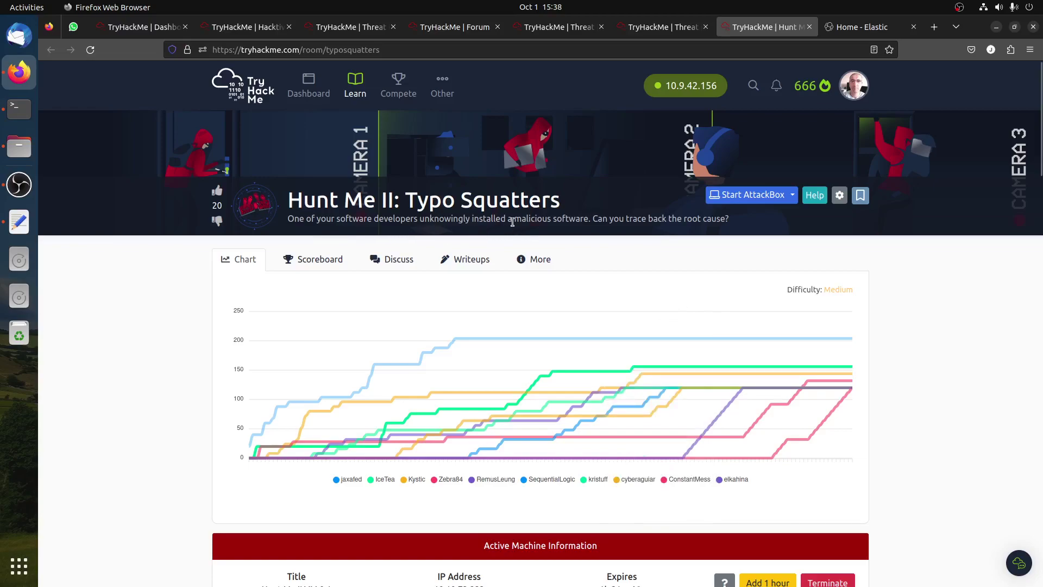
Read the Hunt Me II: Typo Squatters room's introduction, scenario and the incident paragraph dated September 26, 2023.
{"action": "left_click_drag", "start_coordinate": [513, 222], "coordinate": [600, 219]}
{"action": "left_click", "coordinate": [620, 230]}
{"action": "scroll", "coordinate": [608, 220], "scroll_direction": "down", "scroll_amount": 6}
{"action": "scroll", "coordinate": [608, 220], "scroll_direction": "down", "scroll_amount": 5}
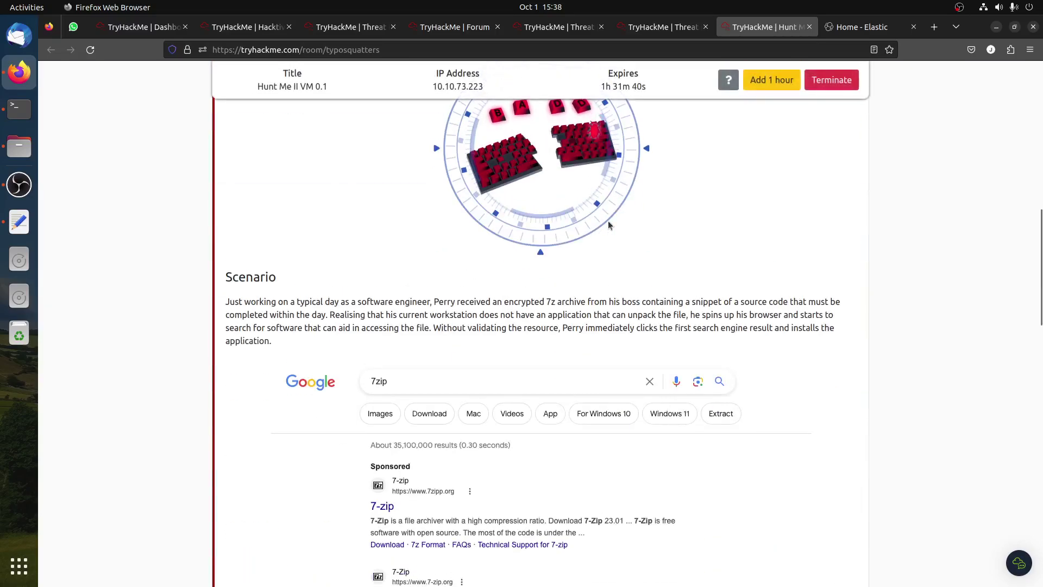
{"action": "scroll", "coordinate": [580, 290], "scroll_direction": "down", "scroll_amount": 3}
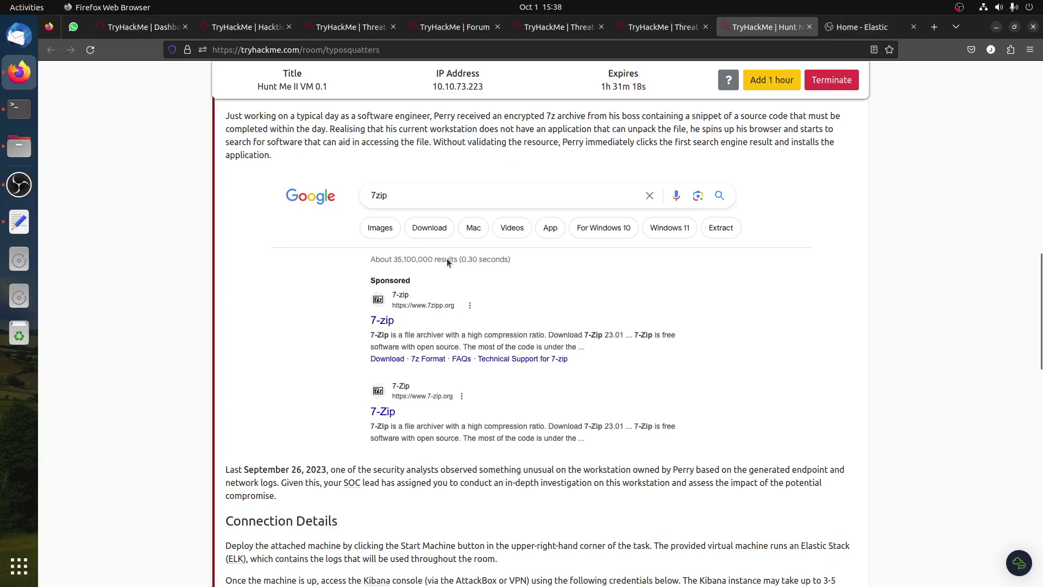
{"action": "scroll", "coordinate": [447, 258], "scroll_direction": "down", "scroll_amount": 2}
{"action": "left_click_drag", "start_coordinate": [243, 346], "coordinate": [426, 373]}
{"action": "left_click", "coordinate": [312, 357]}
{"action": "left_click", "coordinate": [538, 372]}
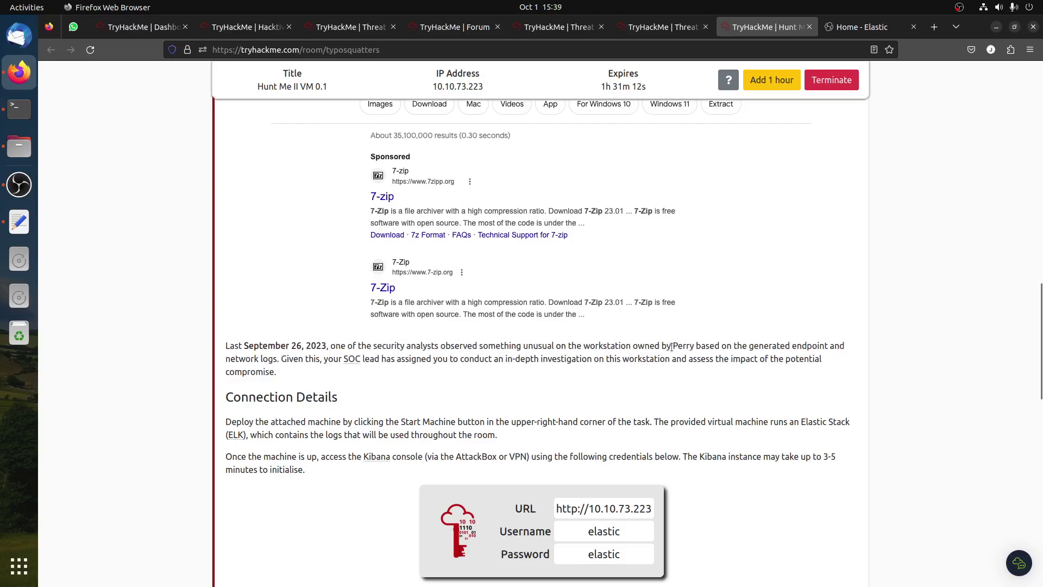
{"action": "left_click_drag", "start_coordinate": [670, 344], "coordinate": [693, 346]}
{"action": "left_click", "coordinate": [690, 345]}
Review the connection details and the first question about the malicious software's URL against the scenario's 7zip search results.
{"action": "scroll", "coordinate": [619, 364], "scroll_direction": "down", "scroll_amount": 5}
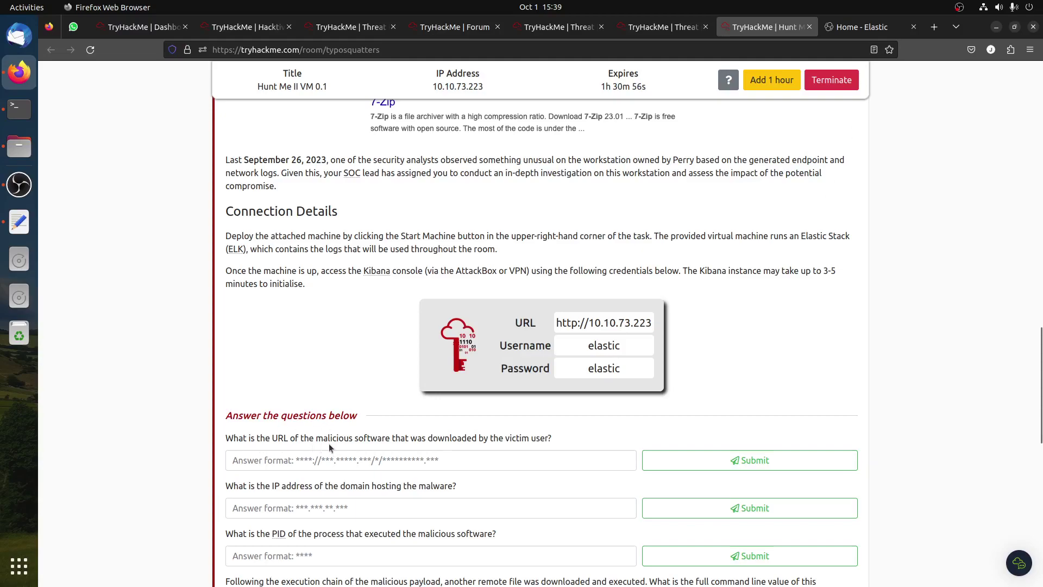
{"action": "triple_click", "coordinate": [490, 443]}
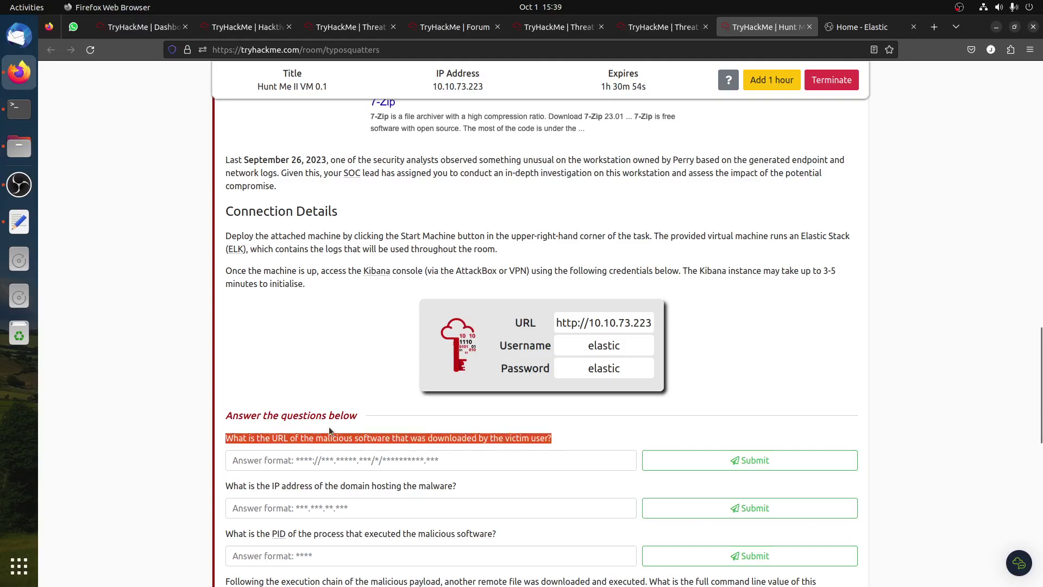
{"action": "scroll", "coordinate": [337, 440], "scroll_direction": "up", "scroll_amount": 6}
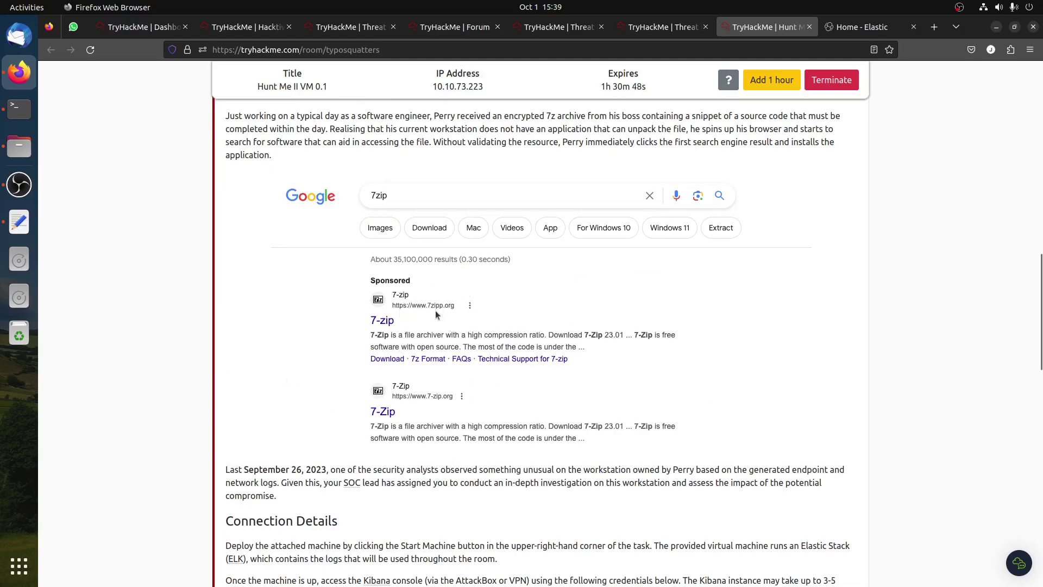
Switch to Elastic, open Discover, check that the time range covers Sep 26, 2023 from 00:00 to 23:30, and refresh the logs.
{"action": "left_click", "coordinate": [839, 27]}
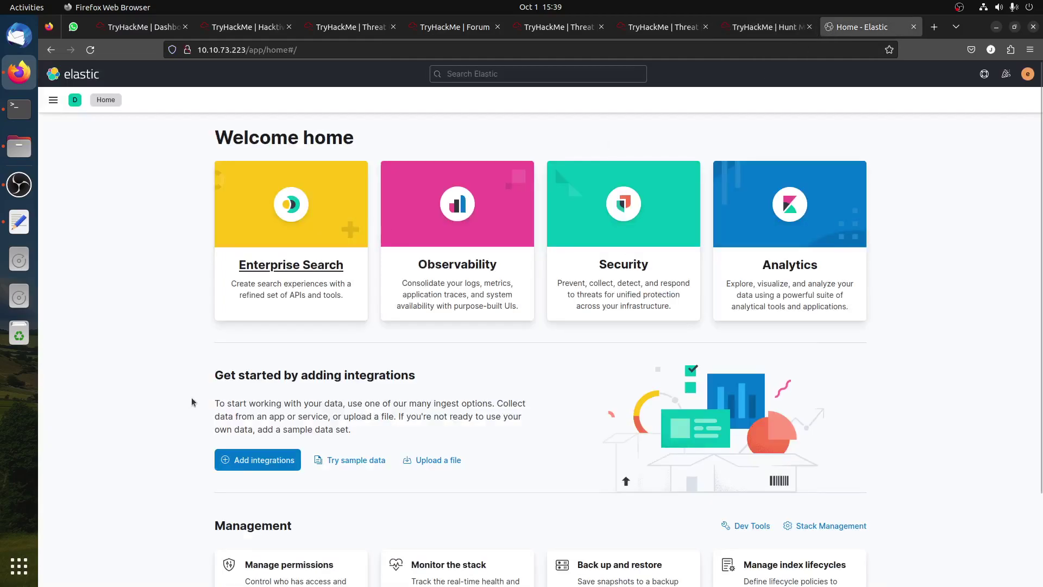
{"action": "left_click", "coordinate": [53, 100]}
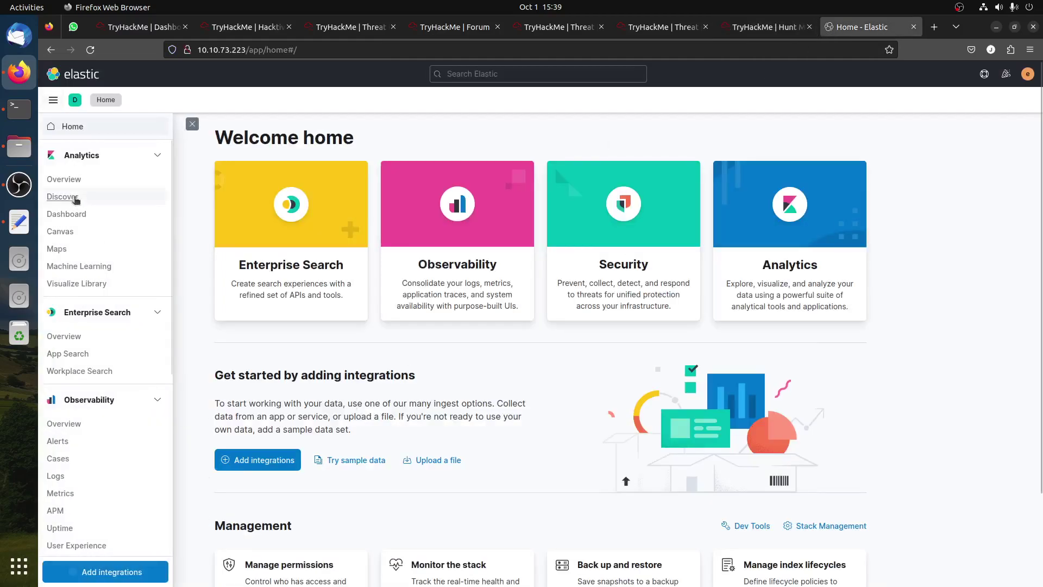
{"action": "left_click", "coordinate": [57, 201]}
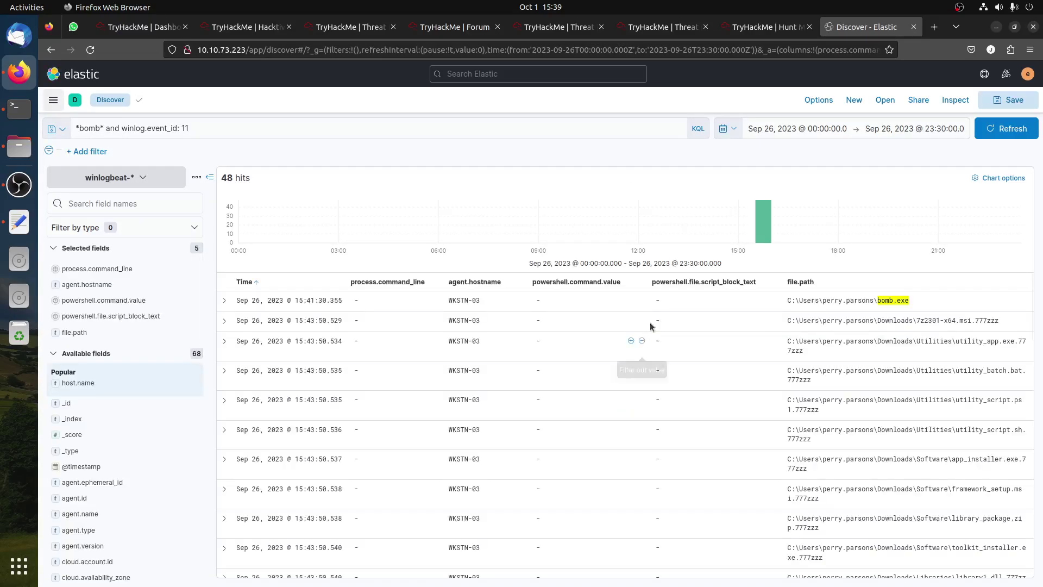
{"action": "left_click", "coordinate": [791, 126]}
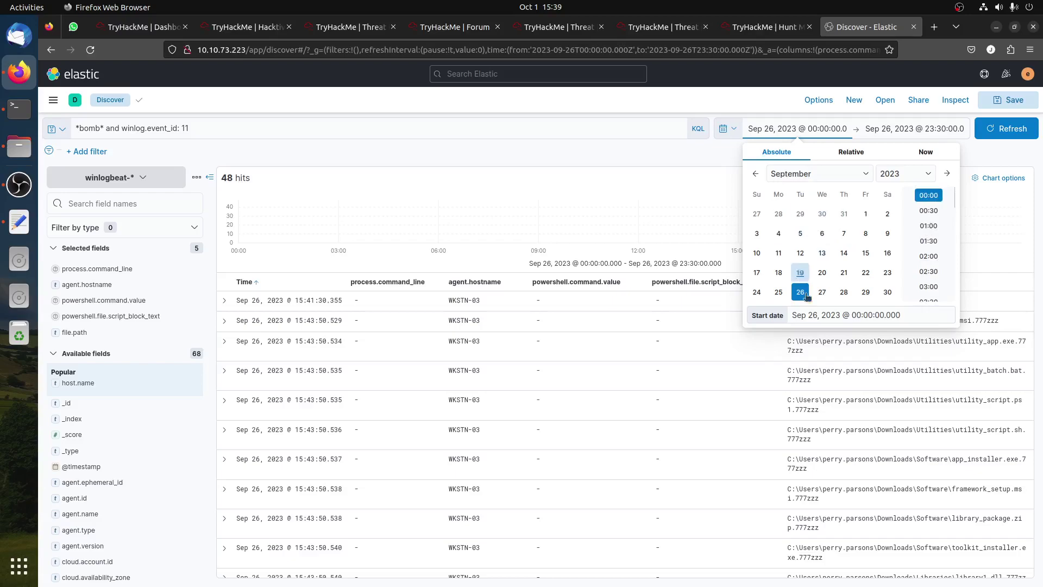
{"action": "left_click", "coordinate": [903, 129]}
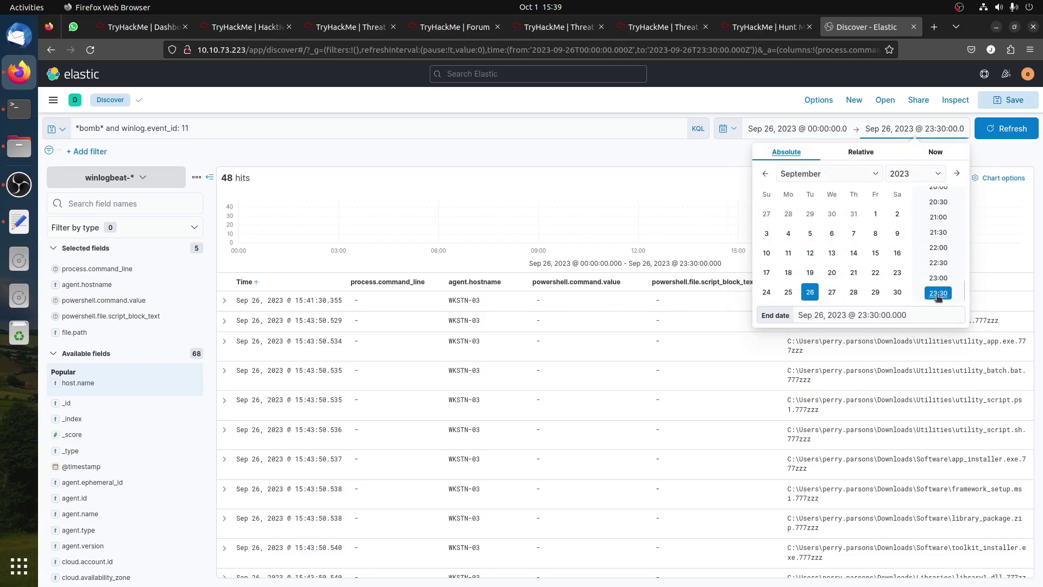
{"action": "left_click", "coordinate": [1010, 128]}
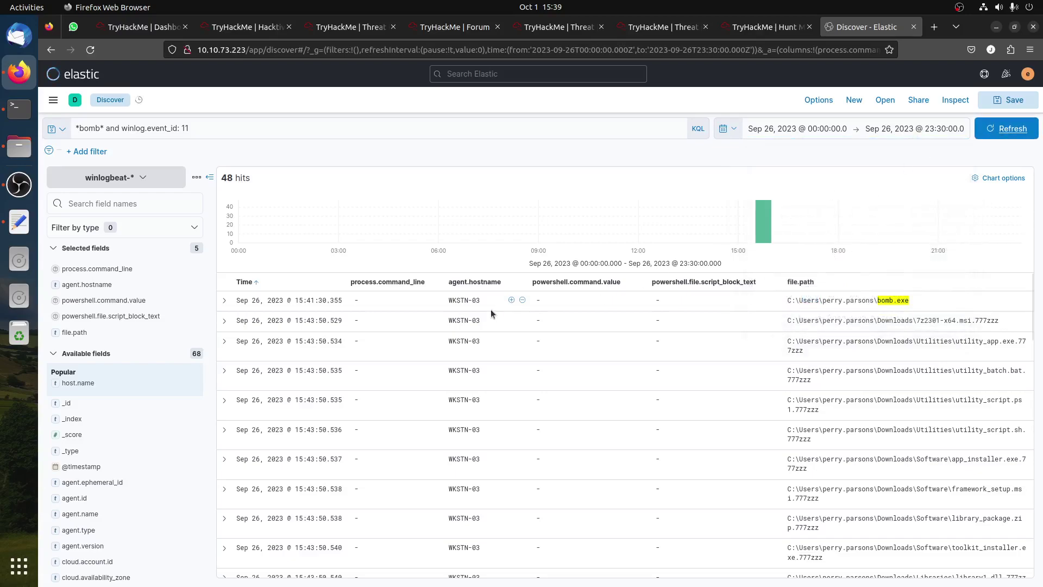
Clear the query in Discover and run an empty search to list all events for the day.
{"action": "left_click", "coordinate": [198, 123]}
{"action": "key", "text": "ctrl+a"}
{"action": "key", "text": "BackSpace"}
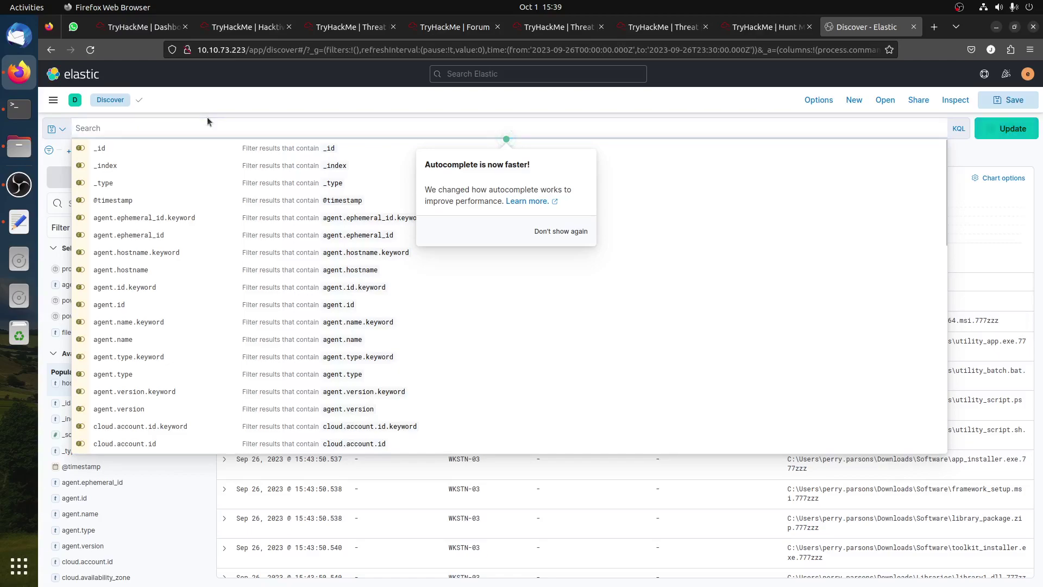
{"action": "key", "text": "Return"}
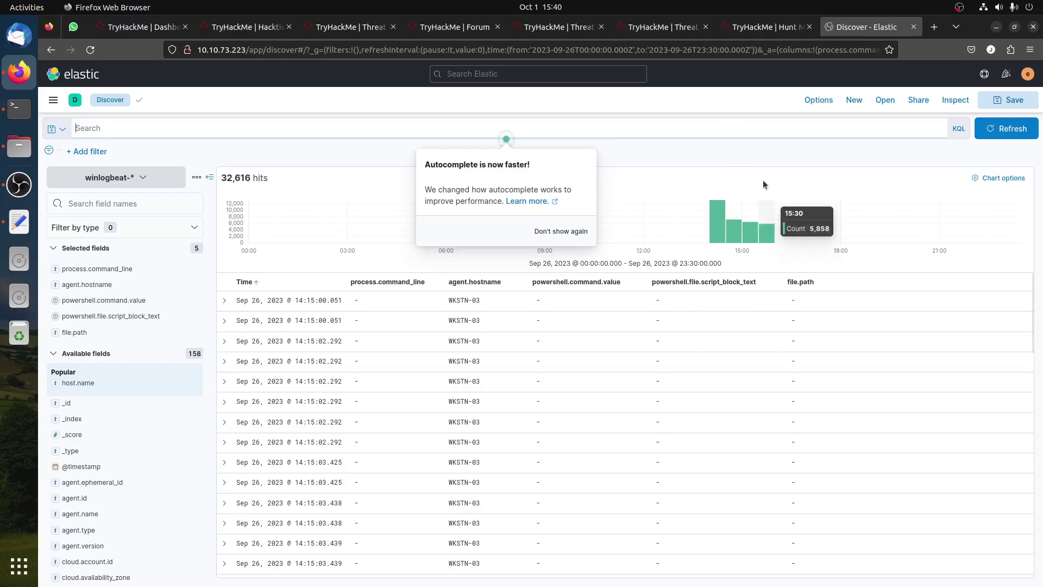
Recheck the first room question and open Elastic's Visualize Library in a new browser tab.
{"action": "left_click", "coordinate": [748, 30]}
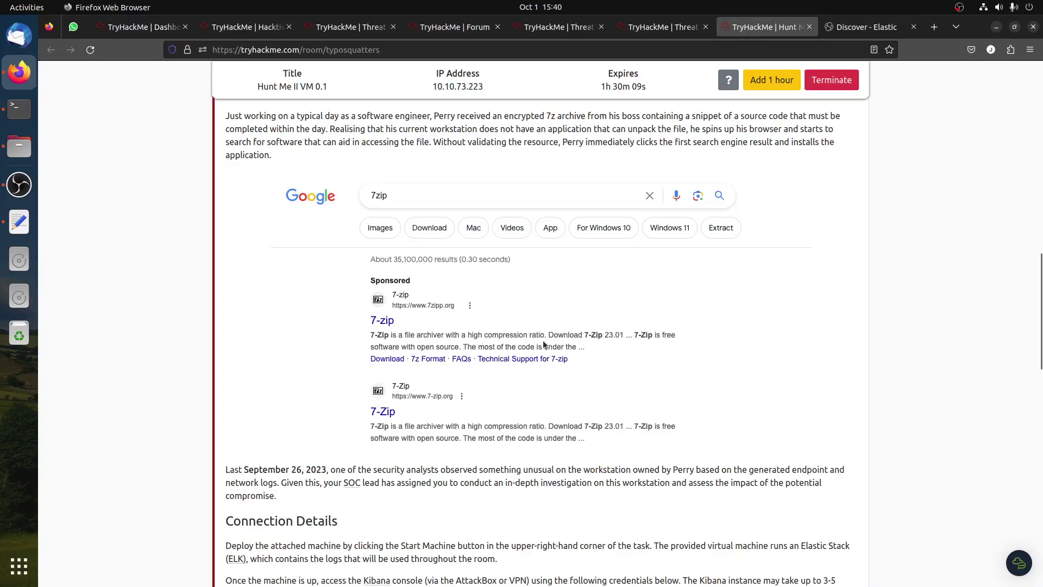
{"action": "scroll", "coordinate": [479, 293], "scroll_direction": "down", "scroll_amount": 5}
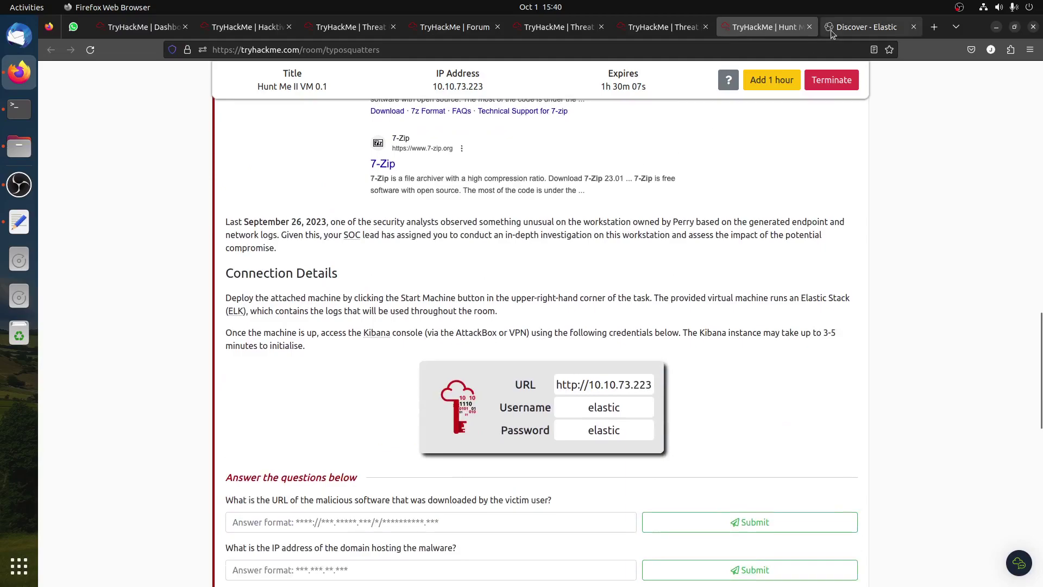
{"action": "left_click", "coordinate": [867, 27]}
{"action": "left_click", "coordinate": [53, 99]}
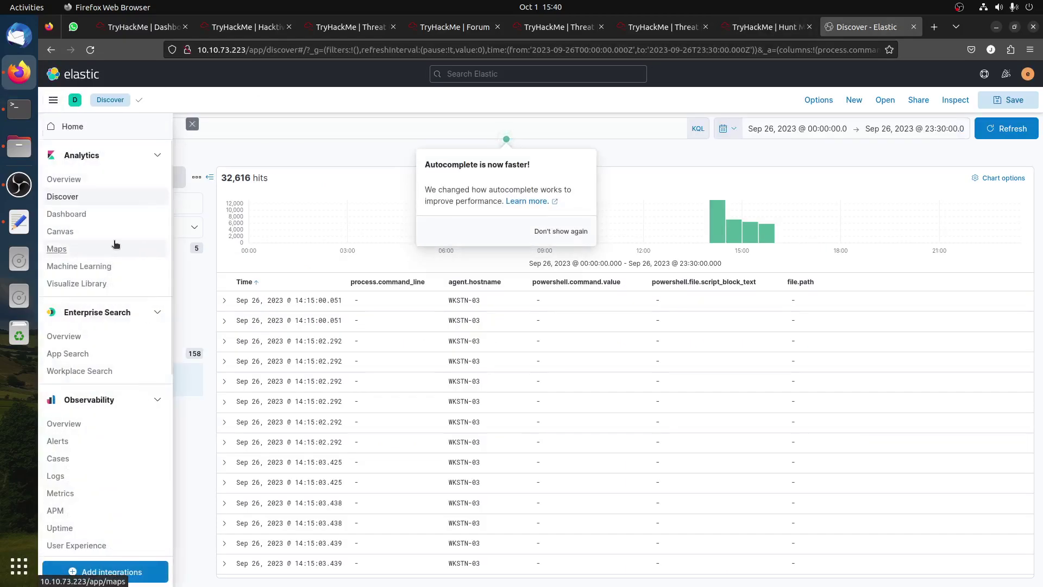
{"action": "right_click", "coordinate": [76, 283]}
{"action": "left_click", "coordinate": [234, 232]}
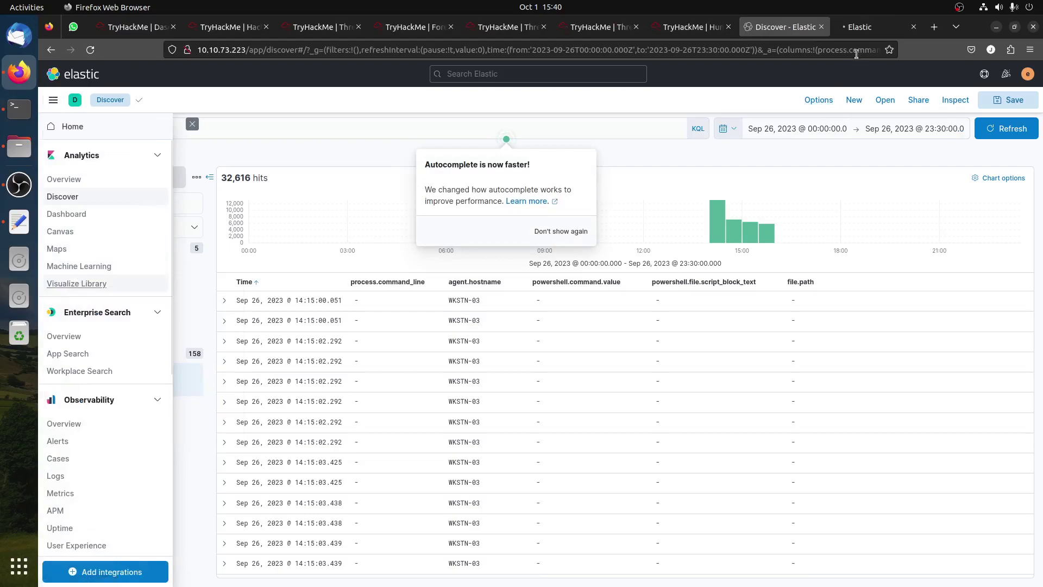
{"action": "left_click", "coordinate": [855, 30]}
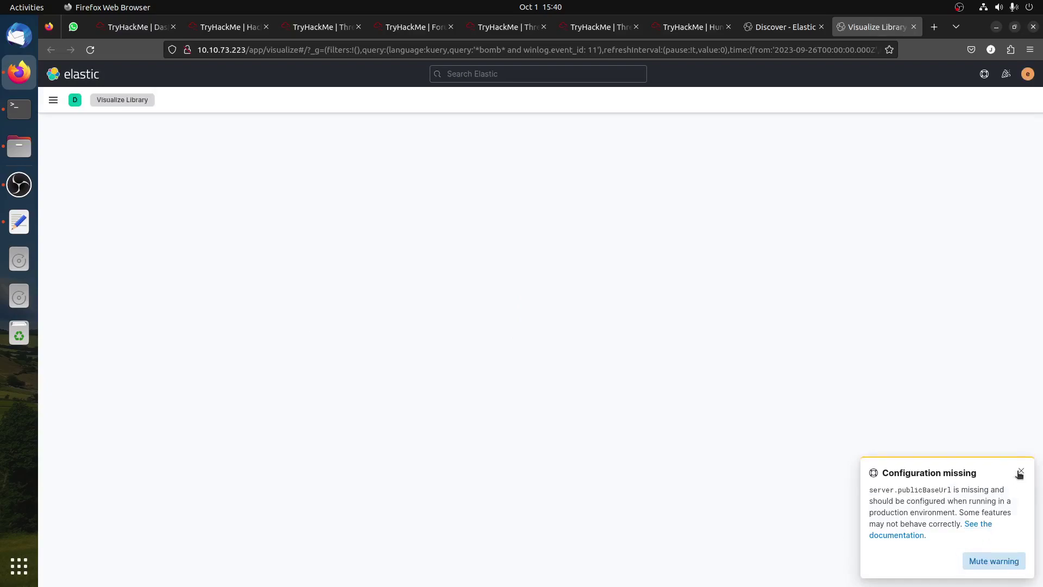
Dismiss the configuration warning and create a new Lens visualization.
{"action": "left_click", "coordinate": [1020, 473]}
{"action": "left_click", "coordinate": [496, 391]}
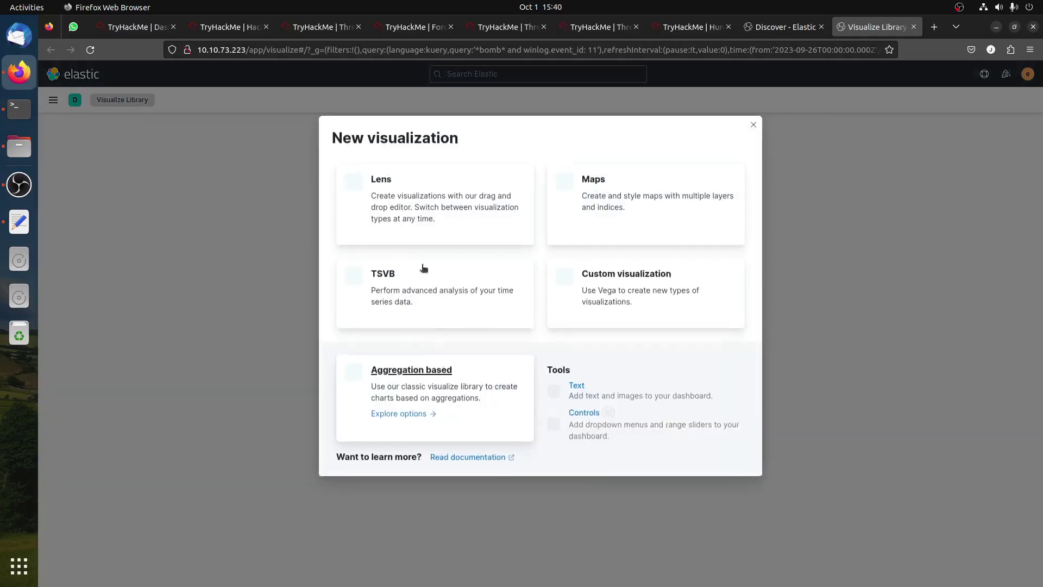
{"action": "left_click", "coordinate": [383, 181]}
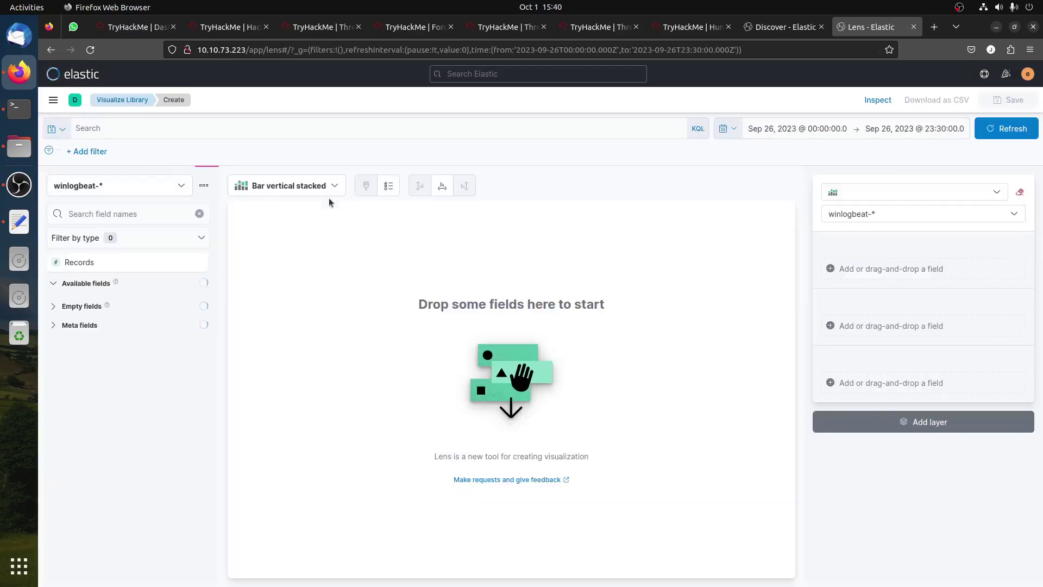
{"action": "left_click", "coordinate": [196, 130]}
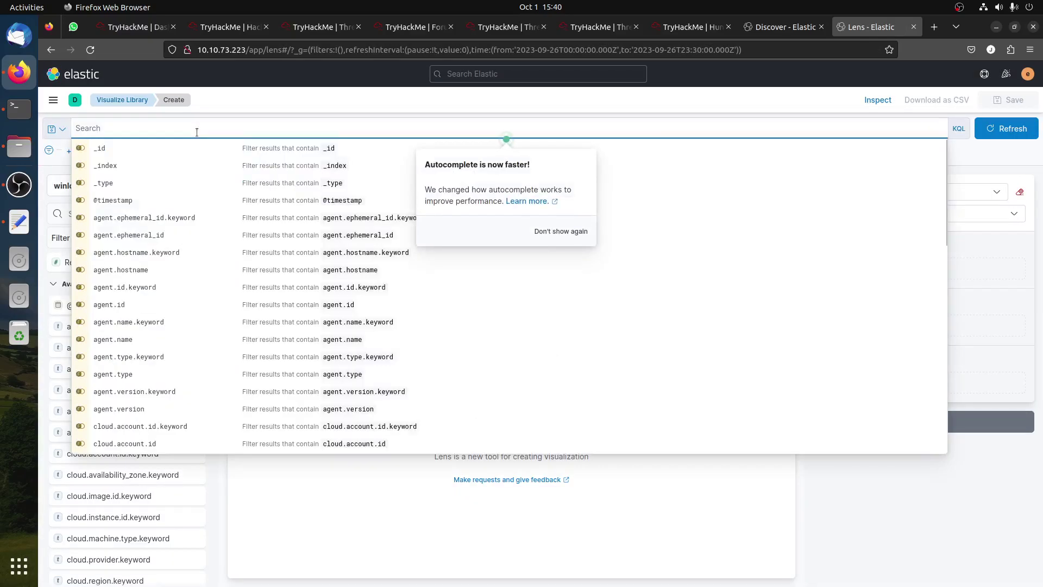
{"action": "type", "text": "dns"}
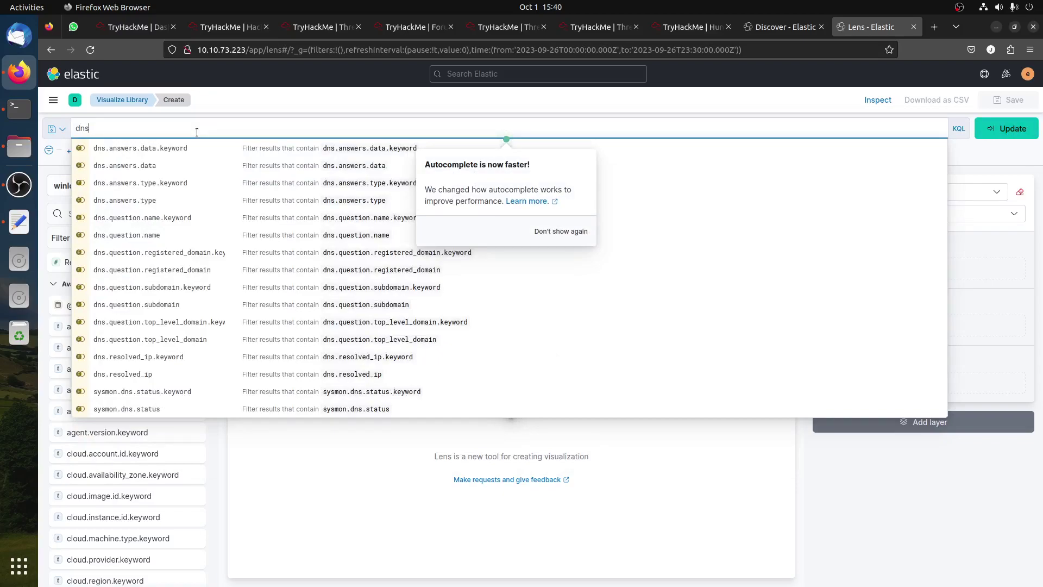
{"action": "left_click", "coordinate": [200, 270]}
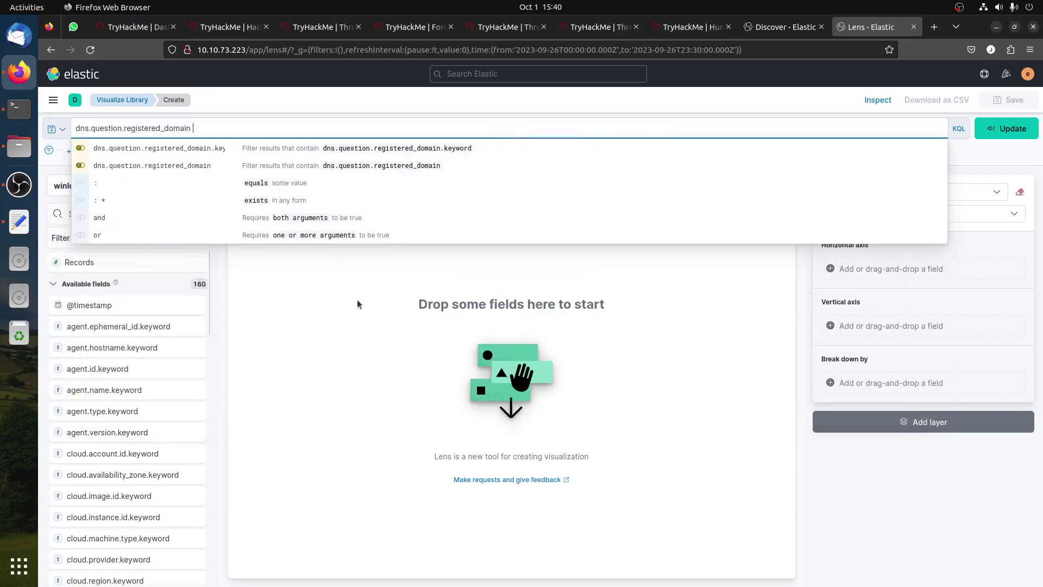
{"action": "triple_click", "coordinate": [200, 122]}
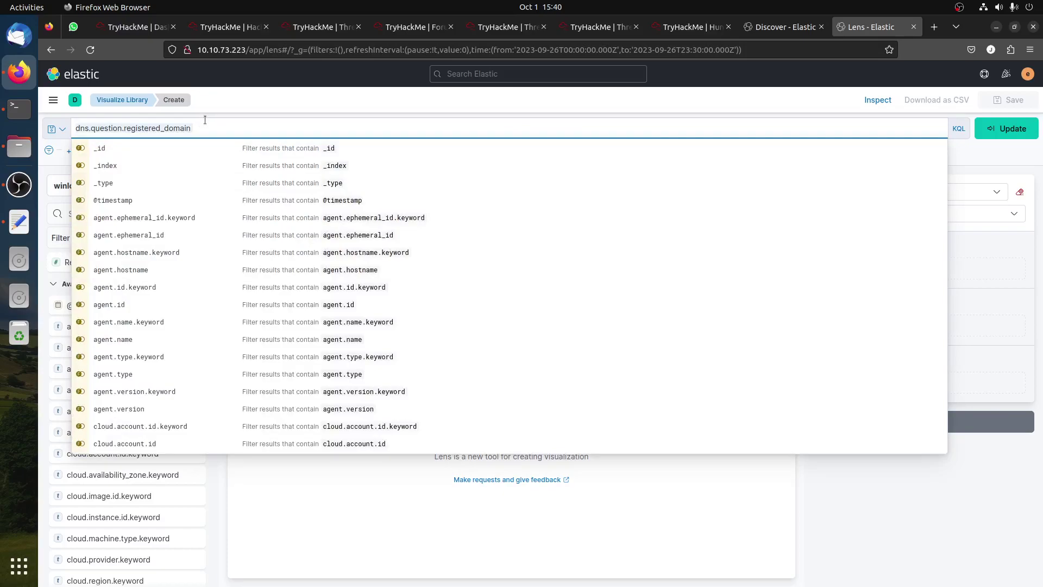
Copy the query "network.protocol: dns" from the Text Editor notes and apply it as the Lens search filter.
{"action": "left_click", "coordinate": [19, 222]}
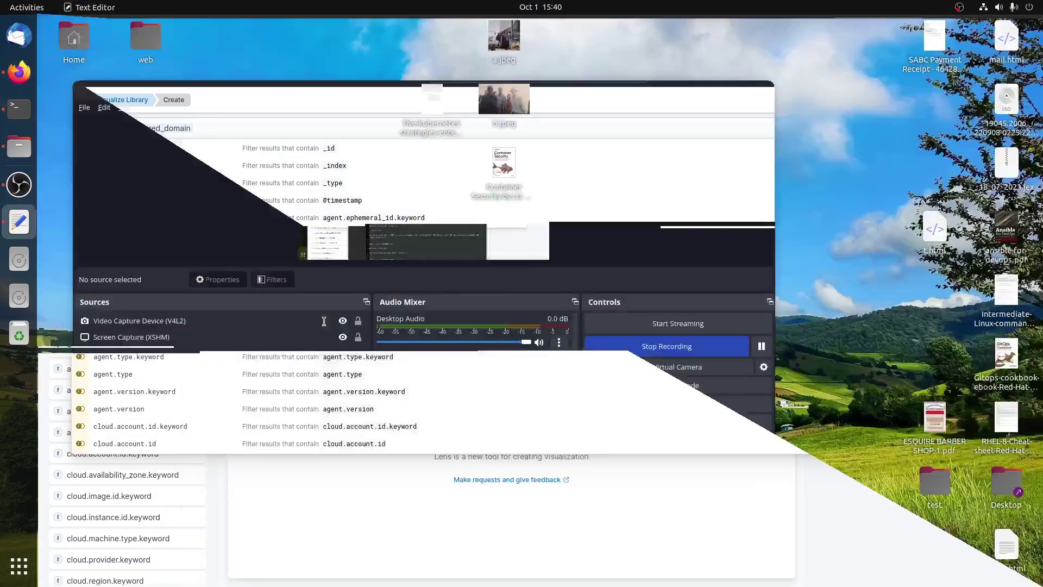
{"action": "left_click_drag", "start_coordinate": [456, 282], "coordinate": [319, 162]}
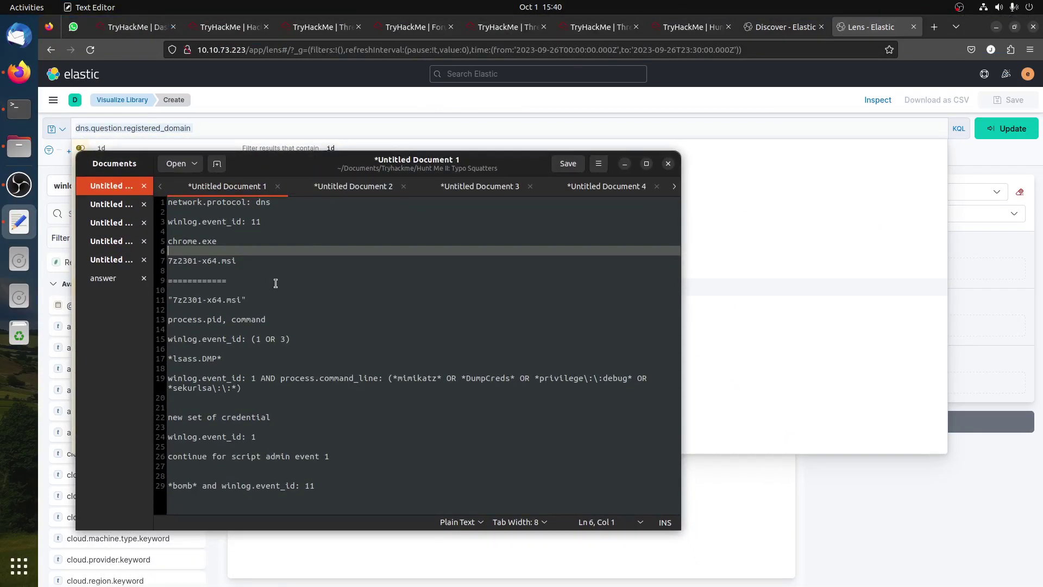
{"action": "left_click_drag", "start_coordinate": [275, 202], "coordinate": [168, 202]}
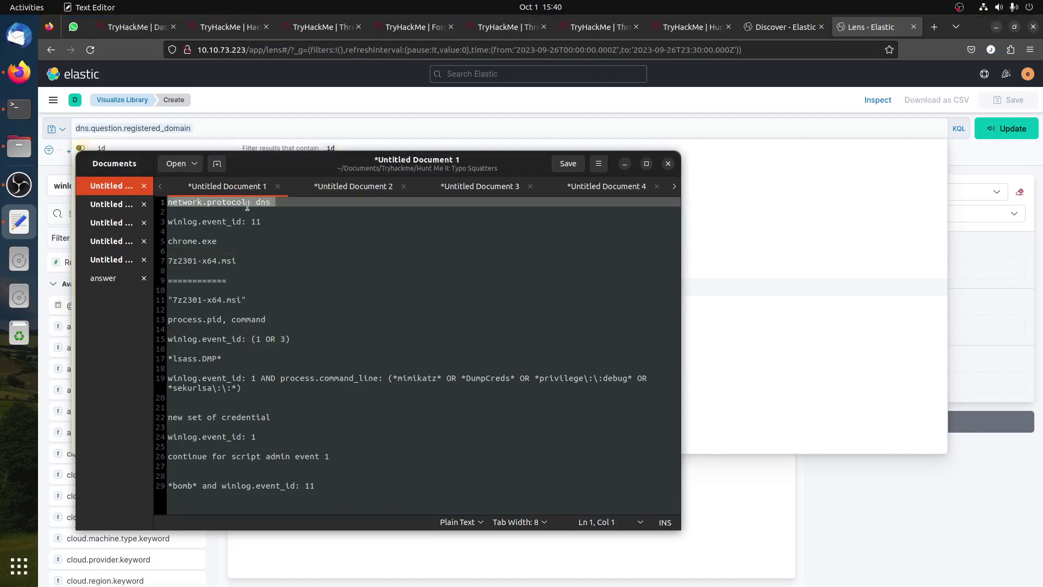
{"action": "key", "text": "ctrl+c"}
{"action": "left_click", "coordinate": [177, 121]}
{"action": "key", "text": "ctrl+a"}
{"action": "key", "text": "ctrl+v"}
{"action": "key", "text": "Return"}
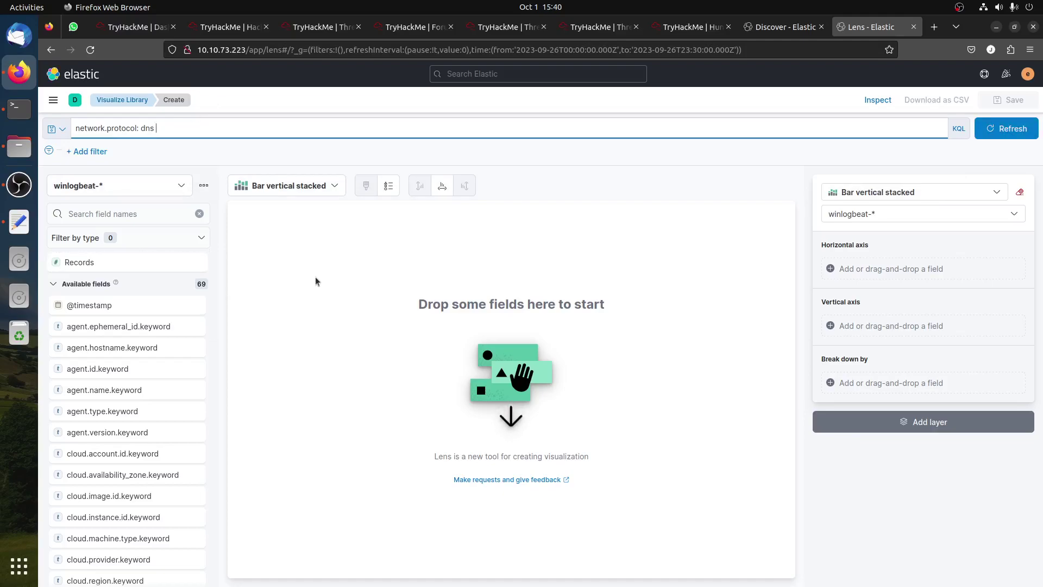
{"action": "left_click", "coordinate": [997, 134]}
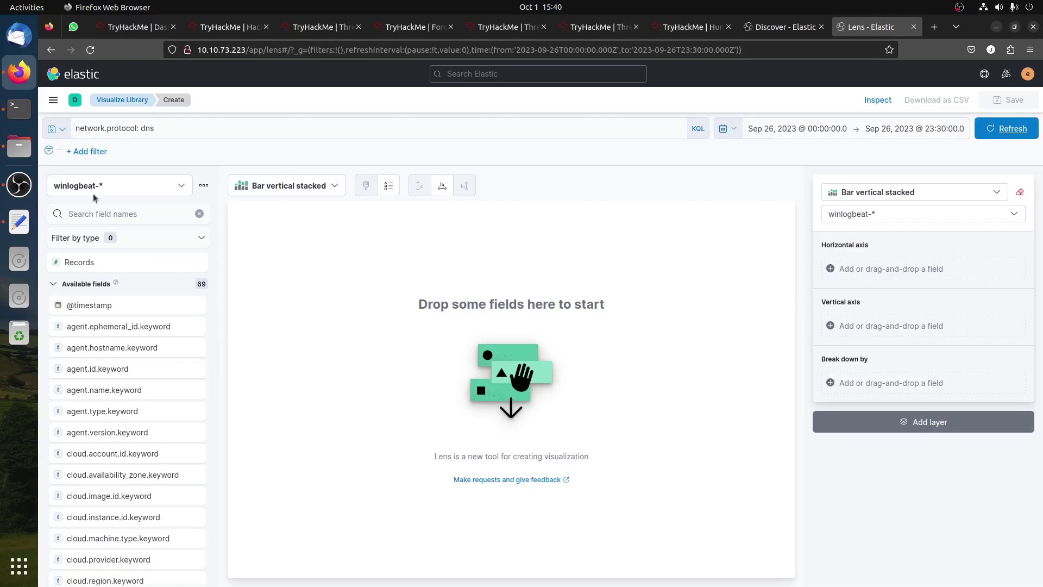
Filter the field list by "domai" and add dns.question.subdomain.keyword to the chart.
{"action": "left_click", "coordinate": [121, 213]}
{"action": "type", "text": "domai"}
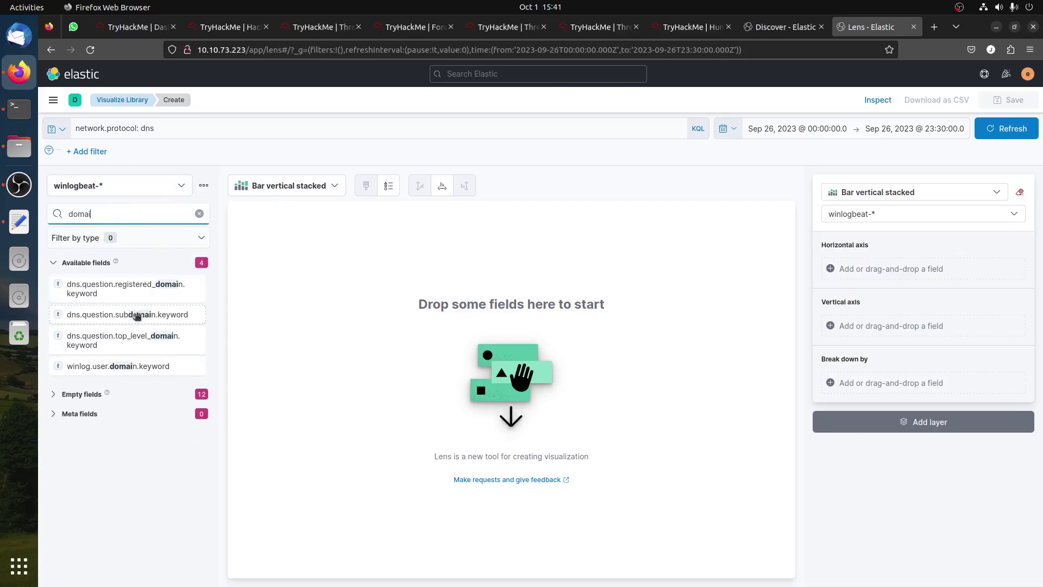
{"action": "left_click_drag", "start_coordinate": [135, 314], "coordinate": [429, 285]}
{"action": "left_click_drag", "start_coordinate": [140, 320], "coordinate": [475, 311]}
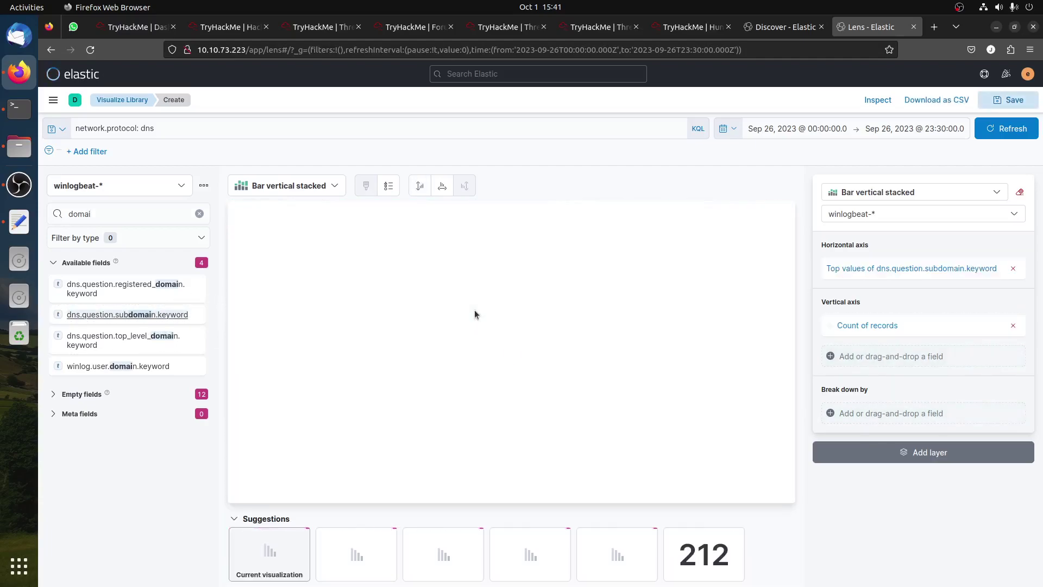
Change the visualization type to Metric and finally to Table.
{"action": "left_click", "coordinate": [251, 183]}
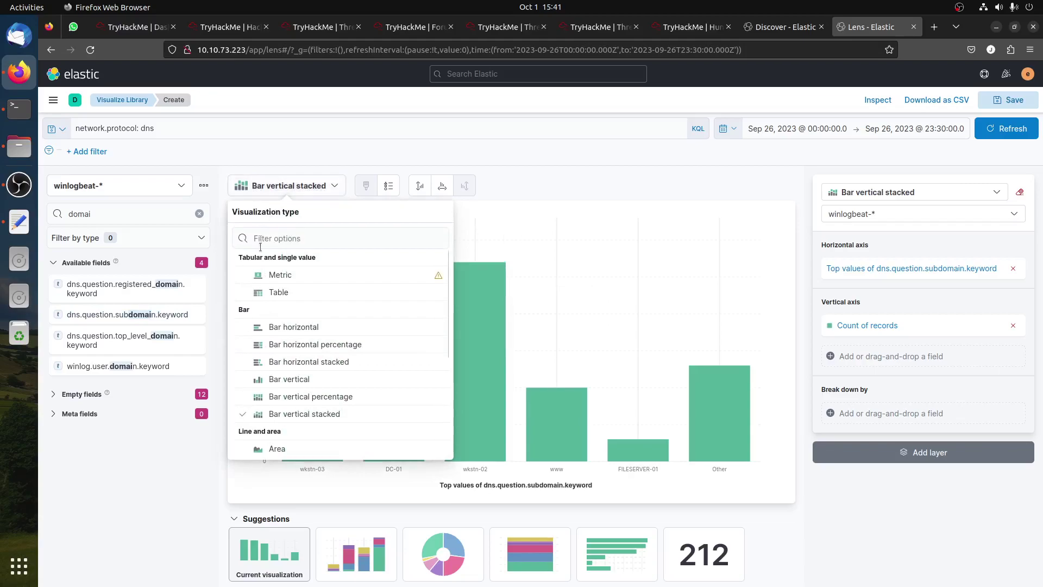
{"action": "left_click", "coordinate": [277, 275]}
{"action": "left_click", "coordinate": [264, 185]}
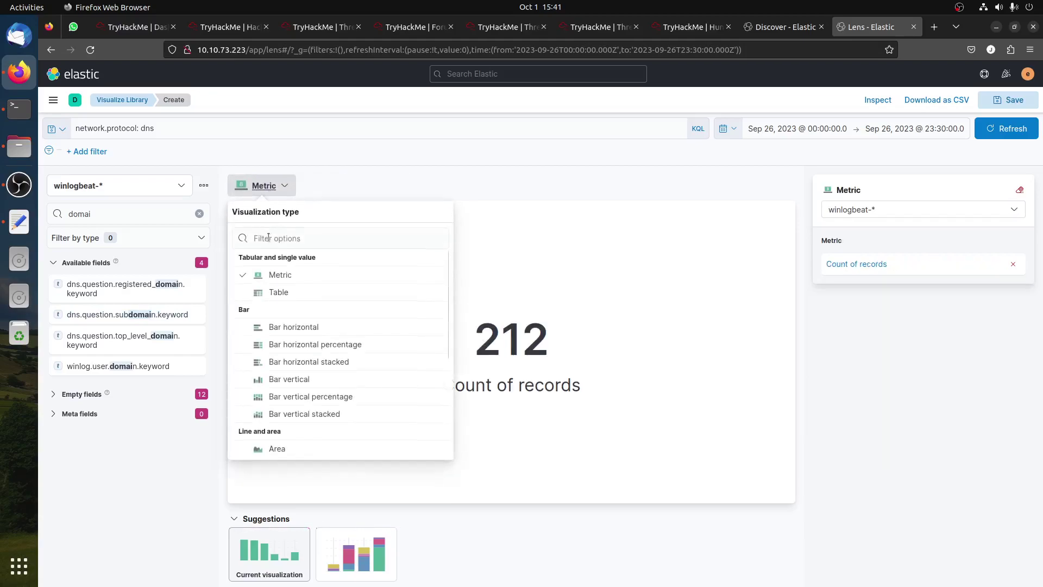
{"action": "left_click", "coordinate": [267, 289]}
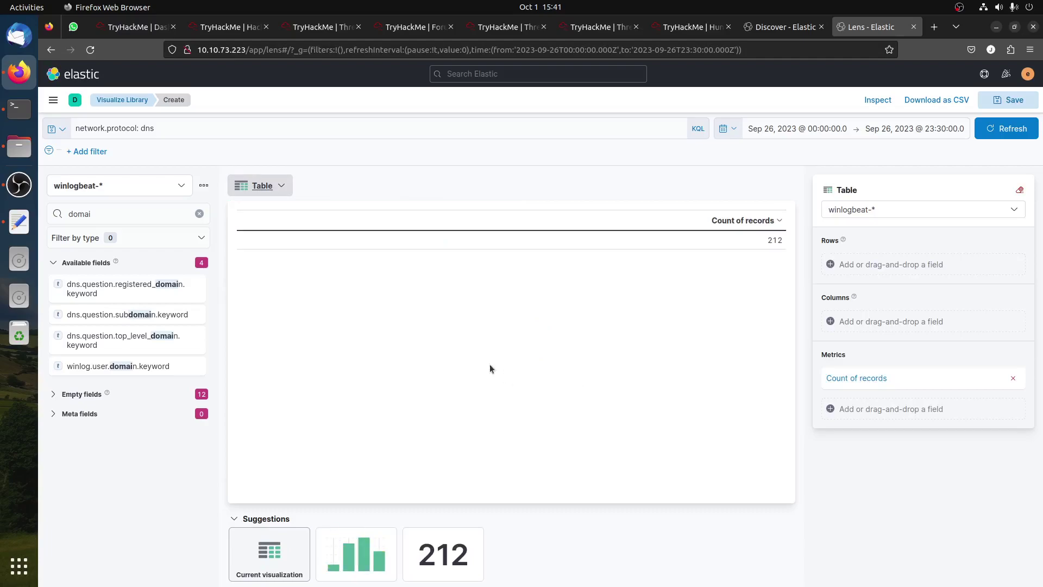
Add dns.question.registered_domain.keyword to the Lens table's rows and examine the queried domains.
{"action": "left_click_drag", "start_coordinate": [109, 287], "coordinate": [452, 302]}
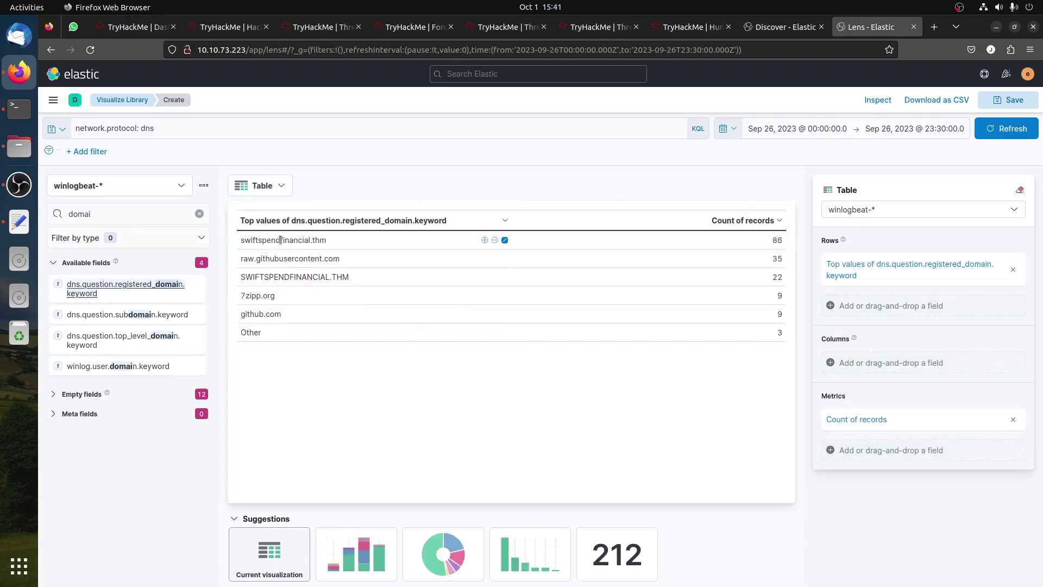
{"action": "left_click_drag", "start_coordinate": [243, 259], "coordinate": [343, 262]}
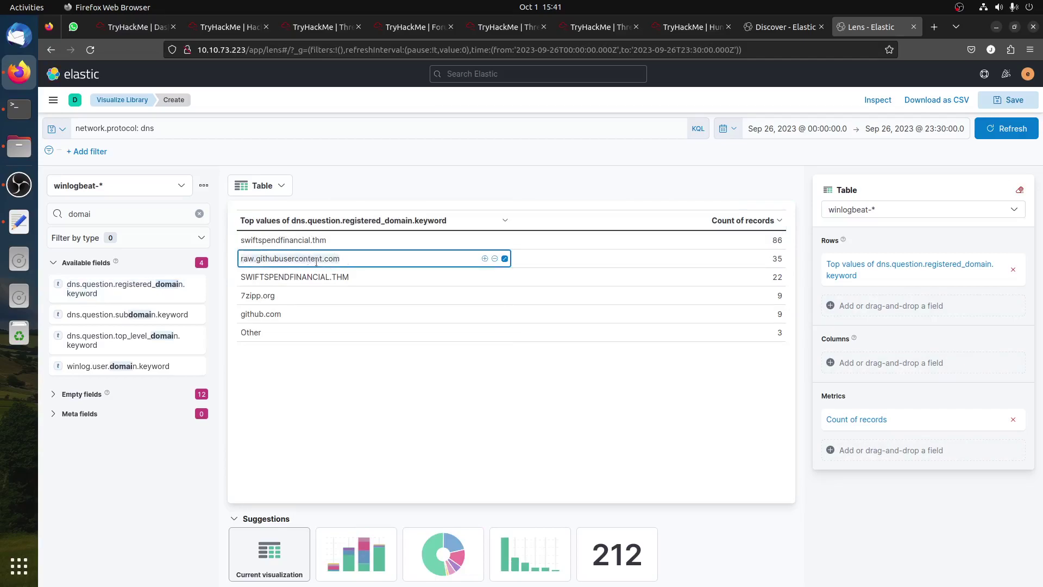
{"action": "left_click", "coordinate": [269, 297]}
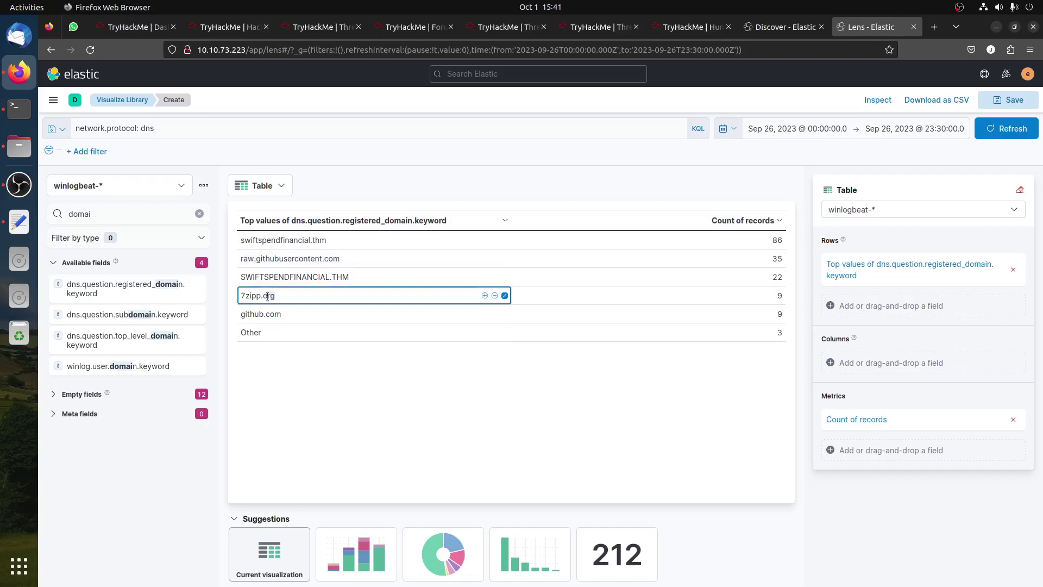
{"action": "left_click", "coordinate": [270, 314]}
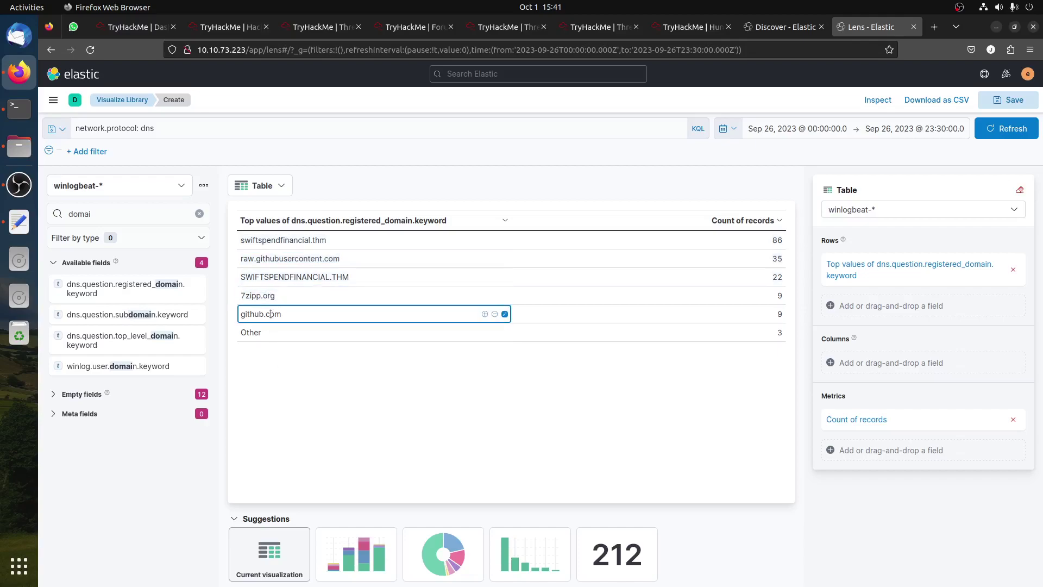
Check the 7zip search results in the TryHackMe room scenario and return to the Lens table.
{"action": "left_click", "coordinate": [690, 26]}
{"action": "scroll", "coordinate": [475, 331], "scroll_direction": "up", "scroll_amount": 5}
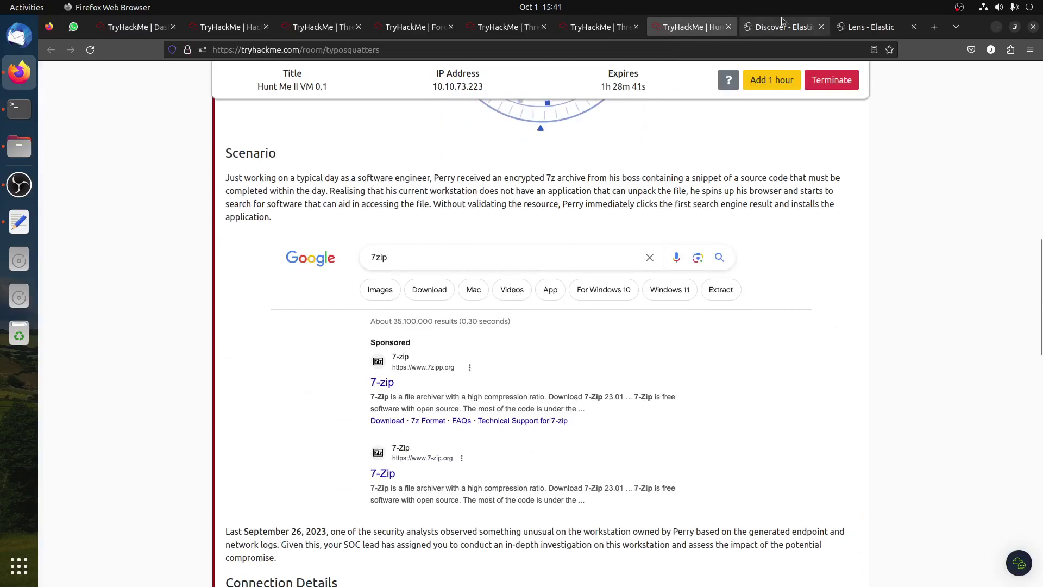
{"action": "left_click", "coordinate": [864, 28]}
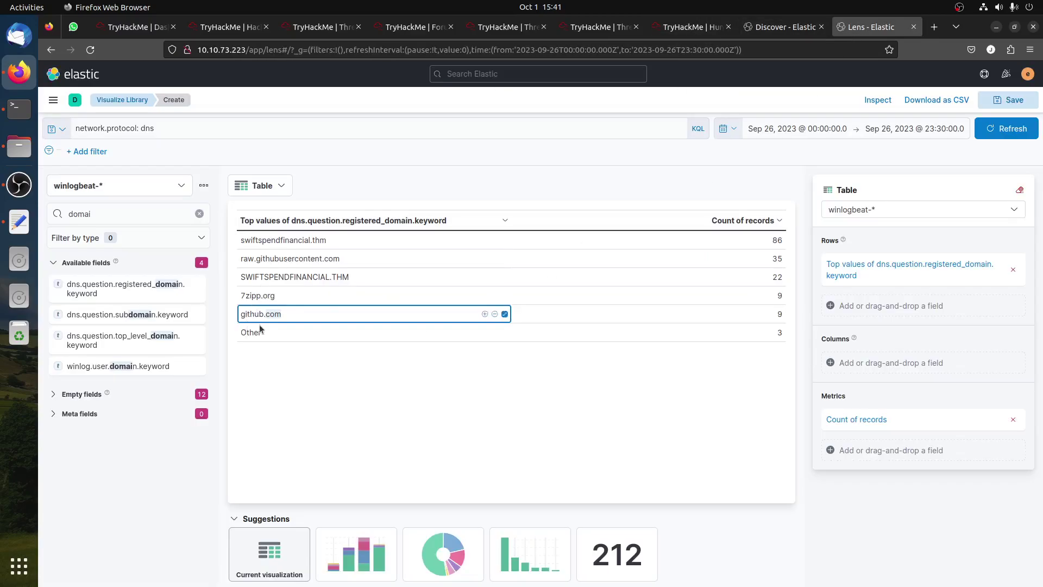
Raise the number of top values for the registered domain rows so no domains are grouped under Other.
{"action": "left_click", "coordinate": [936, 271]}
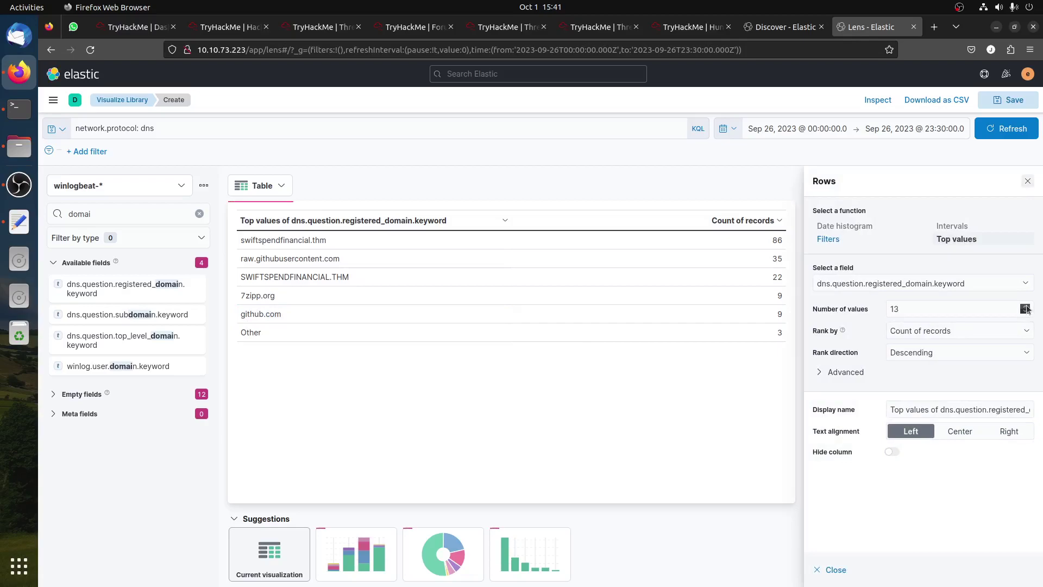
{"action": "left_click", "coordinate": [835, 569]}
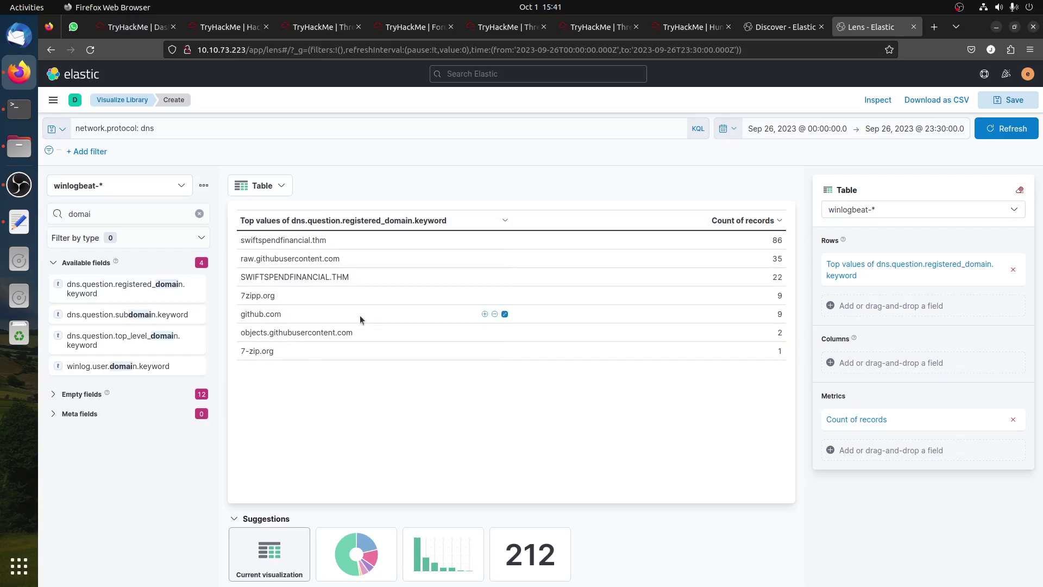
Switch to Discover and apply the query "winlog.event_id: 11" copied from the Text Editor notes.
{"action": "left_click", "coordinate": [784, 28]}
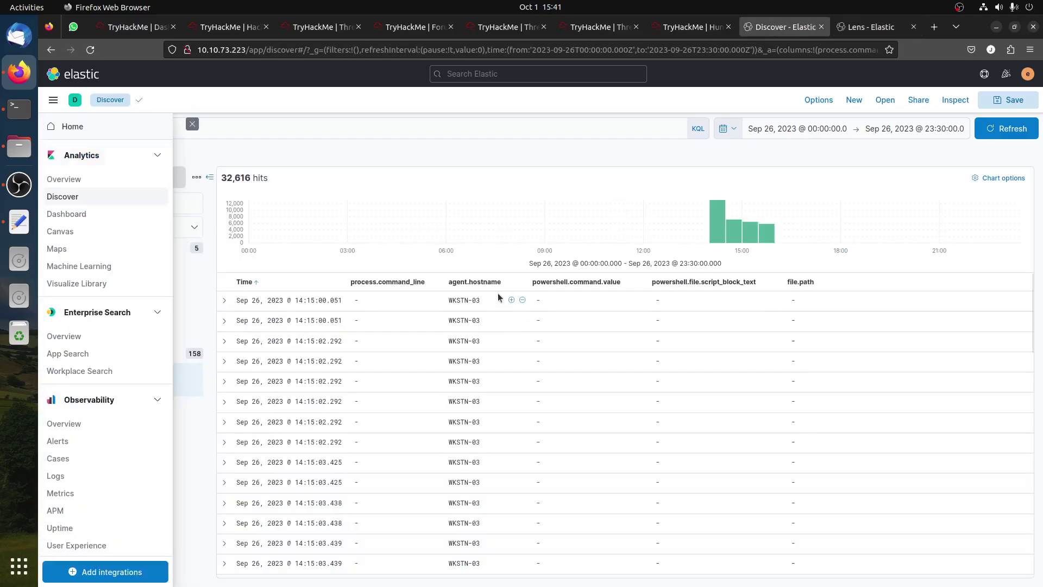
{"action": "left_click", "coordinate": [192, 124]}
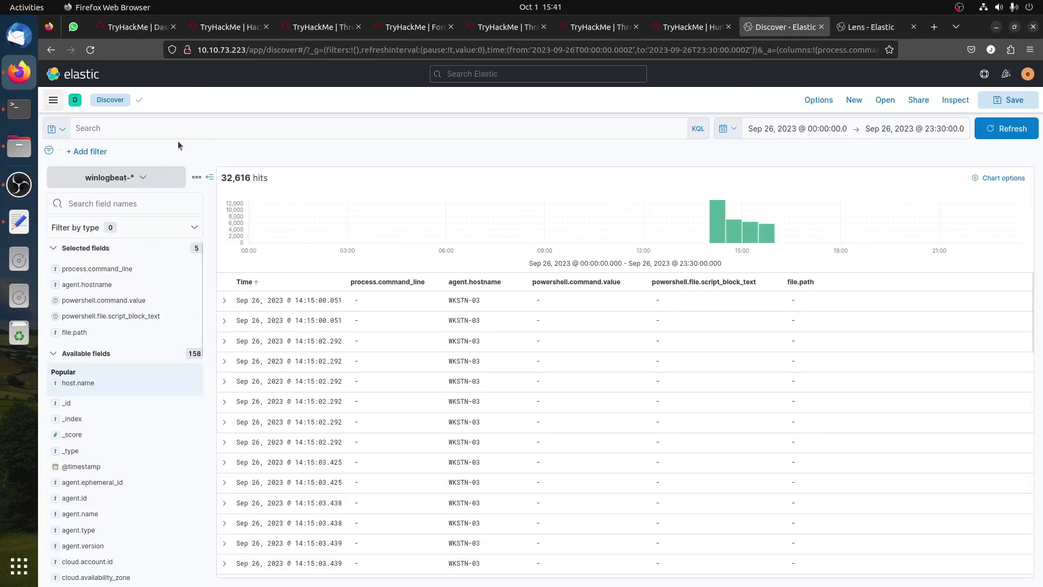
{"action": "left_click", "coordinate": [213, 124]}
{"action": "left_click", "coordinate": [19, 221]}
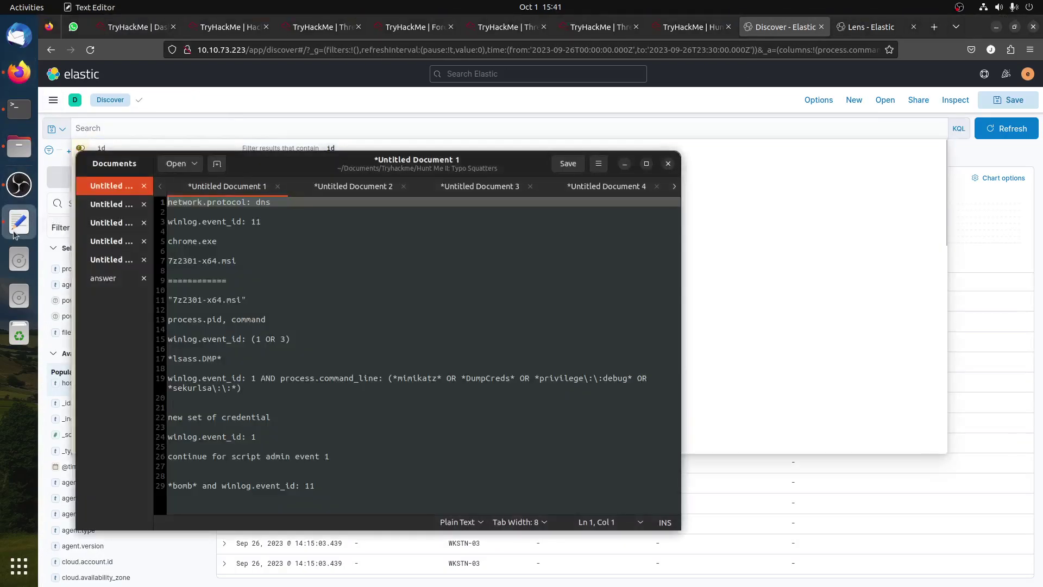
{"action": "left_click", "coordinate": [212, 221]}
{"action": "triple_click", "coordinate": [211, 221]}
{"action": "right_click", "coordinate": [212, 221]}
{"action": "left_click", "coordinate": [261, 268]}
{"action": "left_click", "coordinate": [362, 128]}
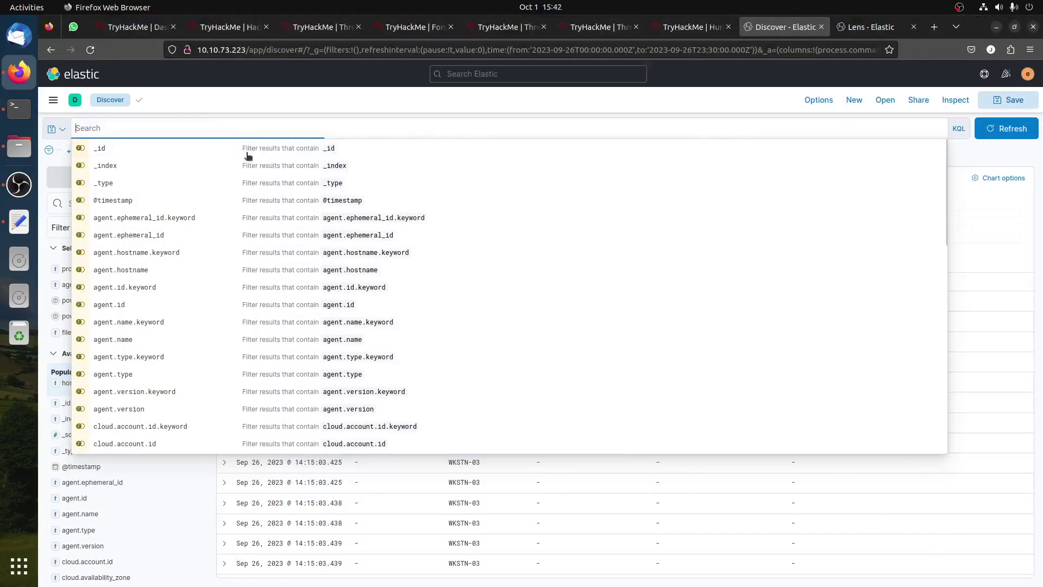
{"action": "key", "text": "ctrl+v"}
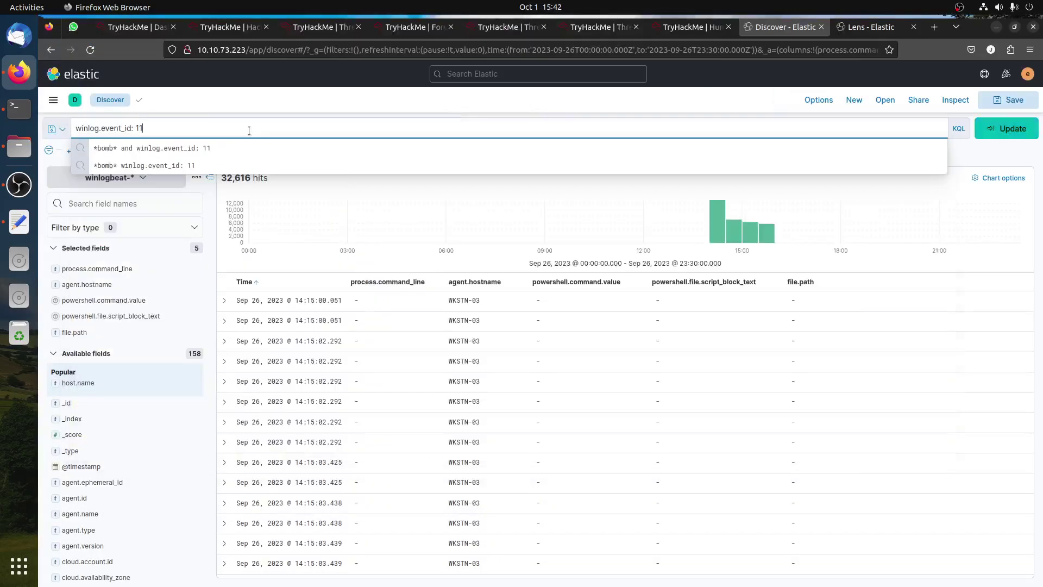
{"action": "key", "text": "Return"}
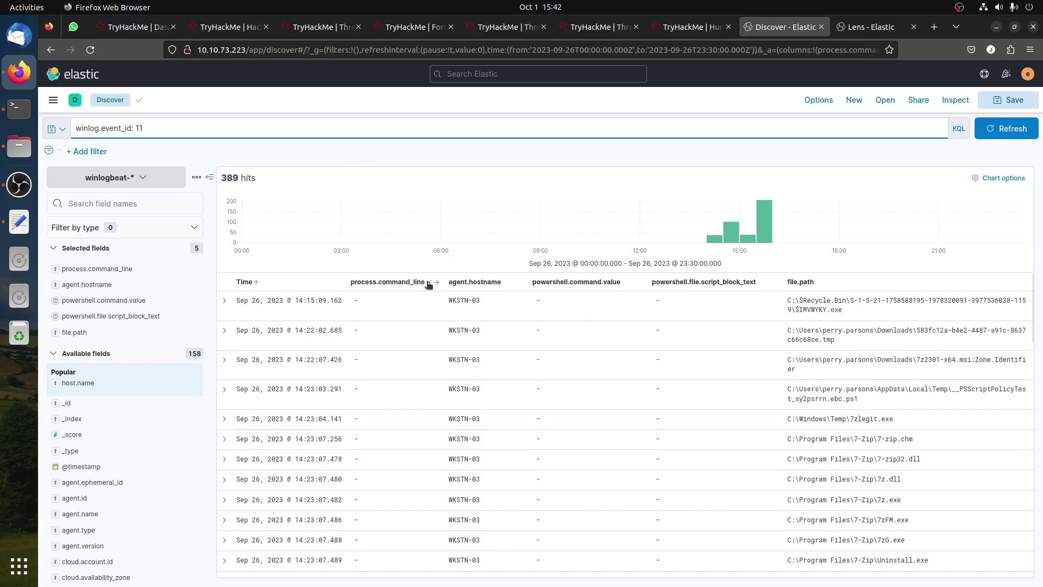
Remove the process.command_line, agent.hostname, powershell.command.value, powershell.file.script_block_text and file.path columns from the Discover results.
{"action": "left_click", "coordinate": [428, 282]}
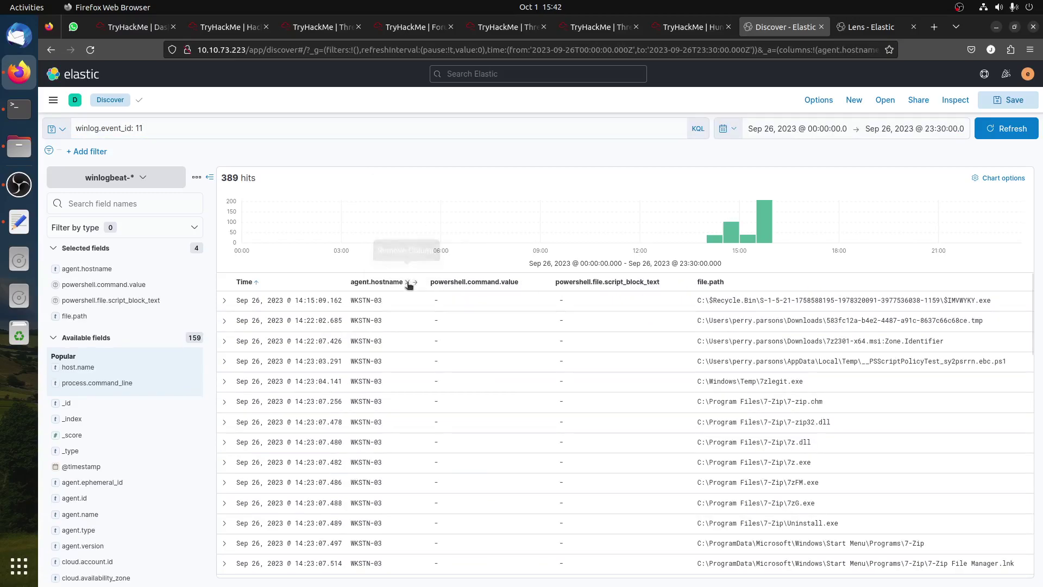
{"action": "left_click", "coordinate": [409, 282]}
{"action": "left_click", "coordinate": [443, 282]}
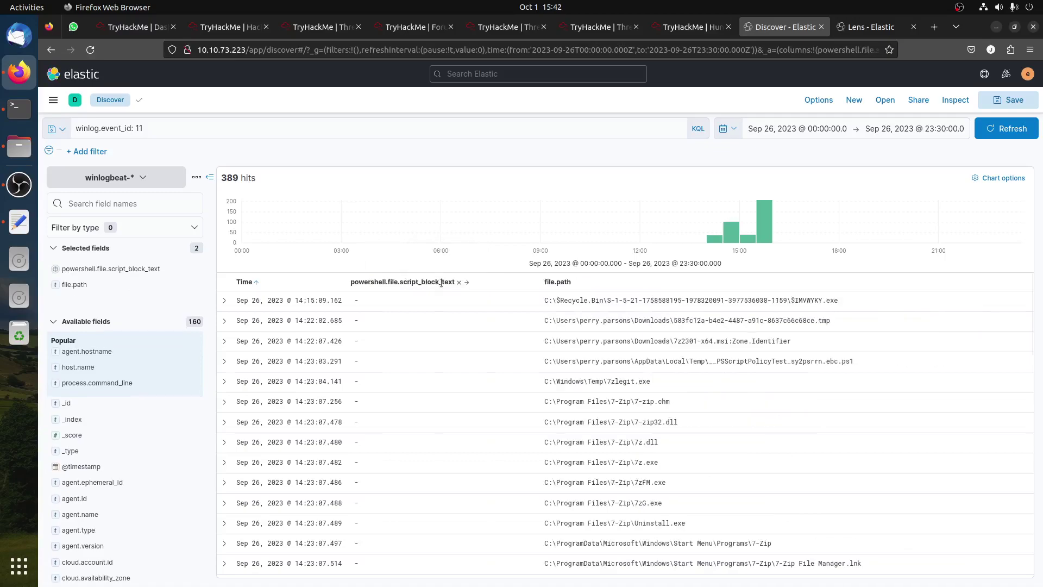
{"action": "left_click", "coordinate": [459, 283]}
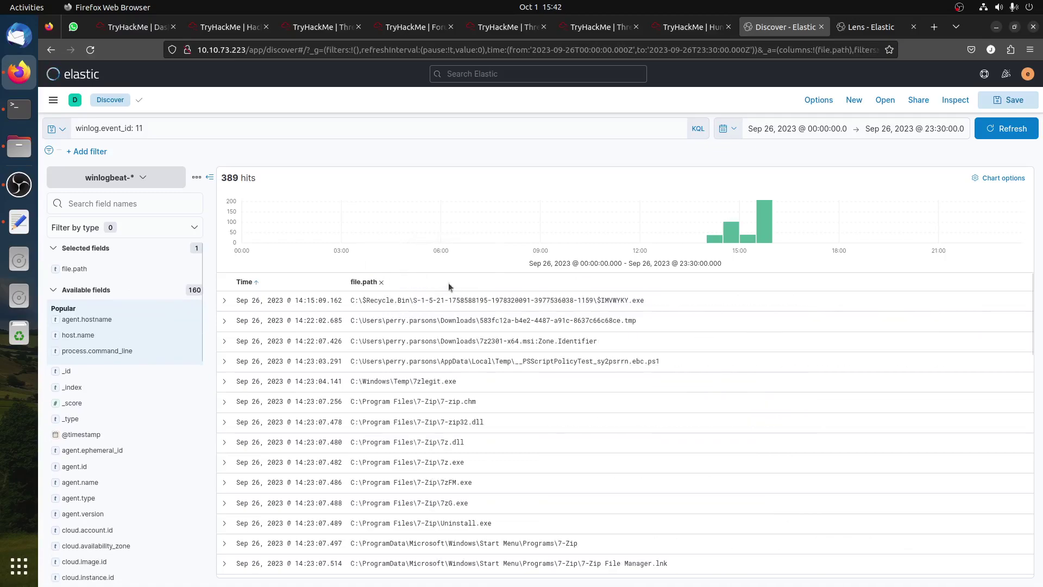
{"action": "left_click", "coordinate": [382, 282]}
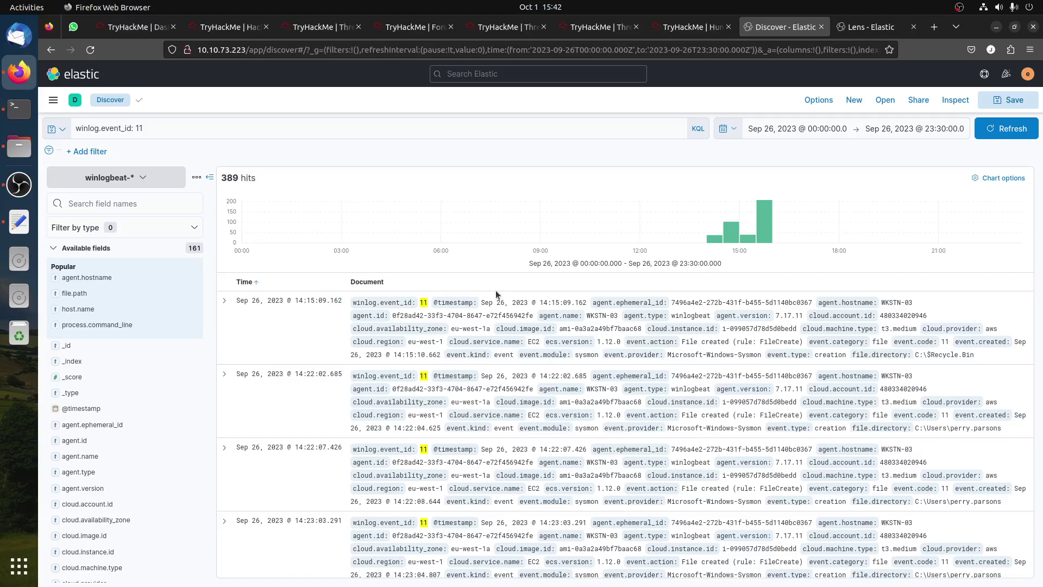
Find file.path and process.name in the field list and add both as columns to the results.
{"action": "left_click", "coordinate": [134, 197]}
{"action": "type", "text": "file"}
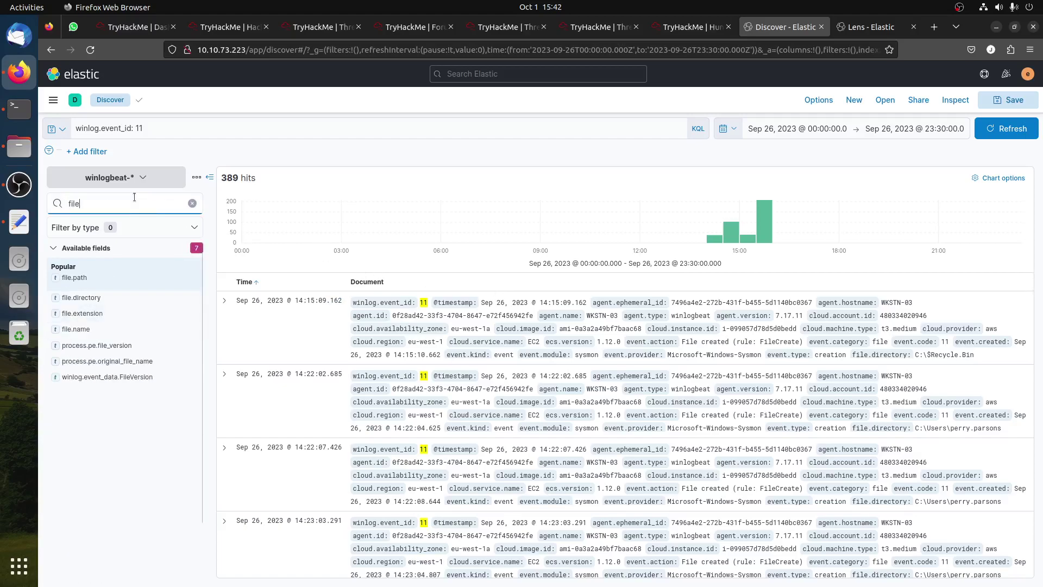
{"action": "left_click", "coordinate": [192, 278]}
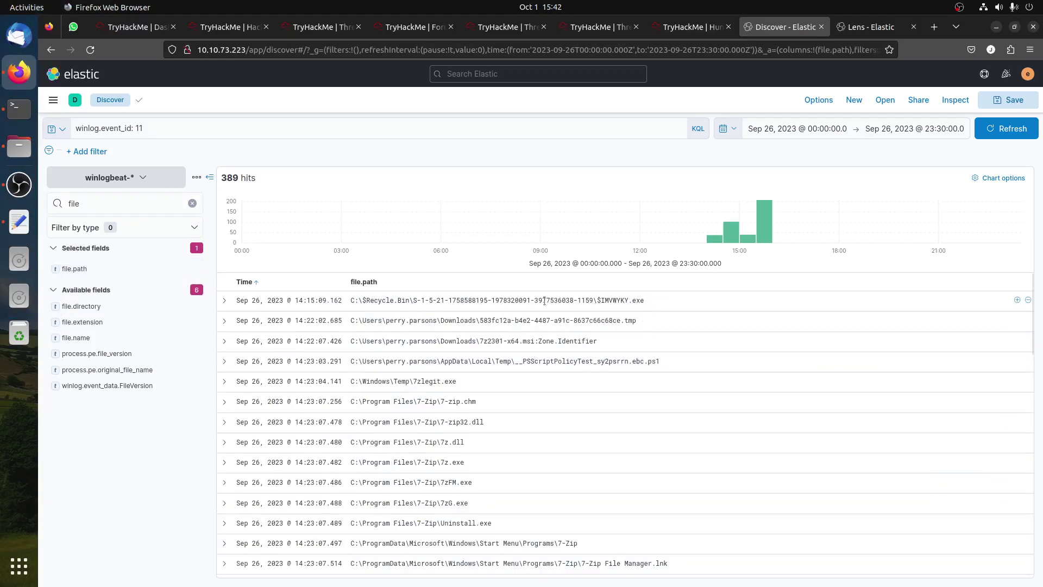
{"action": "double_click", "coordinate": [94, 207]}
{"action": "type", "text": "proce."}
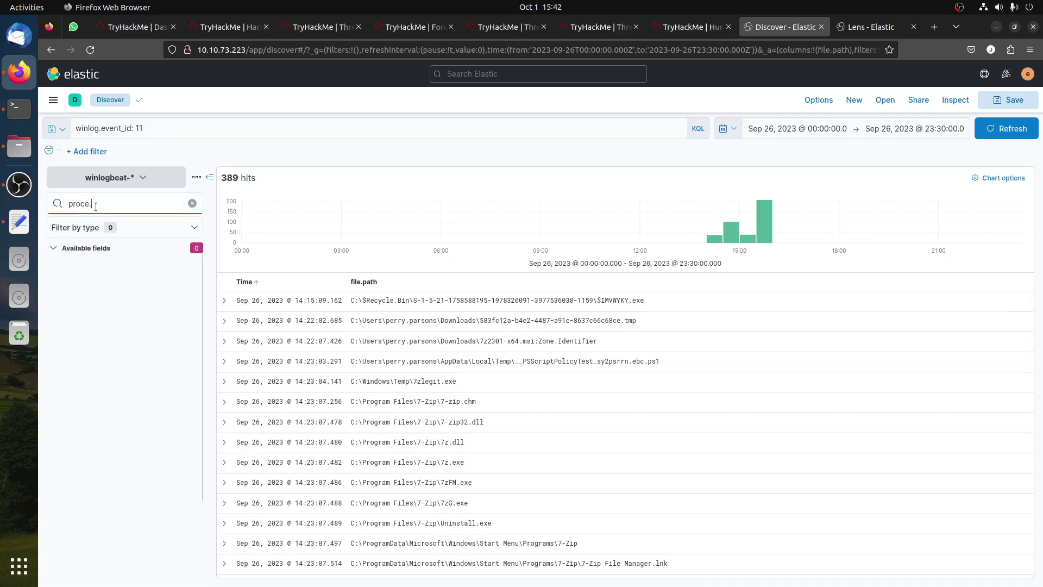
{"action": "key", "text": "BackSpace"}
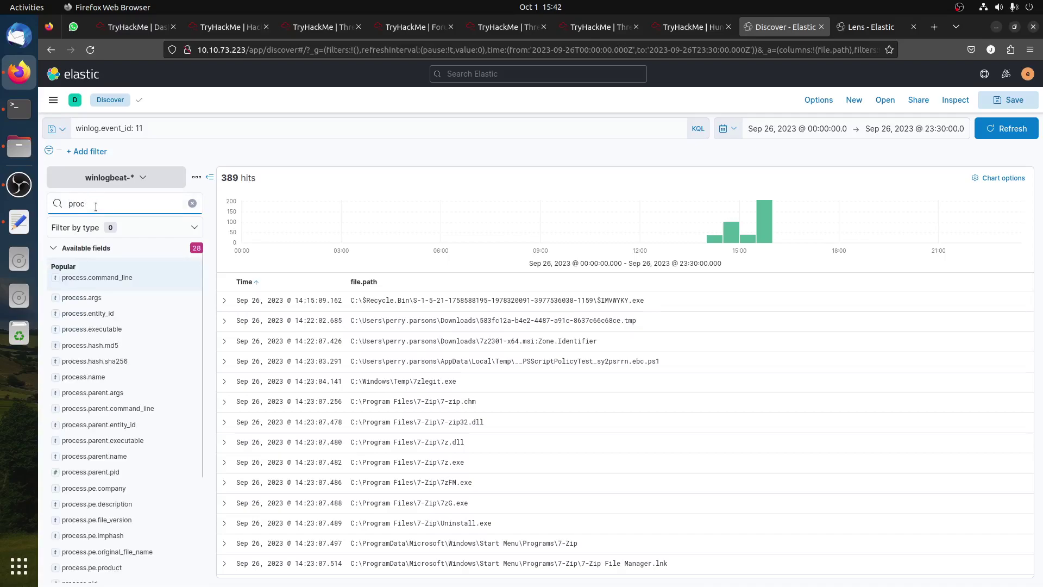
{"action": "mouse_move", "coordinate": [104, 378]}
{"action": "left_click", "coordinate": [192, 377]}
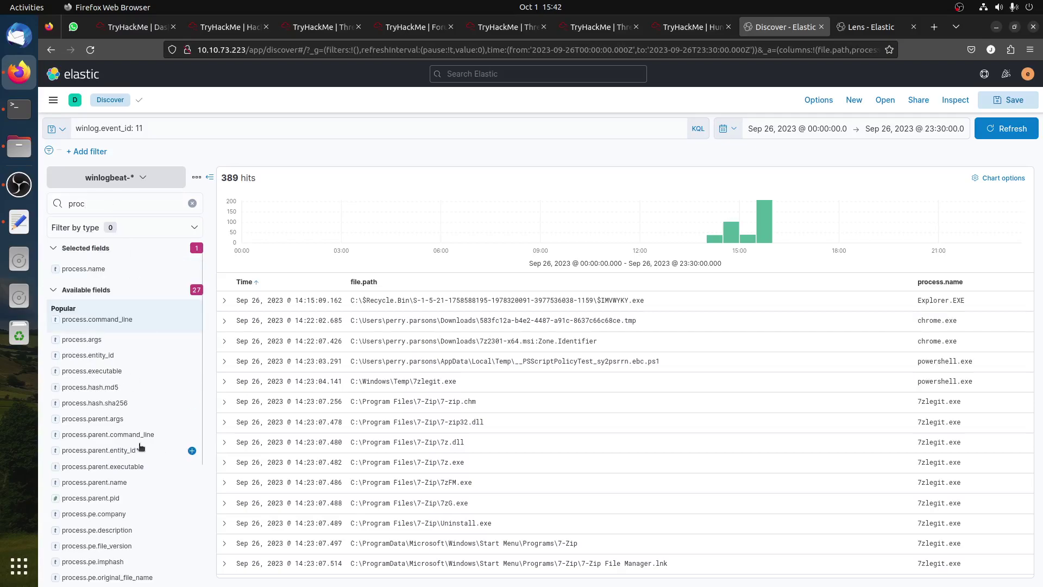
Add the process.parent.command_line and process.command_line fields as columns to the results.
{"action": "left_click", "coordinate": [191, 434]}
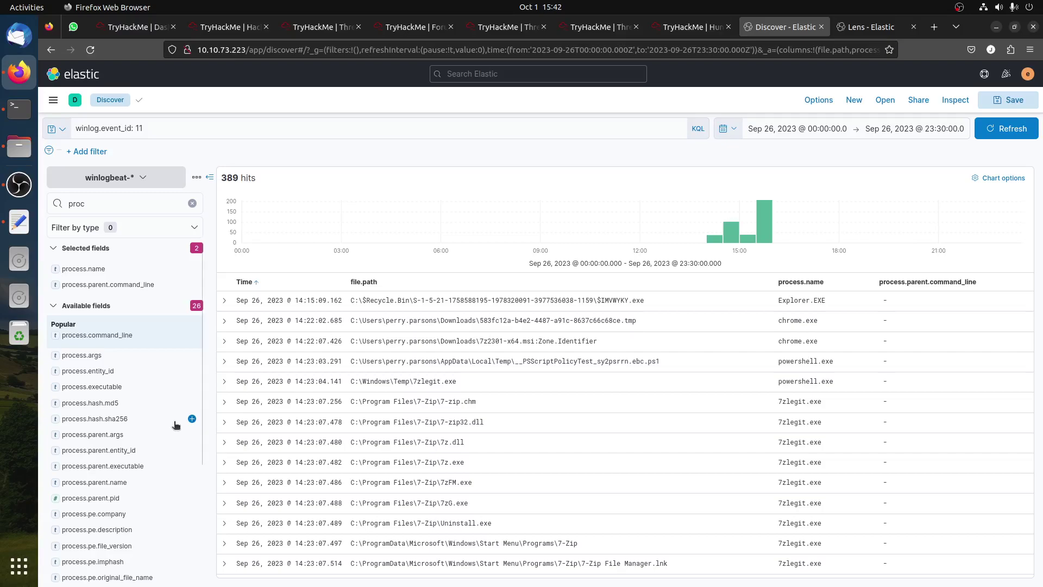
{"action": "scroll", "coordinate": [175, 424], "scroll_direction": "down", "scroll_amount": 1}
{"action": "scroll", "coordinate": [173, 419], "scroll_direction": "up", "scroll_amount": 1}
{"action": "left_click", "coordinate": [192, 335]}
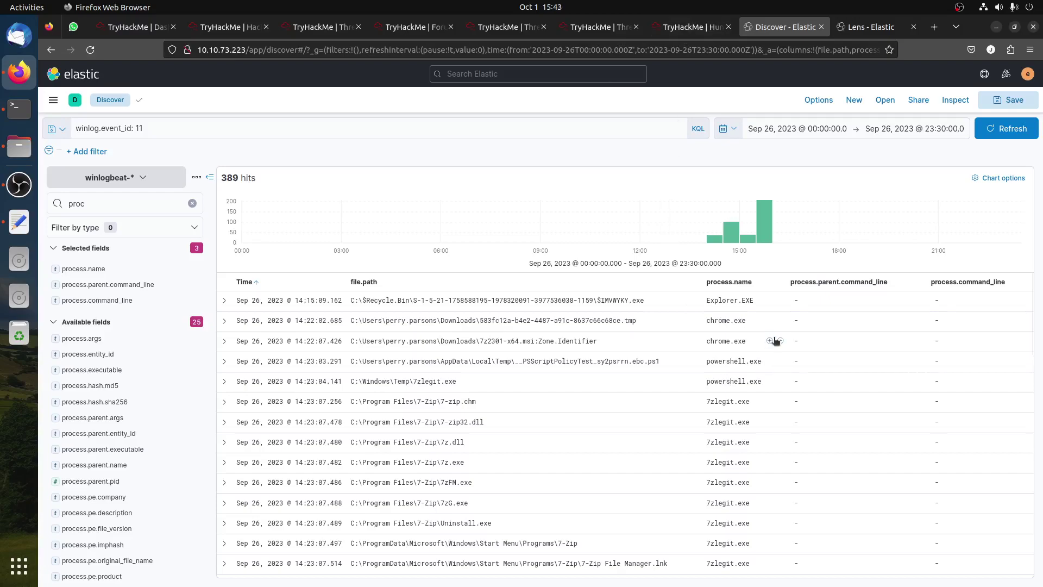
Filter for process.name chrome.exe, expand the 7z2301-x64.msi:Zone.Identifier event and examine its message details.
{"action": "left_click", "coordinate": [770, 341]}
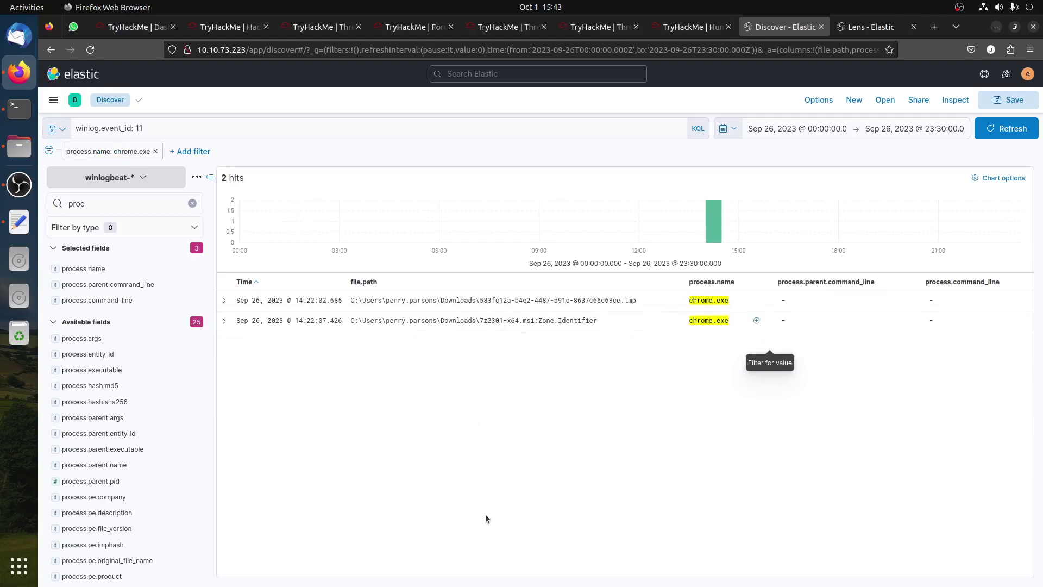
{"action": "left_click", "coordinate": [226, 323]}
{"action": "scroll", "coordinate": [474, 468], "scroll_direction": "down", "scroll_amount": 5}
{"action": "scroll", "coordinate": [497, 442], "scroll_direction": "down", "scroll_amount": 12}
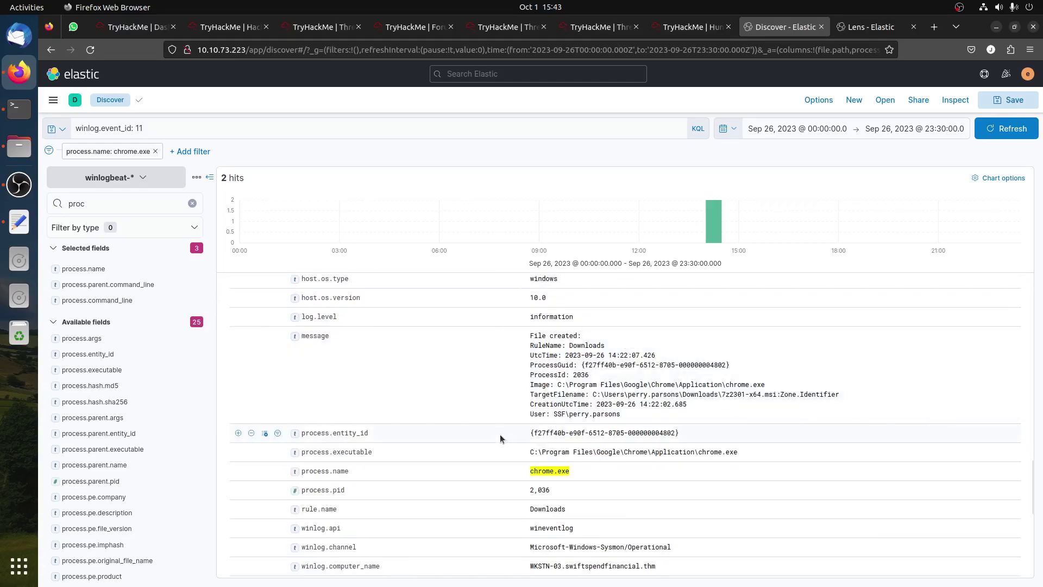
{"action": "left_click_drag", "start_coordinate": [531, 335], "coordinate": [602, 338]}
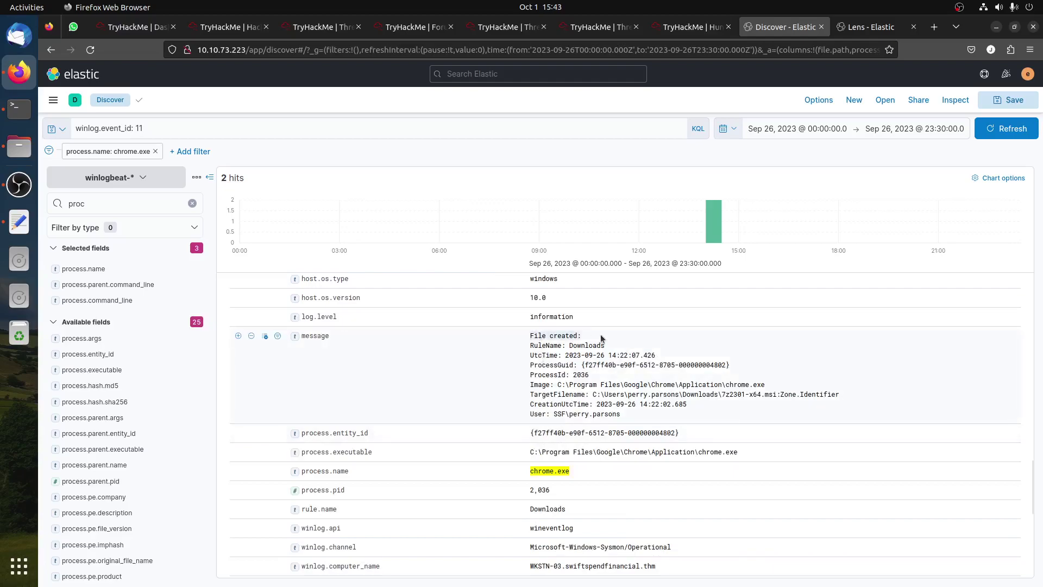
{"action": "left_click", "coordinate": [649, 402]}
{"action": "left_click_drag", "start_coordinate": [773, 396], "coordinate": [777, 396]}
Examine the file path and message of the chrome.exe event for the .tmp file in the Downloads folder.
{"action": "scroll", "coordinate": [296, 365], "scroll_direction": "up", "scroll_amount": 15}
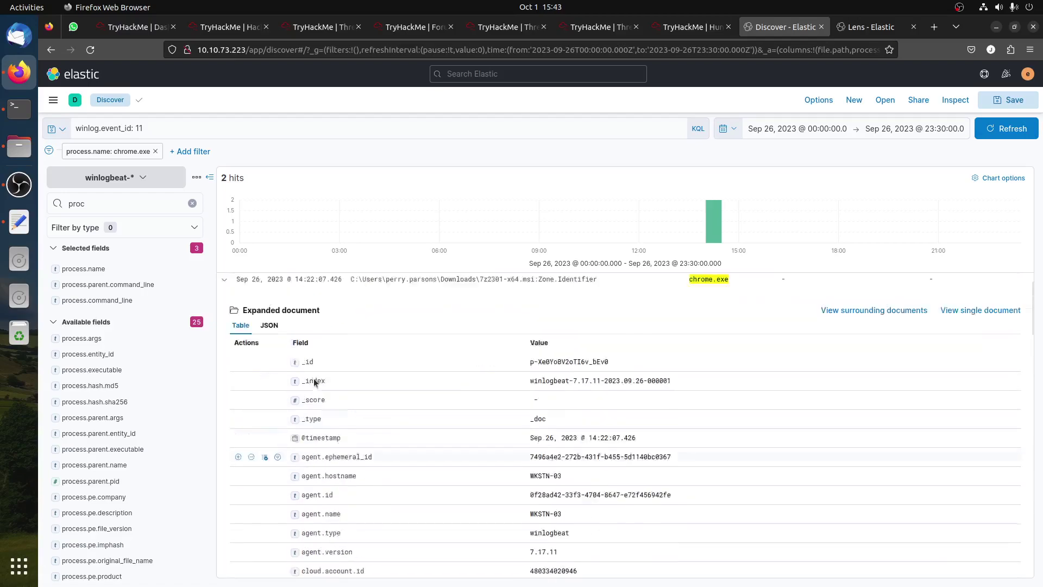
{"action": "scroll", "coordinate": [650, 457], "scroll_direction": "down", "scroll_amount": 10}
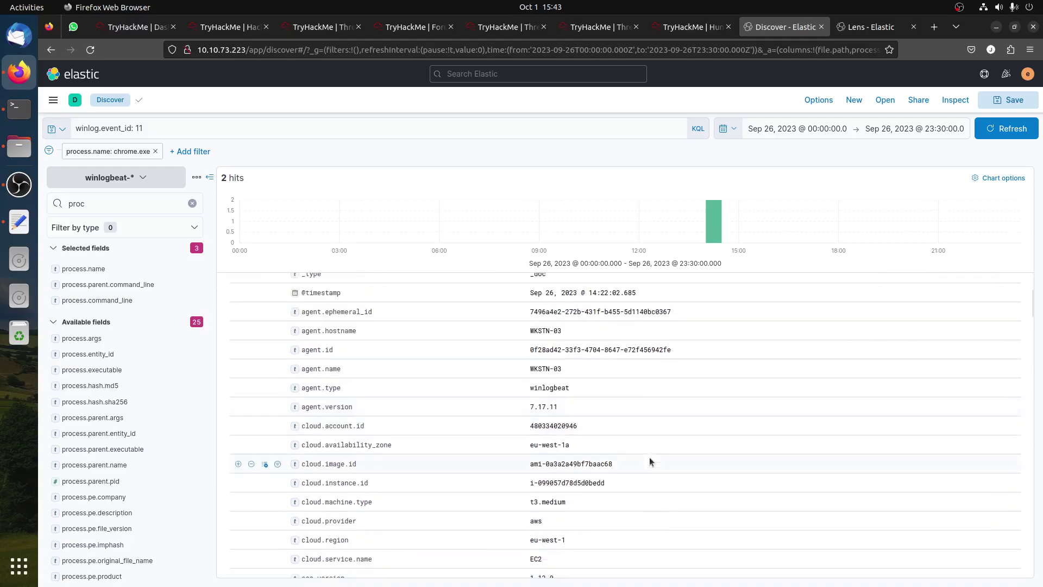
{"action": "scroll", "coordinate": [650, 465], "scroll_direction": "down", "scroll_amount": 11}
{"action": "scroll", "coordinate": [650, 466], "scroll_direction": "down", "scroll_amount": 6}
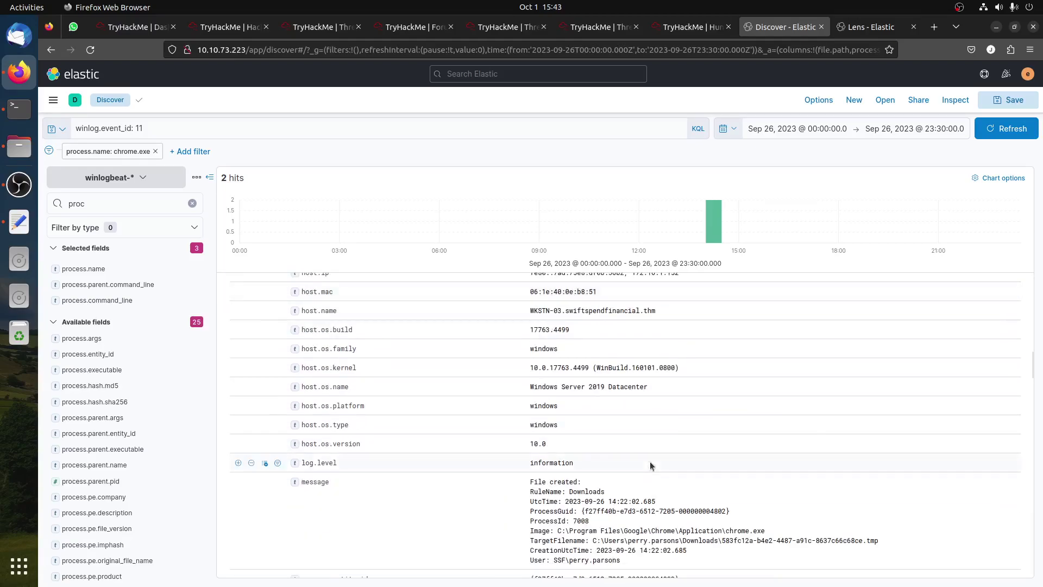
{"action": "scroll", "coordinate": [650, 465], "scroll_direction": "up", "scroll_amount": 4}
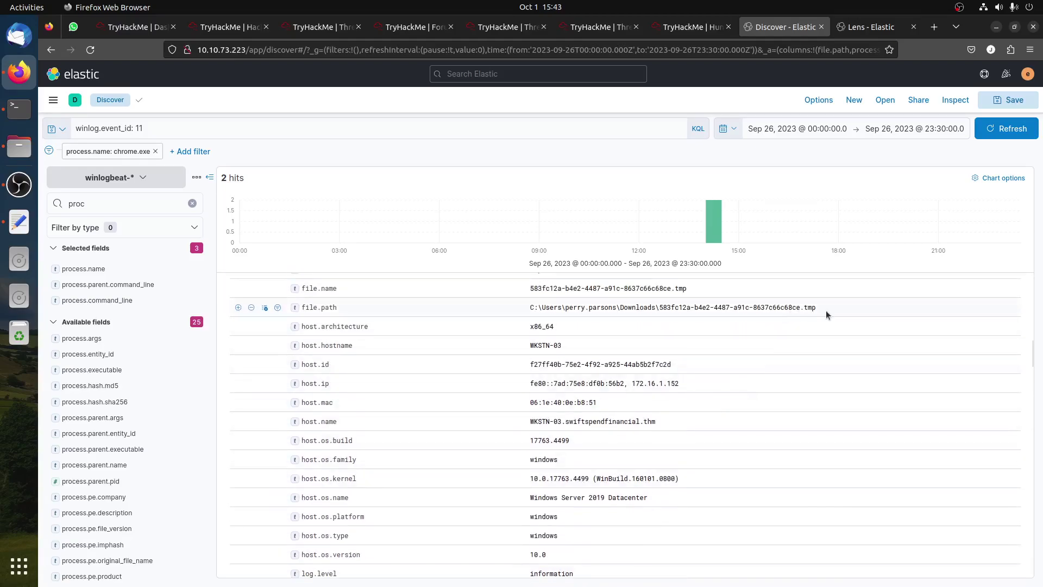
{"action": "left_click_drag", "start_coordinate": [815, 307], "coordinate": [516, 310]}
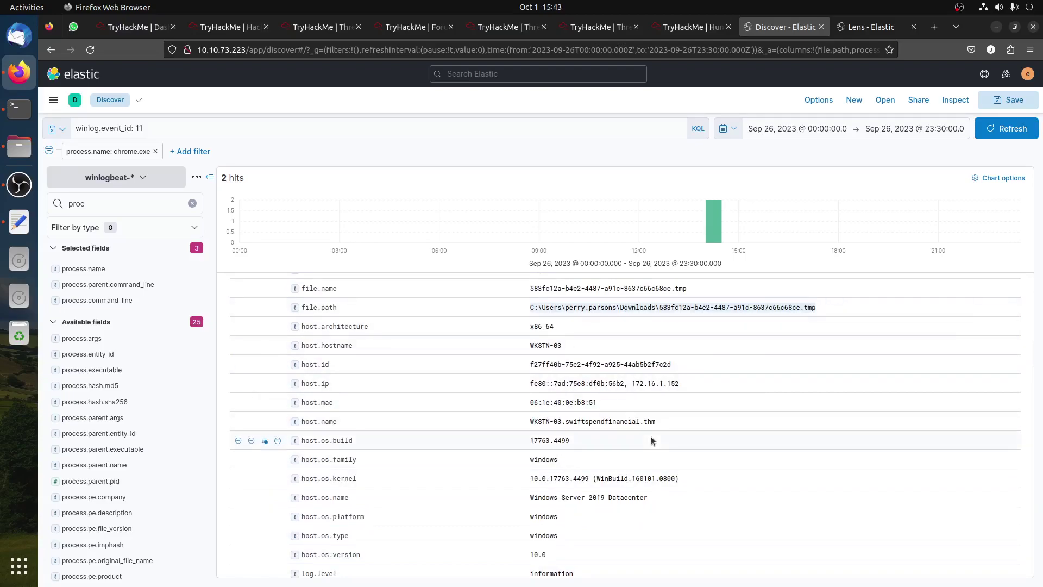
{"action": "scroll", "coordinate": [651, 437], "scroll_direction": "down", "scroll_amount": 2}
{"action": "scroll", "coordinate": [651, 443], "scroll_direction": "down", "scroll_amount": 5}
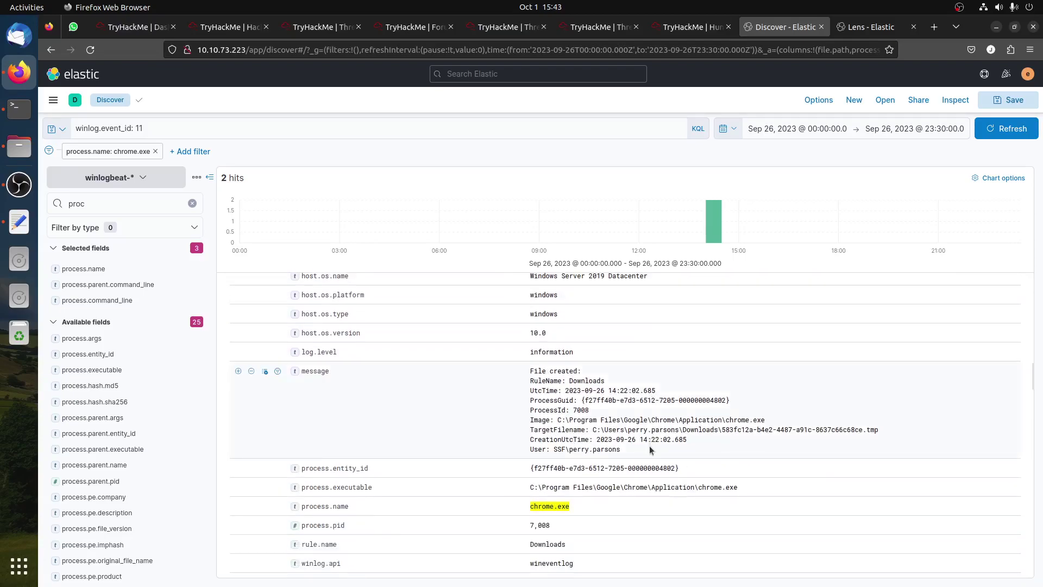
{"action": "left_click_drag", "start_coordinate": [650, 430], "coordinate": [858, 431]}
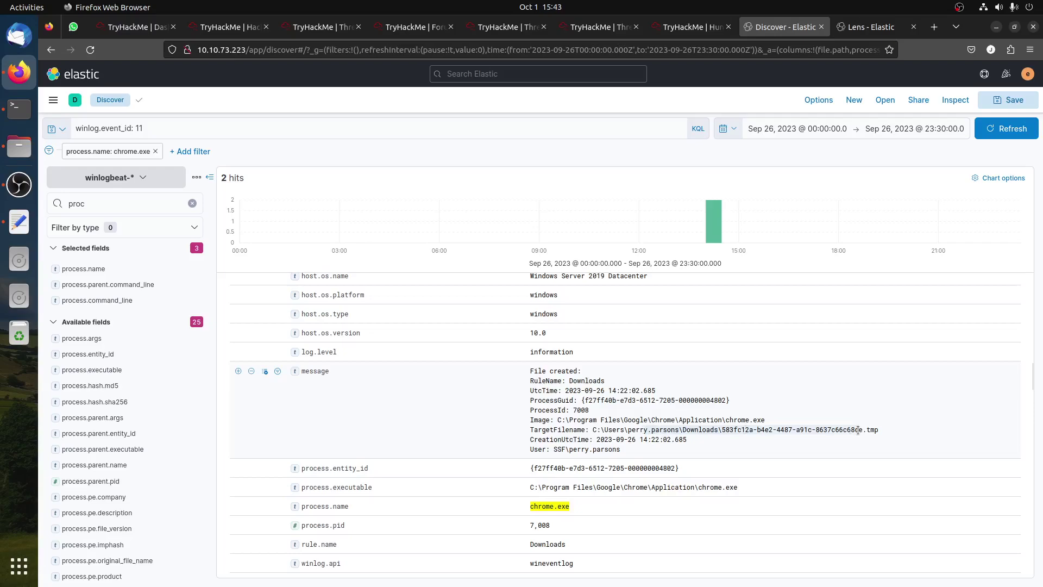
Find the user fields in the field list and add user.name as a column to the results.
{"action": "left_click_drag", "start_coordinate": [571, 448], "coordinate": [654, 452]}
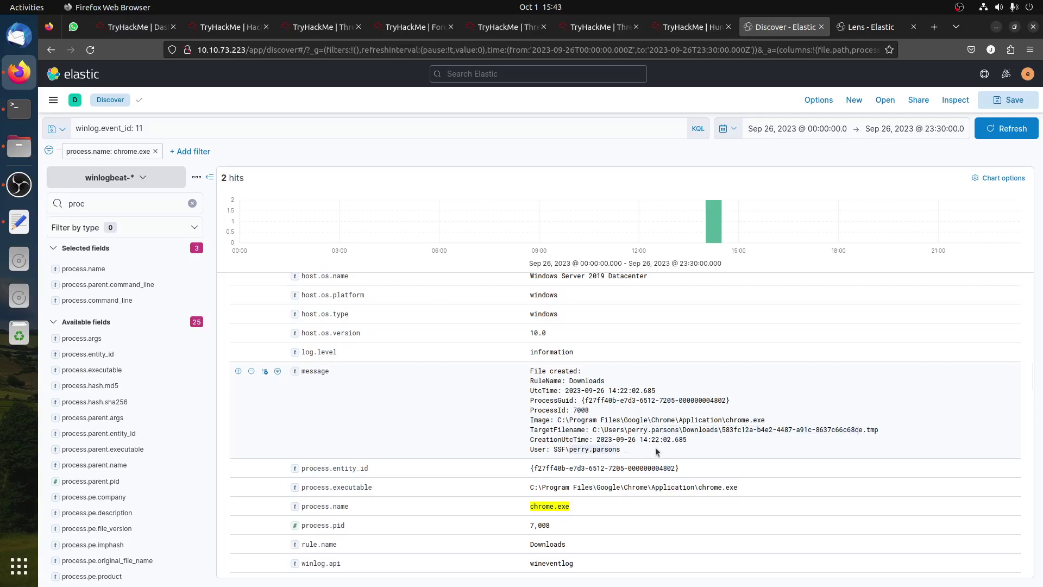
{"action": "scroll", "coordinate": [234, 326], "scroll_direction": "up", "scroll_amount": 1}
{"action": "double_click", "coordinate": [99, 210]}
{"action": "type", "text": "user"}
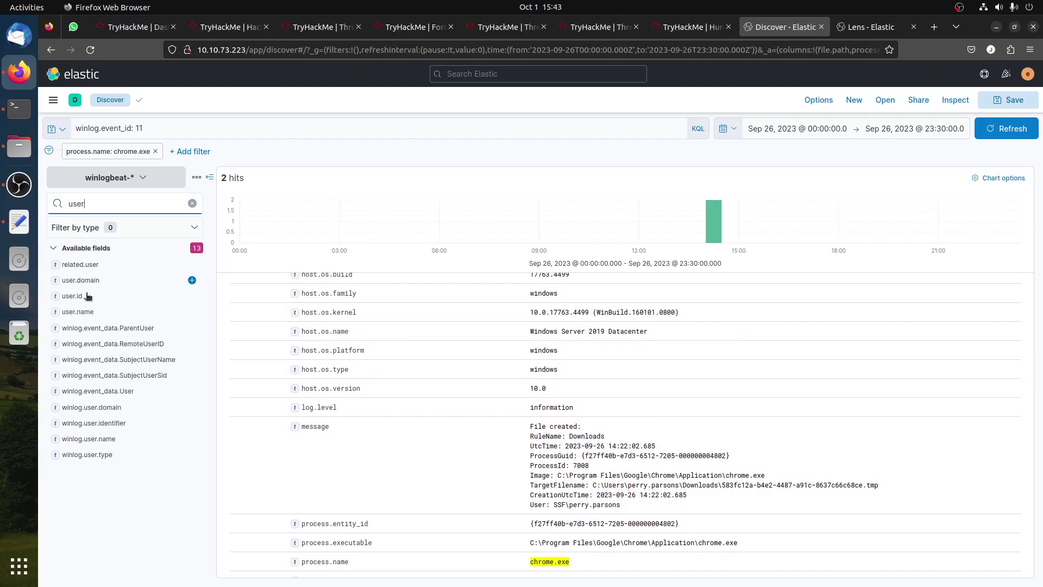
{"action": "left_click", "coordinate": [192, 312]}
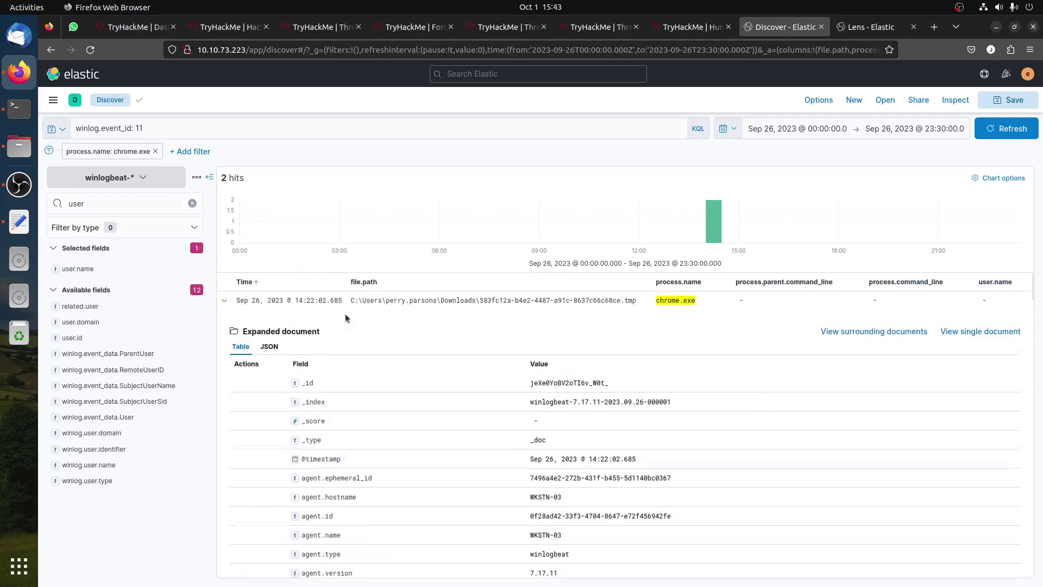
Collapse the expanded details of both chrome.exe events.
{"action": "left_click", "coordinate": [223, 300]}
{"action": "left_click", "coordinate": [224, 320]}
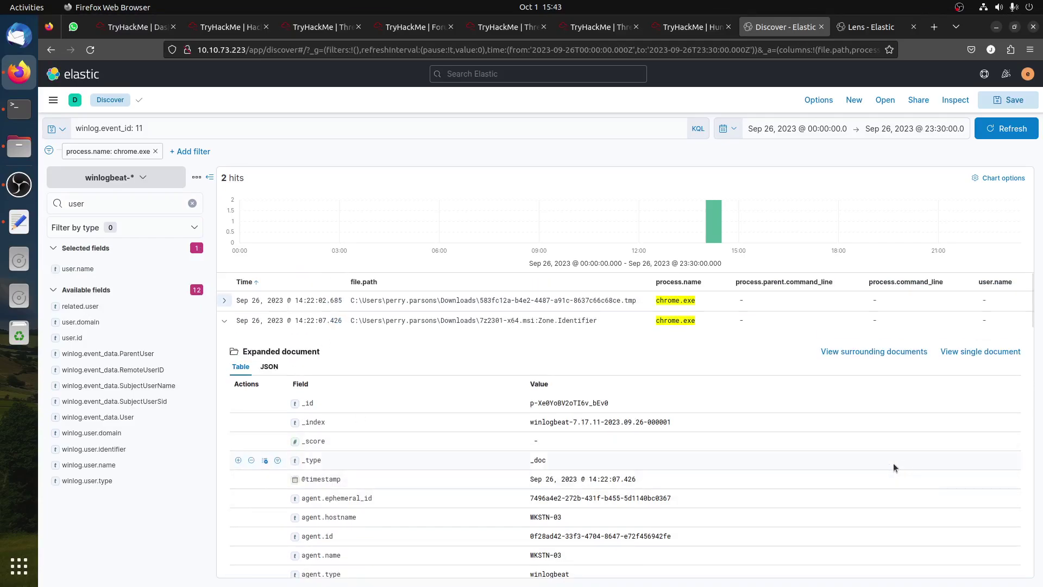
{"action": "left_click", "coordinate": [224, 320]}
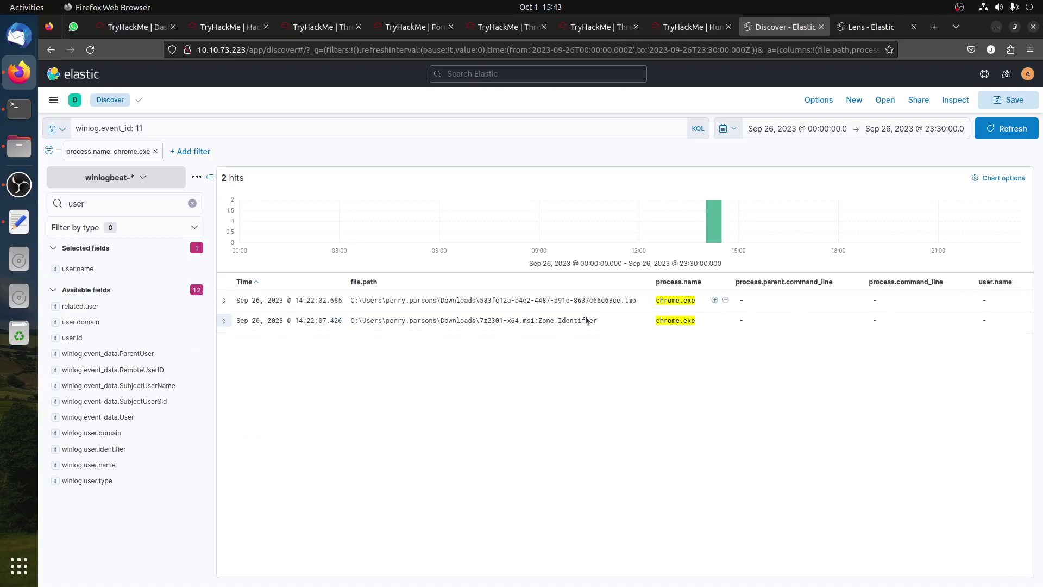
Check the top values of the winlog.user.name field and remove the user.name column from the results.
{"action": "left_click", "coordinate": [86, 324]}
{"action": "left_click", "coordinate": [81, 271]}
{"action": "left_click", "coordinate": [80, 273]}
{"action": "left_click", "coordinate": [102, 465]}
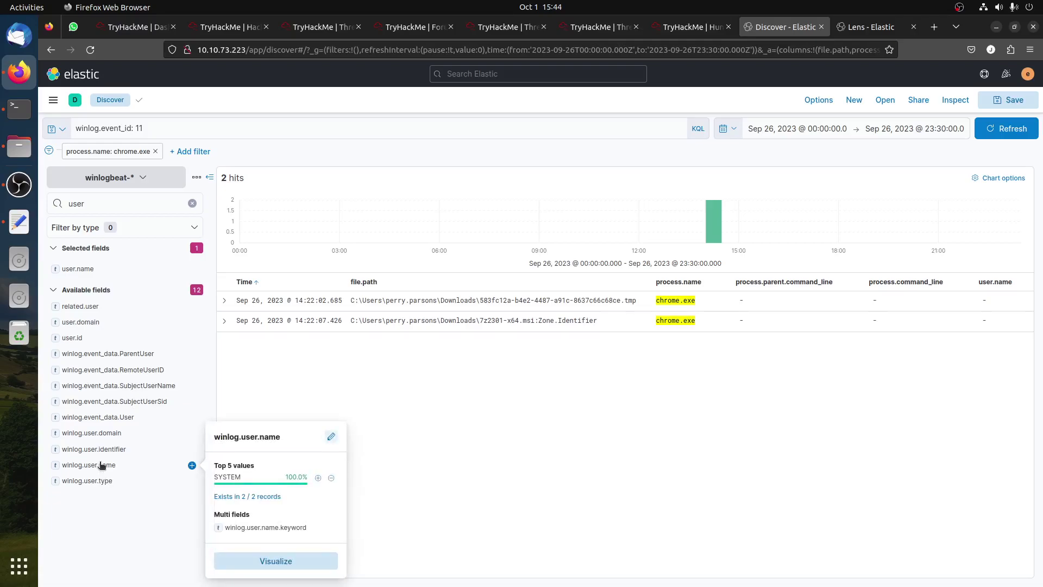
{"action": "left_click", "coordinate": [101, 465]}
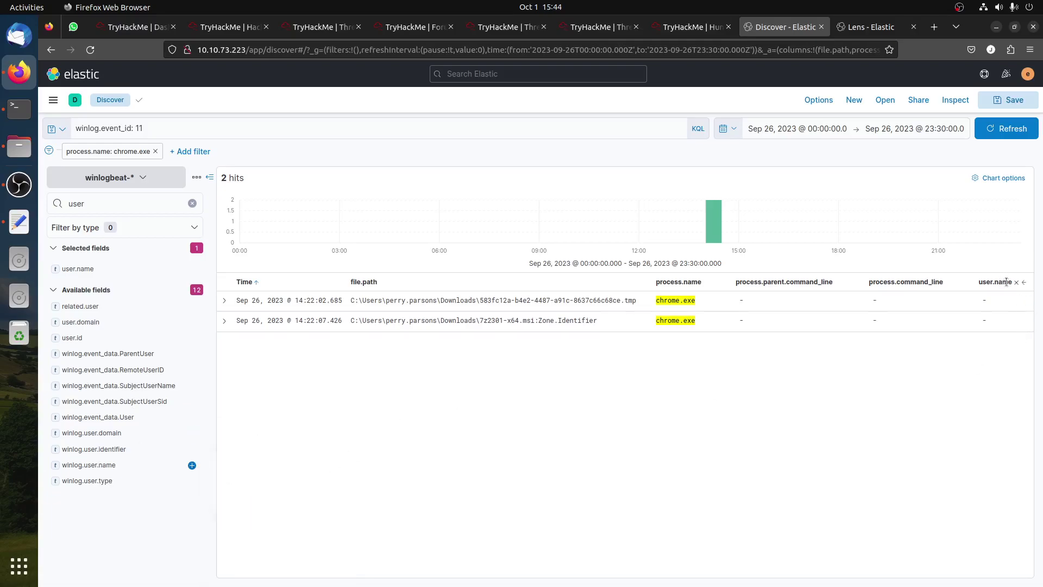
{"action": "left_click", "coordinate": [1016, 282]}
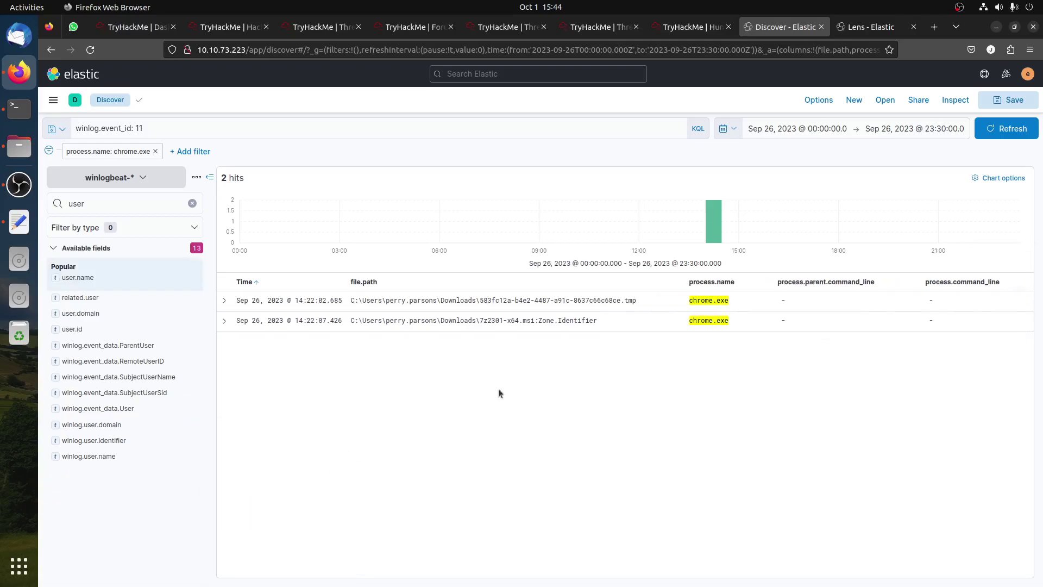
Copy the file name 7z2301-x64.msi from the Zone.Identifier event's file path and query the events for *7z2301-x64.msi*.
{"action": "left_click", "coordinate": [225, 321]}
{"action": "scroll", "coordinate": [614, 439], "scroll_direction": "down", "scroll_amount": 10}
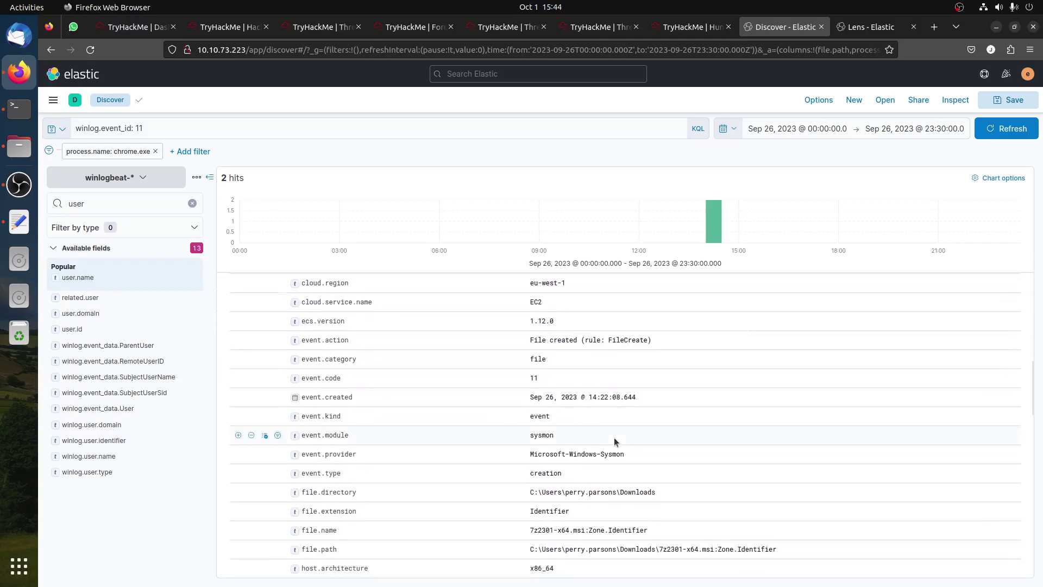
{"action": "left_click_drag", "start_coordinate": [660, 327], "coordinate": [715, 327]}
{"action": "key", "text": "ctrl+c"}
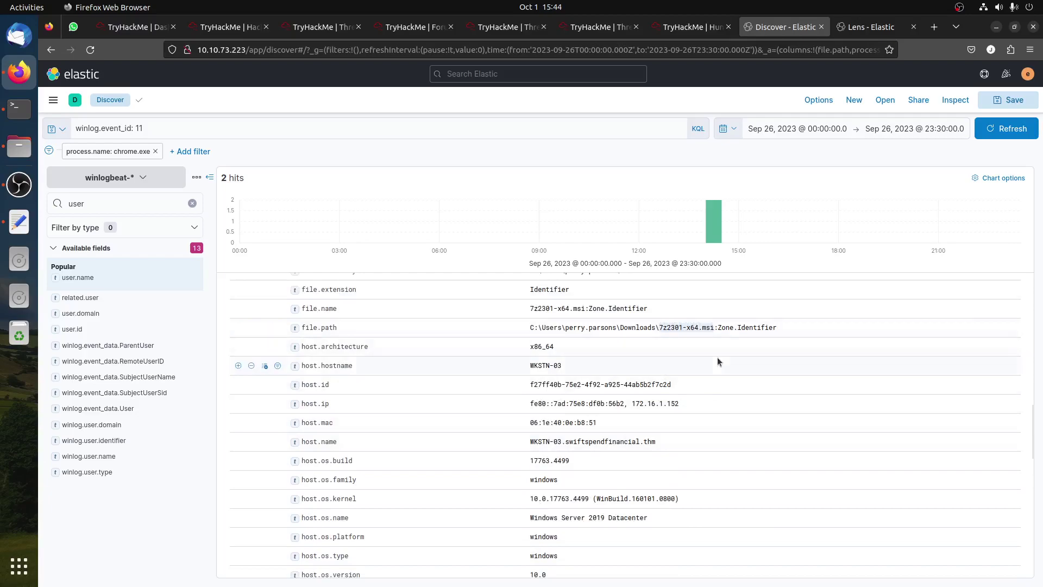
{"action": "left_click", "coordinate": [146, 129]}
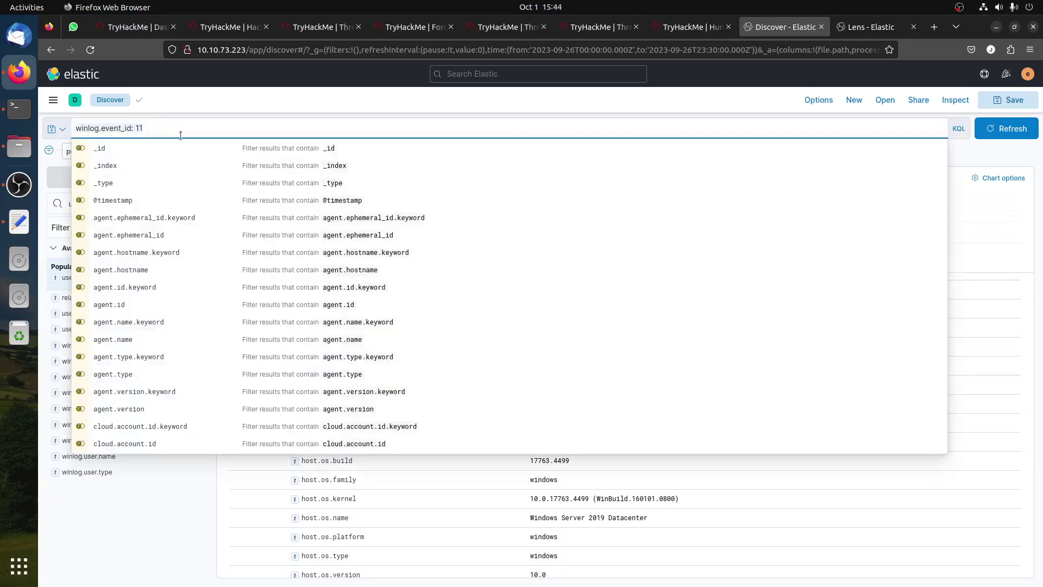
{"action": "key", "text": "ctrl+a"}
{"action": "type", "text": "*"}
{"action": "key", "text": "ctrl+v"}
In the Lens table, remove the dns.question.registered_domain.keyword rows and clear the network.protocol: dns query.
{"action": "left_click", "coordinate": [865, 24]}
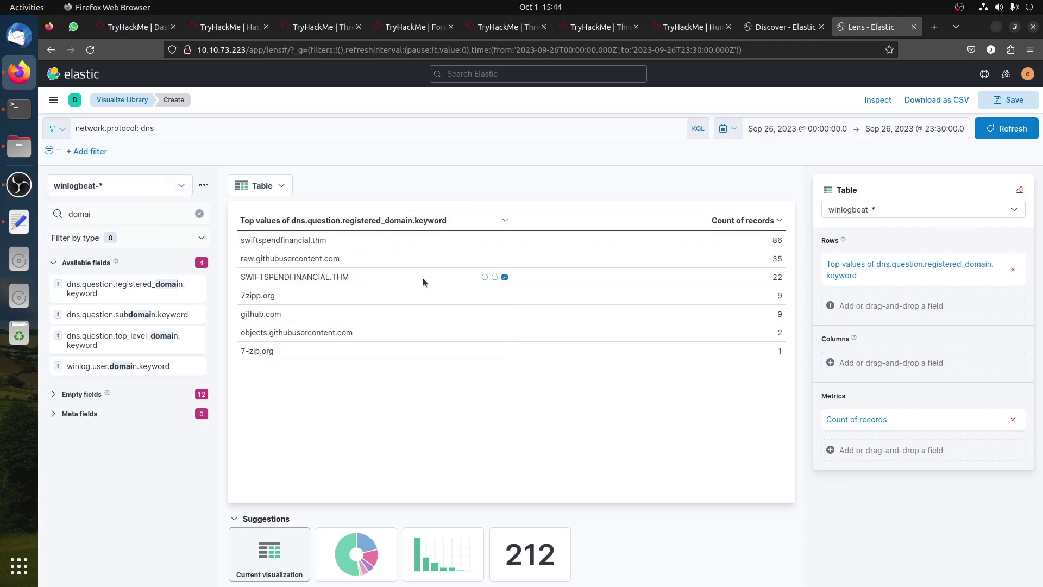
{"action": "left_click", "coordinate": [1014, 270]}
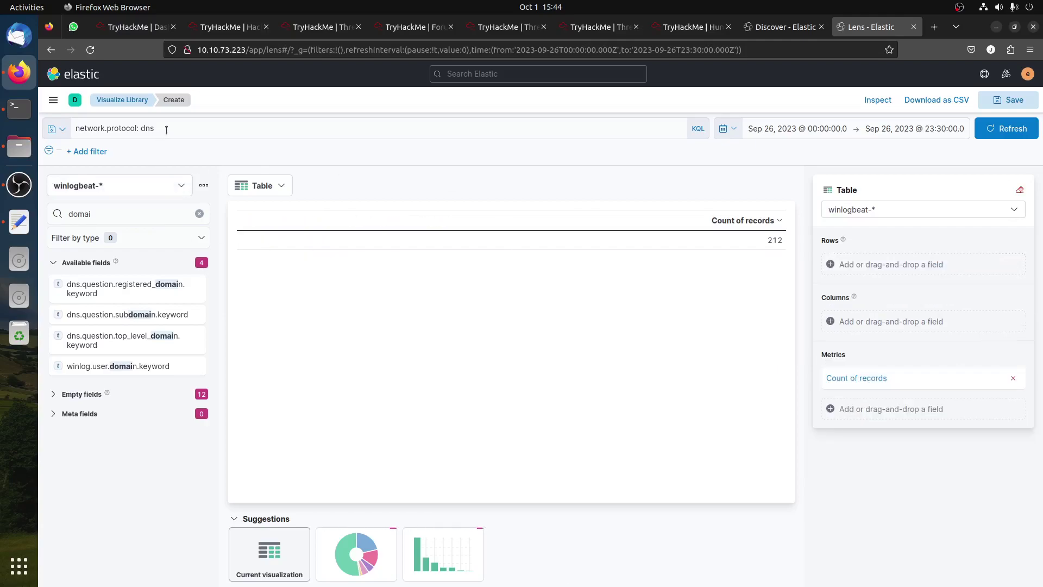
{"action": "left_click", "coordinate": [168, 129]}
{"action": "key", "text": "ctrl+a"}
{"action": "key", "text": "BackSpace"}
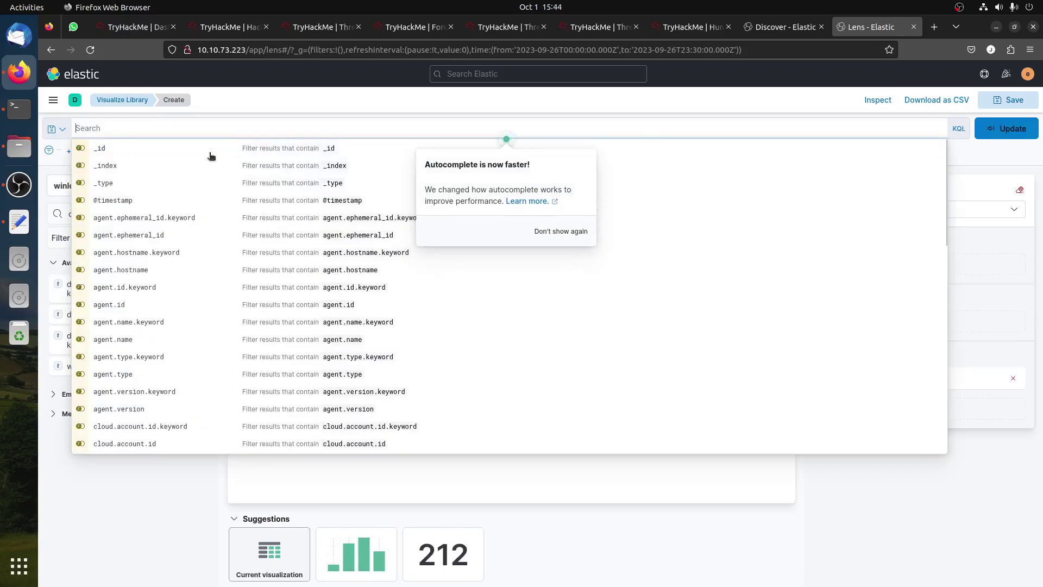
{"action": "key", "text": "Return"}
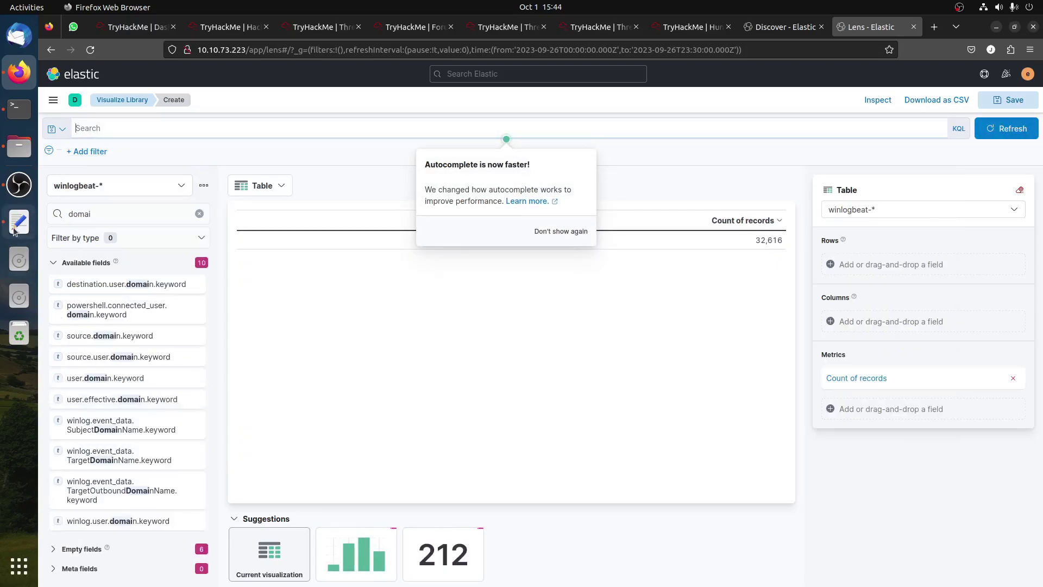
Copy winlog.event_id: 11 from the text editor notes and run it as the Lens query.
{"action": "left_click", "coordinate": [20, 222]}
{"action": "triple_click", "coordinate": [223, 221]}
{"action": "key", "text": "ctrl+c"}
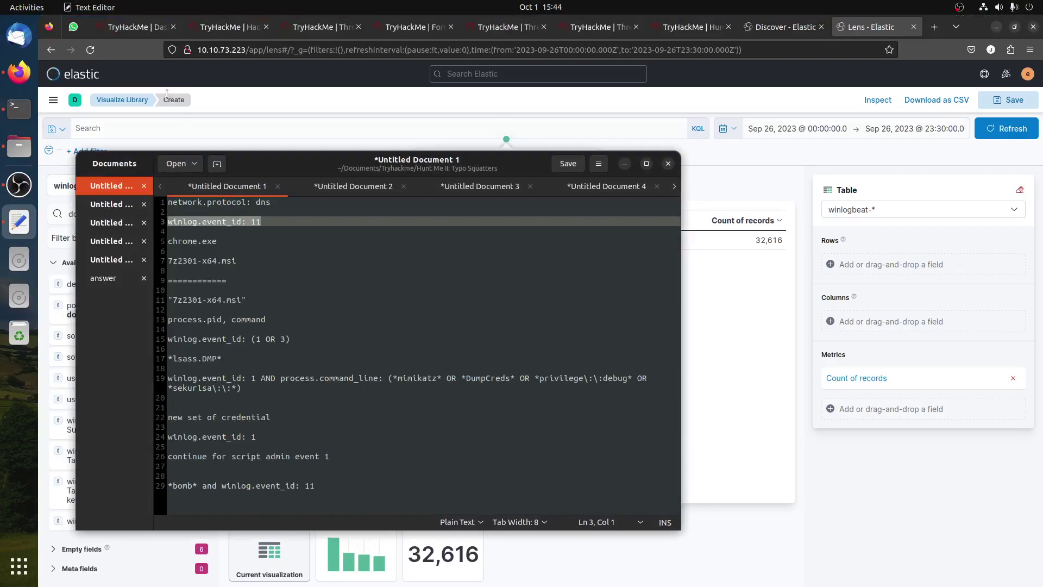
{"action": "left_click", "coordinate": [152, 125]}
{"action": "key", "text": "ctrl+v"}
{"action": "left_click", "coordinate": [1008, 128]}
Search the fields for file and try file.path.keyword as table rows, replacing it with file.name.keyword.
{"action": "double_click", "coordinate": [100, 213]}
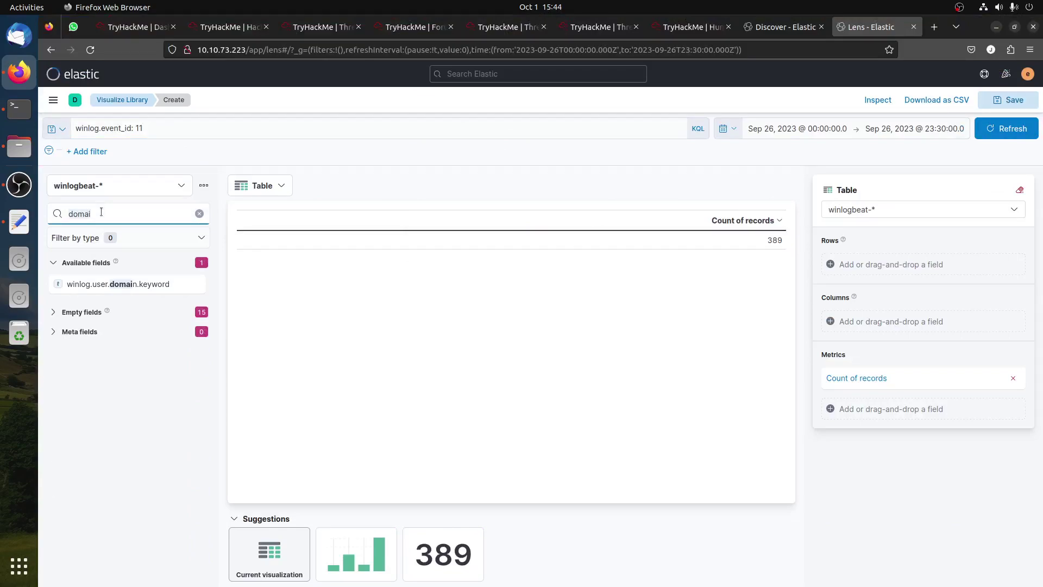
{"action": "type", "text": "file"}
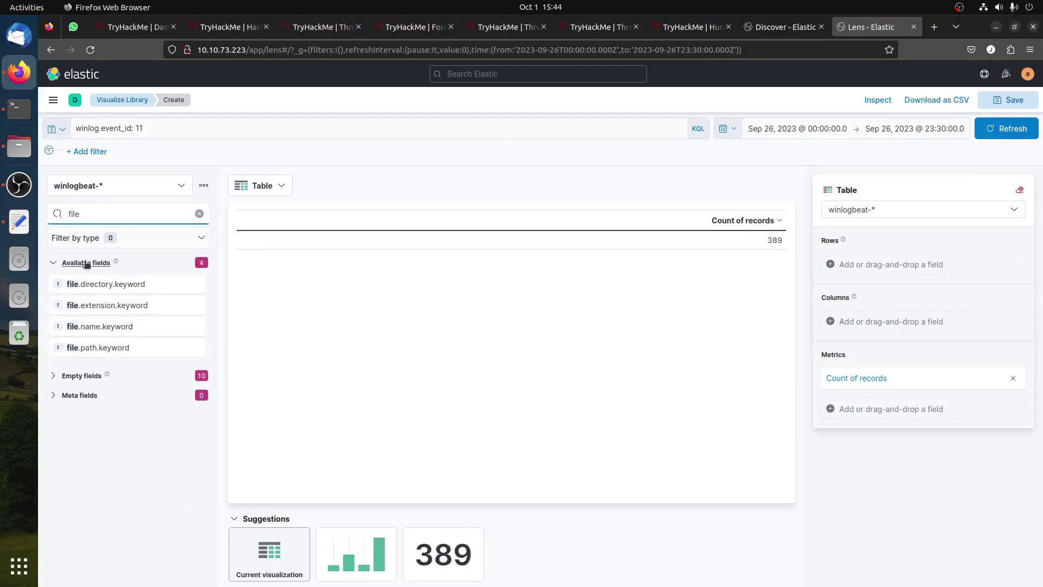
{"action": "left_click_drag", "start_coordinate": [98, 348], "coordinate": [360, 303]}
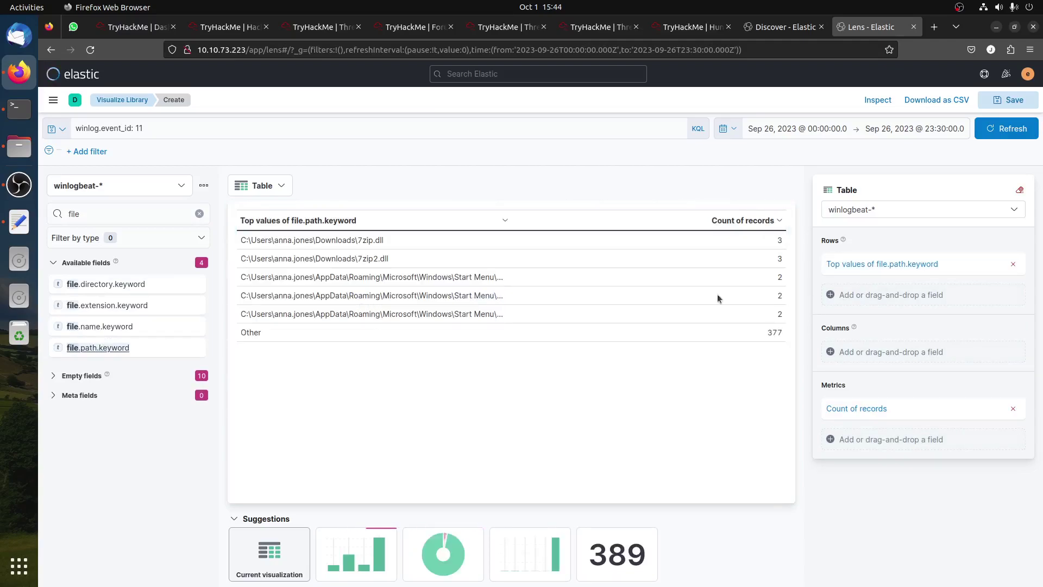
{"action": "left_click", "coordinate": [1013, 265]}
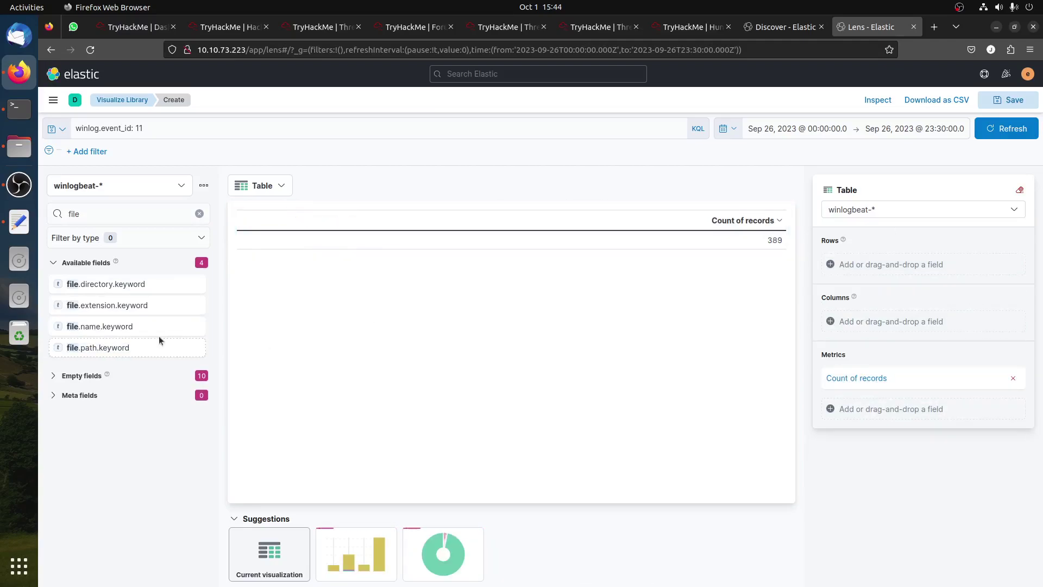
{"action": "left_click_drag", "start_coordinate": [100, 328], "coordinate": [411, 305]}
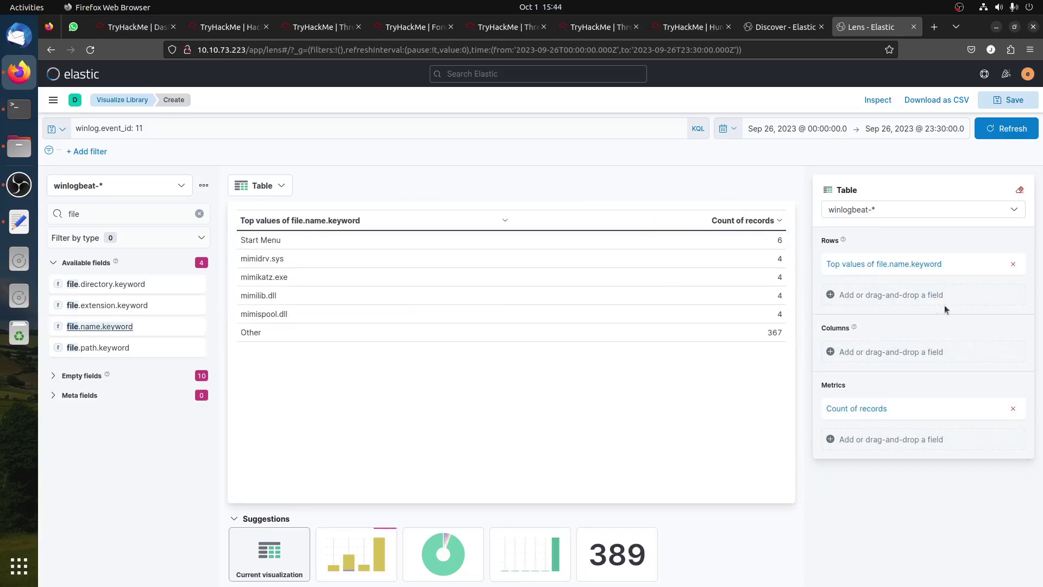
Set the number of top file.name.keyword values in the table rows to 16.
{"action": "left_click", "coordinate": [896, 264]}
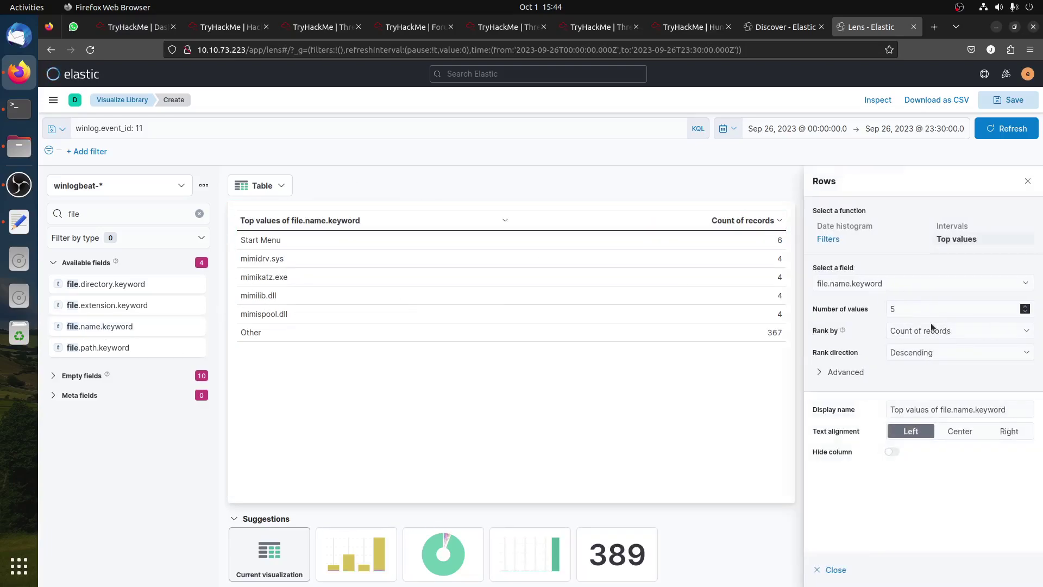
{"action": "left_click", "coordinate": [1025, 307]}
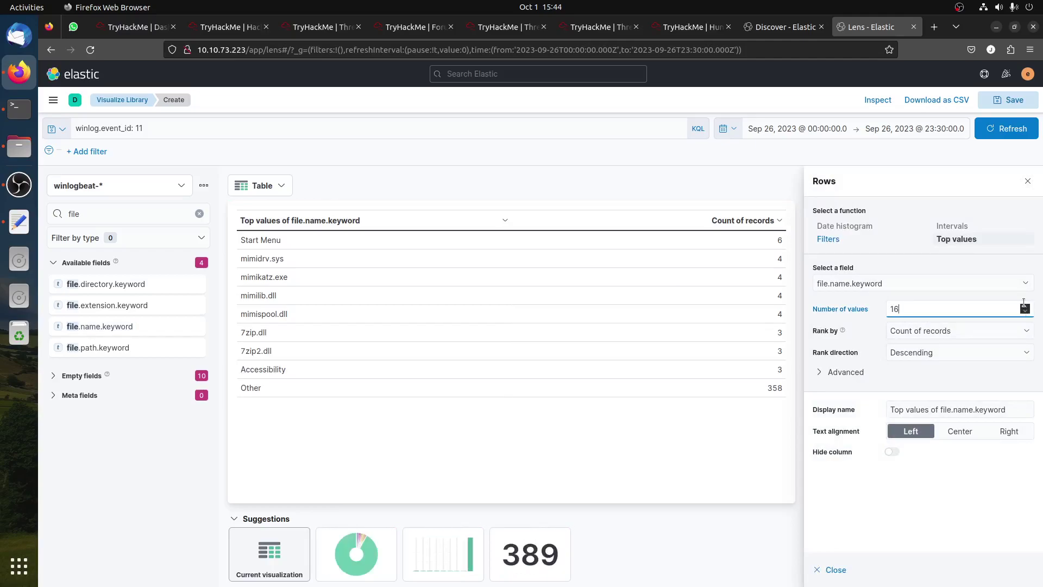
{"action": "left_click", "coordinate": [1027, 181]}
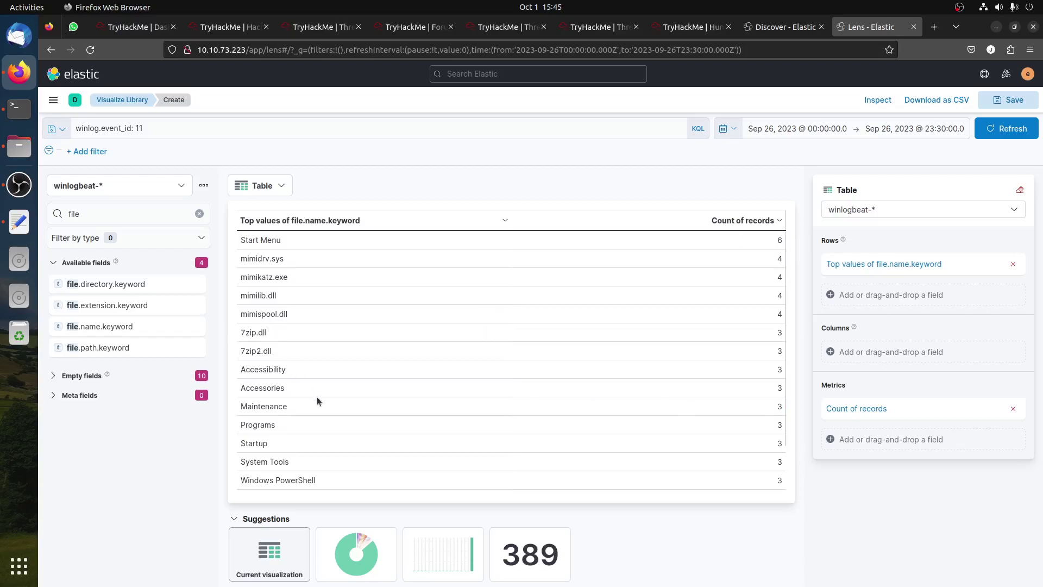
Examine the mimikatz.exe, 7zip.dll and 7zip2.dll entries among the top created file names.
{"action": "left_click", "coordinate": [258, 277]}
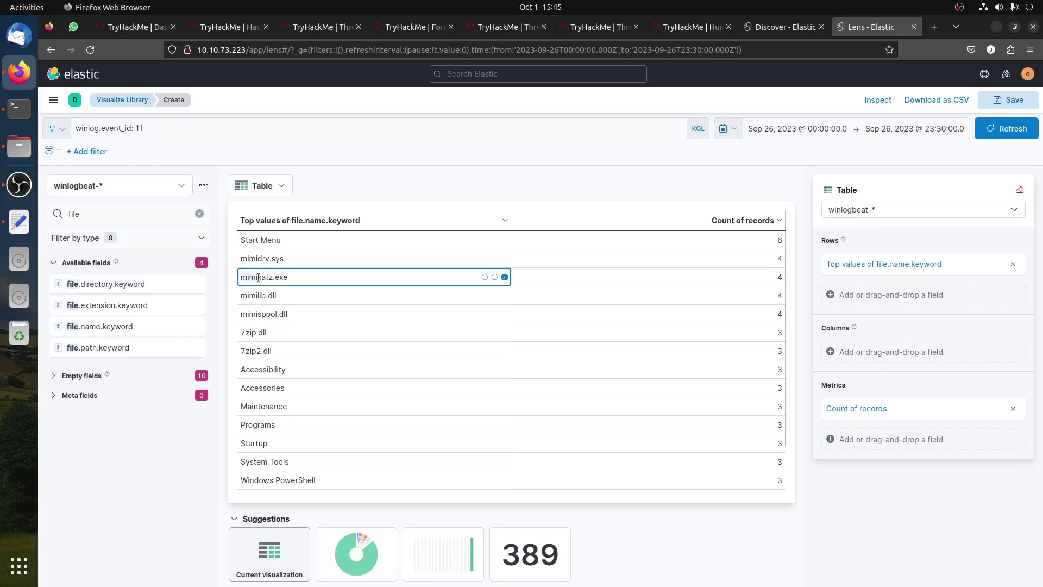
{"action": "left_click", "coordinate": [268, 334]}
{"action": "left_click", "coordinate": [274, 278]}
{"action": "left_click", "coordinate": [248, 333]}
{"action": "left_click", "coordinate": [256, 350]}
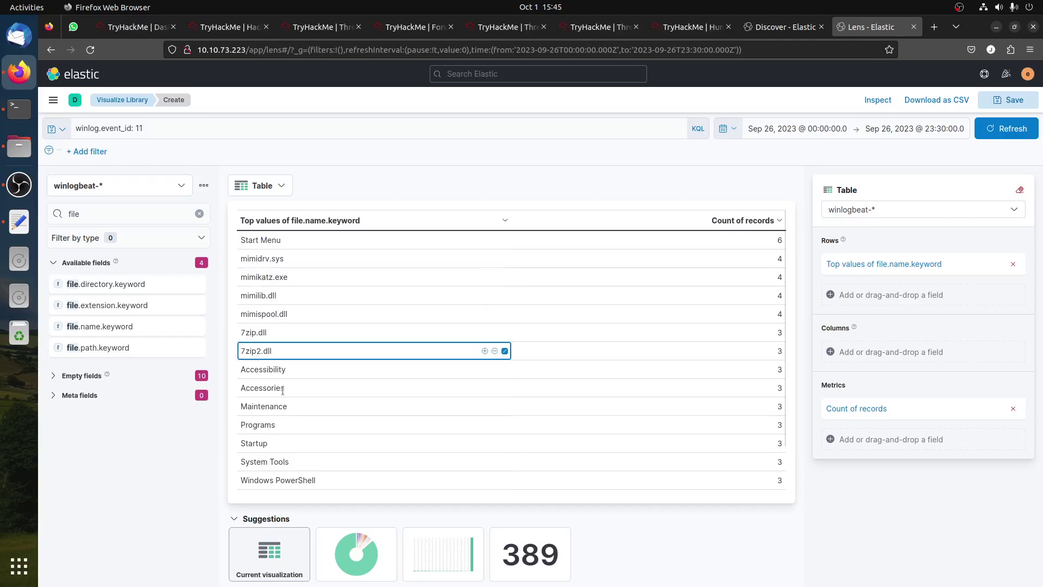
Return to the *7z2301-x64.msi* results in Discover and collapse the expanded Zone.Identifier event.
{"action": "left_click", "coordinate": [782, 27]}
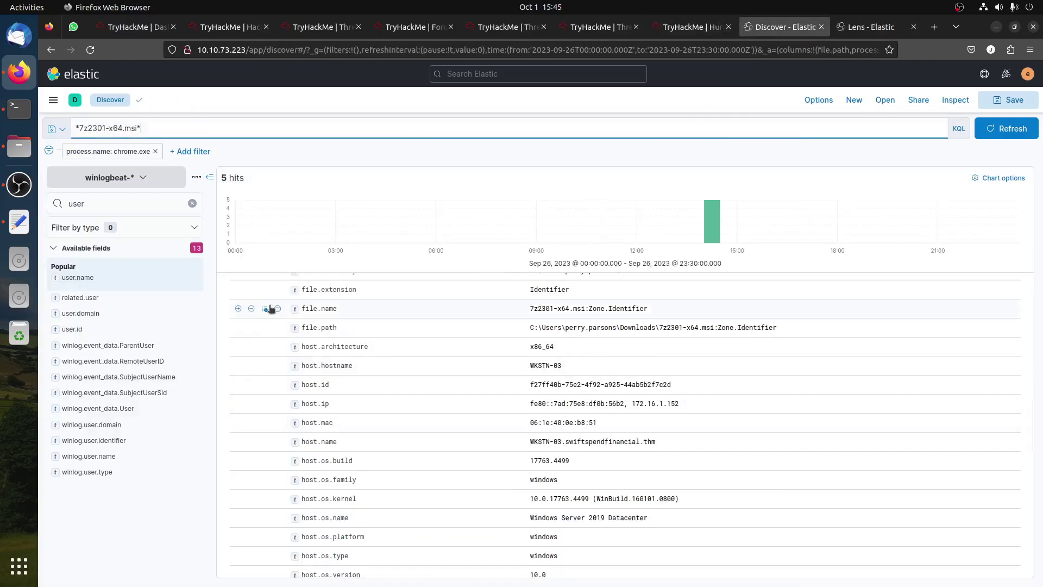
{"action": "scroll", "coordinate": [266, 313], "scroll_direction": "up", "scroll_amount": 5}
{"action": "left_click", "coordinate": [225, 320]}
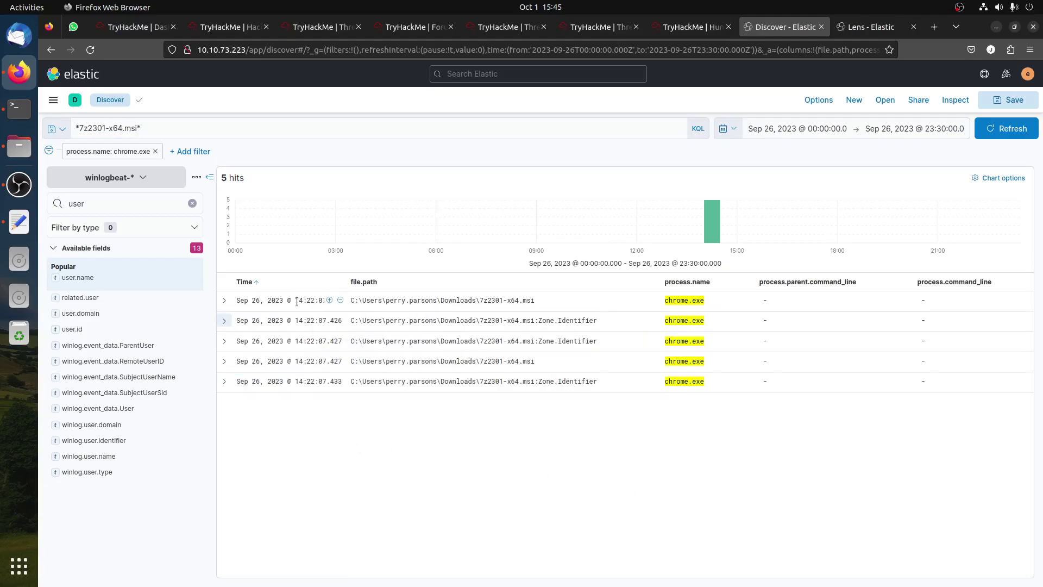
Expand the earliest 7z2301-x64.msi event, examine the target filename and full message, and collapse the event again.
{"action": "left_click", "coordinate": [225, 300]}
{"action": "scroll", "coordinate": [648, 446], "scroll_direction": "down", "scroll_amount": 8}
{"action": "scroll", "coordinate": [652, 451], "scroll_direction": "down", "scroll_amount": 9}
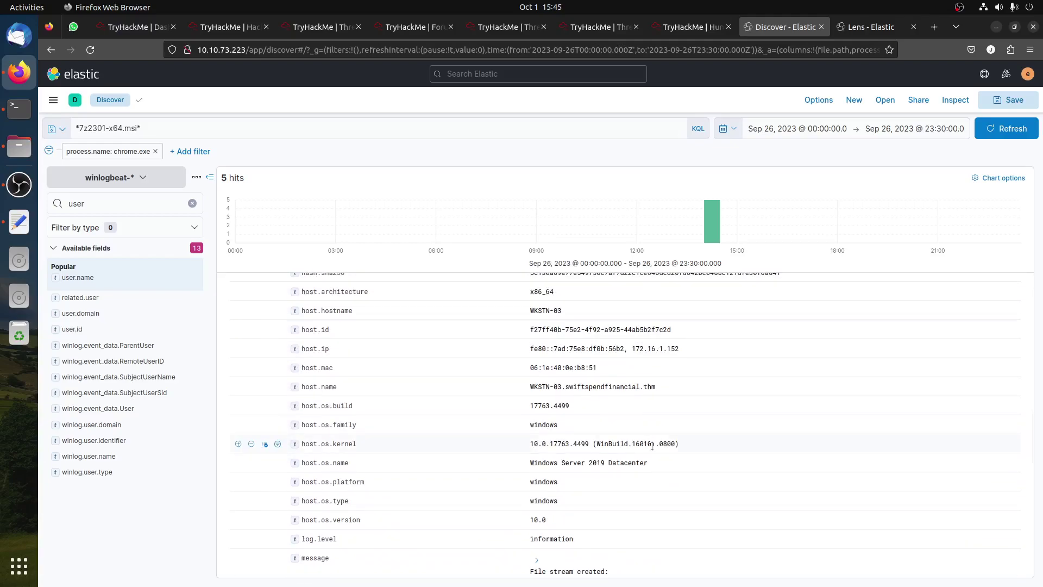
{"action": "left_click", "coordinate": [537, 338]}
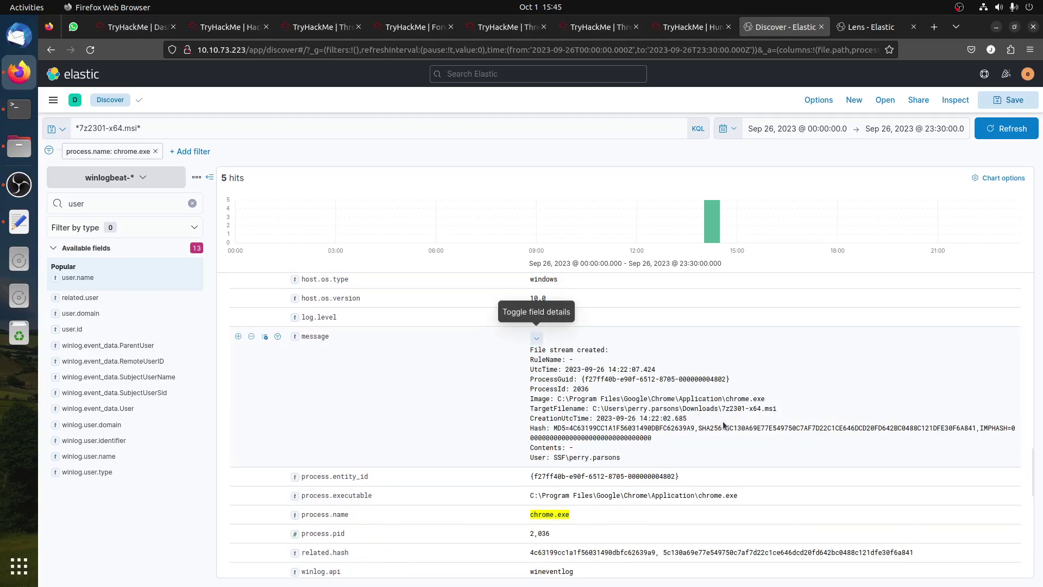
{"action": "left_click_drag", "start_coordinate": [776, 407], "coordinate": [669, 396]}
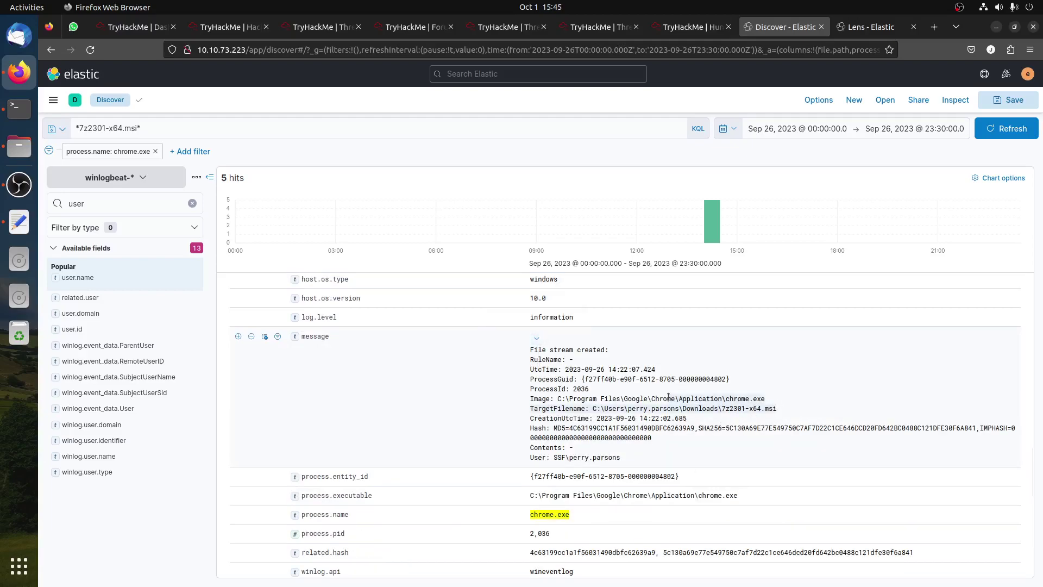
{"action": "scroll", "coordinate": [254, 343], "scroll_direction": "up", "scroll_amount": 10}
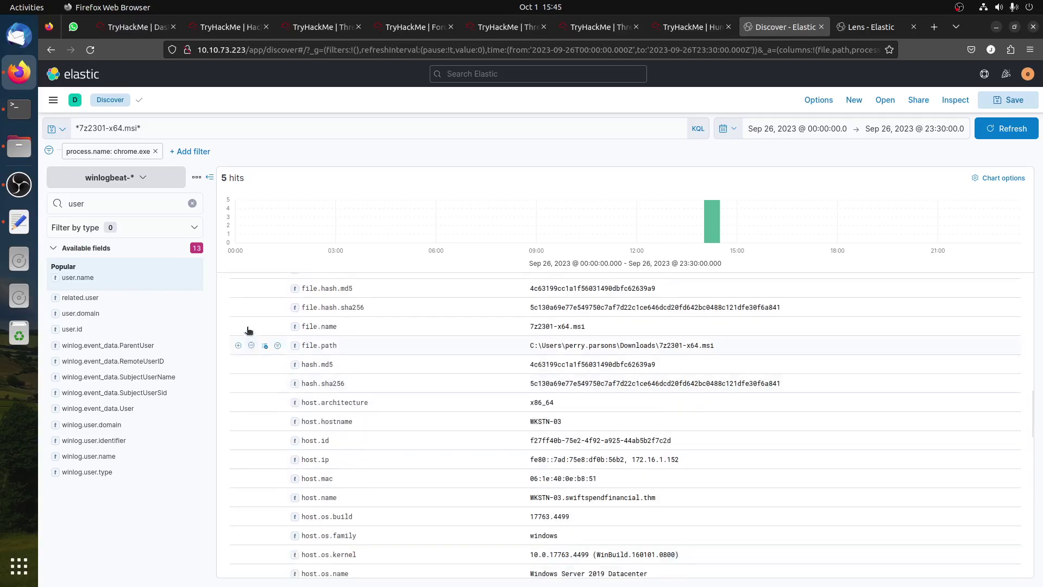
{"action": "scroll", "coordinate": [254, 342], "scroll_direction": "up", "scroll_amount": 3}
{"action": "left_click", "coordinate": [225, 301]}
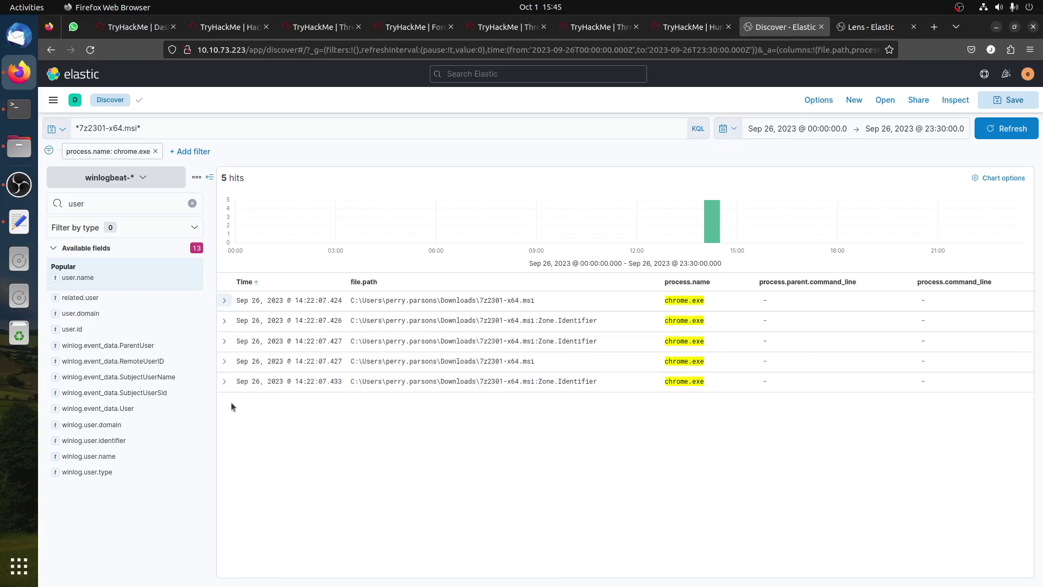
Expand the latest 7z2301-x64.msi:Zone.Identifier event, open its full message, and copy the HostUrl value.
{"action": "left_click", "coordinate": [224, 382]}
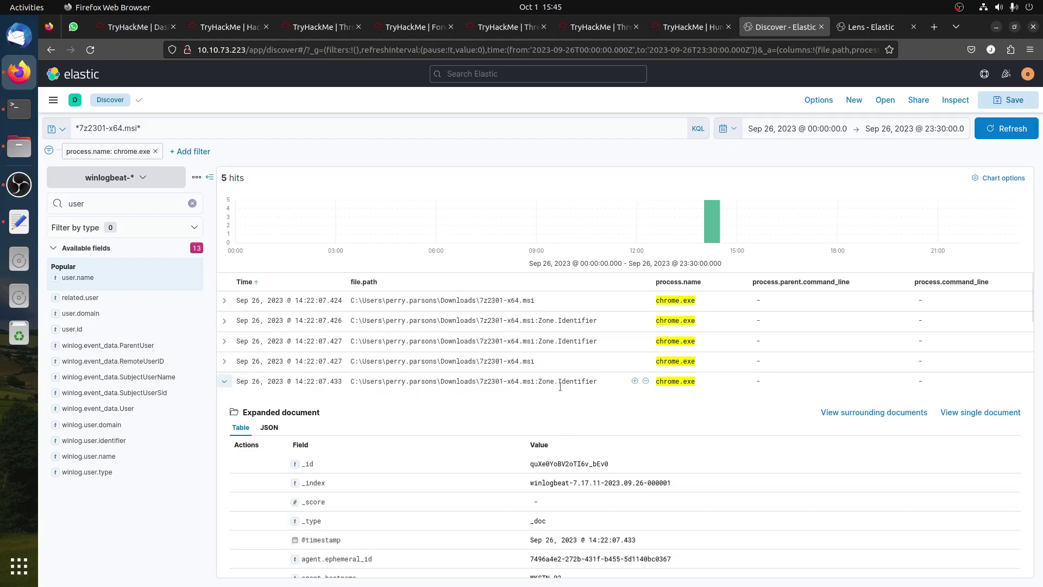
{"action": "scroll", "coordinate": [650, 461], "scroll_direction": "down", "scroll_amount": 7}
{"action": "scroll", "coordinate": [660, 461], "scroll_direction": "down", "scroll_amount": 8}
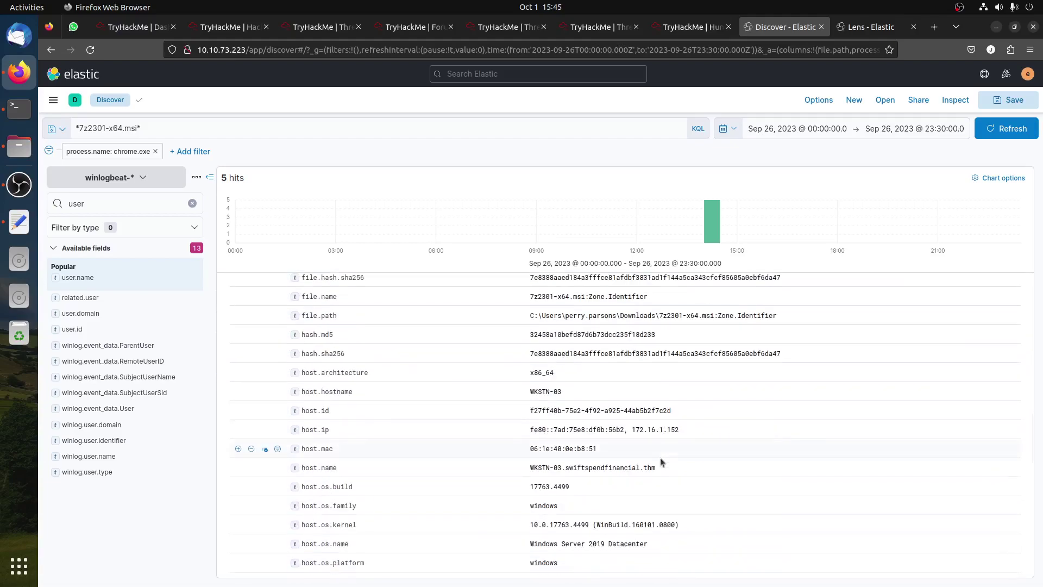
{"action": "left_click", "coordinate": [538, 364]}
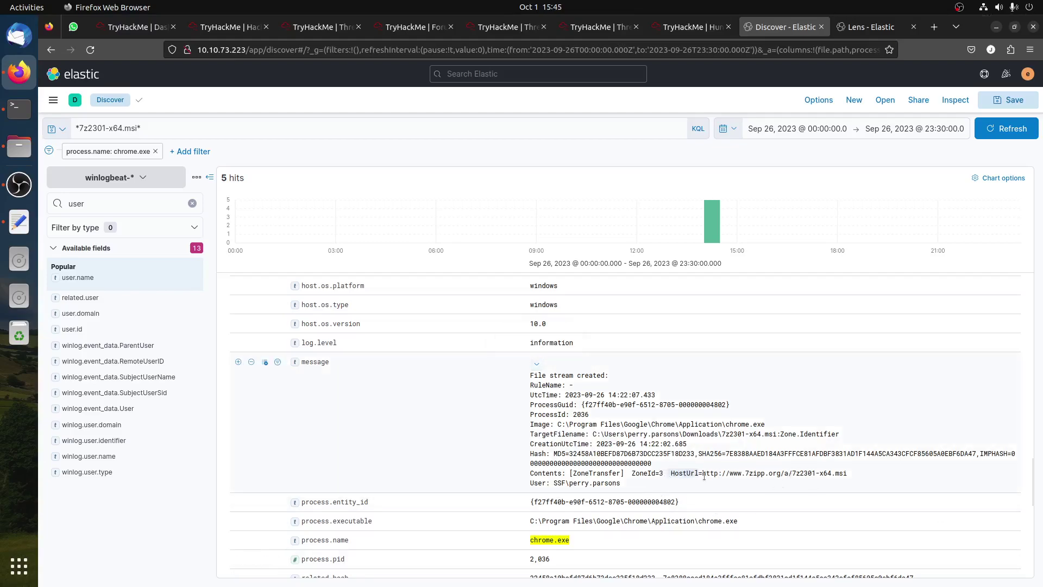
{"action": "left_click_drag", "start_coordinate": [742, 473], "coordinate": [844, 473]}
{"action": "key", "text": "ctrl+c"}
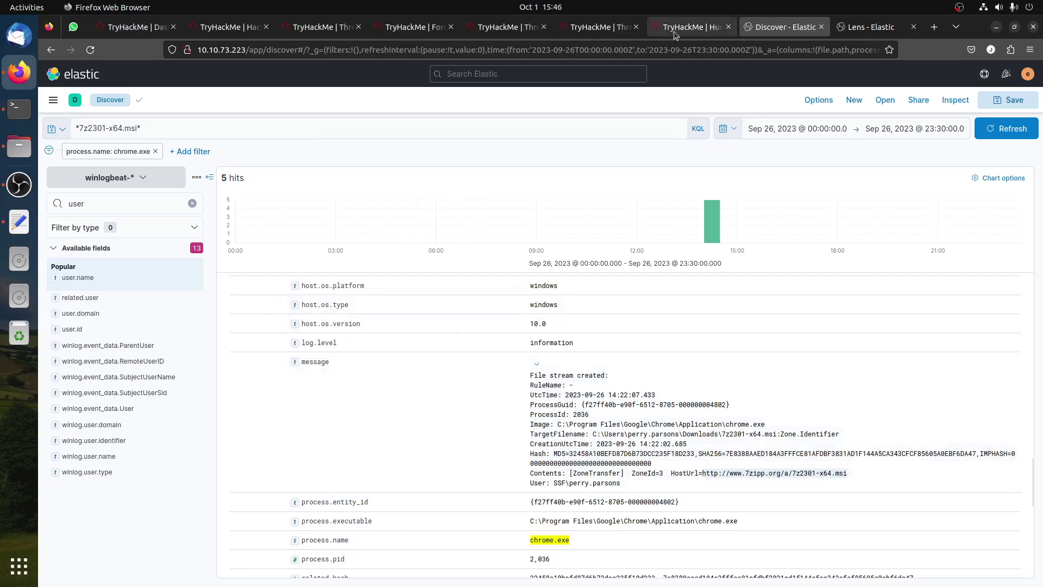
{"action": "left_click", "coordinate": [690, 26]}
{"action": "scroll", "coordinate": [456, 331], "scroll_direction": "down", "scroll_amount": 10}
{"action": "left_click", "coordinate": [456, 334]}
{"action": "key", "text": "ctrl+v"}
{"action": "left_click", "coordinate": [729, 346]}
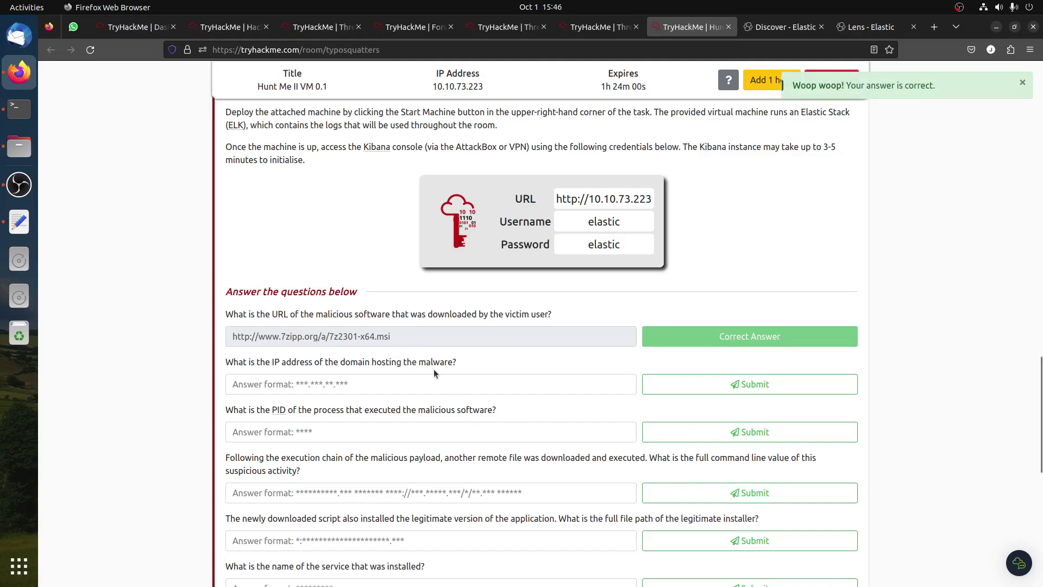
Go back through the Discover history to the winlog.event_id: 11 results without the chrome.exe filter.
{"action": "left_click", "coordinate": [776, 27]}
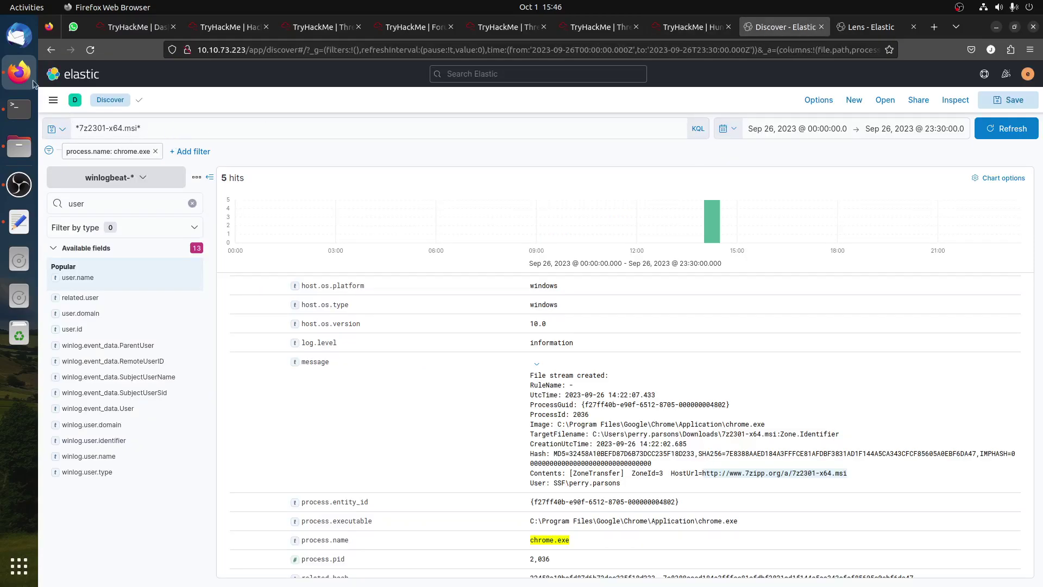
{"action": "left_click", "coordinate": [50, 49]}
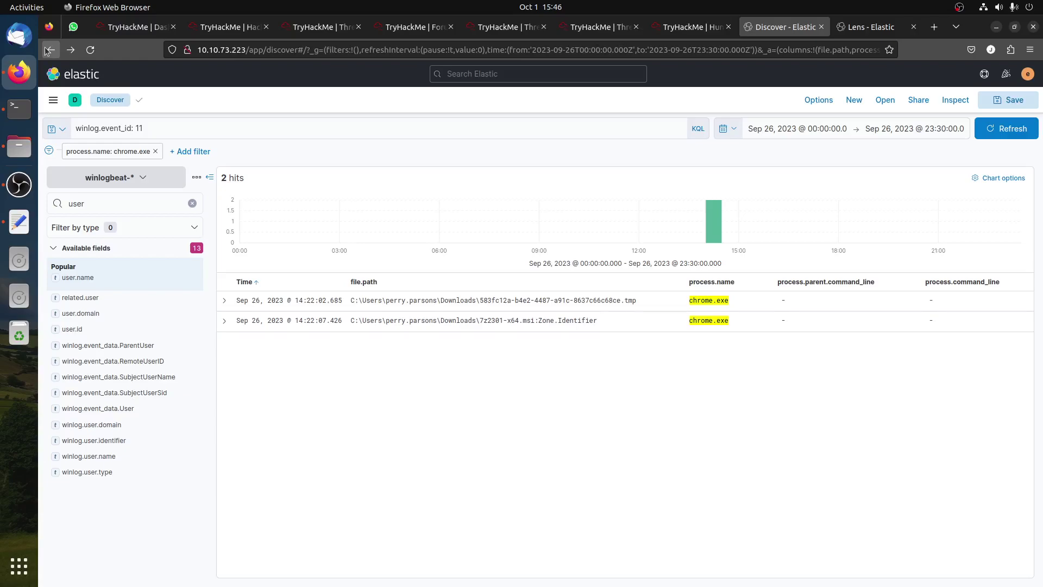
{"action": "left_click", "coordinate": [47, 55]}
{"action": "left_click", "coordinate": [47, 54]}
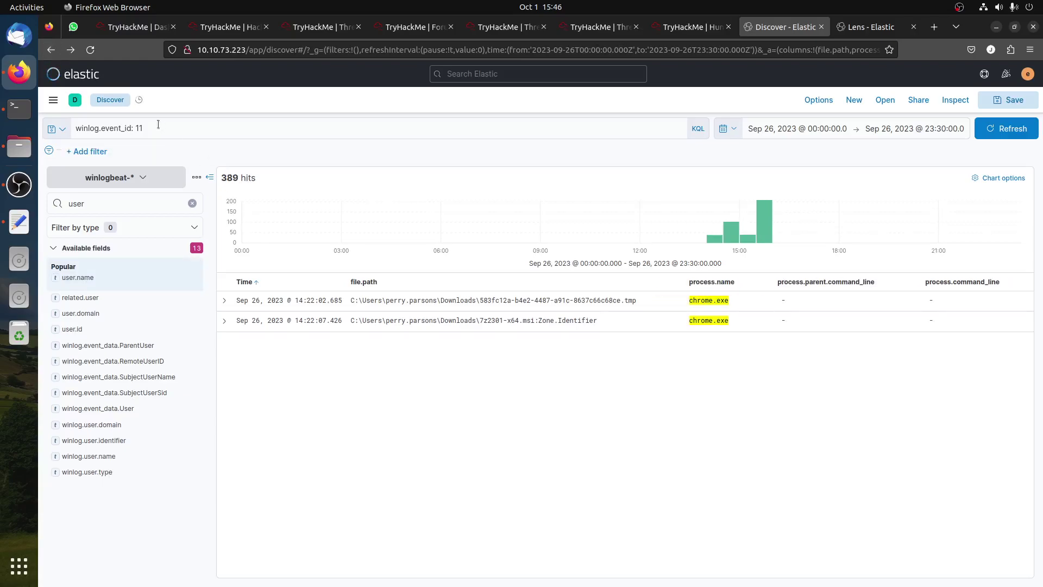
{"action": "left_click", "coordinate": [50, 54]}
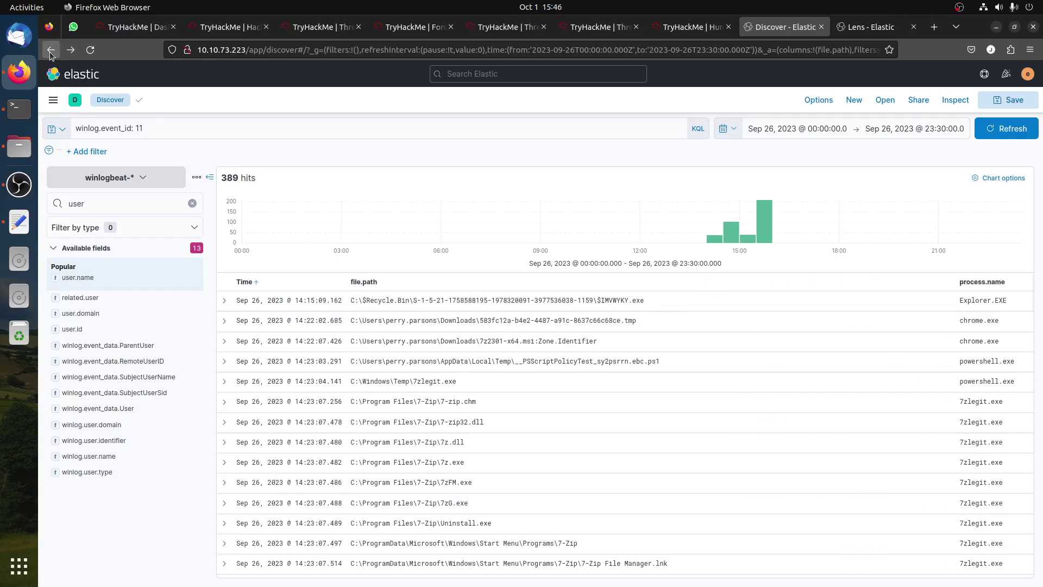
Copy the network.protocol: dns query from the text notes and run it in Discover.
{"action": "key", "text": "alt+Tab"}
{"action": "triple_click", "coordinate": [227, 203]}
{"action": "key", "text": "ctrl+c"}
{"action": "key", "text": "alt+Tab"}
{"action": "triple_click", "coordinate": [194, 126]}
{"action": "key", "text": "ctrl+v"}
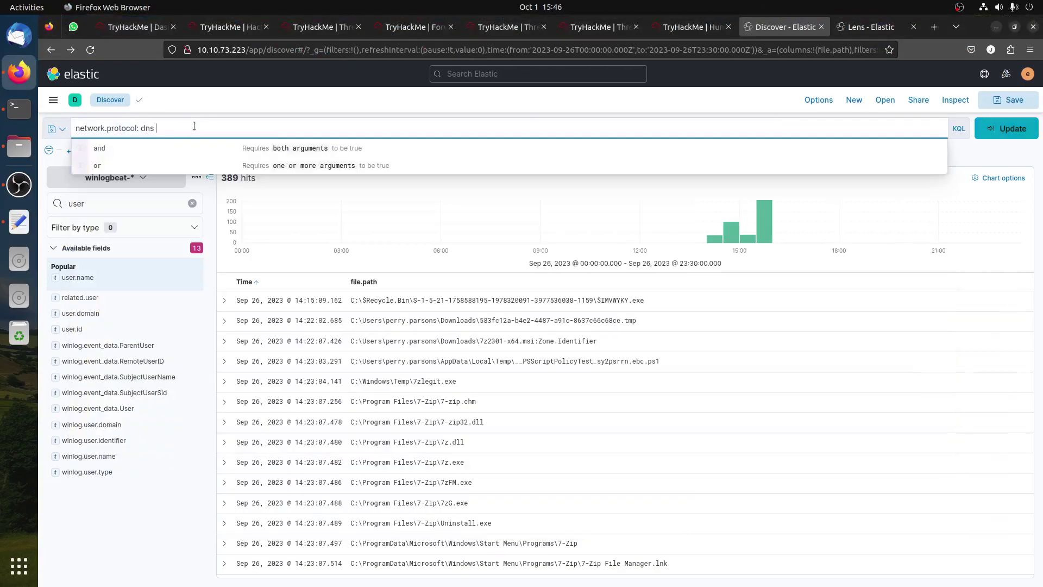
{"action": "key", "text": "Return"}
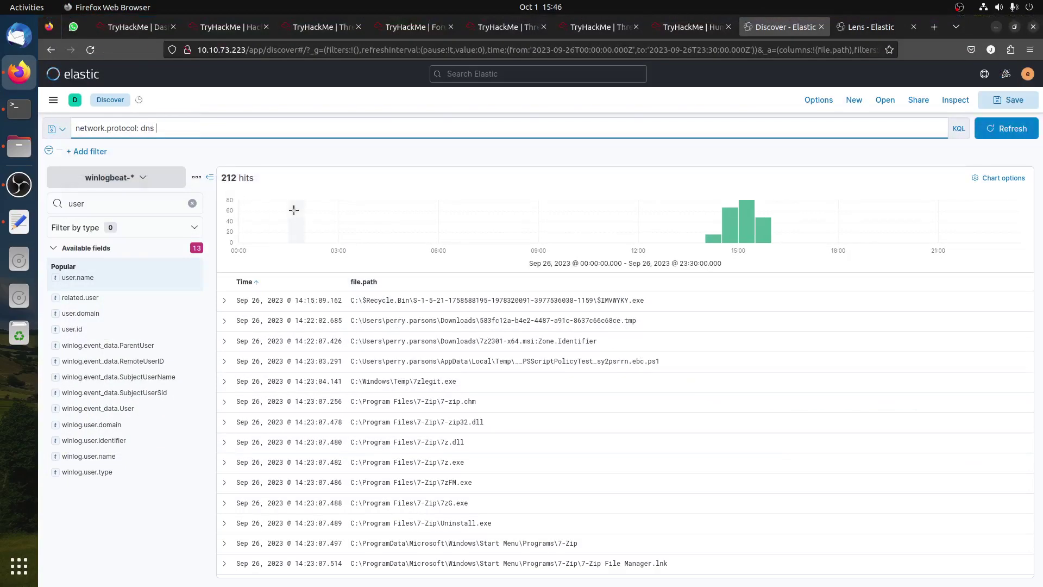
Apply the network.protocol: dns query in Lens and remove file.name.keyword from the table rows.
{"action": "left_click", "coordinate": [869, 27]}
{"action": "triple_click", "coordinate": [171, 128]}
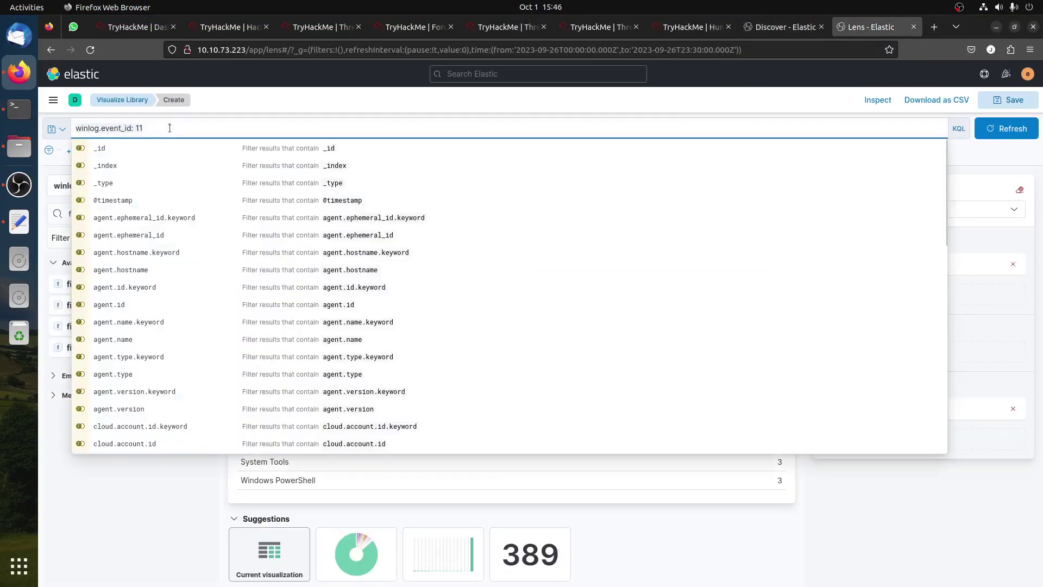
{"action": "key", "text": "ctrl+v"}
{"action": "key", "text": "Return"}
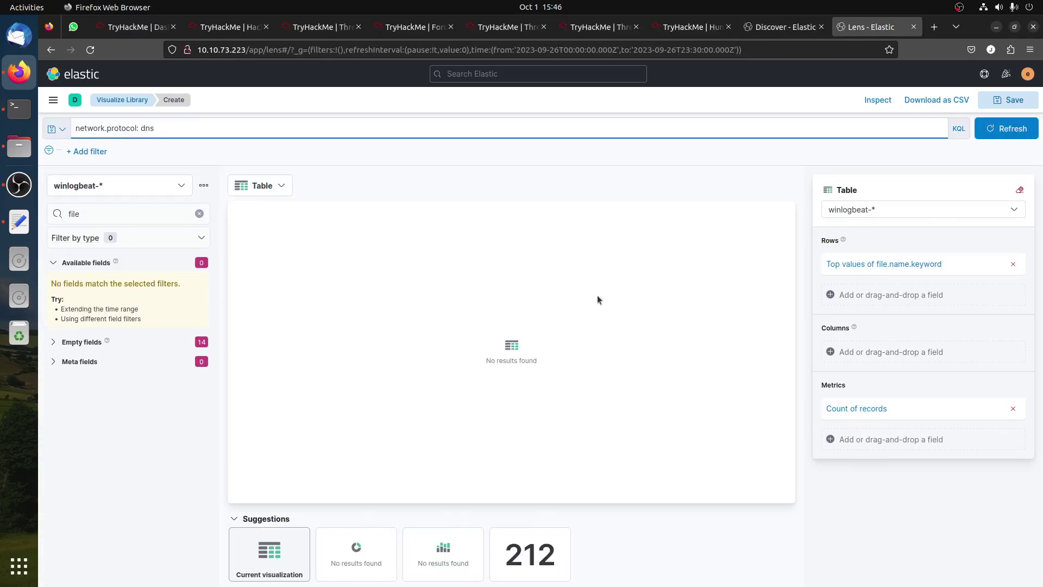
{"action": "left_click", "coordinate": [1011, 265]}
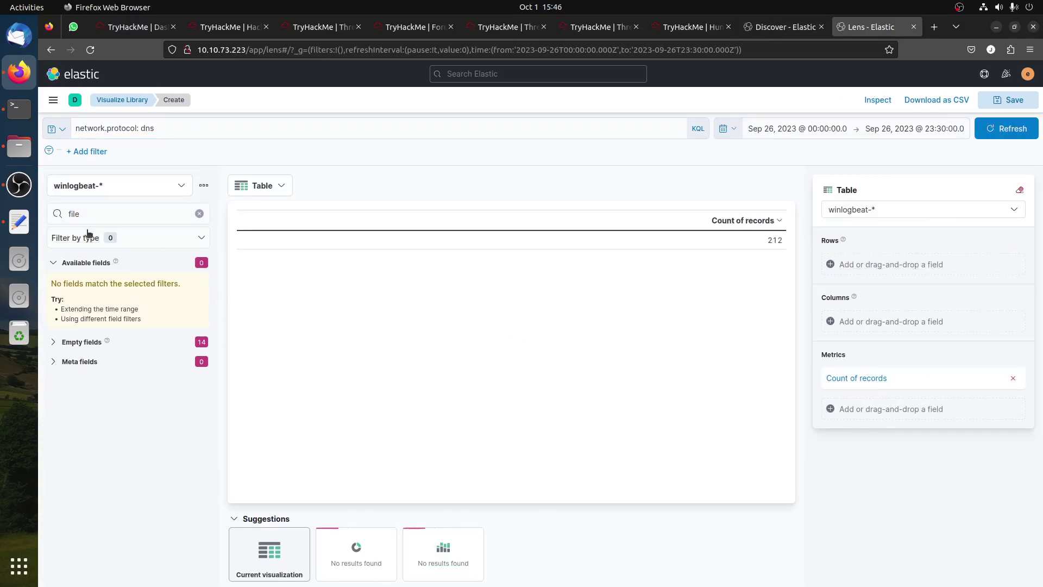
Find the domain fields in Lens and add dns.question.registered_domain.keyword to the table.
{"action": "left_click", "coordinate": [110, 215]}
{"action": "key", "text": "ctrl+a"}
{"action": "type", "text": "domain"}
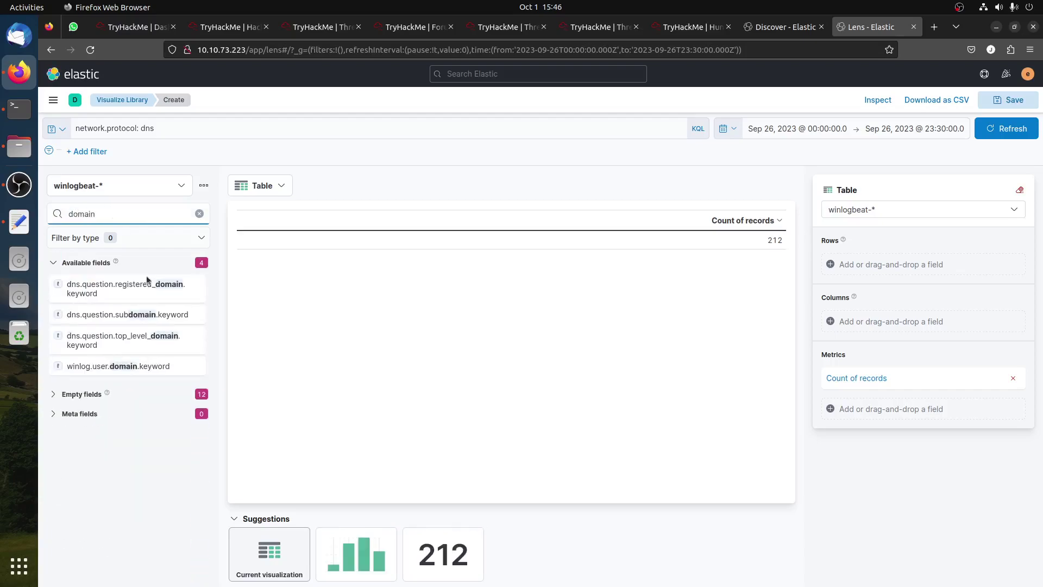
{"action": "left_click_drag", "start_coordinate": [146, 280], "coordinate": [452, 315]}
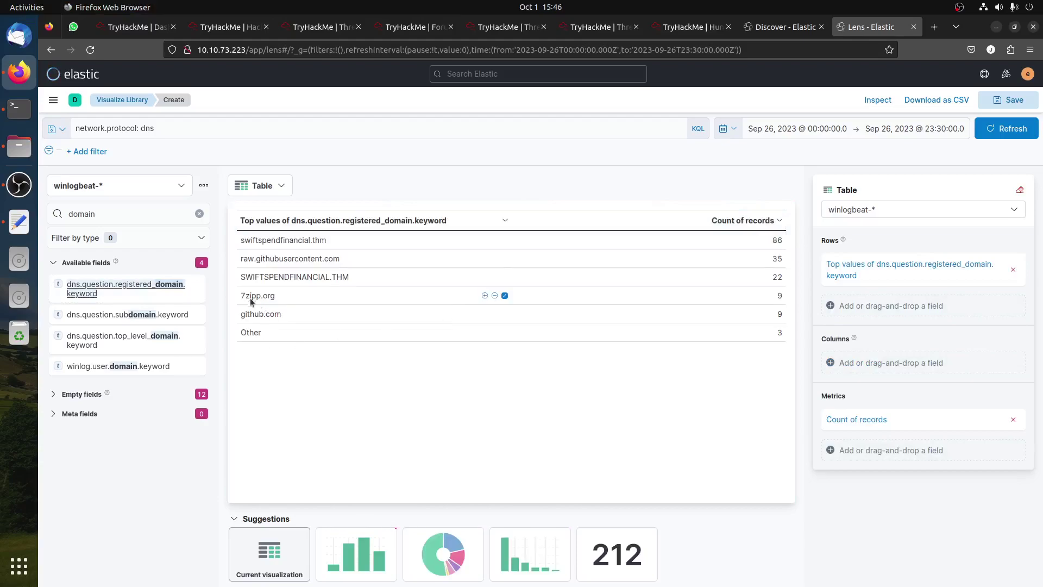
Check the next TryHackMe question, return to Lens, and add dns.resolved_ip.keyword as a second row breakdown.
{"action": "left_click", "coordinate": [780, 27]}
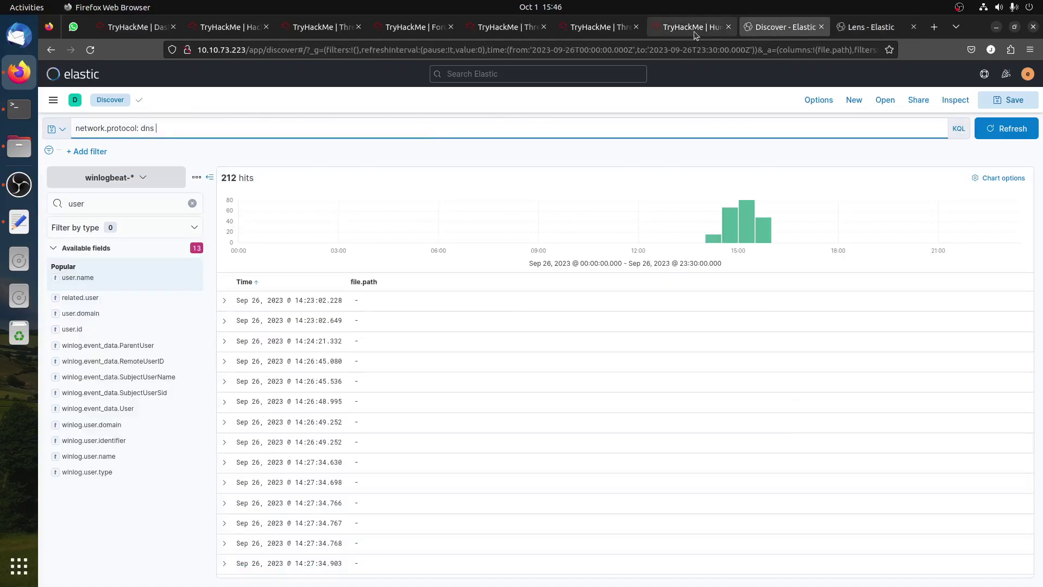
{"action": "left_click", "coordinate": [695, 30]}
{"action": "left_click", "coordinate": [793, 27]}
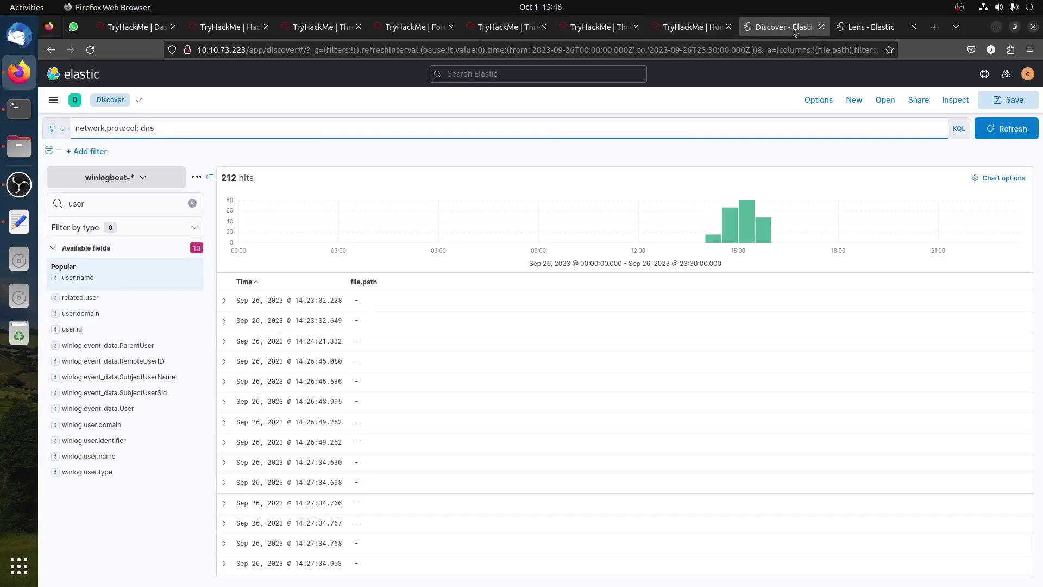
{"action": "left_click", "coordinate": [843, 25]}
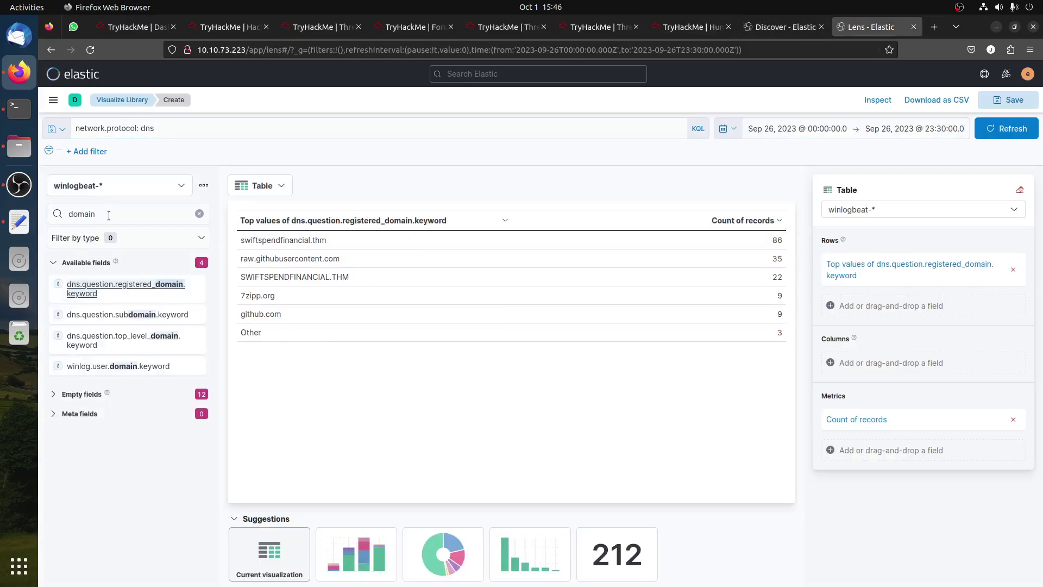
{"action": "left_click", "coordinate": [134, 210]}
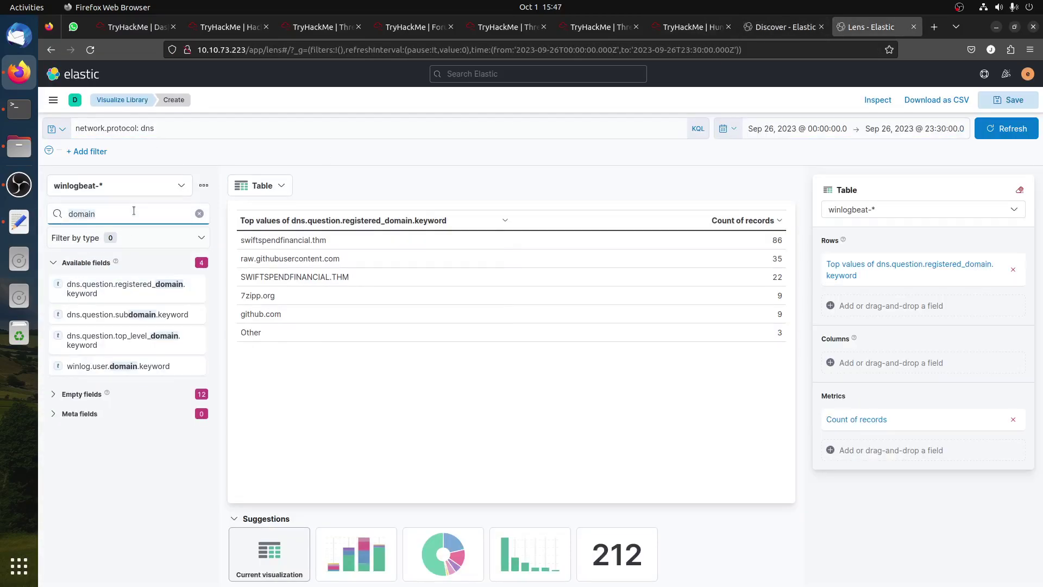
{"action": "type", "text": "ip"}
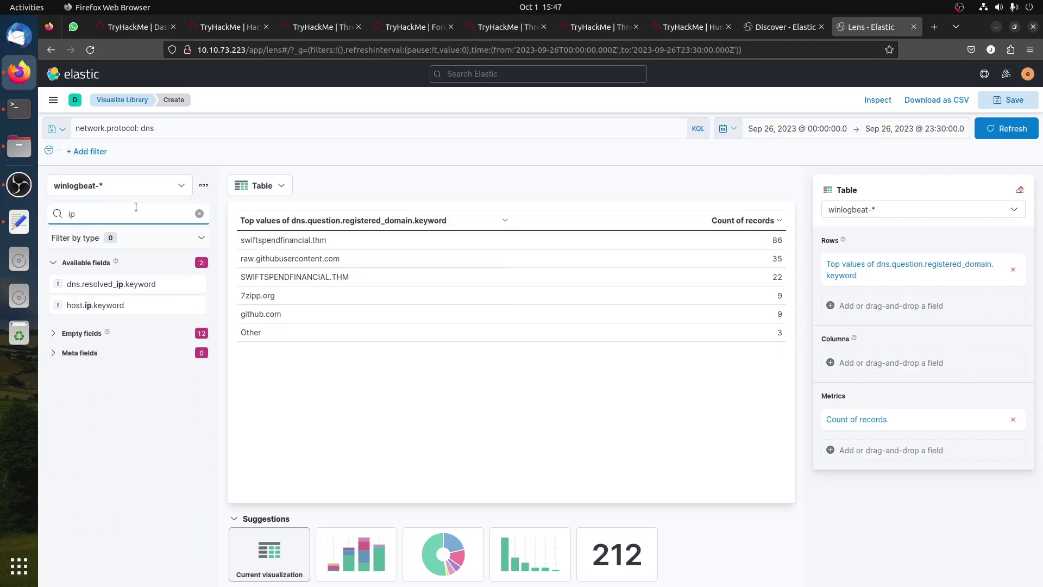
{"action": "left_click_drag", "start_coordinate": [118, 283], "coordinate": [457, 285]}
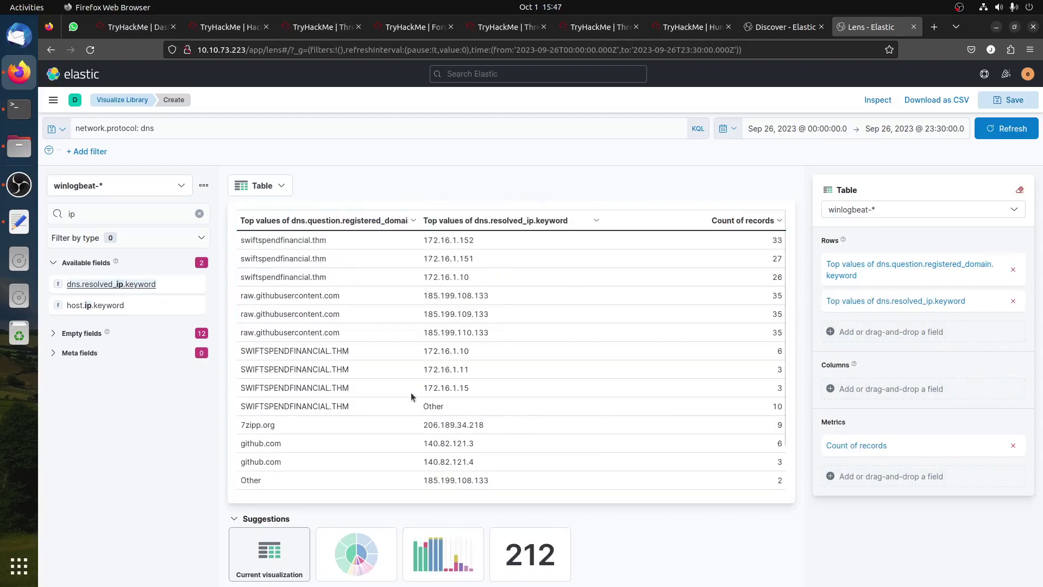
Take the resolved IP 206.189.34.218 for 7zipp.org and submit it as the malware domain's IP address in TryHackMe.
{"action": "left_click_drag", "start_coordinate": [242, 424], "coordinate": [366, 427]}
{"action": "left_click", "coordinate": [448, 424]}
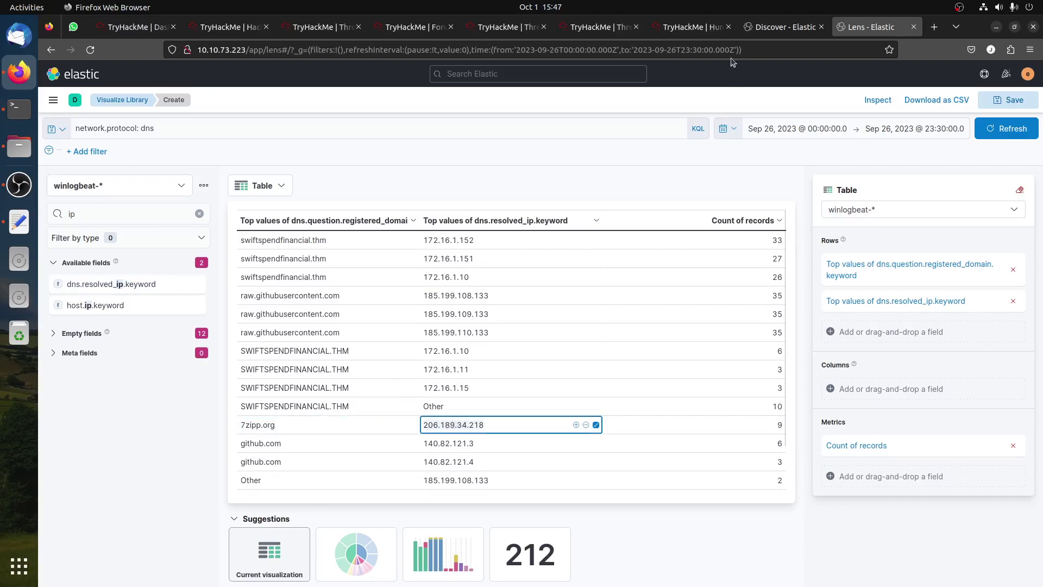
{"action": "left_click", "coordinate": [692, 27]}
{"action": "key", "text": "ctrl+v"}
{"action": "left_click", "coordinate": [708, 389]}
Copy winlog.event_id: 11 from the text notes and run it as the Discover query.
{"action": "key", "text": "ctrl+Tab"}
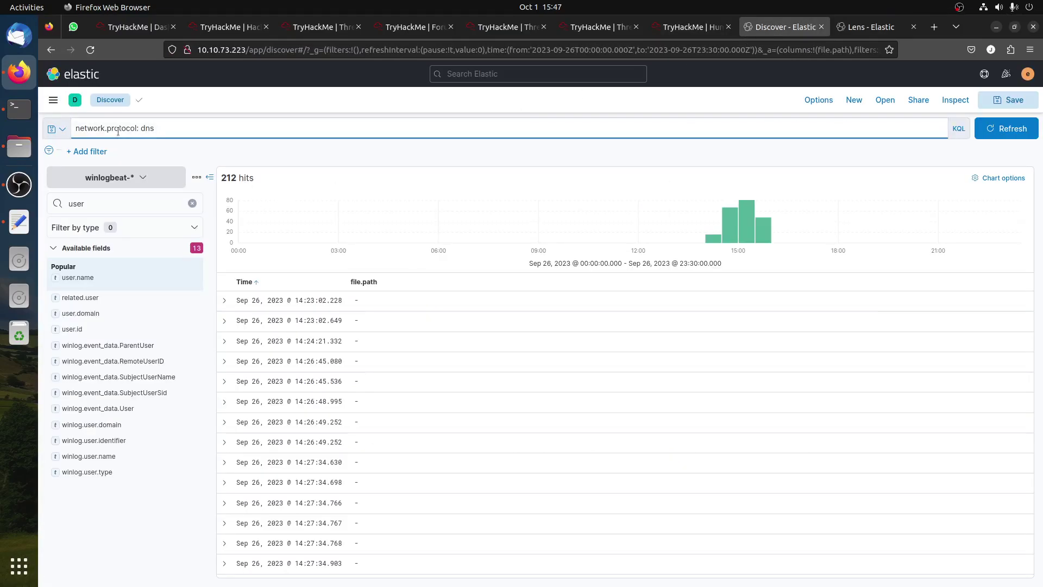
{"action": "left_click", "coordinate": [19, 221]}
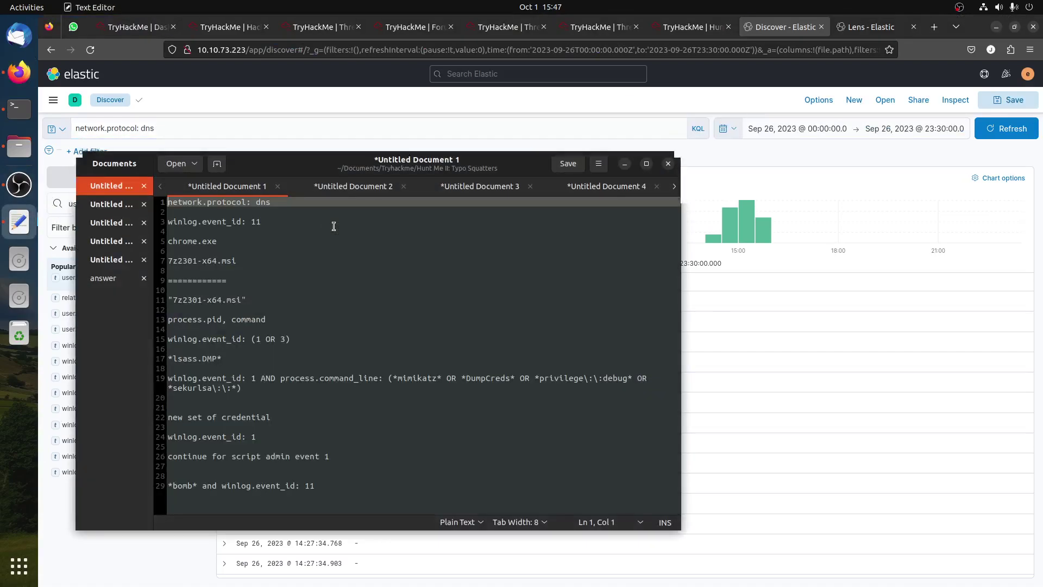
{"action": "triple_click", "coordinate": [213, 221]}
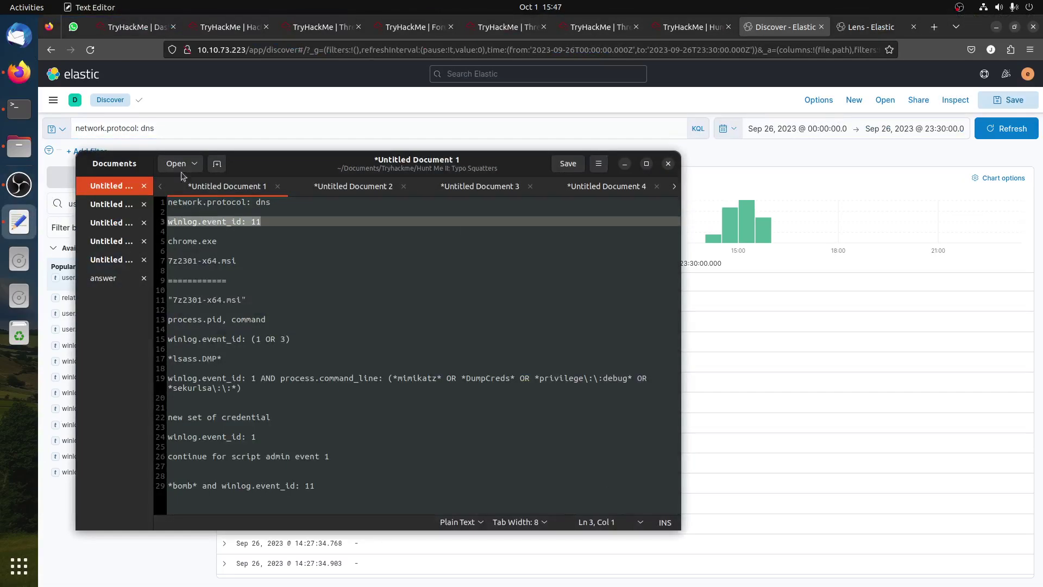
{"action": "left_click", "coordinate": [159, 129]}
{"action": "key", "text": "ctrl+a"}
{"action": "key", "text": "ctrl+v"}
{"action": "key", "text": "Return"}
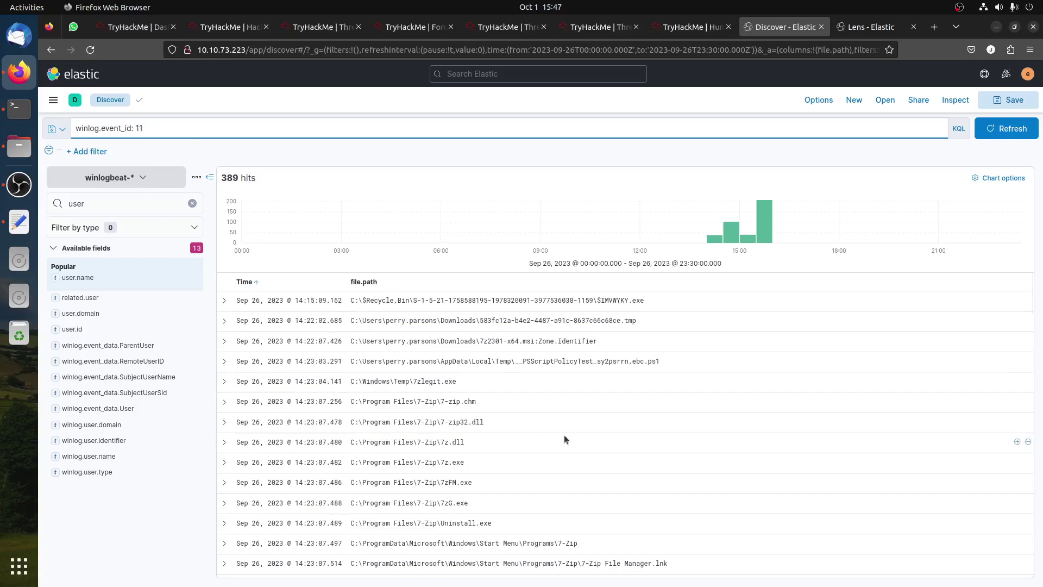
Add the process.name and dns.resolved_ip fields as columns to the Discover results.
{"action": "left_click", "coordinate": [108, 204]}
{"action": "type", "text": "proce"}
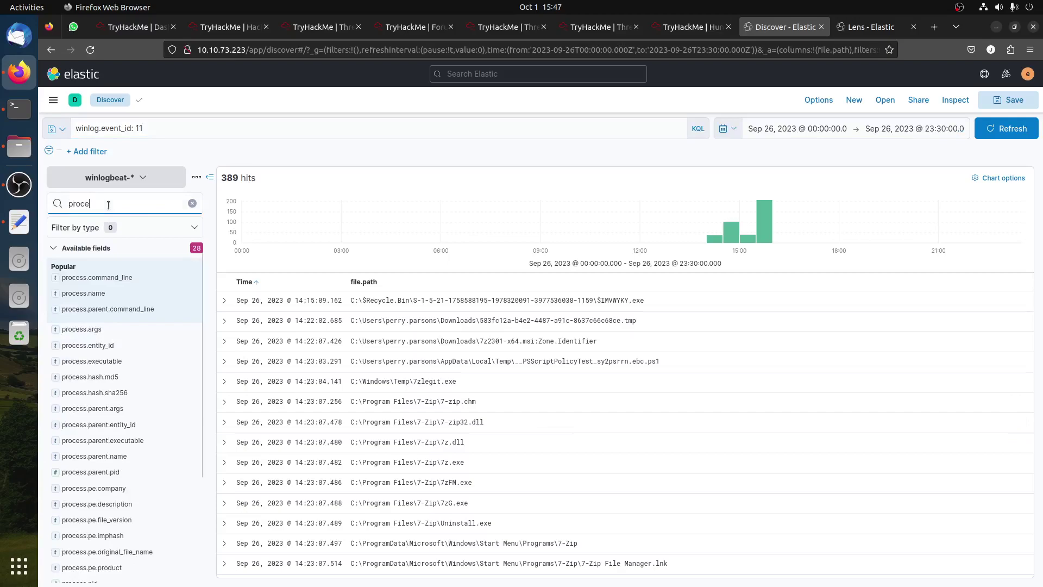
{"action": "left_click", "coordinate": [194, 293]}
{"action": "double_click", "coordinate": [99, 204]}
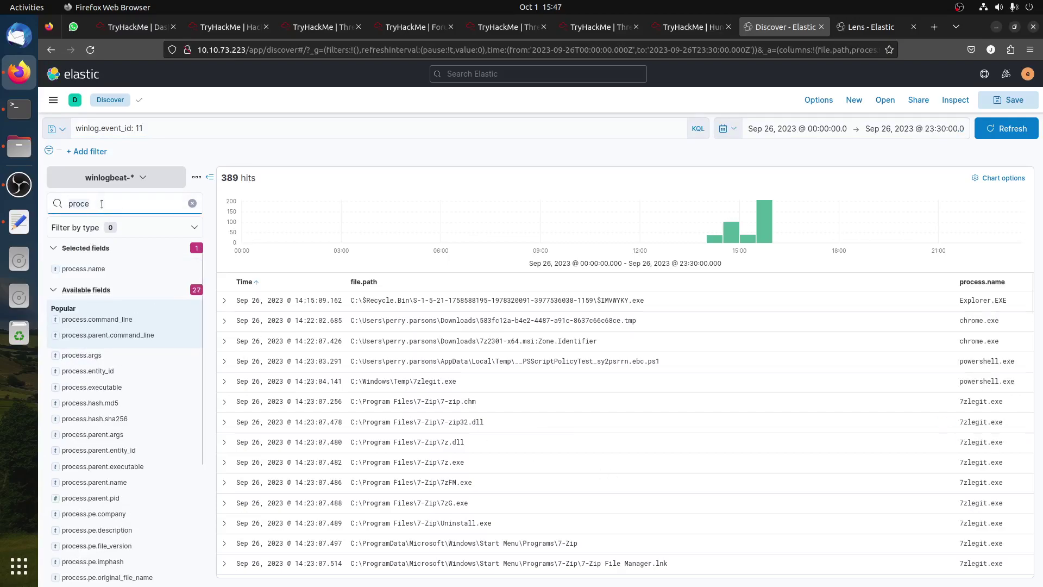
{"action": "type", "text": "ip"}
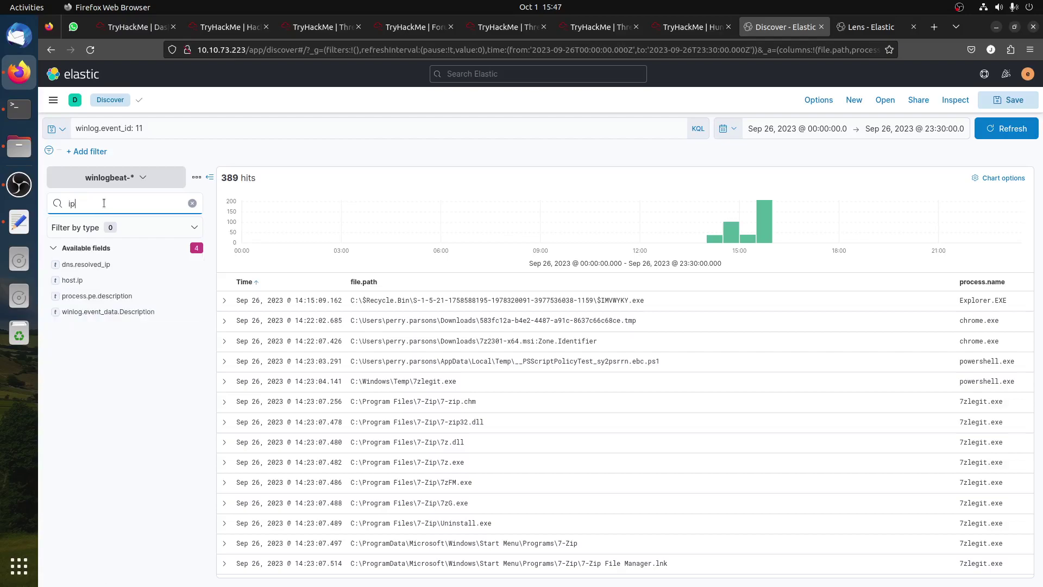
{"action": "left_click", "coordinate": [192, 264]}
Look through the file-creation events and filter the results to process.name chrome.exe.
{"action": "scroll", "coordinate": [664, 435], "scroll_direction": "down", "scroll_amount": 10}
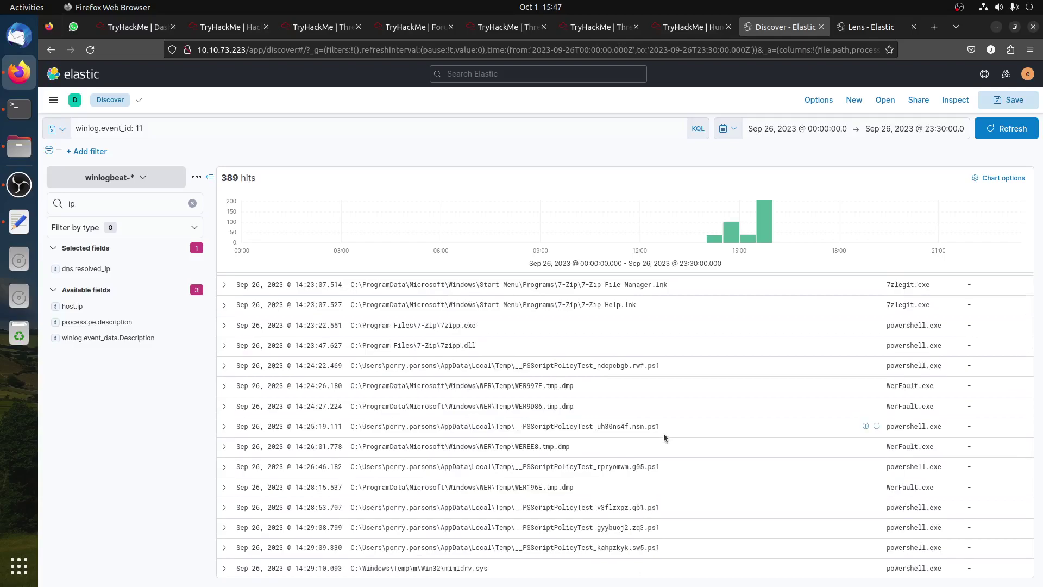
{"action": "scroll", "coordinate": [701, 421], "scroll_direction": "down", "scroll_amount": 8}
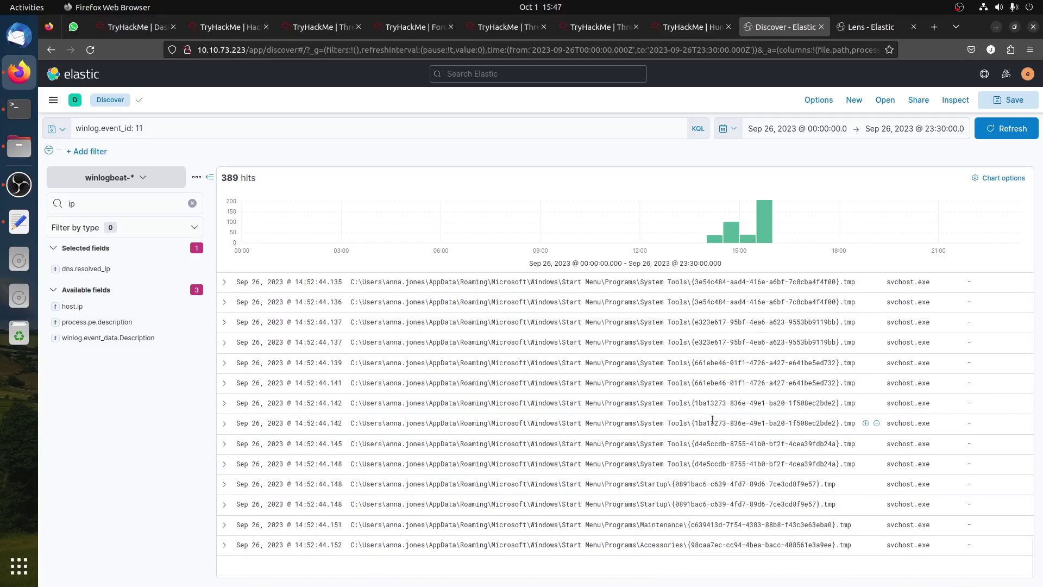
{"action": "scroll", "coordinate": [695, 429], "scroll_direction": "up", "scroll_amount": 15}
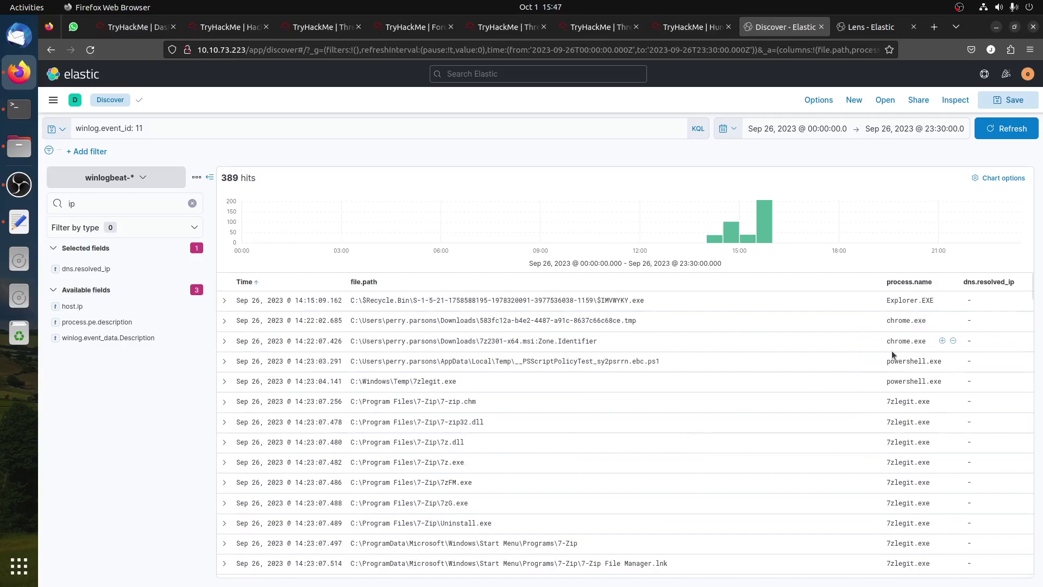
{"action": "left_click", "coordinate": [942, 341]}
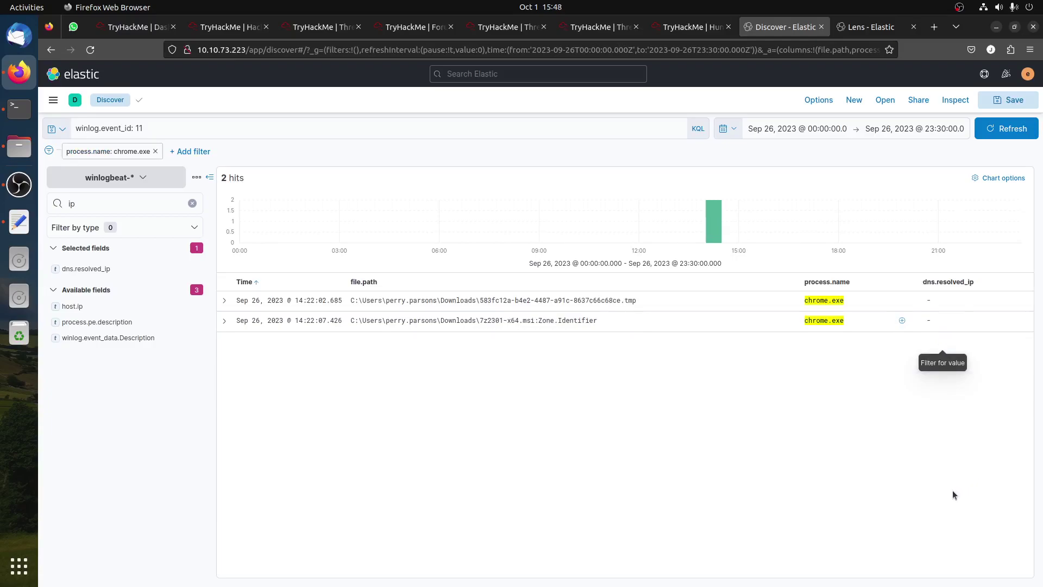
Change the Discover query to winlog.event_id: 3 and remove the process.name: chrome.exe filter.
{"action": "left_click", "coordinate": [135, 127]}
{"action": "key", "text": "BackSpace"}
{"action": "key", "text": "BackSpace"}
{"action": "type", "text": "3"}
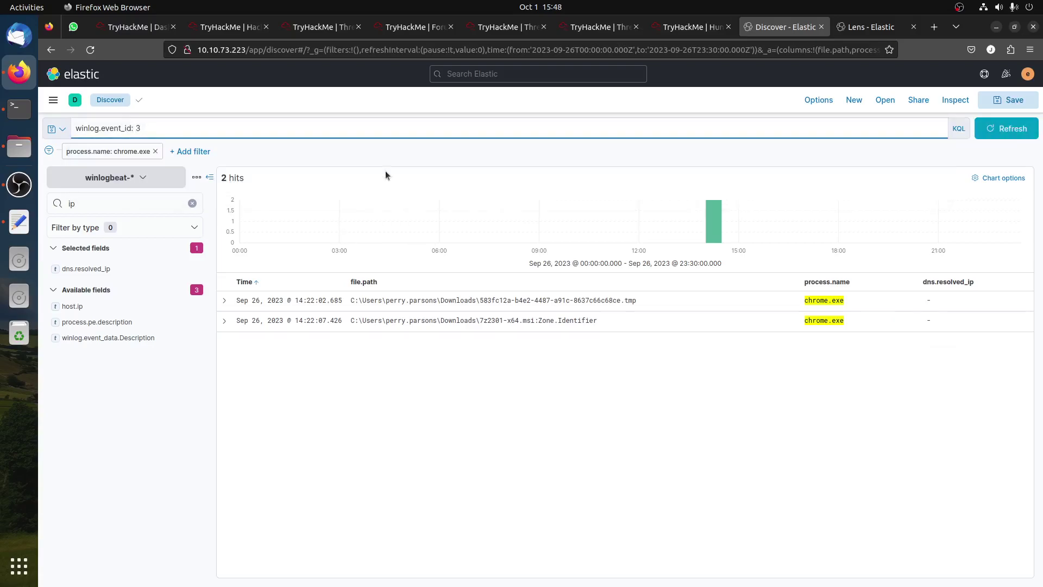
{"action": "key", "text": "Return"}
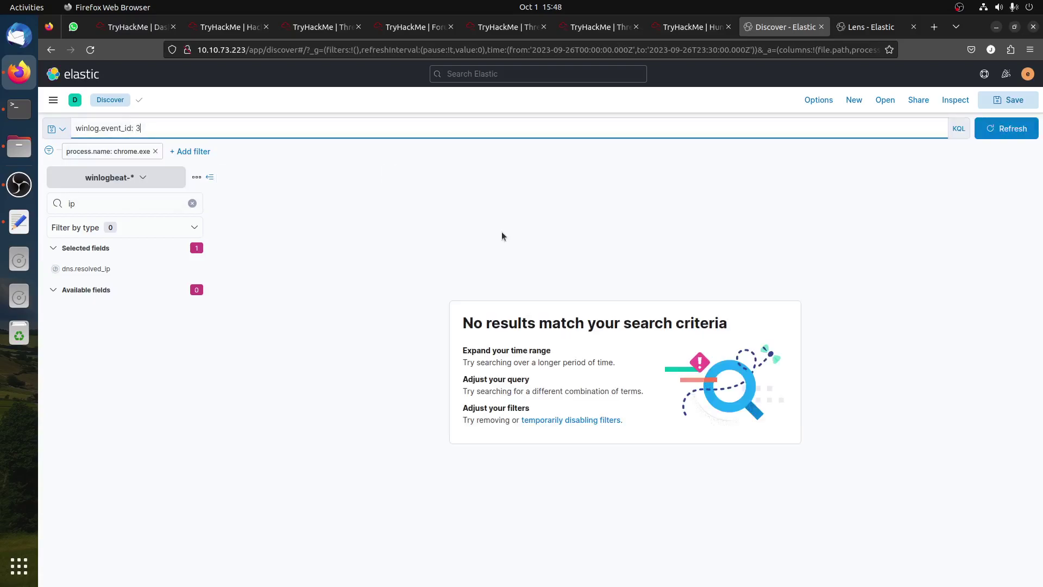
{"action": "left_click", "coordinate": [156, 151]}
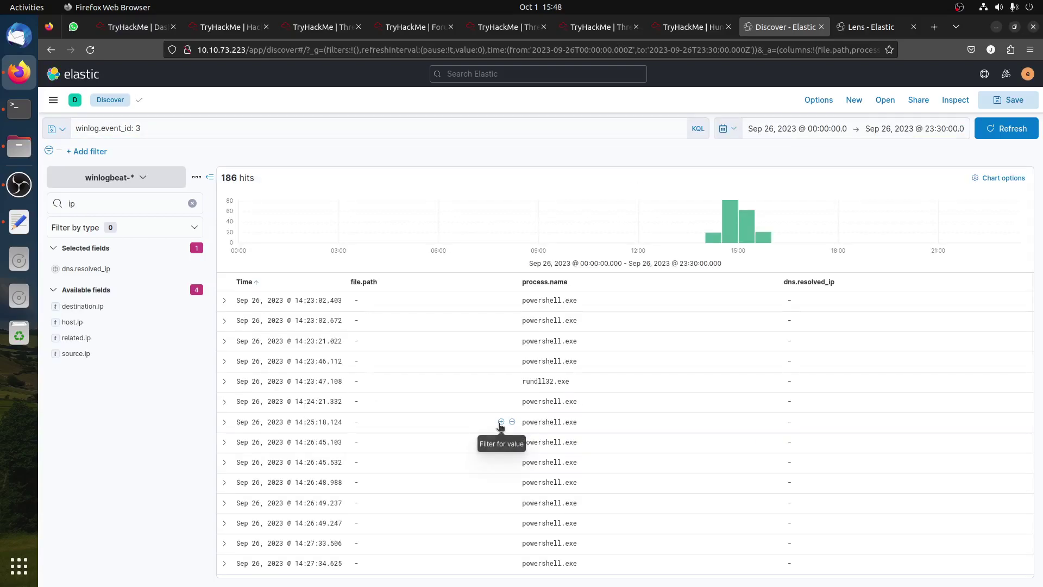
{"action": "scroll", "coordinate": [501, 425], "scroll_direction": "down", "scroll_amount": 8}
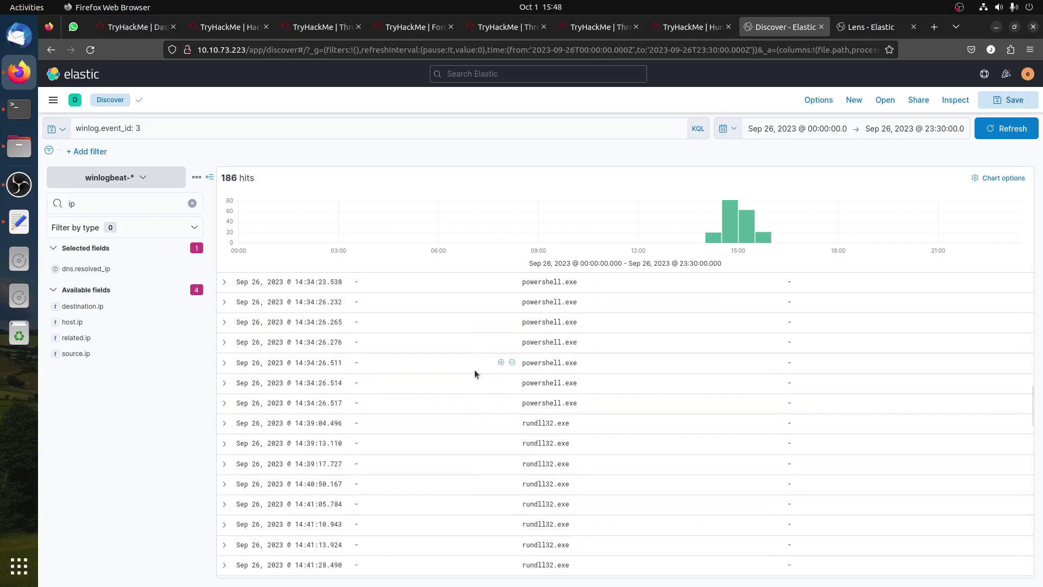
Copy 7zipp.org from the answered malware URL in TryHackMe and search for it in Discover.
{"action": "left_click", "coordinate": [690, 27]}
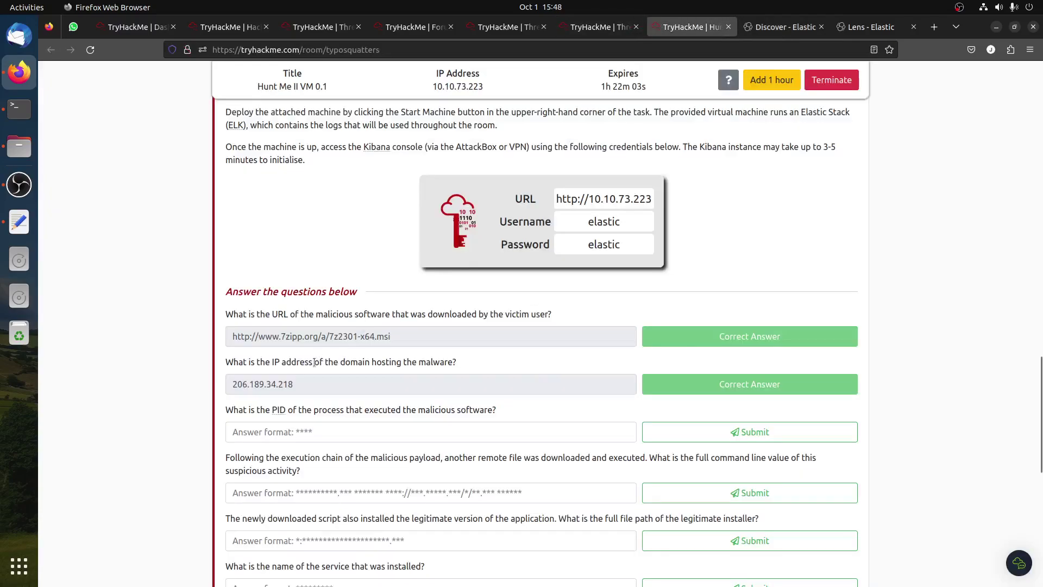
{"action": "left_click_drag", "start_coordinate": [317, 338], "coordinate": [281, 338]}
{"action": "right_click", "coordinate": [283, 339]}
{"action": "left_click", "coordinate": [304, 386]}
{"action": "left_click", "coordinate": [782, 26]}
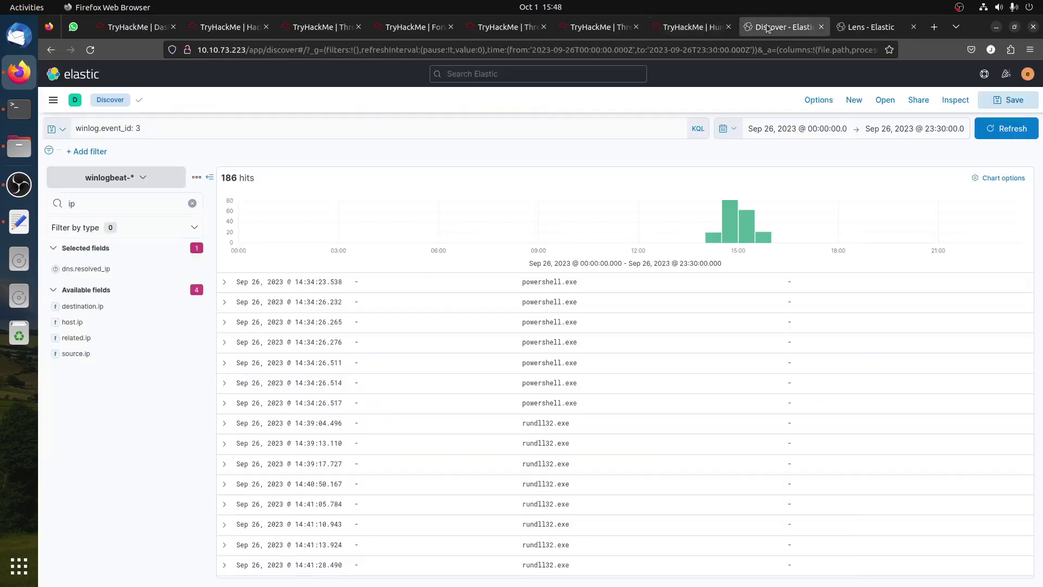
{"action": "left_click", "coordinate": [148, 128]}
{"action": "key", "text": "ctrl+a"}
{"action": "key", "text": "ctrl+v"}
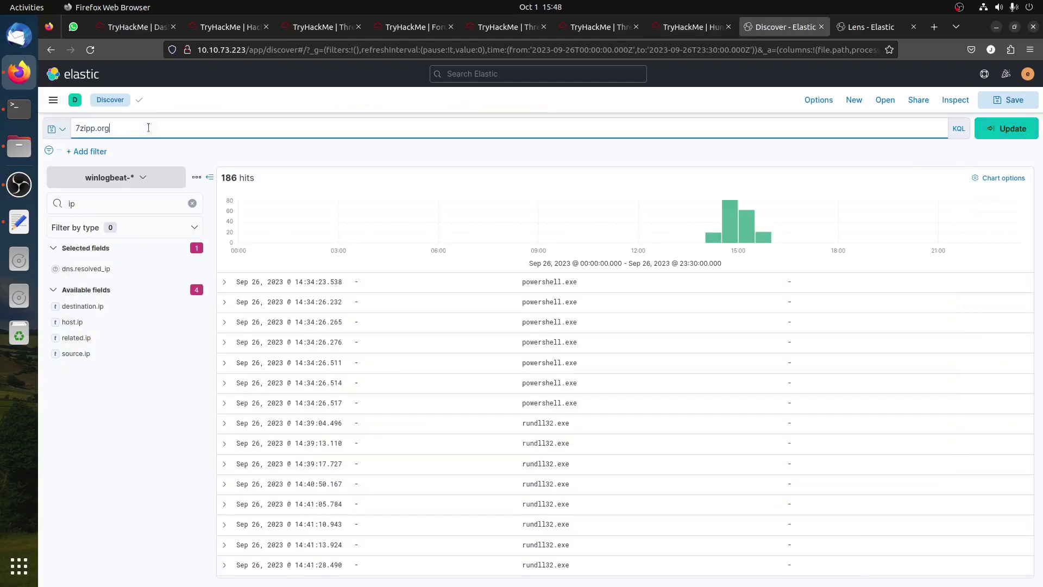
{"action": "key", "text": "Return"}
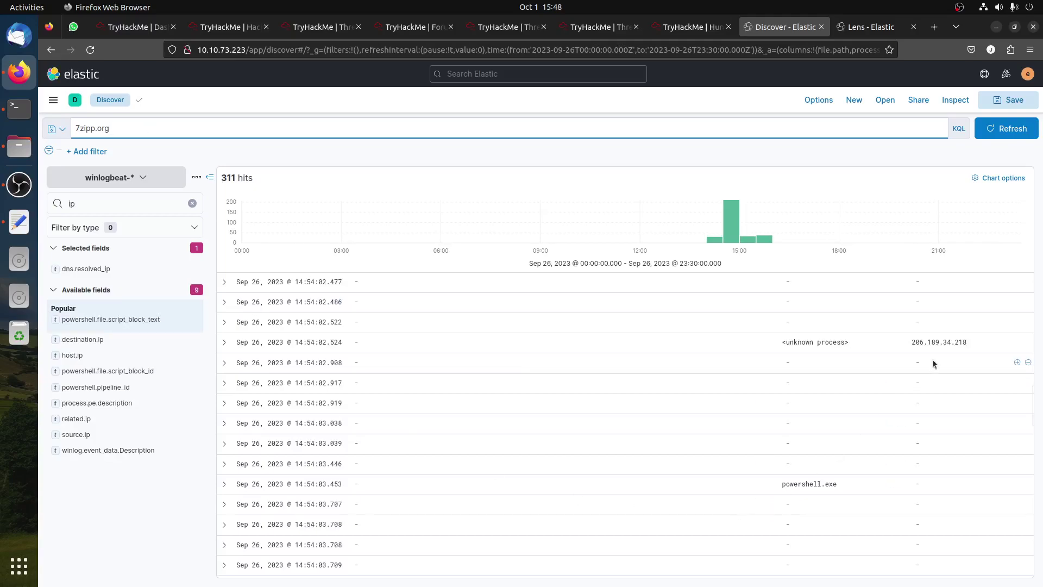
{"action": "scroll", "coordinate": [891, 442], "scroll_direction": "down", "scroll_amount": 10}
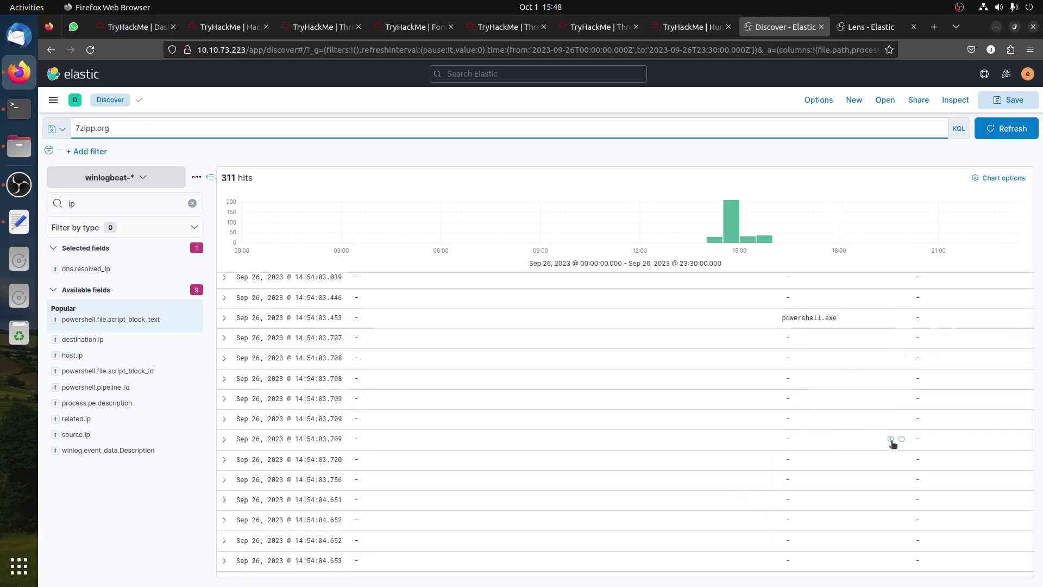
Check the 7zipp.org row in the Lens table and the document of the powershell.exe event at 14:54:45.103 in Discover.
{"action": "left_click", "coordinate": [875, 27]}
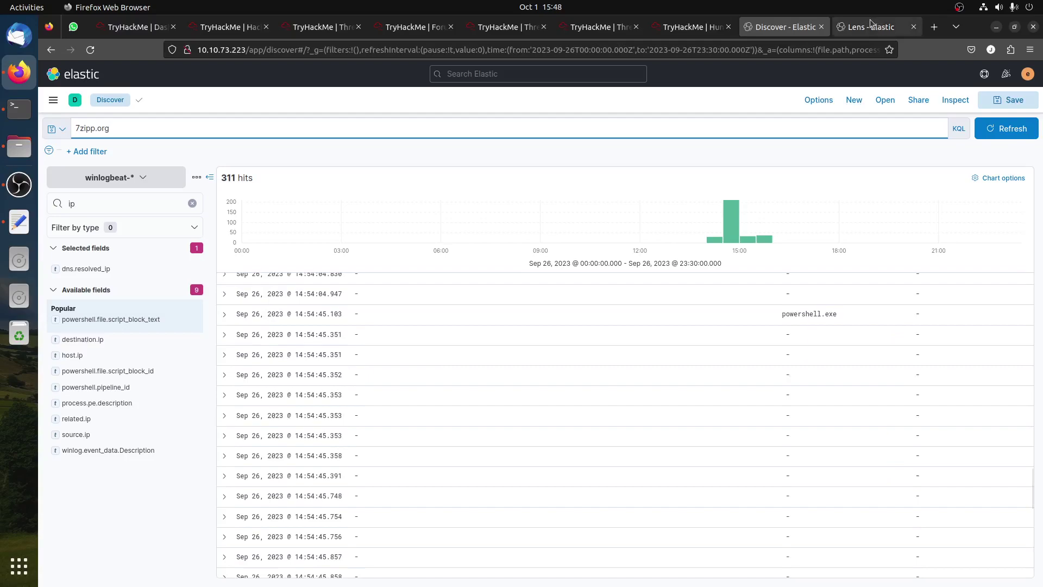
{"action": "left_click", "coordinate": [283, 422]}
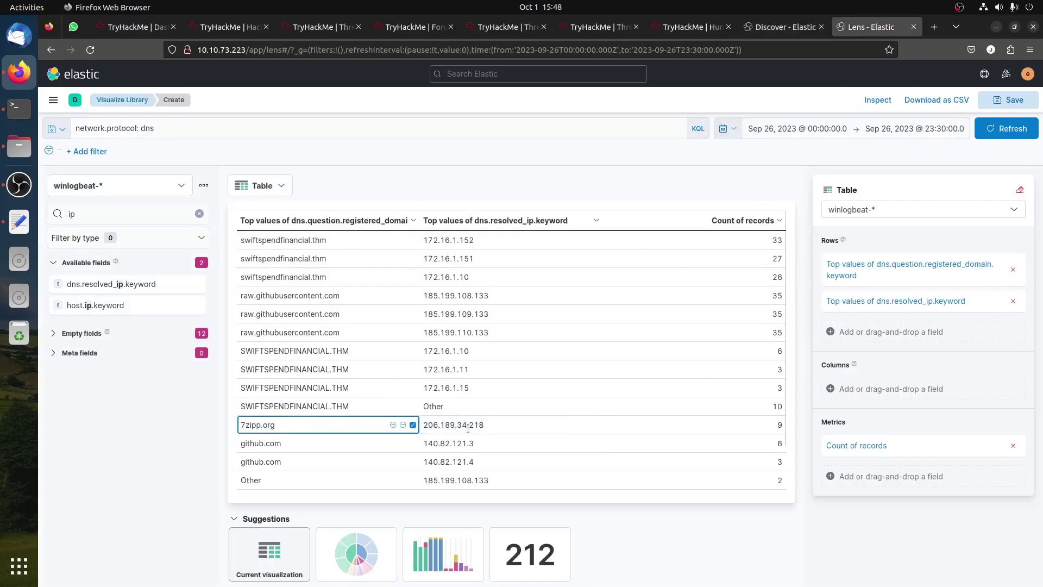
{"action": "left_click", "coordinate": [794, 24]}
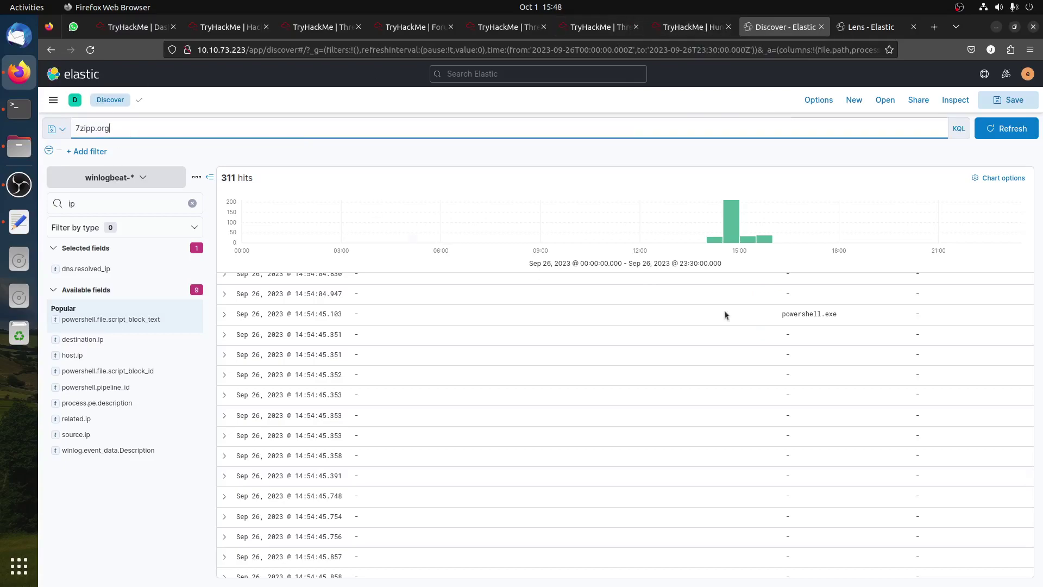
{"action": "left_click", "coordinate": [224, 315]}
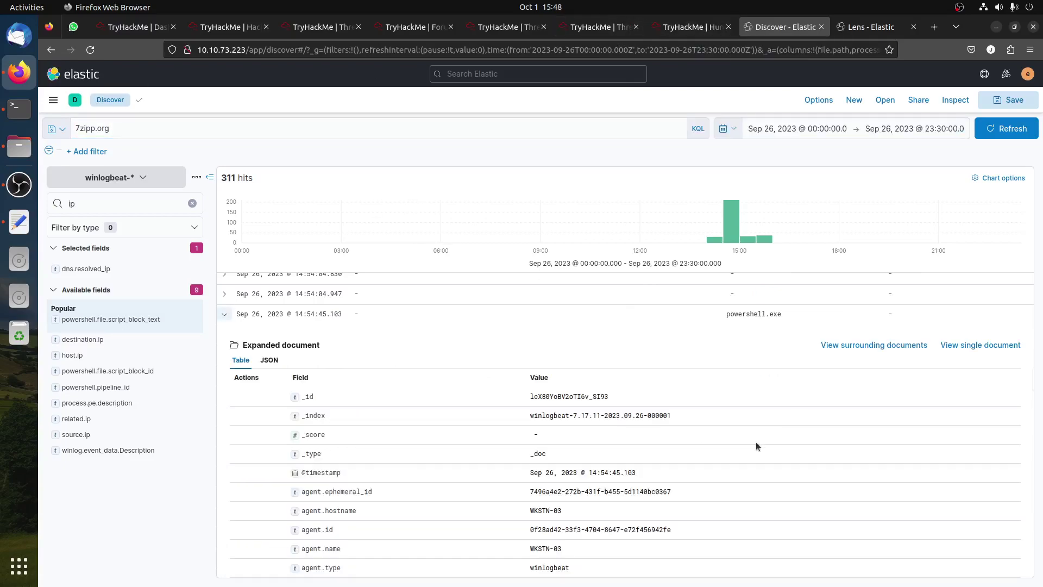
{"action": "left_click", "coordinate": [224, 314]}
{"action": "scroll", "coordinate": [774, 395], "scroll_direction": "up", "scroll_amount": 4}
{"action": "scroll", "coordinate": [774, 395], "scroll_direction": "up", "scroll_amount": 3}
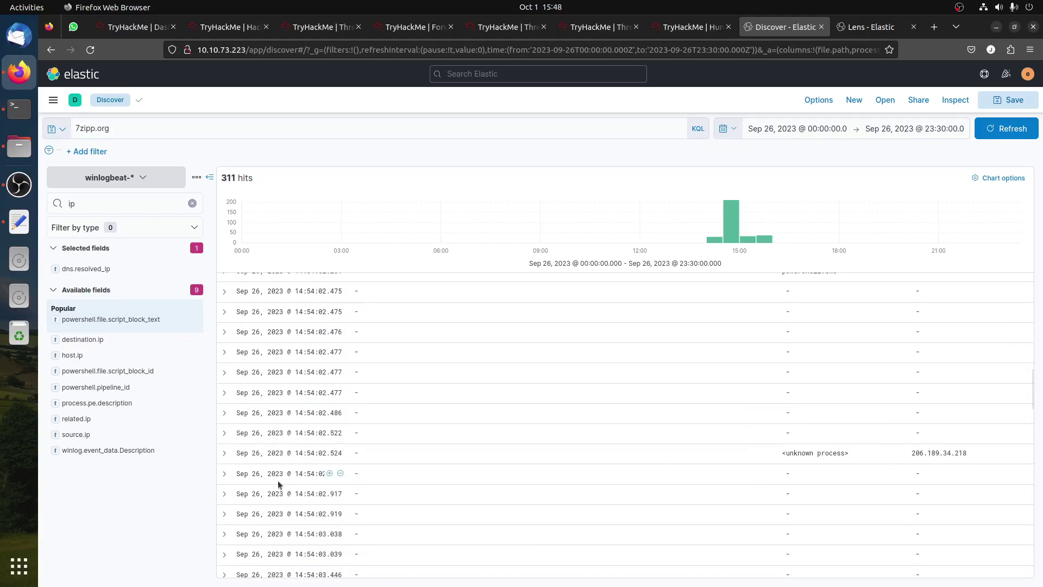
Examine the document of the 14:54:02.524 event with resolved IP 206.189.34.218, including its DNS fields and message.
{"action": "left_click", "coordinate": [226, 455]}
{"action": "scroll", "coordinate": [513, 457], "scroll_direction": "down", "scroll_amount": 6}
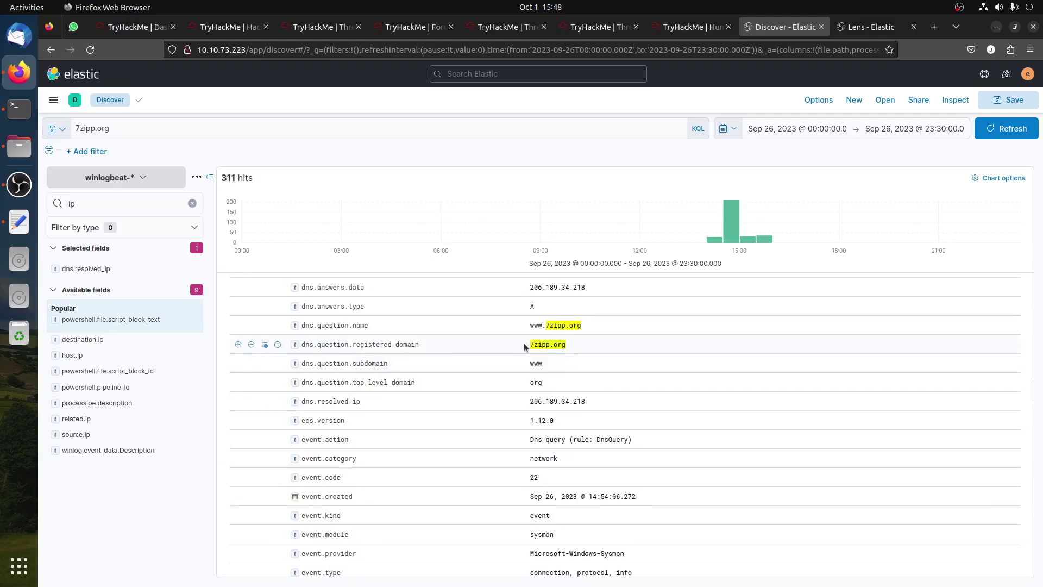
{"action": "scroll", "coordinate": [596, 401], "scroll_direction": "up", "scroll_amount": 3}
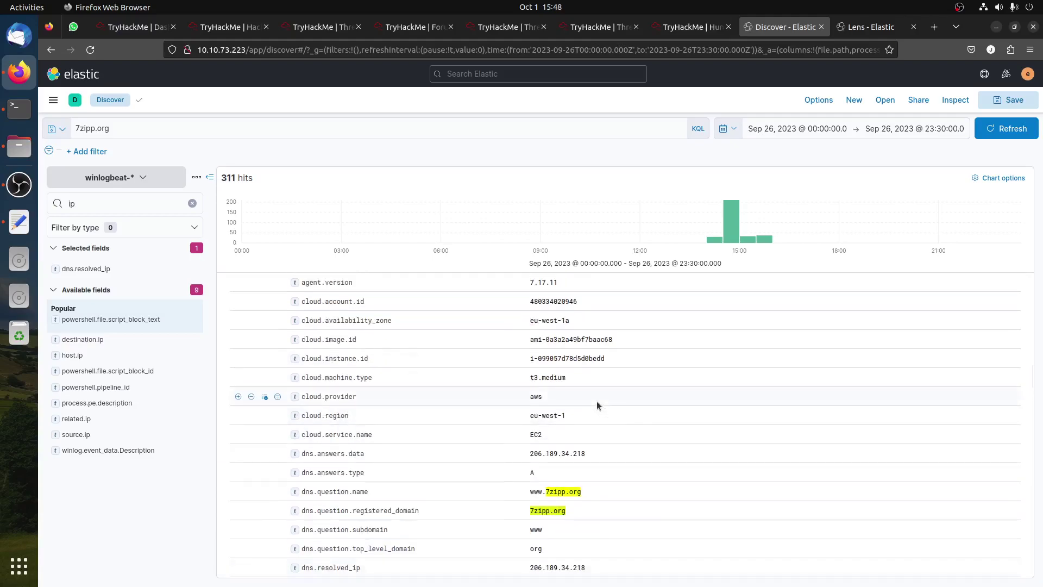
{"action": "scroll", "coordinate": [596, 401], "scroll_direction": "up", "scroll_amount": 5}
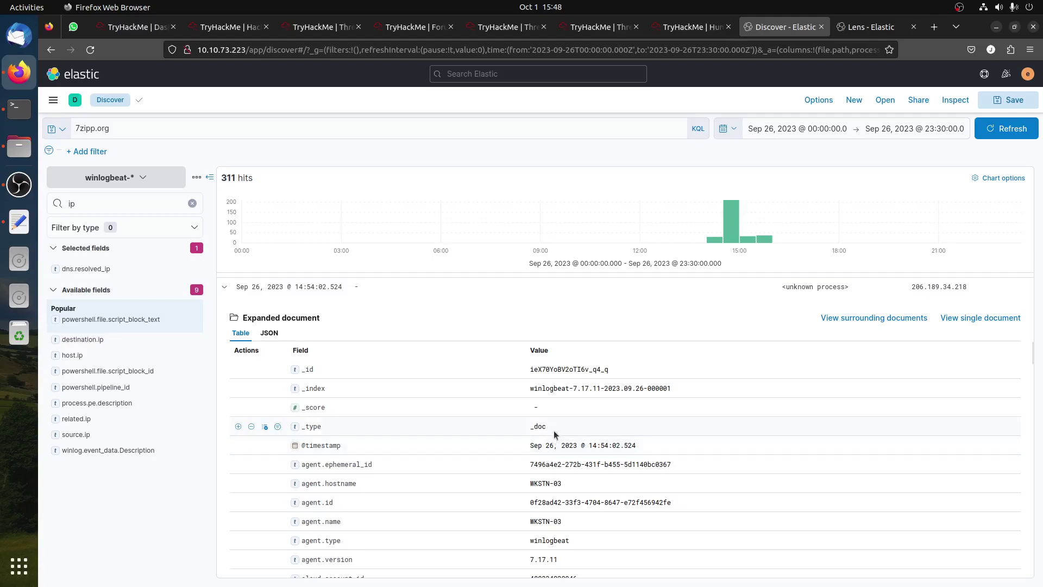
{"action": "scroll", "coordinate": [554, 435], "scroll_direction": "down", "scroll_amount": 15}
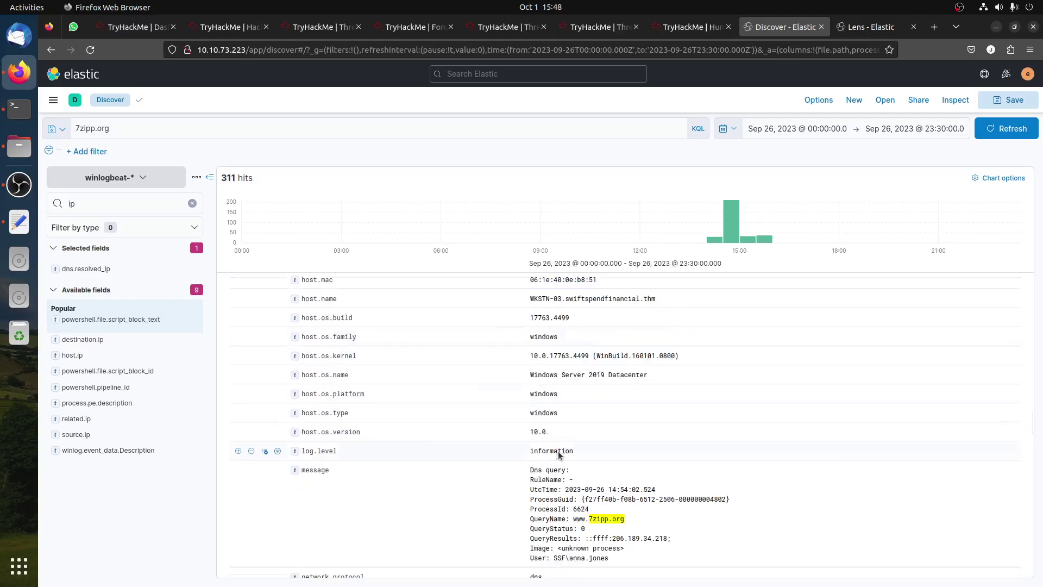
{"action": "scroll", "coordinate": [558, 451], "scroll_direction": "down", "scroll_amount": 2}
{"action": "left_click_drag", "start_coordinate": [530, 358], "coordinate": [583, 363]}
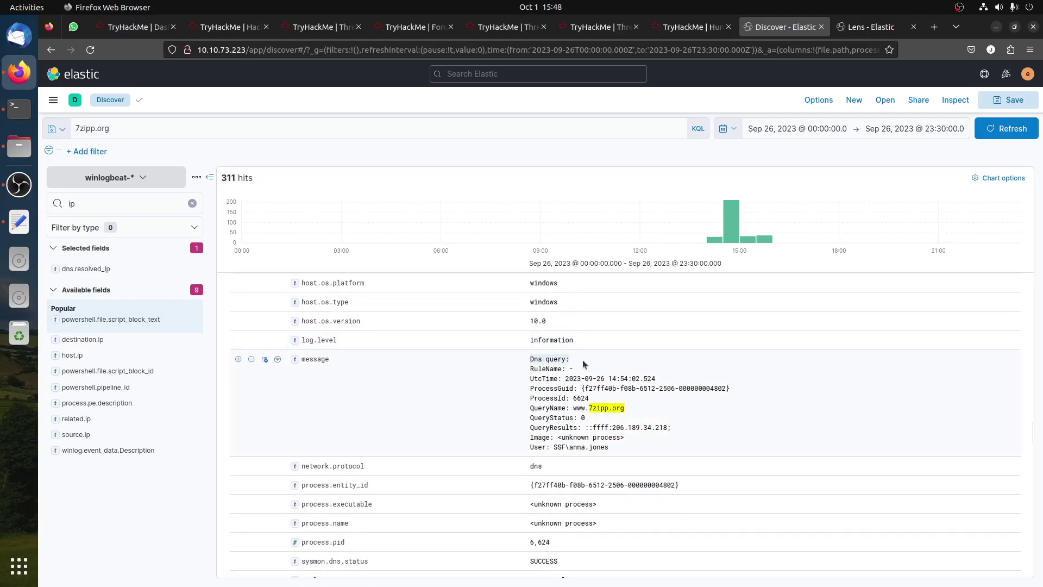
{"action": "left_click", "coordinate": [576, 408]}
{"action": "scroll", "coordinate": [595, 444], "scroll_direction": "down", "scroll_amount": 6}
{"action": "scroll", "coordinate": [595, 445], "scroll_direction": "up", "scroll_amount": 12}
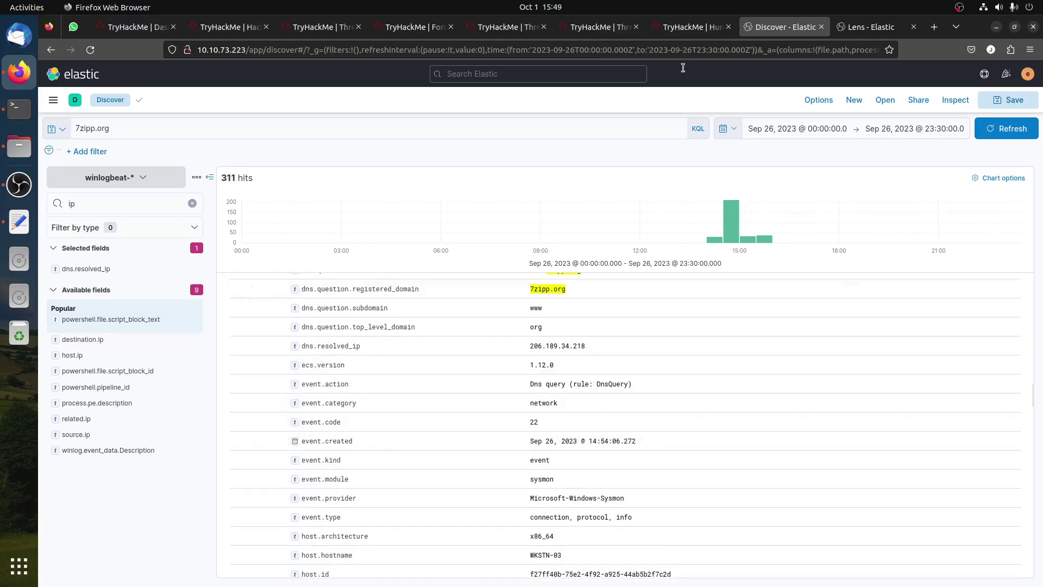
Read the TryHackMe question about the executing process's PID and consult the query notes in the text editor.
{"action": "left_click", "coordinate": [692, 27]}
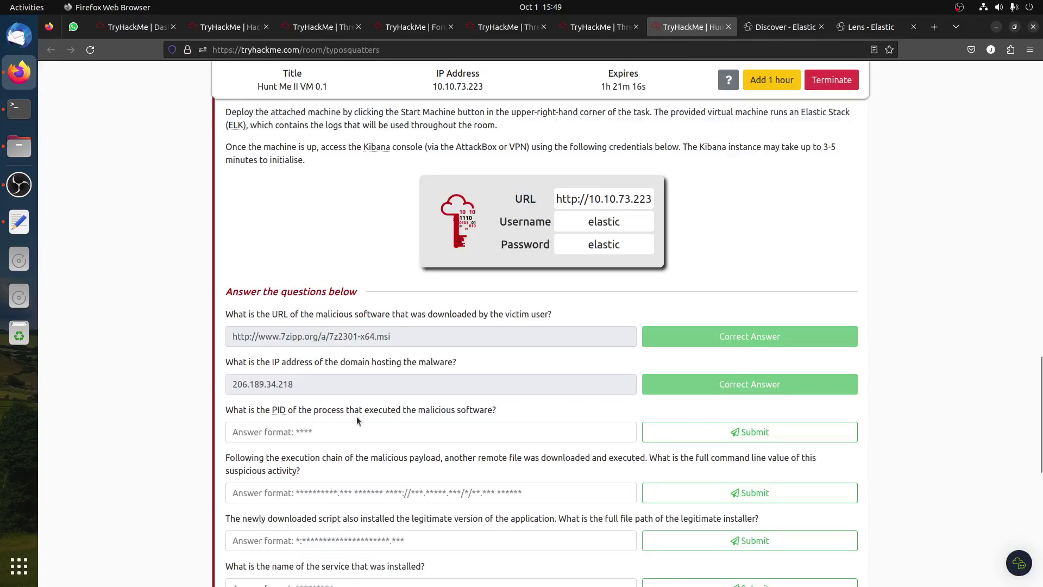
{"action": "left_click", "coordinate": [19, 222]}
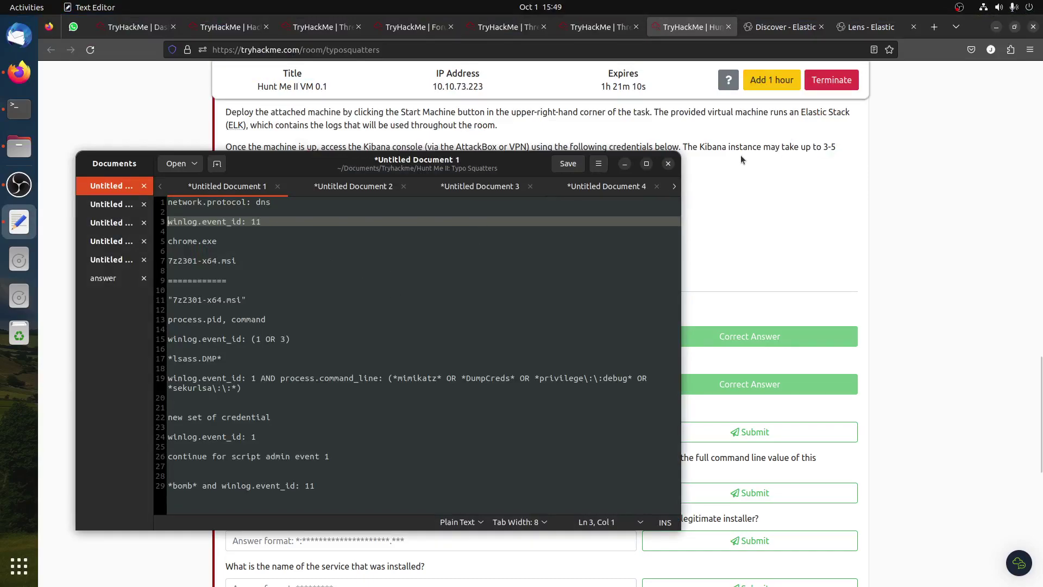
{"action": "left_click", "coordinate": [853, 298]}
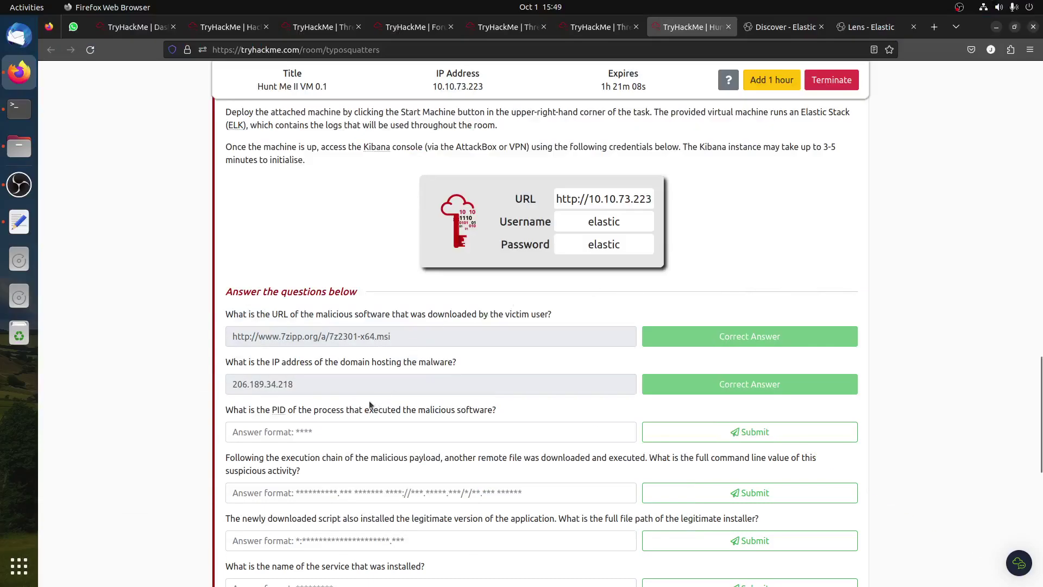
Copy 7z2301-x64.msi from the answered malware URL and run *7z2301-x64.msi* as the Discover query.
{"action": "left_click_drag", "start_coordinate": [329, 337], "coordinate": [391, 338]}
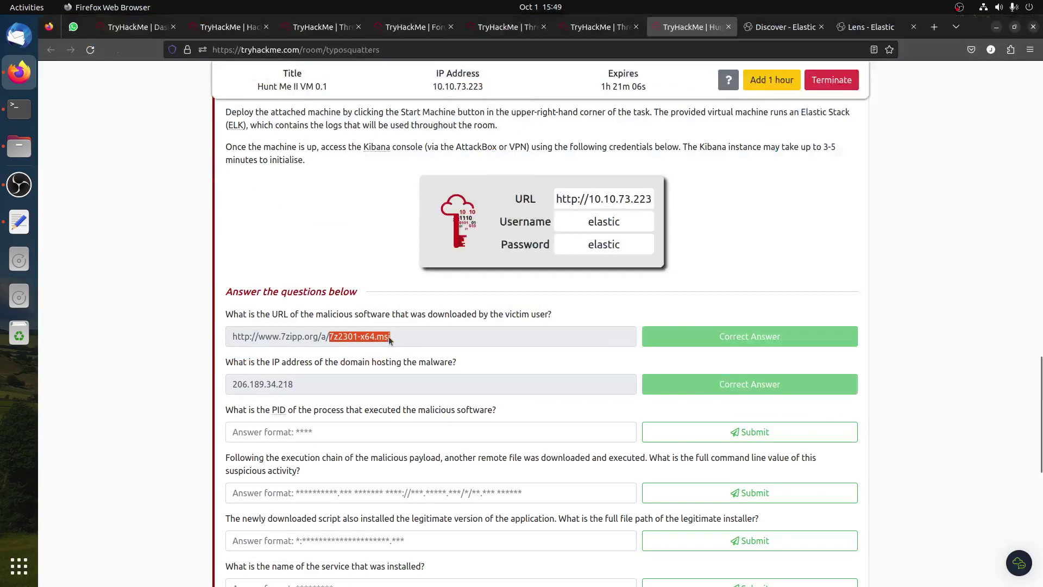
{"action": "right_click", "coordinate": [379, 336]}
{"action": "left_click", "coordinate": [406, 394]}
{"action": "left_click", "coordinate": [789, 30]}
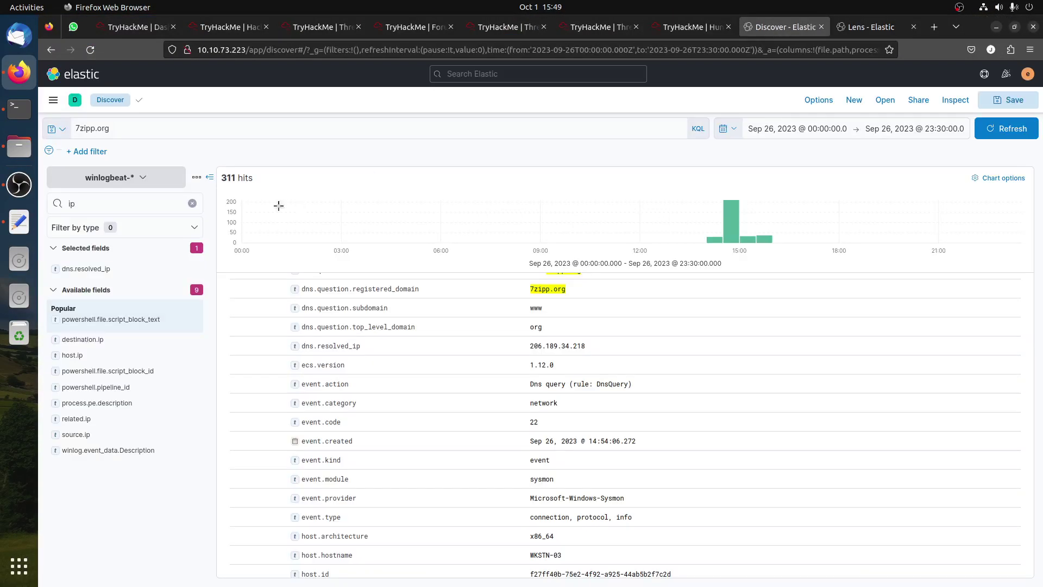
{"action": "left_click", "coordinate": [163, 123]}
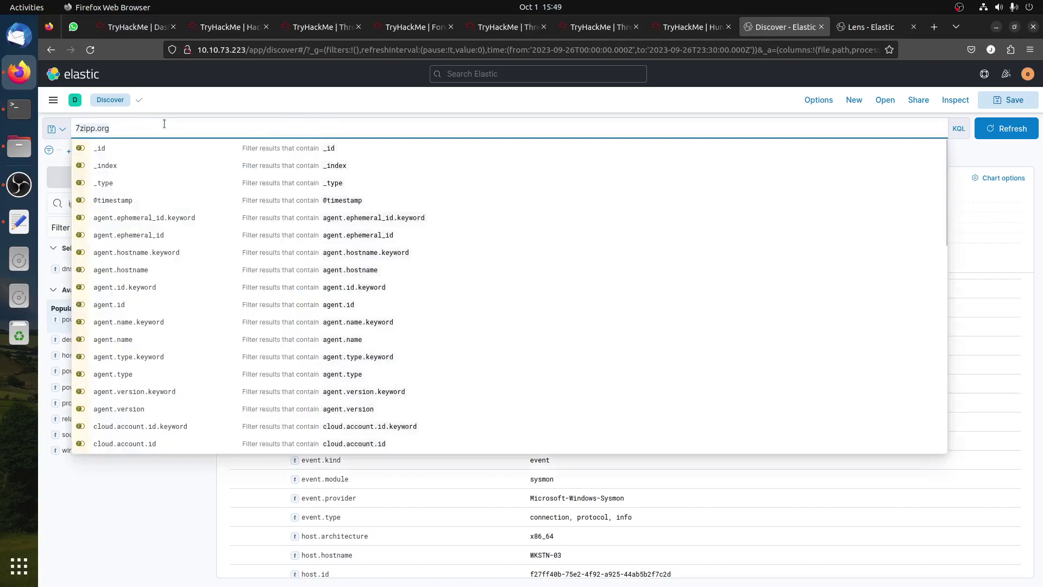
{"action": "key", "text": "ctrl+a"}
{"action": "type", "text": "*"}
{"action": "key", "text": "ctrl+v"}
{"action": "type", "text": "*"}
{"action": "key", "text": "Return"}
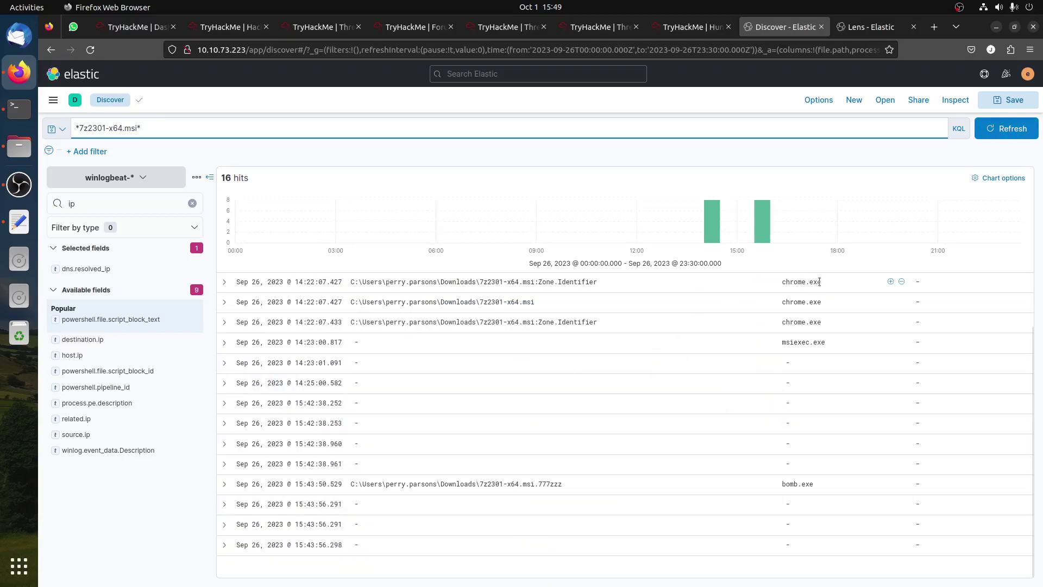
{"action": "scroll", "coordinate": [809, 285], "scroll_direction": "up", "scroll_amount": 2}
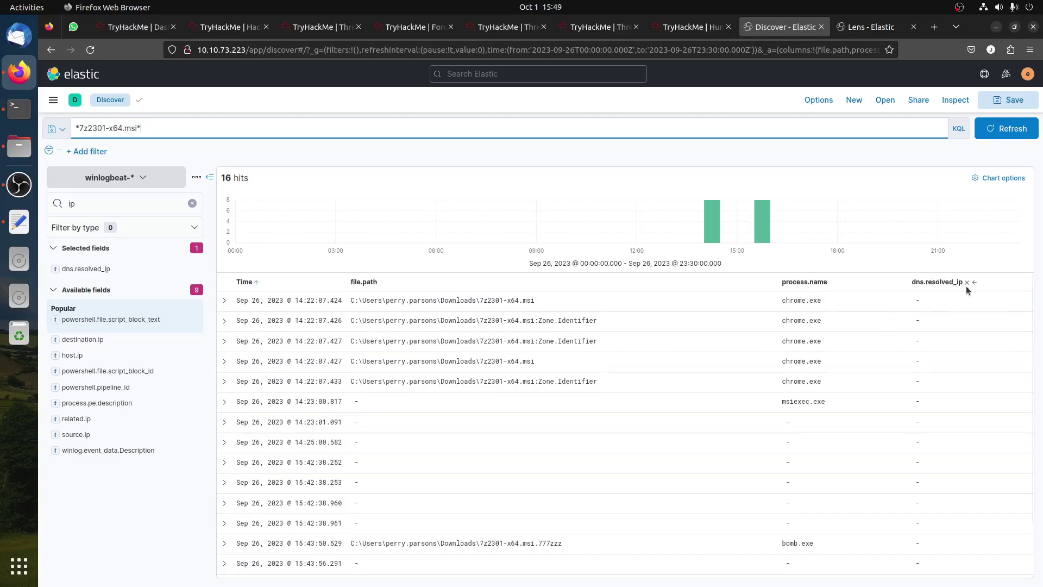
Replace the dns.resolved_ip column with the process.command_line and process.parent.command_line fields.
{"action": "left_click", "coordinate": [966, 282]}
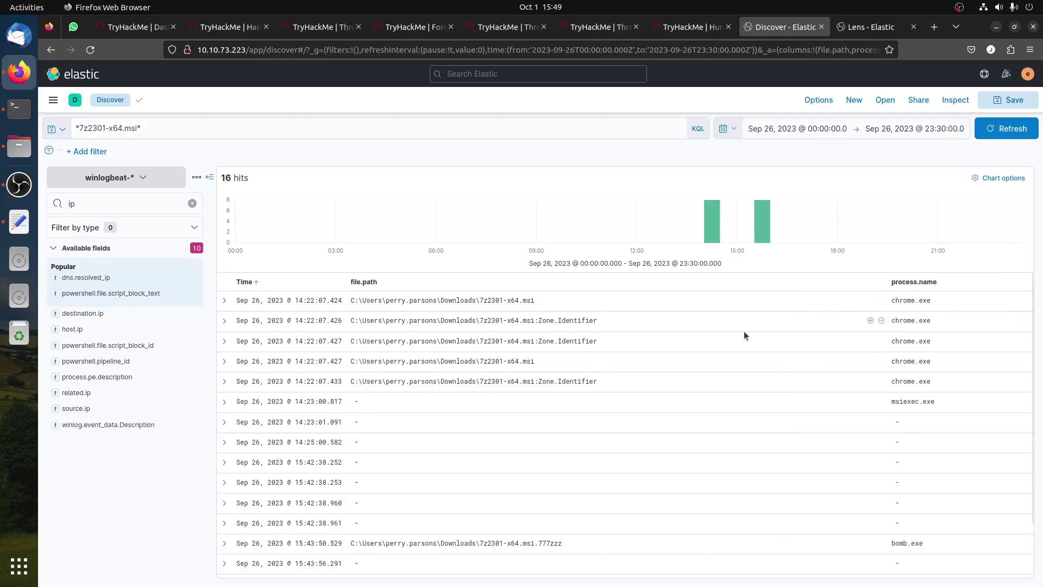
{"action": "left_click", "coordinate": [115, 207]}
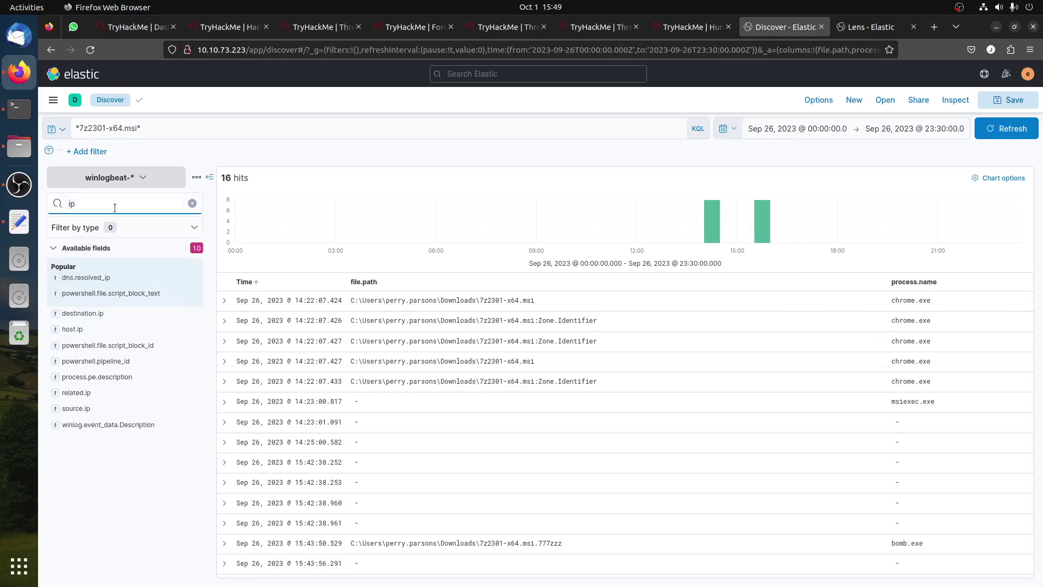
{"action": "key", "text": "BackSpace"}
{"action": "key", "text": "BackSpace"}
{"action": "type", "text": "com"}
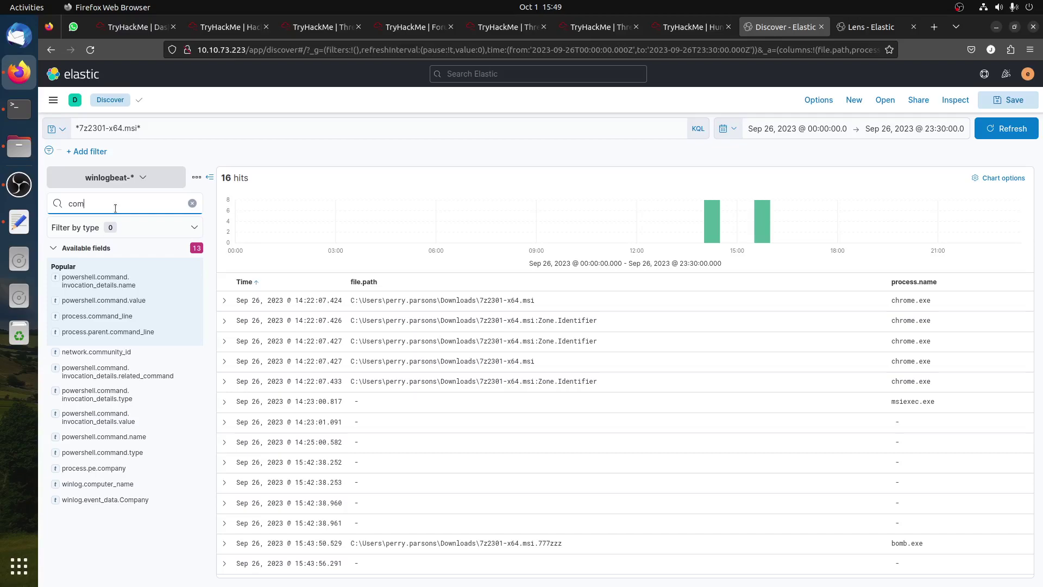
{"action": "left_click", "coordinate": [192, 316]}
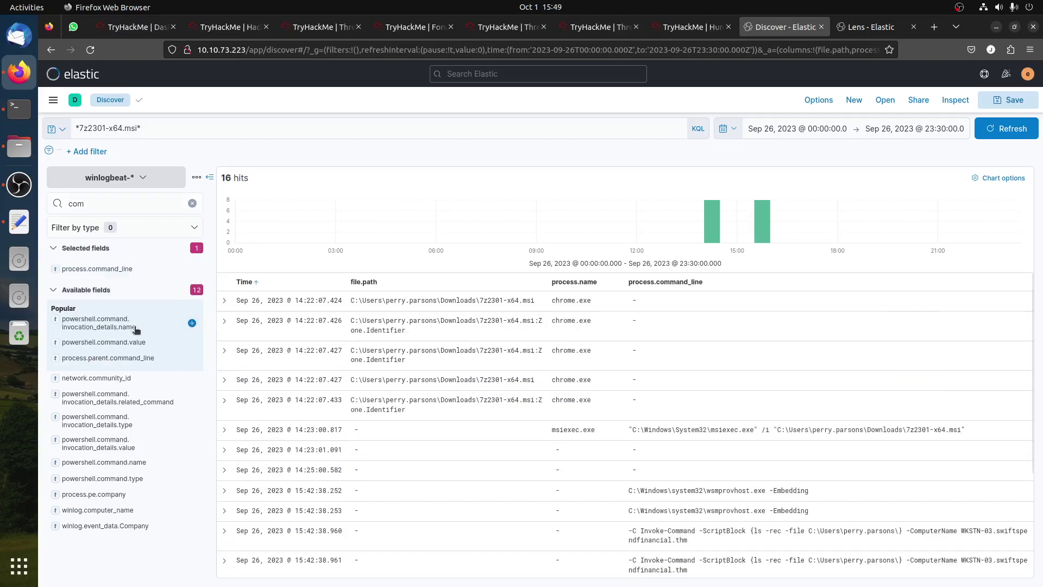
{"action": "left_click", "coordinate": [192, 358]}
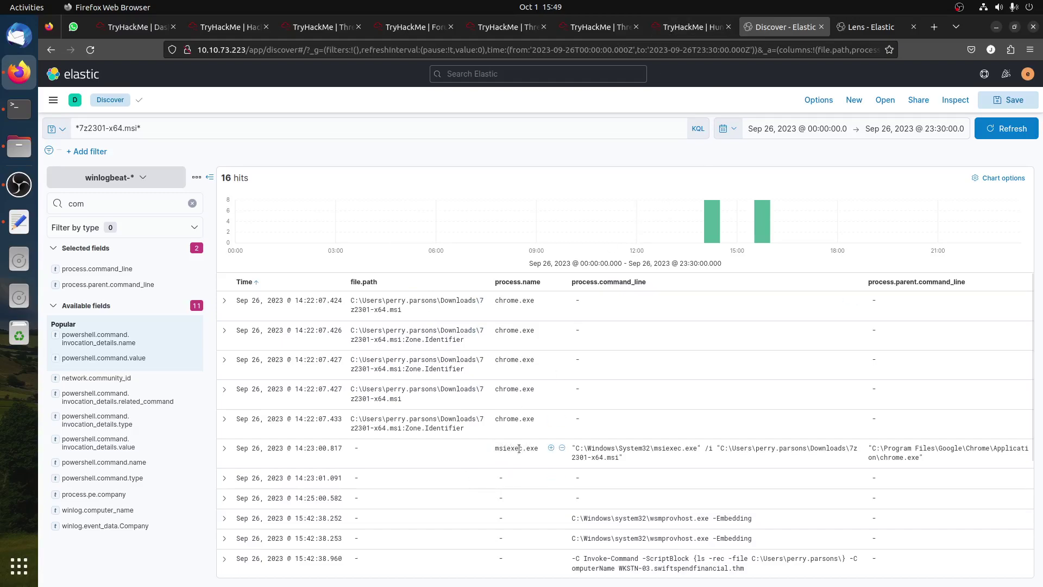
Expand the msiexec.exe event that installed 7z2301-x64.msi and examine its document fields.
{"action": "left_click", "coordinate": [224, 448]}
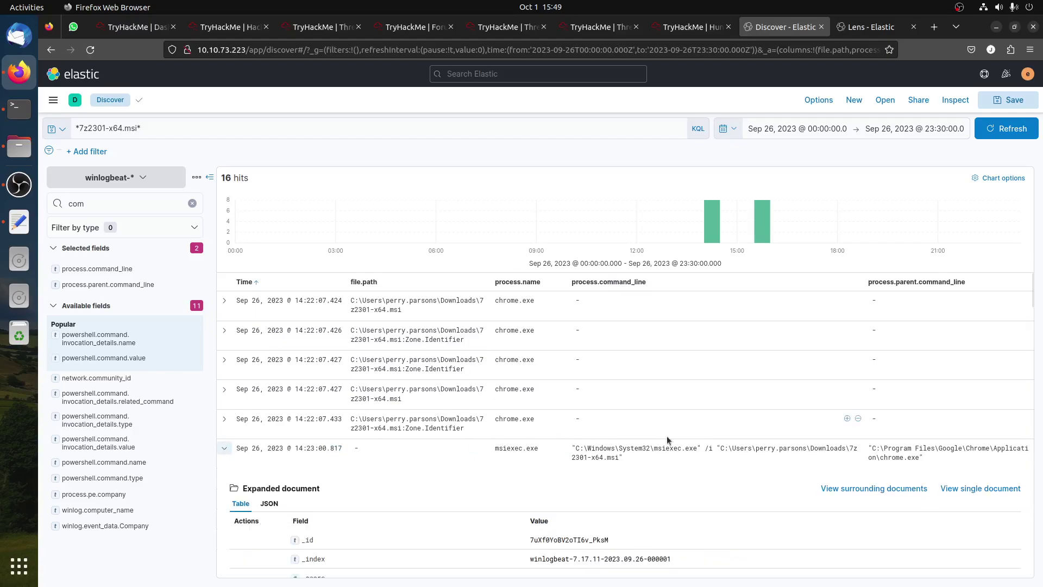
{"action": "scroll", "coordinate": [668, 437], "scroll_direction": "down", "scroll_amount": 7}
{"action": "scroll", "coordinate": [674, 435], "scroll_direction": "down", "scroll_amount": 8}
{"action": "scroll", "coordinate": [461, 375], "scroll_direction": "up", "scroll_amount": 15}
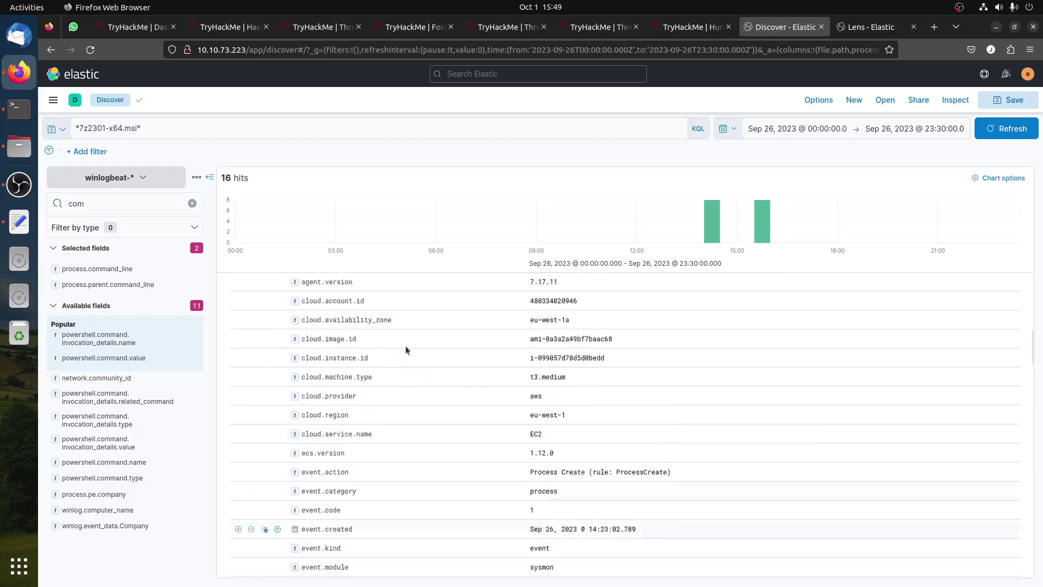
Collapse the expanded msiexec.exe event, filter the field list by process, and add process.pid as a column.
{"action": "left_click", "coordinate": [224, 395]}
{"action": "double_click", "coordinate": [118, 204]}
{"action": "type", "text": "procedss"}
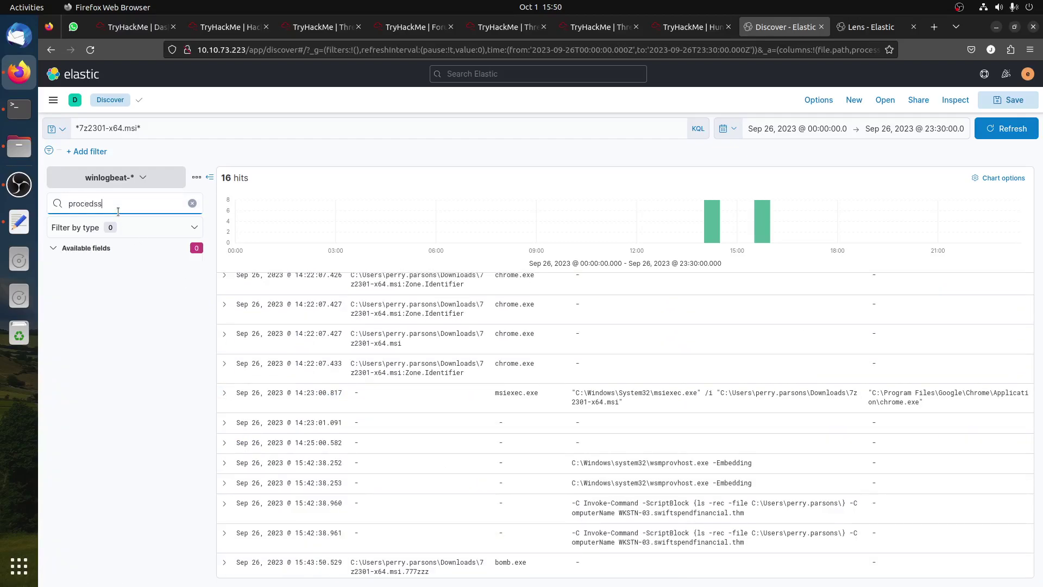
{"action": "key", "text": "BackSpace"}
{"action": "key", "text": "BackSpace"}
{"action": "key", "text": "BackSpace"}
{"action": "type", "text": "ss"}
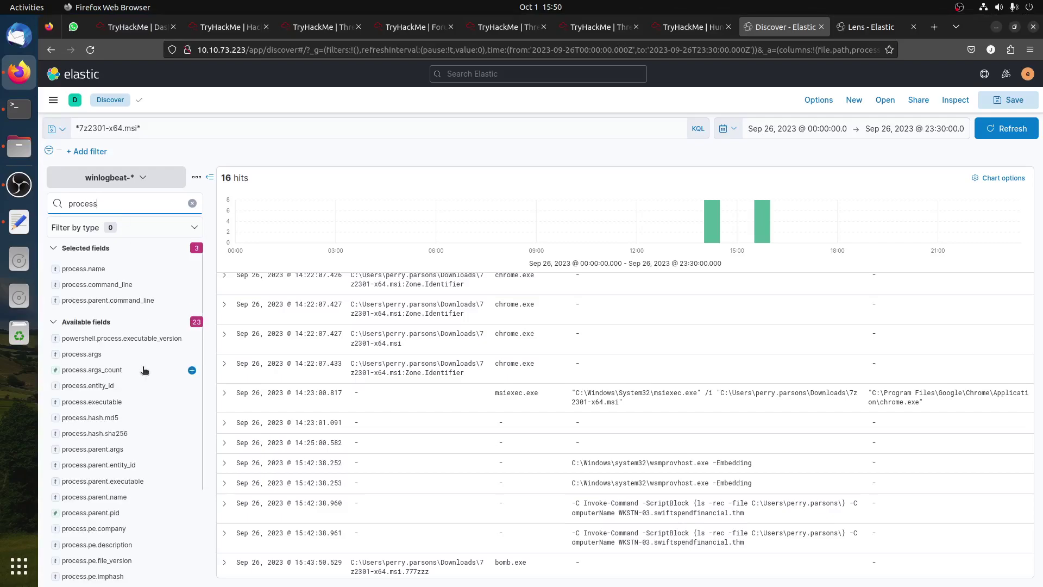
{"action": "scroll", "coordinate": [140, 433], "scroll_direction": "down", "scroll_amount": 2}
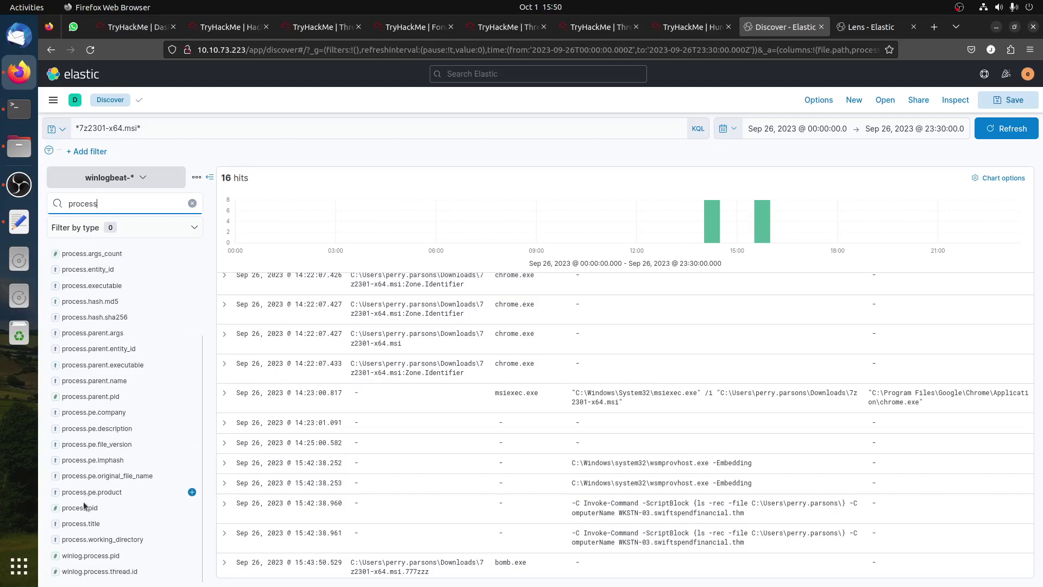
{"action": "left_click", "coordinate": [192, 507]}
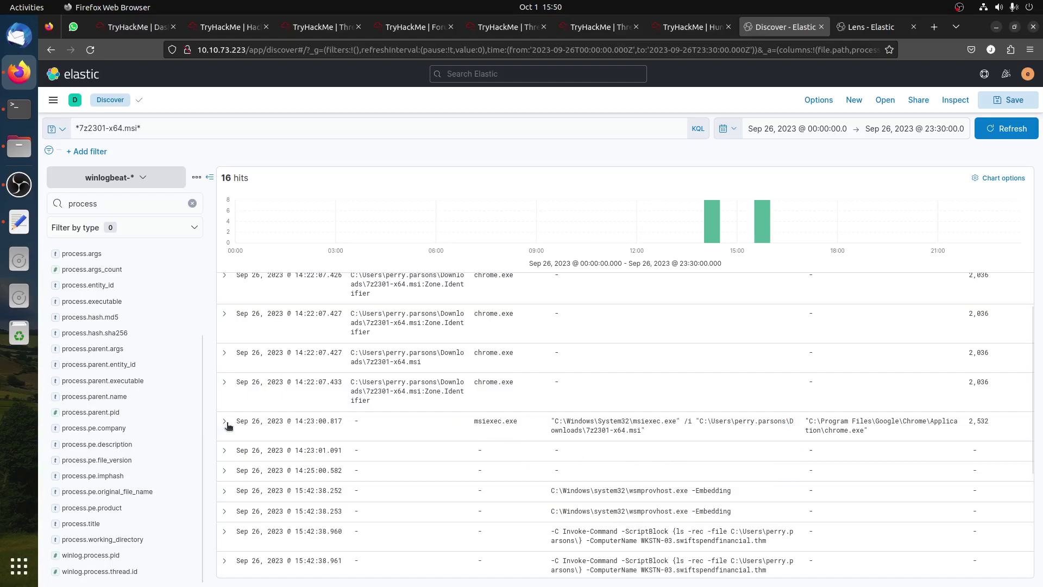
Expand the msiexec.exe event with its full message field and examine the CommandLine entry for the 7z2301-x64.msi installation.
{"action": "scroll", "coordinate": [604, 386], "scroll_direction": "down", "scroll_amount": 5}
{"action": "scroll", "coordinate": [606, 386], "scroll_direction": "down", "scroll_amount": 8}
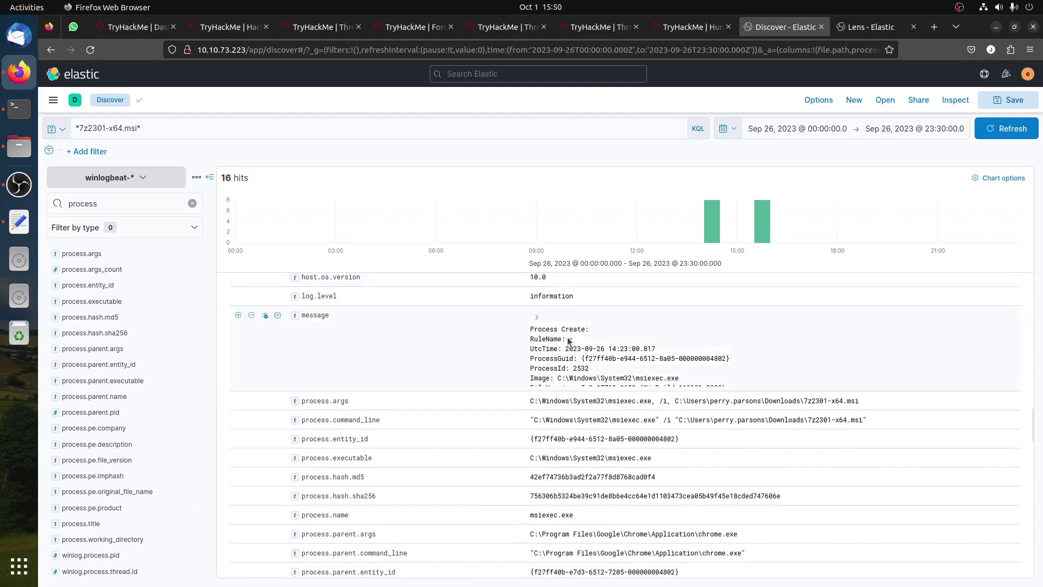
{"action": "left_click", "coordinate": [537, 318]}
{"action": "scroll", "coordinate": [611, 451], "scroll_direction": "down", "scroll_amount": 3}
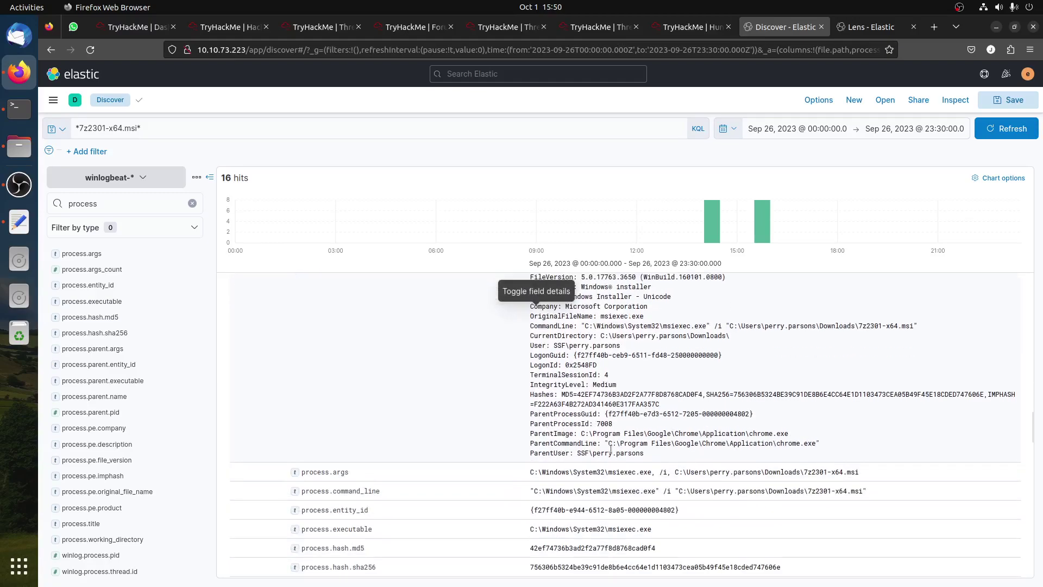
{"action": "left_click_drag", "start_coordinate": [704, 326], "coordinate": [527, 324]}
{"action": "left_click", "coordinate": [668, 324]}
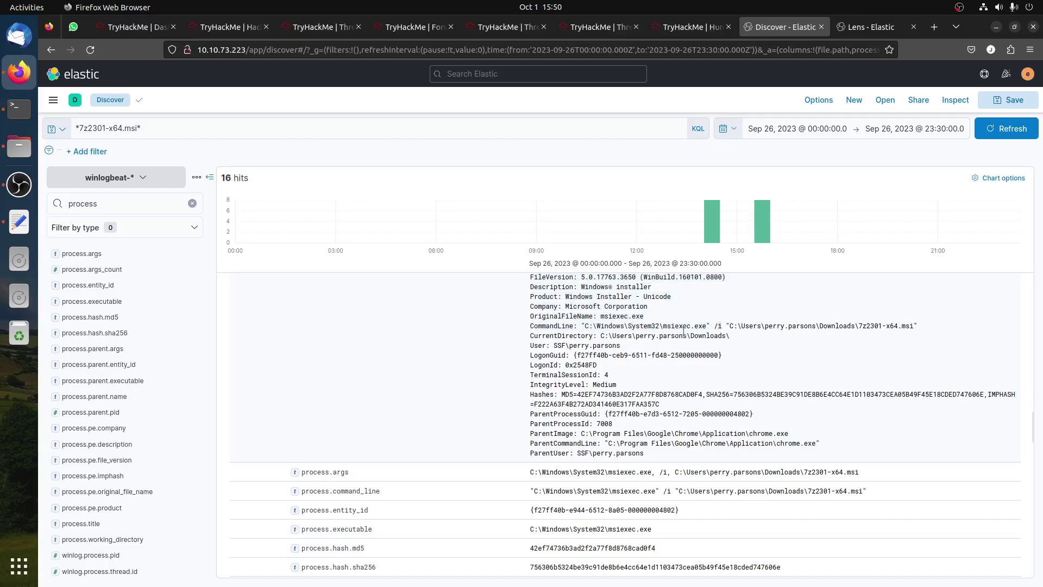
{"action": "left_click_drag", "start_coordinate": [915, 326], "coordinate": [726, 324]}
{"action": "left_click_drag", "start_coordinate": [858, 326], "coordinate": [909, 326]}
Review the remaining document fields of the msiexec.exe event and locate its process.pid value.
{"action": "scroll", "coordinate": [662, 399], "scroll_direction": "up", "scroll_amount": 5}
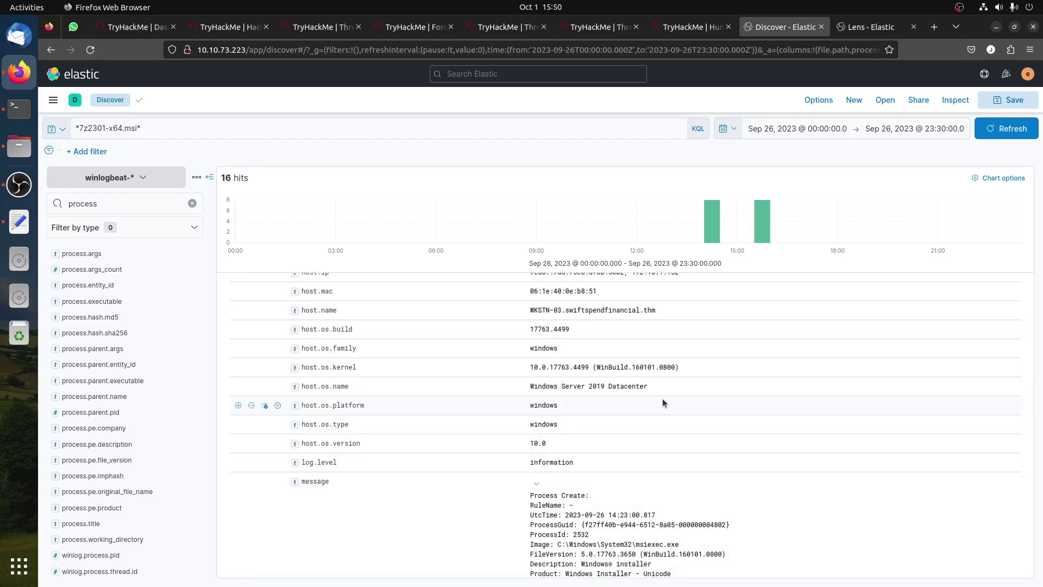
{"action": "scroll", "coordinate": [663, 402], "scroll_direction": "up", "scroll_amount": 8}
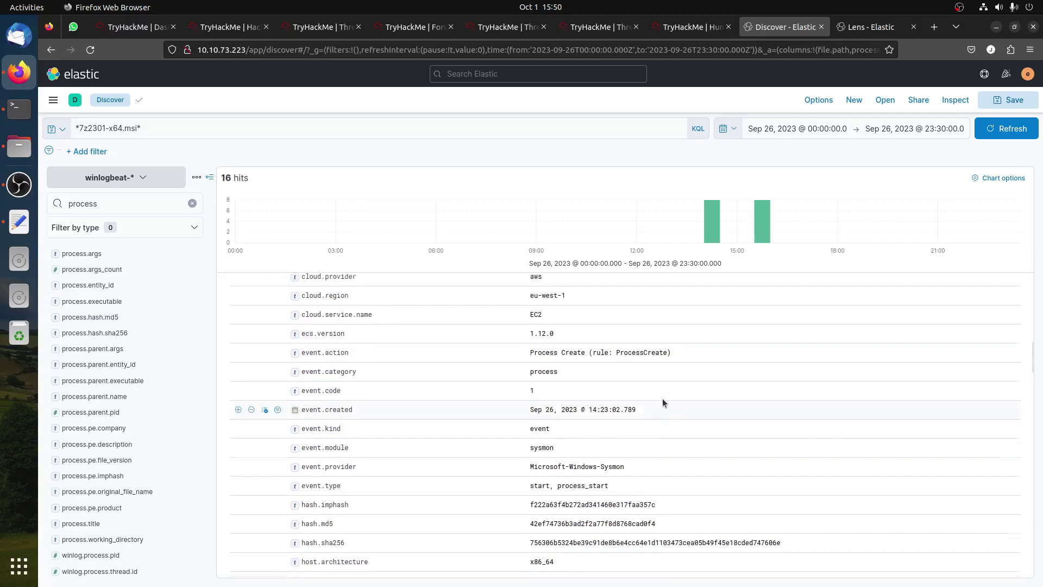
{"action": "scroll", "coordinate": [663, 398], "scroll_direction": "up", "scroll_amount": 2}
{"action": "scroll", "coordinate": [663, 398], "scroll_direction": "down", "scroll_amount": 15}
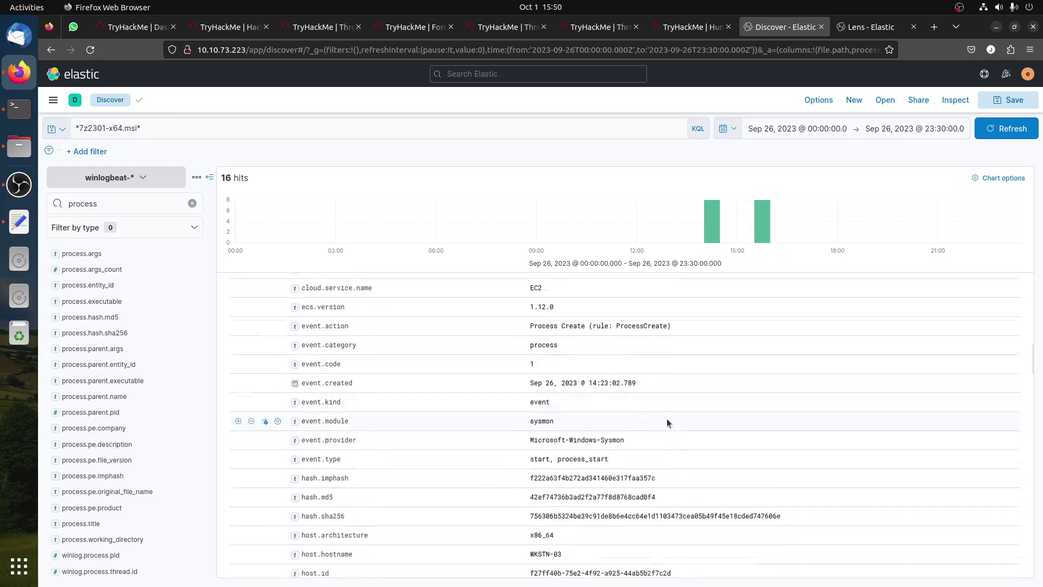
{"action": "scroll", "coordinate": [668, 424], "scroll_direction": "down", "scroll_amount": 4}
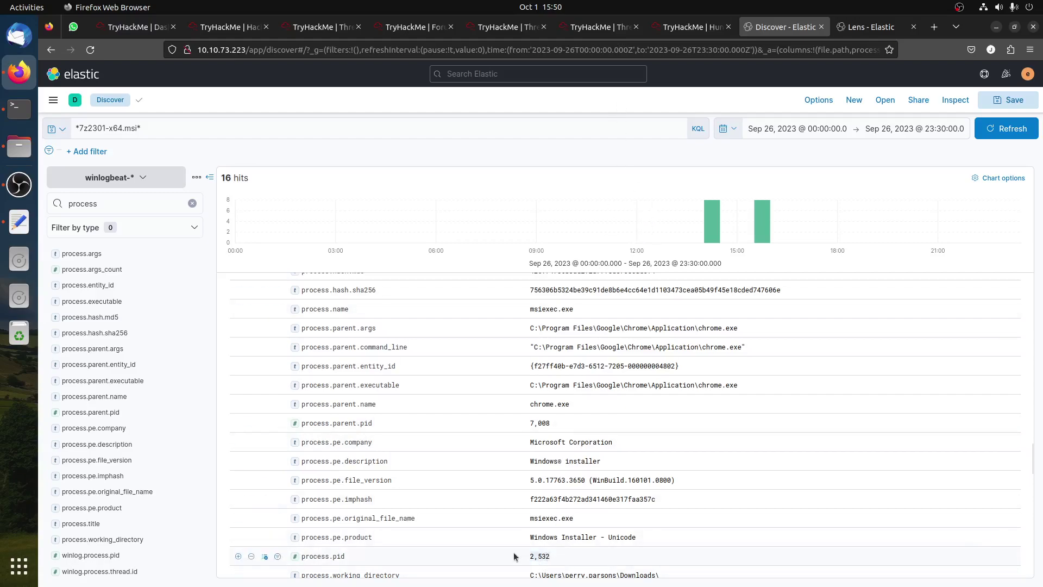
{"action": "scroll", "coordinate": [545, 457], "scroll_direction": "down", "scroll_amount": 2}
{"action": "scroll", "coordinate": [544, 457], "scroll_direction": "down", "scroll_amount": 3}
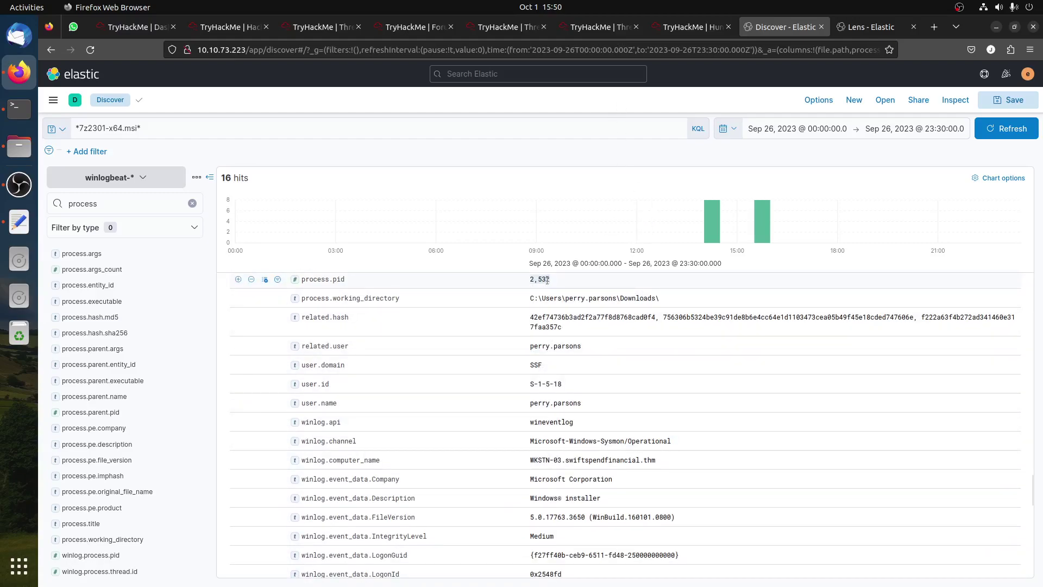
Submit 2532 as the TryHackMe answer for the PID of the process that executed the malicious software.
{"action": "left_click", "coordinate": [691, 27]}
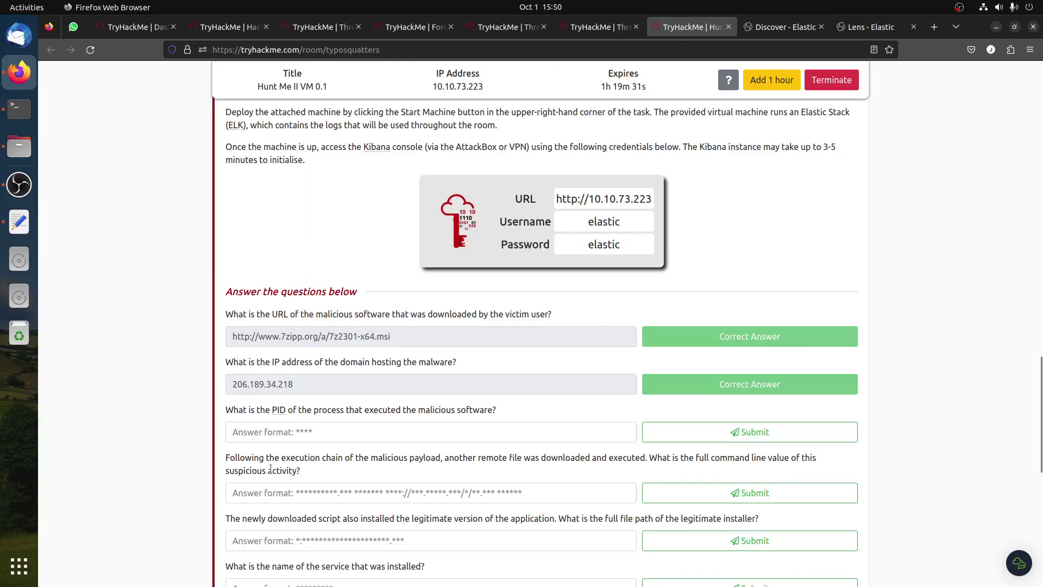
{"action": "left_click", "coordinate": [305, 436]}
{"action": "type", "text": "2532"}
{"action": "left_click", "coordinate": [716, 437]}
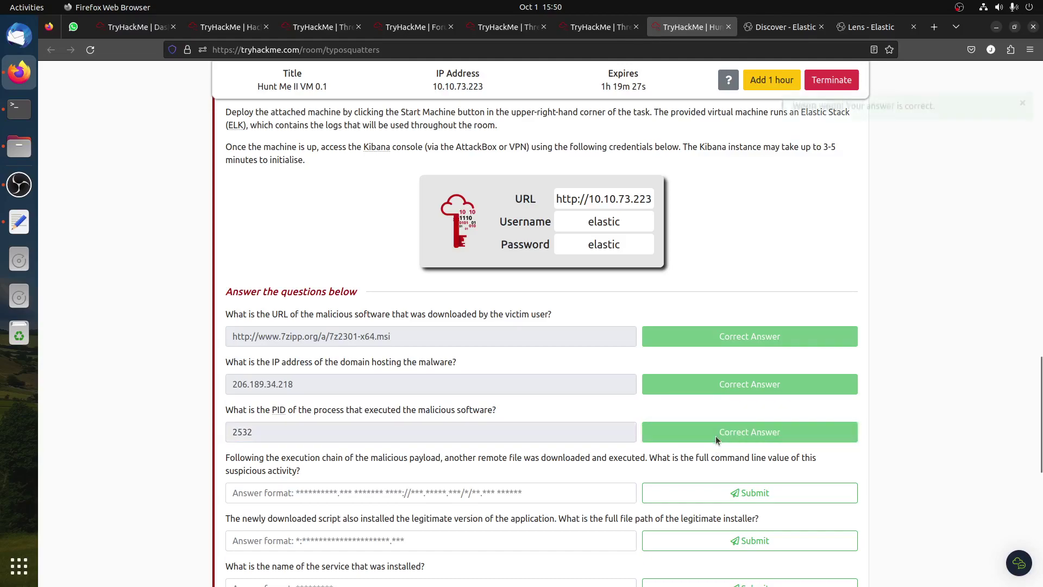
Return to the msiexec.exe event in Discover, recheck its CommandLine entry, and collapse the document.
{"action": "left_click", "coordinate": [748, 27]}
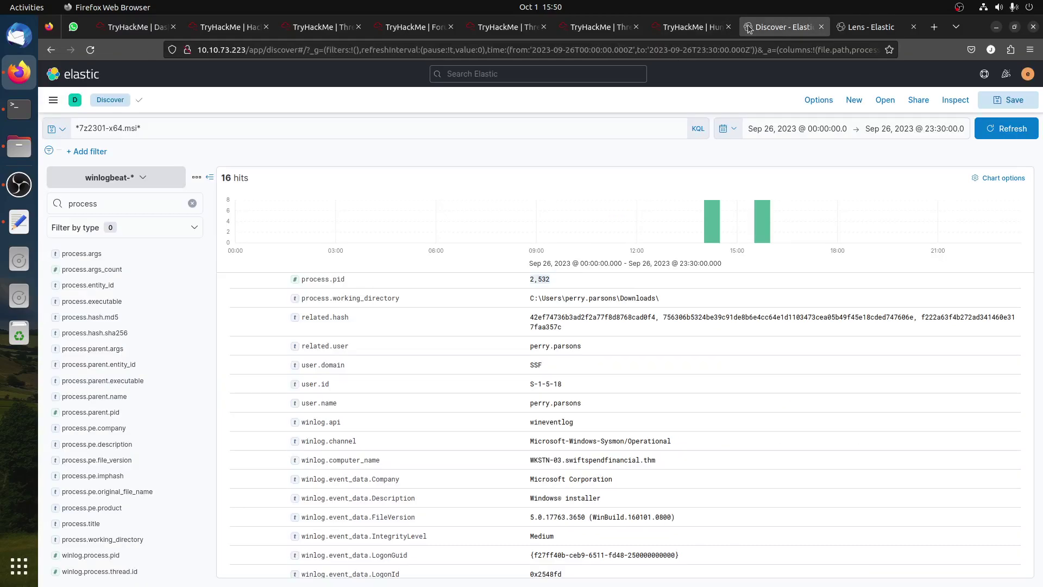
{"action": "scroll", "coordinate": [669, 380], "scroll_direction": "up", "scroll_amount": 4}
{"action": "scroll", "coordinate": [654, 402], "scroll_direction": "up", "scroll_amount": 8}
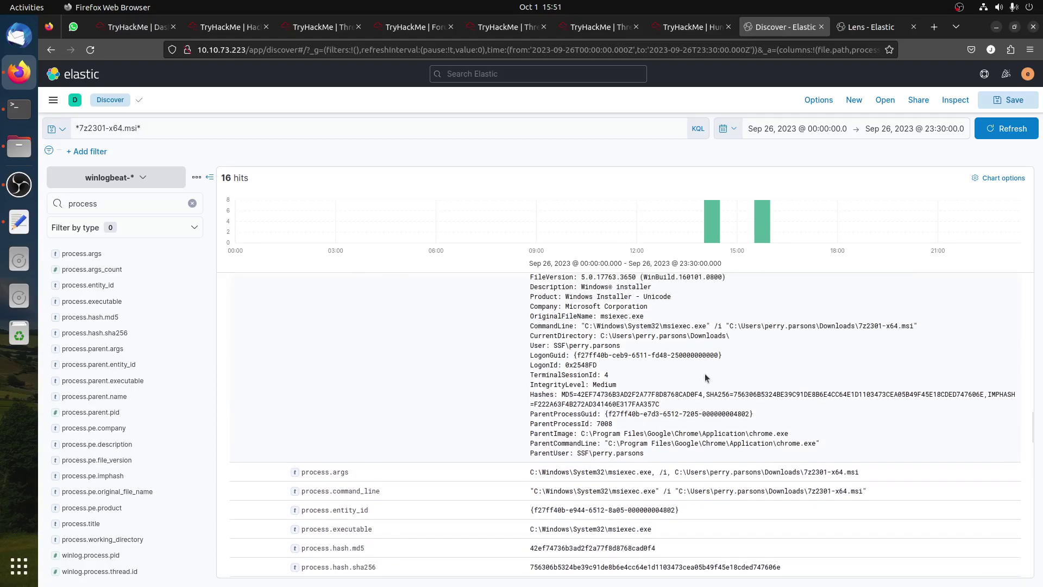
{"action": "left_click_drag", "start_coordinate": [530, 328], "coordinate": [902, 321]}
{"action": "scroll", "coordinate": [573, 376], "scroll_direction": "up", "scroll_amount": 10}
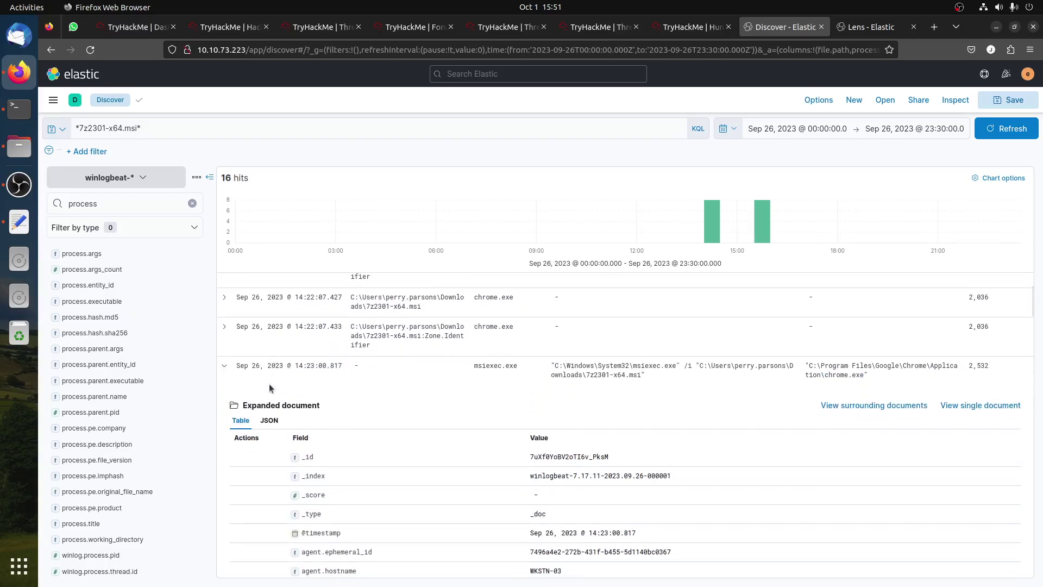
{"action": "left_click", "coordinate": [224, 365]}
Read the TryHackMe question about the full command line that downloaded and executed another remote file.
{"action": "left_click", "coordinate": [689, 27]}
{"action": "scroll", "coordinate": [235, 460], "scroll_direction": "down", "scroll_amount": 4}
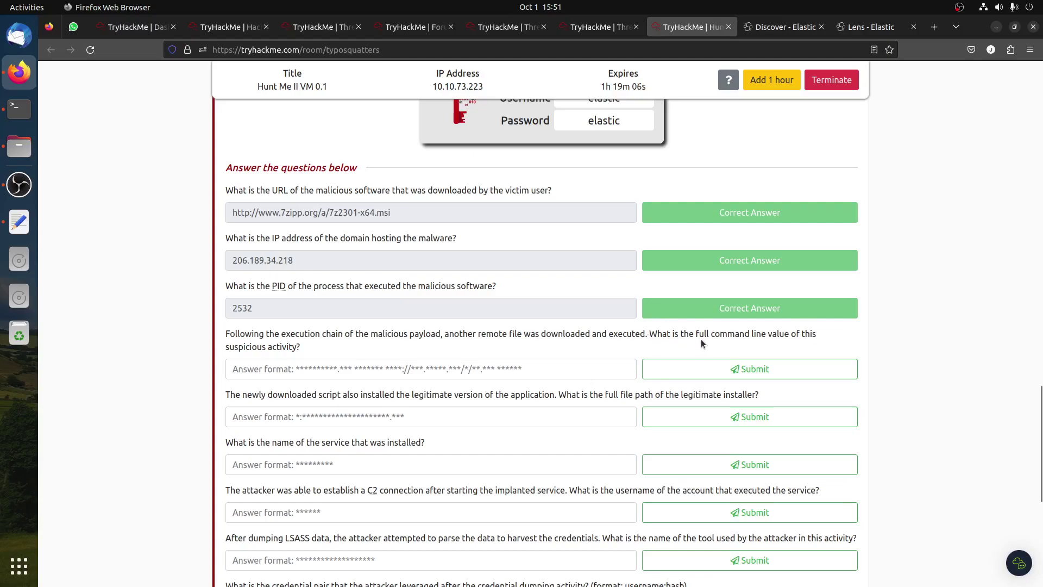
{"action": "left_click_drag", "start_coordinate": [822, 333], "coordinate": [564, 332]}
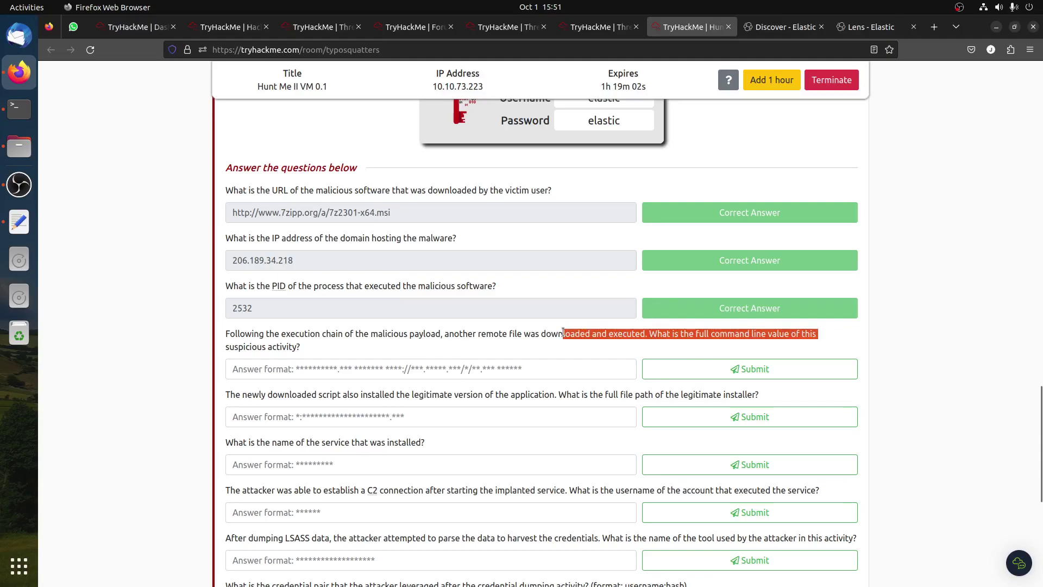
Copy winlog.event_id: 11 from the text editor notes and run winlog.event_id: (11 OR 3) as the Lens query.
{"action": "left_click", "coordinate": [871, 27]}
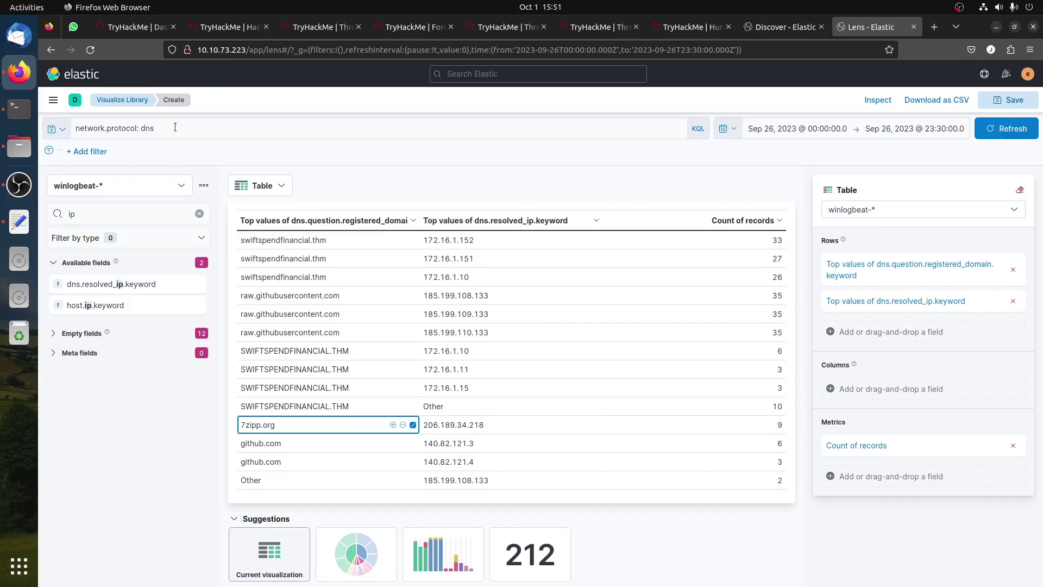
{"action": "left_click", "coordinate": [19, 221]}
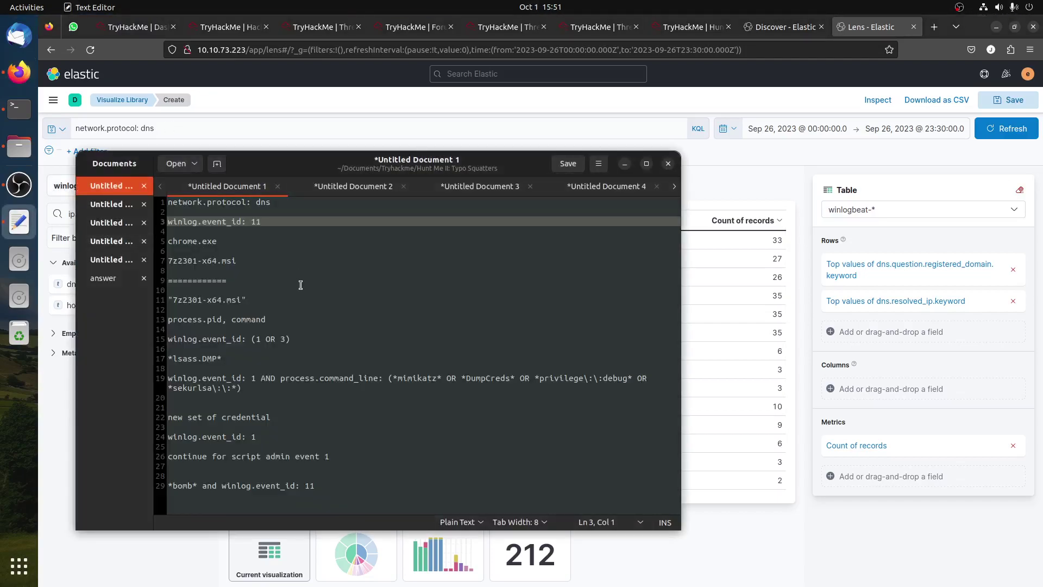
{"action": "triple_click", "coordinate": [245, 222]}
{"action": "right_click", "coordinate": [242, 223]}
{"action": "left_click", "coordinate": [258, 272]}
{"action": "left_click", "coordinate": [174, 135]}
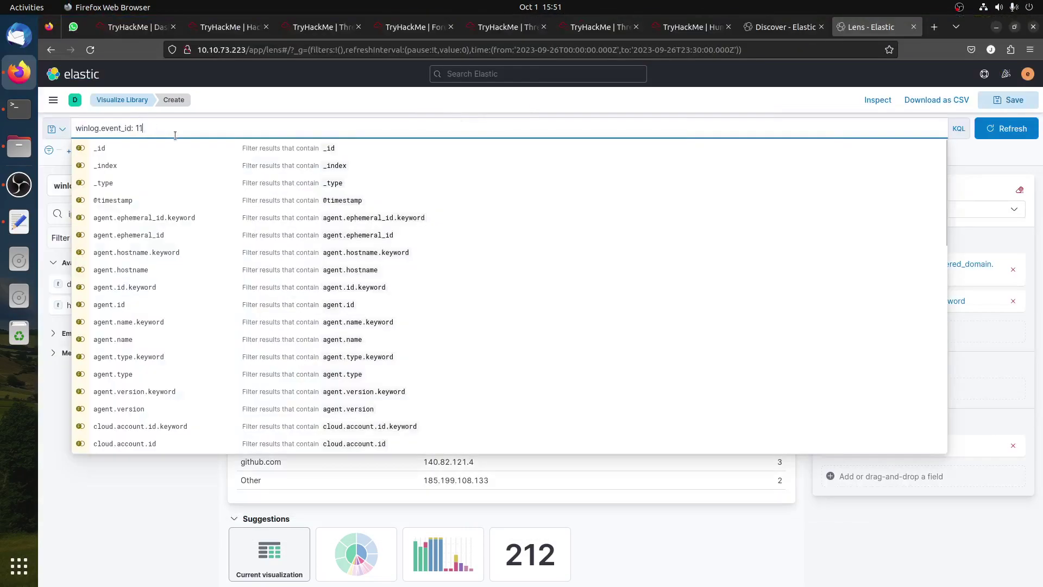
{"action": "key", "text": "ctrl+a"}
{"action": "key", "text": "ctrl+v"}
{"action": "left_click", "coordinate": [137, 128]}
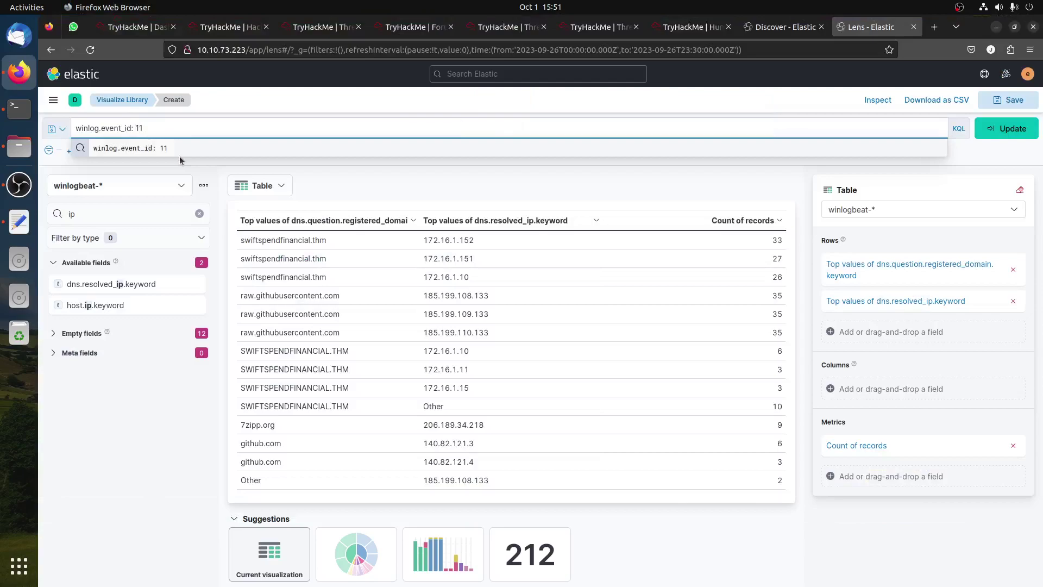
{"action": "type", "text": "("}
{"action": "key", "text": "Delete"}
{"action": "key", "text": "Delete"}
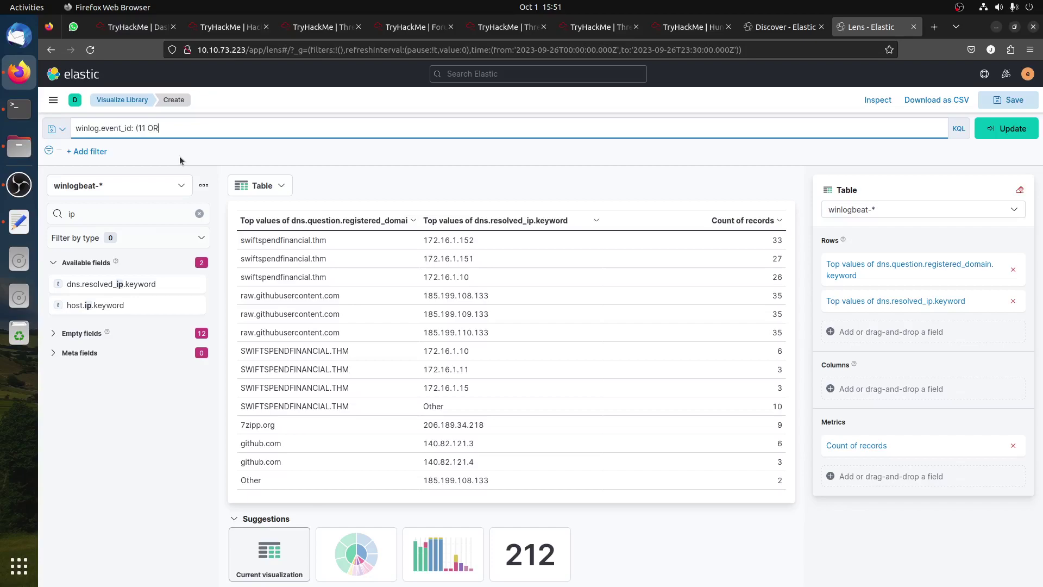
{"action": "key", "text": "Return"}
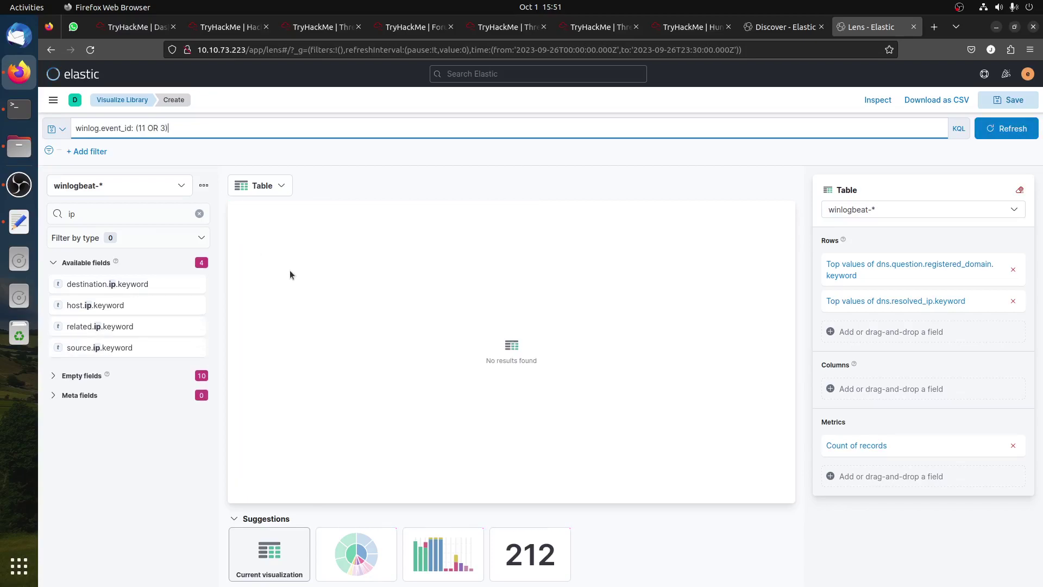
Remove both DNS row fields from the Lens table and add file.name.keyword as the row field.
{"action": "left_click", "coordinate": [1013, 270]}
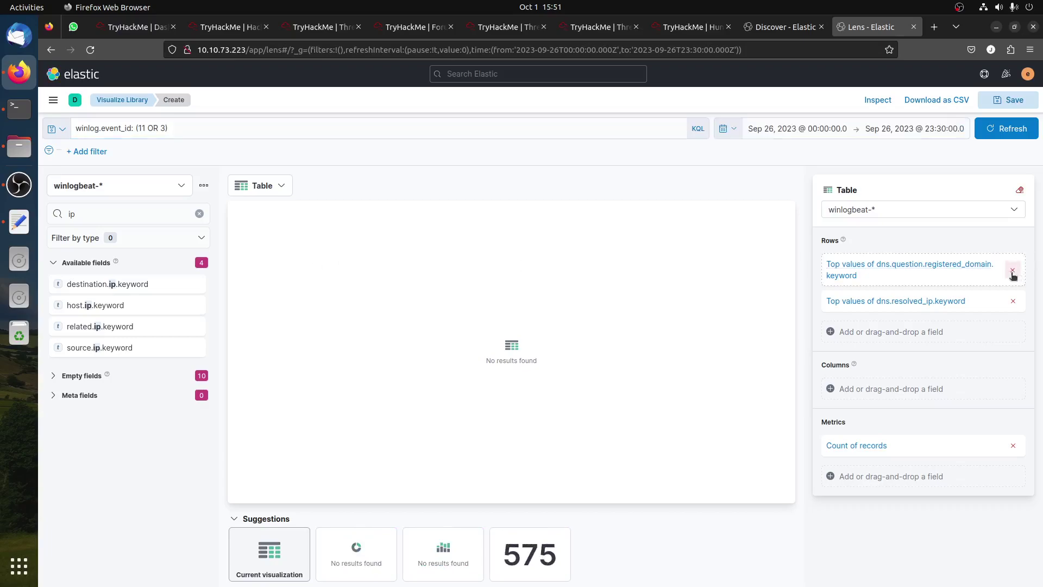
{"action": "left_click", "coordinate": [1013, 264]}
{"action": "left_click", "coordinate": [115, 214]}
{"action": "key", "text": "BackSpace"}
{"action": "key", "text": "BackSpace"}
{"action": "type", "text": "file"}
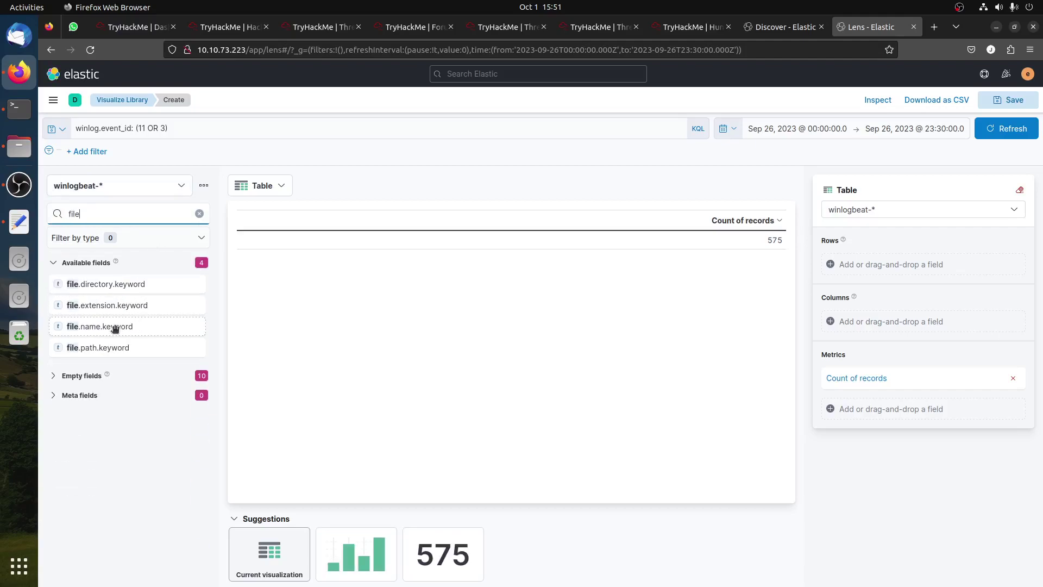
{"action": "left_click_drag", "start_coordinate": [115, 328], "coordinate": [366, 313]}
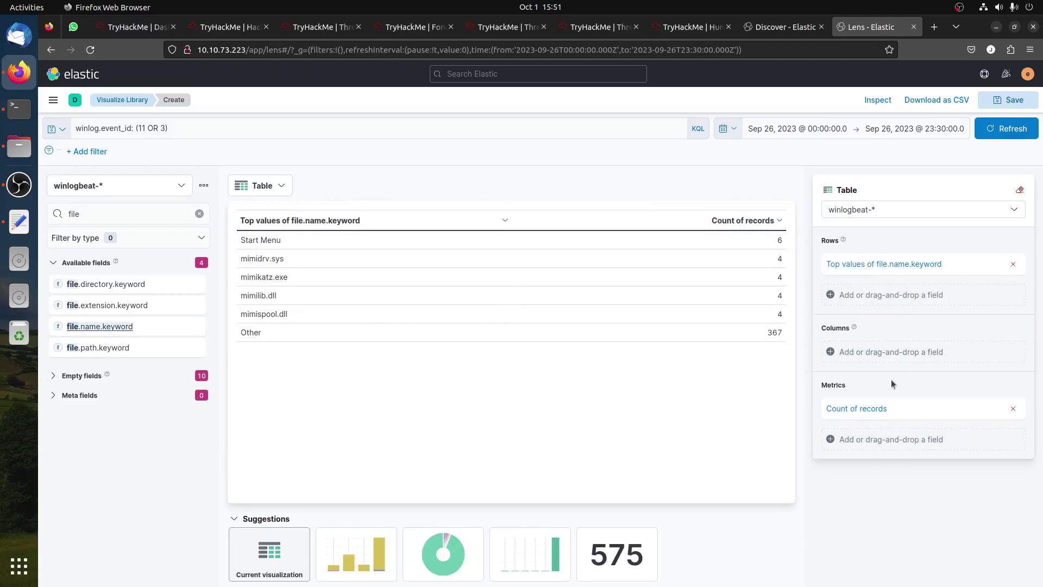
Set the number of values for the file.name.keyword row to 14.
{"action": "left_click", "coordinate": [881, 265]}
{"action": "left_click", "coordinate": [1025, 308]}
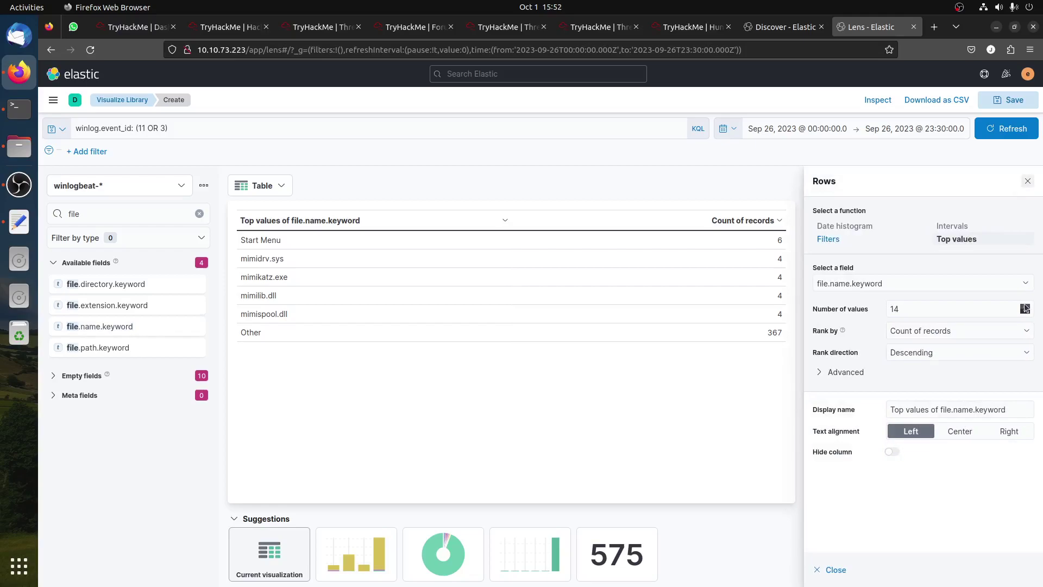
{"action": "left_click", "coordinate": [829, 569]}
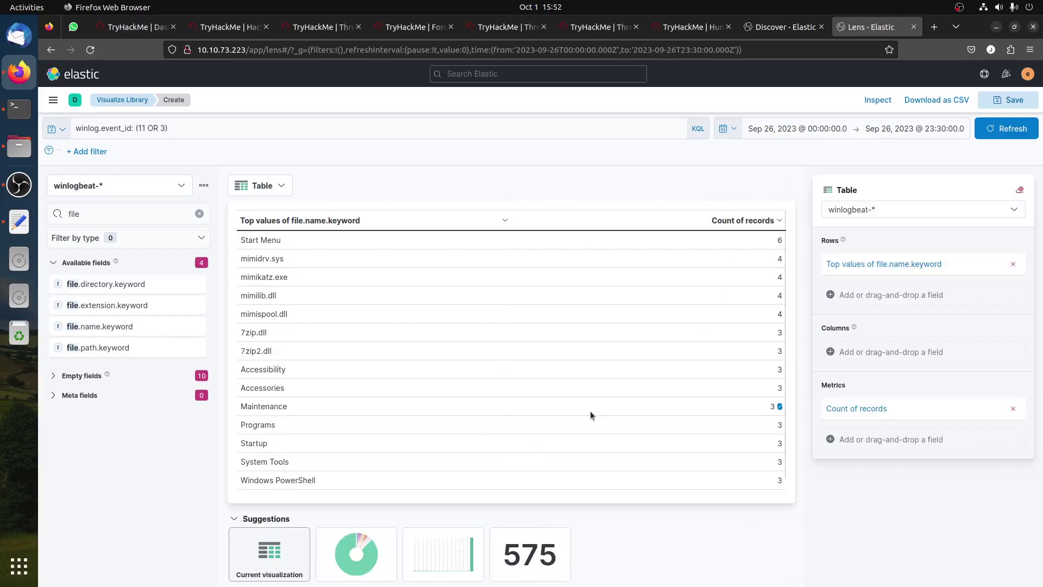
Reread the question about the downloaded remote file and review the *7z2301-x64.msi* events in Discover.
{"action": "left_click", "coordinate": [771, 28]}
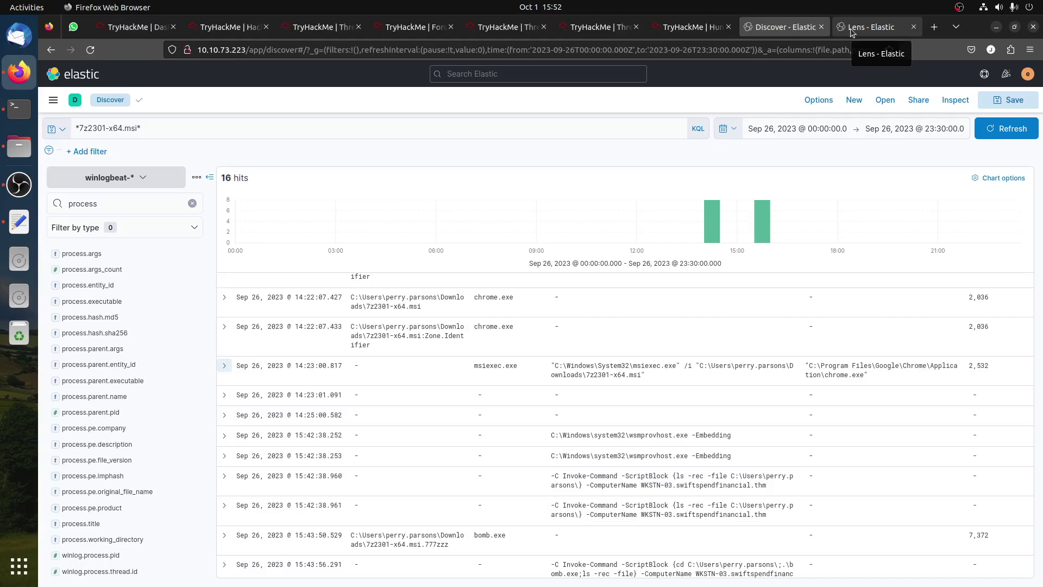
{"action": "left_click", "coordinate": [692, 26]}
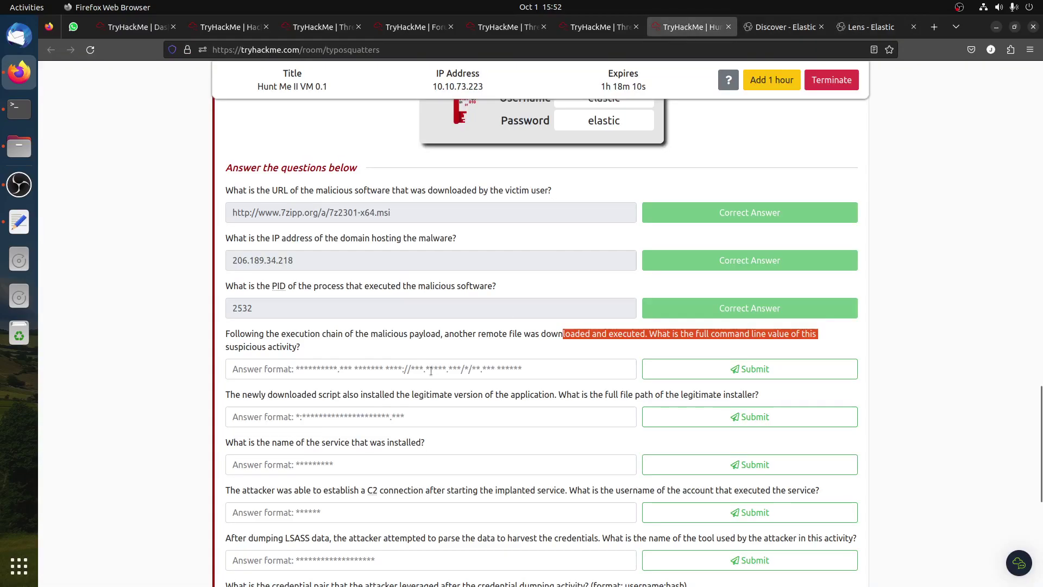
{"action": "left_click", "coordinate": [283, 344]}
{"action": "left_click", "coordinate": [782, 26]}
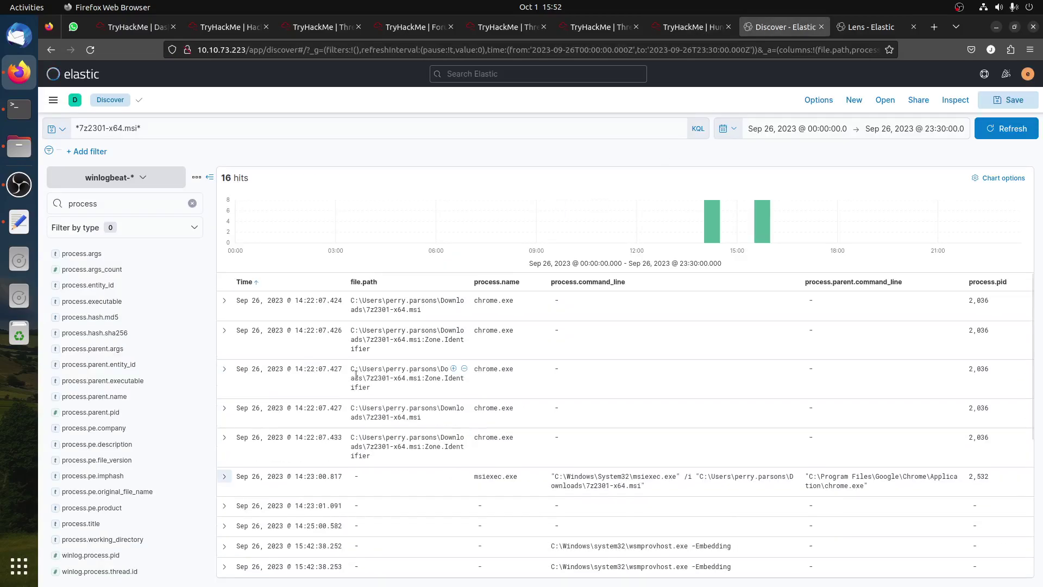
{"action": "scroll", "coordinate": [265, 356], "scroll_direction": "down", "scroll_amount": 3}
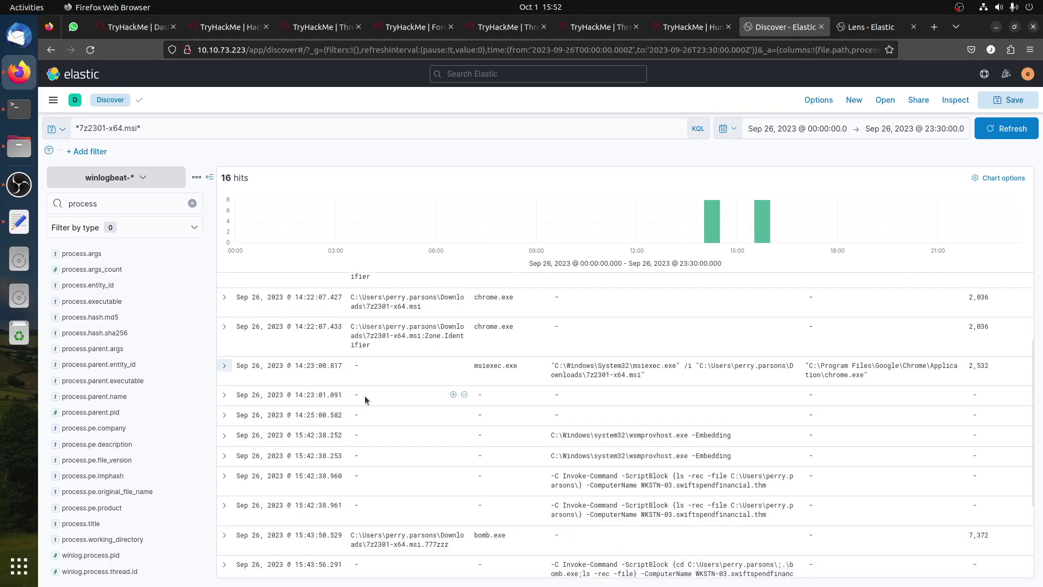
{"action": "scroll", "coordinate": [365, 400], "scroll_direction": "up", "scroll_amount": 3}
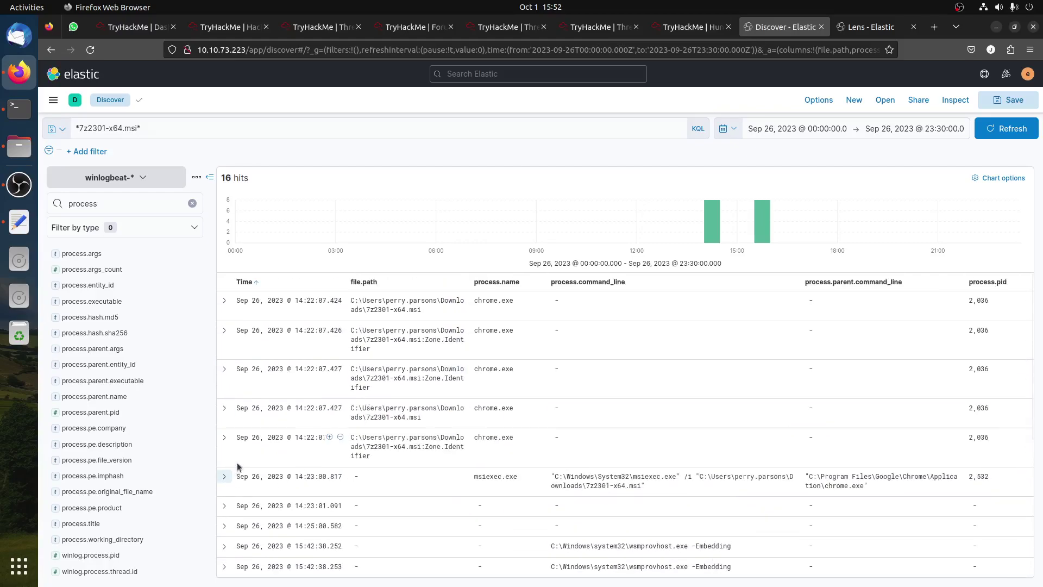
Review the *7z2301-x64.msi* events and examine the expanded bomb.exe event's message and process.executable values.
{"action": "scroll", "coordinate": [239, 464], "scroll_direction": "down", "scroll_amount": 3}
{"action": "scroll", "coordinate": [241, 451], "scroll_direction": "up", "scroll_amount": 3}
{"action": "scroll", "coordinate": [494, 461], "scroll_direction": "down", "scroll_amount": 5}
{"action": "scroll", "coordinate": [494, 413], "scroll_direction": "up", "scroll_amount": 2}
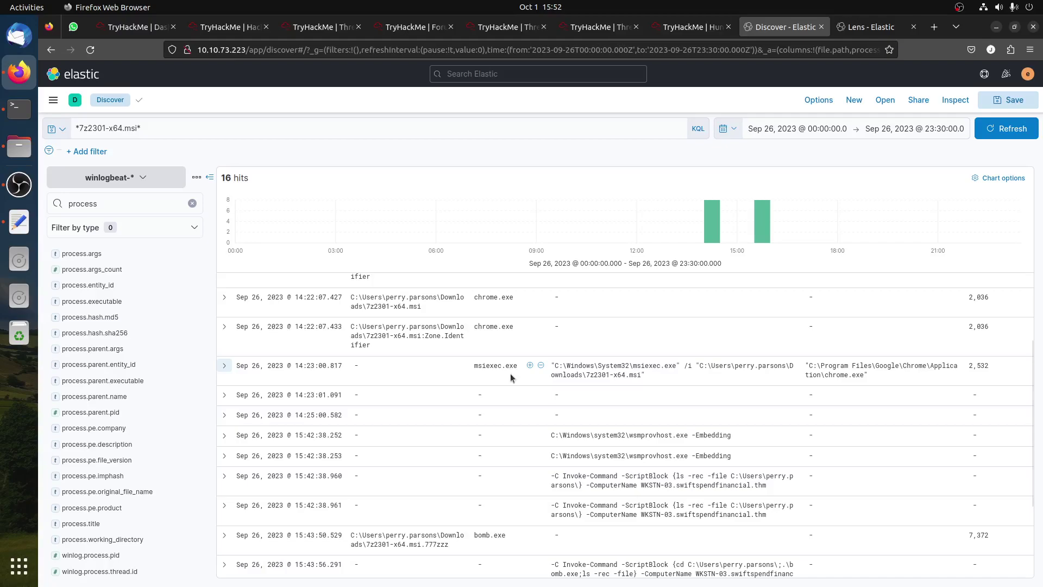
{"action": "scroll", "coordinate": [510, 373], "scroll_direction": "down", "scroll_amount": 1}
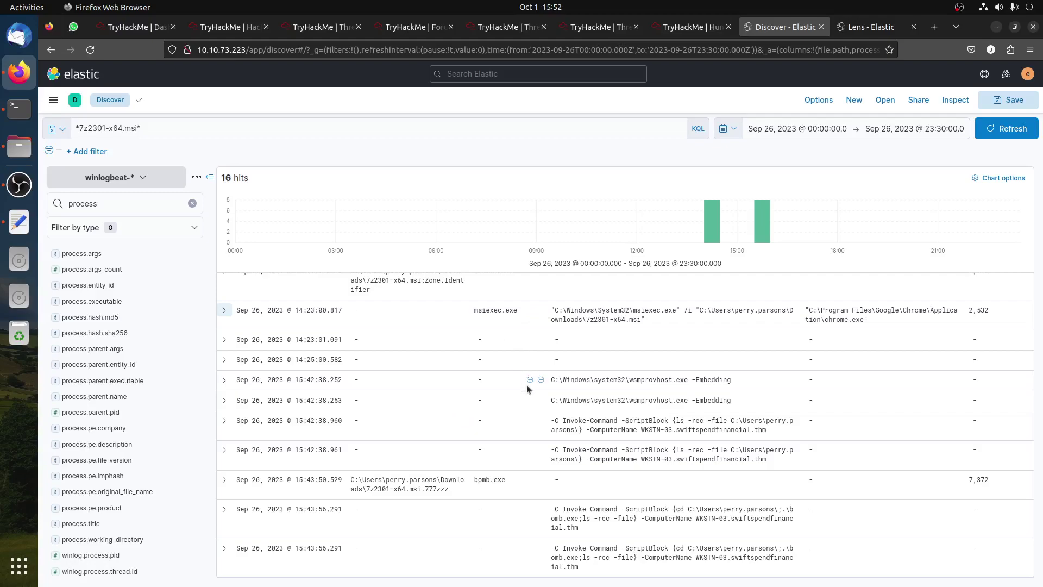
{"action": "left_click", "coordinate": [224, 479]}
{"action": "scroll", "coordinate": [453, 463], "scroll_direction": "down", "scroll_amount": 12}
{"action": "scroll", "coordinate": [457, 465], "scroll_direction": "down", "scroll_amount": 5}
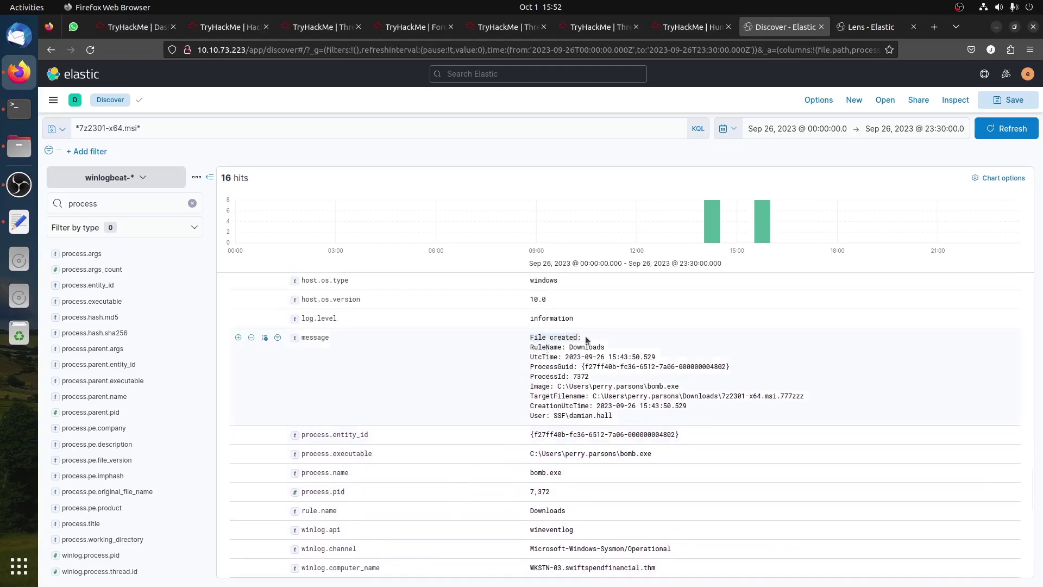
{"action": "left_click_drag", "start_coordinate": [680, 387], "coordinate": [641, 385]}
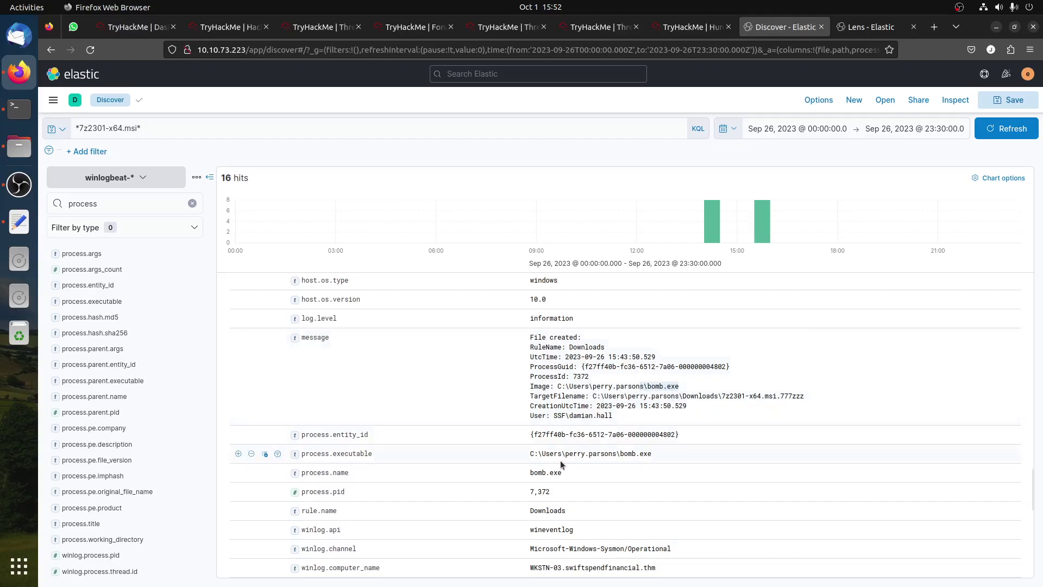
{"action": "left_click_drag", "start_coordinate": [562, 454], "coordinate": [611, 452]}
{"action": "scroll", "coordinate": [610, 452], "scroll_direction": "up", "scroll_amount": 10}
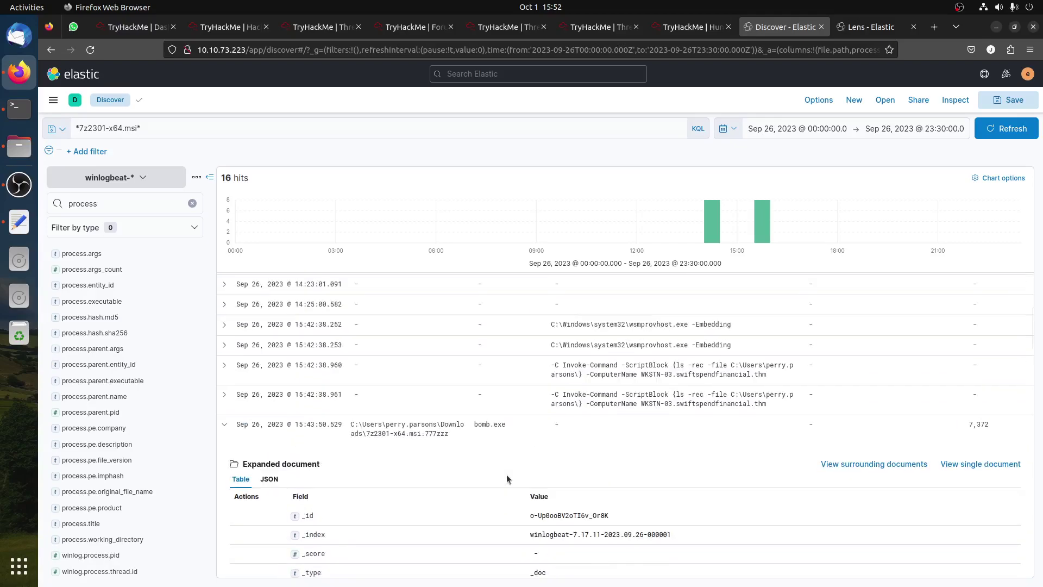
Copy winlog.event_id: (1 OR 3) from the text editor notes and run it as the Discover query in Firefox.
{"action": "left_click", "coordinate": [19, 221]}
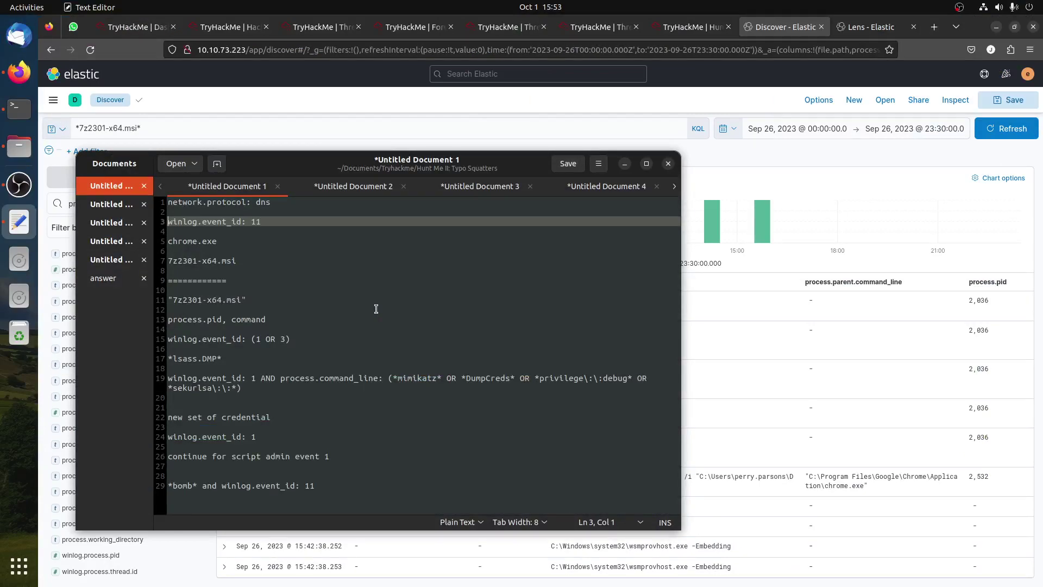
{"action": "triple_click", "coordinate": [212, 338]}
{"action": "right_click", "coordinate": [214, 339]}
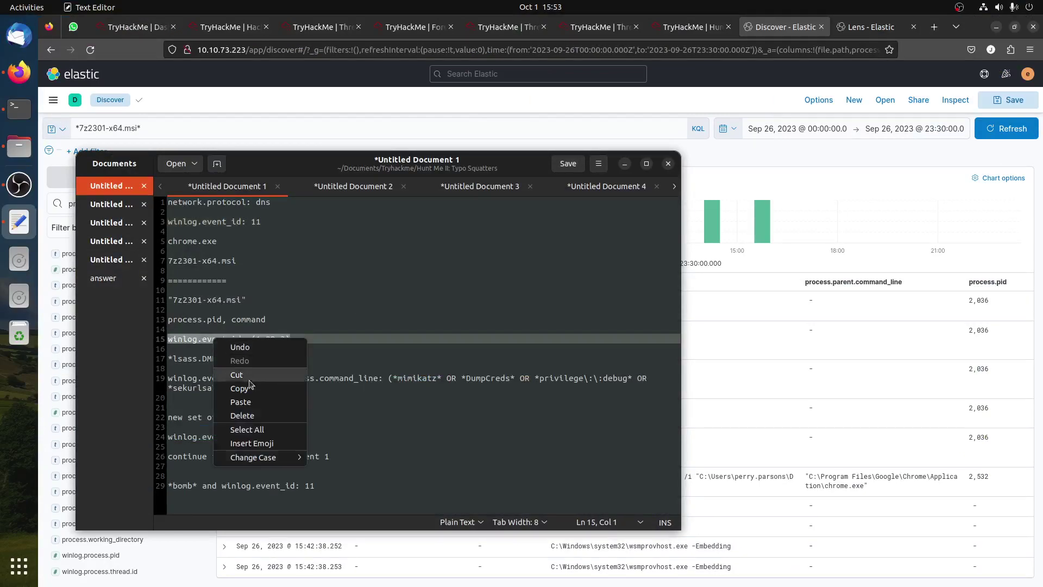
{"action": "left_click", "coordinate": [254, 389]}
{"action": "left_click", "coordinate": [335, 127]}
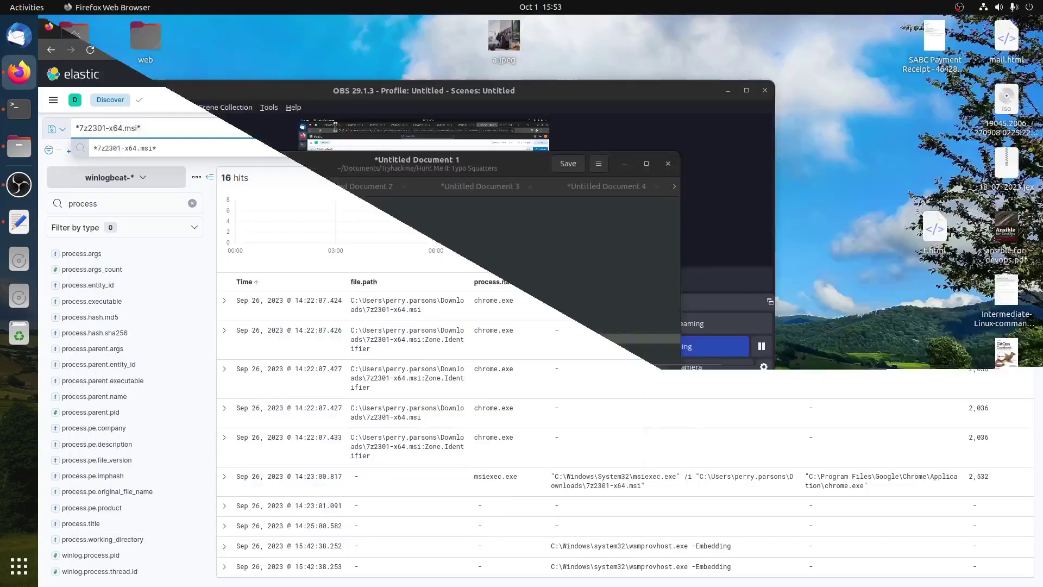
{"action": "key", "text": "ctrl+a"}
{"action": "key", "text": "ctrl+v"}
{"action": "key", "text": "Return"}
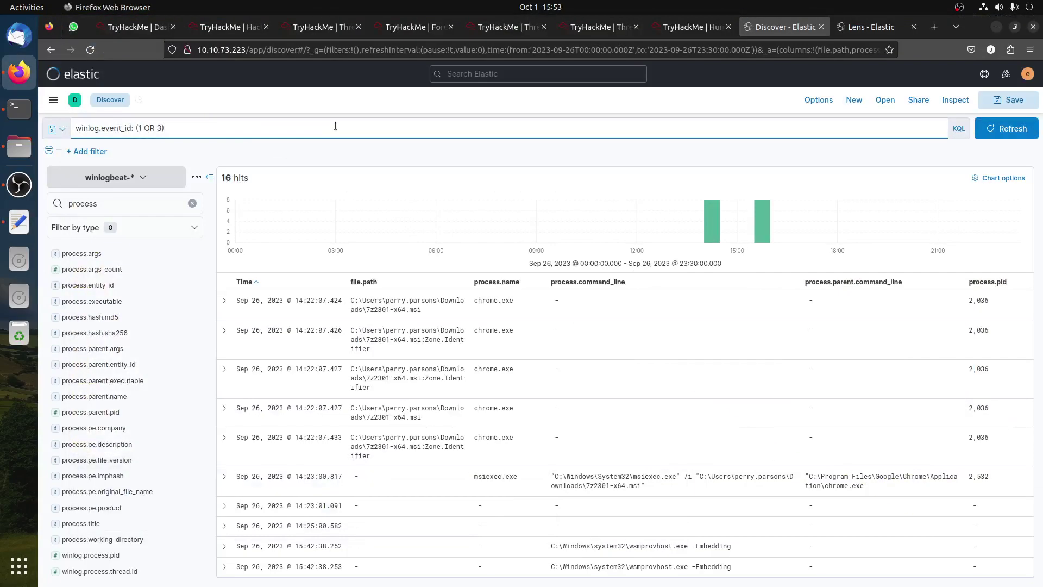
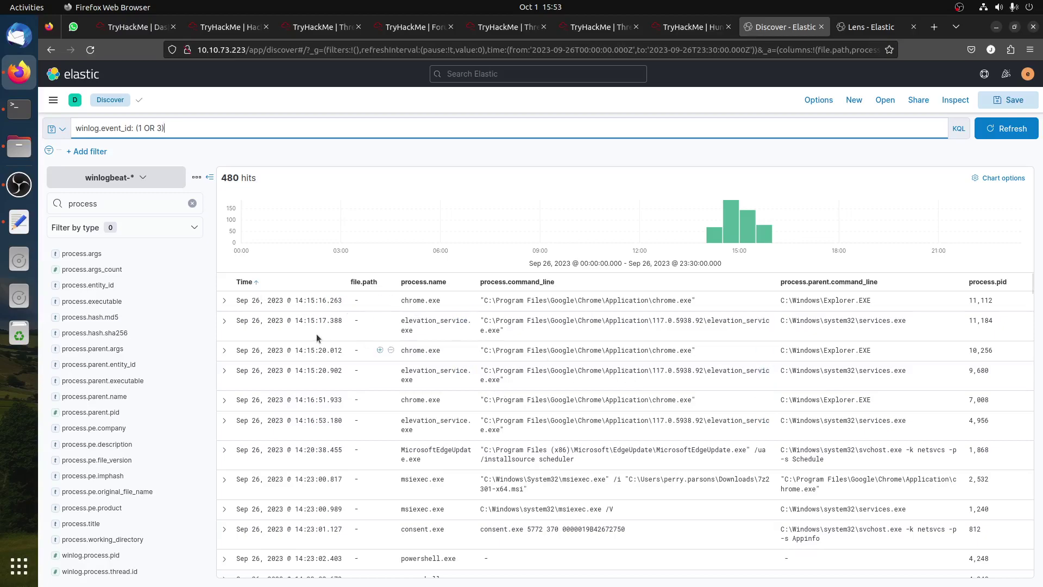
Trace the process events following msiexec.exe's run of 7z2301-x64.msi and reread the question about the downloaded remote file.
{"action": "left_click", "coordinate": [256, 283]}
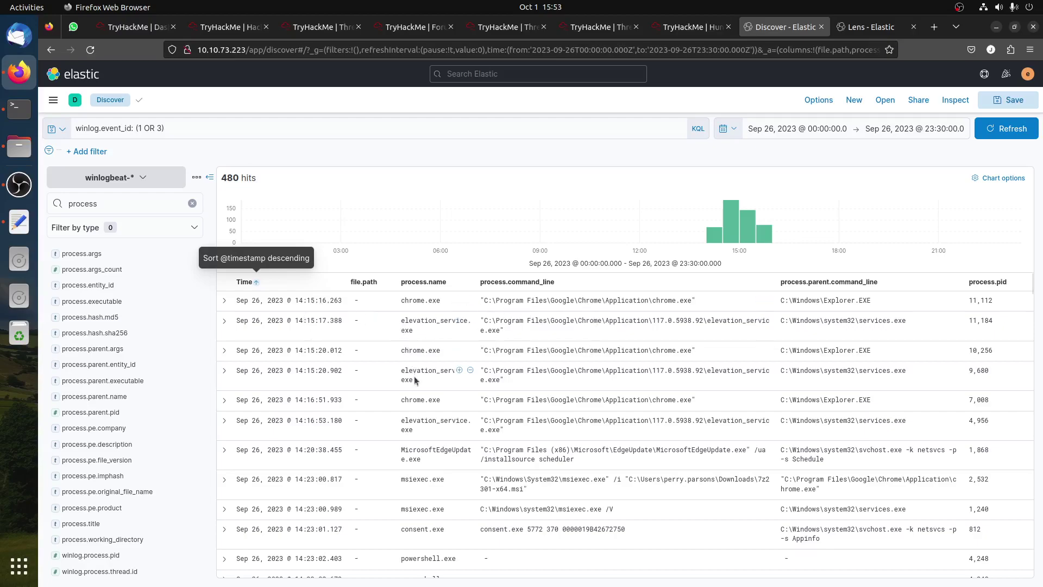
{"action": "scroll", "coordinate": [418, 380], "scroll_direction": "down", "scroll_amount": 2}
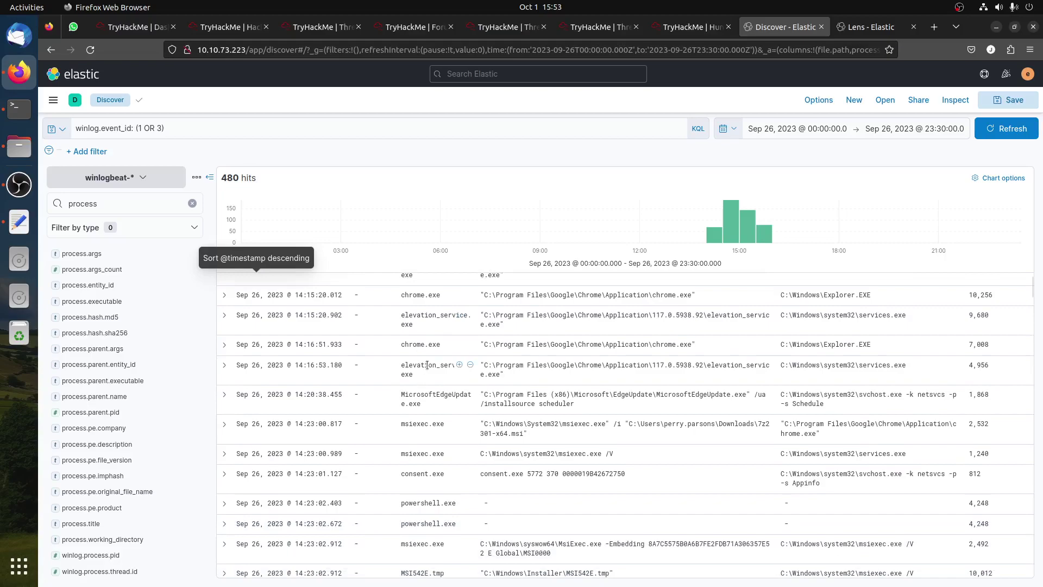
{"action": "left_click_drag", "start_coordinate": [401, 425], "coordinate": [445, 425]}
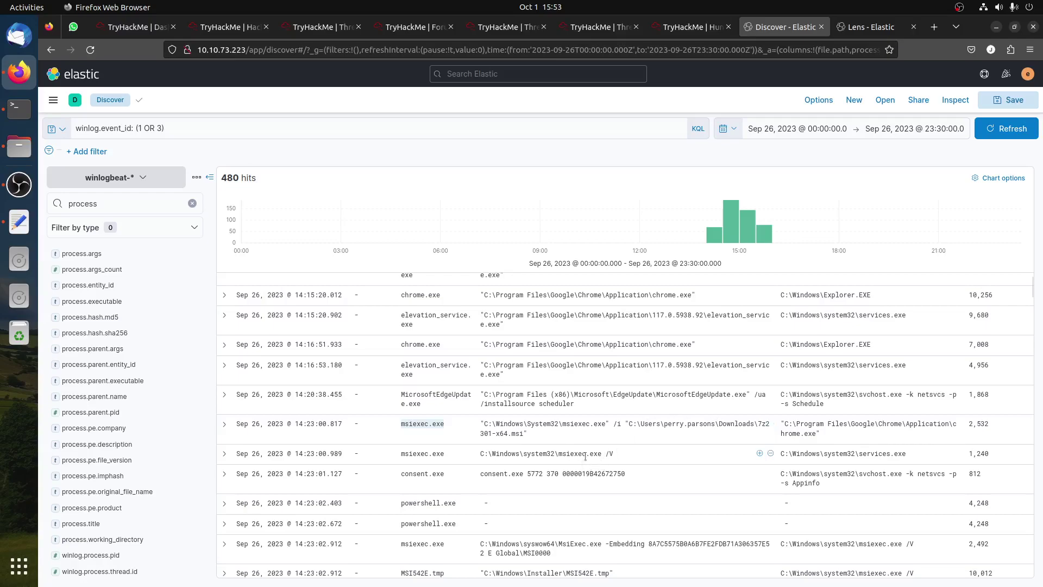
{"action": "left_click_drag", "start_coordinate": [906, 455], "coordinate": [780, 455]}
{"action": "key", "text": "ctrl+Page_Up"}
{"action": "scroll", "coordinate": [474, 322], "scroll_direction": "down", "scroll_amount": 2}
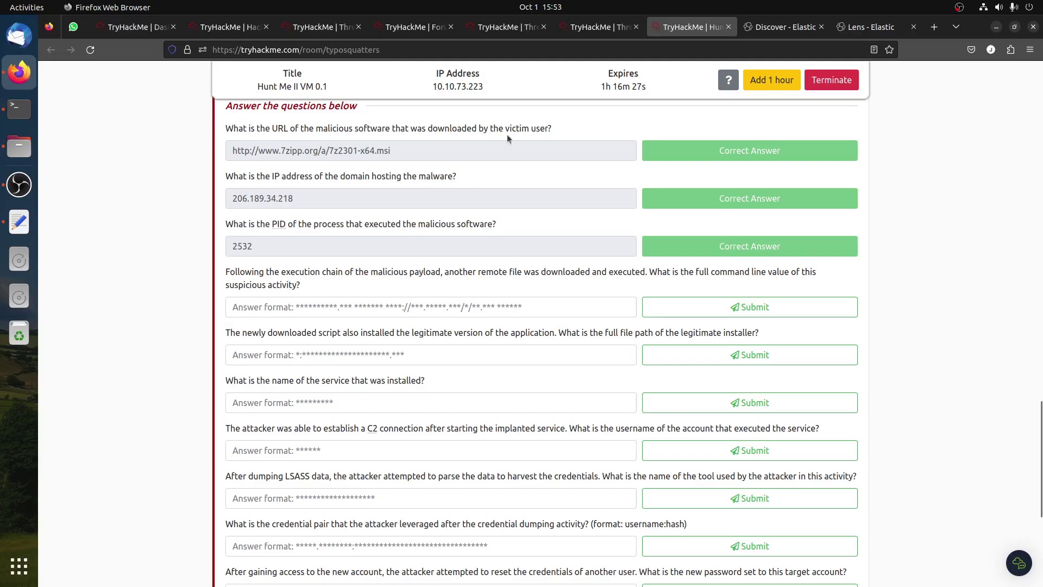
{"action": "left_click", "coordinate": [760, 27]}
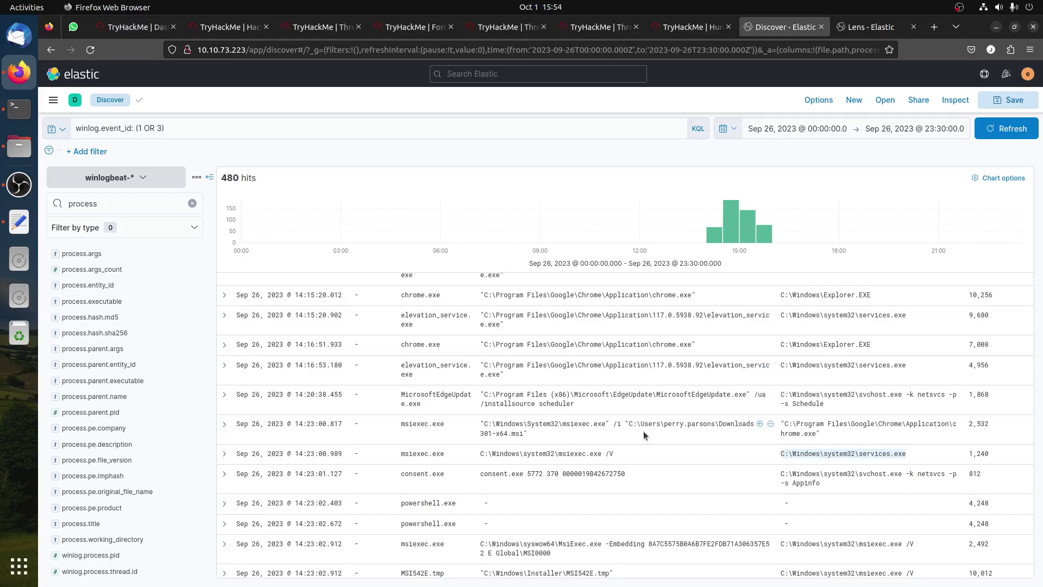
{"action": "scroll", "coordinate": [644, 432], "scroll_direction": "down", "scroll_amount": 2}
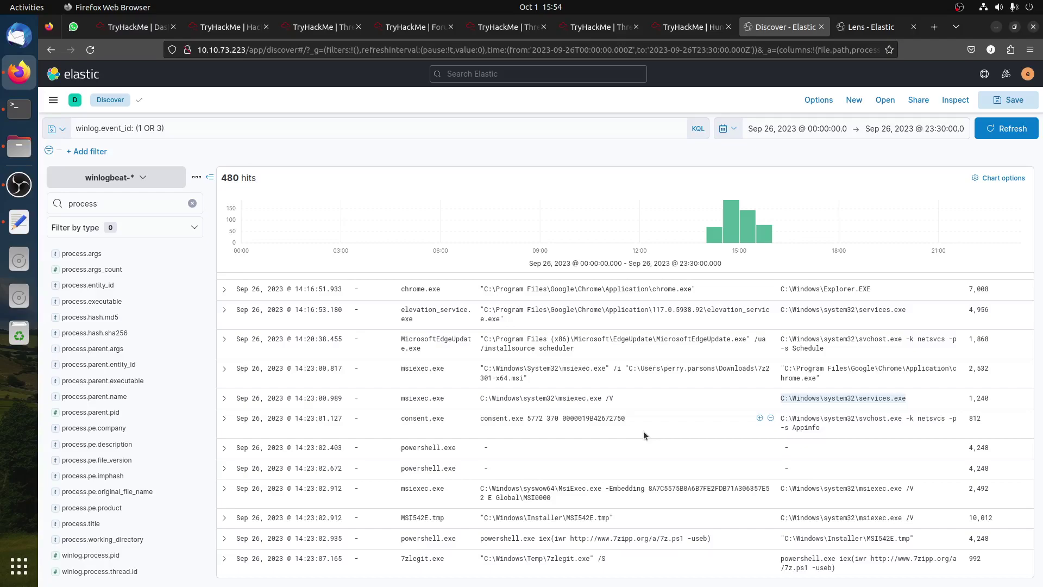
{"action": "scroll", "coordinate": [644, 432], "scroll_direction": "down", "scroll_amount": 4}
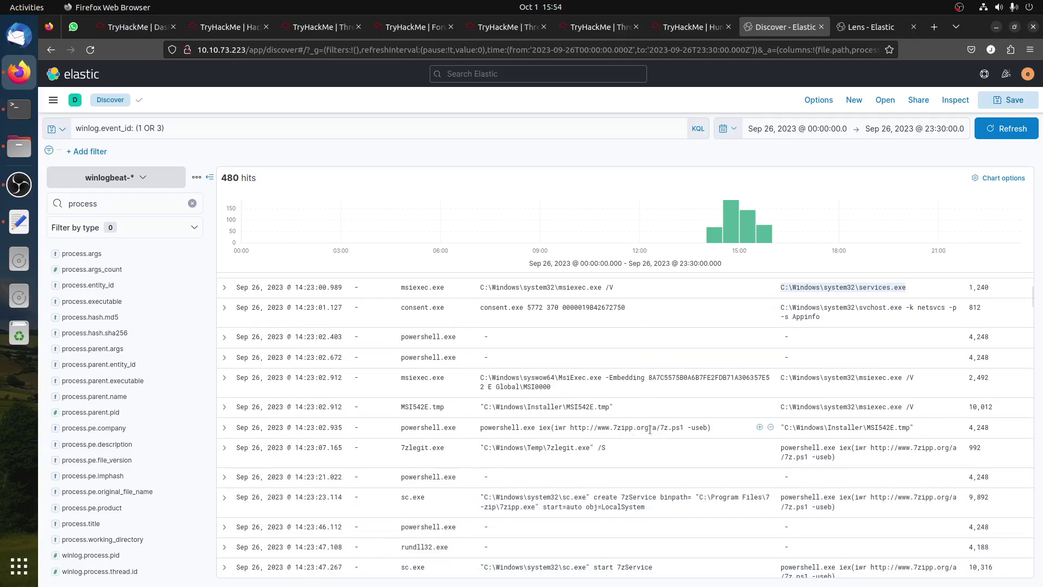
Expand the powershell.exe event that fetches 7z.ps1, open its full message, and compare its CommandLine with the question's answer format.
{"action": "left_click", "coordinate": [223, 429]}
{"action": "scroll", "coordinate": [535, 471], "scroll_direction": "down", "scroll_amount": 5}
{"action": "scroll", "coordinate": [535, 471], "scroll_direction": "down", "scroll_amount": 6}
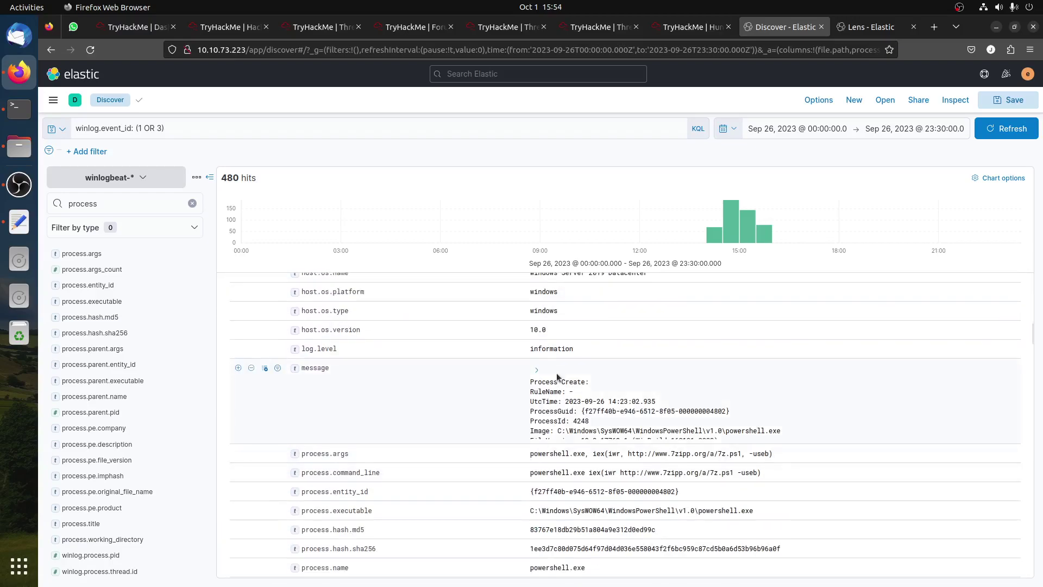
{"action": "left_click", "coordinate": [536, 370]}
{"action": "scroll", "coordinate": [543, 381], "scroll_direction": "down", "scroll_amount": 5}
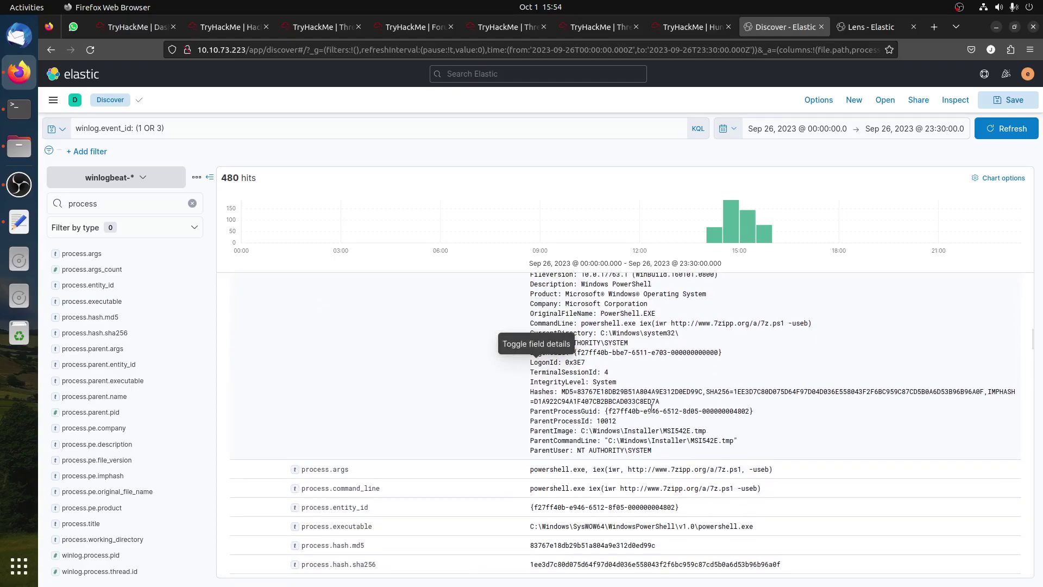
{"action": "scroll", "coordinate": [651, 408], "scroll_direction": "up", "scroll_amount": 3}
{"action": "left_click_drag", "start_coordinate": [531, 433], "coordinate": [833, 429]}
{"action": "left_click", "coordinate": [698, 28]}
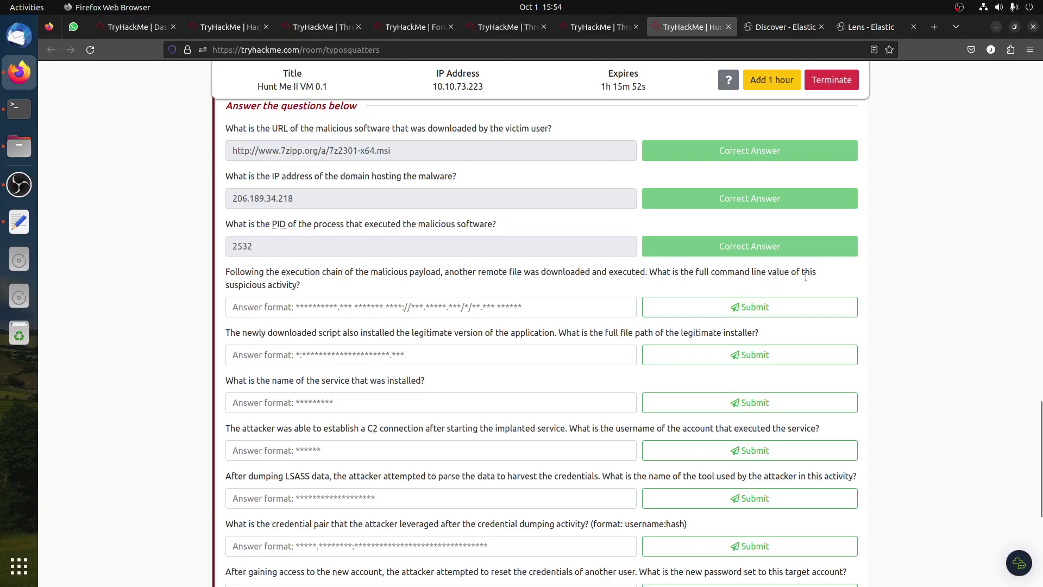
{"action": "left_click", "coordinate": [768, 31]}
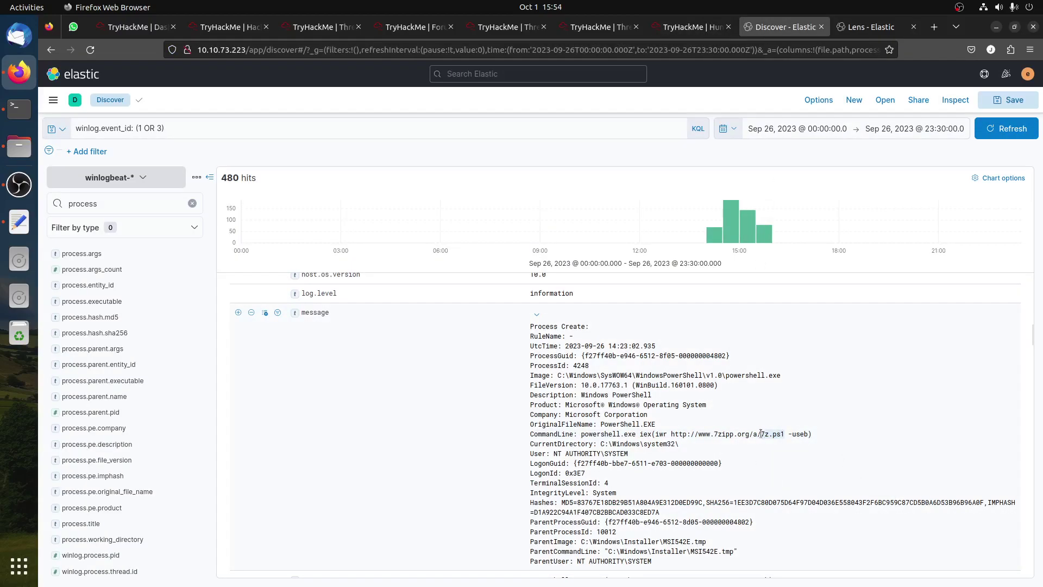
{"action": "left_click", "coordinate": [870, 27]}
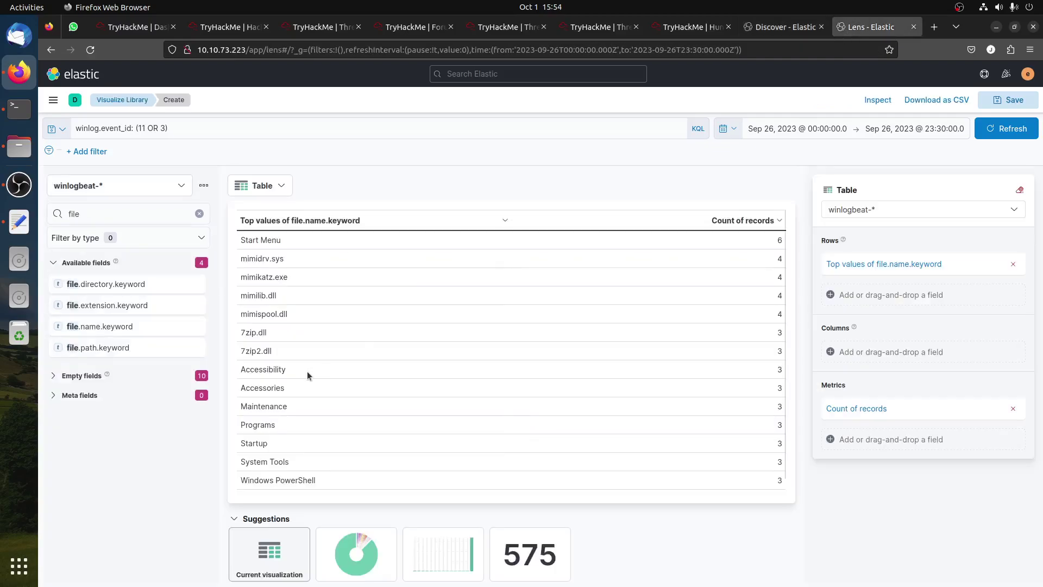
{"action": "left_click", "coordinate": [783, 26]}
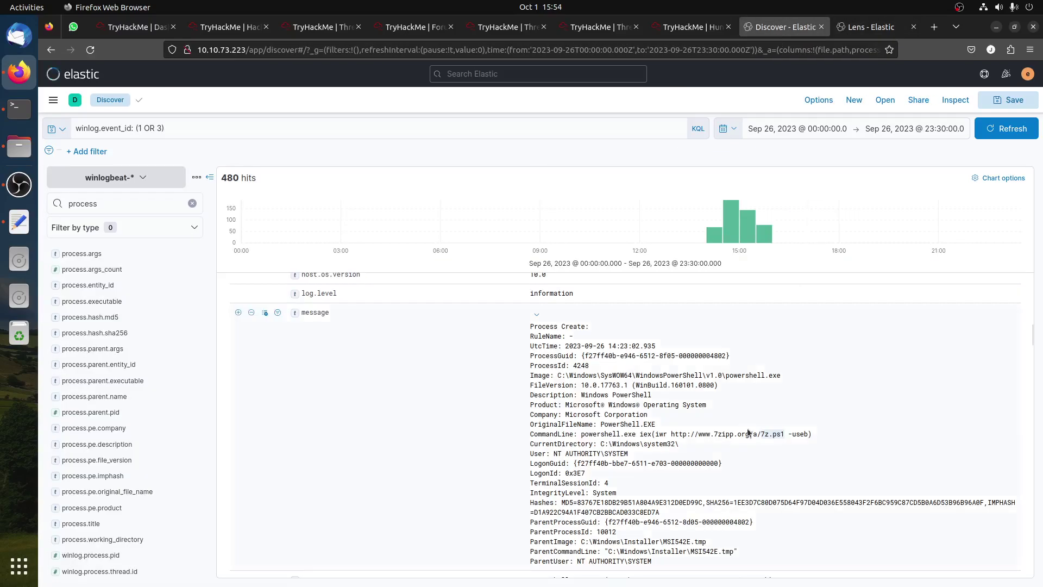
{"action": "left_click_drag", "start_coordinate": [580, 435], "coordinate": [814, 434]}
{"action": "right_click", "coordinate": [796, 432]}
{"action": "left_click", "coordinate": [804, 440]}
{"action": "scroll", "coordinate": [344, 389], "scroll_direction": "up", "scroll_amount": 15}
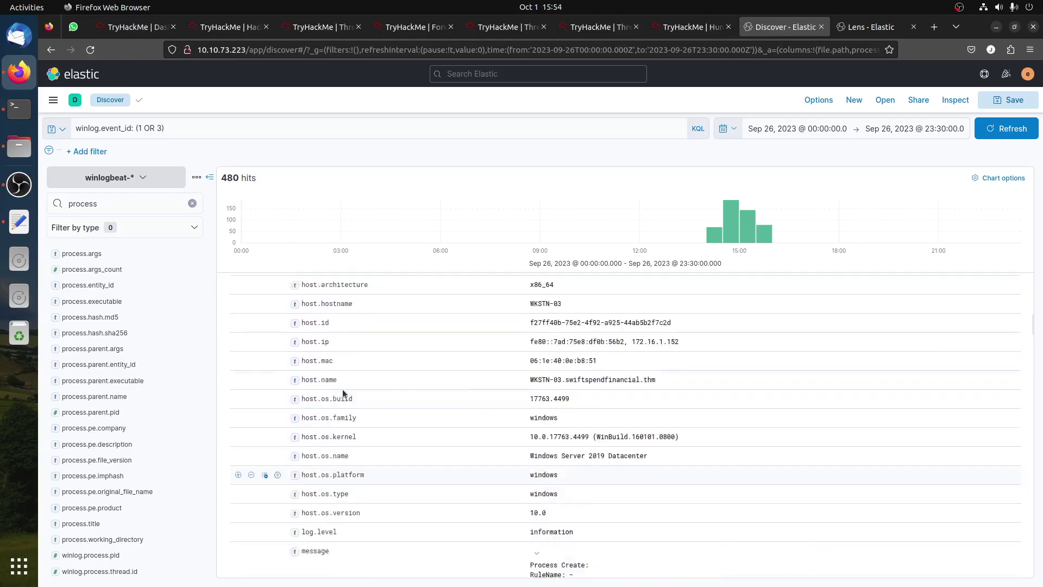
{"action": "scroll", "coordinate": [237, 315], "scroll_direction": "up", "scroll_amount": 3}
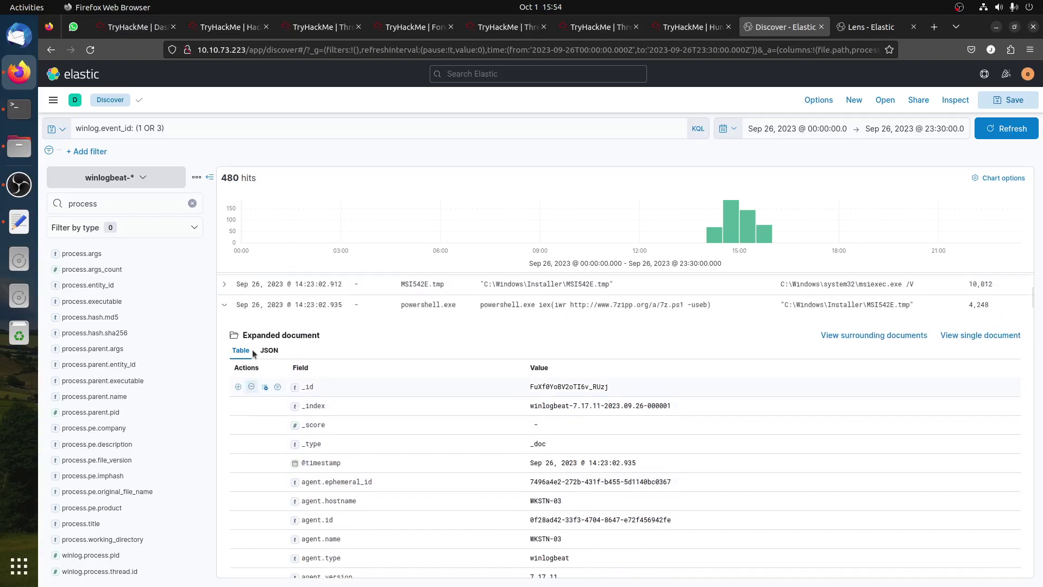
{"action": "left_click", "coordinate": [223, 327]}
{"action": "scroll", "coordinate": [519, 390], "scroll_direction": "up", "scroll_amount": 2}
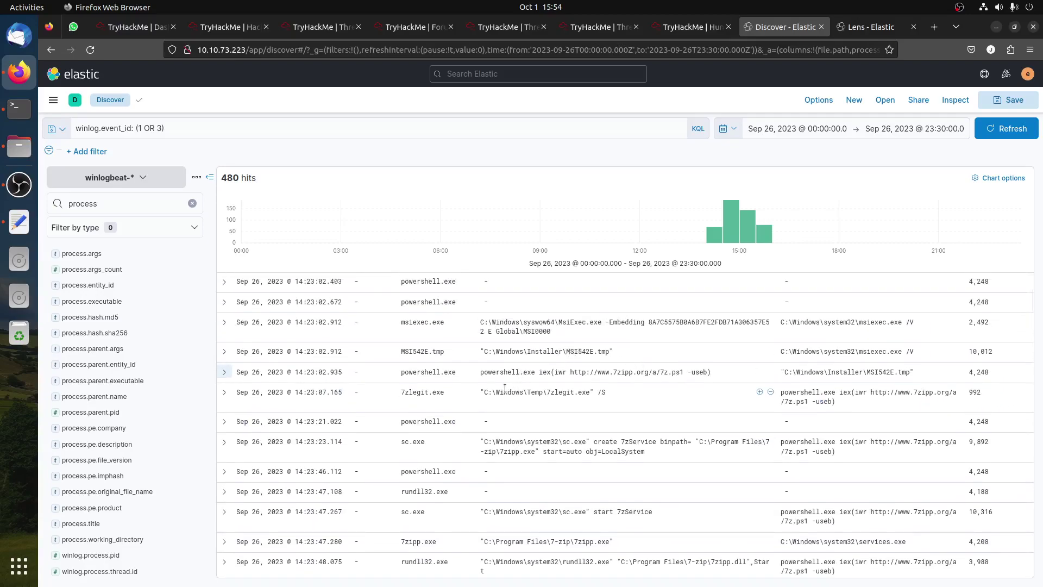
{"action": "left_click_drag", "start_coordinate": [402, 322], "coordinate": [444, 322]}
{"action": "left_click", "coordinate": [671, 27]}
{"action": "left_click", "coordinate": [326, 310]}
{"action": "key", "text": "ctrl+v"}
{"action": "left_click", "coordinate": [701, 314]}
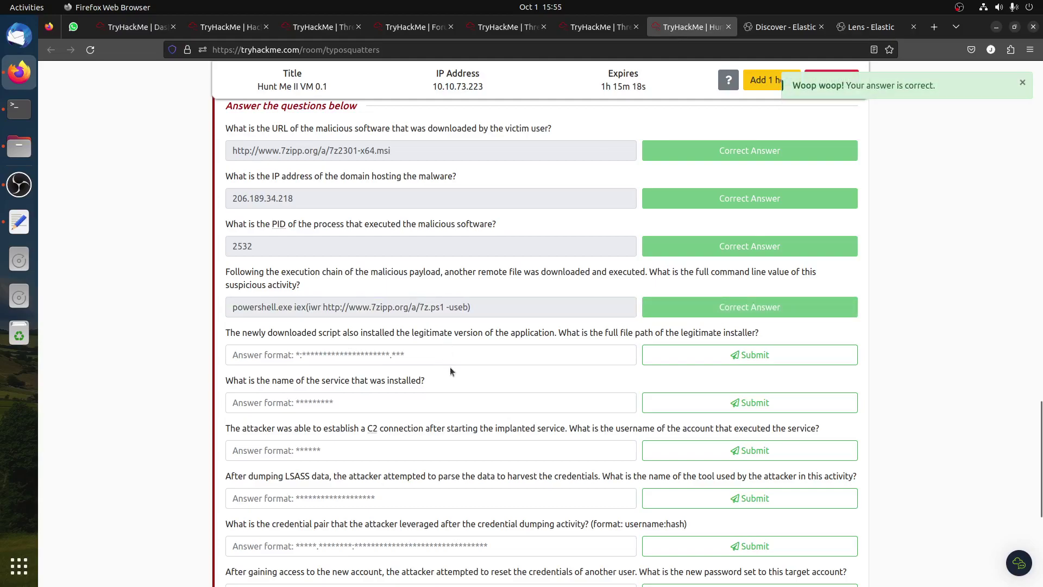
Return to Discover and expand the 7zlegit.exe event and its full message to examine the legitimate installer's path.
{"action": "left_click", "coordinate": [782, 26]}
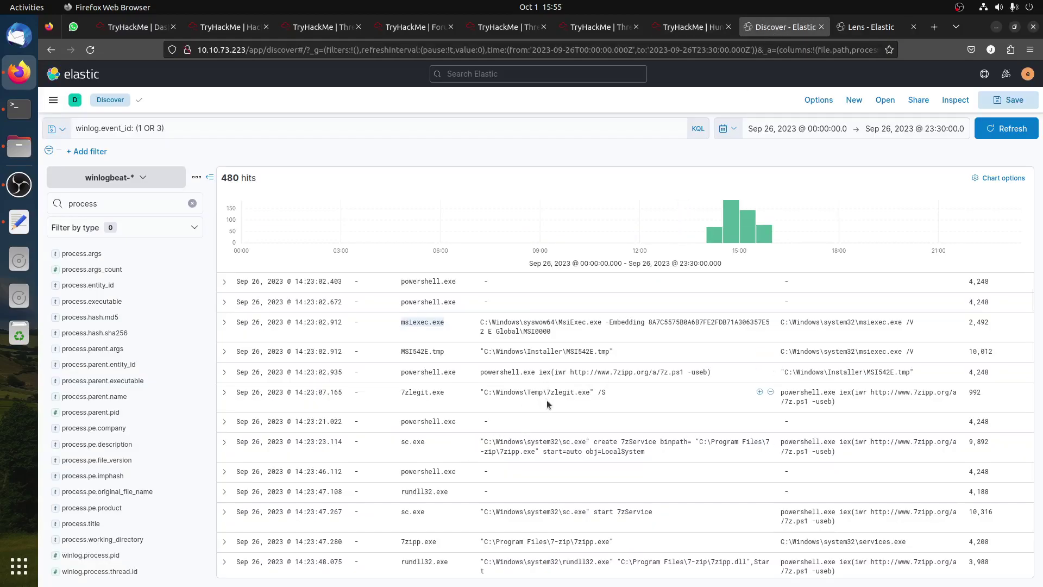
{"action": "left_click", "coordinate": [224, 371]}
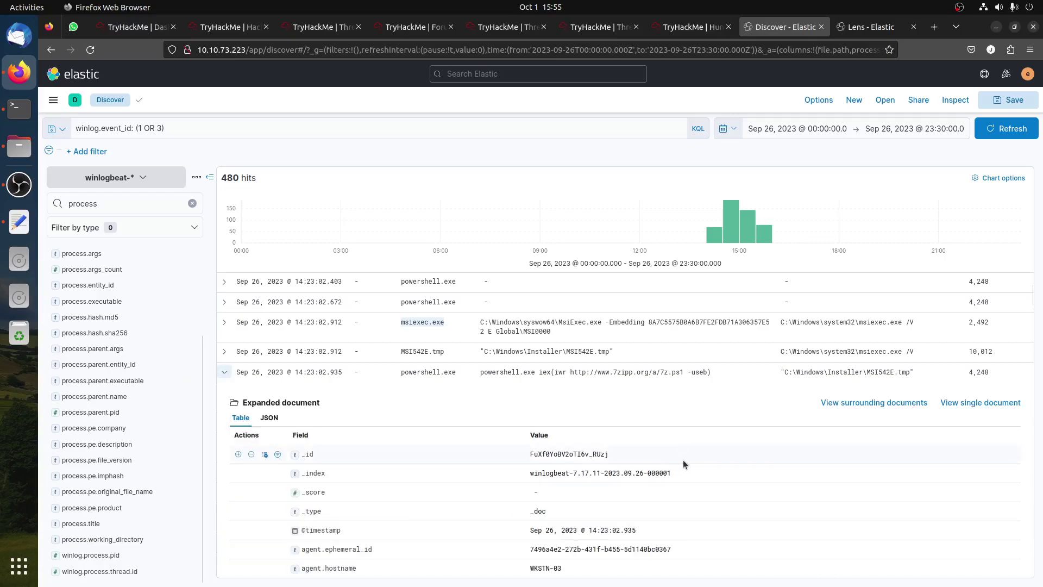
{"action": "left_click", "coordinate": [224, 372]}
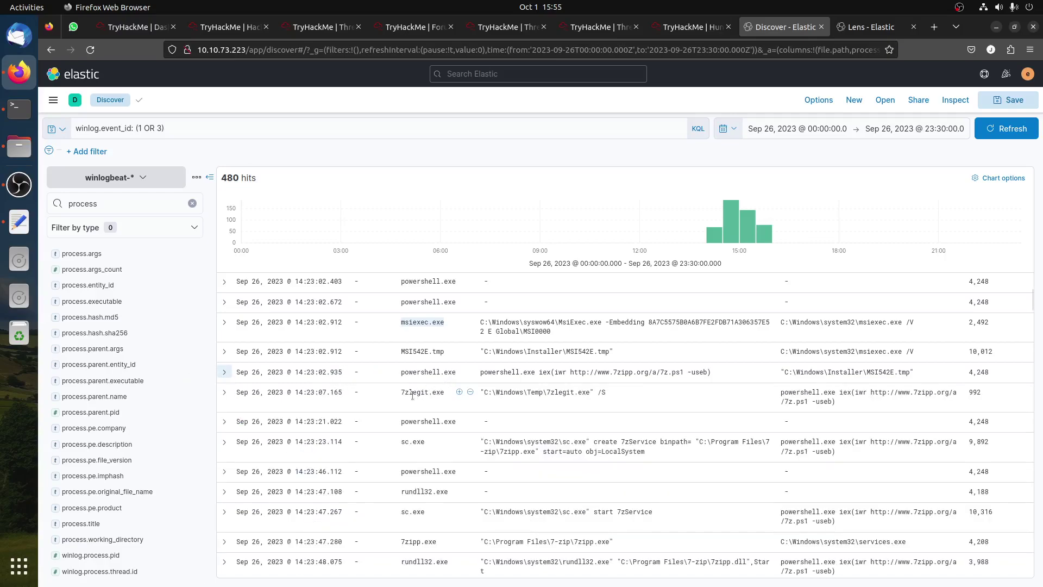
{"action": "left_click_drag", "start_coordinate": [402, 392], "coordinate": [447, 396]}
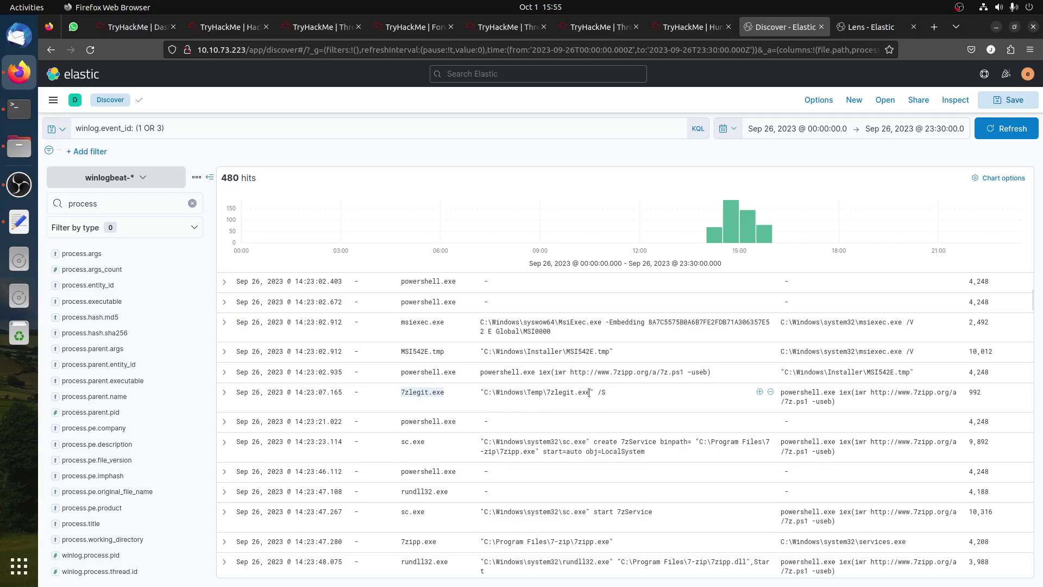
{"action": "left_click", "coordinate": [225, 393]}
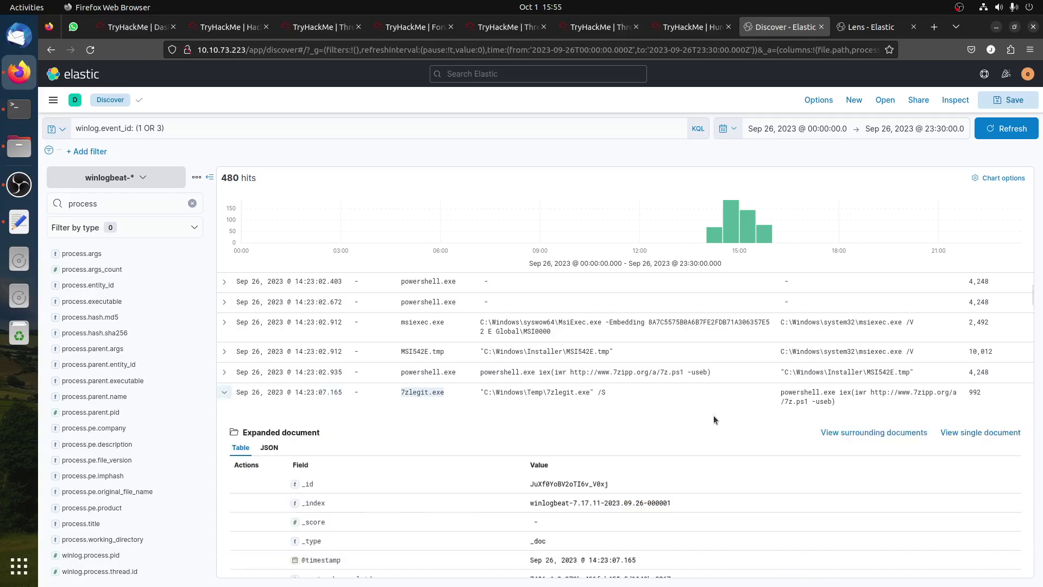
{"action": "scroll", "coordinate": [713, 415], "scroll_direction": "down", "scroll_amount": 4}
{"action": "scroll", "coordinate": [715, 416], "scroll_direction": "down", "scroll_amount": 4}
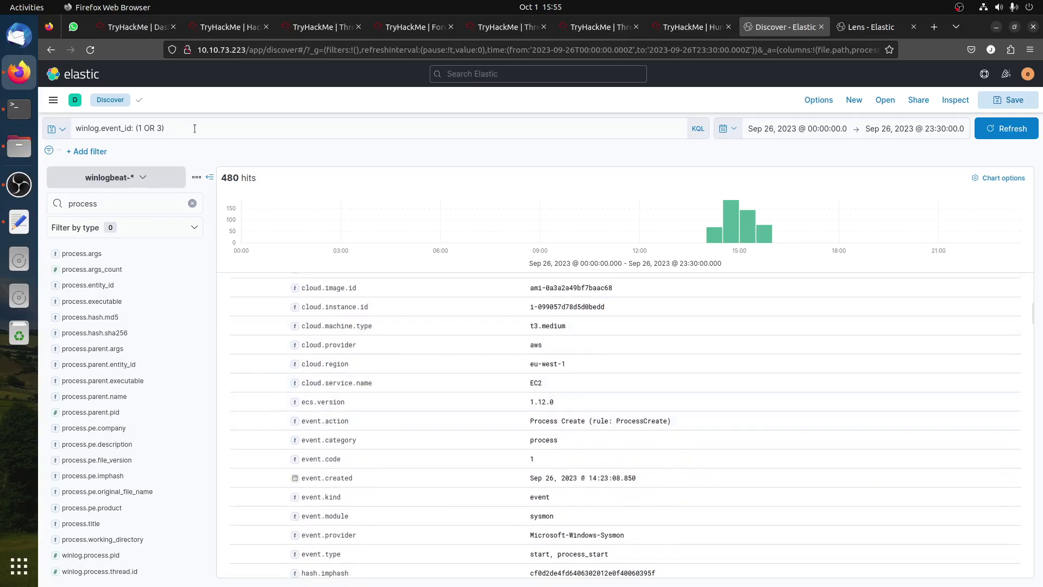
{"action": "scroll", "coordinate": [742, 402], "scroll_direction": "down", "scroll_amount": 10}
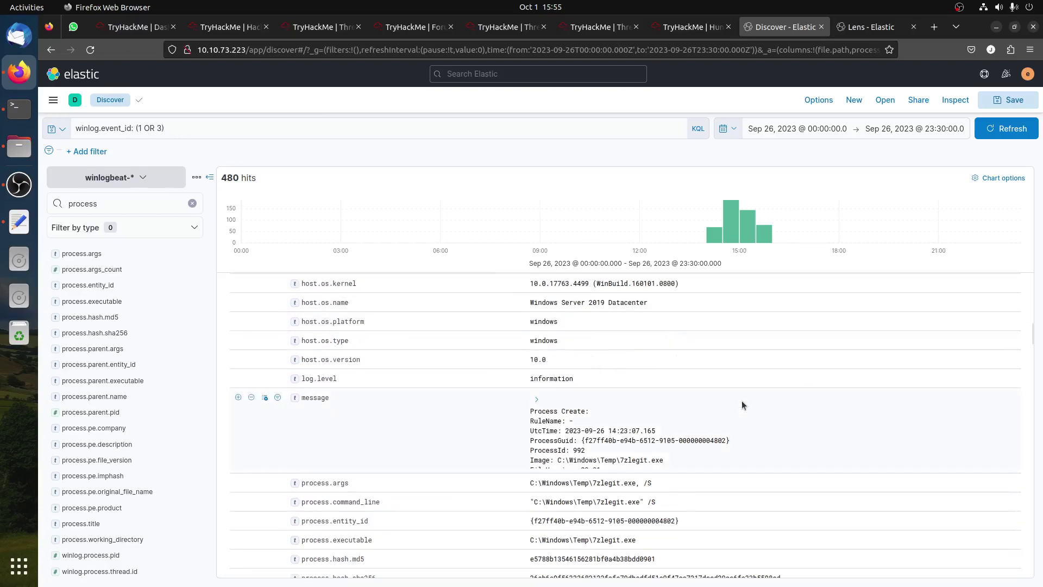
{"action": "scroll", "coordinate": [742, 400], "scroll_direction": "up", "scroll_amount": 3}
{"action": "left_click", "coordinate": [537, 343]}
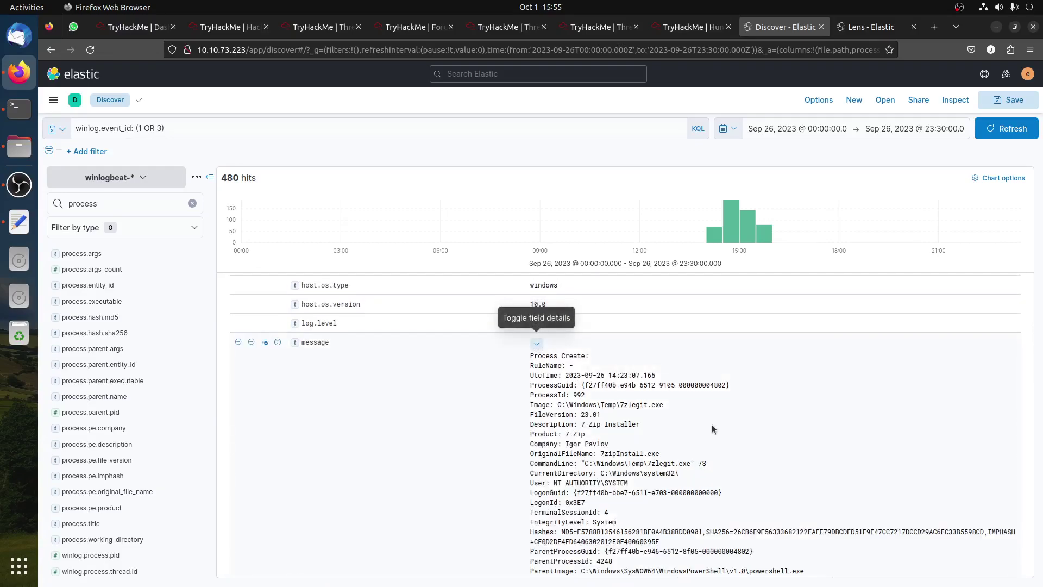
Check the legitimate installer question, then copy the path C:\Windows\Temp\7zlegit.exe from the event message's CommandLine.
{"action": "scroll", "coordinate": [713, 429], "scroll_direction": "down", "scroll_amount": 1}
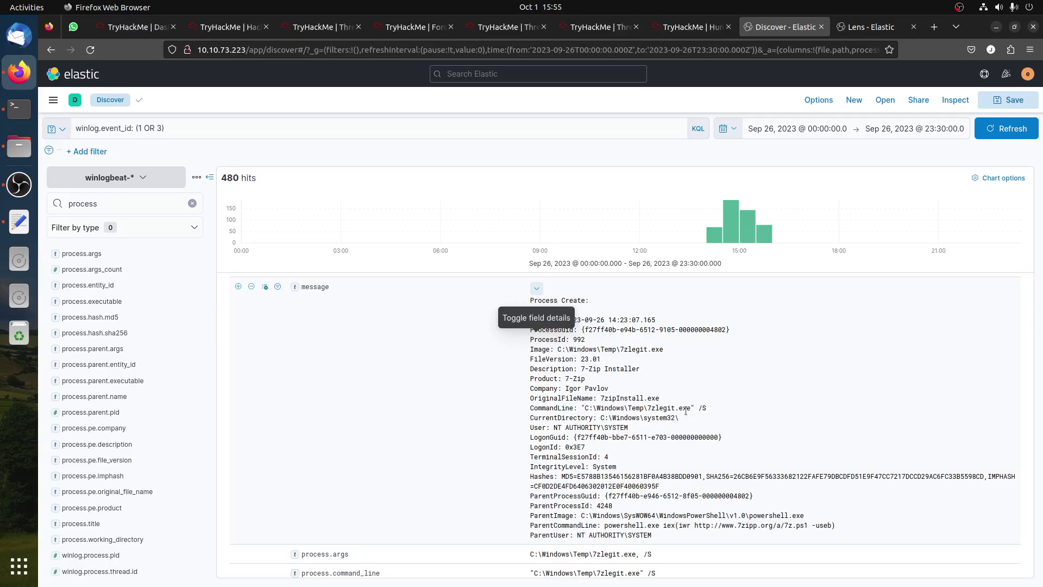
{"action": "left_click", "coordinate": [690, 27]}
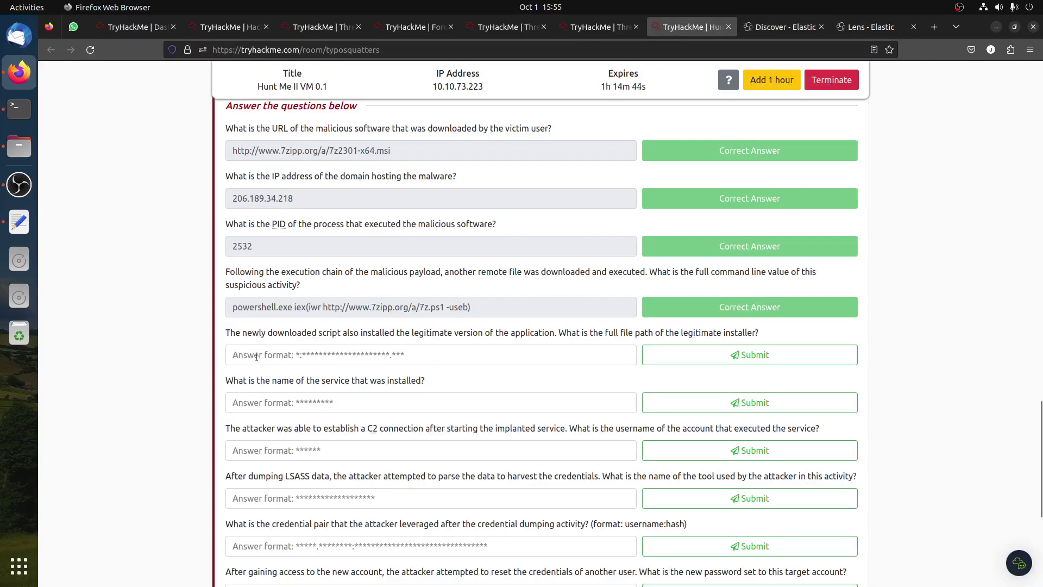
{"action": "left_click_drag", "start_coordinate": [550, 332], "coordinate": [811, 340]}
{"action": "left_click", "coordinate": [786, 28]}
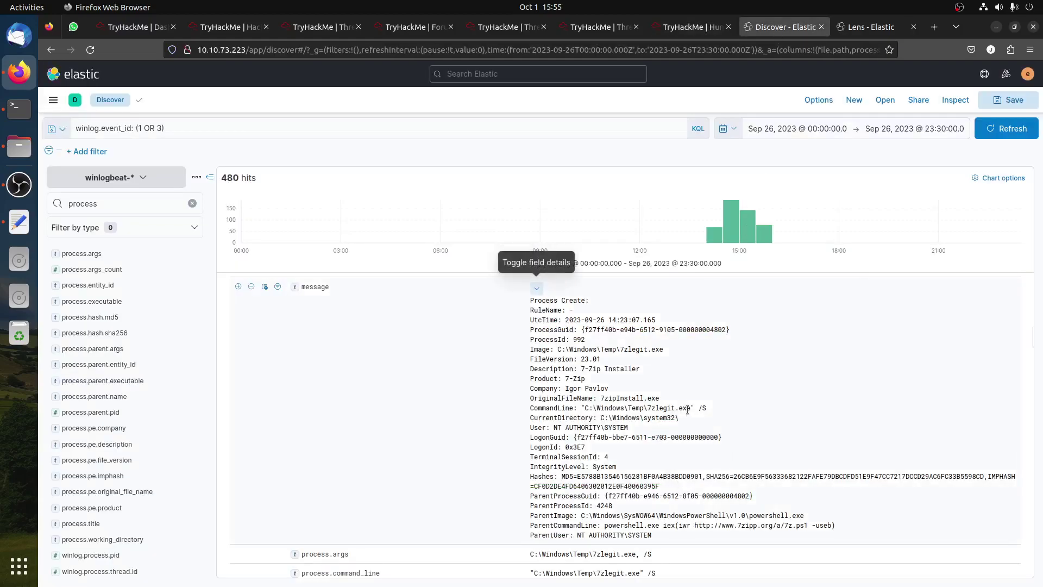
{"action": "left_click_drag", "start_coordinate": [690, 409], "coordinate": [584, 410]}
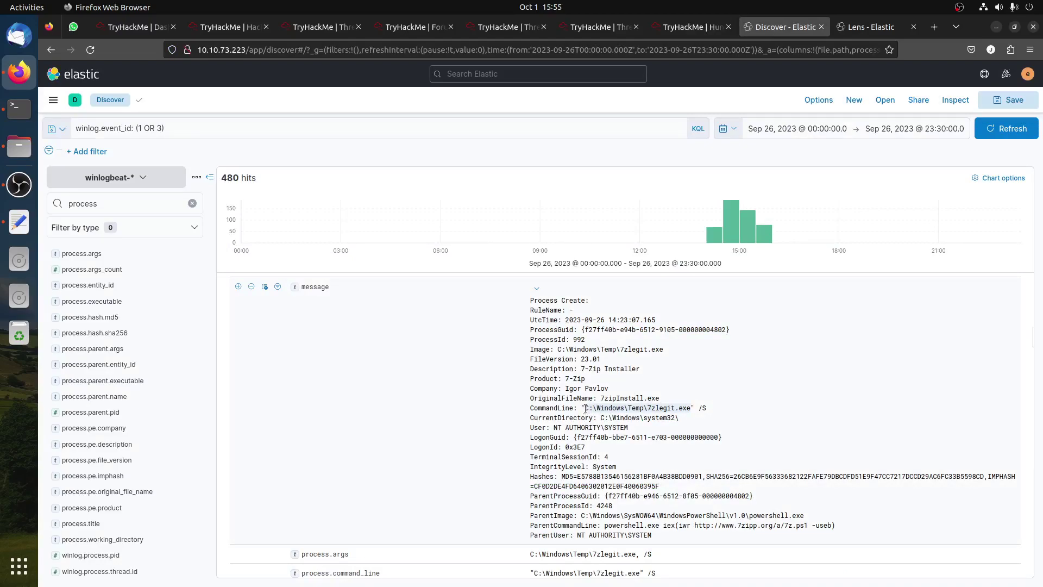
{"action": "right_click", "coordinate": [600, 402]}
{"action": "left_click", "coordinate": [630, 419]}
Submit C:\Windows\Temp\7zlegit.exe as the TryHackMe answer for the full file path of the legitimate installer.
{"action": "left_click", "coordinate": [695, 27]}
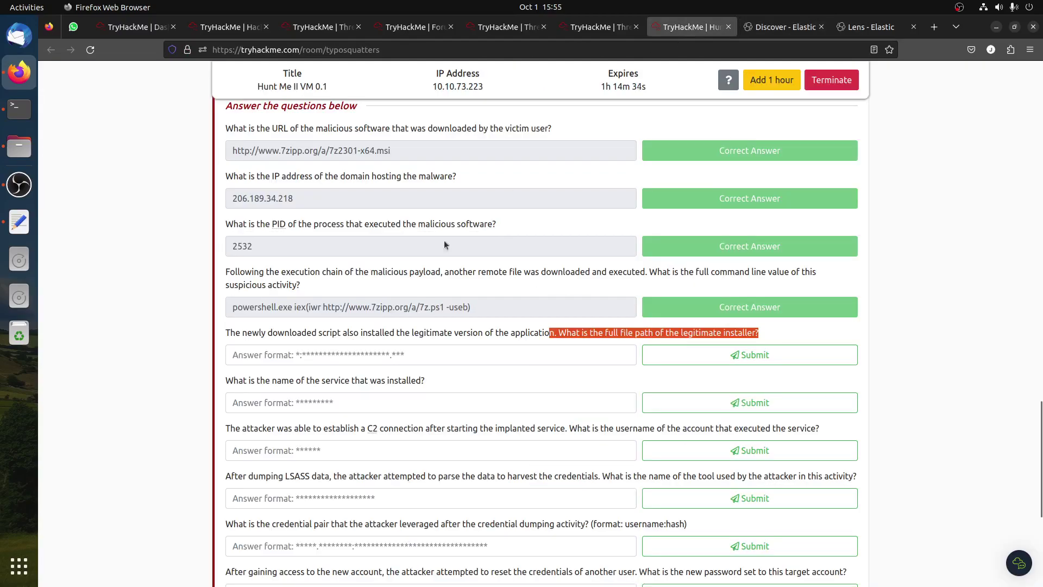
{"action": "left_click", "coordinate": [313, 356]}
{"action": "key", "text": "ctrl+v"}
{"action": "left_click", "coordinate": [699, 361]}
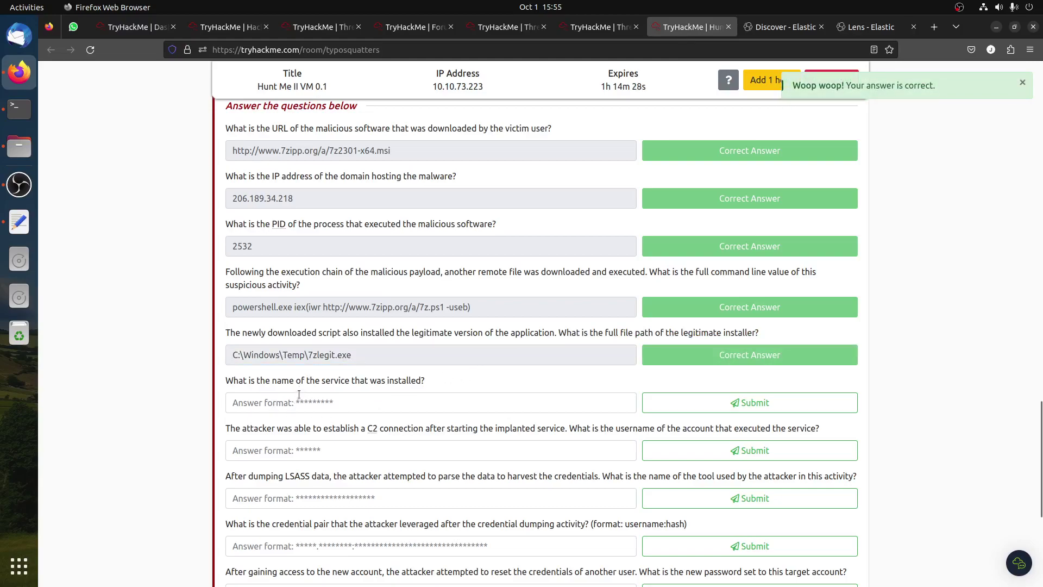
Return to Discover, open the documents surrounding the 7zlegit.exe event, and load 15 newer documents to review them.
{"action": "left_click", "coordinate": [780, 28]}
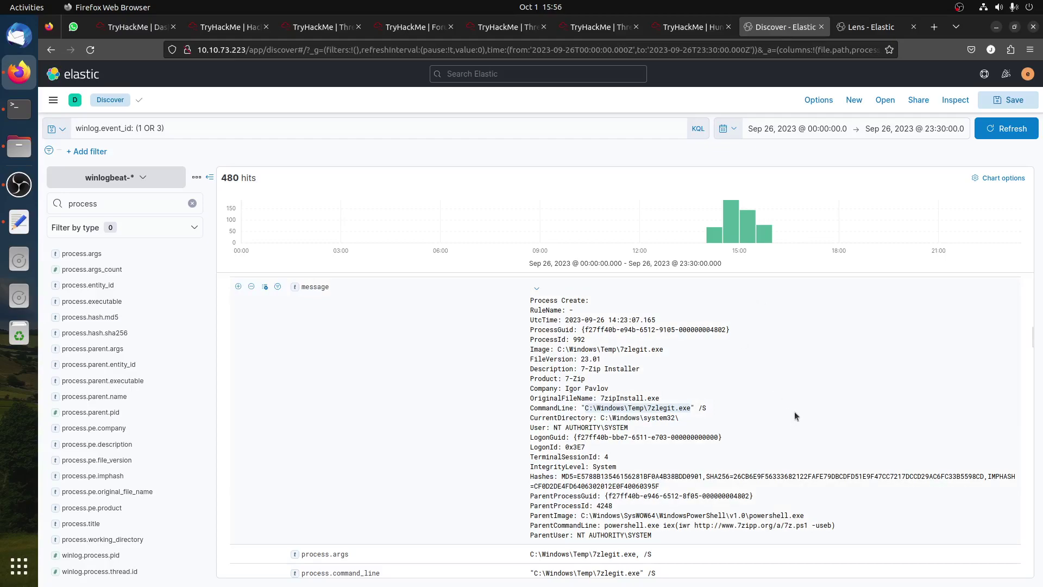
{"action": "scroll", "coordinate": [794, 413], "scroll_direction": "up", "scroll_amount": 10}
{"action": "scroll", "coordinate": [795, 418], "scroll_direction": "up", "scroll_amount": 10}
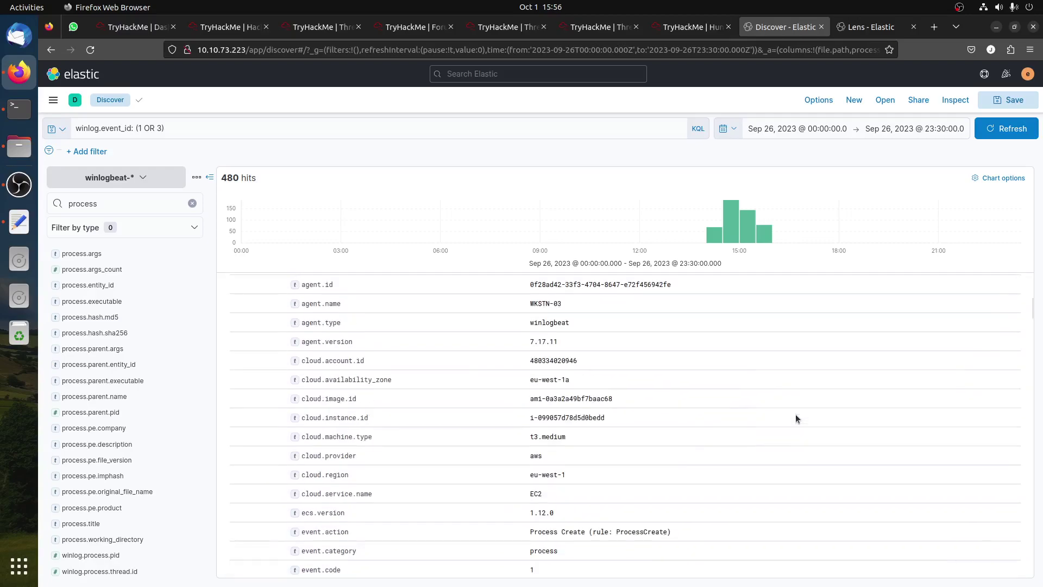
{"action": "left_click", "coordinate": [880, 322]}
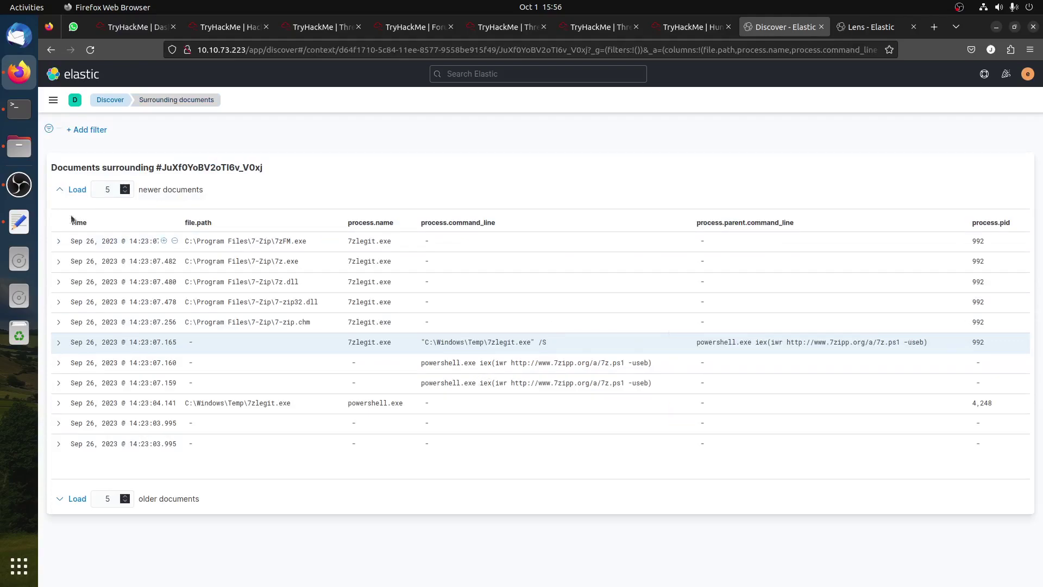
{"action": "left_click", "coordinate": [77, 191]}
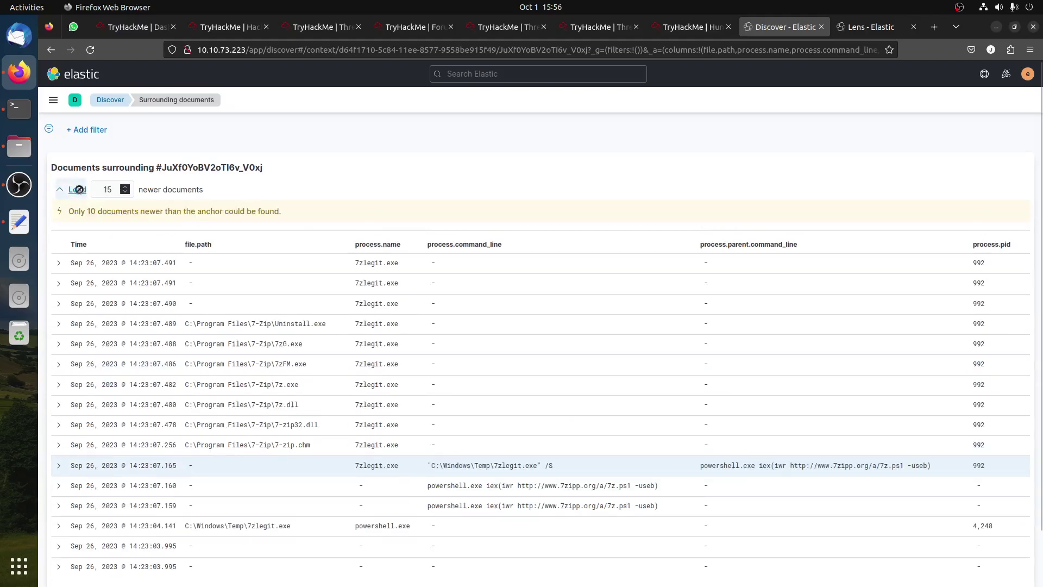
{"action": "scroll", "coordinate": [475, 361], "scroll_direction": "down", "scroll_amount": 2}
{"action": "scroll", "coordinate": [475, 362], "scroll_direction": "down", "scroll_amount": 1}
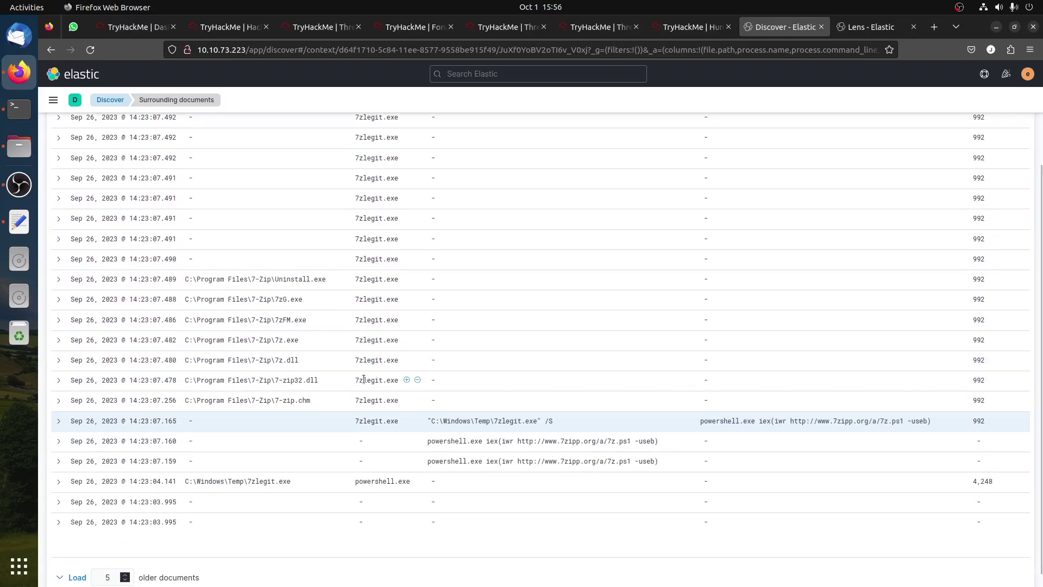
{"action": "scroll", "coordinate": [348, 380], "scroll_direction": "up", "scroll_amount": 4}
Expand the 7zlegit.exe event at 14:23:07.490, read the TargetObject in its full message, and collapse the event.
{"action": "left_click", "coordinate": [58, 382]}
{"action": "scroll", "coordinate": [487, 405], "scroll_direction": "down", "scroll_amount": 15}
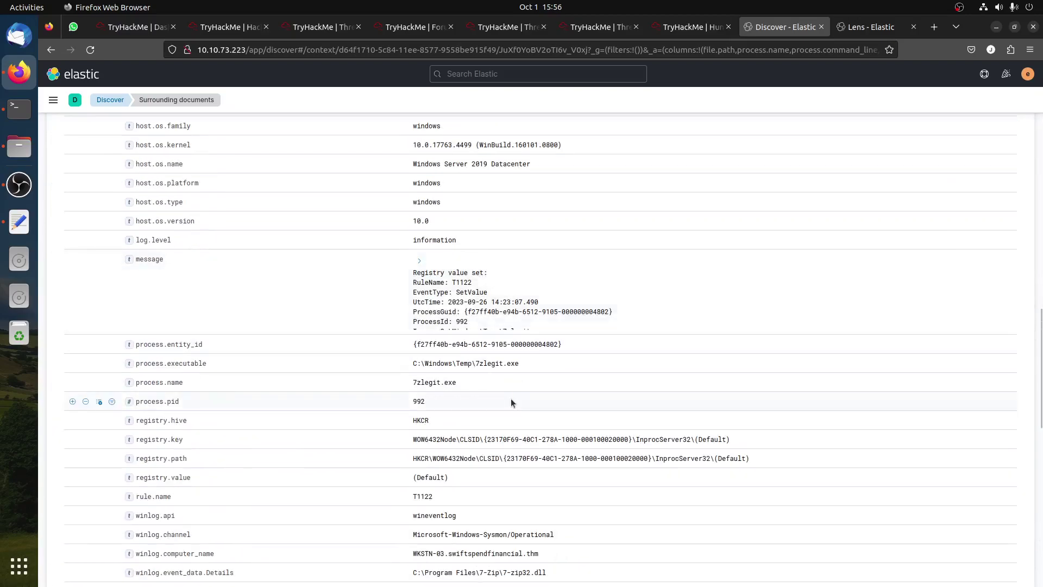
{"action": "scroll", "coordinate": [511, 402], "scroll_direction": "down", "scroll_amount": 2}
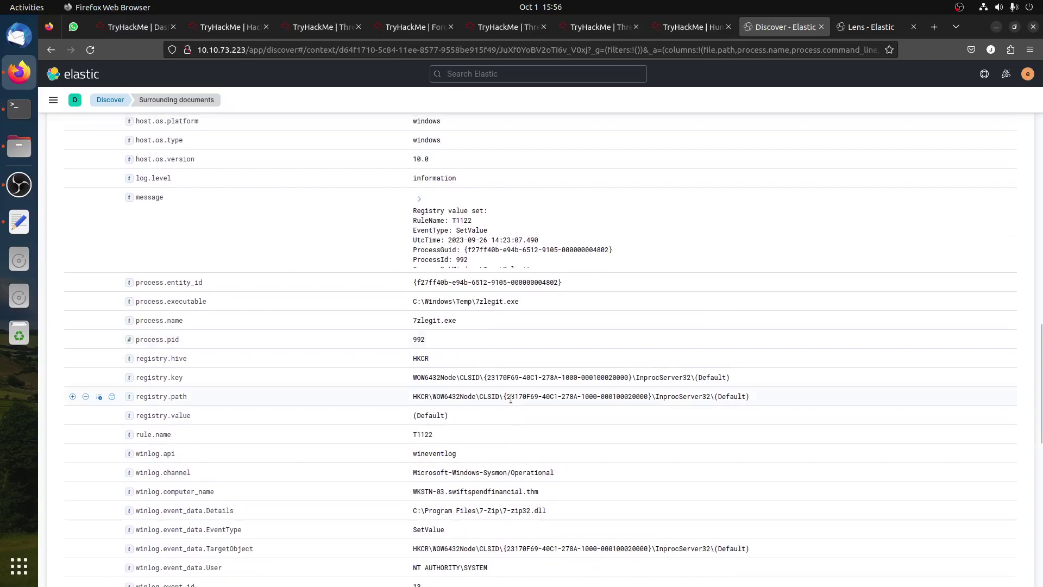
{"action": "scroll", "coordinate": [426, 326], "scroll_direction": "up", "scroll_amount": 4}
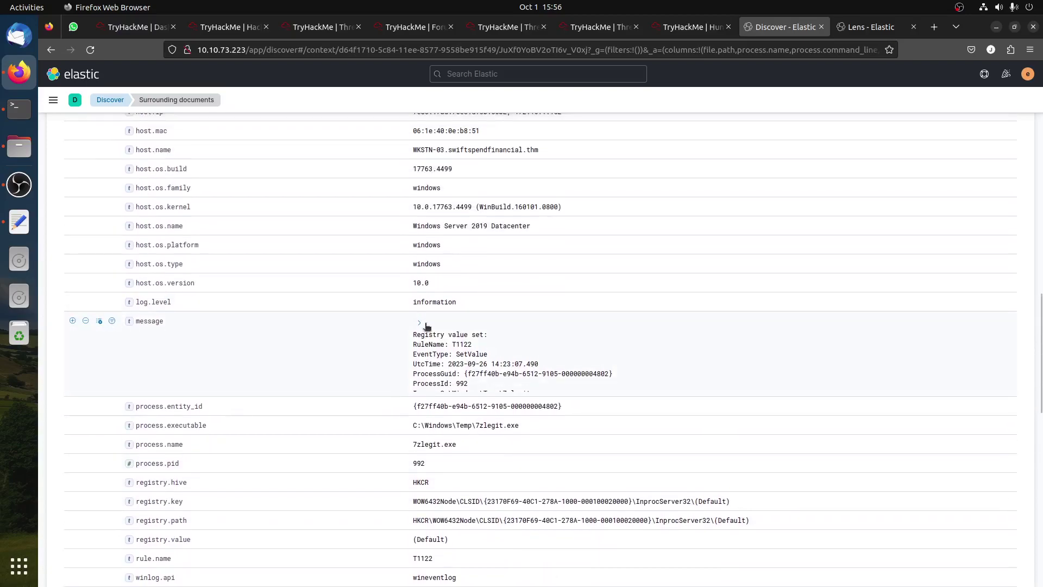
{"action": "left_click", "coordinate": [426, 325]}
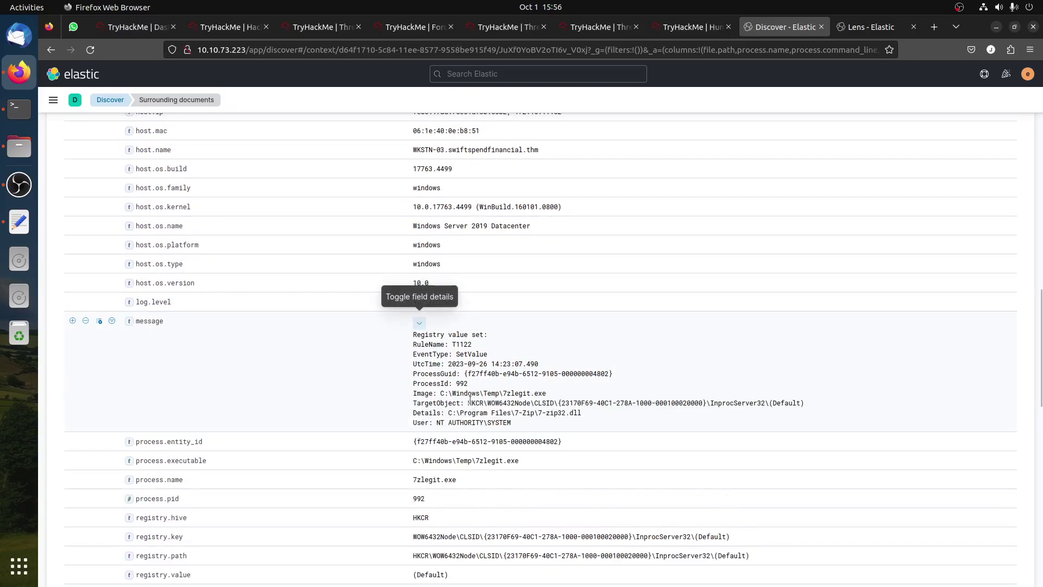
{"action": "left_click_drag", "start_coordinate": [468, 402], "coordinate": [545, 402]}
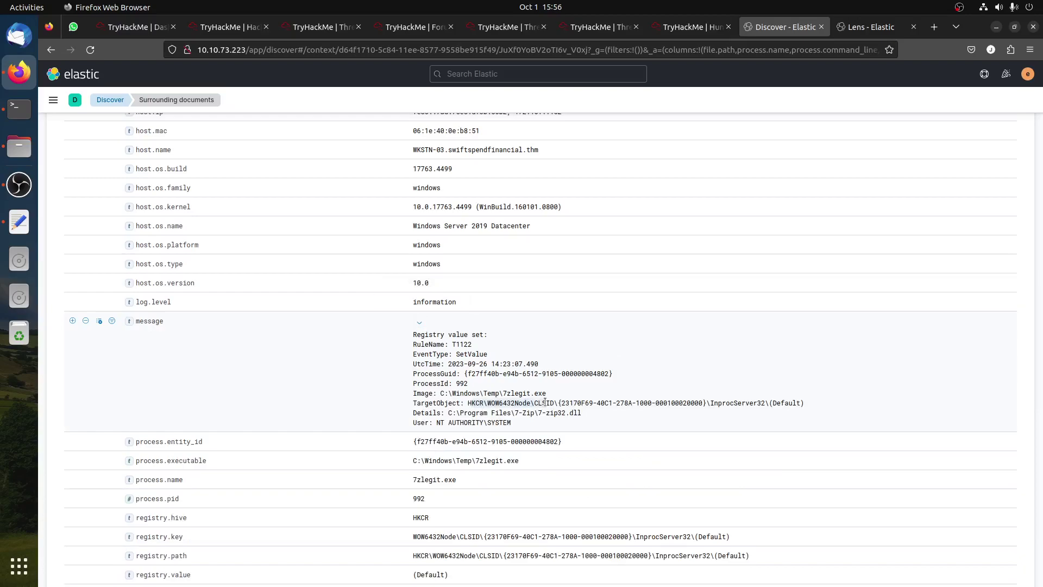
{"action": "scroll", "coordinate": [545, 402], "scroll_direction": "up", "scroll_amount": 15}
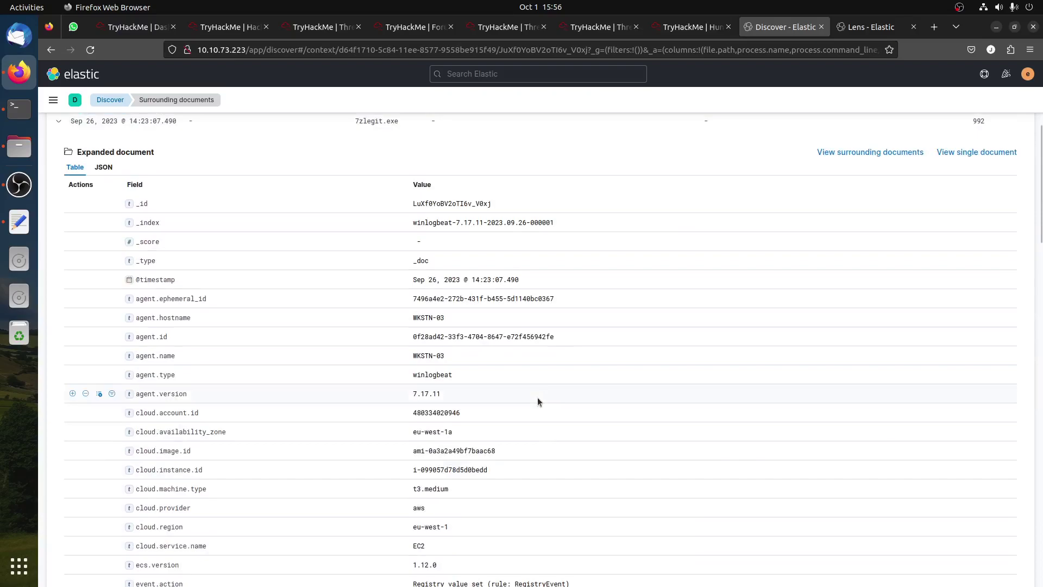
{"action": "left_click", "coordinate": [50, 368]}
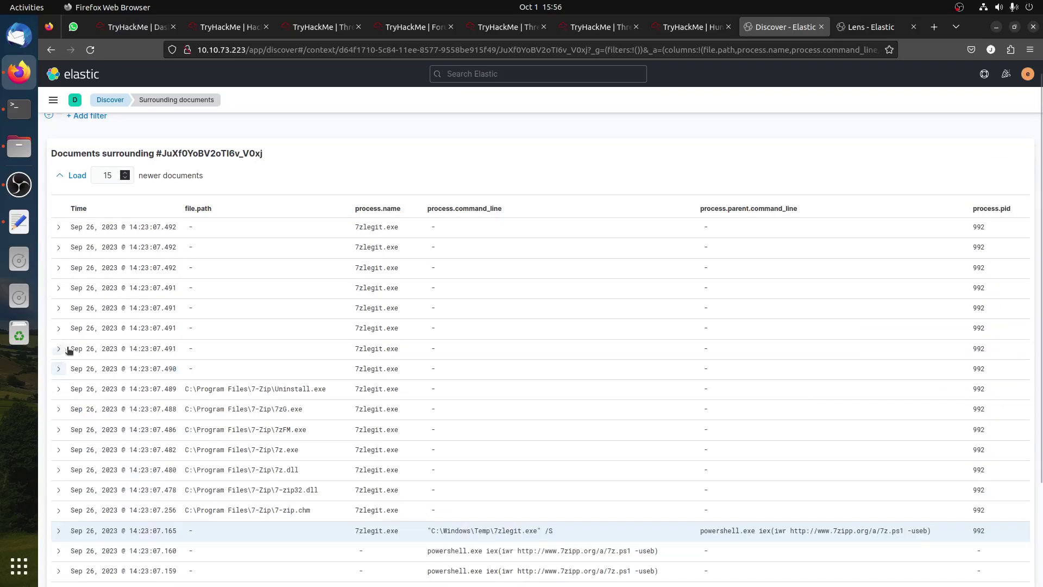
Expand the adjacent 7zlegit.exe event at 14:23:07.491, examine its message details, and glance at the Lens file name table.
{"action": "left_click", "coordinate": [51, 348]}
{"action": "scroll", "coordinate": [641, 423], "scroll_direction": "down", "scroll_amount": 15}
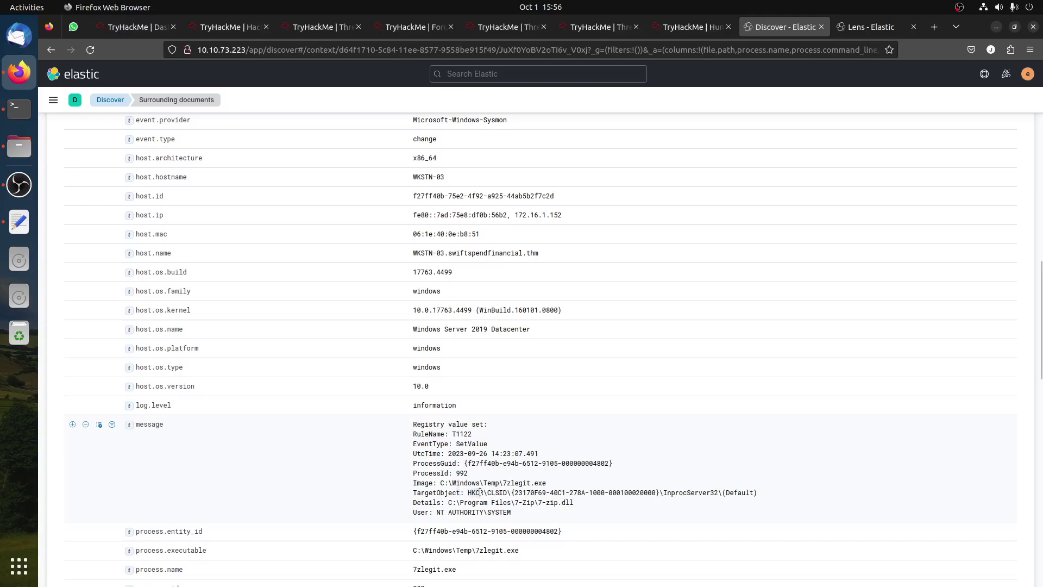
{"action": "left_click_drag", "start_coordinate": [517, 503], "coordinate": [603, 507]}
{"action": "scroll", "coordinate": [207, 326], "scroll_direction": "up", "scroll_amount": 10}
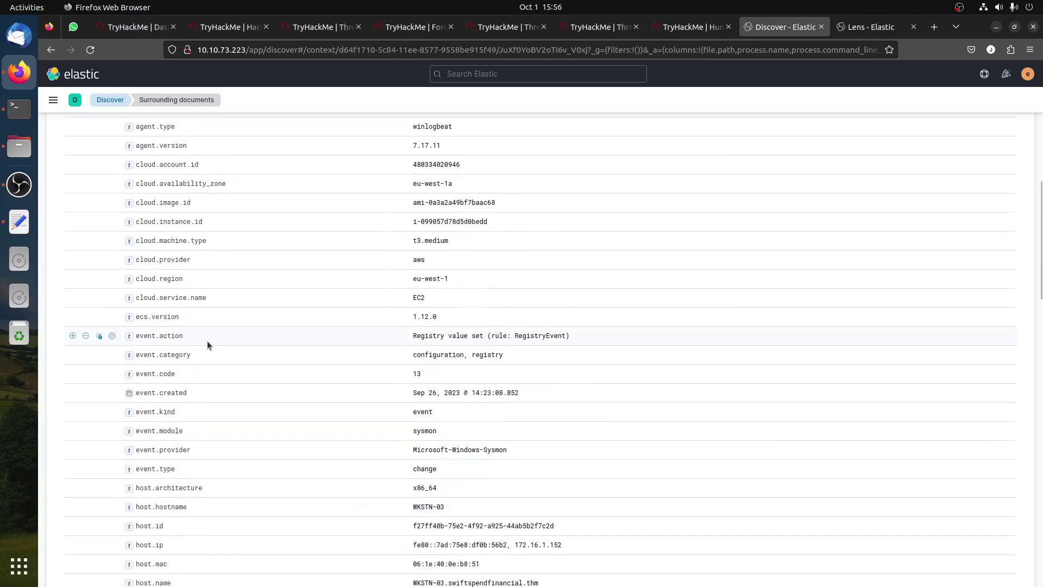
{"action": "left_click", "coordinate": [847, 23]}
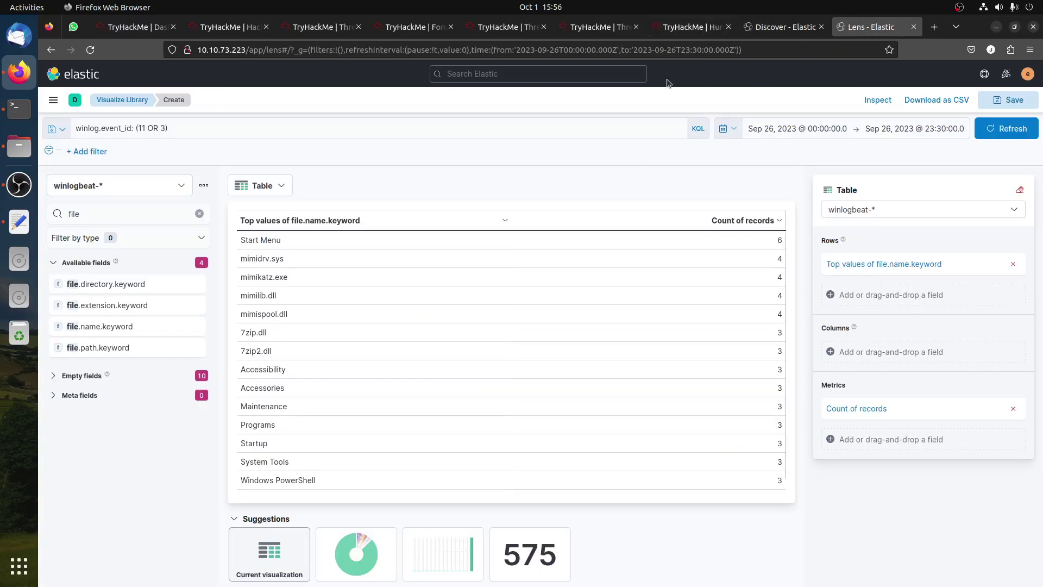
{"action": "left_click", "coordinate": [762, 28]}
{"action": "scroll", "coordinate": [213, 325], "scroll_direction": "up", "scroll_amount": 5}
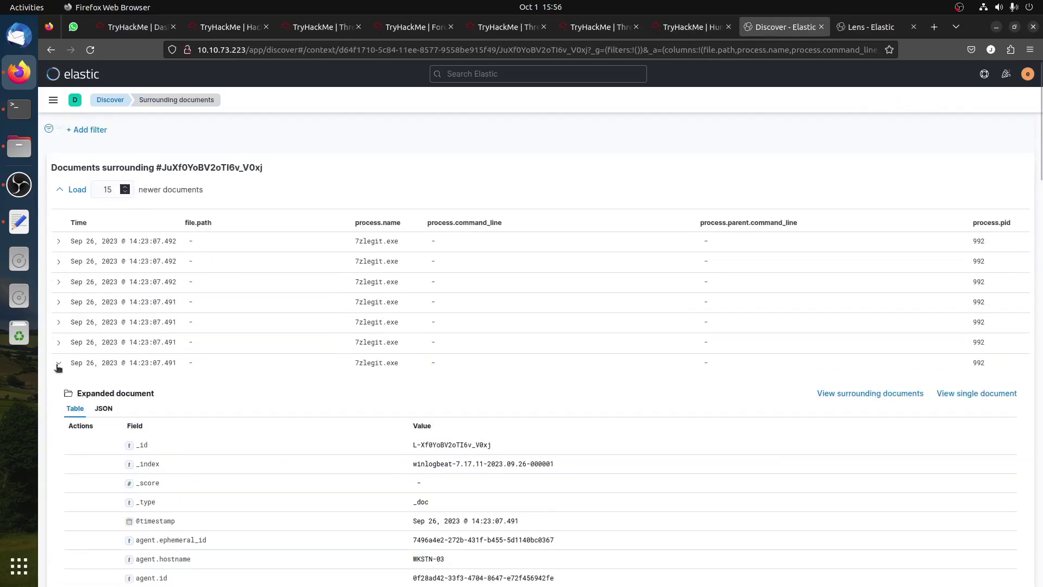
Extend the surrounding documents to 30 newer entries and look through the activity following the 7zlegit.exe event.
{"action": "left_click", "coordinate": [77, 189]}
{"action": "left_click", "coordinate": [81, 191]}
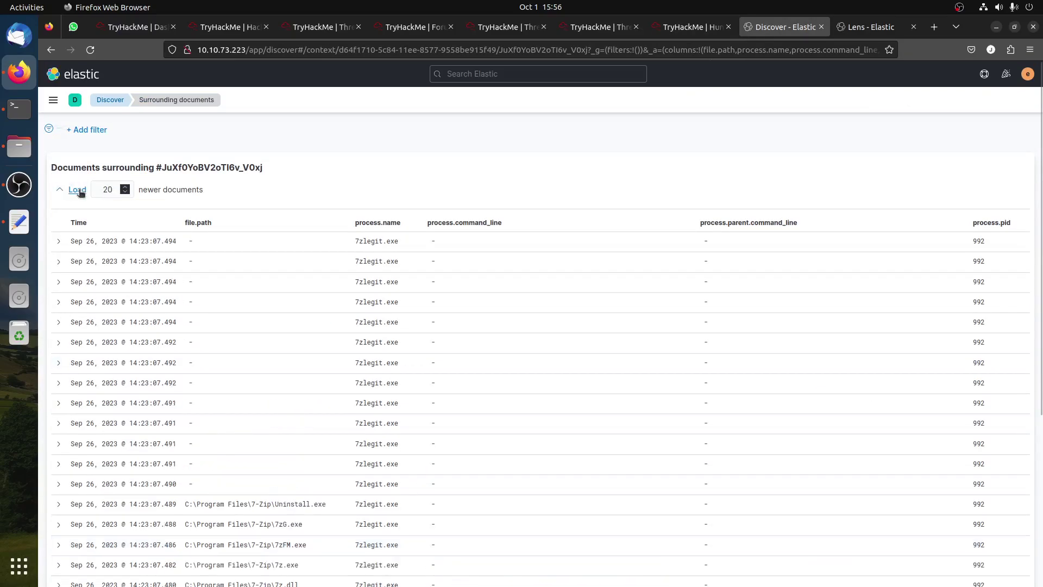
{"action": "left_click", "coordinate": [81, 191]}
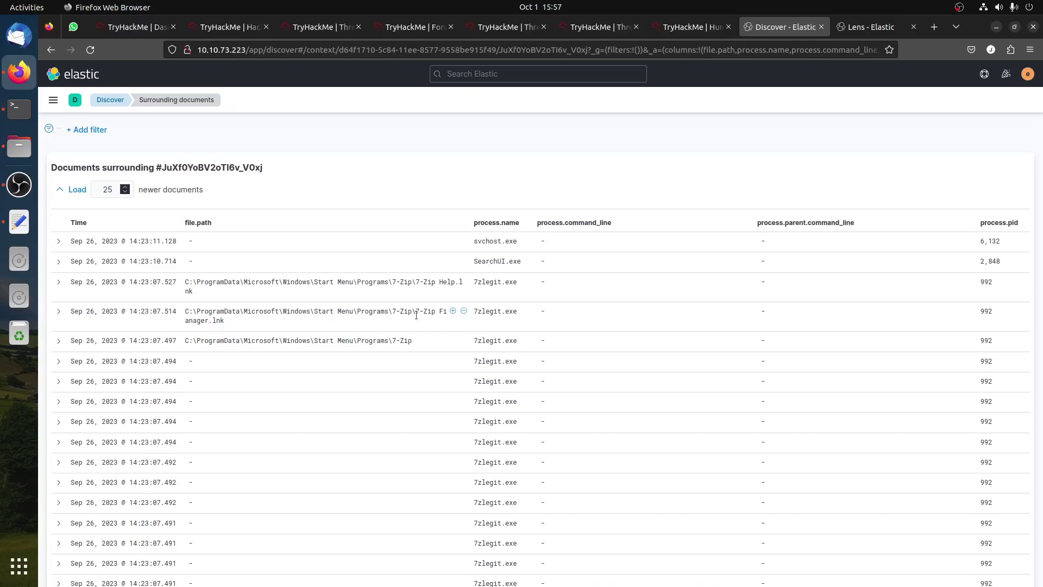
{"action": "scroll", "coordinate": [416, 314], "scroll_direction": "down", "scroll_amount": 2}
{"action": "scroll", "coordinate": [416, 315], "scroll_direction": "down", "scroll_amount": 10}
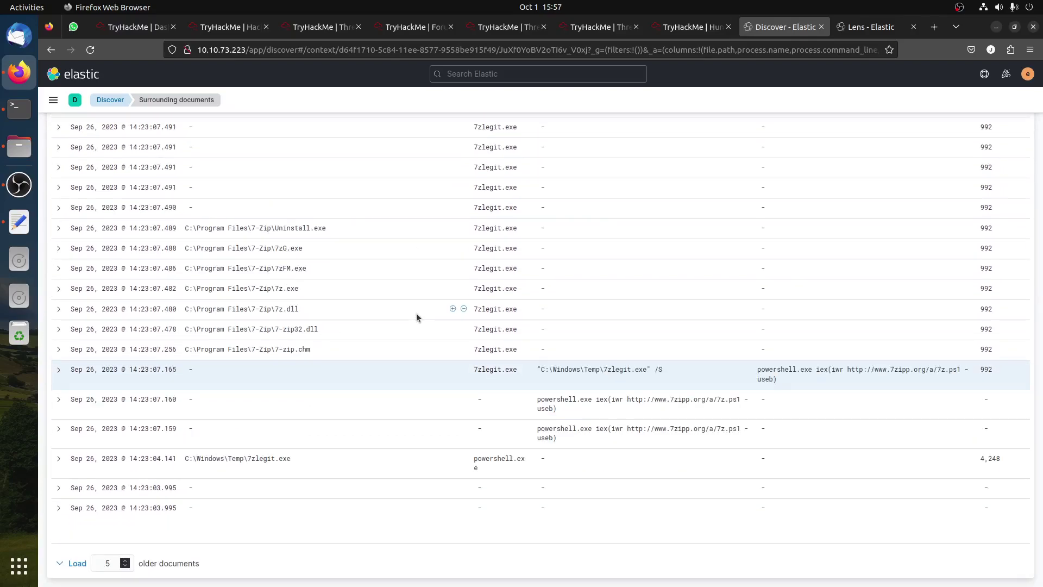
{"action": "scroll", "coordinate": [417, 313], "scroll_direction": "up", "scroll_amount": 12}
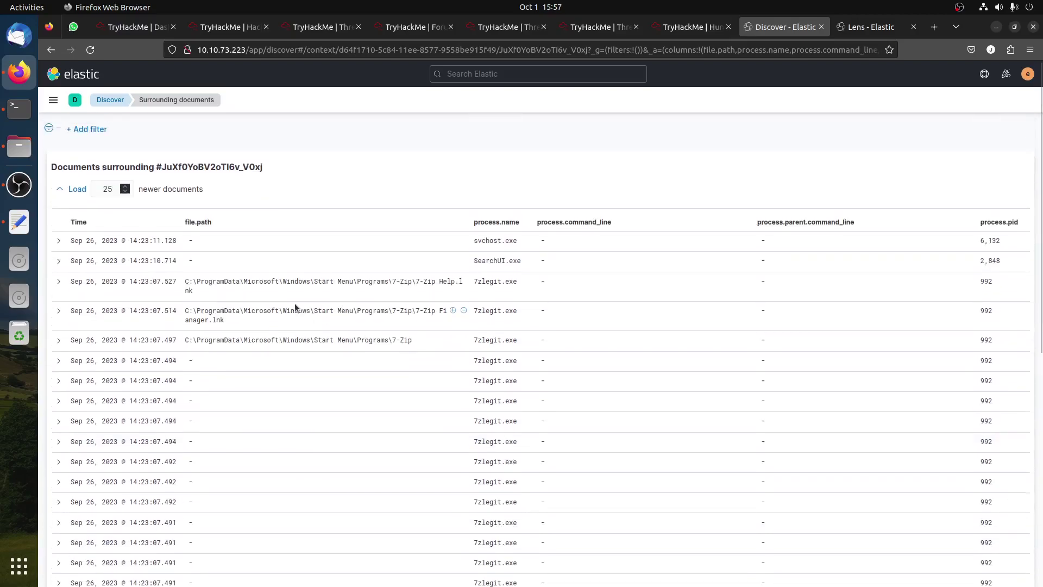
{"action": "left_click", "coordinate": [71, 190]}
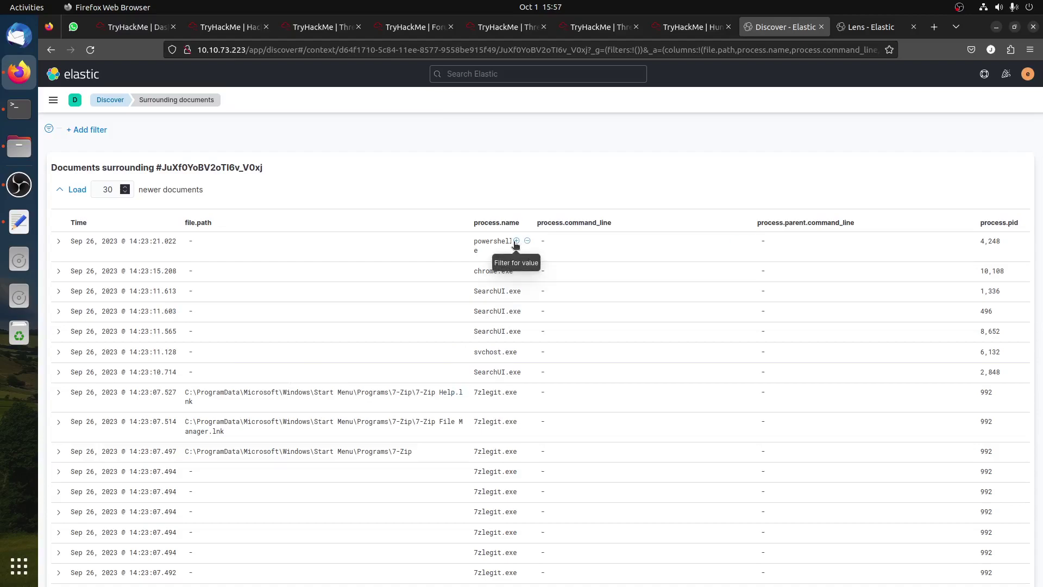
Examine the full message of the powershell.exe event at 14:23:21.022, load 35 newer documents, and collapse the event.
{"action": "left_click", "coordinate": [59, 241]}
{"action": "scroll", "coordinate": [595, 351], "scroll_direction": "down", "scroll_amount": 10}
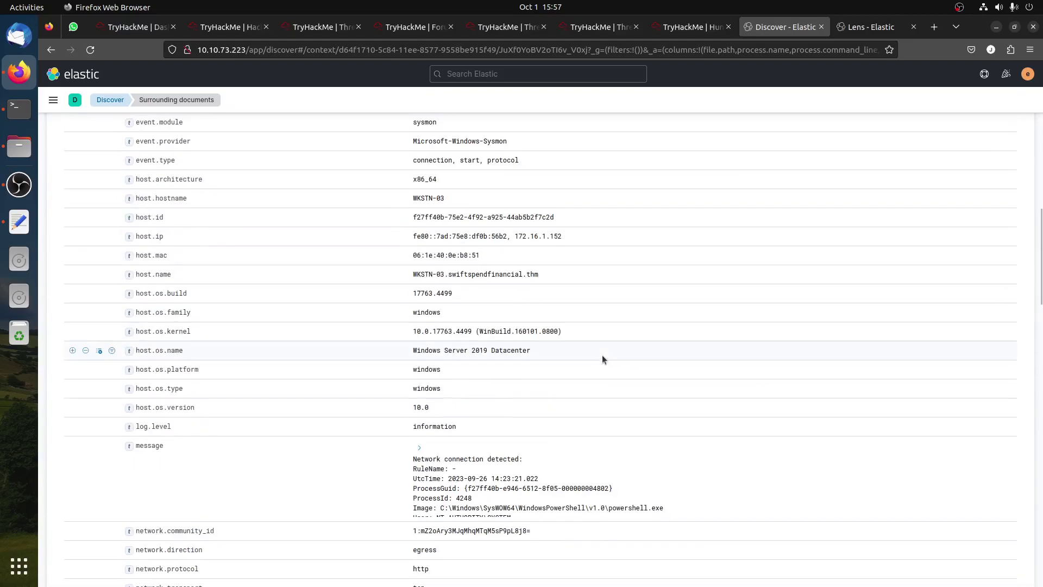
{"action": "scroll", "coordinate": [602, 354], "scroll_direction": "down", "scroll_amount": 2}
{"action": "left_click", "coordinate": [418, 385]}
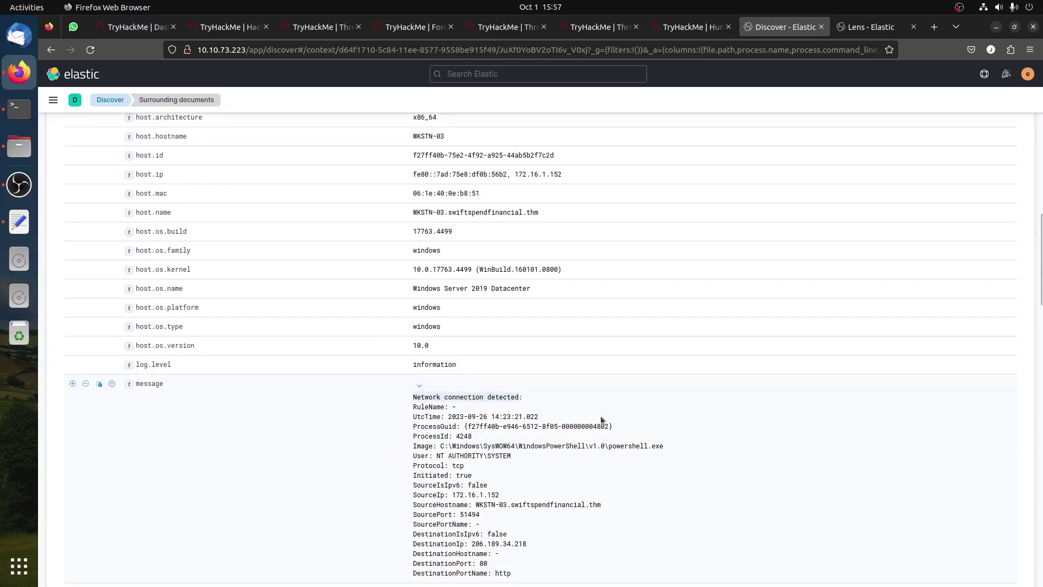
{"action": "scroll", "coordinate": [598, 419], "scroll_direction": "down", "scroll_amount": 4}
{"action": "scroll", "coordinate": [50, 282], "scroll_direction": "up", "scroll_amount": 20}
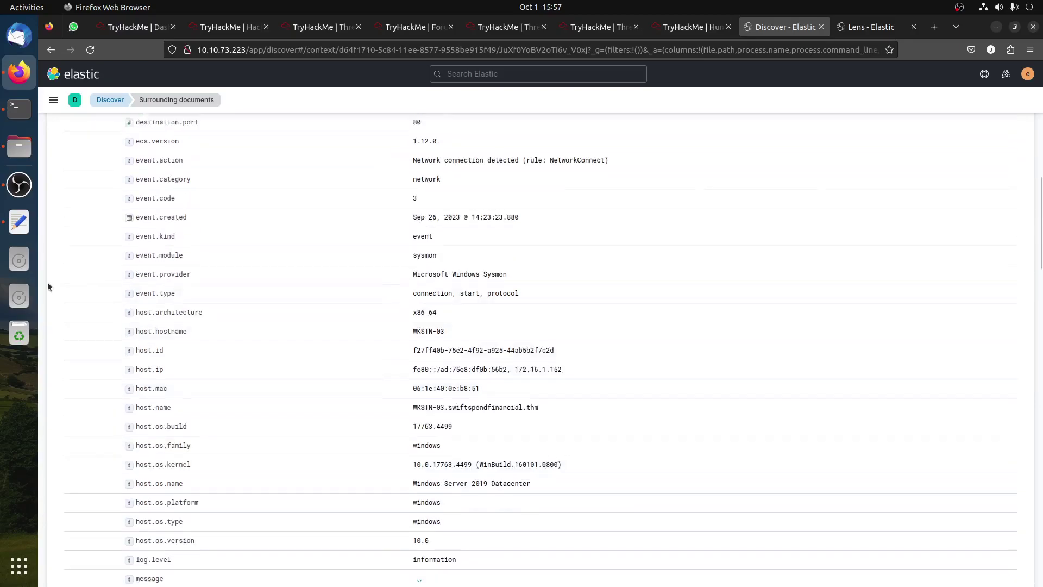
{"action": "left_click", "coordinate": [62, 191]}
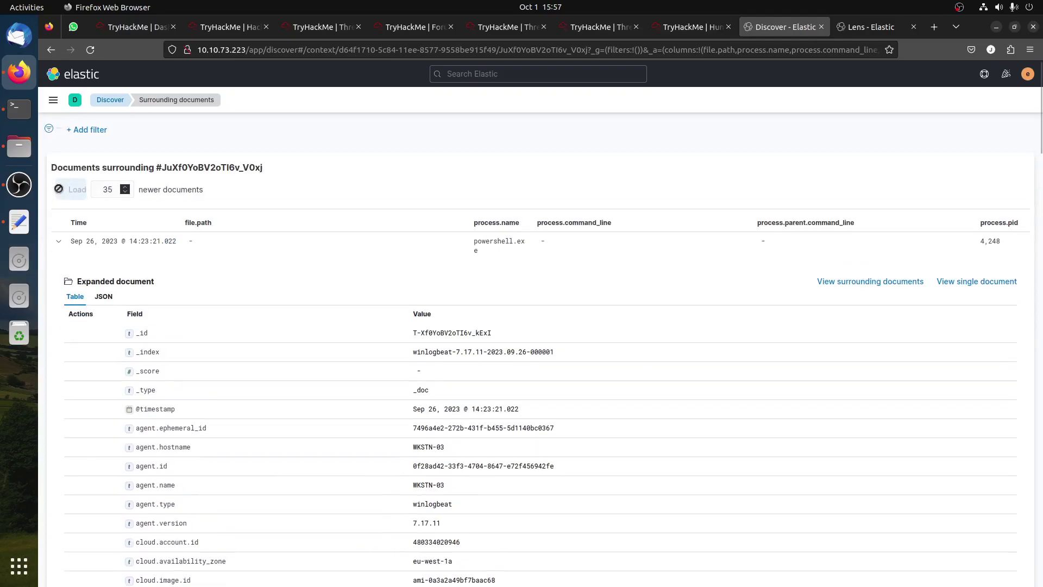
{"action": "left_click", "coordinate": [58, 370]}
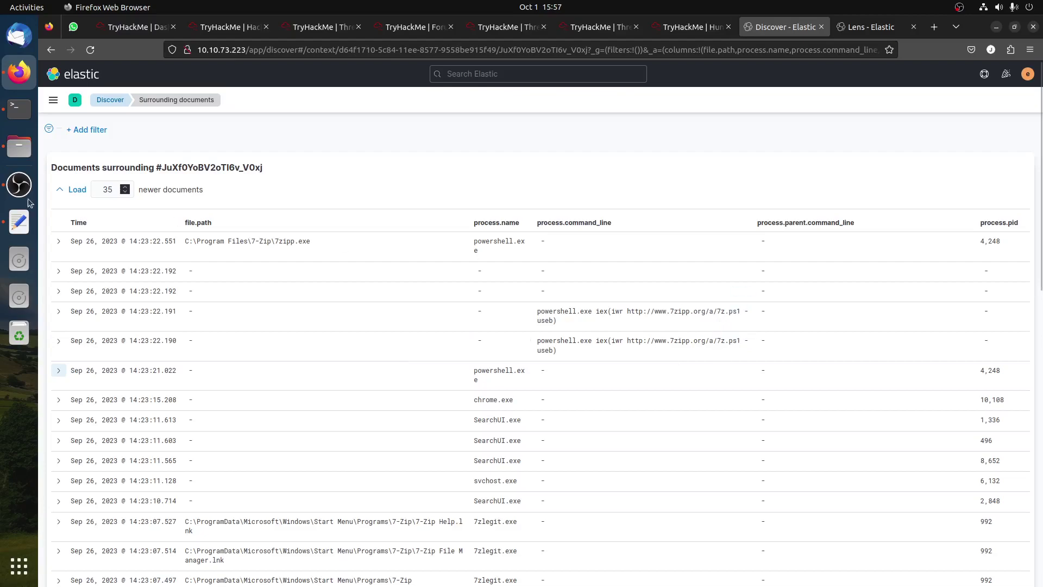
Go back to the main Discover results and look through the process events around the 7zlegit.exe execution for the installed service.
{"action": "left_click", "coordinate": [50, 50]}
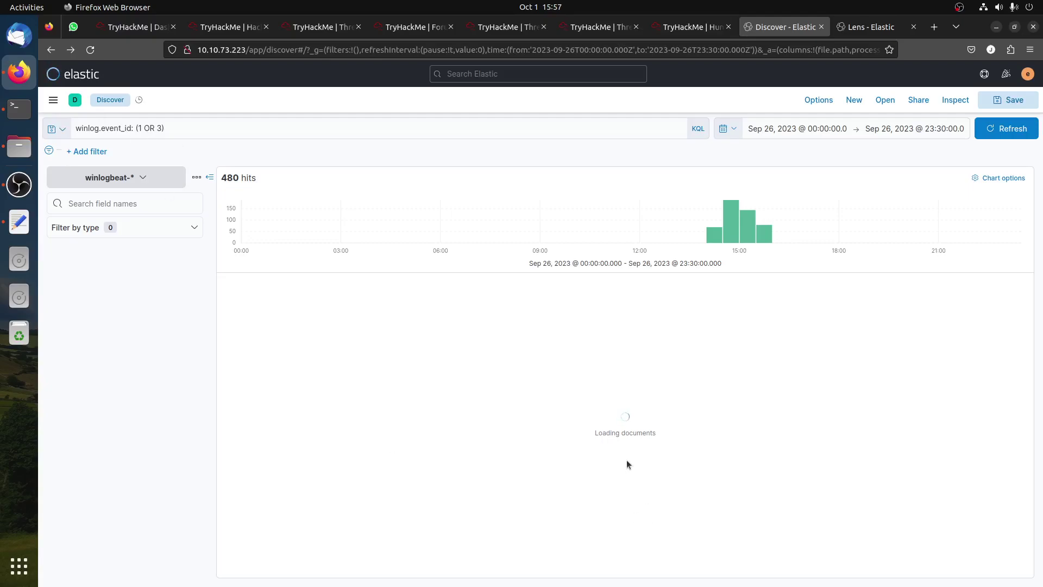
{"action": "scroll", "coordinate": [627, 460], "scroll_direction": "down", "scroll_amount": 6}
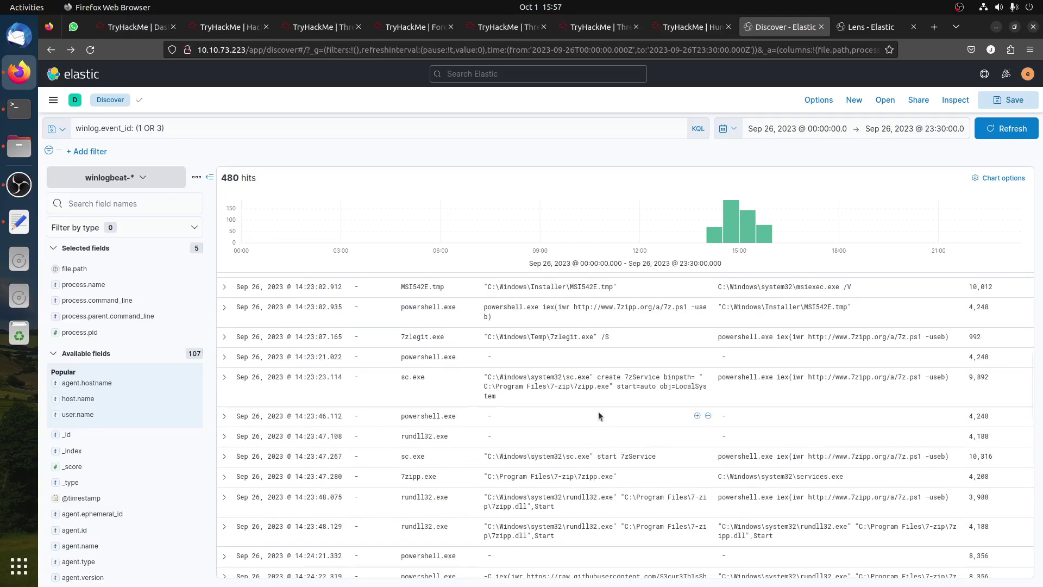
{"action": "scroll", "coordinate": [598, 412], "scroll_direction": "up", "scroll_amount": 4}
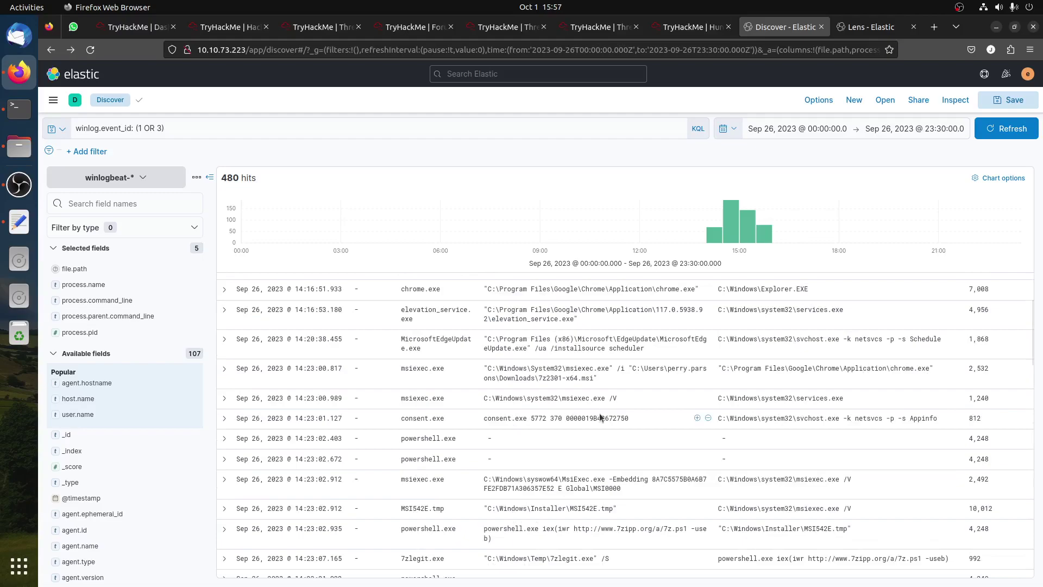
Trace the execution chain through the process command lines, from the msiexec.exe events to powershell.exe and 7zlegit.exe.
{"action": "scroll", "coordinate": [600, 416], "scroll_direction": "up", "scroll_amount": 2}
{"action": "scroll", "coordinate": [600, 415], "scroll_direction": "down", "scroll_amount": 2}
{"action": "left_click_drag", "start_coordinate": [608, 397], "coordinate": [517, 397]}
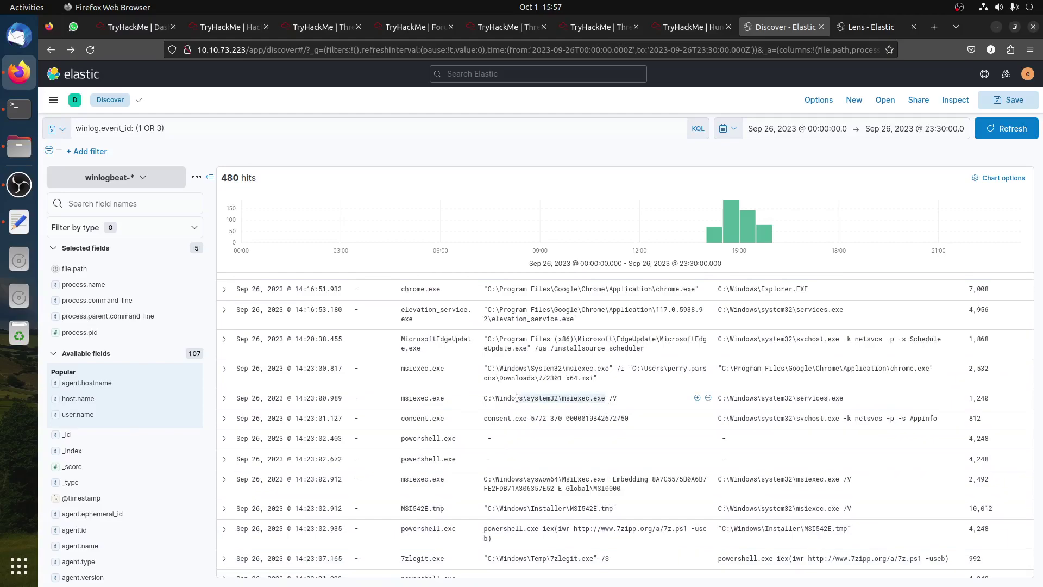
{"action": "scroll", "coordinate": [516, 398], "scroll_direction": "down", "scroll_amount": 2}
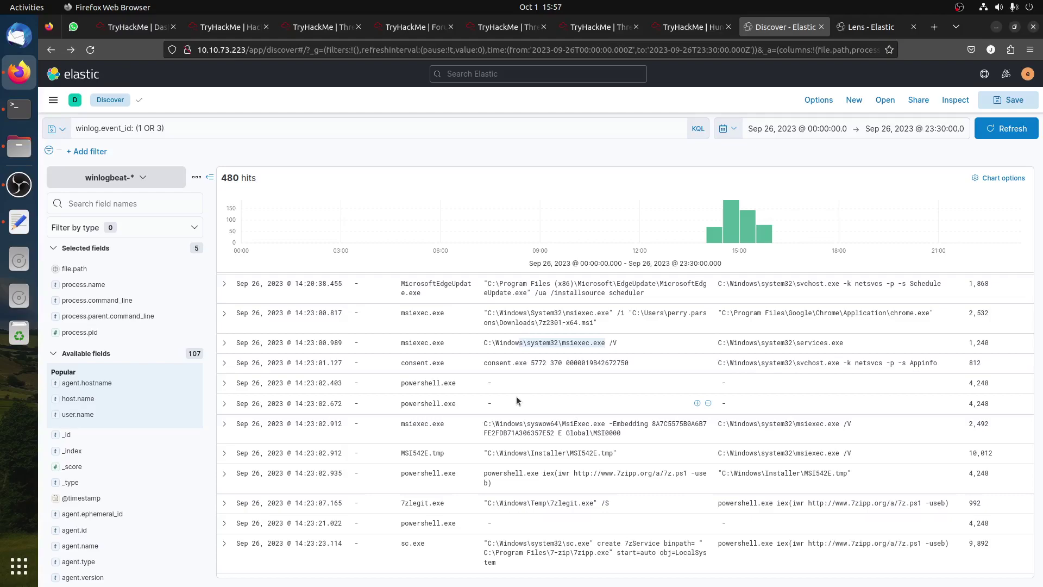
{"action": "scroll", "coordinate": [516, 401], "scroll_direction": "down", "scroll_amount": 4}
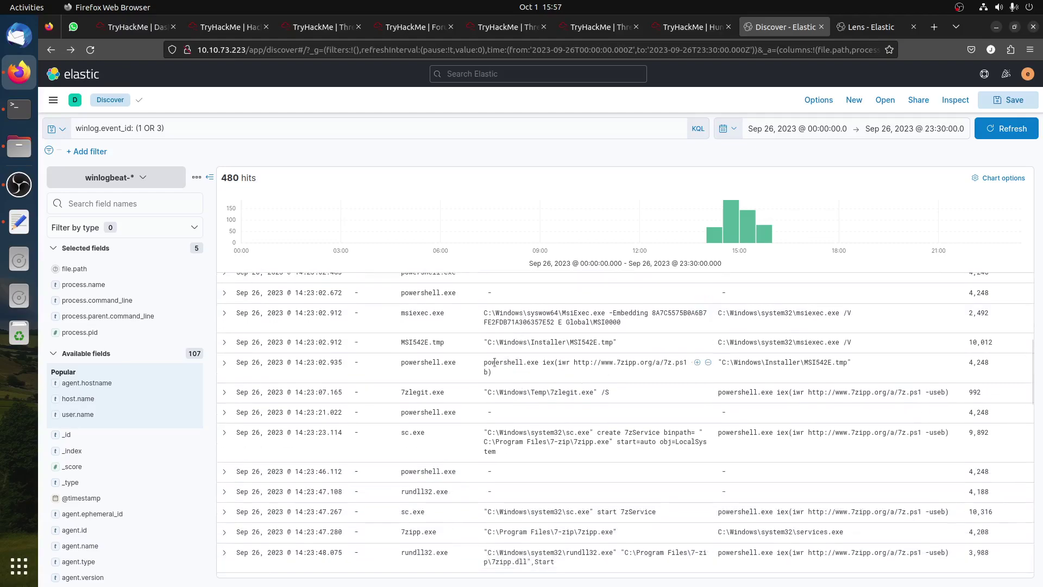
{"action": "left_click_drag", "start_coordinate": [484, 364], "coordinate": [507, 374]}
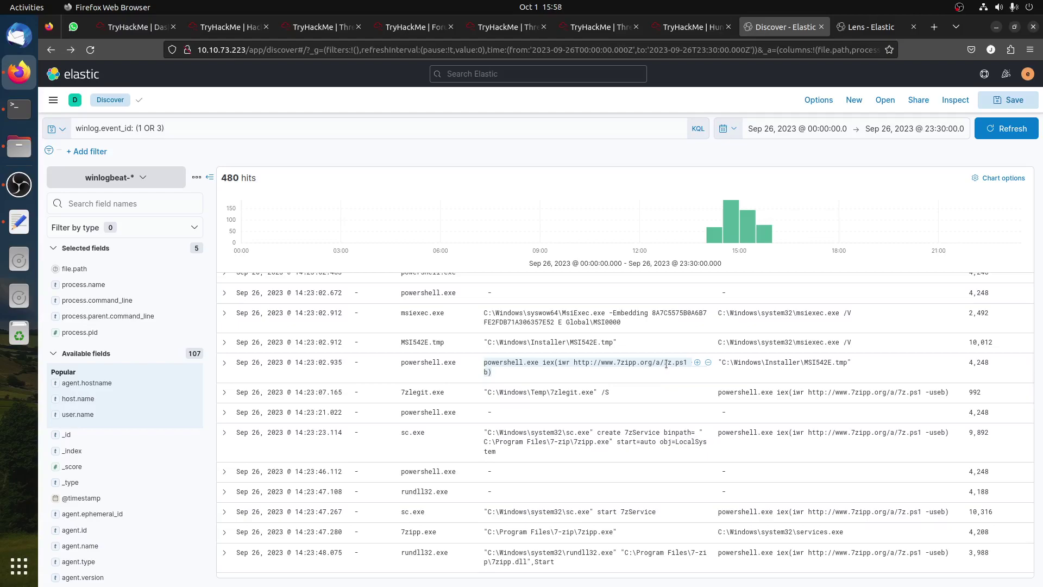
{"action": "left_click_drag", "start_coordinate": [593, 392], "coordinate": [488, 392]}
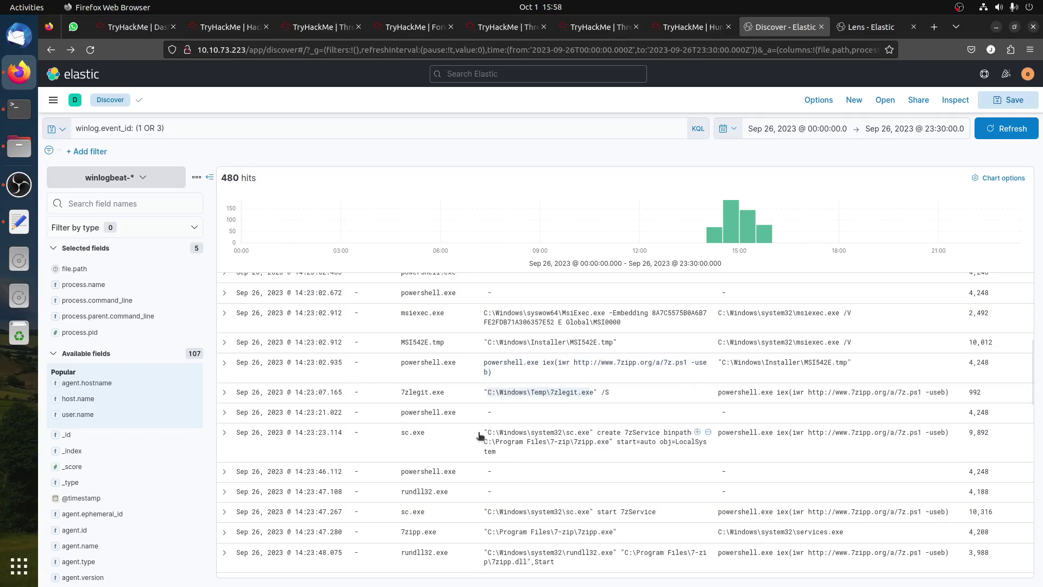
Expand the sc.exe event at 14:23:23.114 and examine its full message, including the image and command line.
{"action": "left_click", "coordinate": [224, 433]}
{"action": "scroll", "coordinate": [625, 429], "scroll_direction": "down", "scroll_amount": 10}
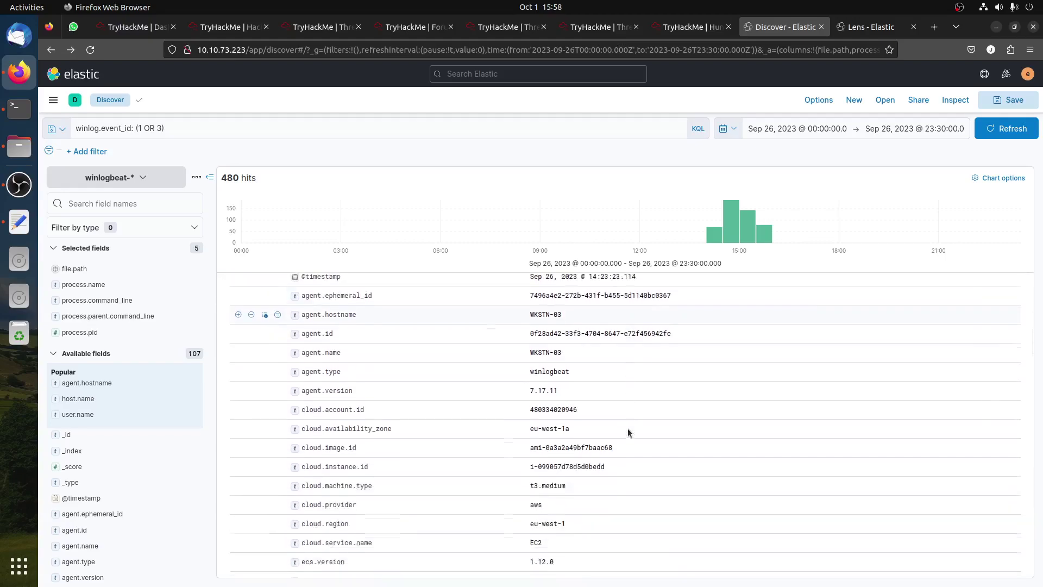
{"action": "scroll", "coordinate": [628, 428], "scroll_direction": "down", "scroll_amount": 6}
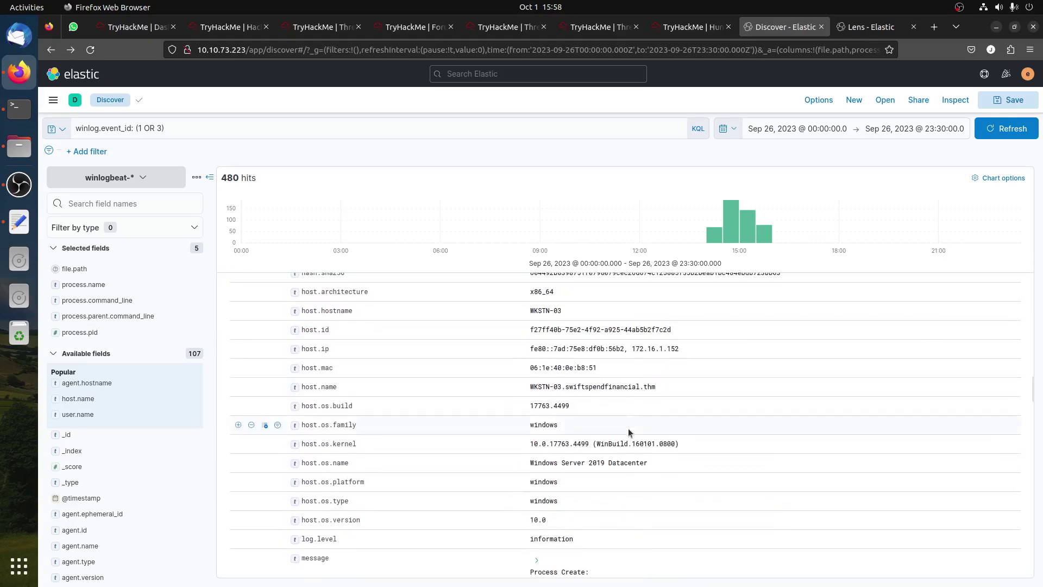
{"action": "left_click", "coordinate": [537, 394]}
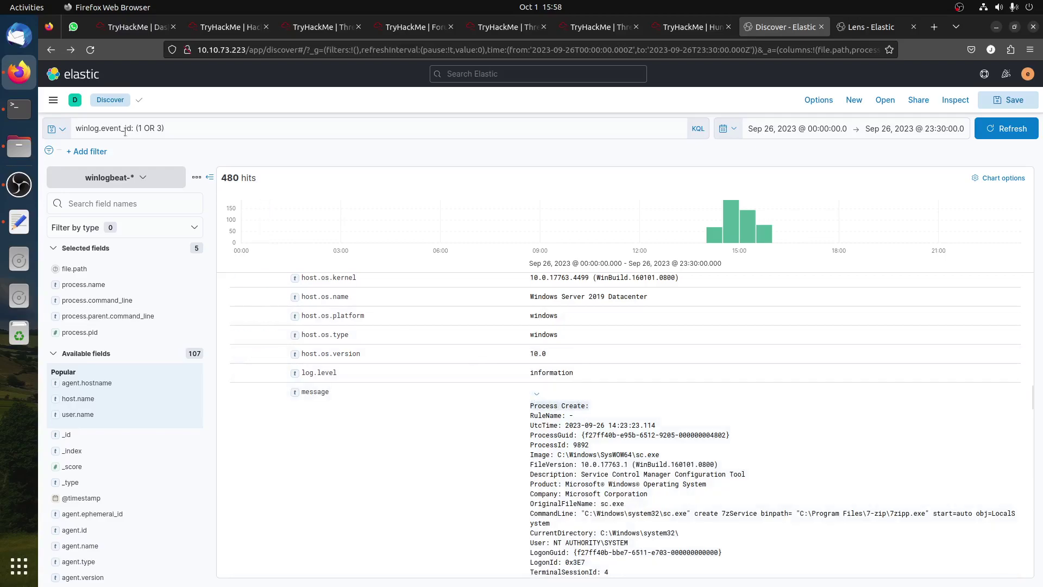
{"action": "scroll", "coordinate": [641, 448], "scroll_direction": "down", "scroll_amount": 2}
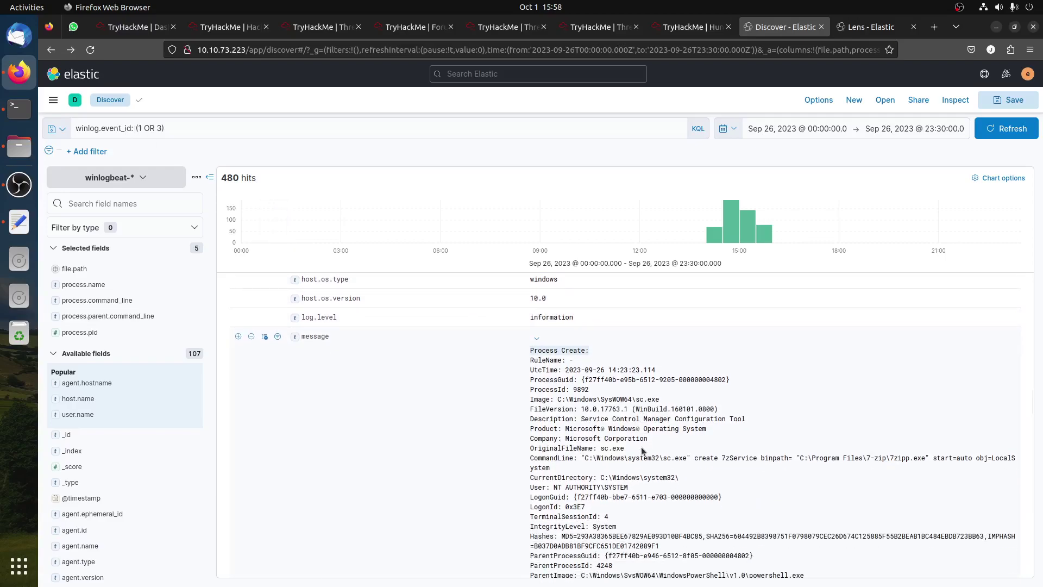
{"action": "left_click_drag", "start_coordinate": [637, 399], "coordinate": [677, 402]}
{"action": "scroll", "coordinate": [625, 441], "scroll_direction": "down", "scroll_amount": 2}
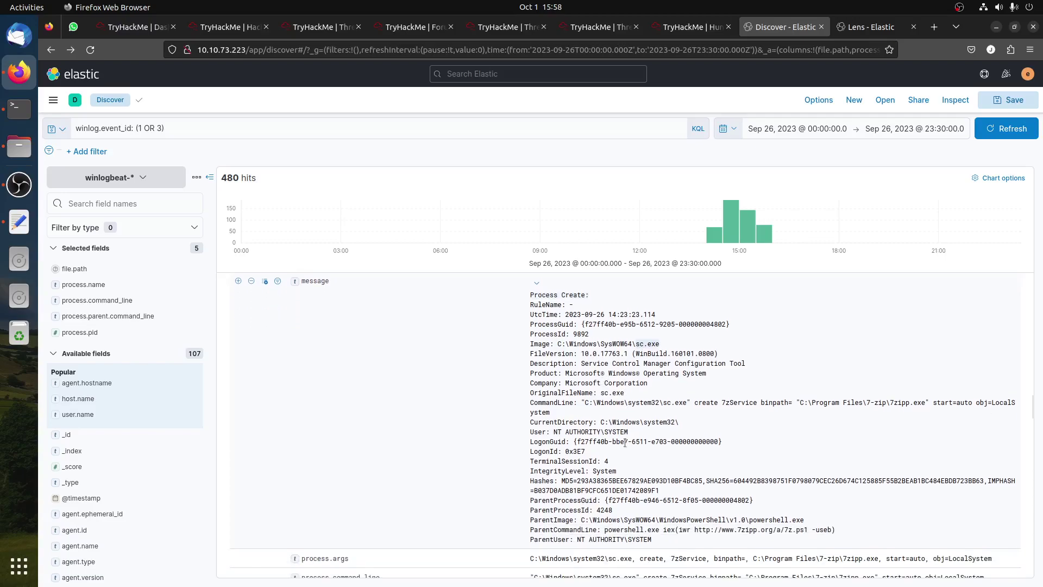
Copy the service name 7zService from the command line and submit it as the installed service answer in the TryHackMe room.
{"action": "double_click", "coordinate": [736, 402]}
{"action": "key", "text": "ctrl+c"}
{"action": "left_click", "coordinate": [679, 29]}
{"action": "left_click", "coordinate": [321, 402]}
{"action": "key", "text": "ctrl+v"}
{"action": "left_click", "coordinate": [699, 408]}
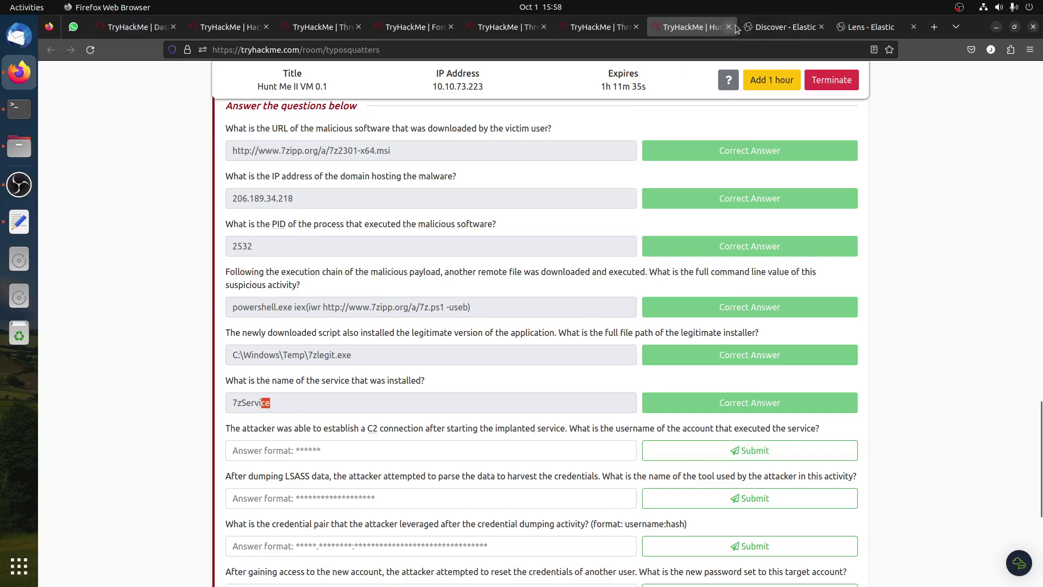
Check the user in the sc.exe event message and submit SYSTEM as the account that executed the service.
{"action": "key", "text": "ctrl+Tab"}
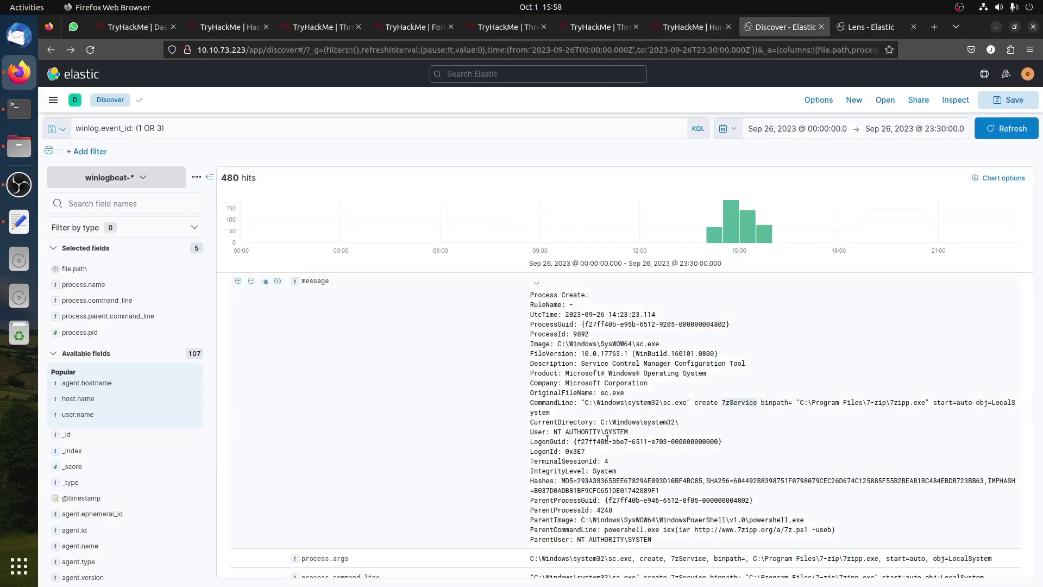
{"action": "left_click", "coordinate": [549, 431]}
{"action": "left_click_drag", "start_coordinate": [550, 431], "coordinate": [686, 431]}
{"action": "left_click", "coordinate": [665, 435]}
{"action": "left_click", "coordinate": [690, 27]}
{"action": "left_click", "coordinate": [291, 450]}
{"action": "type", "text": "SYSTEM"}
{"action": "left_click", "coordinate": [742, 450]}
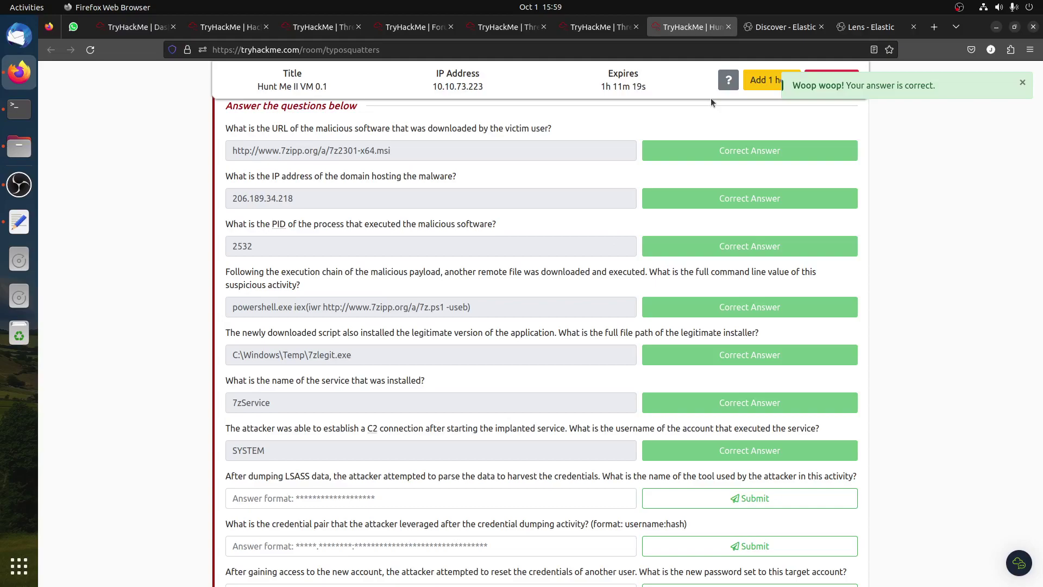
Return to Discover, review the command line and user in the sc.exe message, and collapse the event.
{"action": "left_click", "coordinate": [788, 27]}
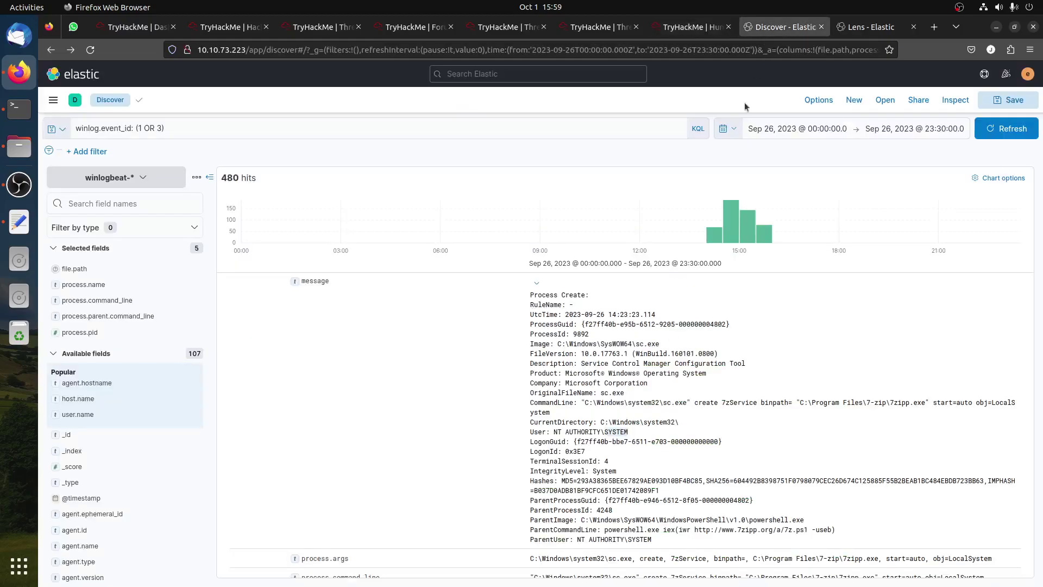
{"action": "left_click_drag", "start_coordinate": [691, 404], "coordinate": [484, 409]}
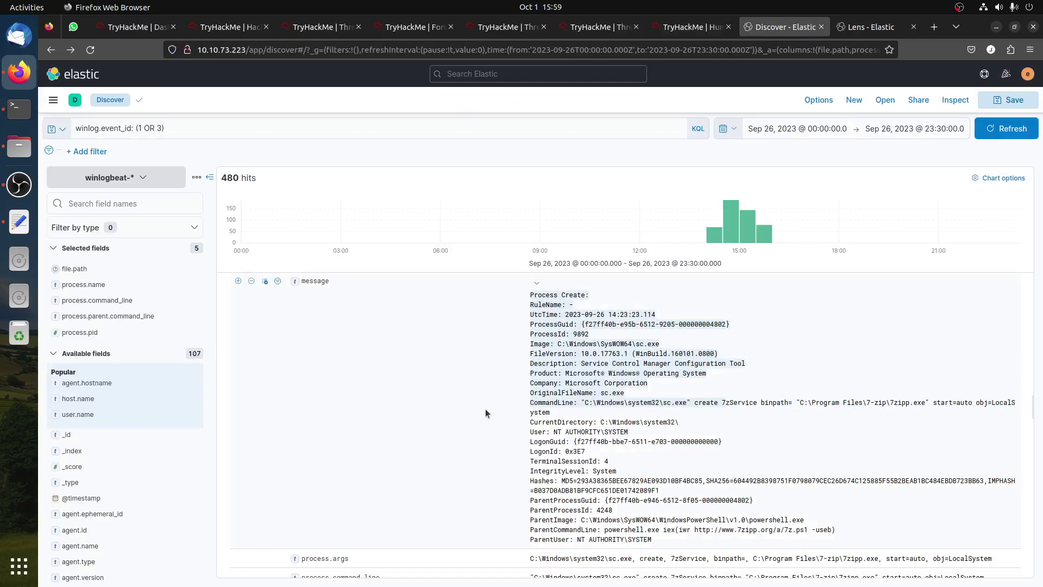
{"action": "left_click", "coordinate": [540, 433]}
{"action": "left_click_drag", "start_coordinate": [528, 435], "coordinate": [616, 433]}
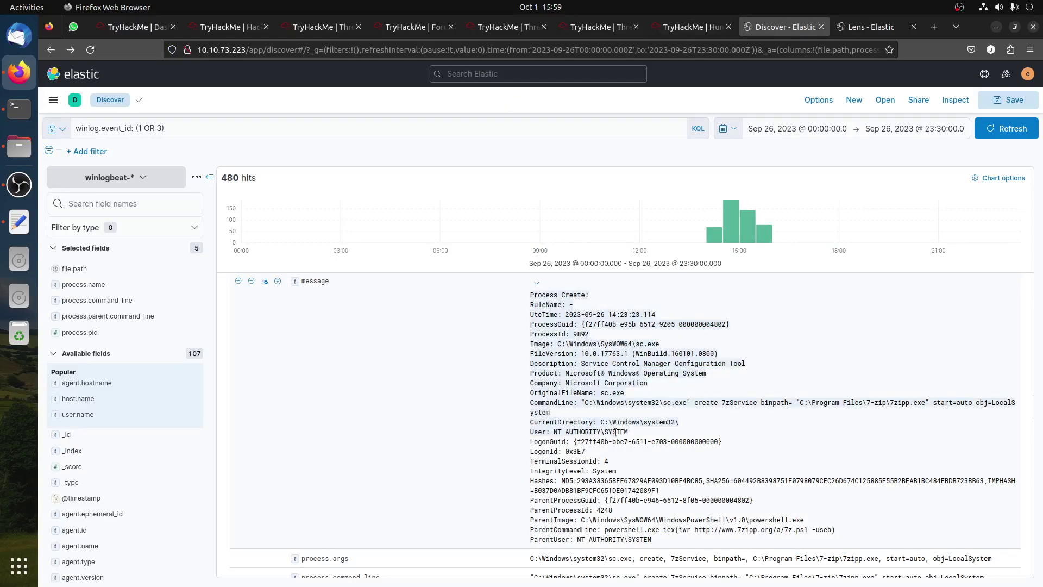
{"action": "scroll", "coordinate": [603, 434], "scroll_direction": "up", "scroll_amount": 15}
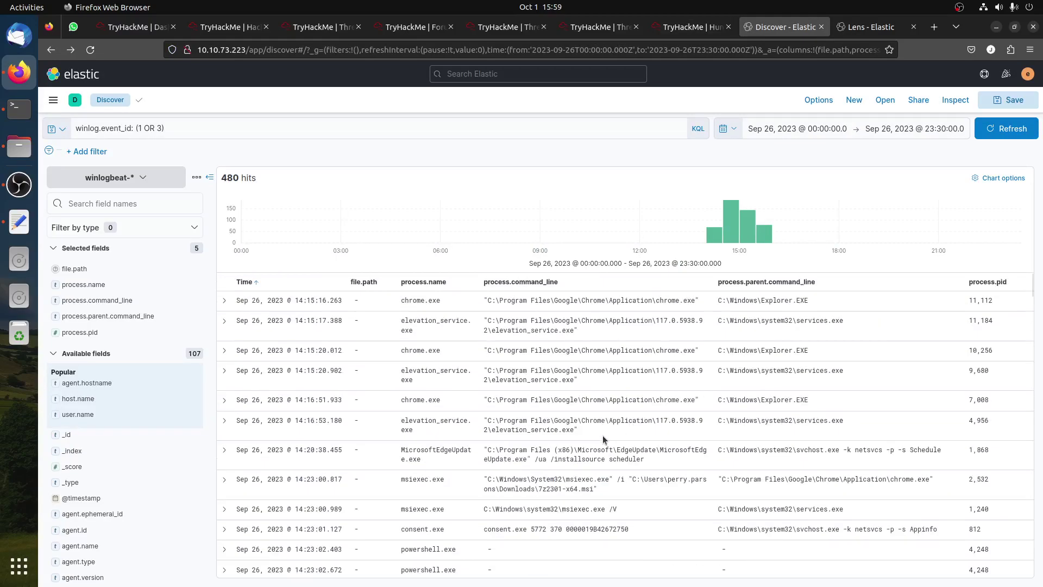
{"action": "left_click", "coordinate": [224, 433]}
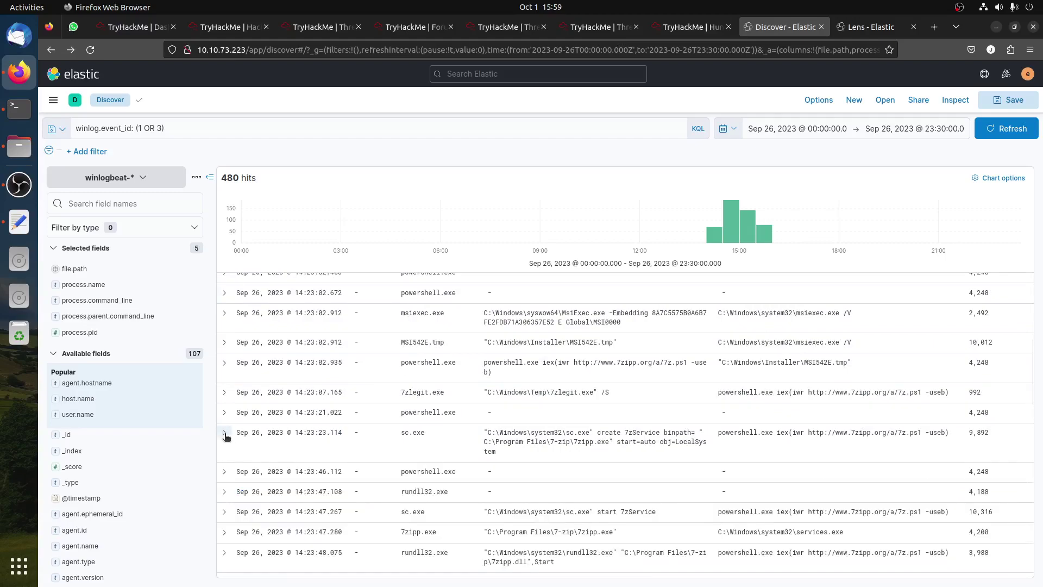
Find the user.name field, add it as a results column, and check the account for the sc.exe event that starts 7zService.
{"action": "left_click", "coordinate": [104, 205]}
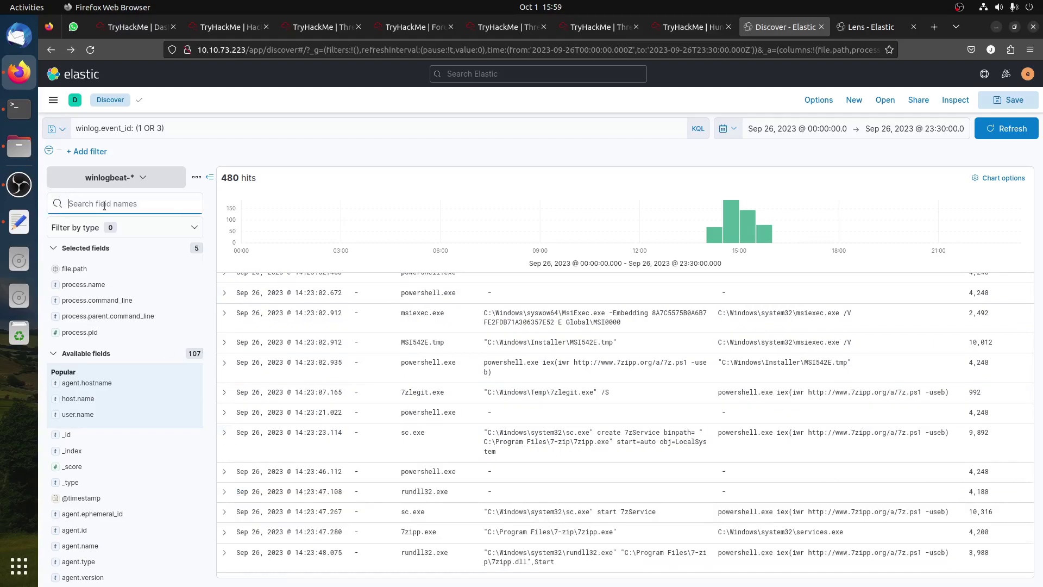
{"action": "type", "text": "user"}
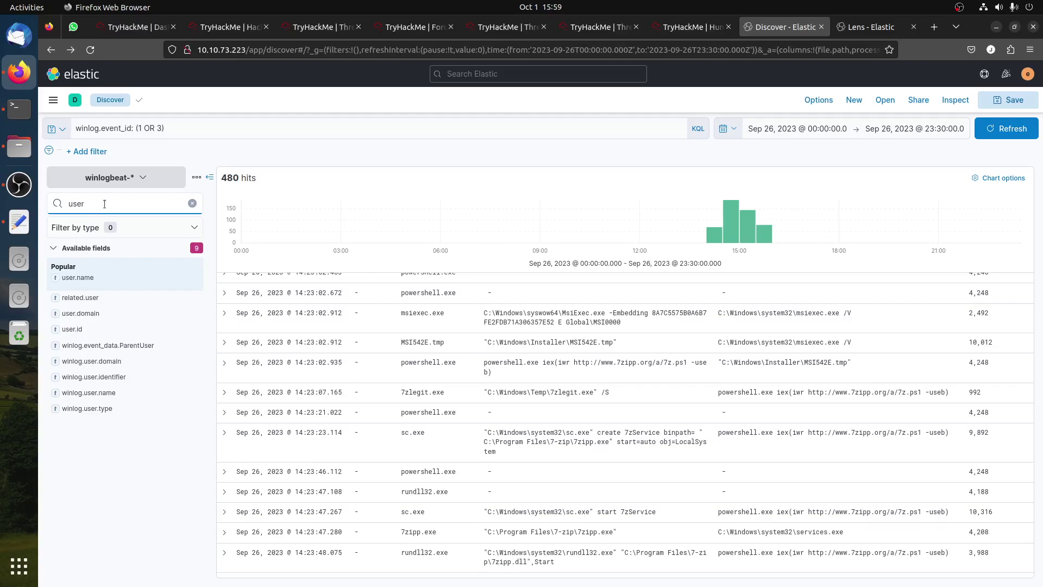
{"action": "left_click", "coordinate": [83, 280]}
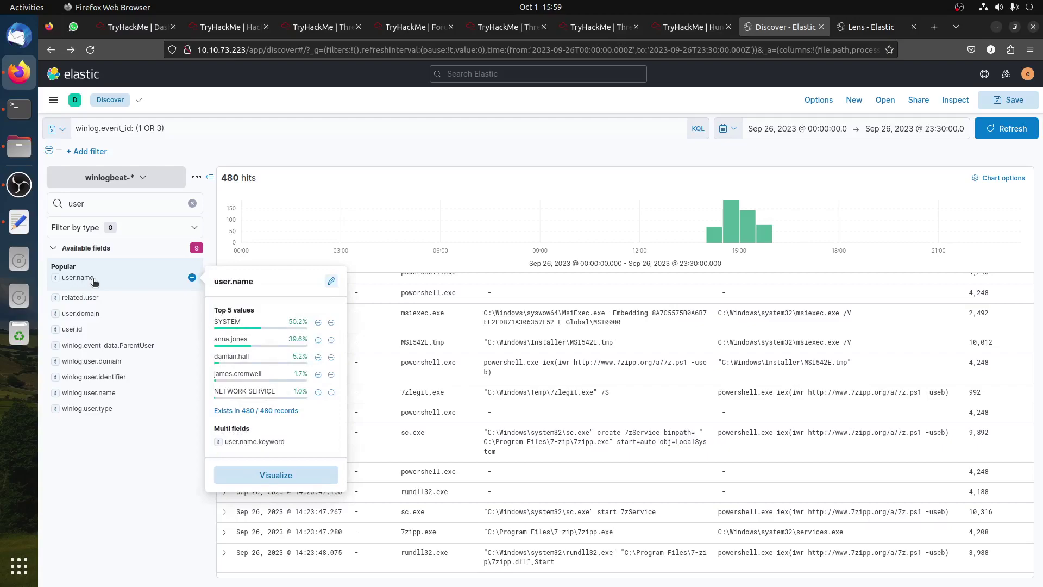
{"action": "left_click", "coordinate": [163, 279]}
{"action": "left_click", "coordinate": [190, 278]}
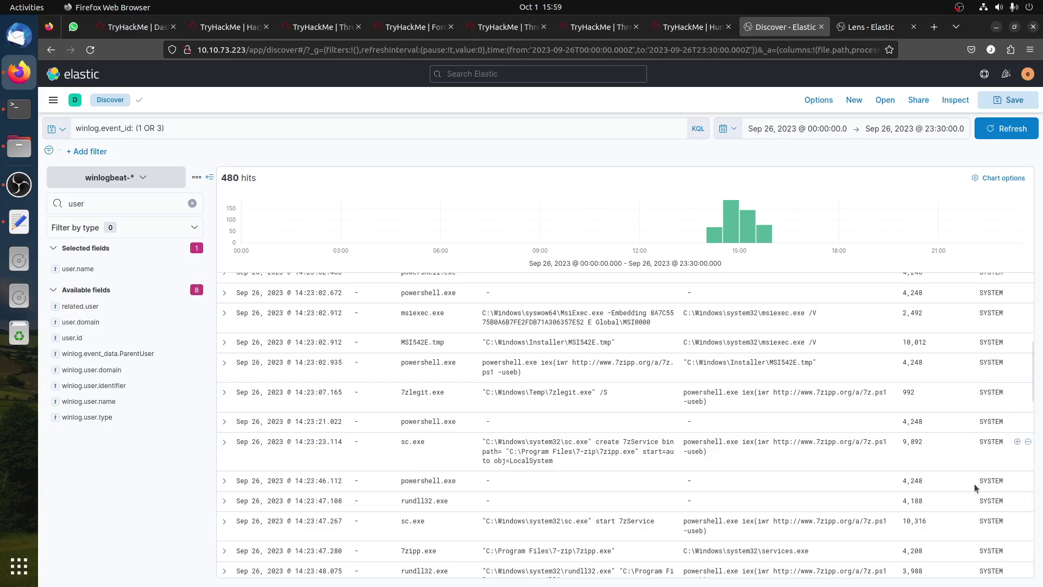
{"action": "scroll", "coordinate": [562, 459], "scroll_direction": "down", "scroll_amount": 2}
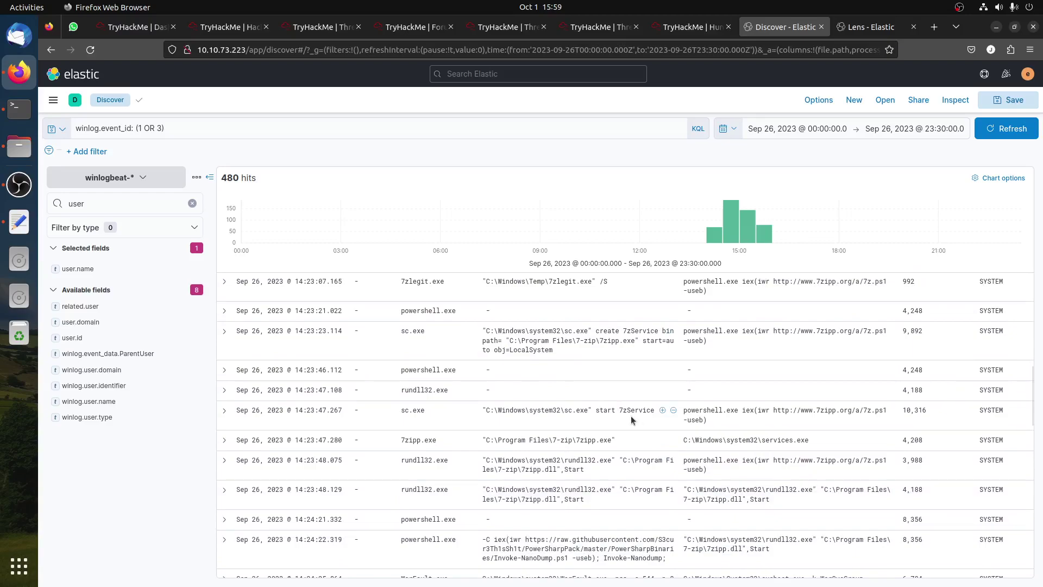
{"action": "double_click", "coordinate": [990, 410]}
Read the LSASS dump question in the TryHackMe room, and look through the notes, forum thread and Threat Hunting rooms for query ideas.
{"action": "left_click", "coordinate": [690, 27]}
{"action": "scroll", "coordinate": [293, 422], "scroll_direction": "down", "scroll_amount": 3}
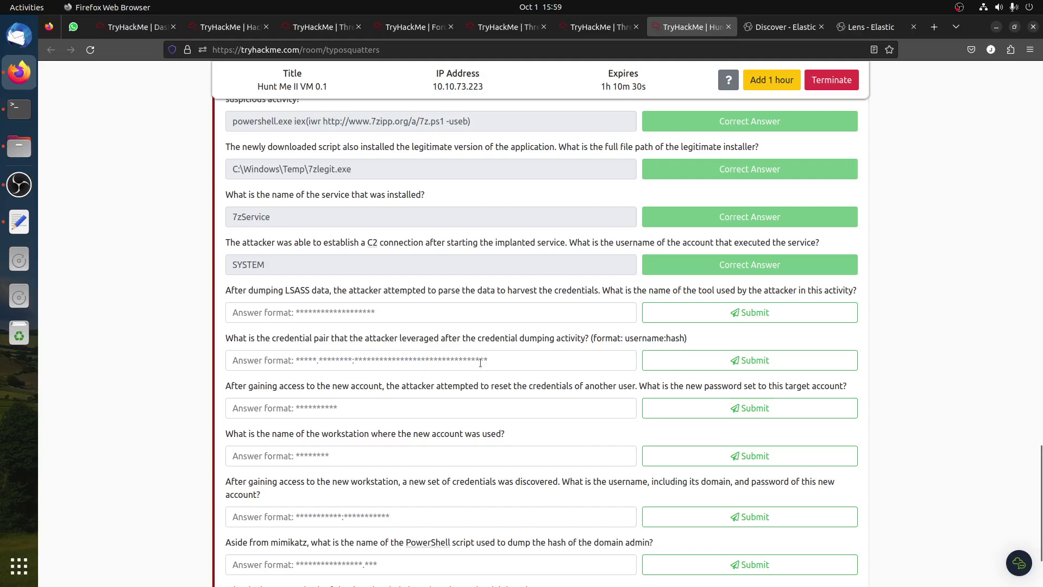
{"action": "left_click", "coordinate": [19, 222]}
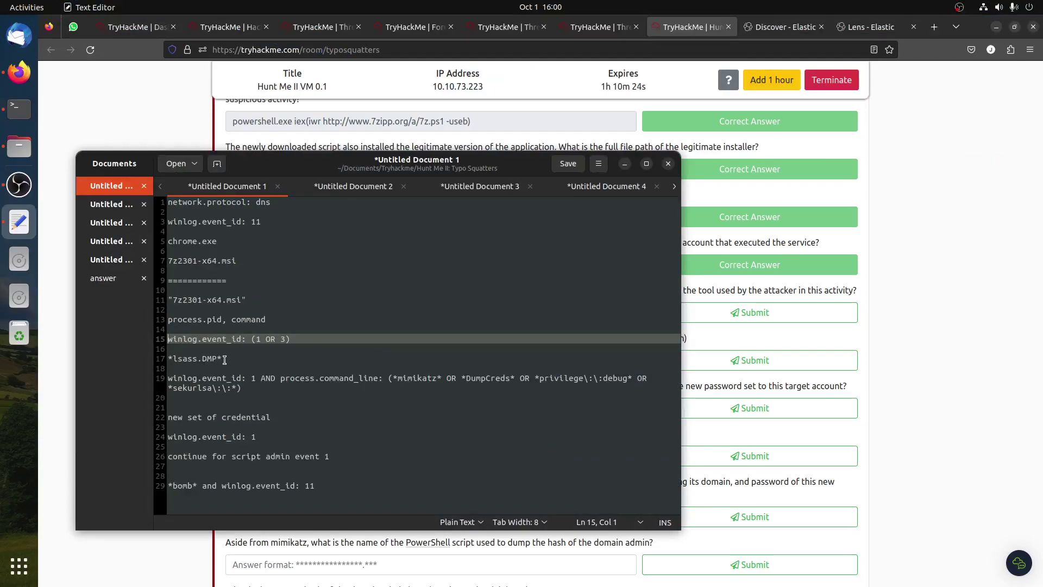
{"action": "left_click", "coordinate": [415, 27]}
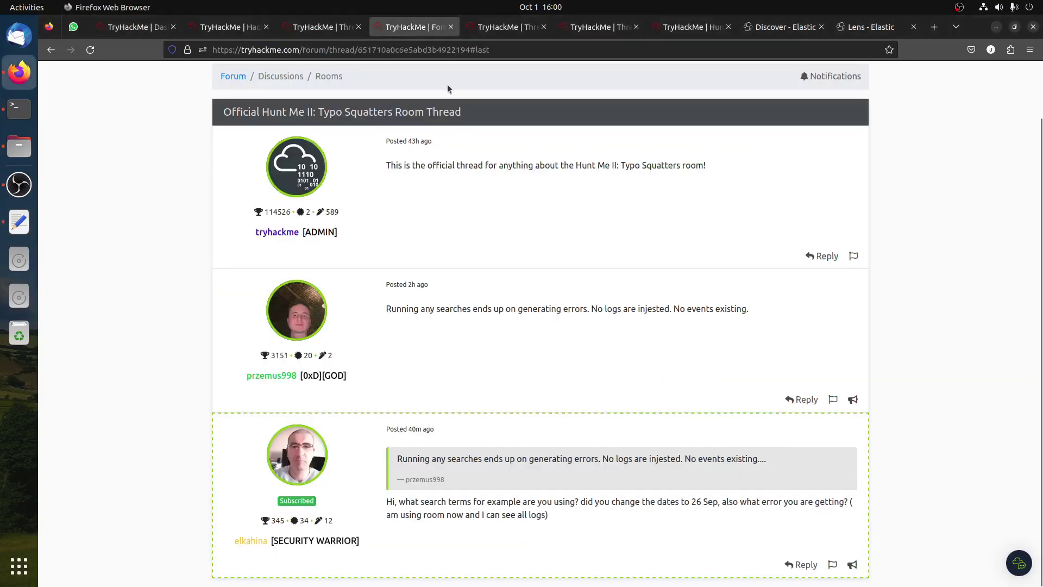
{"action": "key", "text": "ctrl+Tab"}
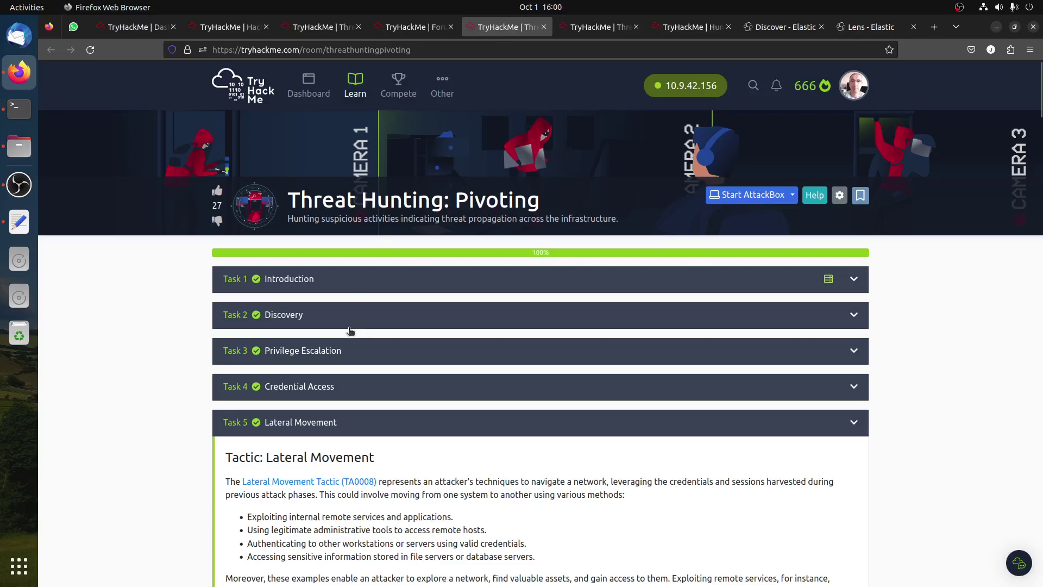
{"action": "scroll", "coordinate": [432, 268], "scroll_direction": "down", "scroll_amount": 10}
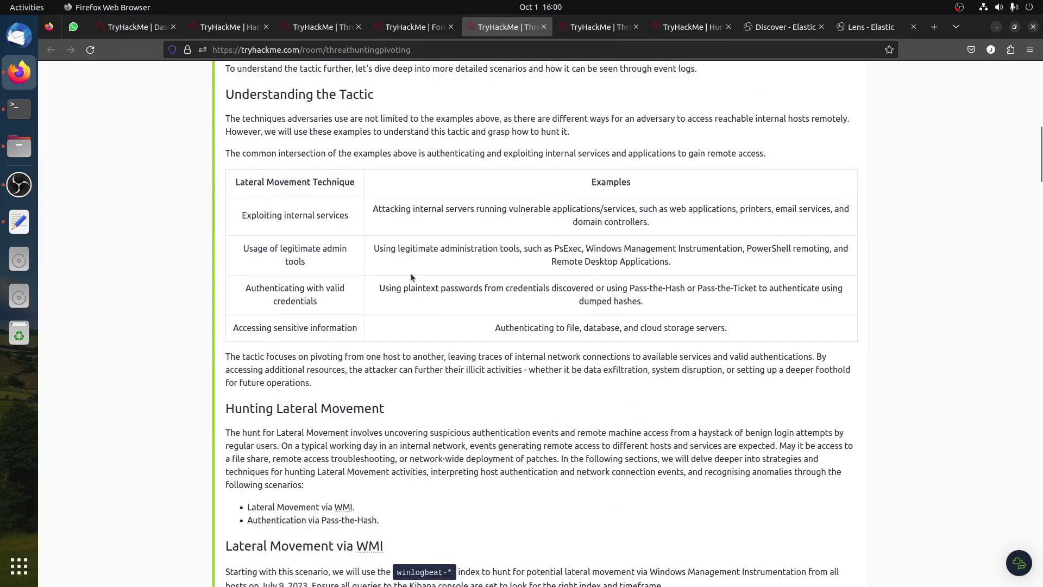
{"action": "left_click", "coordinate": [305, 25]}
{"action": "scroll", "coordinate": [451, 347], "scroll_direction": "up", "scroll_amount": 7}
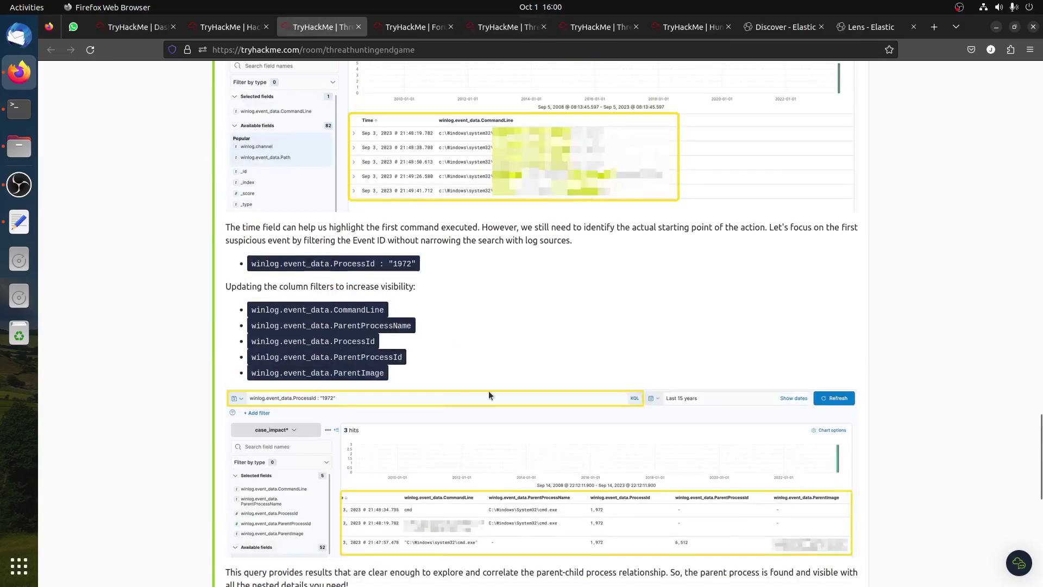
{"action": "scroll", "coordinate": [500, 373], "scroll_direction": "up", "scroll_amount": 10}
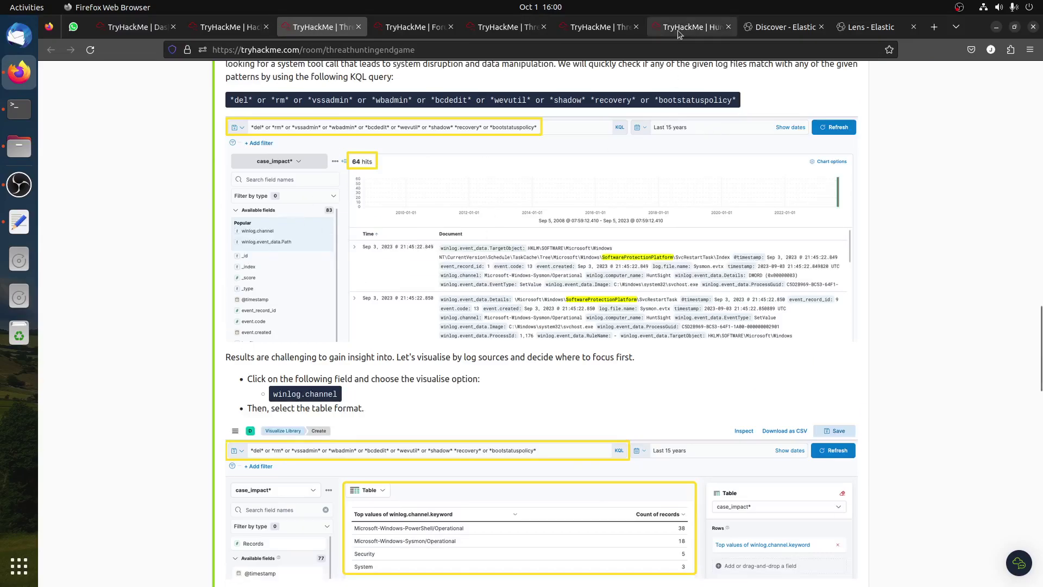
{"action": "left_click", "coordinate": [677, 30]}
Copy the query *lsass.DMP* from the text editor notes and run it in Elastic Discover in place of the current query.
{"action": "left_click", "coordinate": [19, 221]}
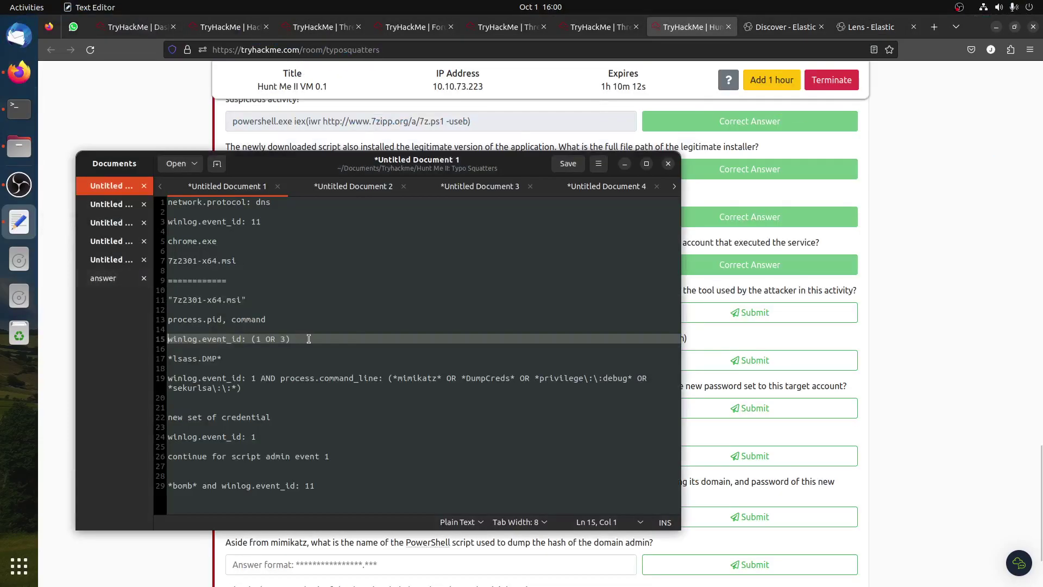
{"action": "triple_click", "coordinate": [200, 361]}
{"action": "right_click", "coordinate": [201, 363]}
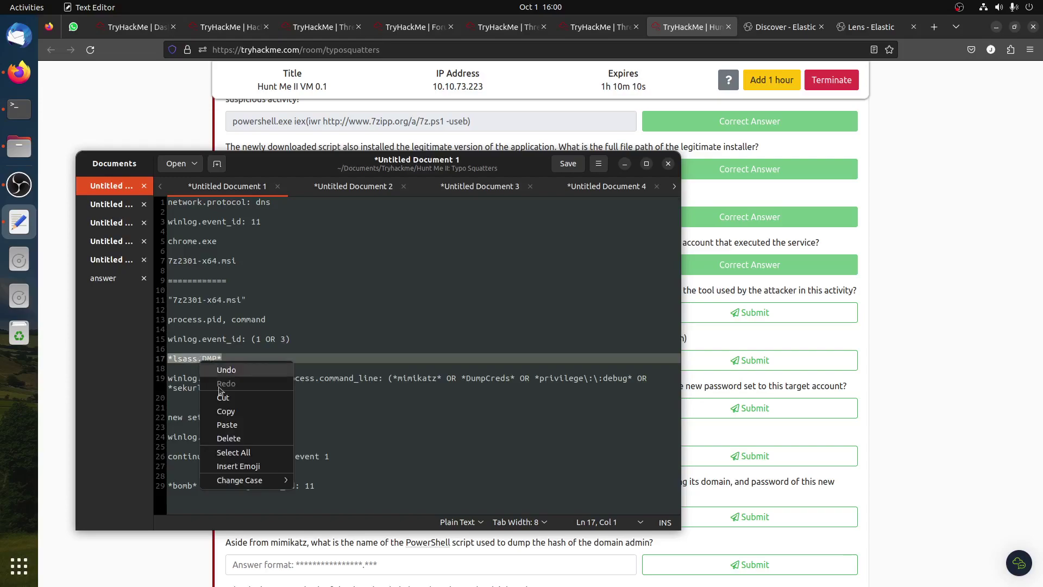
{"action": "left_click", "coordinate": [226, 412]}
{"action": "key", "text": "alt+Tab"}
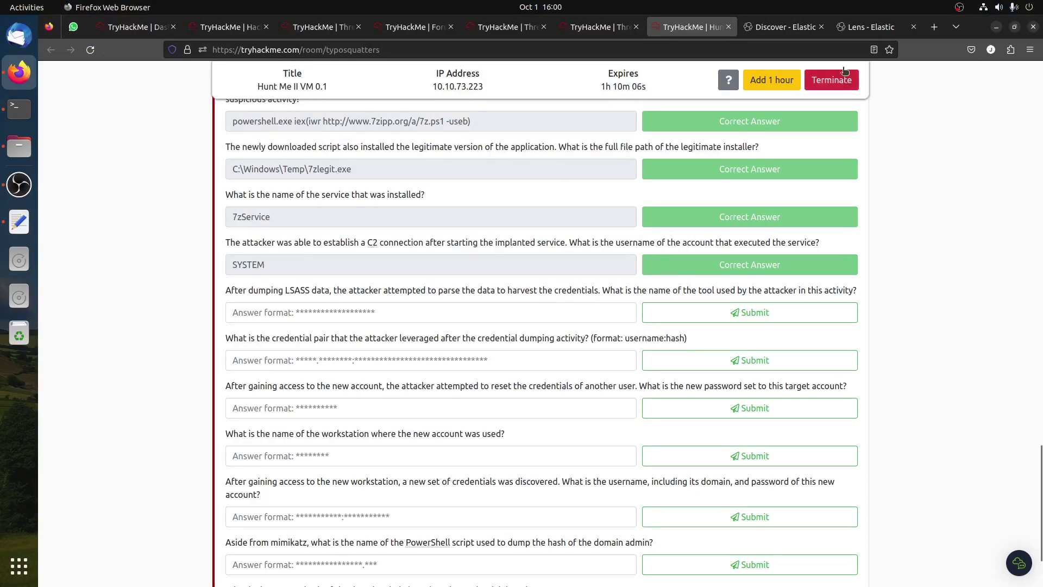
{"action": "left_click", "coordinate": [783, 27]}
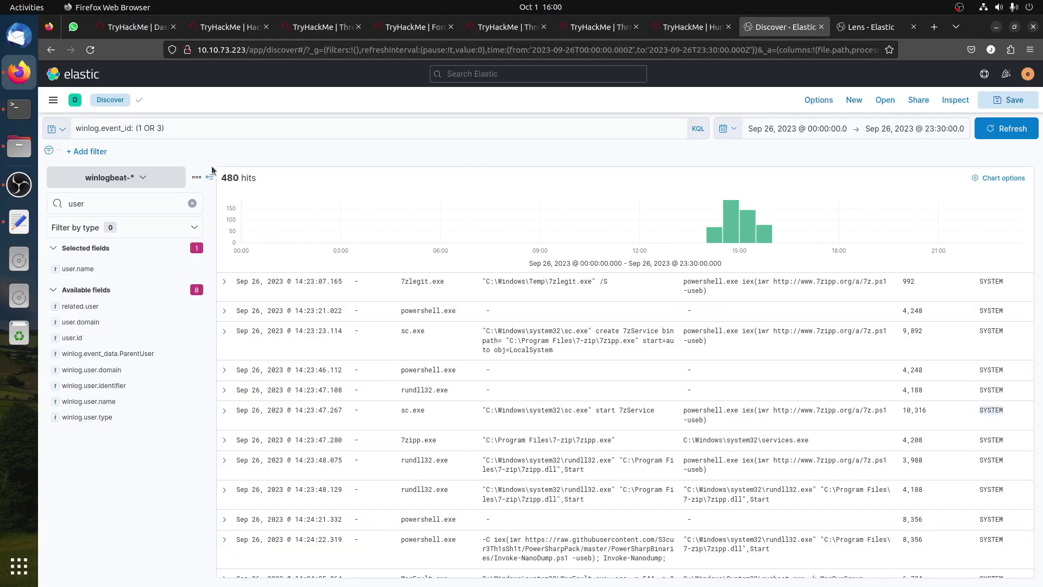
{"action": "left_click", "coordinate": [152, 125]}
{"action": "key", "text": "ctrl+a"}
{"action": "key", "text": "ctrl+v"}
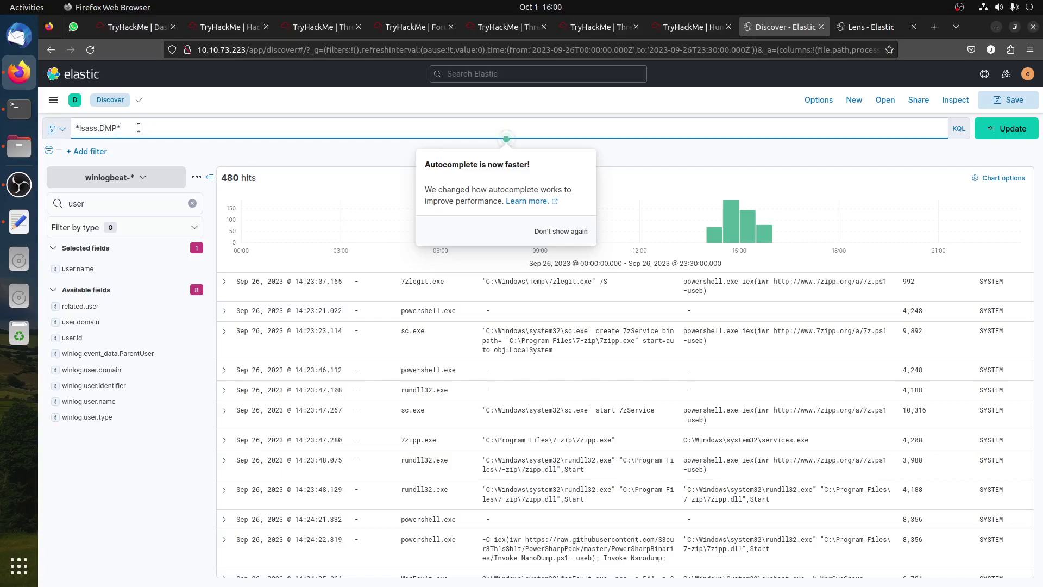
{"action": "key", "text": "Return"}
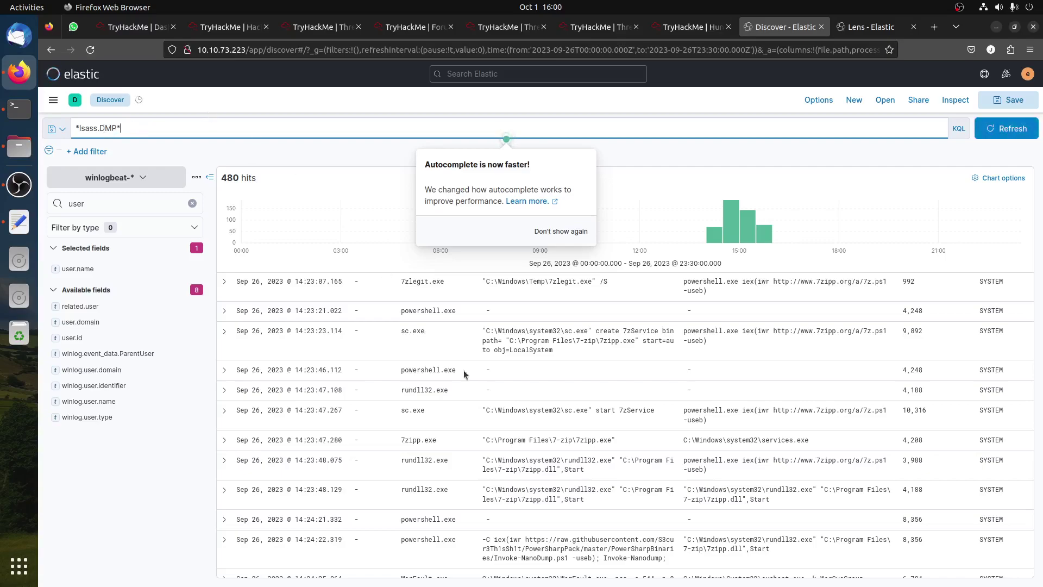
Look through the Threat Hunting Endgame and Pivoting rooms for hunting queries and techniques related to credential dumping.
{"action": "left_click", "coordinate": [304, 29]}
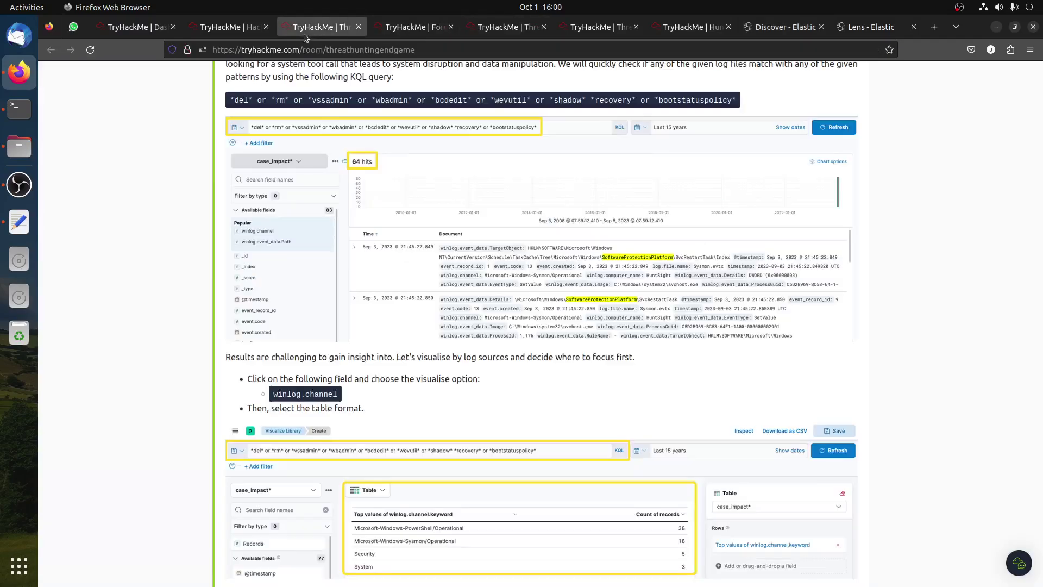
{"action": "scroll", "coordinate": [363, 374], "scroll_direction": "up", "scroll_amount": 10}
{"action": "scroll", "coordinate": [363, 374], "scroll_direction": "up", "scroll_amount": 15}
{"action": "scroll", "coordinate": [367, 378], "scroll_direction": "down", "scroll_amount": 20}
{"action": "scroll", "coordinate": [382, 357], "scroll_direction": "down", "scroll_amount": 15}
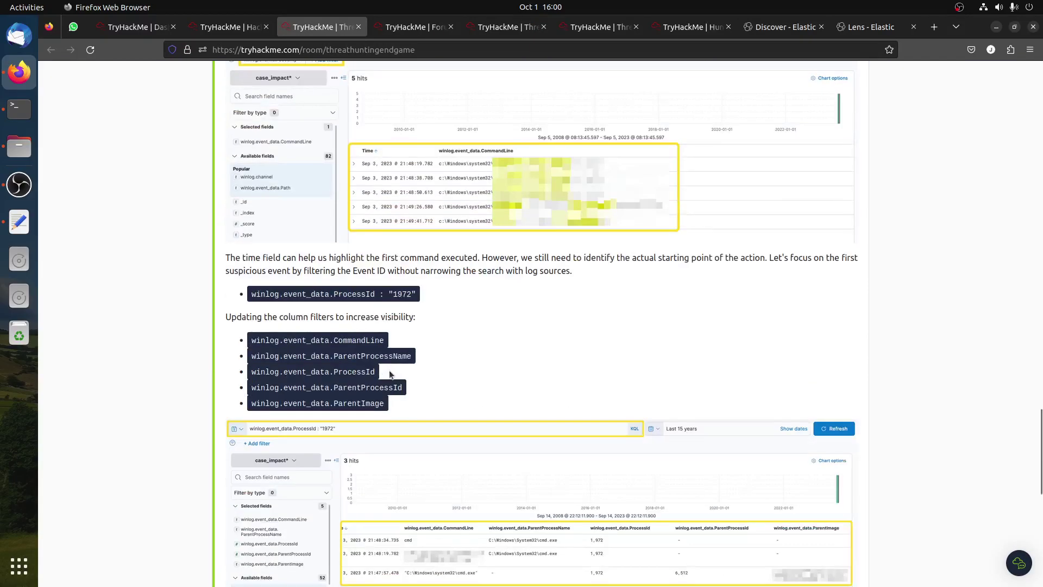
{"action": "scroll", "coordinate": [396, 389], "scroll_direction": "down", "scroll_amount": 3}
{"action": "scroll", "coordinate": [396, 386], "scroll_direction": "down", "scroll_amount": 5}
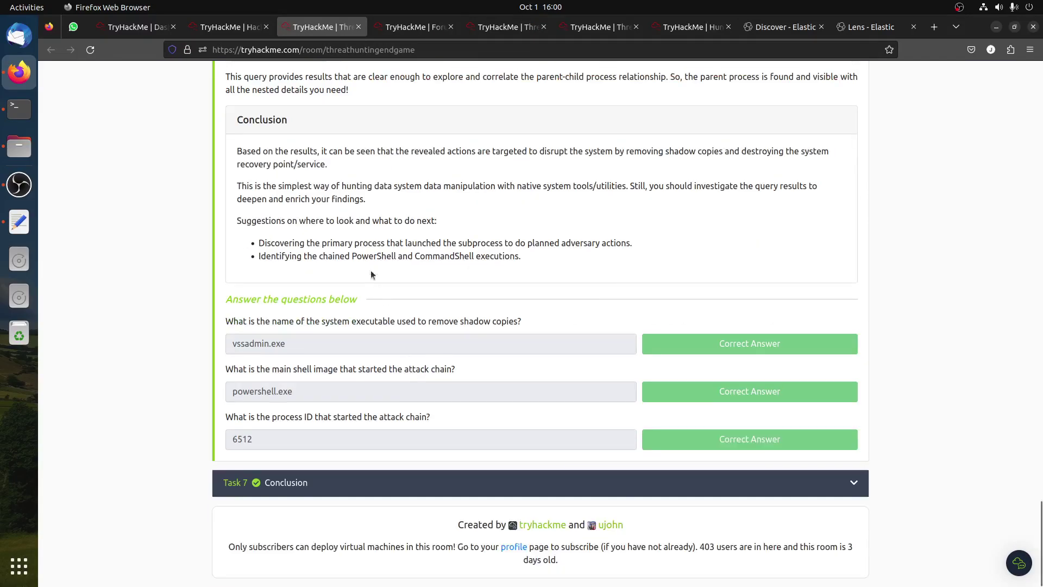
{"action": "left_click", "coordinate": [403, 22]}
{"action": "left_click", "coordinate": [494, 24]}
{"action": "scroll", "coordinate": [443, 317], "scroll_direction": "down", "scroll_amount": 15}
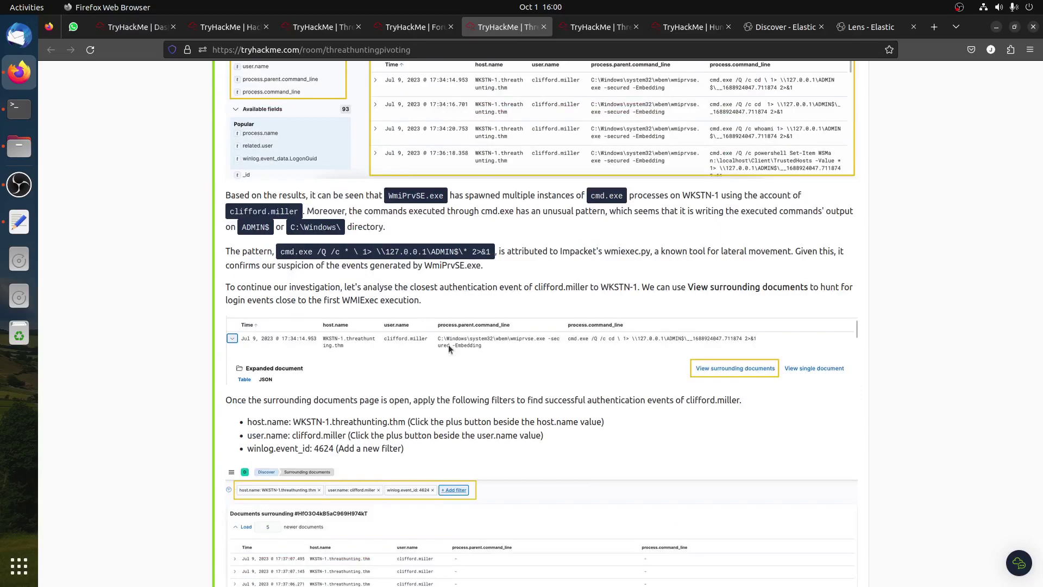
{"action": "scroll", "coordinate": [448, 345], "scroll_direction": "down", "scroll_amount": 2}
{"action": "scroll", "coordinate": [452, 354], "scroll_direction": "down", "scroll_amount": 20}
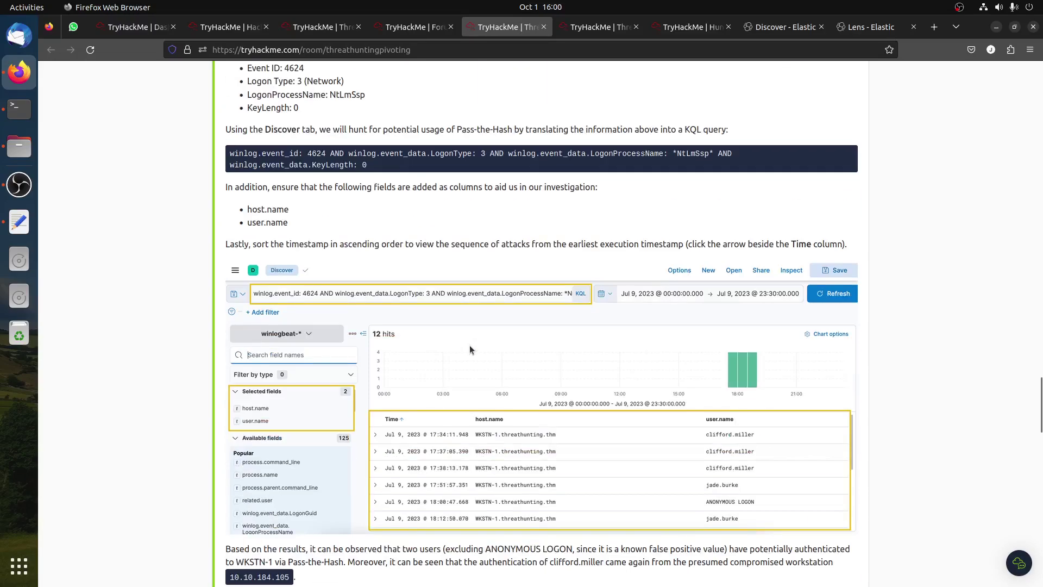
{"action": "scroll", "coordinate": [470, 346], "scroll_direction": "down", "scroll_amount": 20}
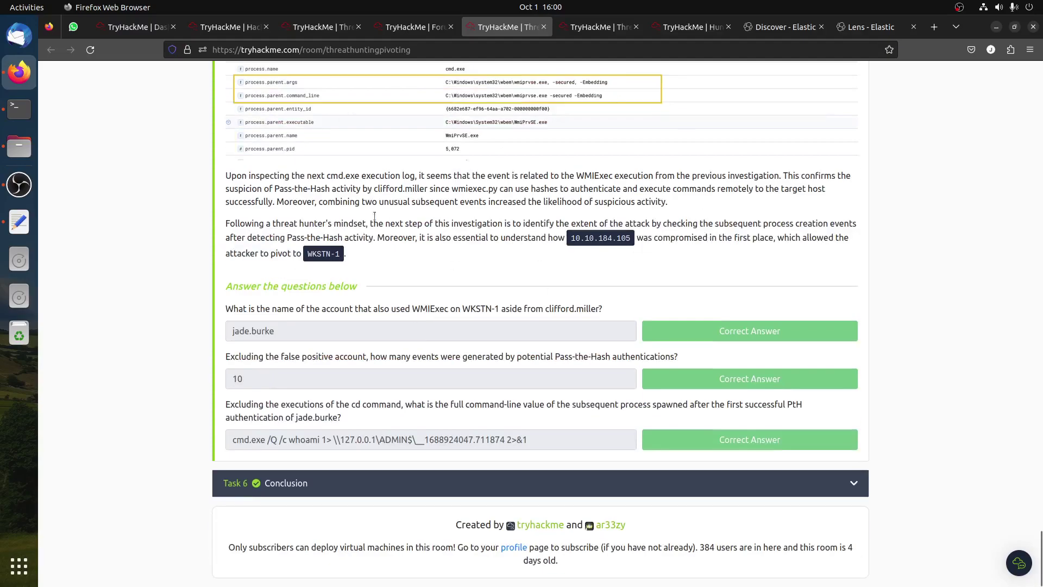
Expand the *lsass.DMP* event in Discover and read its full message field for the tool that parses the LSASS dump.
{"action": "left_click", "coordinate": [763, 28]}
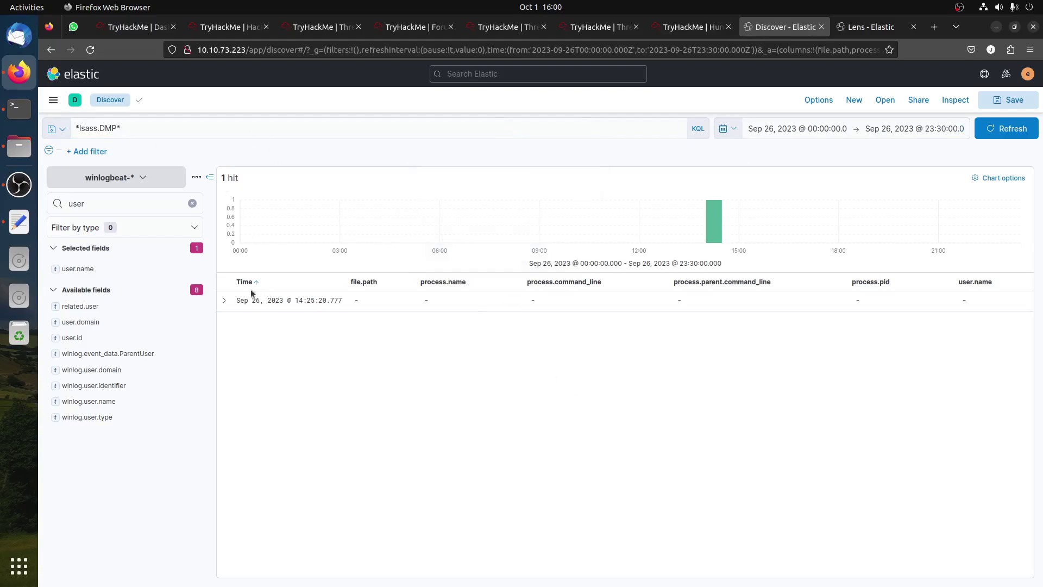
{"action": "left_click", "coordinate": [224, 300]}
{"action": "scroll", "coordinate": [448, 535], "scroll_direction": "down", "scroll_amount": 5}
{"action": "scroll", "coordinate": [449, 507], "scroll_direction": "down", "scroll_amount": 7}
{"action": "left_click", "coordinate": [536, 353]}
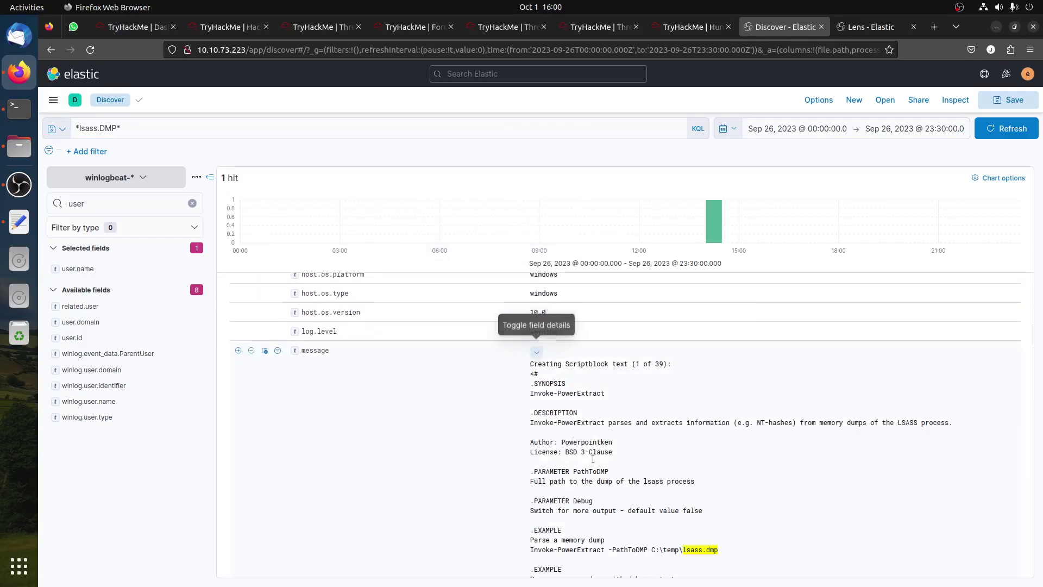
{"action": "scroll", "coordinate": [617, 490], "scroll_direction": "down", "scroll_amount": 3}
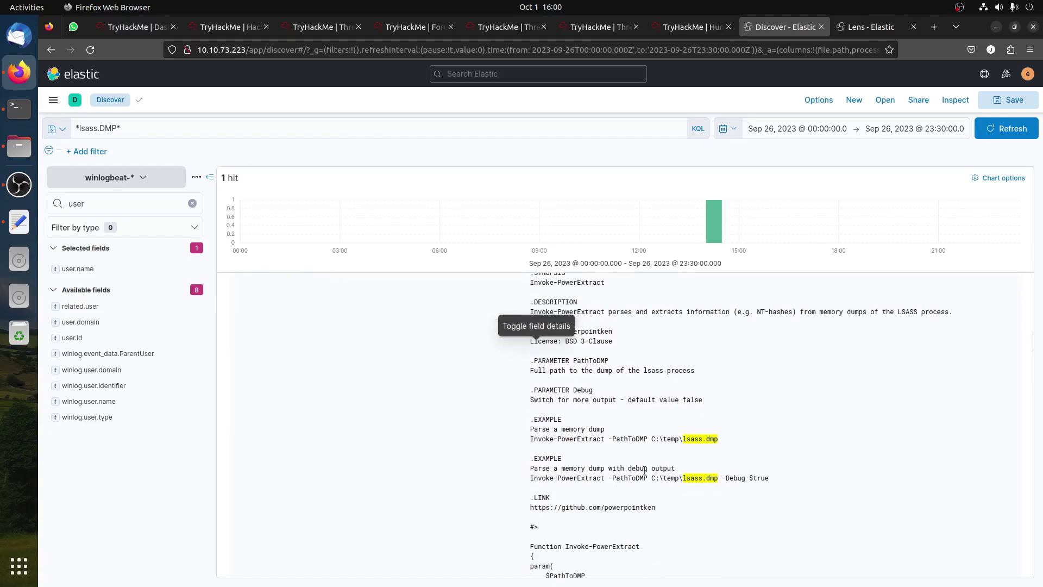
{"action": "scroll", "coordinate": [660, 448], "scroll_direction": "up", "scroll_amount": 5}
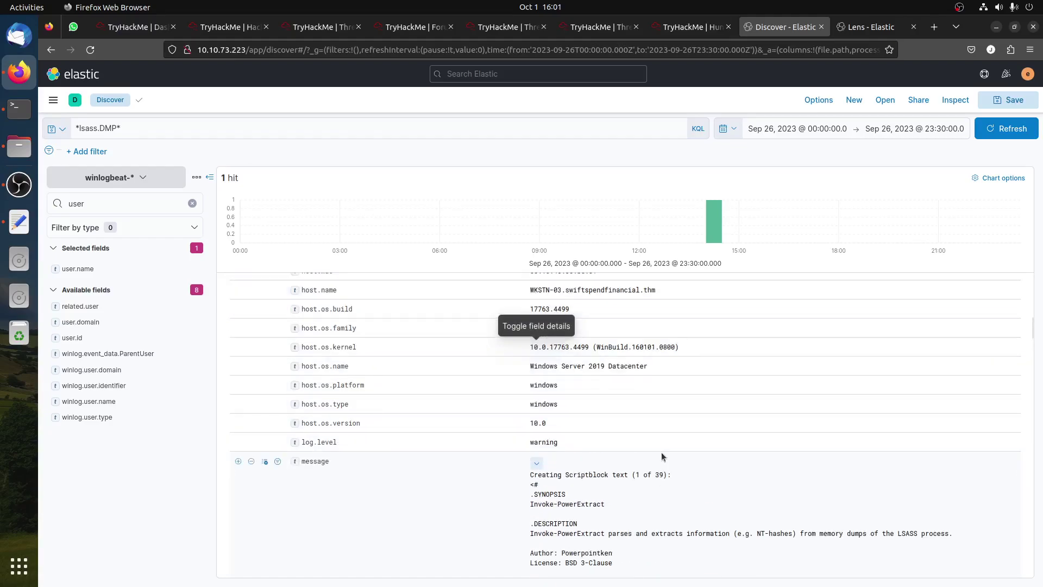
{"action": "scroll", "coordinate": [661, 454], "scroll_direction": "down", "scroll_amount": 1}
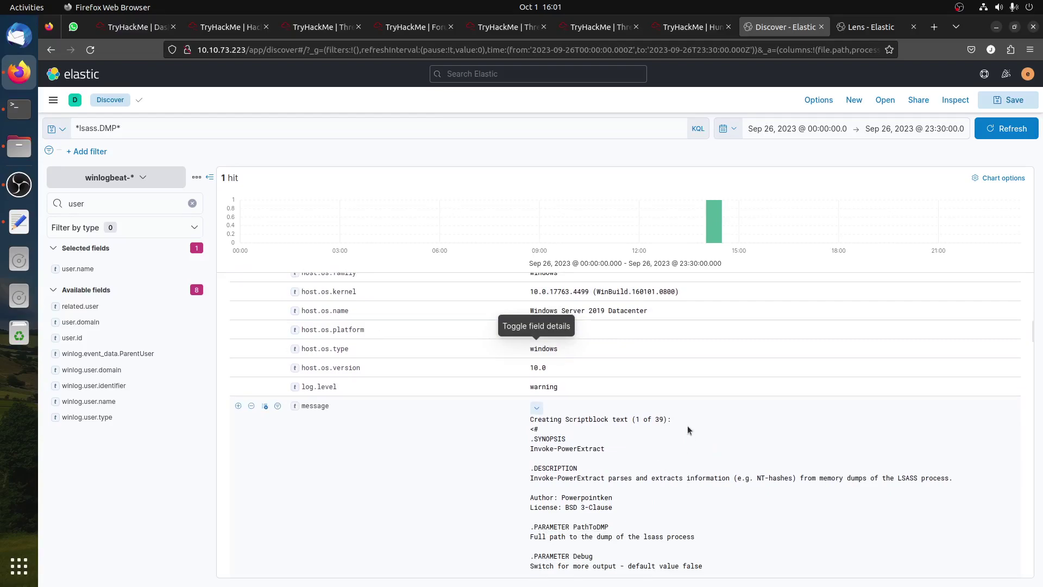
{"action": "scroll", "coordinate": [689, 422], "scroll_direction": "down", "scroll_amount": 3}
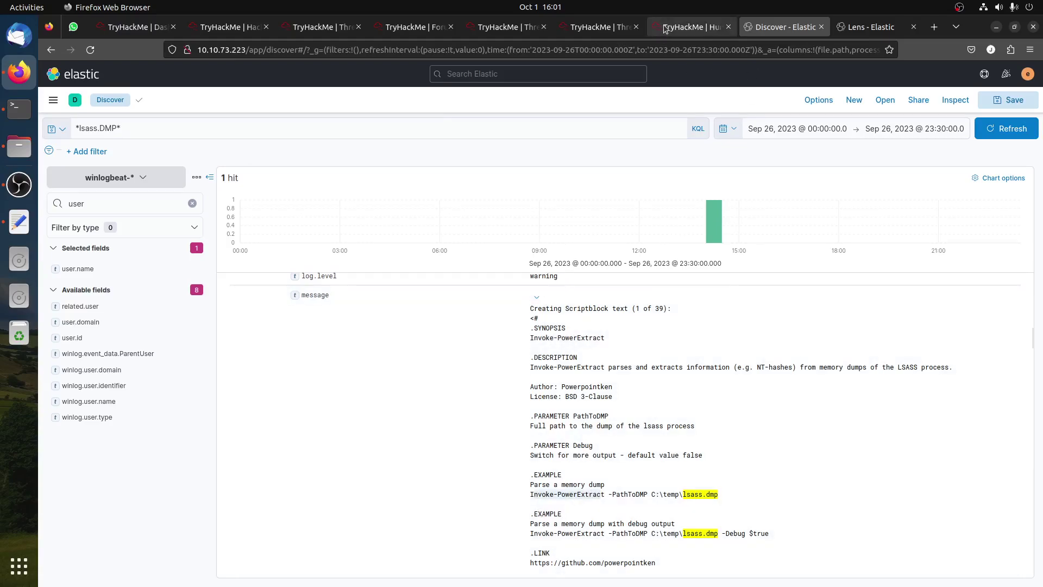
Read the credential pair question in the TryHackMe room, and review the script synopsis in the Discover event message again.
{"action": "left_click", "coordinate": [690, 26]}
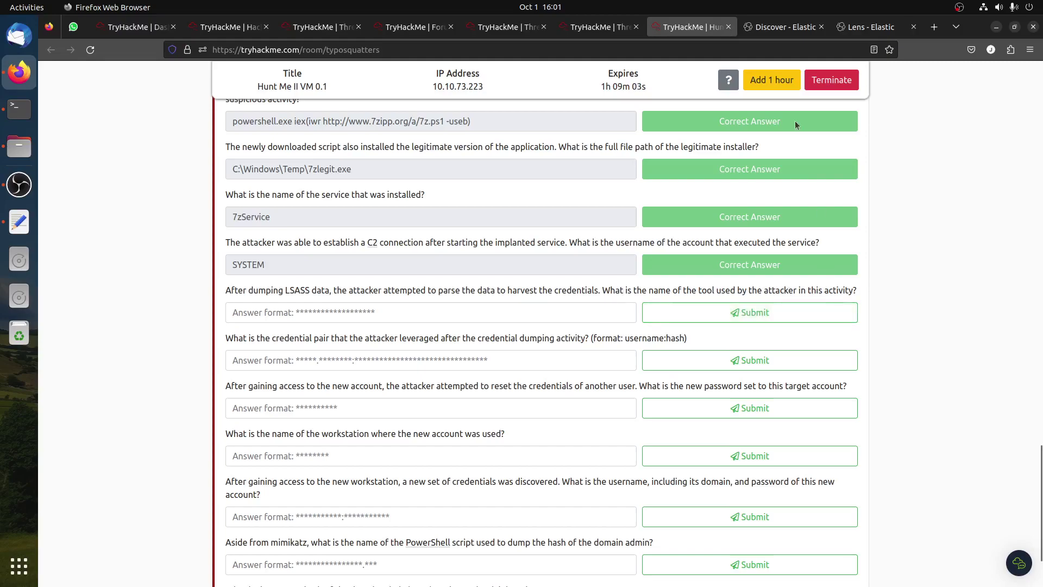
{"action": "left_click_drag", "start_coordinate": [421, 339], "coordinate": [688, 339]}
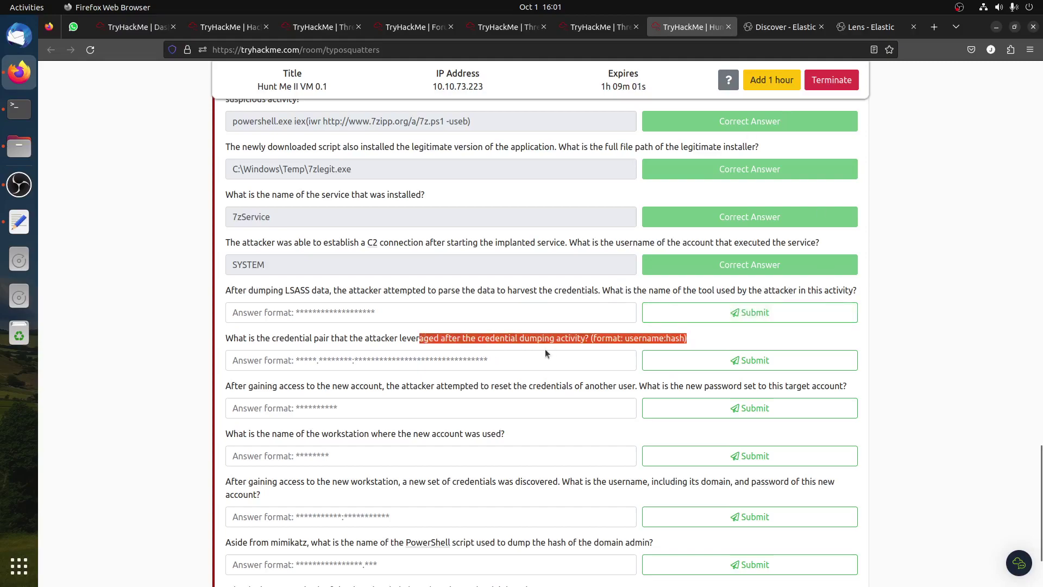
{"action": "left_click", "coordinate": [782, 27]}
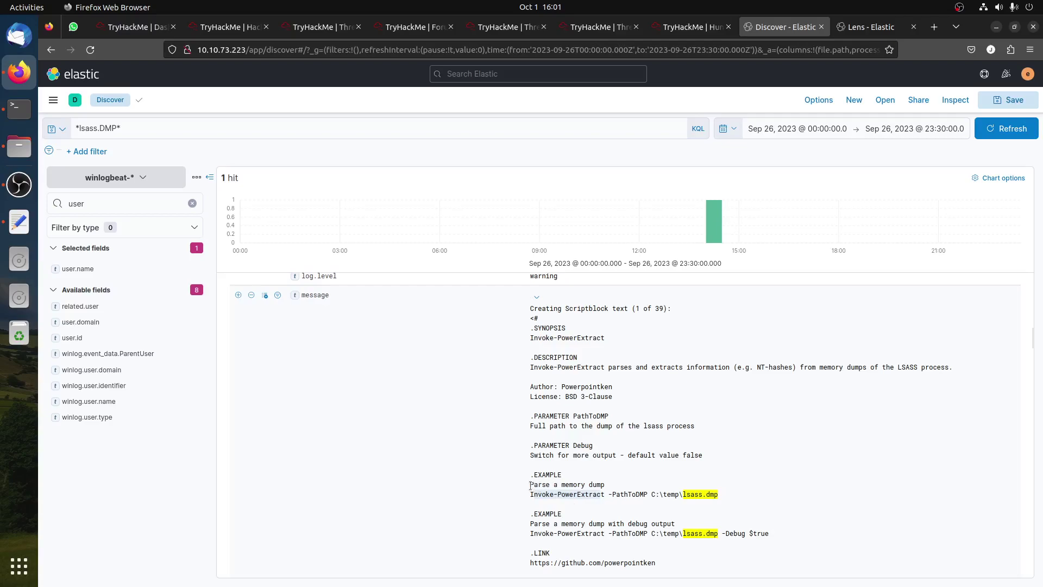
{"action": "scroll", "coordinate": [661, 459], "scroll_direction": "up", "scroll_amount": 3}
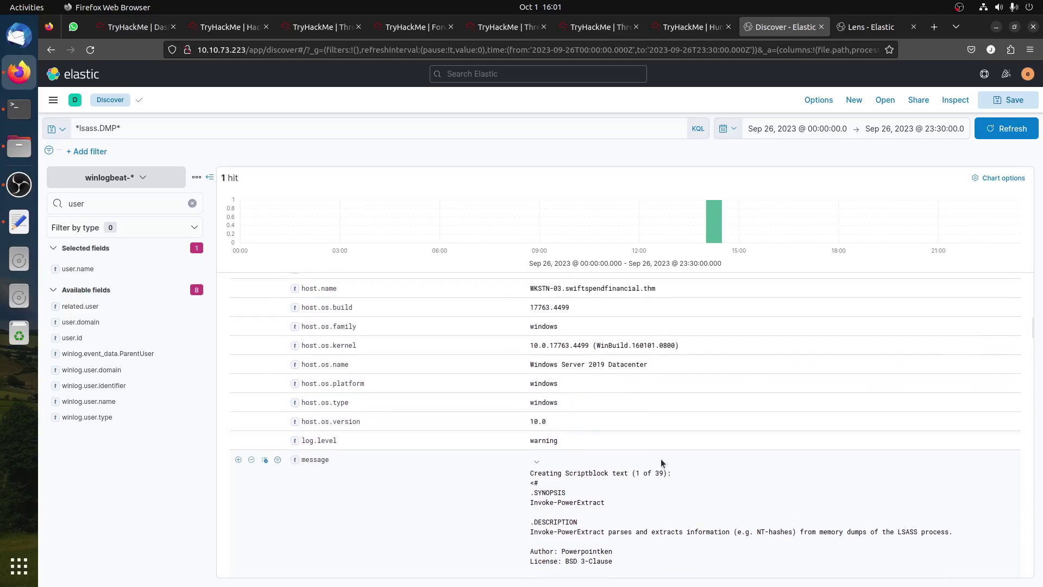
{"action": "scroll", "coordinate": [661, 459], "scroll_direction": "down", "scroll_amount": 3}
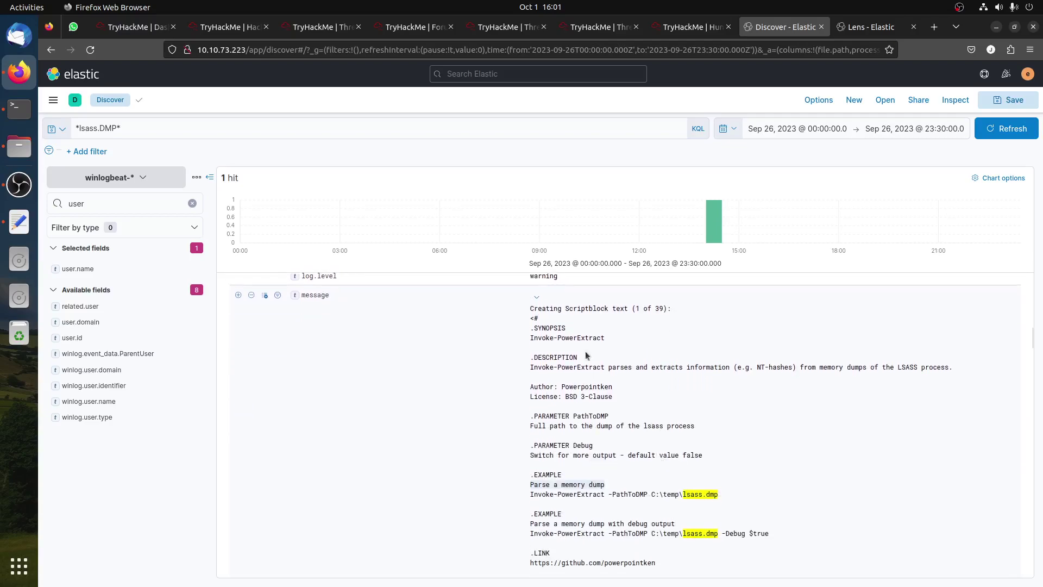
Copy Invoke-PowerExtract from the script synopsis and submit it as the answer to the LSASS parsing tool question.
{"action": "right_click", "coordinate": [579, 340]}
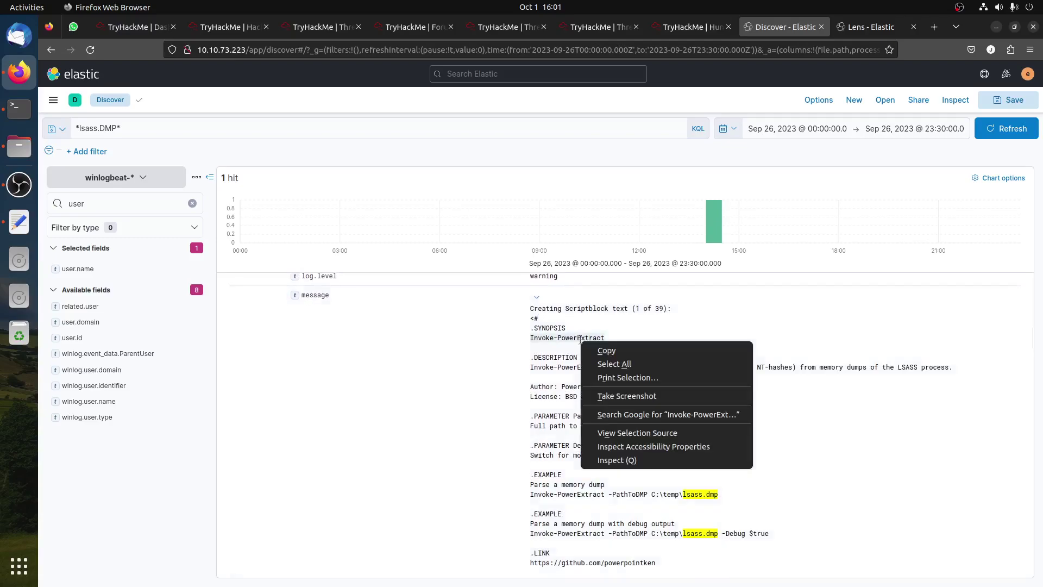
{"action": "left_click", "coordinate": [619, 351]}
{"action": "left_click", "coordinate": [686, 26]}
{"action": "left_click", "coordinate": [489, 312]}
{"action": "key", "text": "ctrl+v"}
{"action": "left_click", "coordinate": [718, 317]}
Examine the rest of the script block message for credentials, and check the forum thread and the room's credential pair question.
{"action": "left_click", "coordinate": [782, 27]}
{"action": "scroll", "coordinate": [660, 441], "scroll_direction": "down", "scroll_amount": 5}
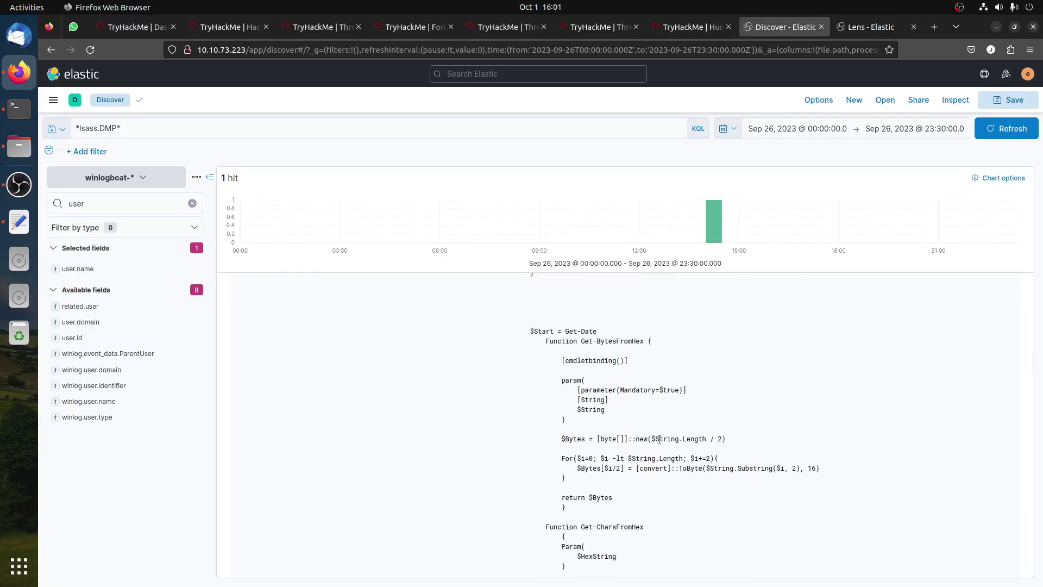
{"action": "scroll", "coordinate": [660, 439], "scroll_direction": "down", "scroll_amount": 20}
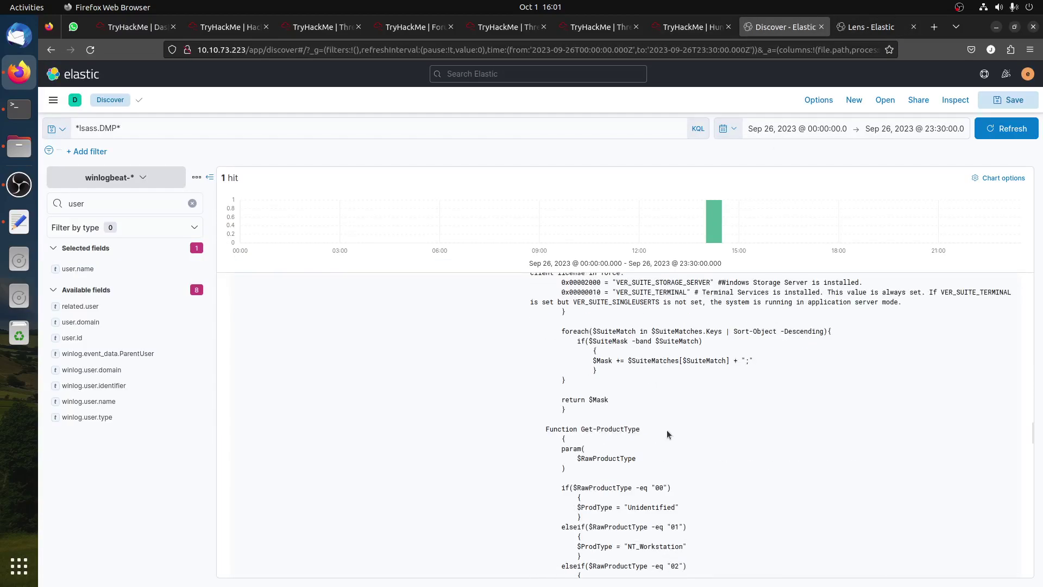
{"action": "scroll", "coordinate": [669, 430], "scroll_direction": "down", "scroll_amount": 10}
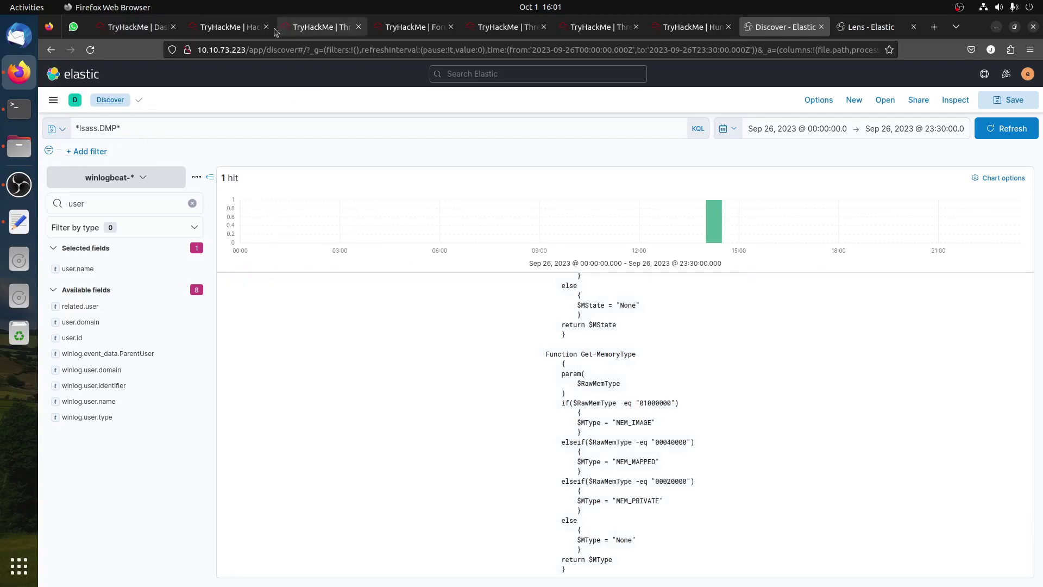
{"action": "left_click", "coordinate": [231, 27]}
{"action": "left_click", "coordinate": [419, 28]}
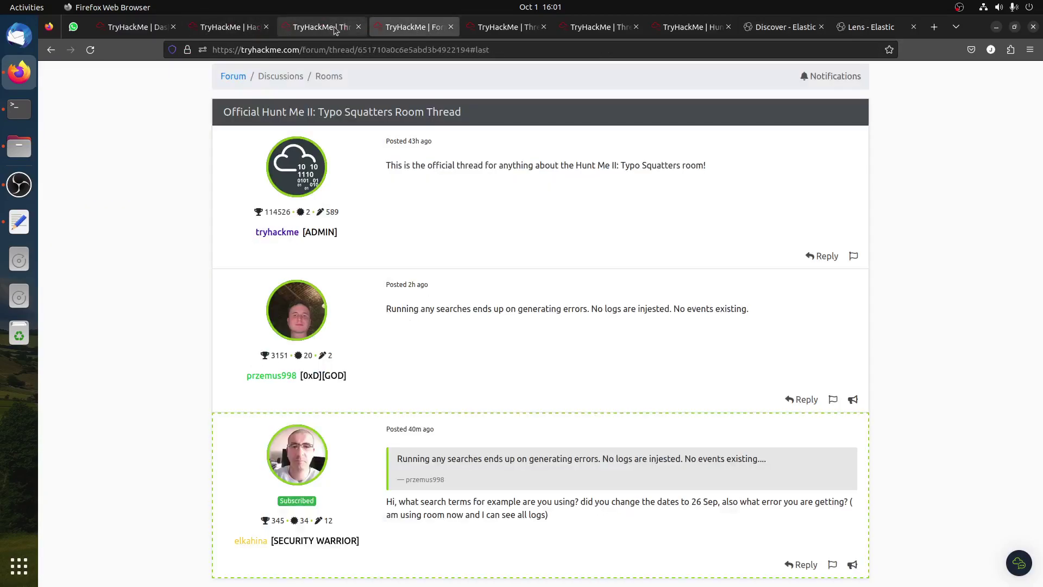
{"action": "left_click", "coordinate": [321, 27]}
{"action": "left_click", "coordinate": [683, 29]}
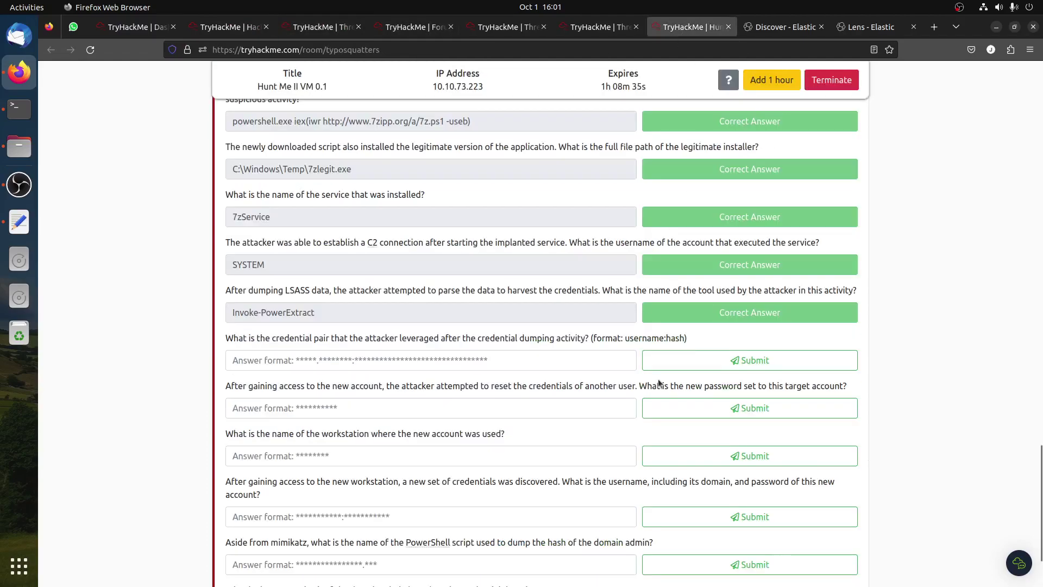
{"action": "left_click", "coordinate": [782, 27]}
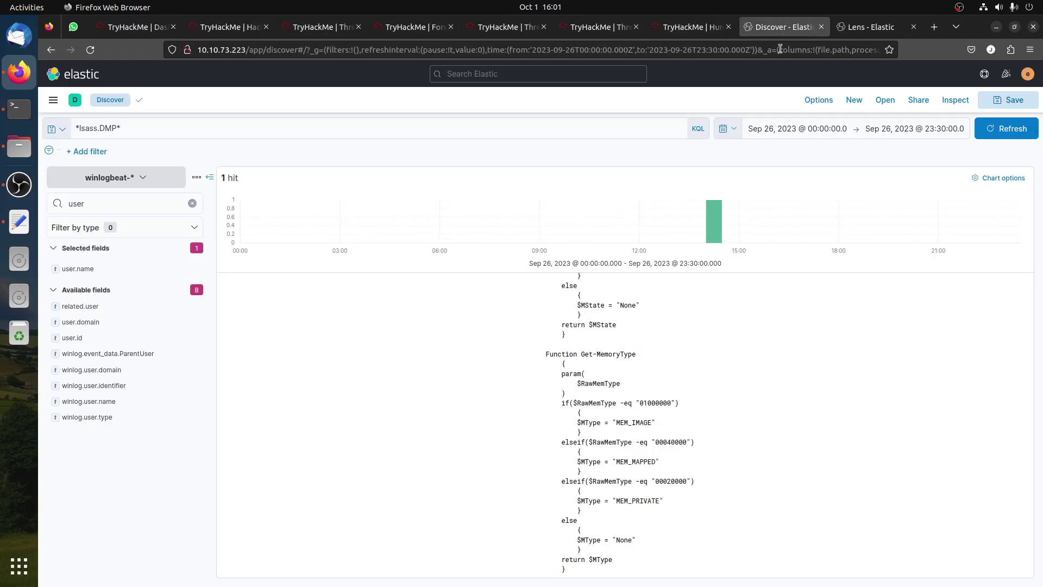
{"action": "scroll", "coordinate": [621, 439], "scroll_direction": "down", "scroll_amount": 1}
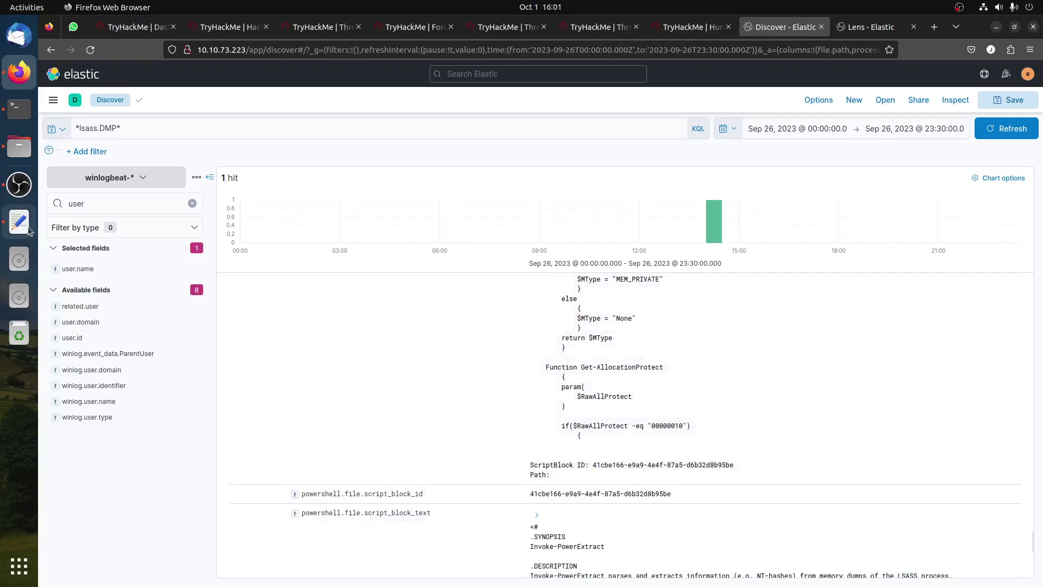
{"action": "left_click", "coordinate": [690, 27]}
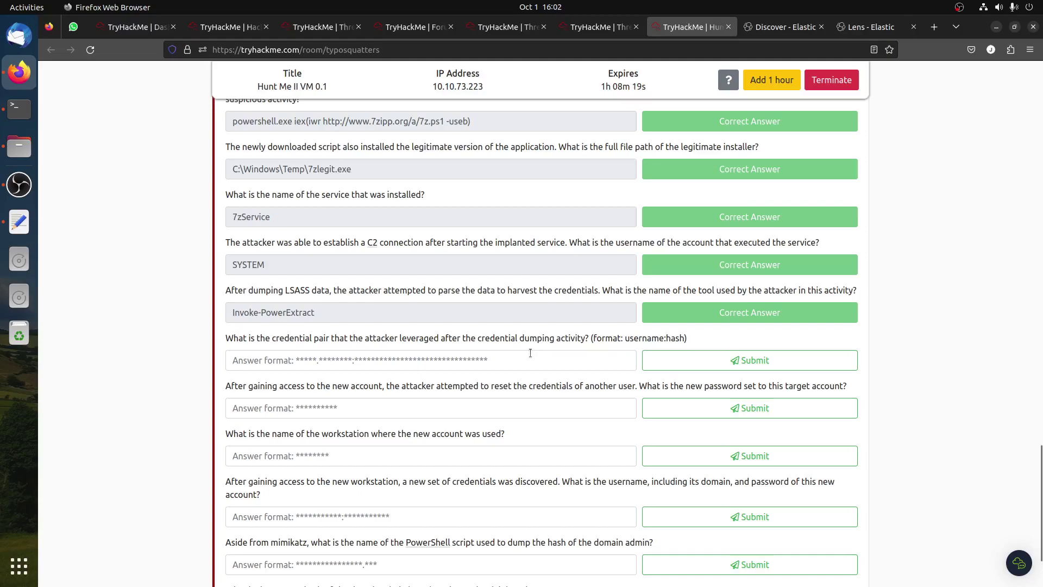
Copy the mimikatz credential dumping query from the text notes and run it in Discover: winlog.event_id: 1 AND process.command_line: (*mimikatz* OR *DumpCreds* OR *privilege\:\:debug* OR *sekurlsa\:\:*).
{"action": "left_click", "coordinate": [19, 221]}
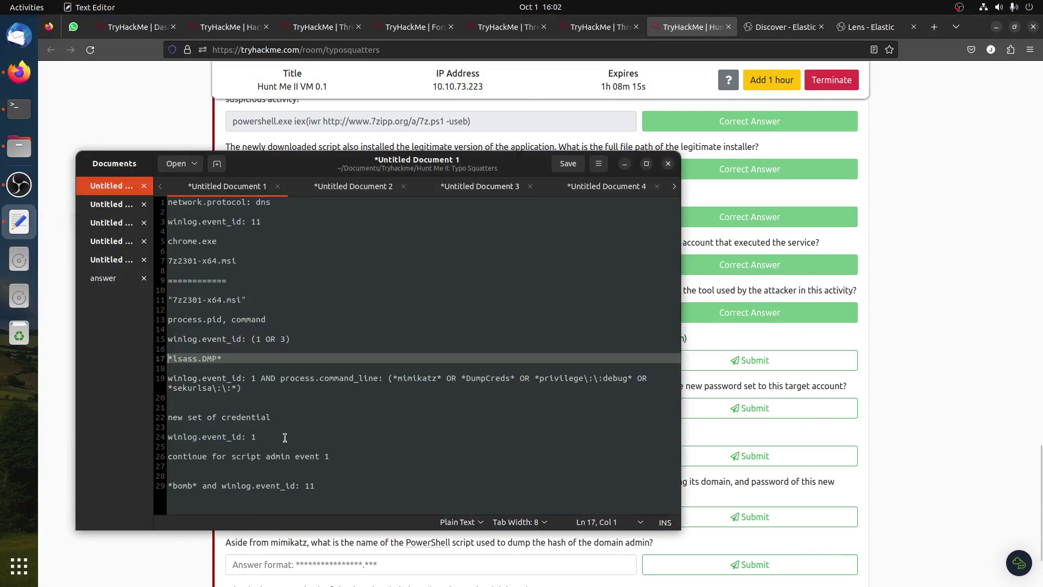
{"action": "triple_click", "coordinate": [244, 389]}
{"action": "right_click", "coordinate": [232, 380]}
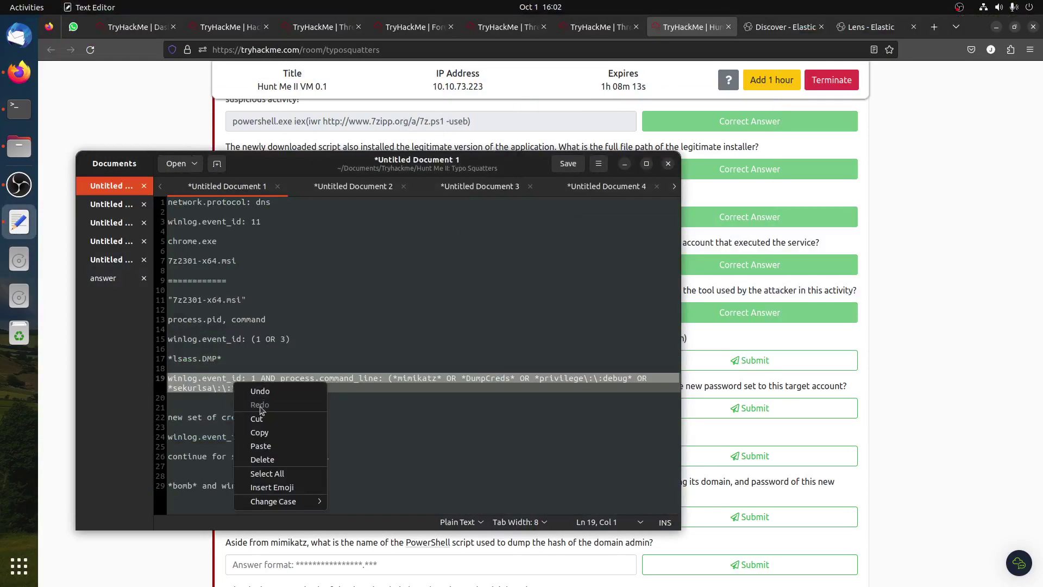
{"action": "left_click", "coordinate": [279, 430]}
{"action": "left_click", "coordinate": [788, 33]}
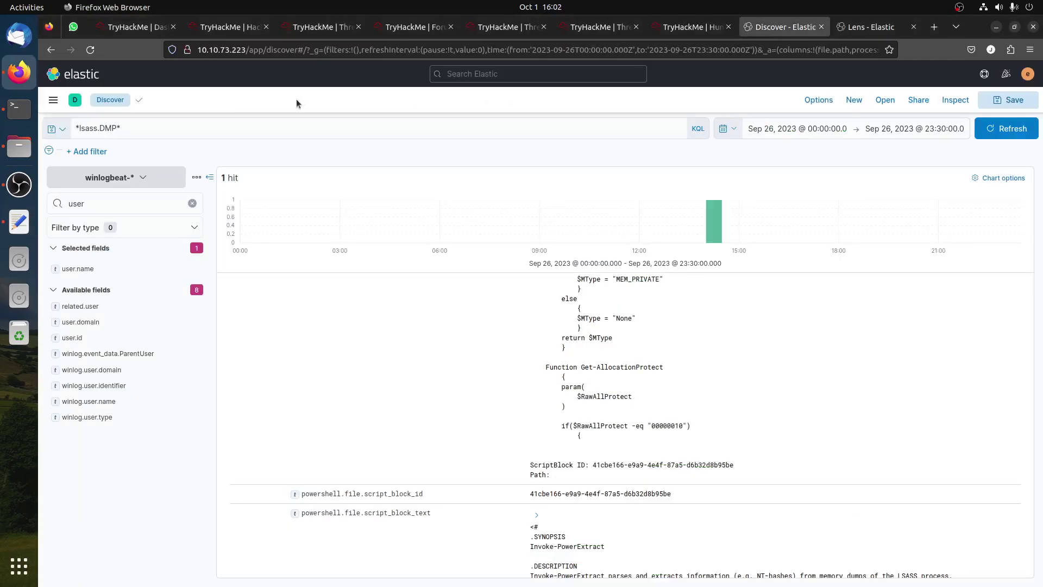
{"action": "left_click", "coordinate": [142, 132]}
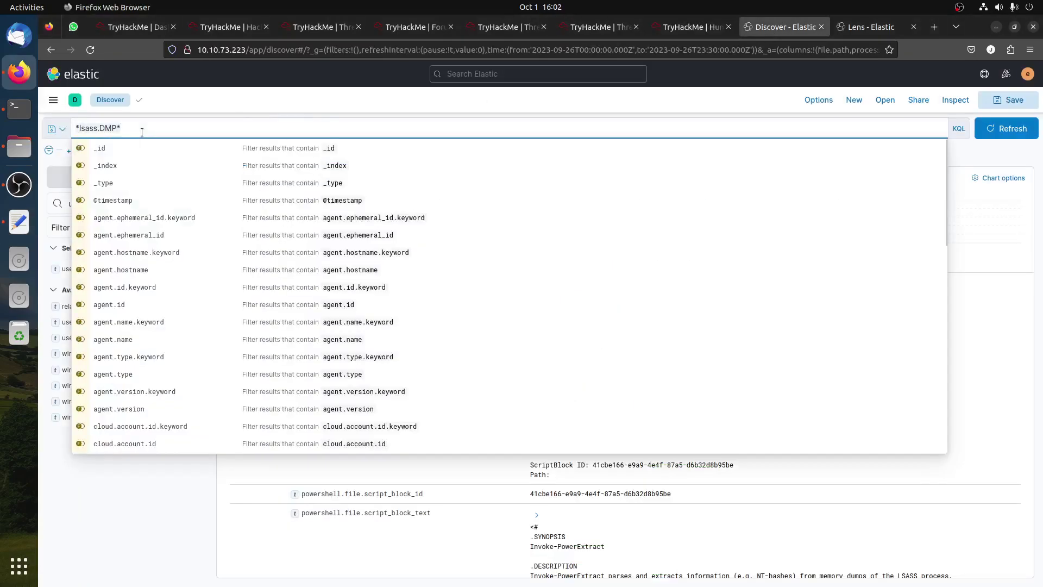
{"action": "key", "text": "ctrl+a"}
{"action": "key", "text": "ctrl+v"}
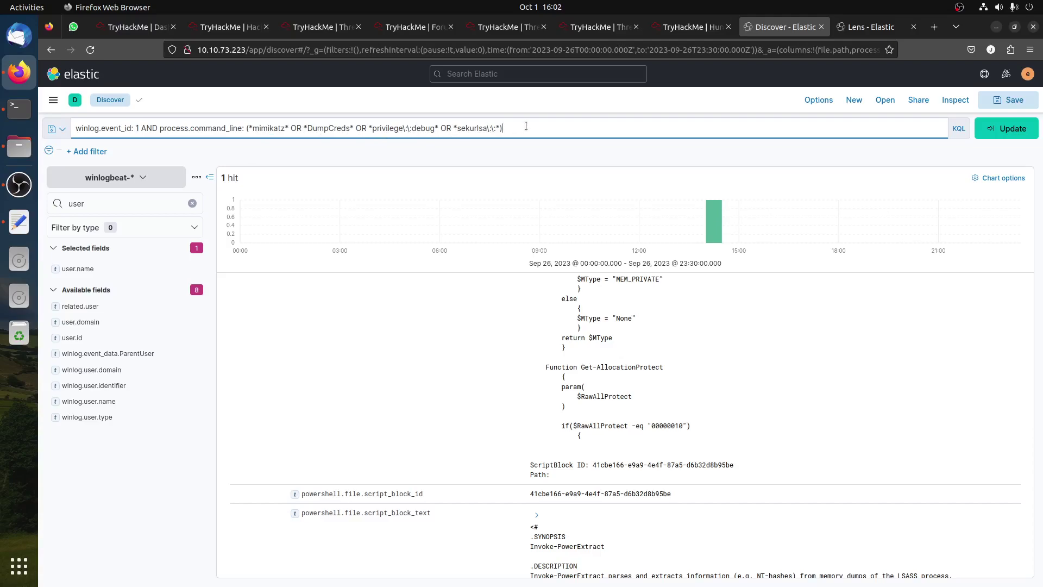
{"action": "key", "text": "Return"}
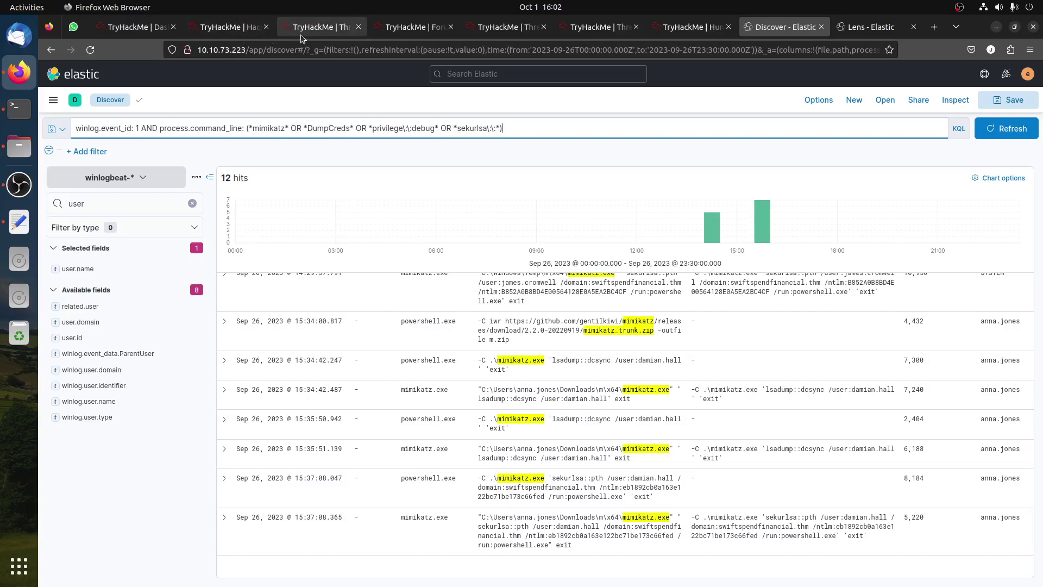
Browse the other open TryHackMe rooms and skim the Threat Hunting: Foothold room's Execution task for guidance.
{"action": "left_click", "coordinate": [322, 27]}
{"action": "left_click", "coordinate": [508, 27]}
{"action": "left_click", "coordinate": [585, 29]}
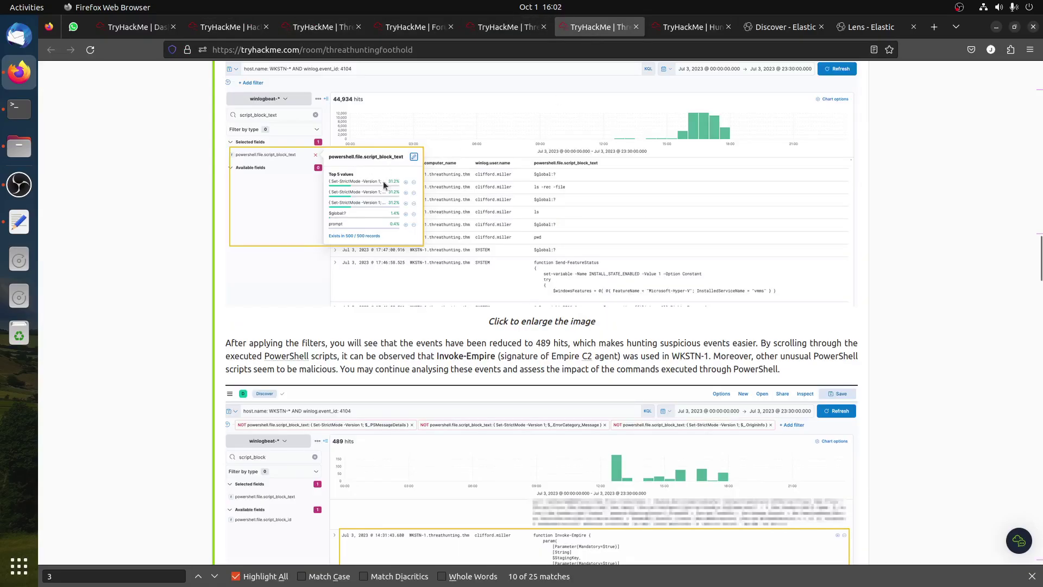
{"action": "scroll", "coordinate": [386, 169], "scroll_direction": "up", "scroll_amount": 15}
{"action": "scroll", "coordinate": [380, 229], "scroll_direction": "up", "scroll_amount": 5}
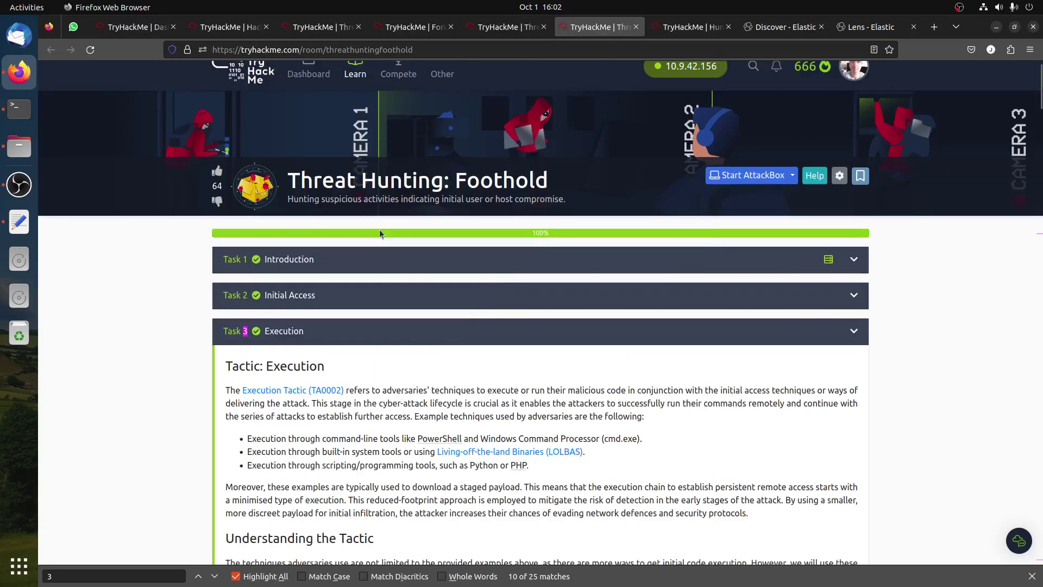
{"action": "scroll", "coordinate": [492, 244], "scroll_direction": "down", "scroll_amount": 7}
{"action": "scroll", "coordinate": [507, 243], "scroll_direction": "down", "scroll_amount": 20}
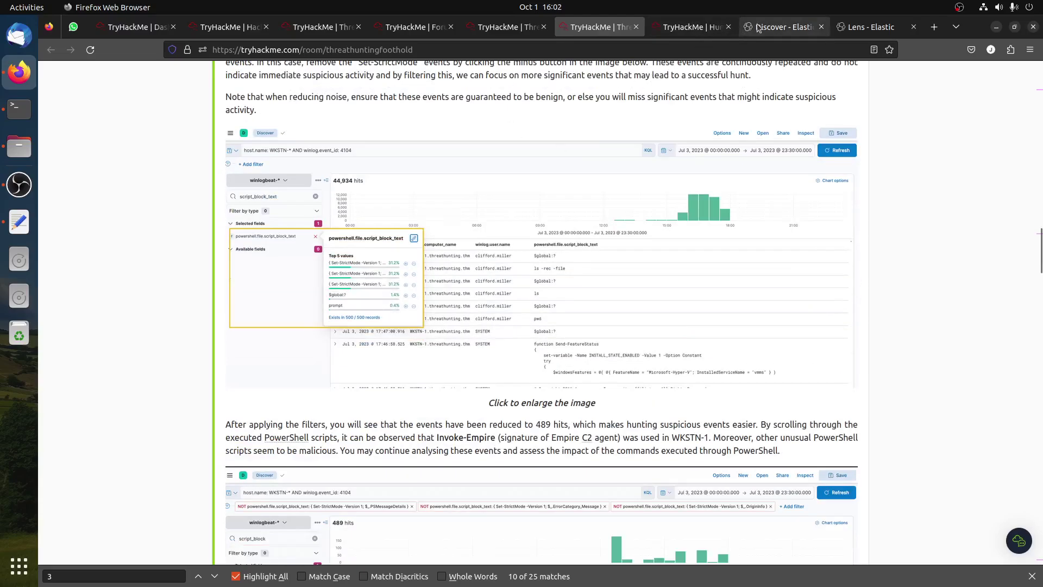
Compare the mimikatz events in Discover with the Lens file name table and the room's credential pair question.
{"action": "left_click", "coordinate": [782, 27]}
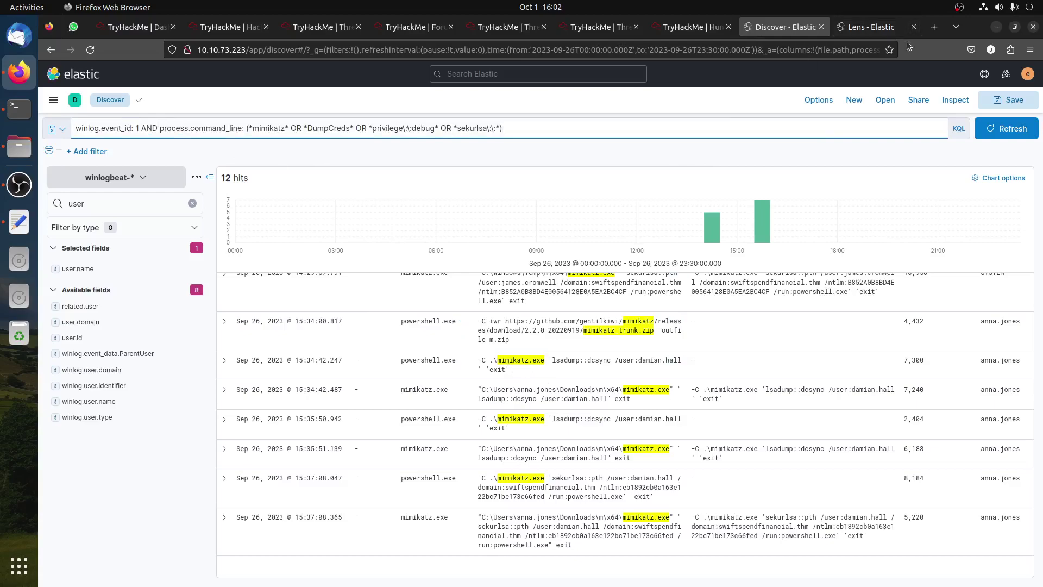
{"action": "left_click", "coordinate": [874, 27]}
{"action": "left_click", "coordinate": [309, 280]}
{"action": "left_click", "coordinate": [784, 27]}
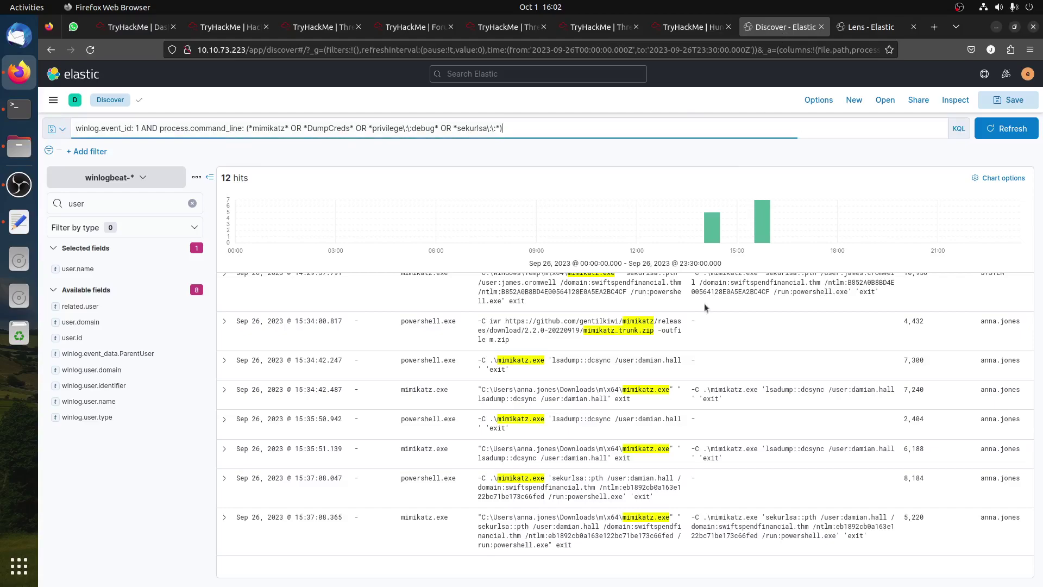
{"action": "left_click", "coordinate": [693, 28]}
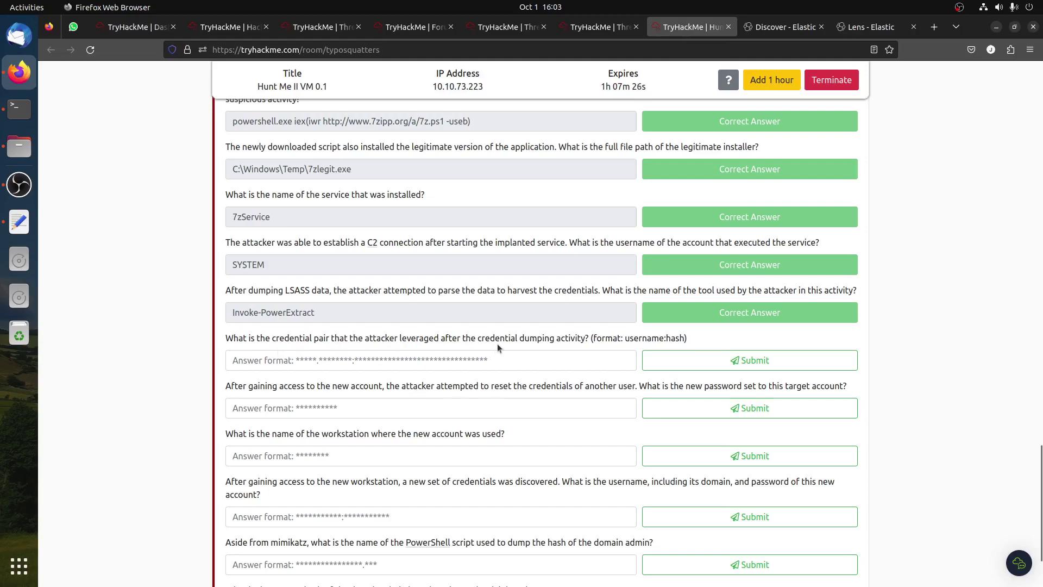
{"action": "left_click", "coordinate": [778, 29]}
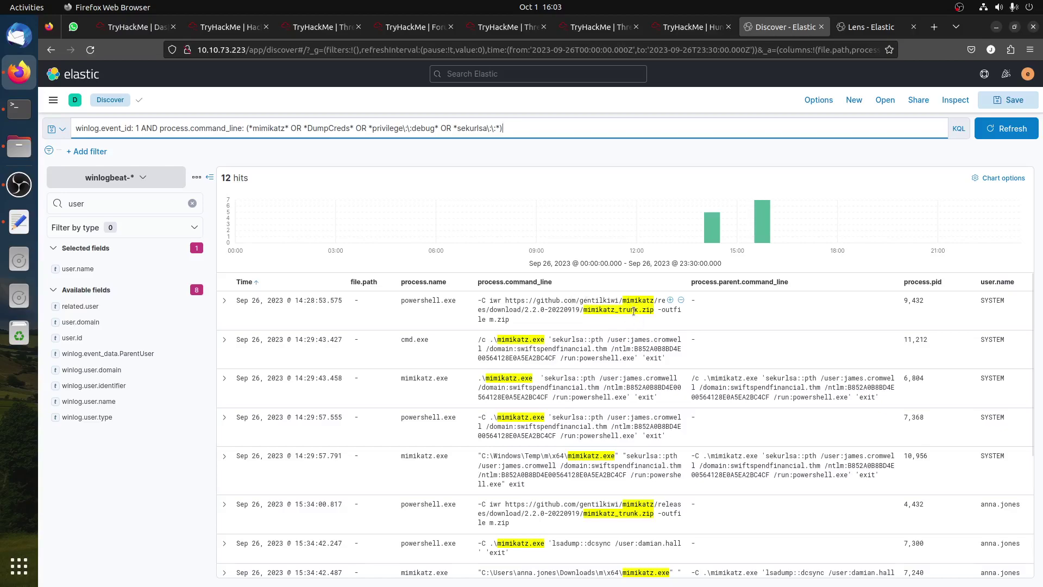
{"action": "left_click", "coordinate": [869, 27]}
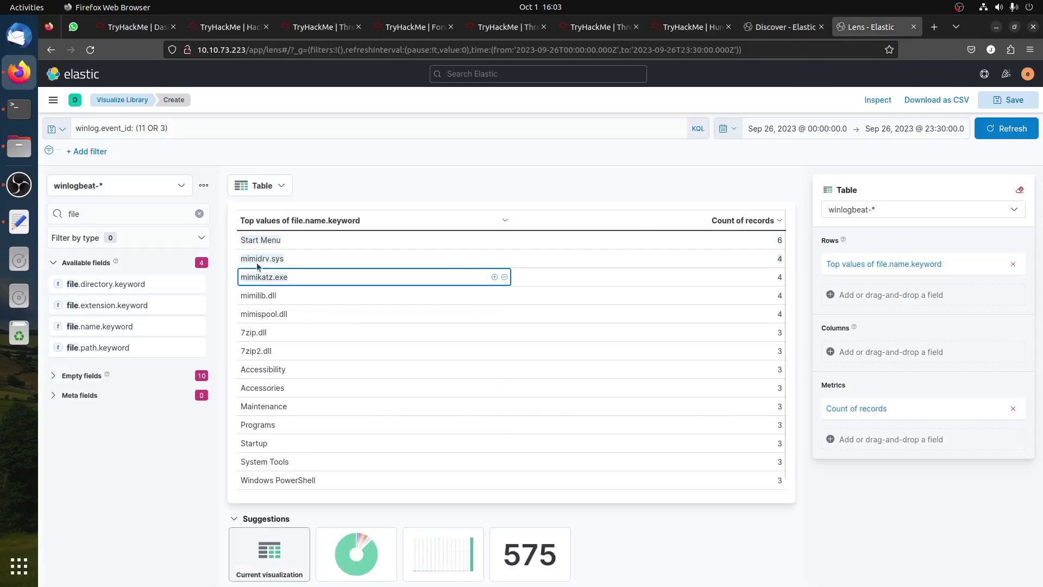
{"action": "left_click", "coordinate": [782, 27]}
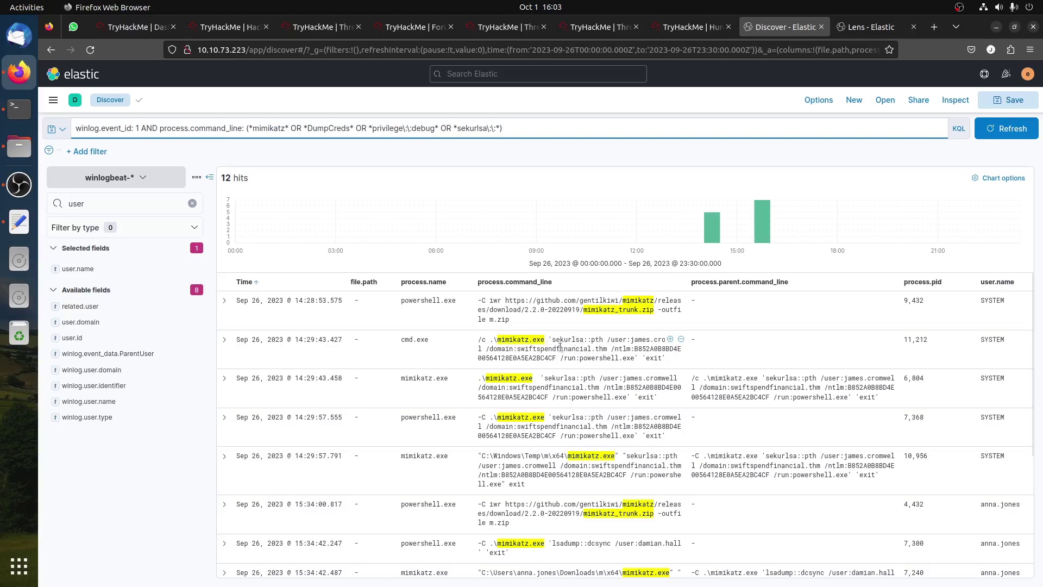
Expand the cmd.exe mimikatz event from 14:29:43.427 and read its full message field for the sekurlsa::pth user and NTLM hash.
{"action": "left_click", "coordinate": [556, 336]}
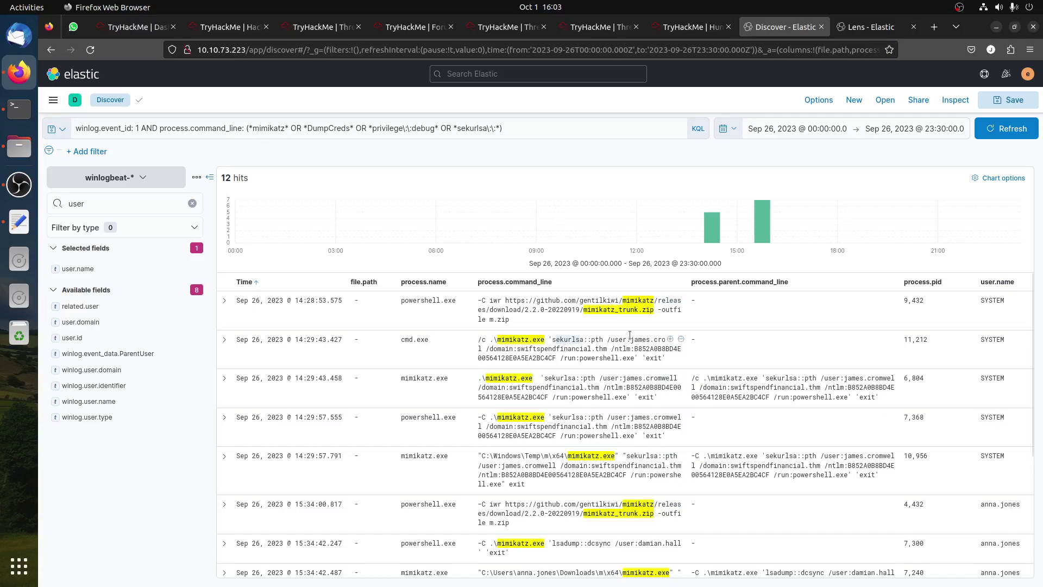
{"action": "left_click_drag", "start_coordinate": [631, 339], "coordinate": [679, 340]}
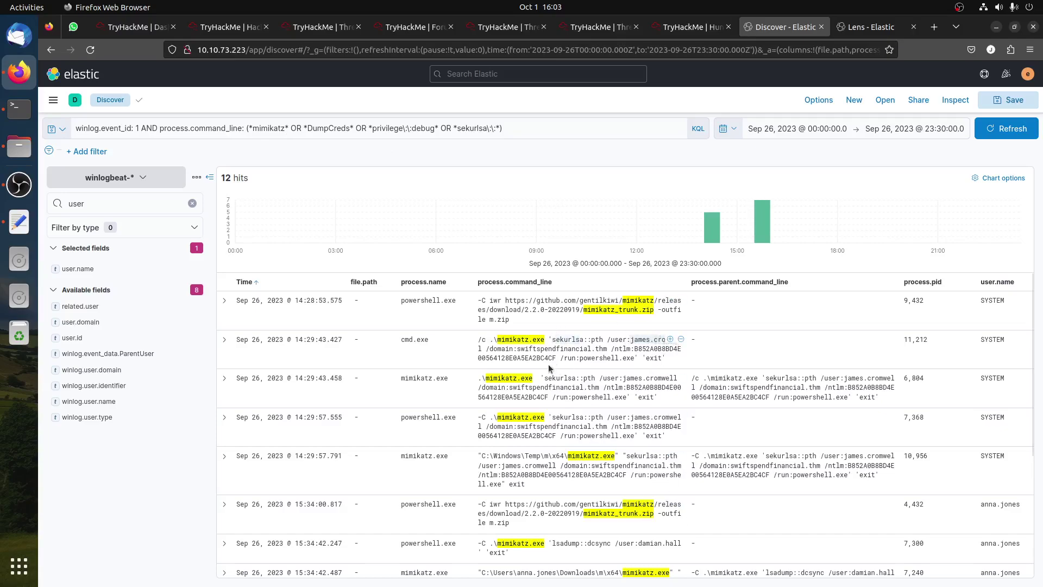
{"action": "left_click", "coordinate": [224, 339]}
{"action": "scroll", "coordinate": [631, 423], "scroll_direction": "down", "scroll_amount": 10}
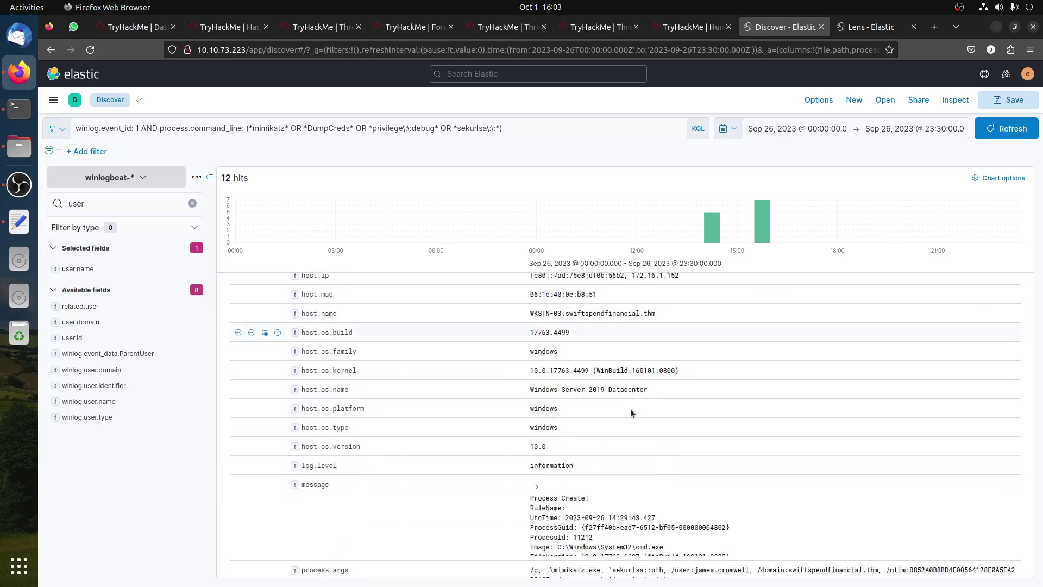
{"action": "left_click", "coordinate": [537, 357]}
{"action": "scroll", "coordinate": [673, 411], "scroll_direction": "down", "scroll_amount": 3}
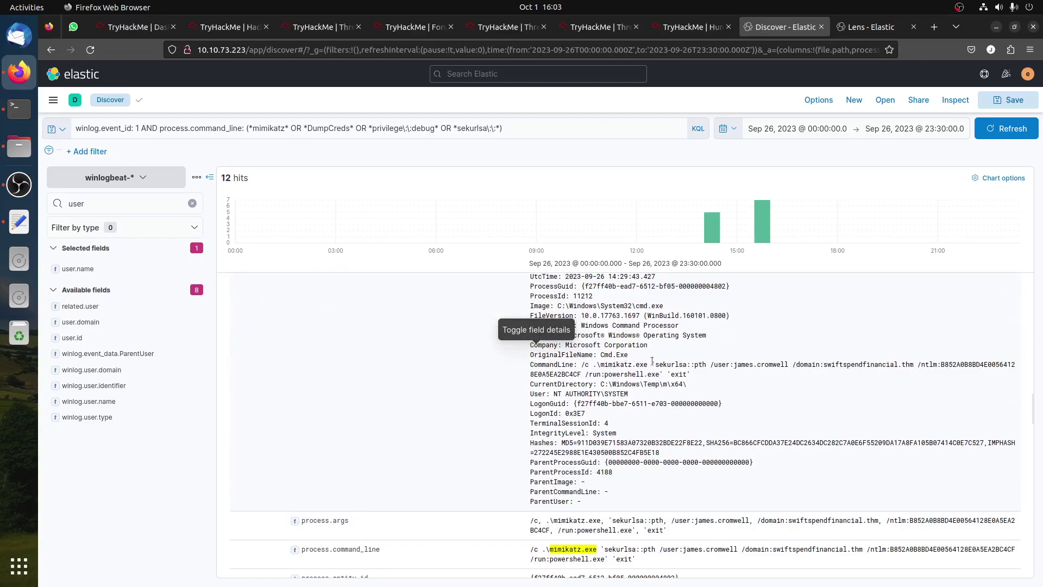
Copy the username from the sekurlsa::pth command line into the credential-pair answer on the TryHackMe page, followed by a colon.
{"action": "left_click_drag", "start_coordinate": [735, 365], "coordinate": [787, 368]}
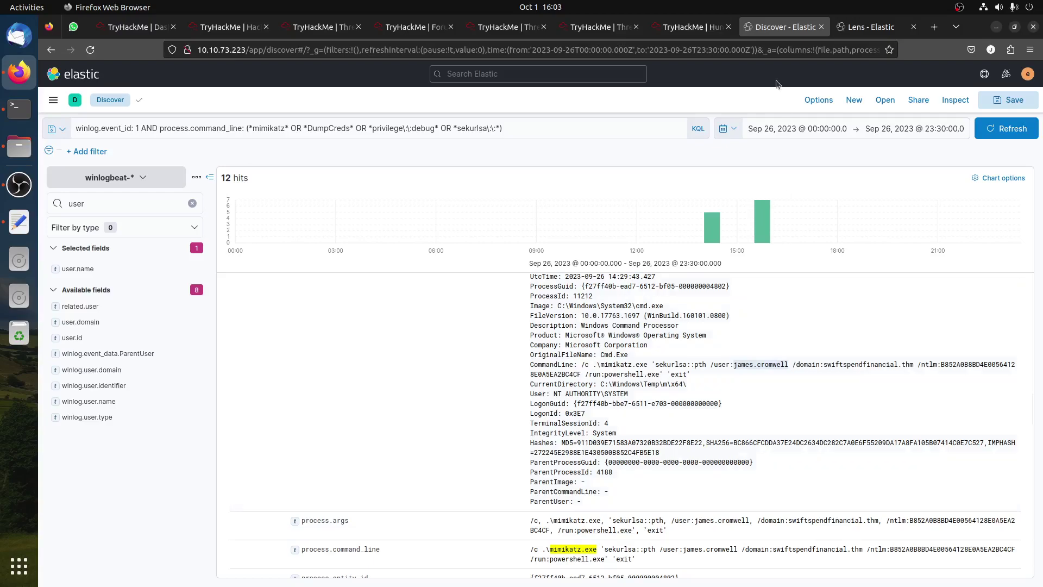
{"action": "left_click", "coordinate": [690, 26]}
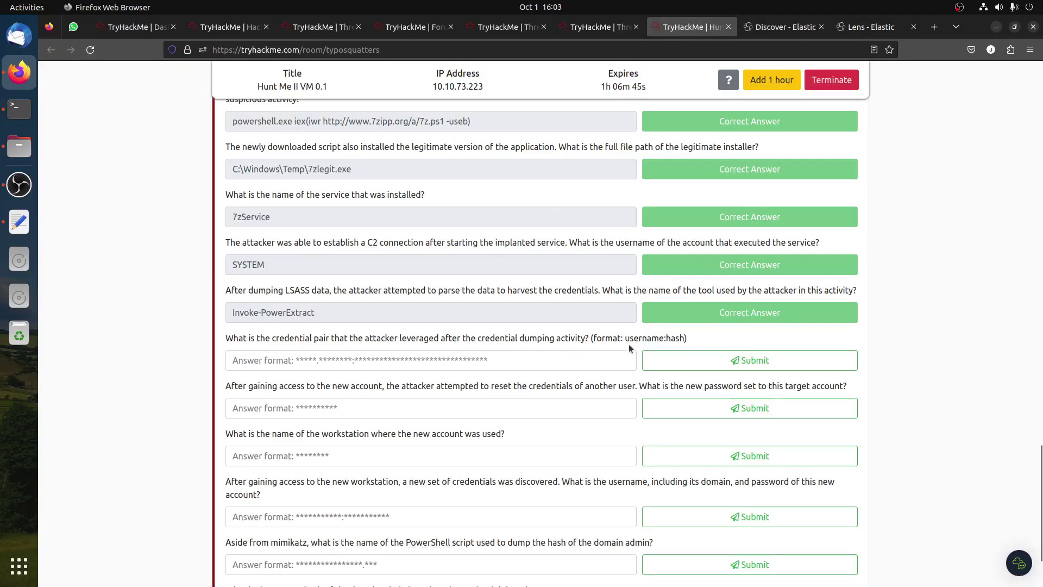
{"action": "left_click", "coordinate": [591, 358]}
{"action": "key", "text": "ctrl+v"}
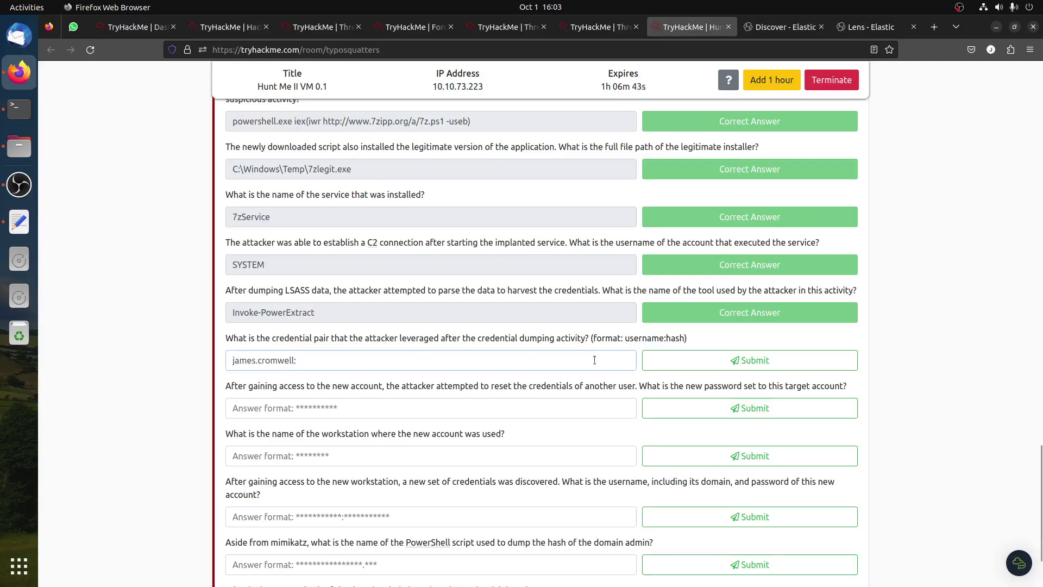
Append the NTLM hash from the same Elastic command line to the credential-pair answer on TryHackMe and submit it.
{"action": "left_click", "coordinate": [776, 27]}
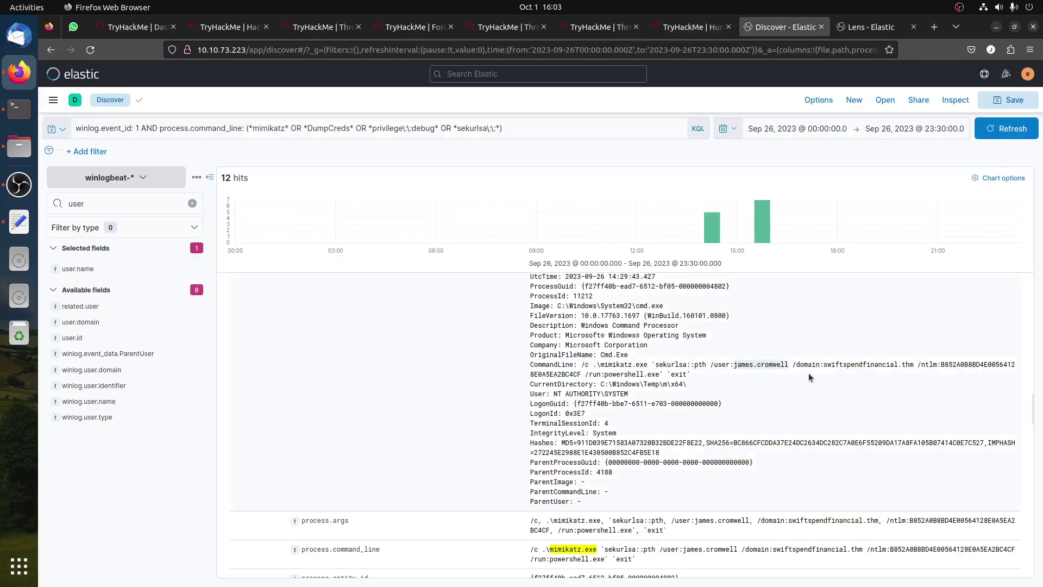
{"action": "left_click_drag", "start_coordinate": [943, 366], "coordinate": [580, 375]}
{"action": "right_click", "coordinate": [577, 372]}
{"action": "left_click", "coordinate": [595, 377]}
{"action": "key", "text": "ctrl+Page_Up"}
{"action": "key", "text": "ctrl+v"}
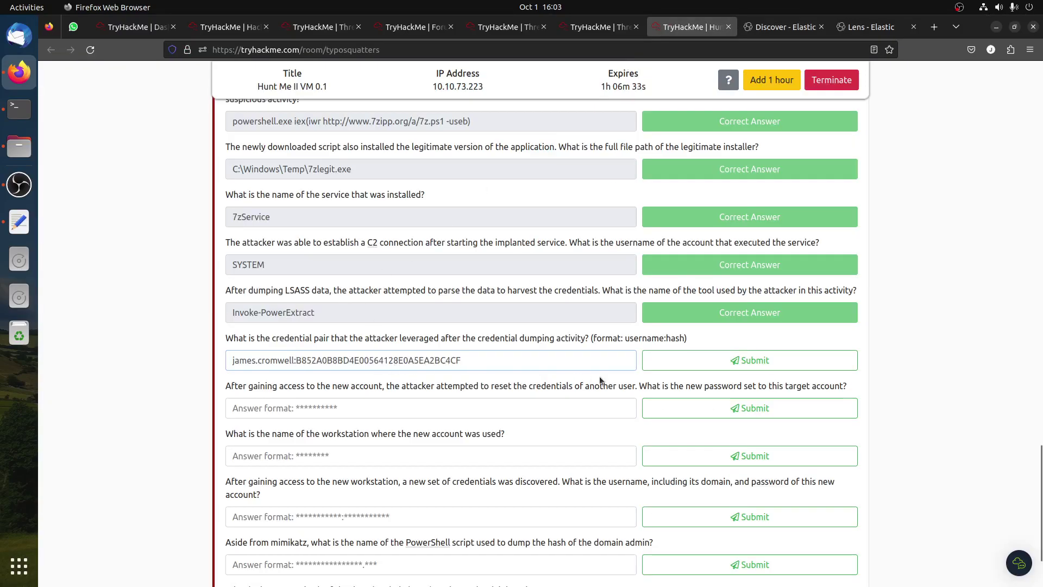
{"action": "left_click", "coordinate": [701, 367]}
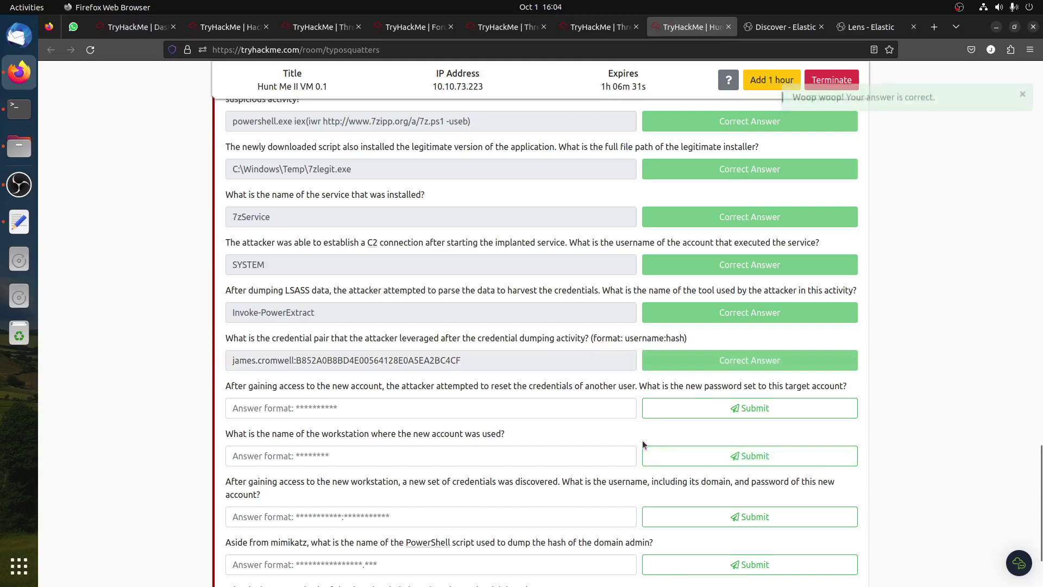
Return to the Elastic results and collapse the expanded cmd.exe event.
{"action": "left_click", "coordinate": [757, 28]}
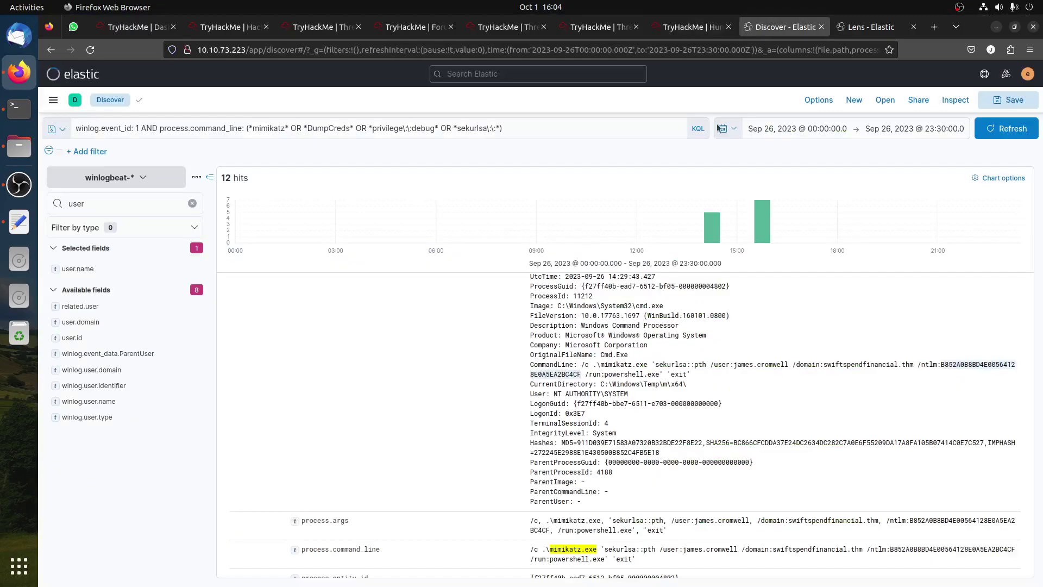
{"action": "scroll", "coordinate": [278, 344], "scroll_direction": "up", "scroll_amount": 10}
{"action": "scroll", "coordinate": [279, 342], "scroll_direction": "up", "scroll_amount": 5}
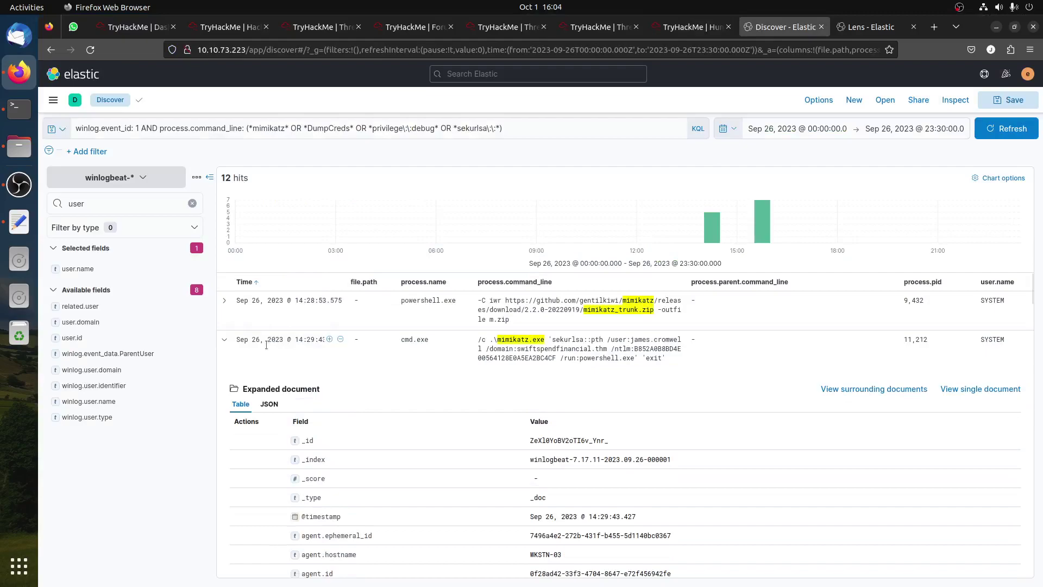
{"action": "left_click", "coordinate": [224, 339]}
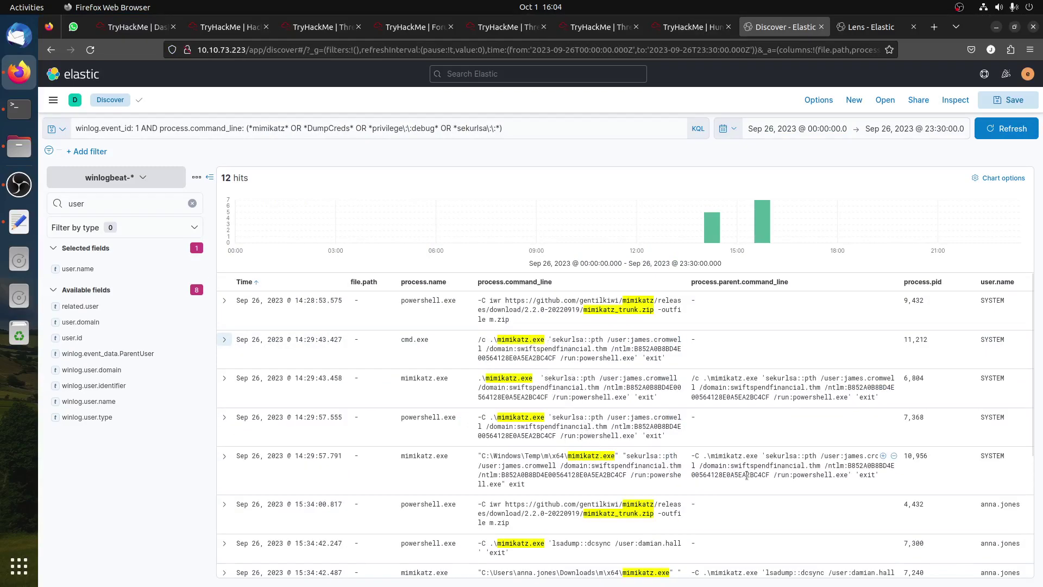
Examine the remaining mimikatz events for the commands run and the accounts they target.
{"action": "scroll", "coordinate": [859, 470], "scroll_direction": "down", "scroll_amount": 2}
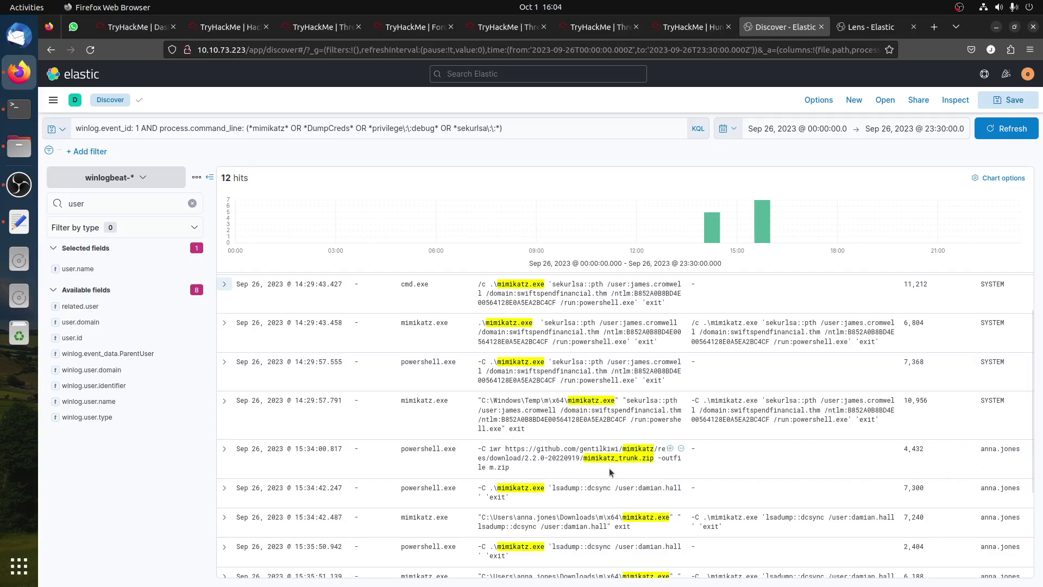
{"action": "scroll", "coordinate": [611, 462], "scroll_direction": "down", "scroll_amount": 2}
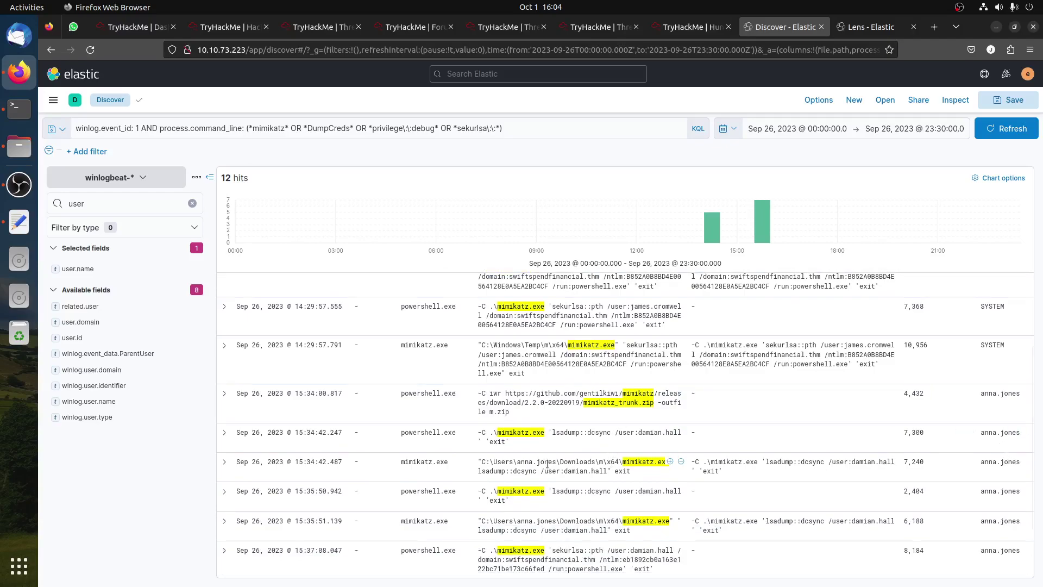
{"action": "scroll", "coordinate": [547, 463], "scroll_direction": "down", "scroll_amount": 2}
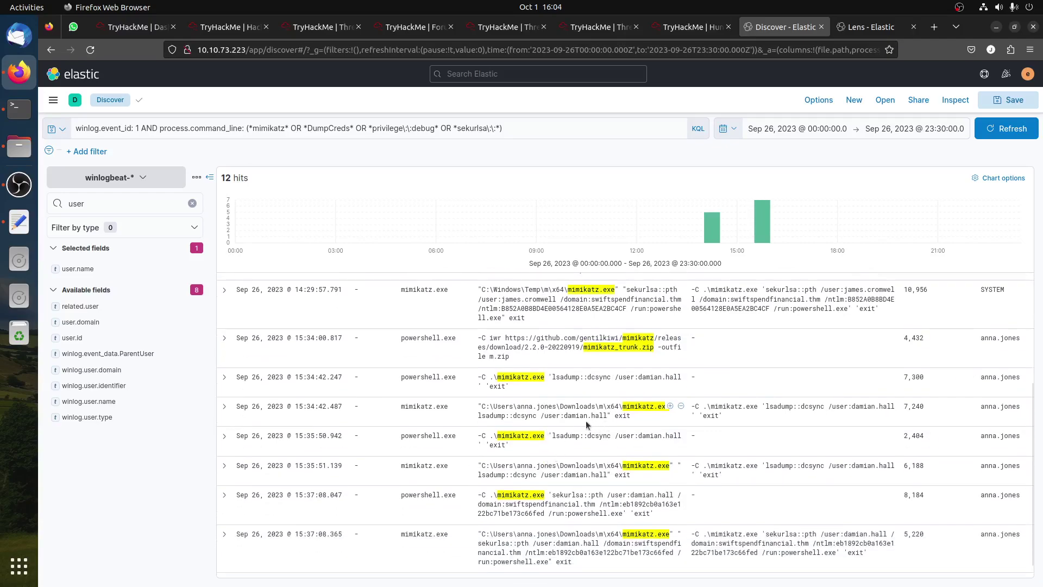
{"action": "left_click_drag", "start_coordinate": [565, 415], "coordinate": [605, 414]}
{"action": "left_click_drag", "start_coordinate": [513, 416], "coordinate": [539, 417]}
{"action": "scroll", "coordinate": [538, 416], "scroll_direction": "down", "scroll_amount": 1}
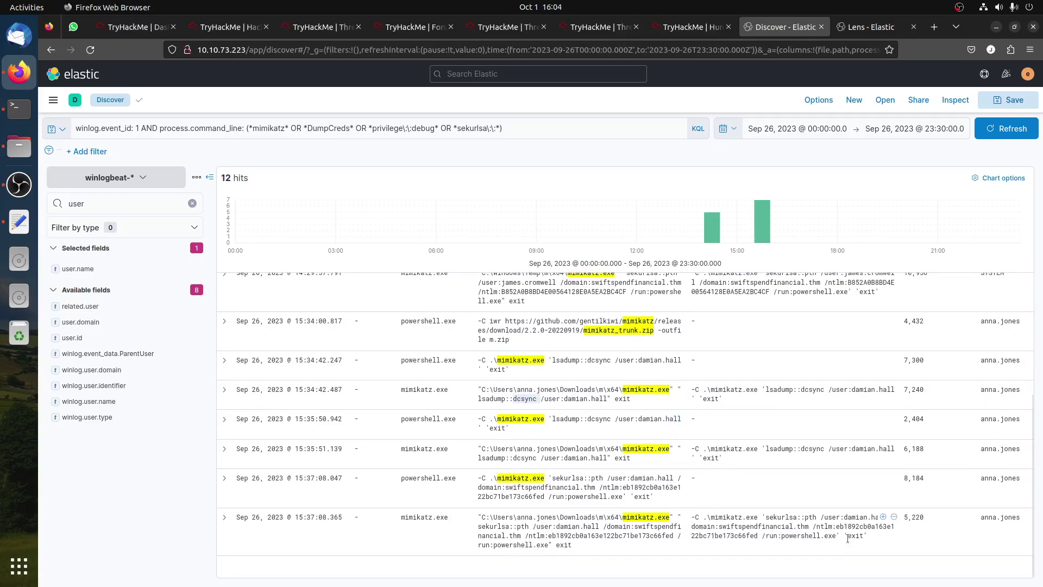
{"action": "left_click_drag", "start_coordinate": [843, 518], "coordinate": [892, 516]}
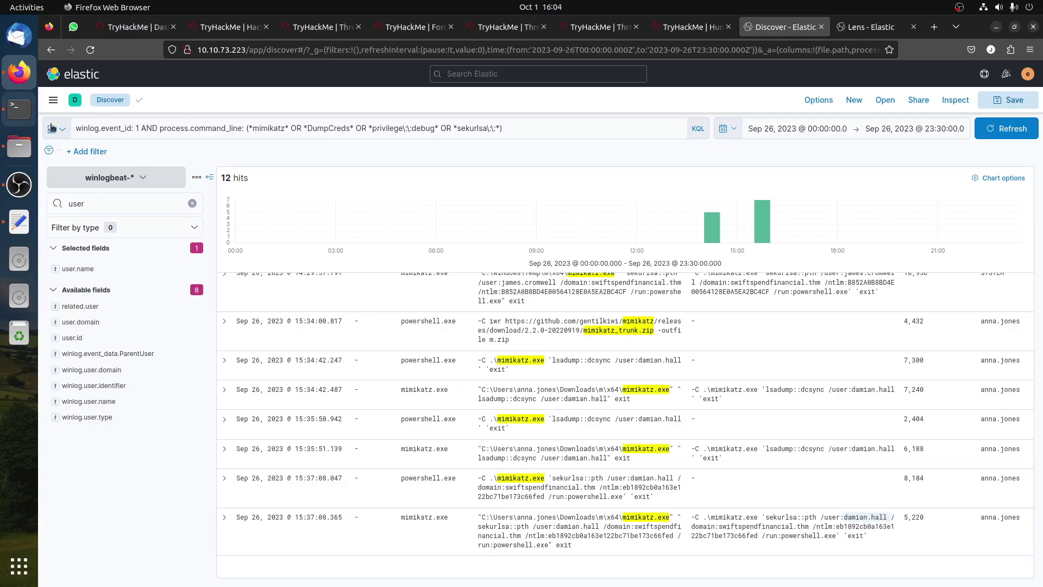
{"action": "left_click", "coordinate": [526, 129]}
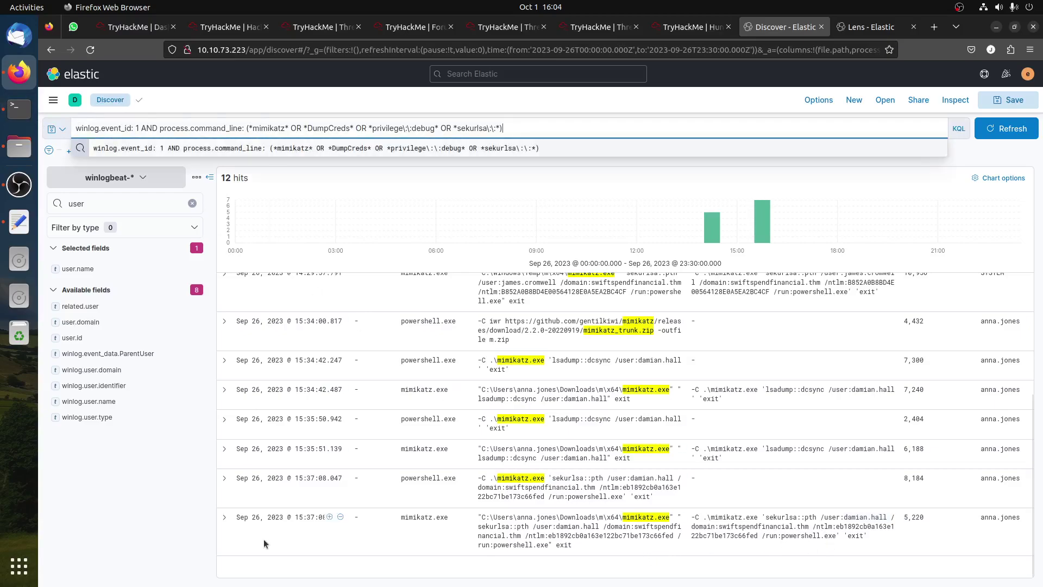
{"action": "left_click", "coordinate": [68, 494]}
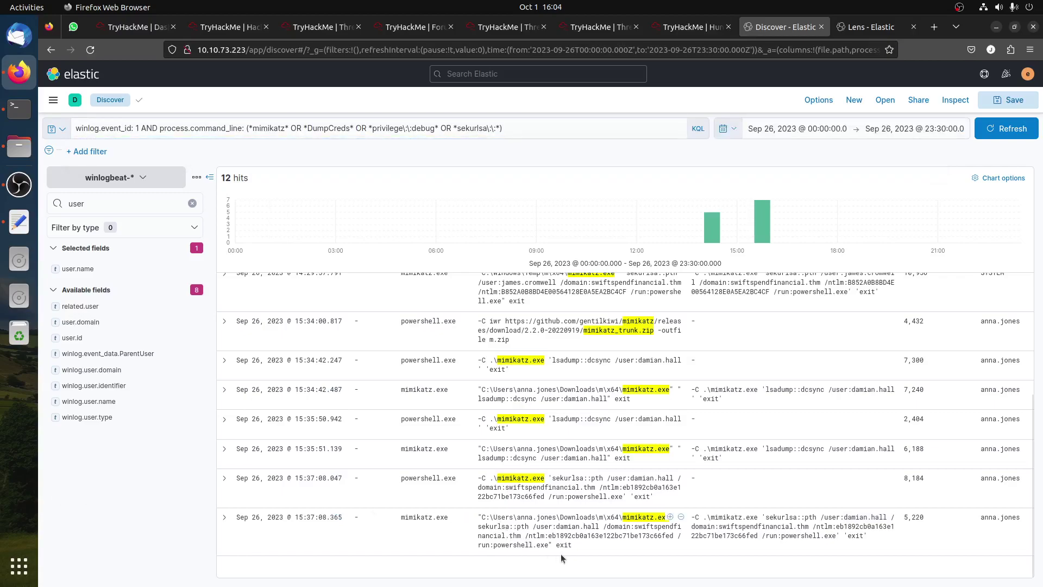
{"action": "left_click_drag", "start_coordinate": [556, 527], "coordinate": [600, 527]}
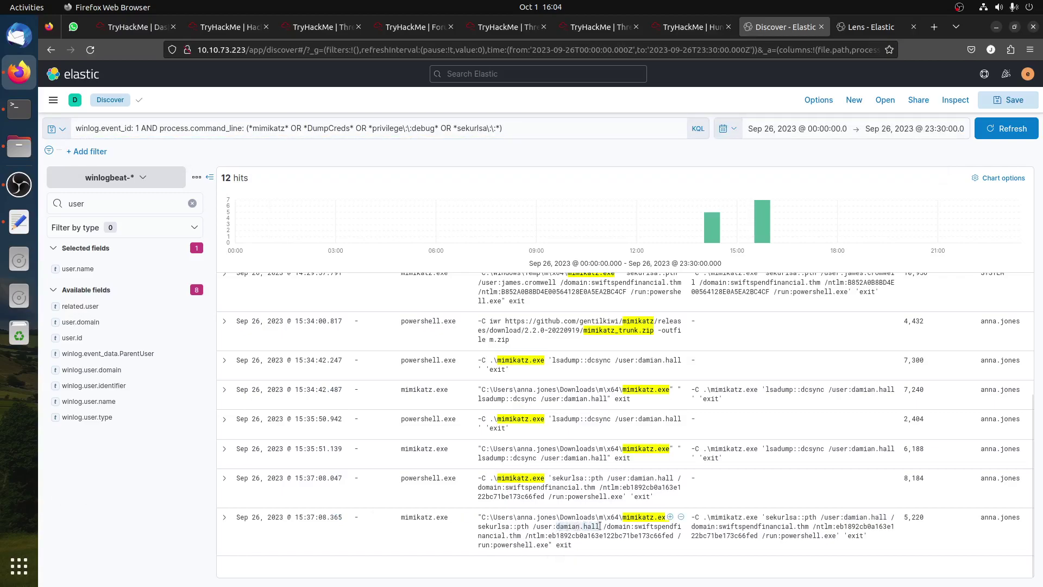
Check the password-reset question on TryHackMe and the event ID query for new credentials in the Text Editor notes.
{"action": "left_click", "coordinate": [673, 28]}
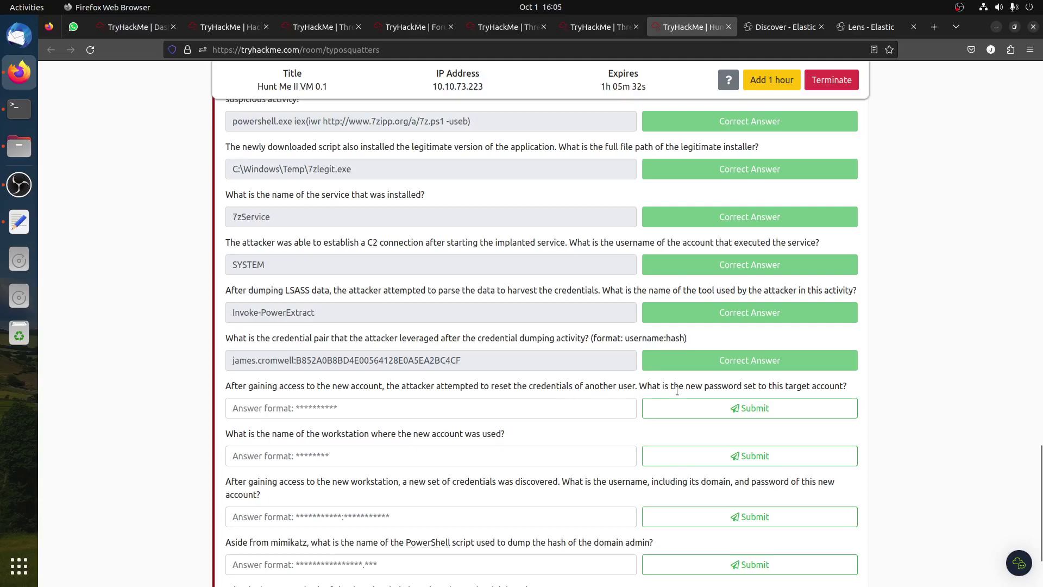
{"action": "left_click", "coordinate": [777, 26]}
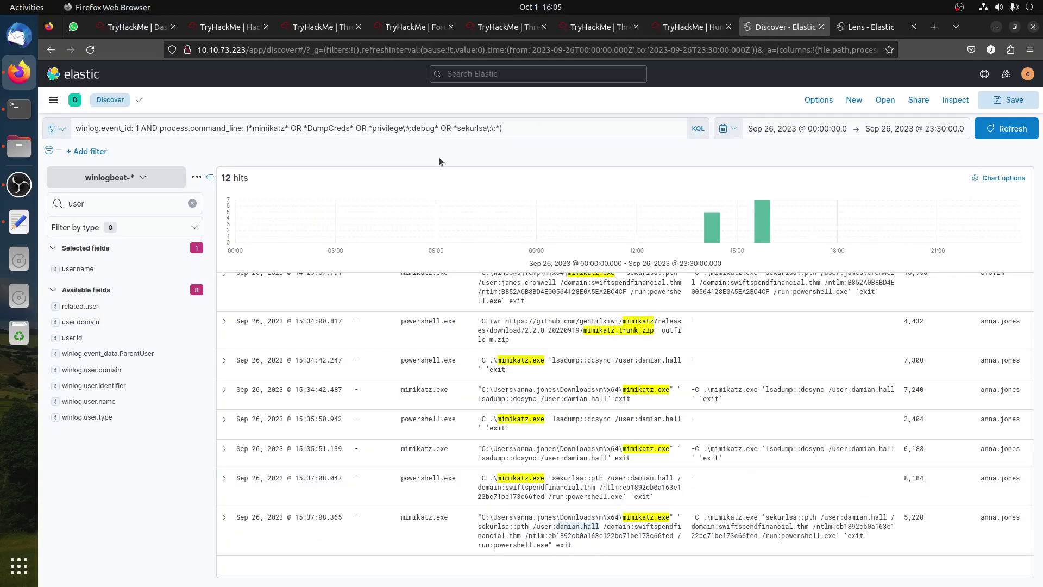
{"action": "left_click", "coordinate": [19, 221]}
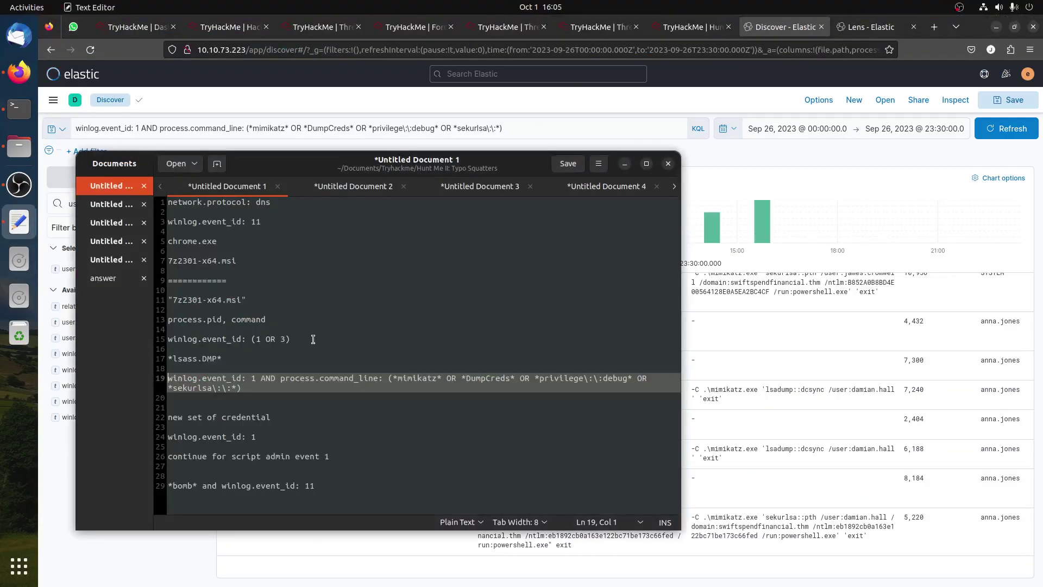
{"action": "triple_click", "coordinate": [222, 437]}
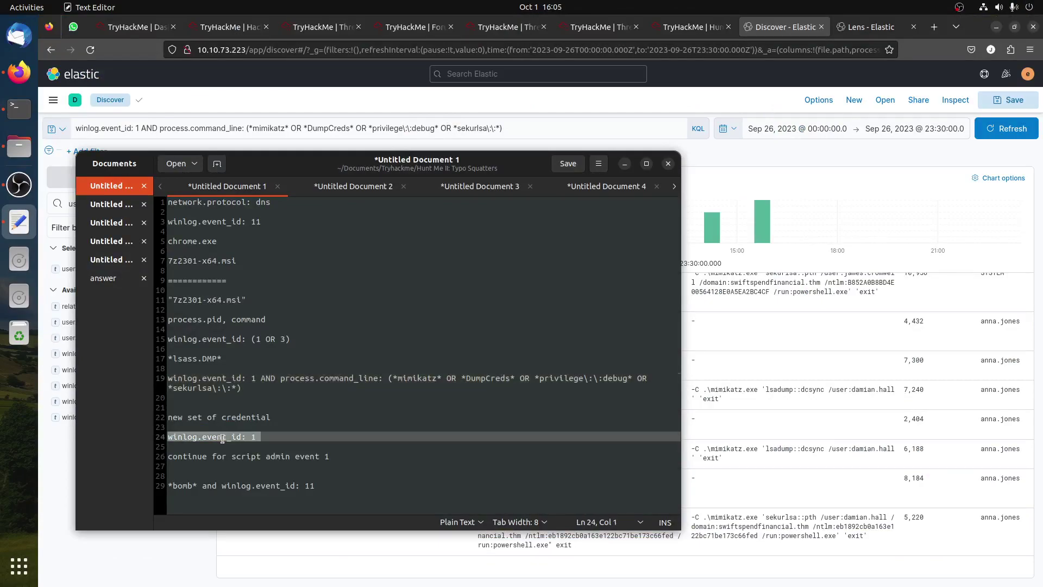
{"action": "key", "text": "alt+Tab"}
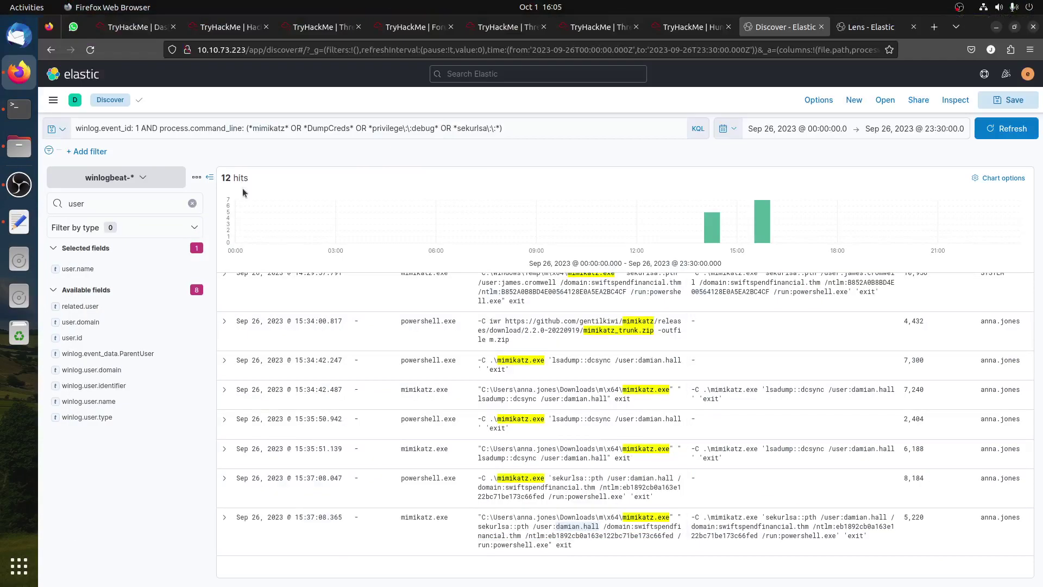
Shorten the Discover search query to winlog.event_id: 1 and run it.
{"action": "left_click", "coordinate": [140, 128]}
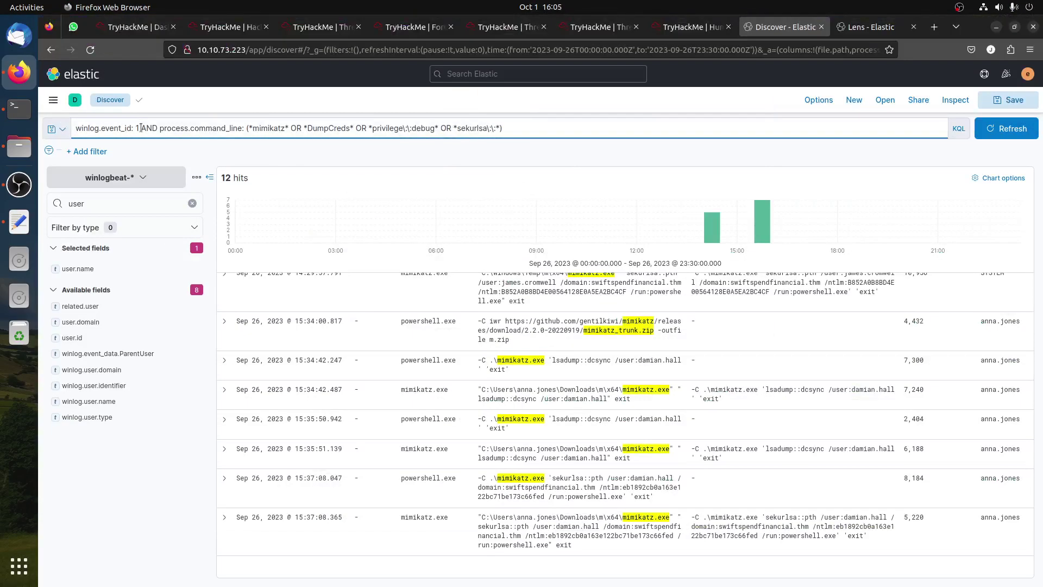
{"action": "left_click_drag", "start_coordinate": [140, 127], "coordinate": [568, 140]}
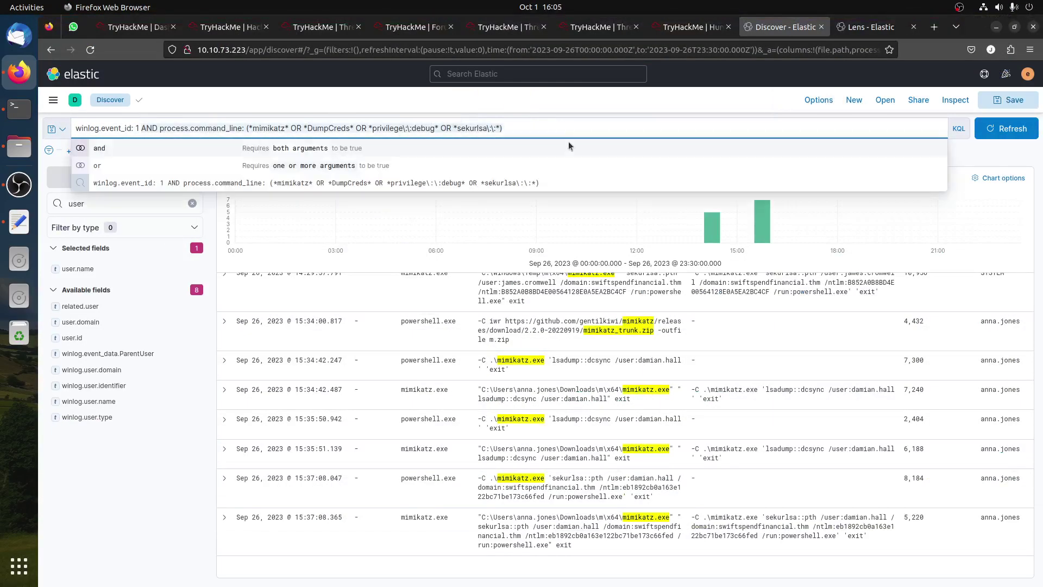
{"action": "key", "text": "BackSpace"}
{"action": "key", "text": "Return"}
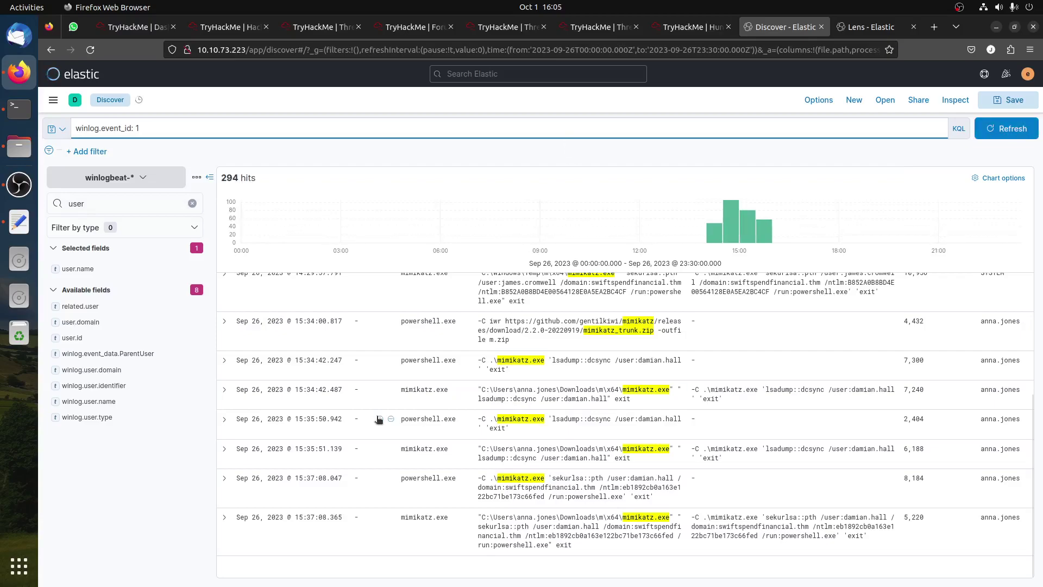
Review the process-creation events in time order, from the first Chrome launches through the 7-Zip installation, SharpHound and mimikatz commands.
{"action": "scroll", "coordinate": [467, 421], "scroll_direction": "up", "scroll_amount": 3}
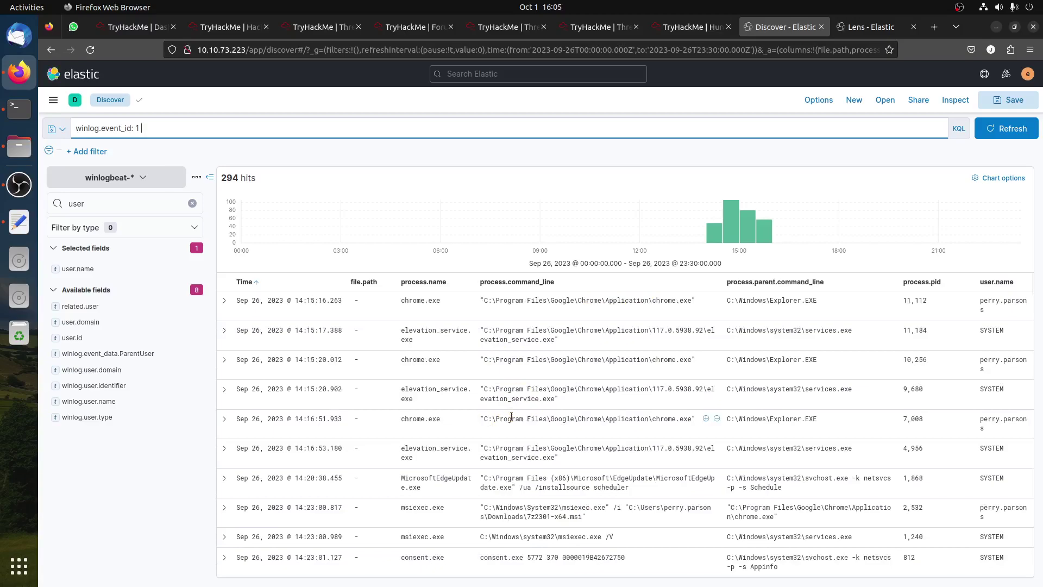
{"action": "scroll", "coordinate": [530, 422], "scroll_direction": "down", "scroll_amount": 8}
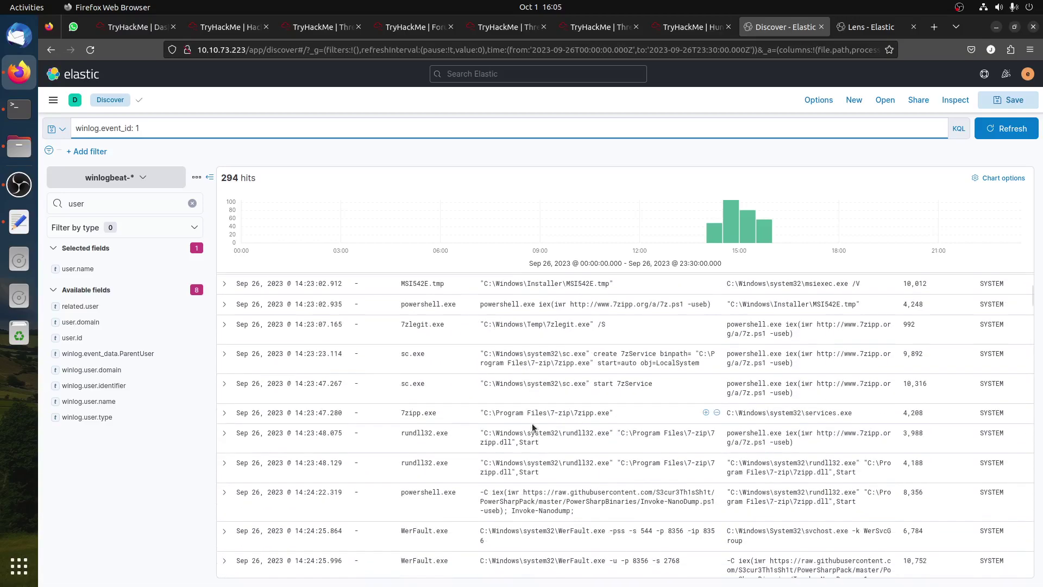
{"action": "scroll", "coordinate": [532, 423], "scroll_direction": "down", "scroll_amount": 3}
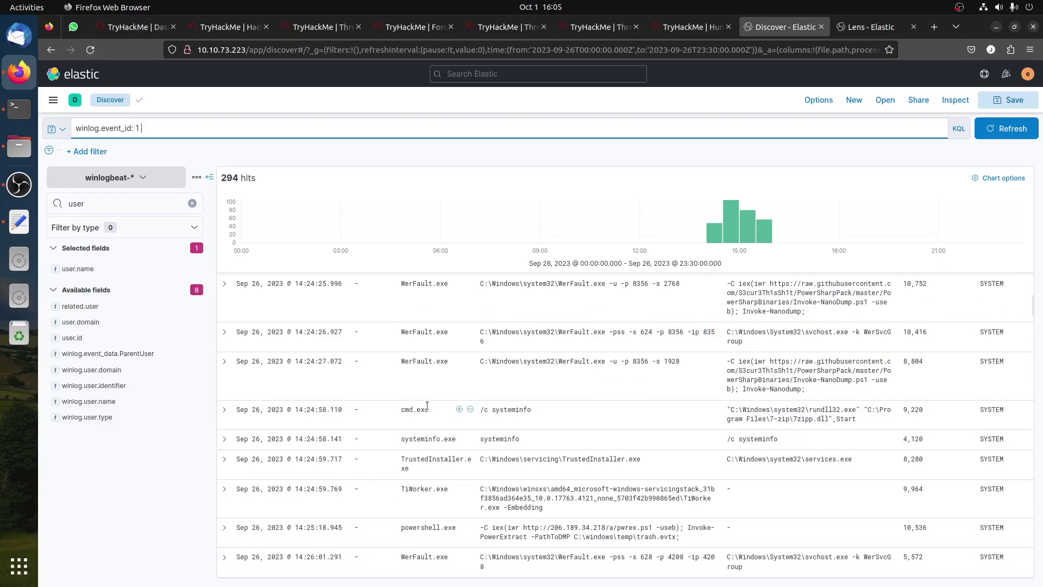
{"action": "scroll", "coordinate": [427, 405], "scroll_direction": "down", "scroll_amount": 3}
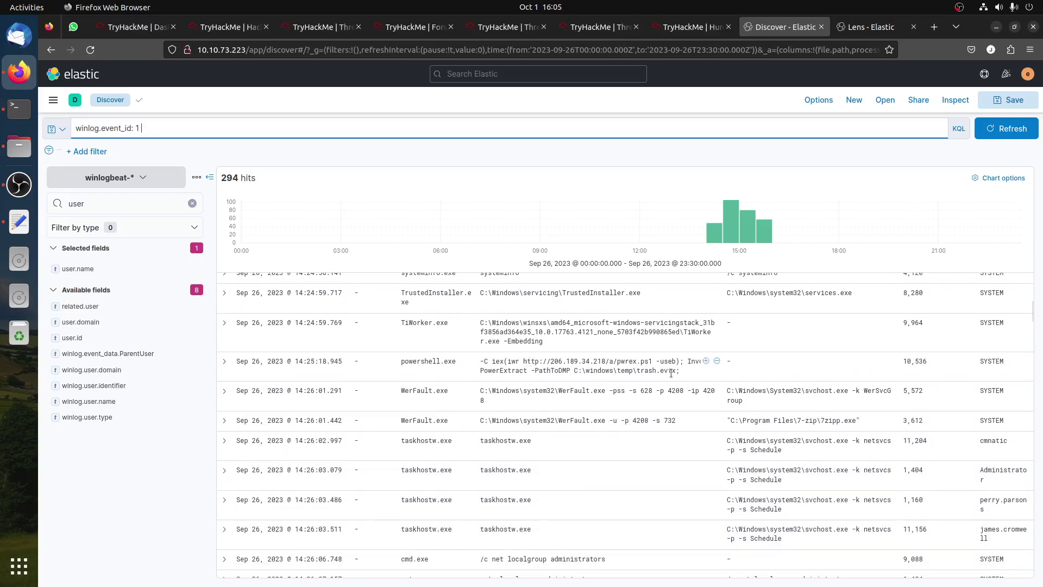
{"action": "scroll", "coordinate": [671, 374], "scroll_direction": "down", "scroll_amount": 4}
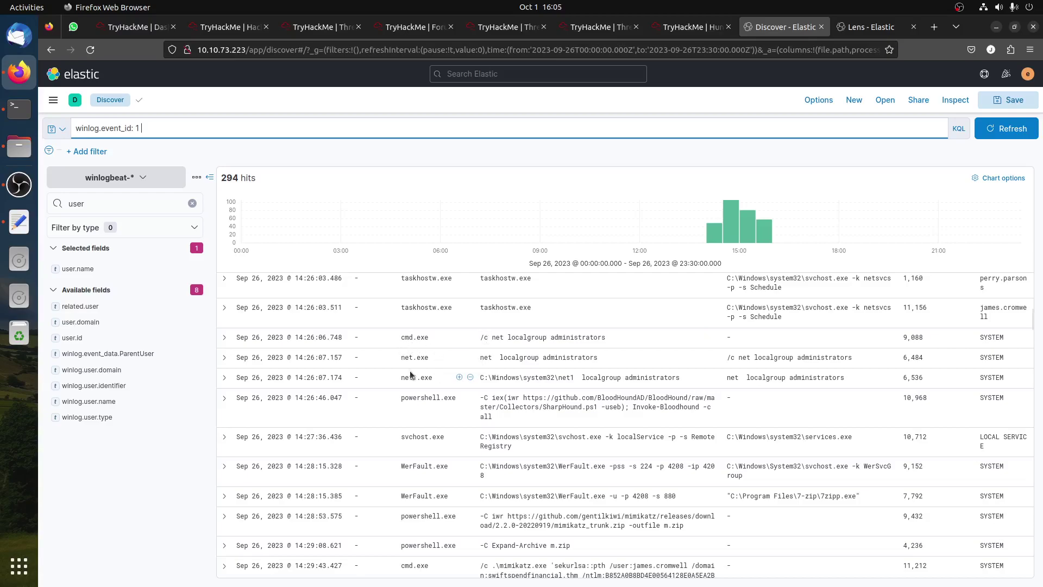
{"action": "left_click", "coordinate": [580, 358]}
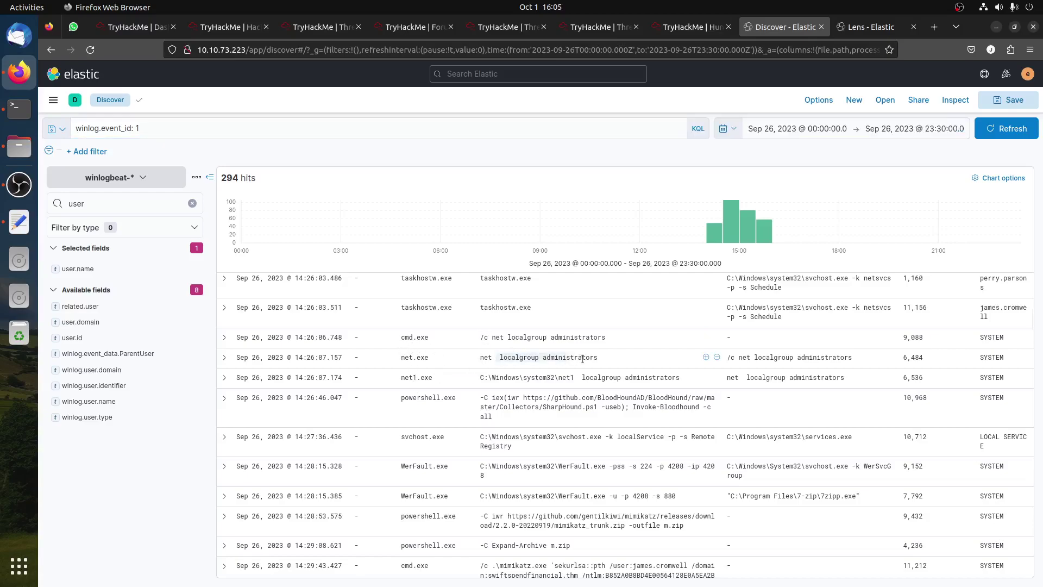
{"action": "scroll", "coordinate": [597, 359], "scroll_direction": "down", "scroll_amount": 2}
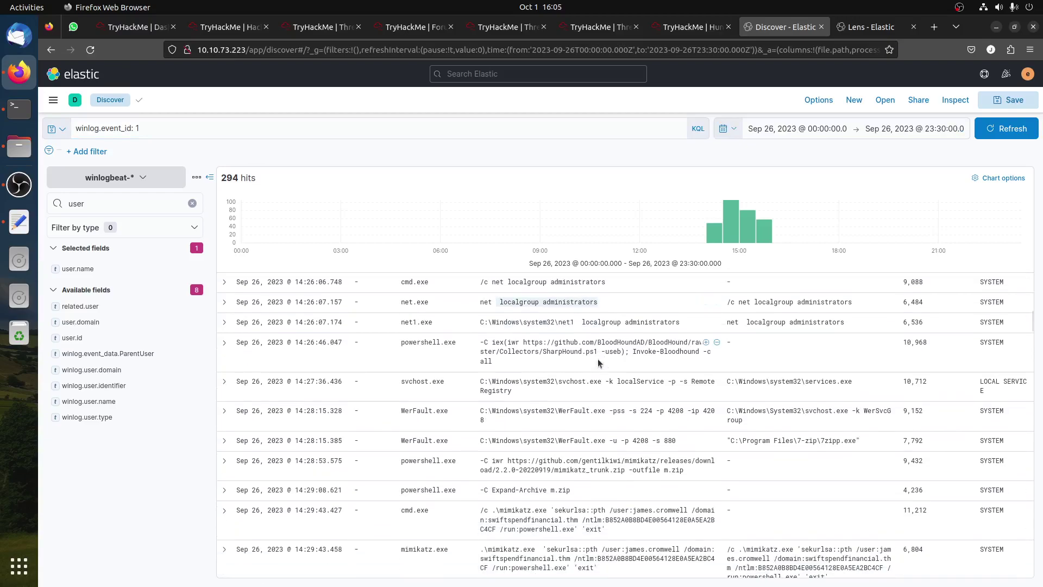
{"action": "left_click_drag", "start_coordinate": [543, 352], "coordinate": [591, 355]}
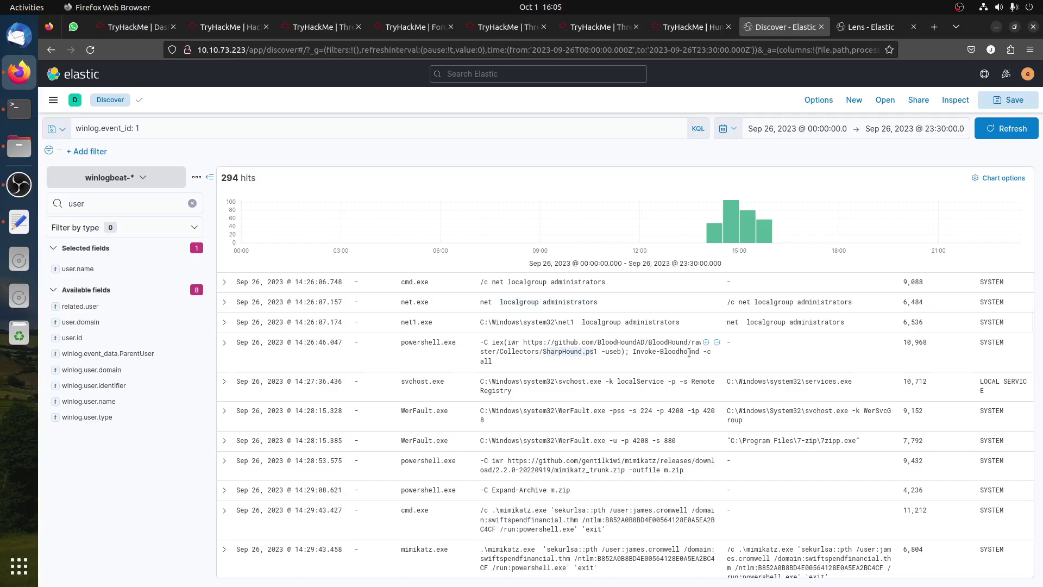
{"action": "scroll", "coordinate": [693, 350], "scroll_direction": "down", "scroll_amount": 2}
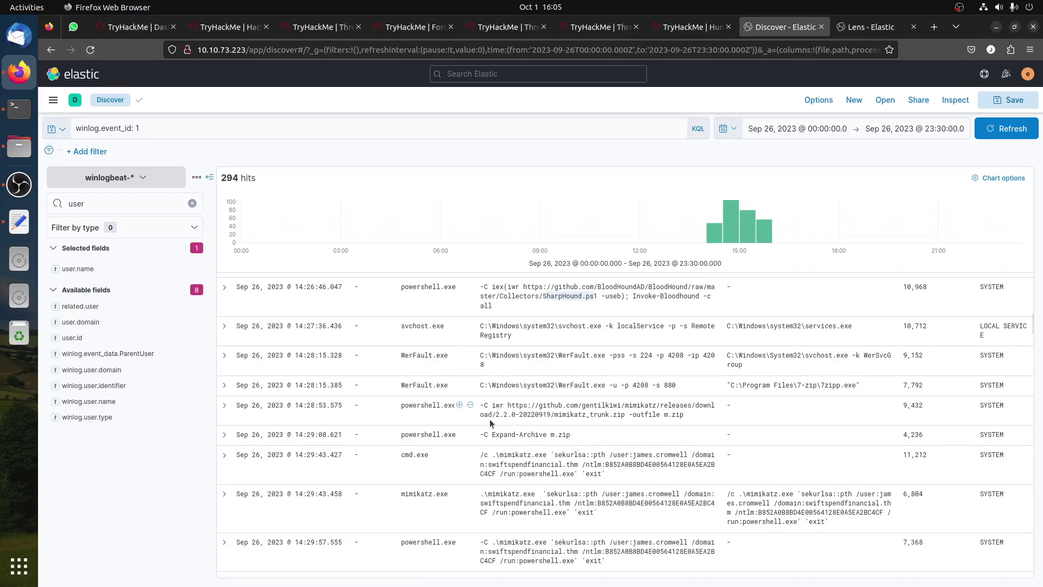
{"action": "scroll", "coordinate": [556, 411], "scroll_direction": "down", "scroll_amount": 1}
{"action": "scroll", "coordinate": [557, 410], "scroll_direction": "down", "scroll_amount": 1}
{"action": "left_click_drag", "start_coordinate": [624, 350], "coordinate": [667, 348]}
{"action": "scroll", "coordinate": [652, 375], "scroll_direction": "down", "scroll_amount": 3}
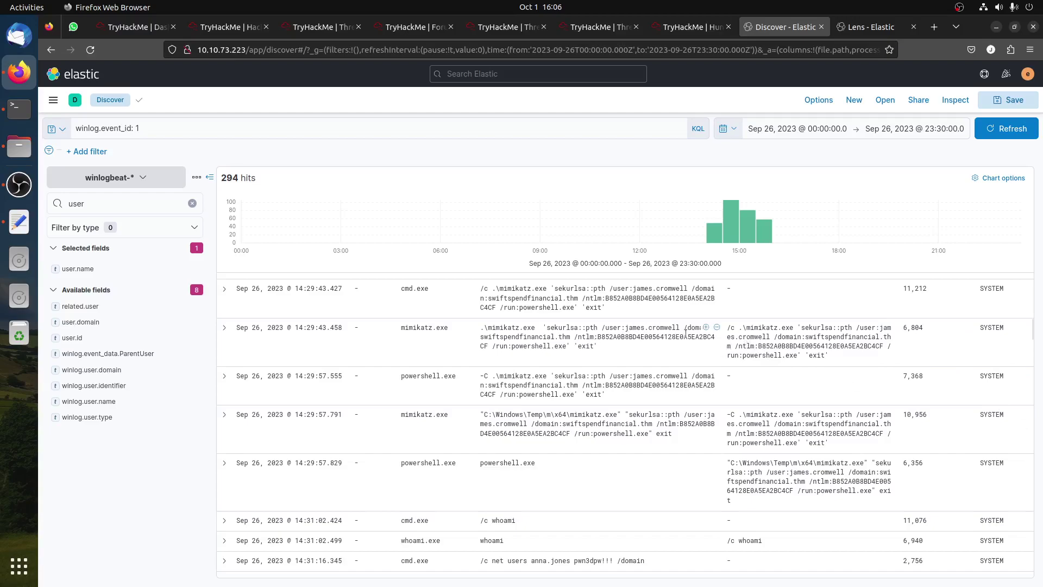
Check the answered credential pair on TryHackMe, and examine the whoami and net users commands that follow the mimikatz events in Elastic.
{"action": "left_click", "coordinate": [692, 26]}
{"action": "left_click_drag", "start_coordinate": [462, 360], "coordinate": [187, 361]}
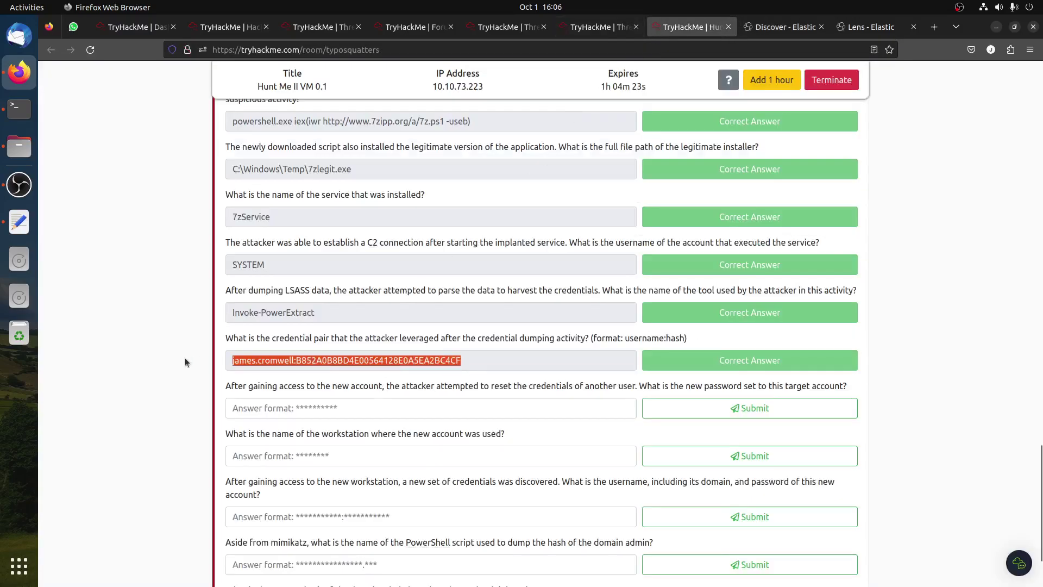
{"action": "left_click", "coordinate": [783, 27]}
{"action": "scroll", "coordinate": [673, 379], "scroll_direction": "down", "scroll_amount": 1}
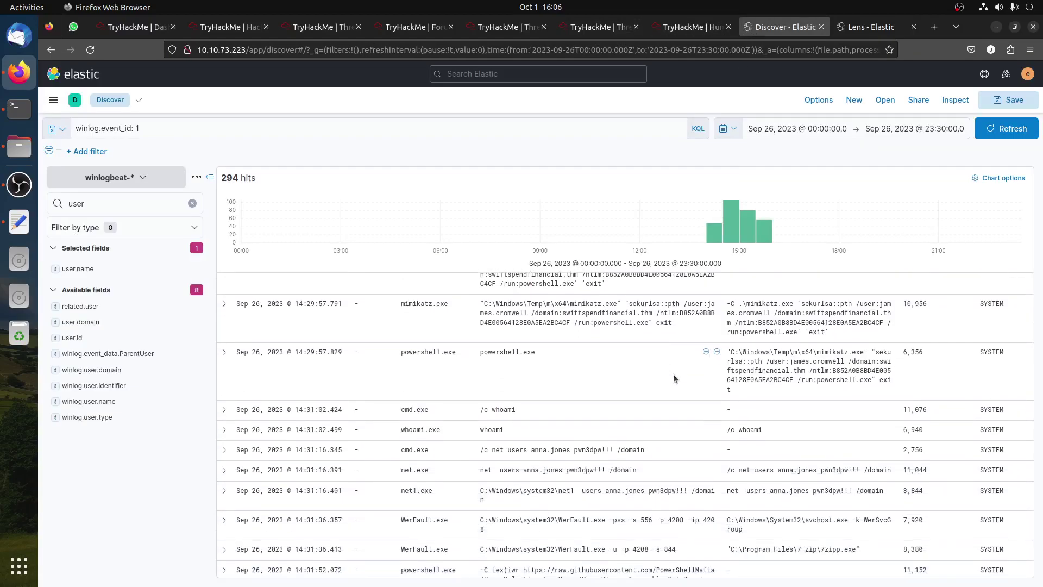
{"action": "scroll", "coordinate": [697, 383], "scroll_direction": "down", "scroll_amount": 2}
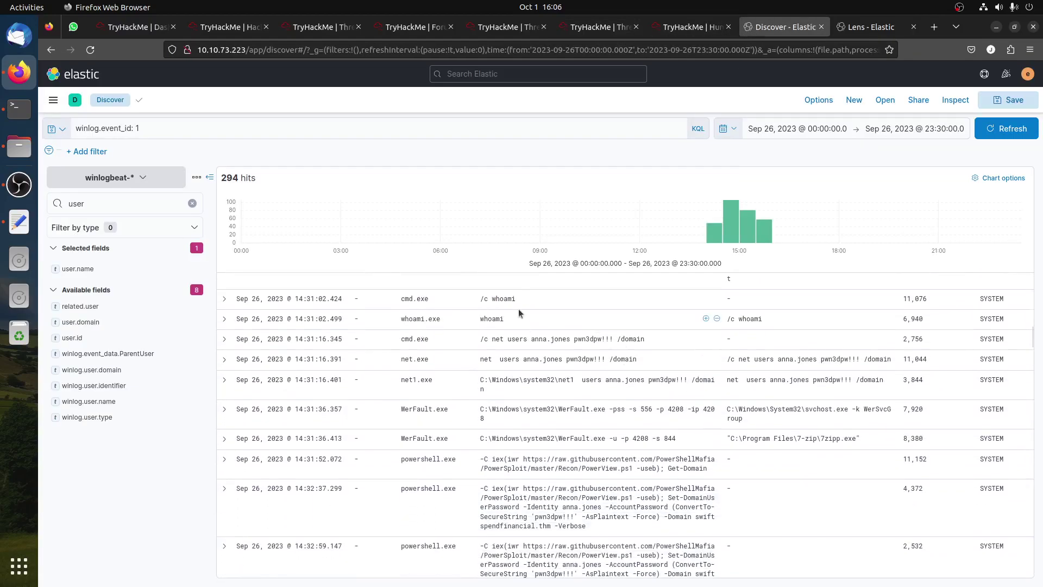
{"action": "left_click_drag", "start_coordinate": [481, 300], "coordinate": [526, 298]}
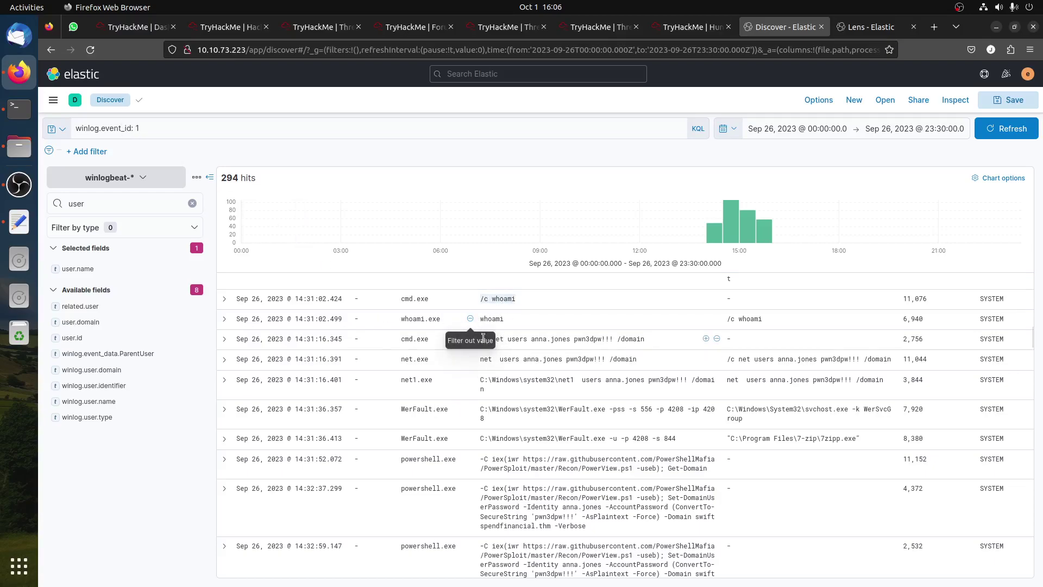
{"action": "left_click", "coordinate": [544, 347]}
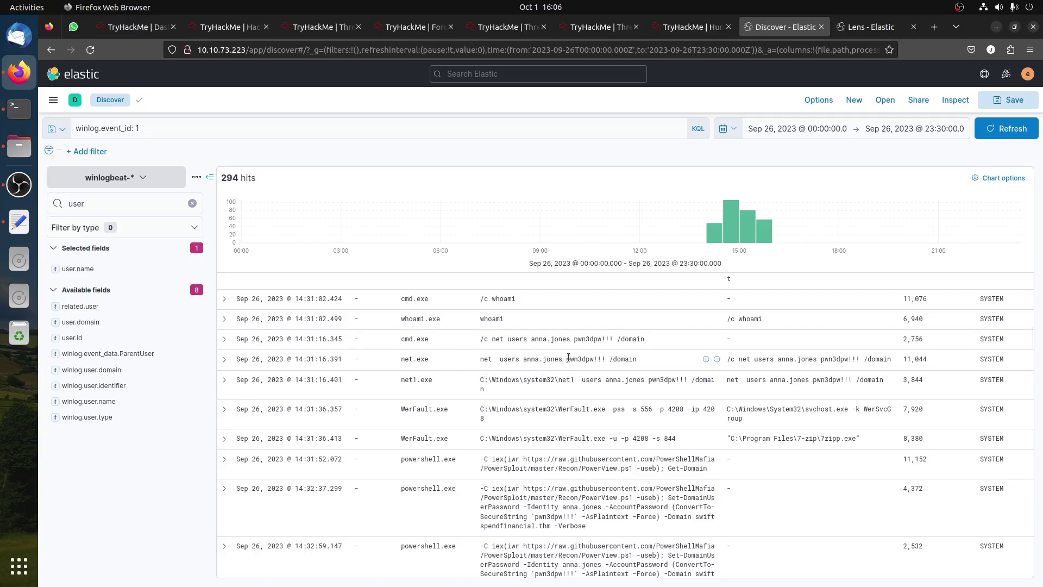
{"action": "left_click_drag", "start_coordinate": [566, 360], "coordinate": [606, 361]}
{"action": "scroll", "coordinate": [621, 387], "scroll_direction": "up", "scroll_amount": 2}
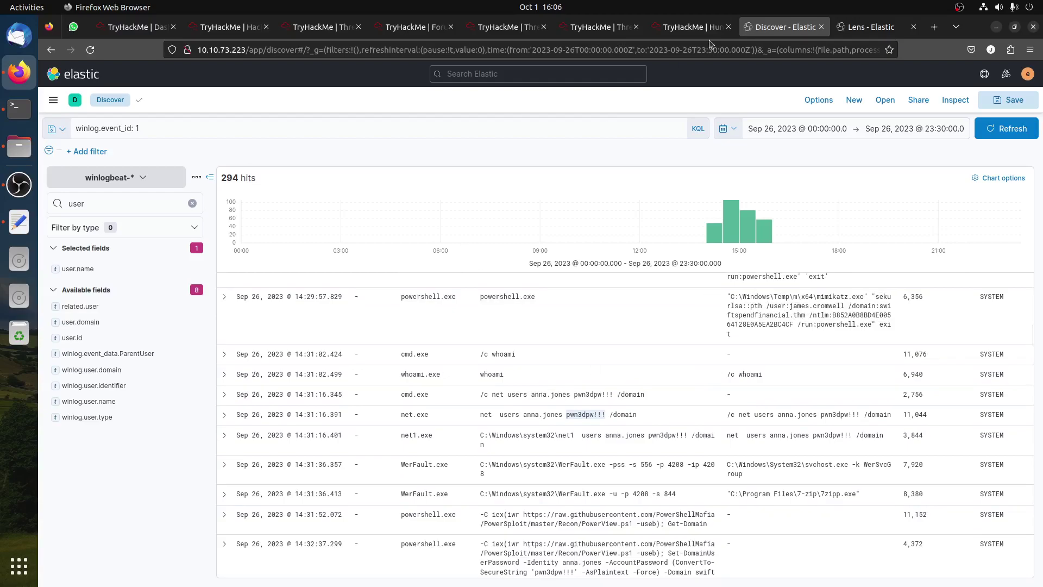
Copy the new account password from the net.exe command line in Elastic and submit it as TryHackMe's password-reset answer.
{"action": "left_click", "coordinate": [689, 26]}
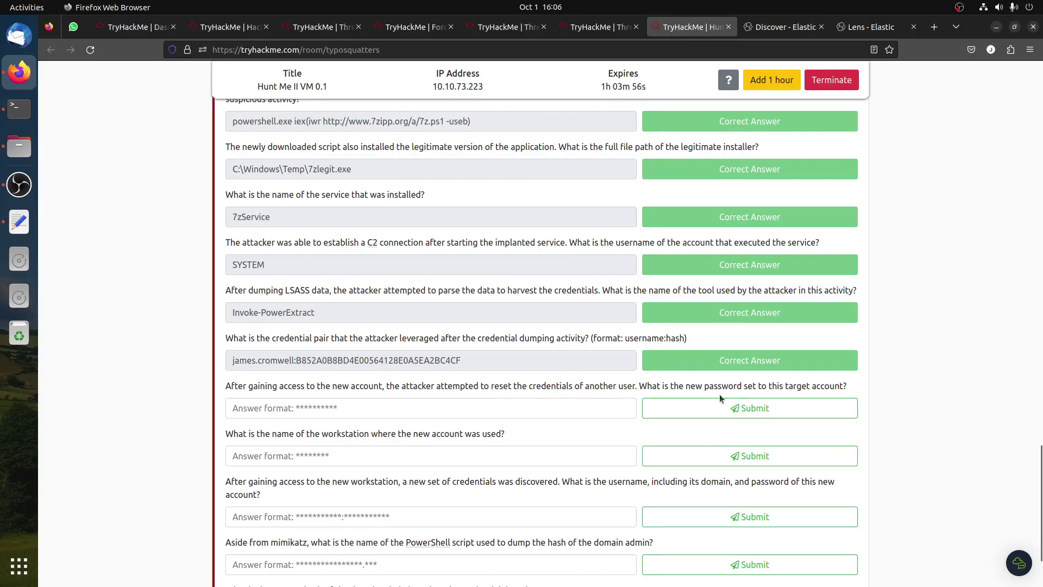
{"action": "left_click", "coordinate": [782, 26]}
{"action": "double_click", "coordinate": [593, 416]}
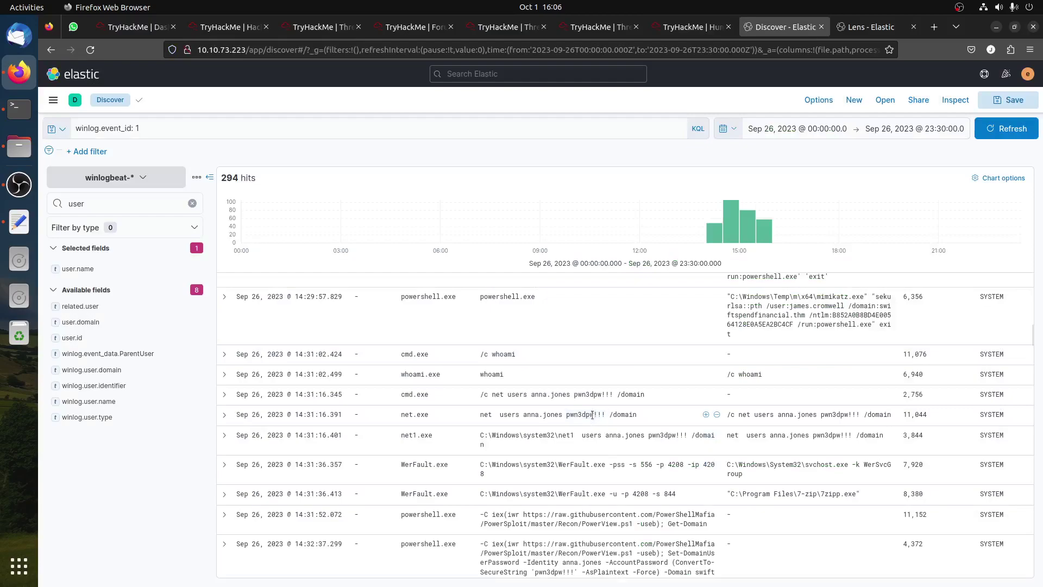
{"action": "left_click_drag", "start_coordinate": [567, 416], "coordinate": [604, 415]}
{"action": "right_click", "coordinate": [592, 411]}
{"action": "left_click", "coordinate": [621, 424]}
{"action": "left_click", "coordinate": [690, 27]}
{"action": "key", "text": "ctrl+v"}
{"action": "left_click", "coordinate": [729, 401]}
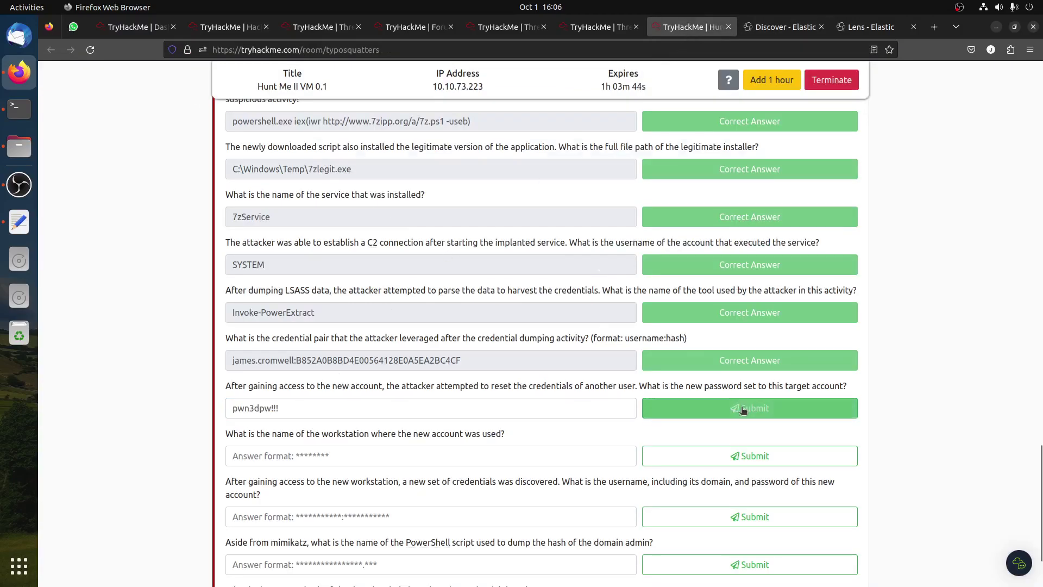
Read the workstation question on TryHackMe, find the hostname fields in Elastic with "hostn", and add host.hostname as a results column.
{"action": "scroll", "coordinate": [386, 390], "scroll_direction": "down", "scroll_amount": 1}
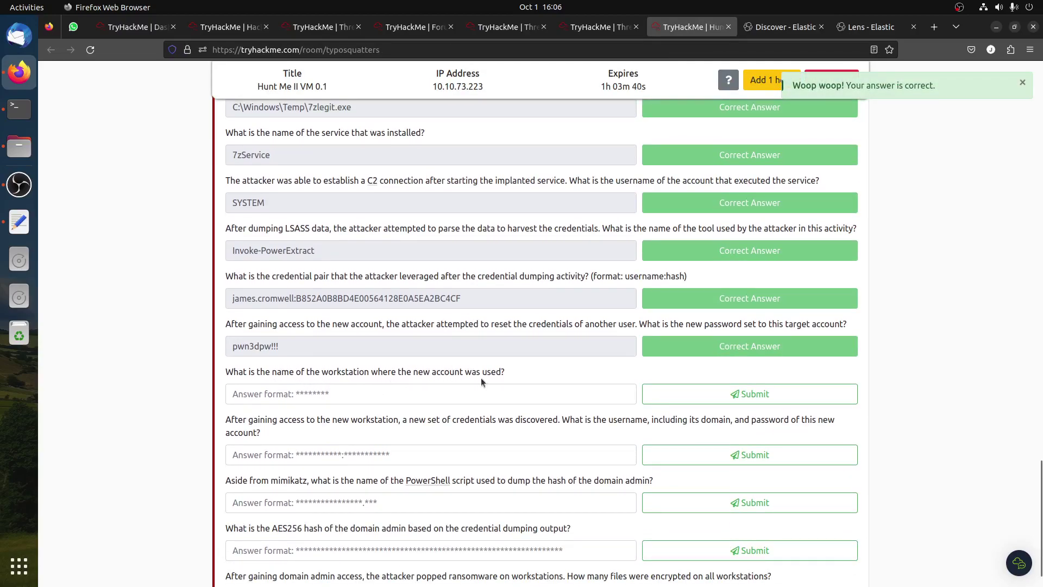
{"action": "left_click", "coordinate": [785, 26]}
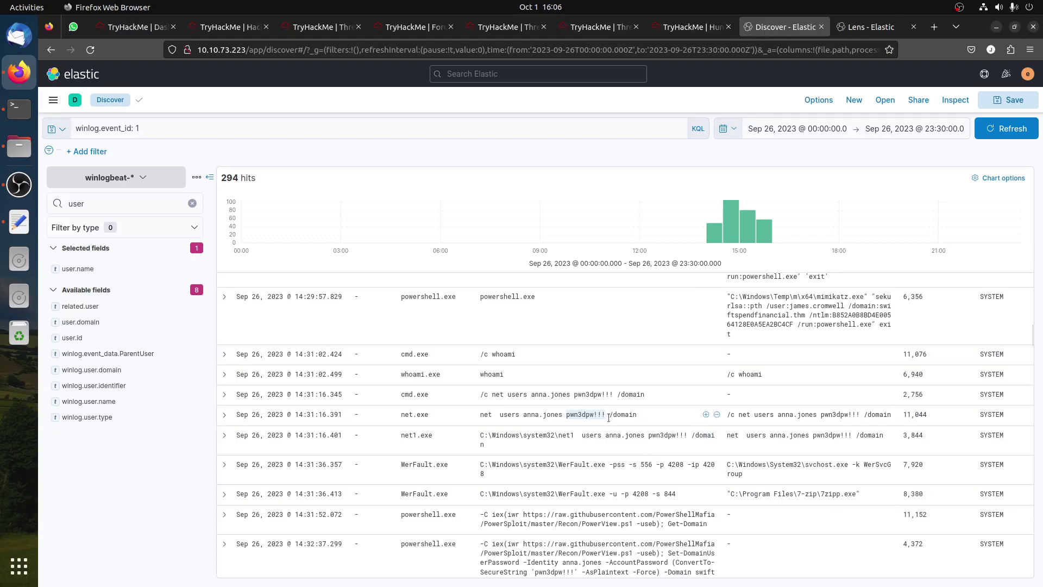
{"action": "left_click", "coordinate": [119, 204]}
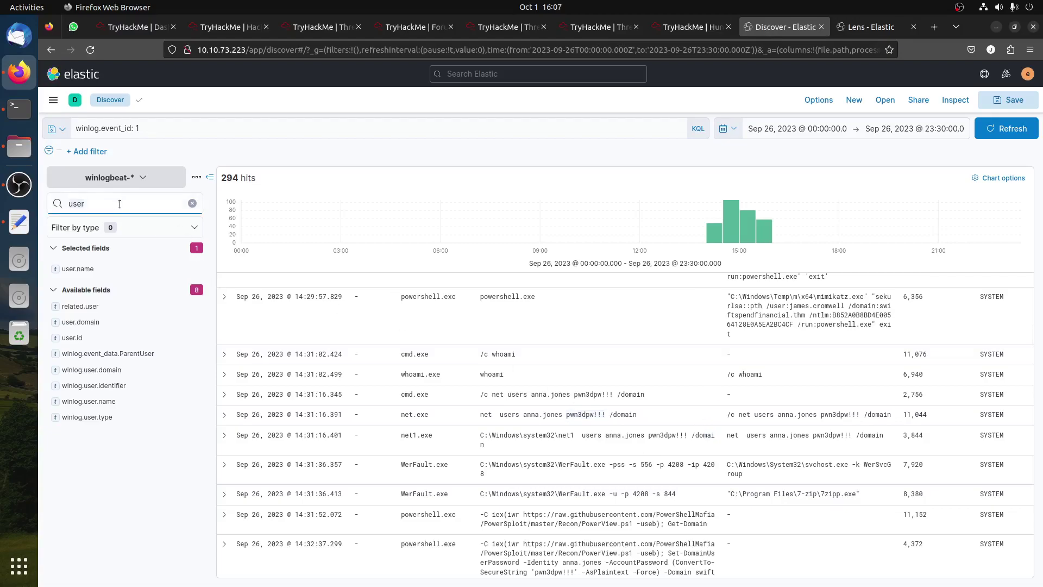
{"action": "type", "text": "hostn"}
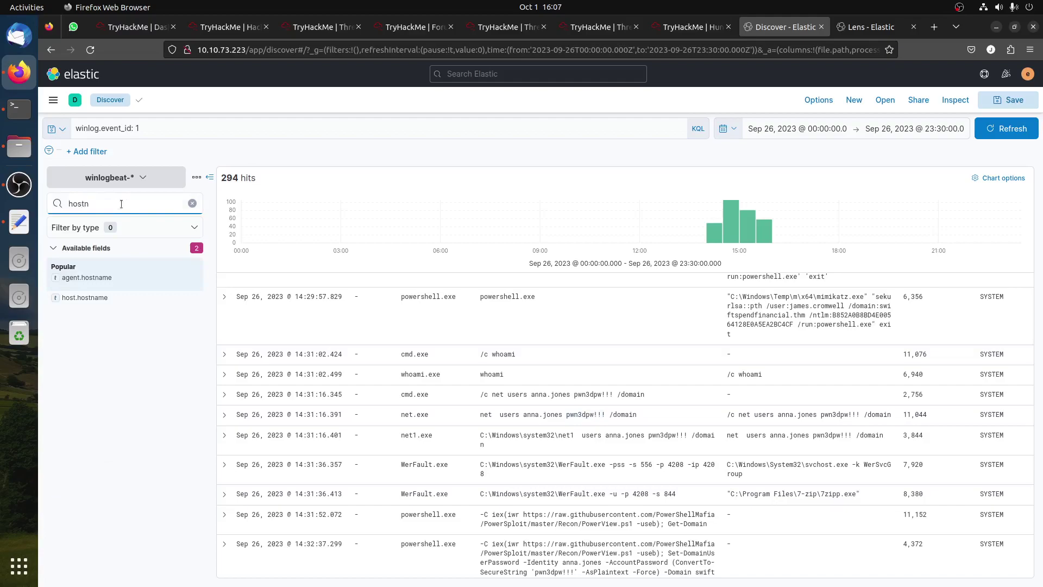
{"action": "left_click", "coordinate": [96, 298]}
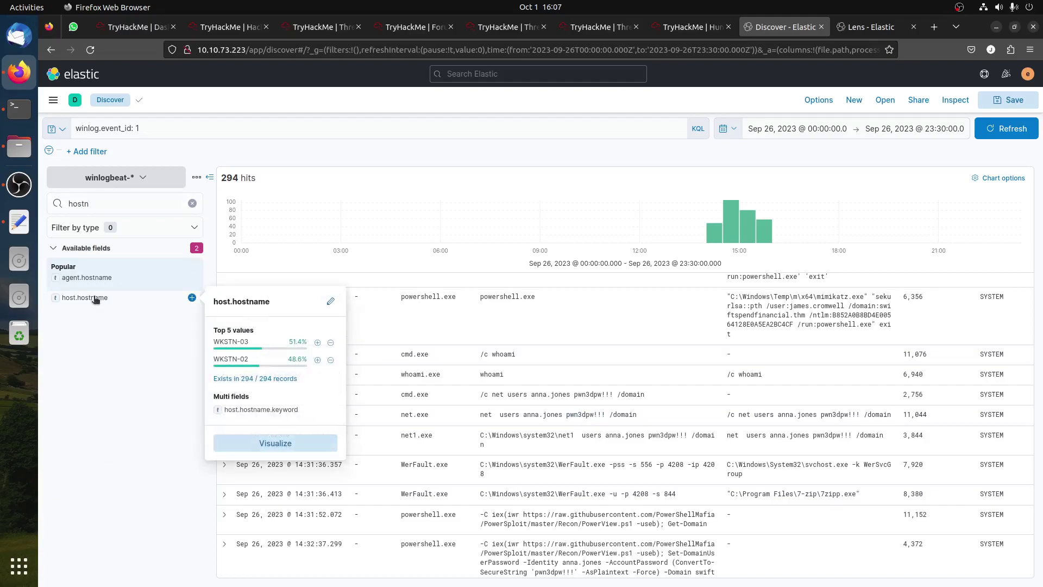
{"action": "left_click", "coordinate": [192, 298]}
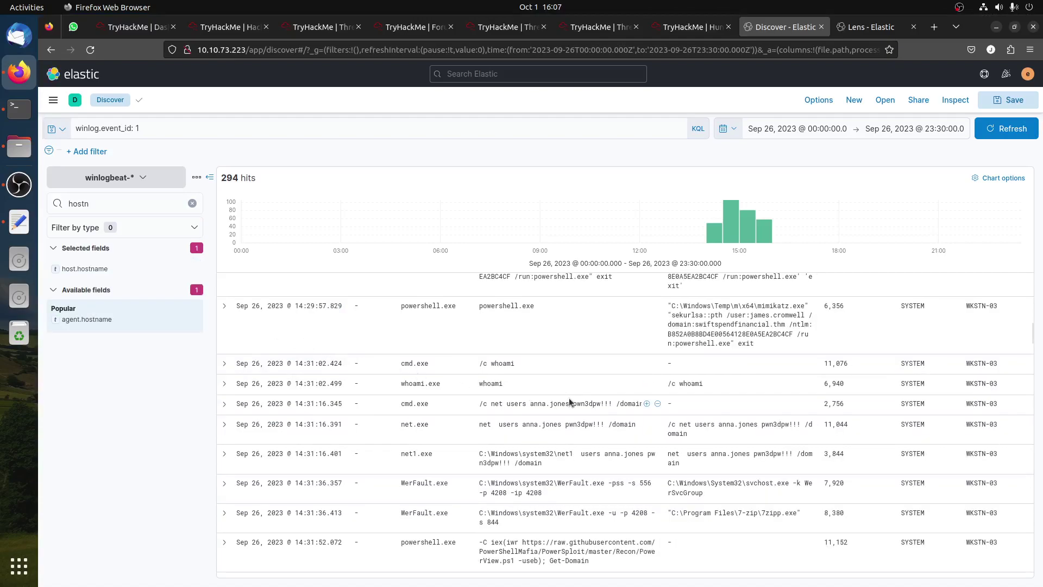
Examine the PowerView password-reset commands with their hostnames, and reread the workstation question on TryHackMe.
{"action": "scroll", "coordinate": [569, 398], "scroll_direction": "down", "scroll_amount": 1}
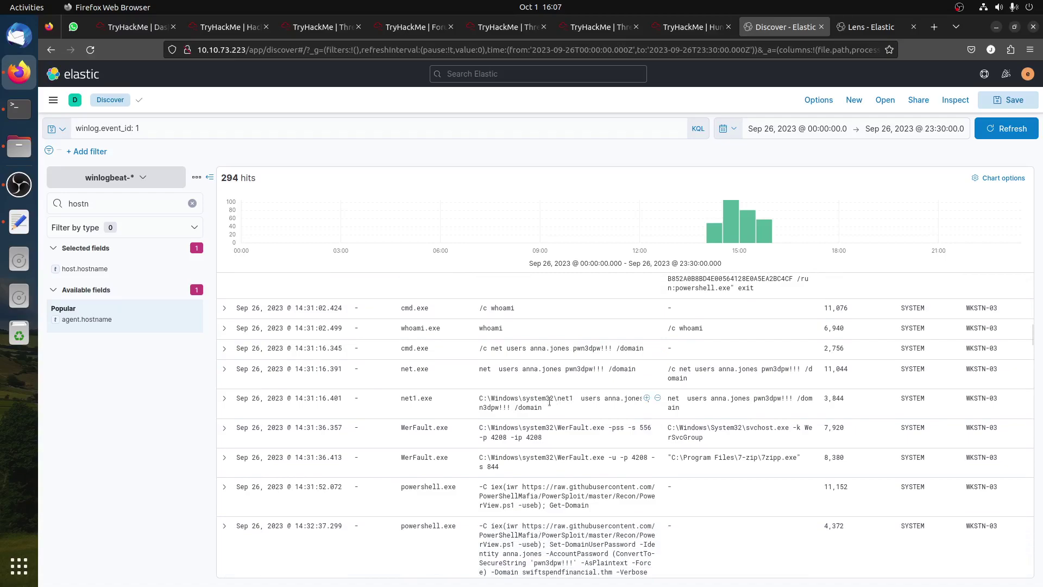
{"action": "scroll", "coordinate": [549, 401], "scroll_direction": "down", "scroll_amount": 1}
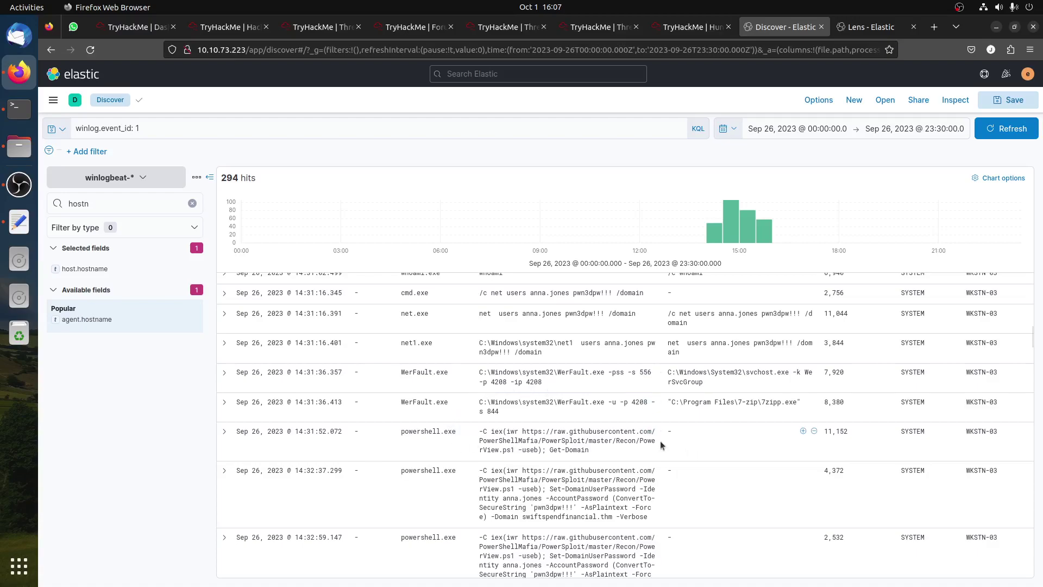
{"action": "left_click_drag", "start_coordinate": [644, 441], "coordinate": [516, 449]}
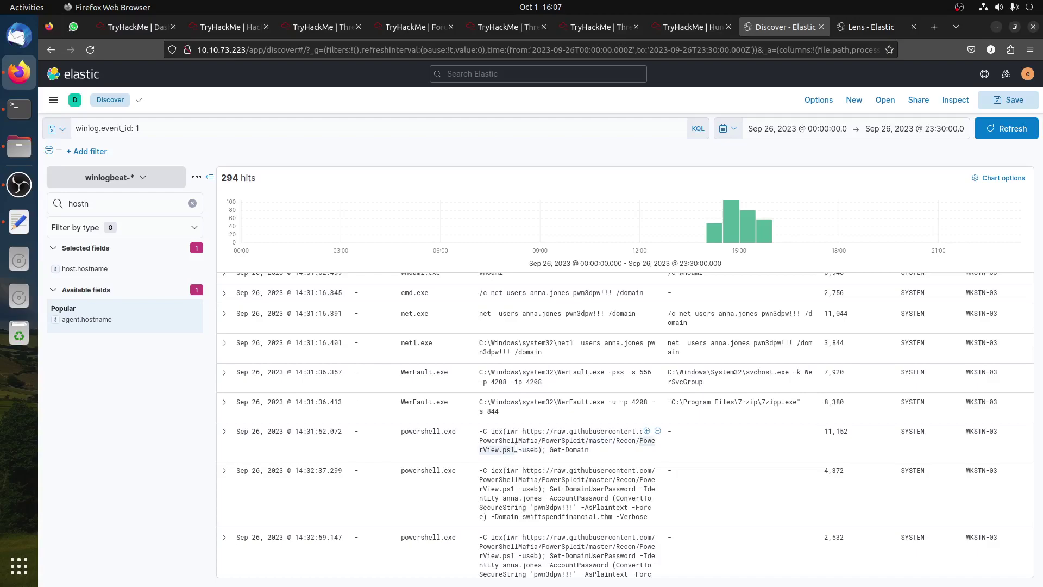
{"action": "scroll", "coordinate": [605, 377], "scroll_direction": "down", "scroll_amount": 2}
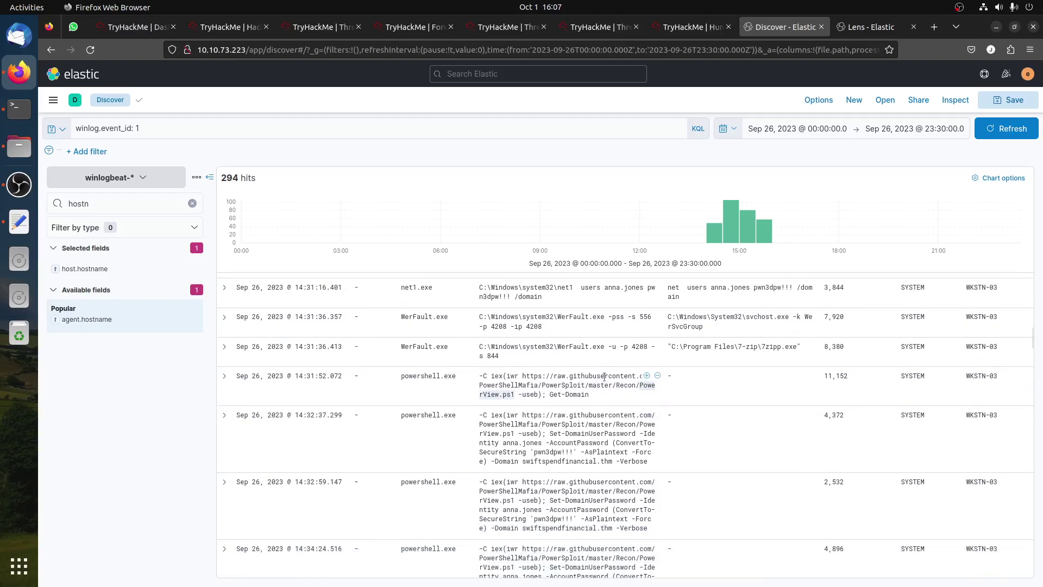
{"action": "scroll", "coordinate": [604, 380], "scroll_direction": "down", "scroll_amount": 3}
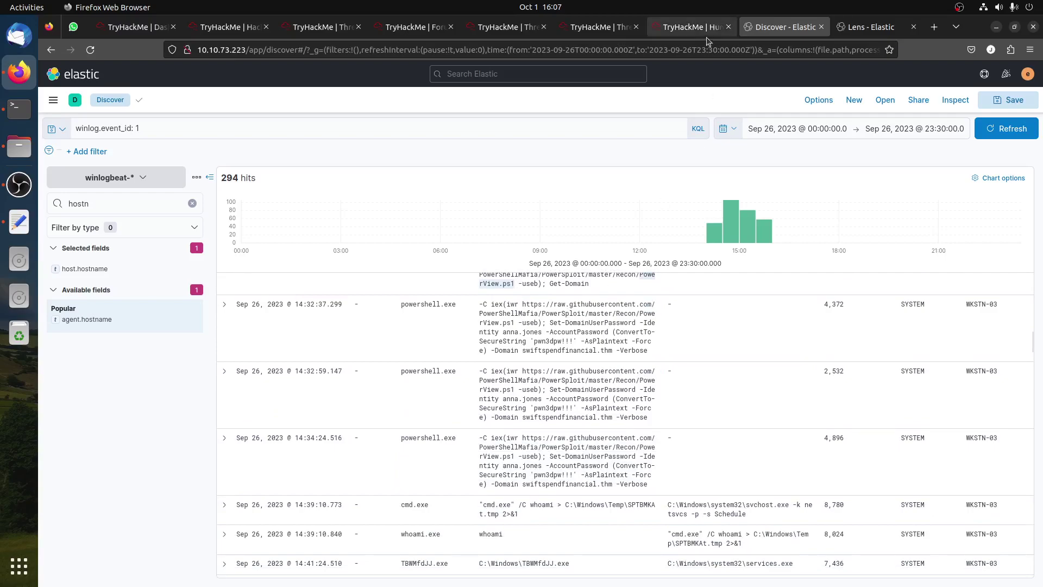
{"action": "left_click", "coordinate": [695, 27]}
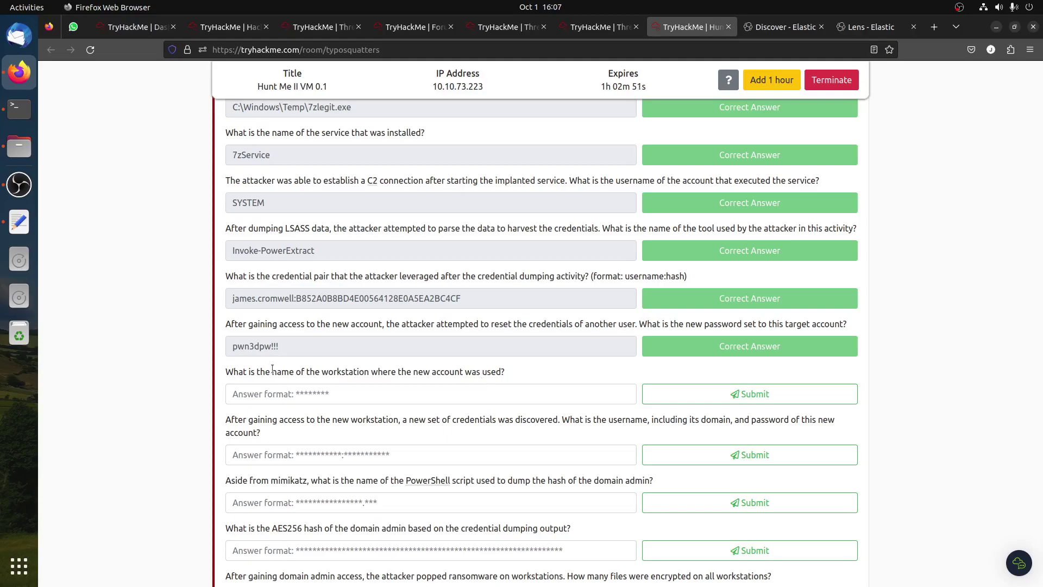
{"action": "left_click", "coordinate": [746, 32]}
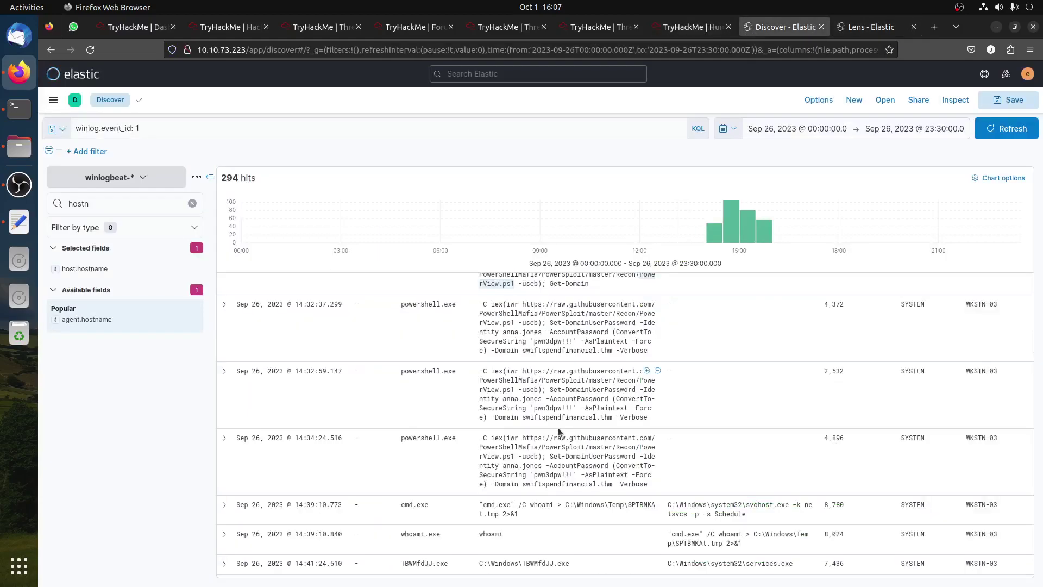
Examine the whoami and Invoke-Command events that follow the first PowerView password-reset attempts, with their parent commands, users and hostnames.
{"action": "scroll", "coordinate": [557, 429], "scroll_direction": "down", "scroll_amount": 1}
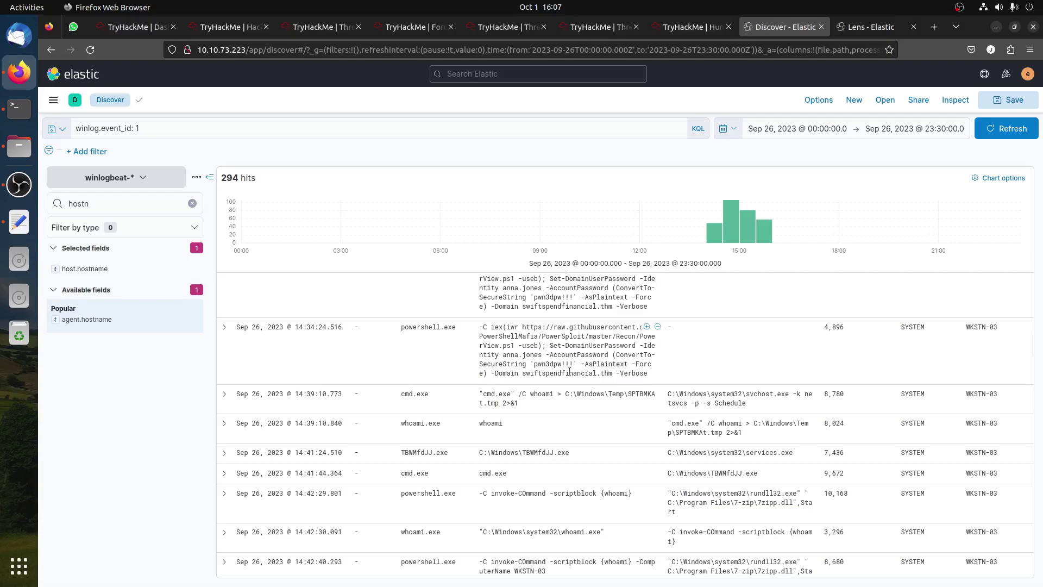
{"action": "left_click_drag", "start_coordinate": [575, 363], "coordinate": [520, 361]}
{"action": "scroll", "coordinate": [519, 360], "scroll_direction": "down", "scroll_amount": 2}
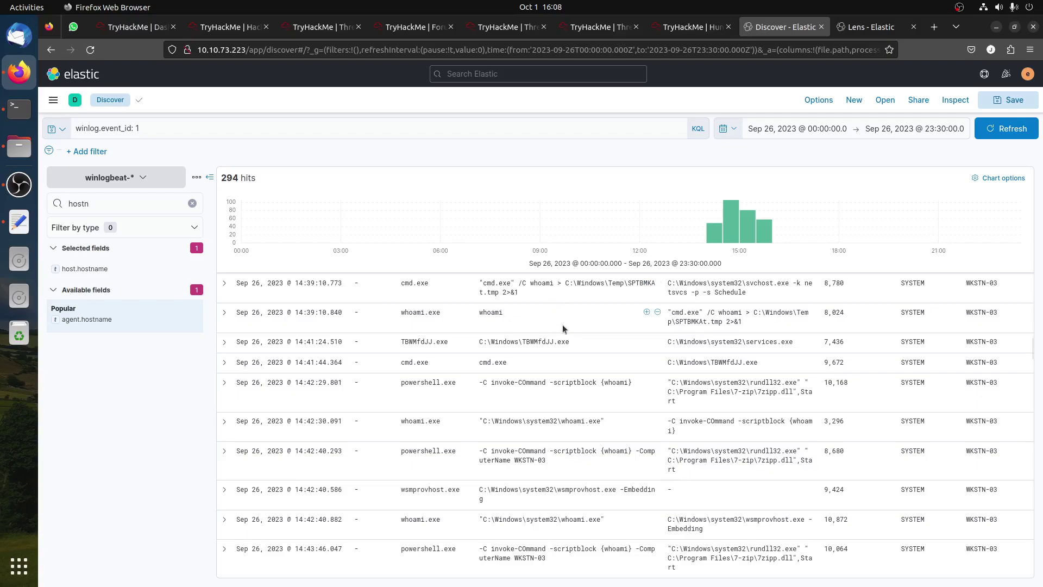
{"action": "scroll", "coordinate": [562, 324], "scroll_direction": "down", "scroll_amount": 1}
{"action": "left_click_drag", "start_coordinate": [598, 368], "coordinate": [522, 368]}
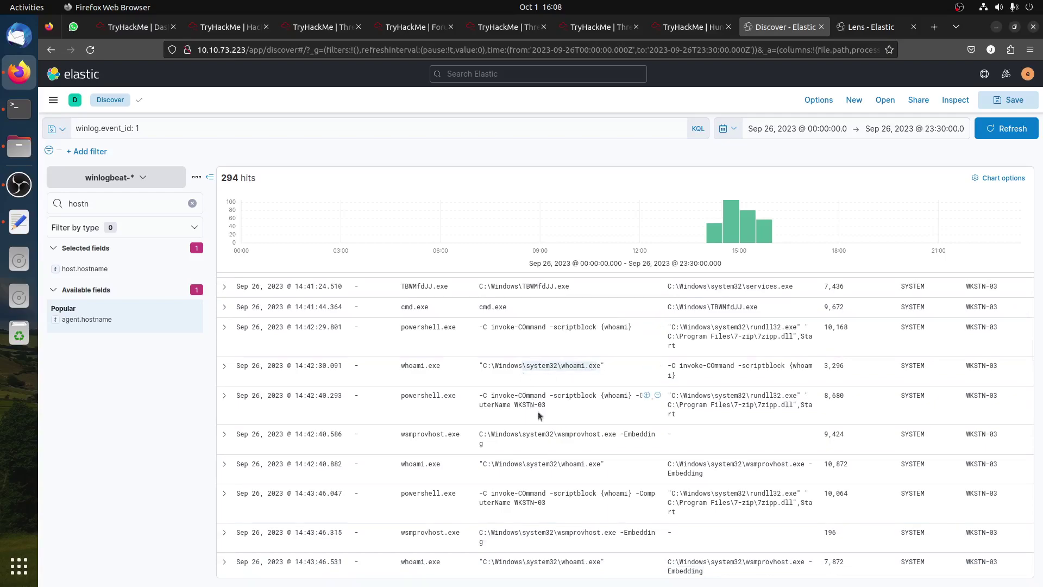
{"action": "scroll", "coordinate": [539, 411], "scroll_direction": "down", "scroll_amount": 2}
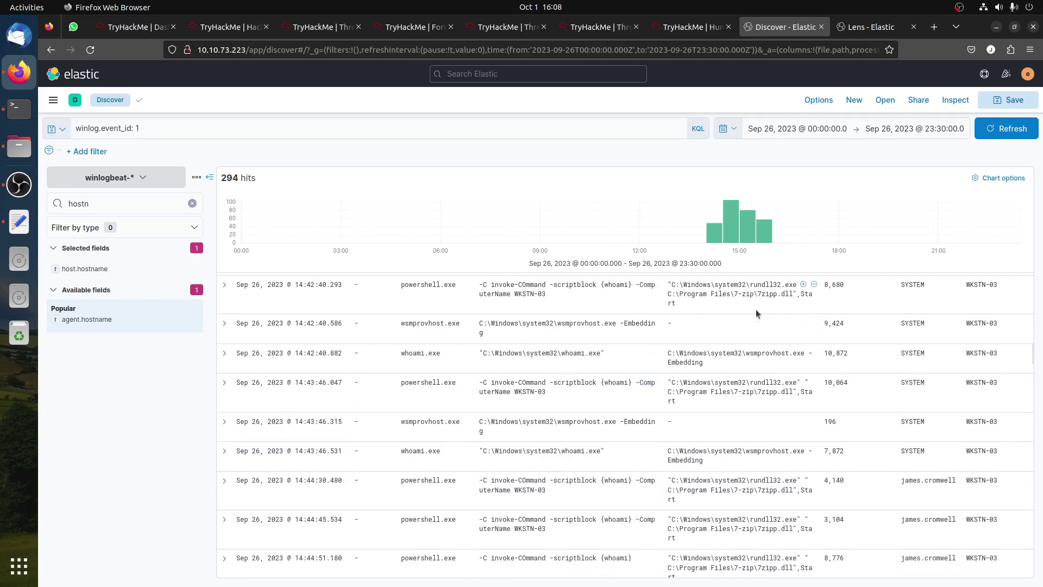
{"action": "scroll", "coordinate": [718, 390], "scroll_direction": "down", "scroll_amount": 2}
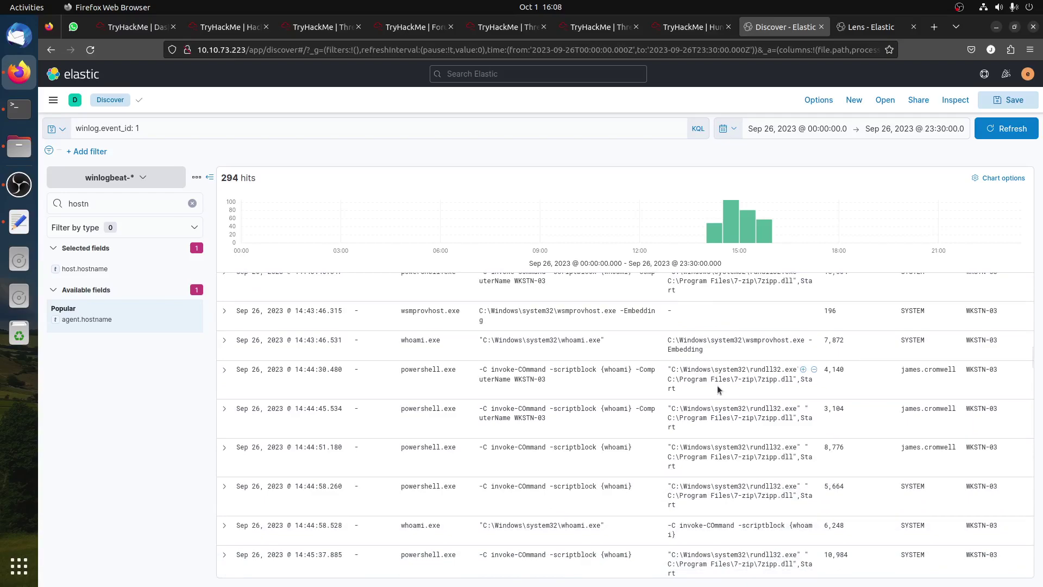
{"action": "scroll", "coordinate": [718, 390], "scroll_direction": "down", "scroll_amount": 4}
{"action": "scroll", "coordinate": [719, 389], "scroll_direction": "down", "scroll_amount": 3}
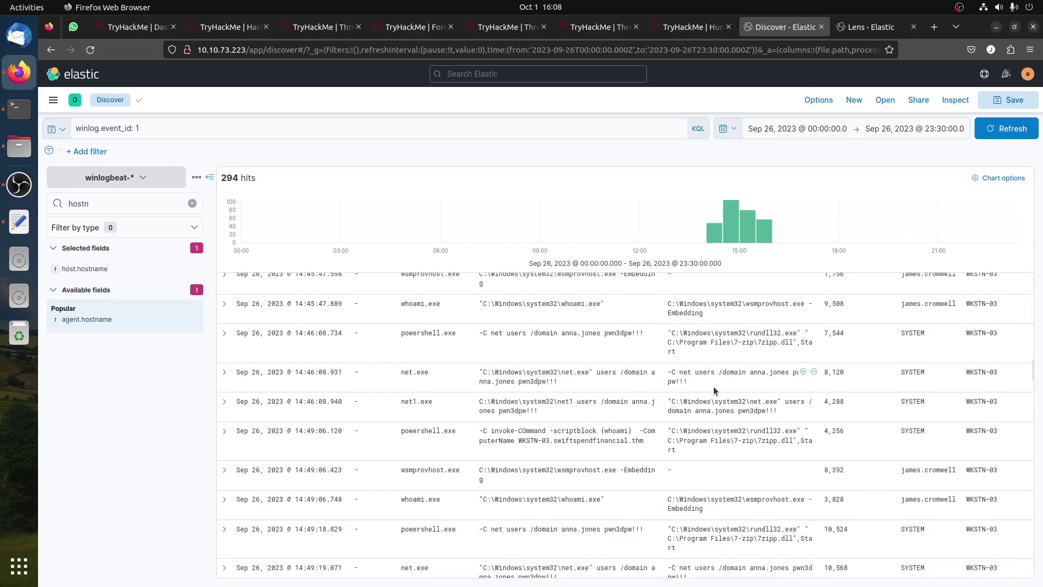
Examine the repeated net users and PowerView password-reset commands, and the local user and administrator enumeration after them, with their hostnames.
{"action": "scroll", "coordinate": [623, 431], "scroll_direction": "down", "scroll_amount": 3}
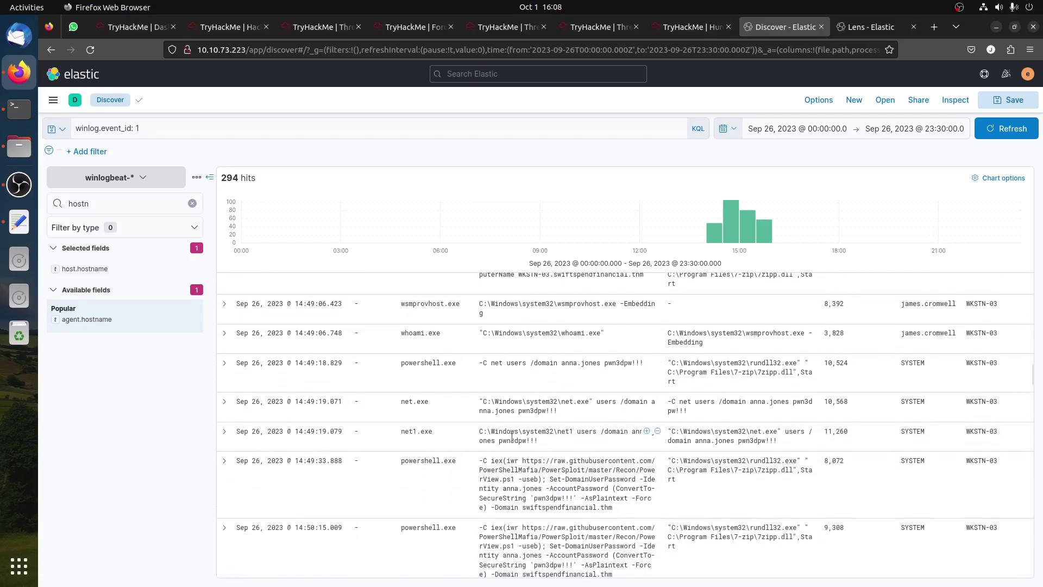
{"action": "left_click_drag", "start_coordinate": [539, 441], "coordinate": [480, 431]}
{"action": "scroll", "coordinate": [479, 432], "scroll_direction": "down", "scroll_amount": 2}
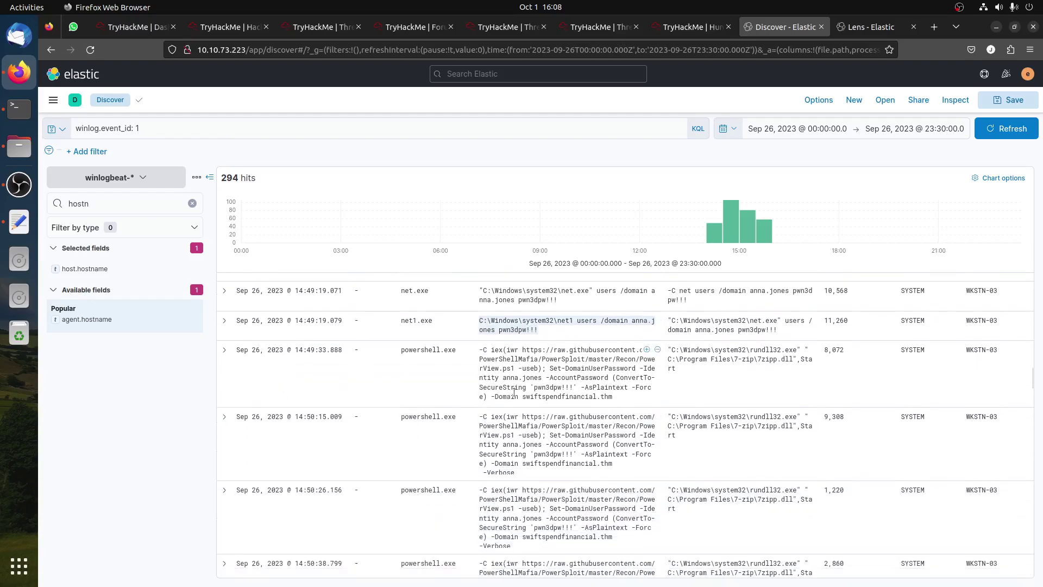
{"action": "scroll", "coordinate": [514, 391], "scroll_direction": "down", "scroll_amount": 2}
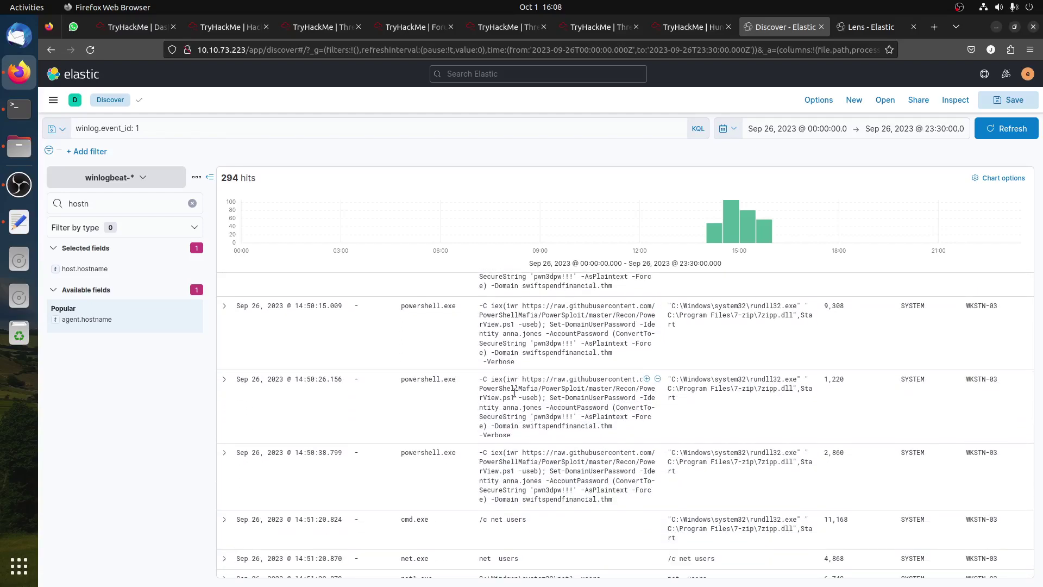
{"action": "scroll", "coordinate": [514, 391], "scroll_direction": "down", "scroll_amount": 1}
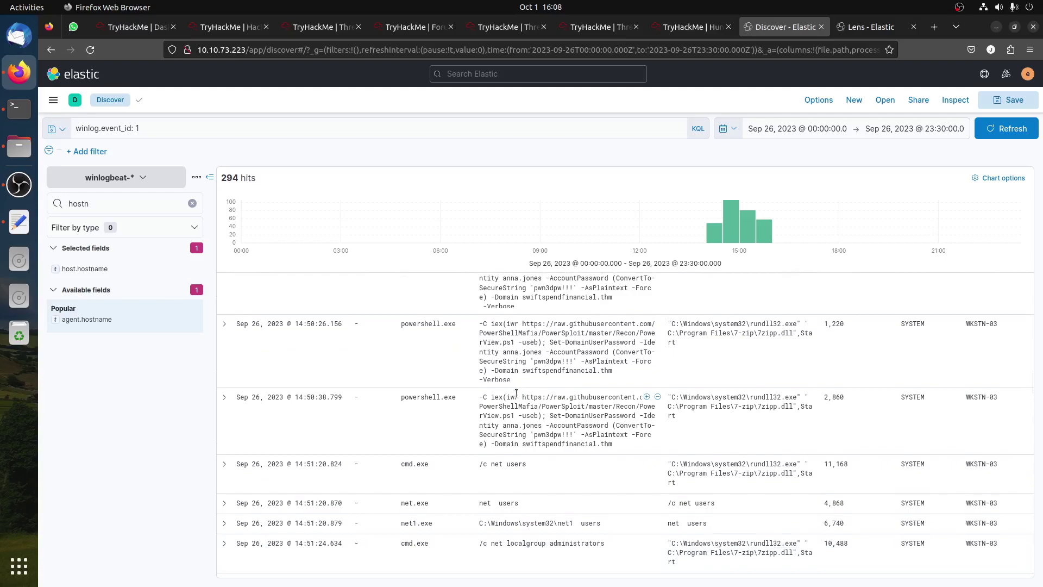
{"action": "scroll", "coordinate": [516, 392], "scroll_direction": "down", "scroll_amount": 1}
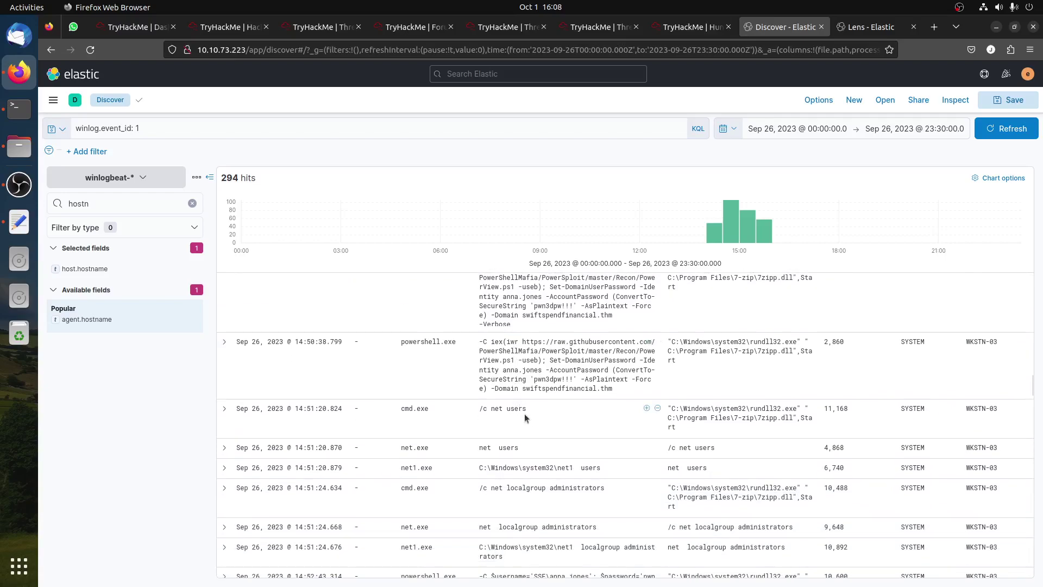
{"action": "scroll", "coordinate": [524, 413], "scroll_direction": "down", "scroll_amount": 1}
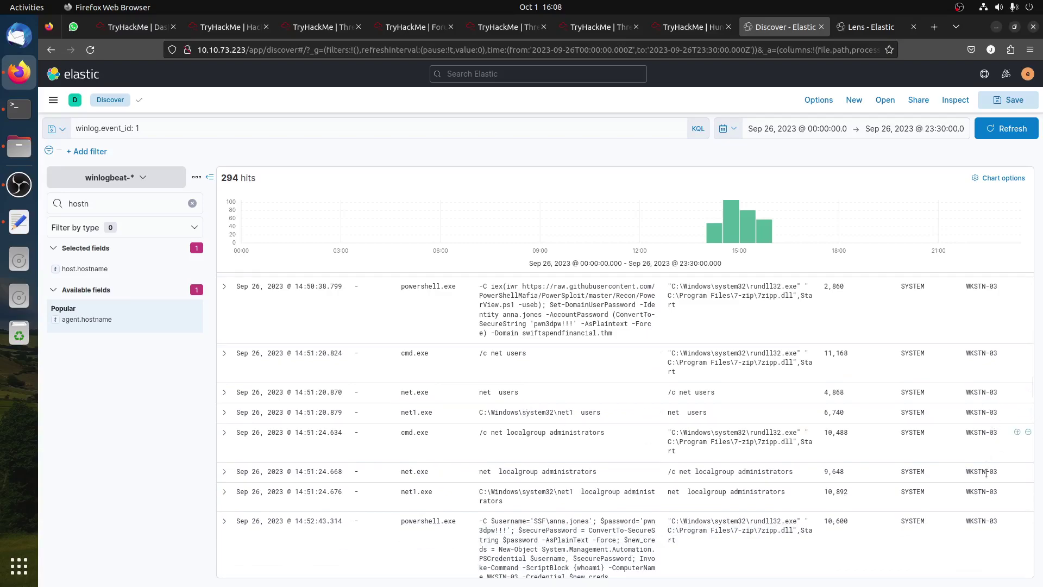
{"action": "scroll", "coordinate": [595, 450], "scroll_direction": "down", "scroll_amount": 2}
{"action": "scroll", "coordinate": [595, 448], "scroll_direction": "down", "scroll_amount": 2}
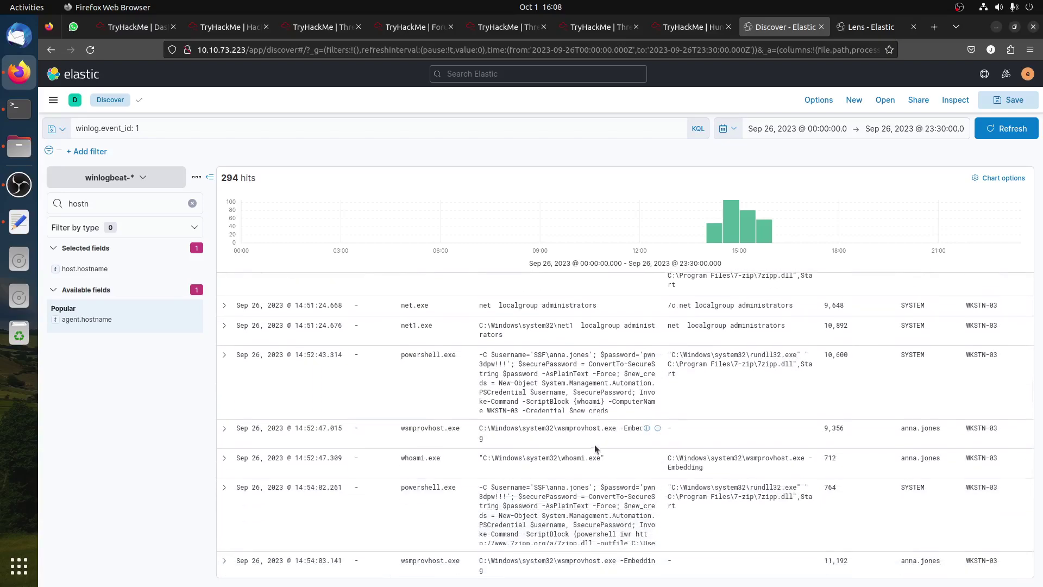
Examine the PowerShell commands that use the reset account's credentials and the hostnames of the wsmprovhost.exe and whoami.exe events following them.
{"action": "scroll", "coordinate": [597, 385], "scroll_direction": "down", "scroll_amount": 6}
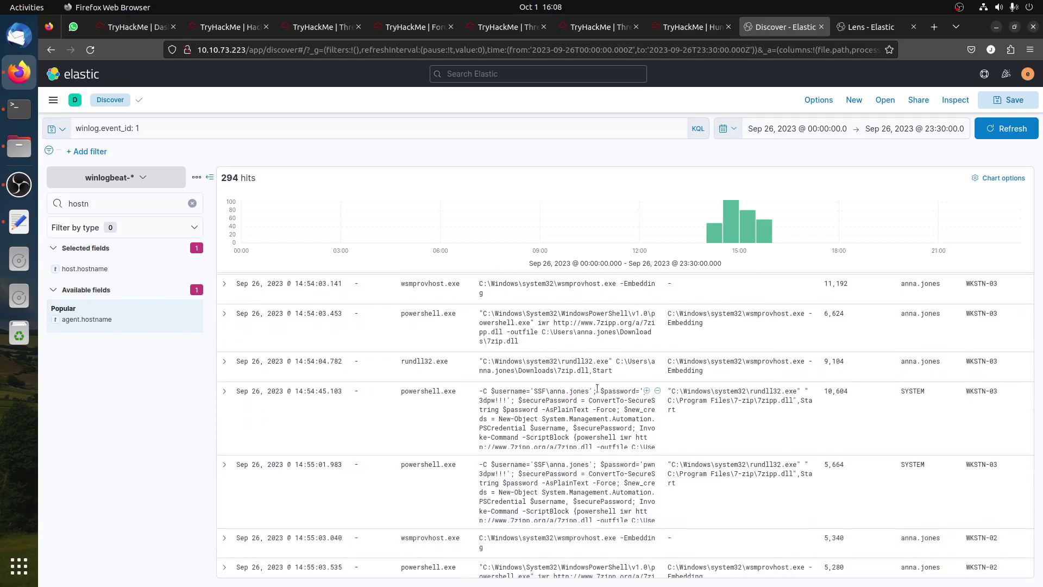
{"action": "scroll", "coordinate": [555, 430], "scroll_direction": "down", "scroll_amount": 1}
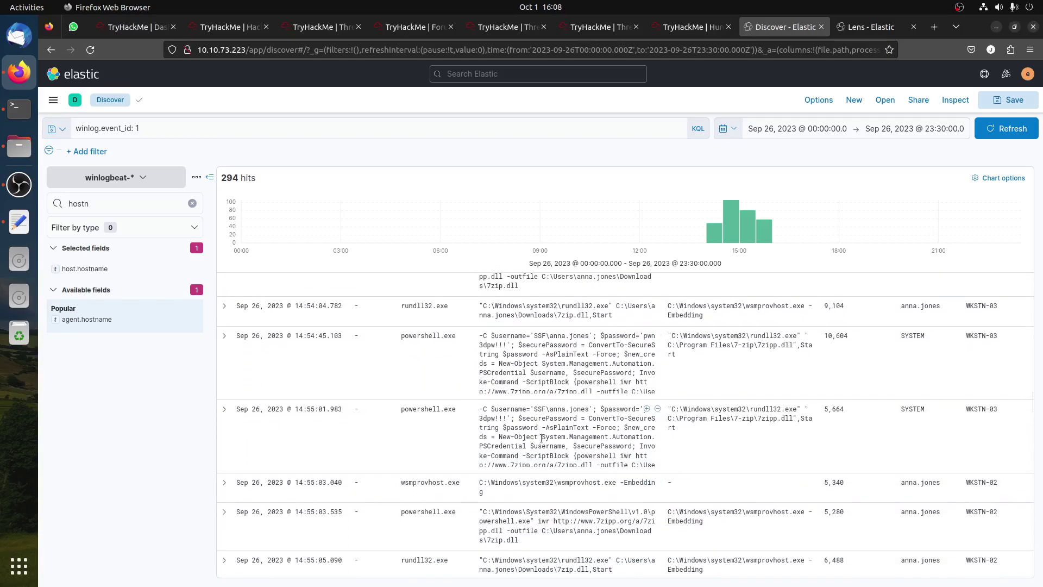
{"action": "scroll", "coordinate": [541, 438], "scroll_direction": "down", "scroll_amount": 5}
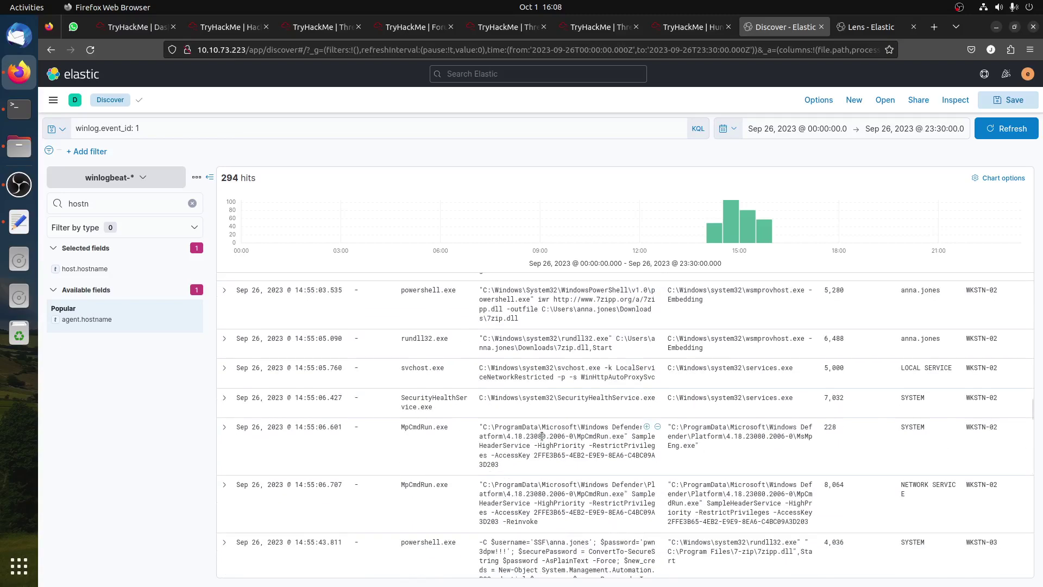
{"action": "scroll", "coordinate": [541, 435], "scroll_direction": "down", "scroll_amount": 2}
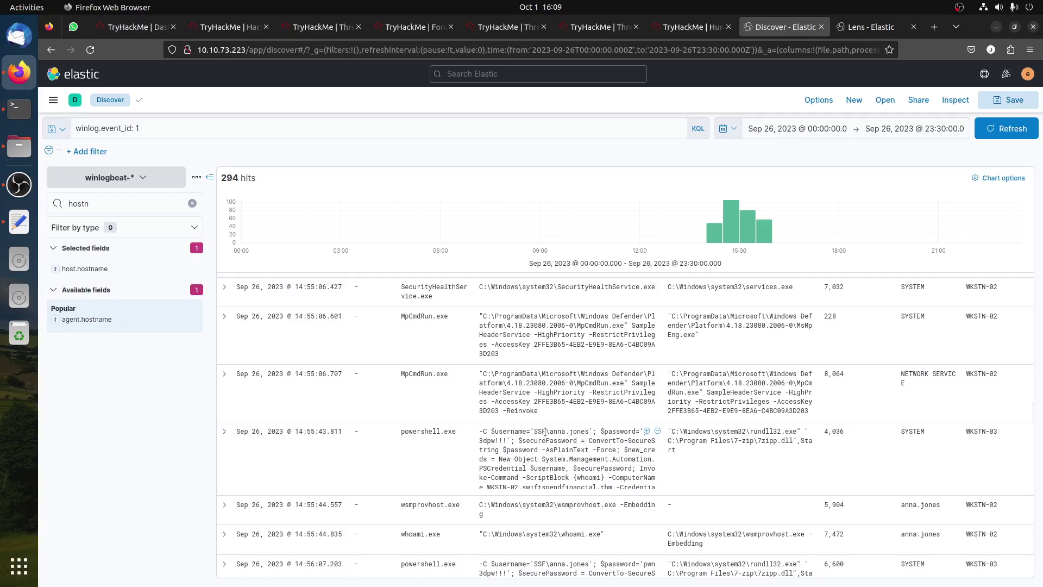
{"action": "scroll", "coordinate": [545, 432], "scroll_direction": "down", "scroll_amount": 1}
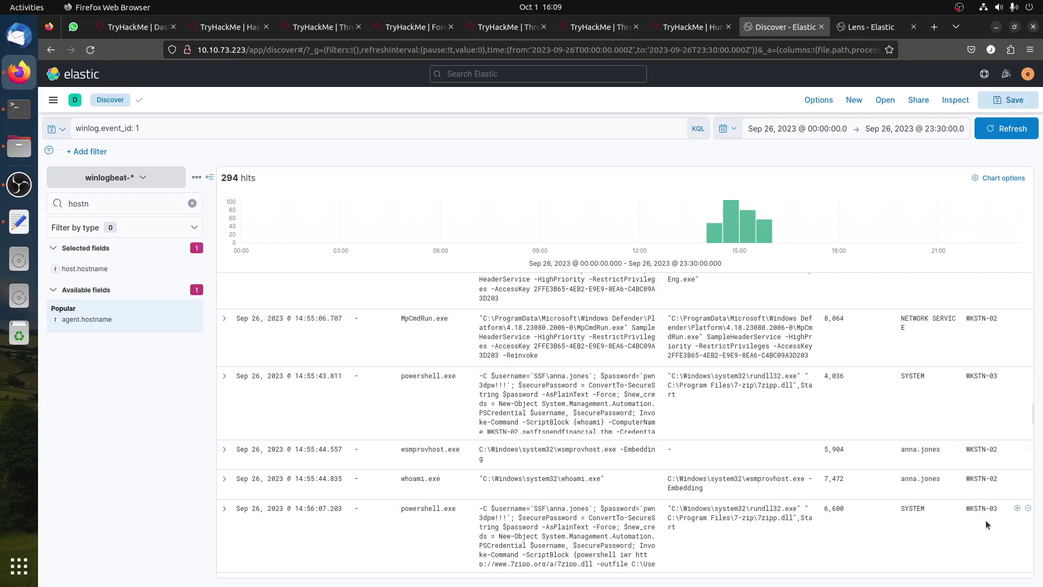
{"action": "left_click_drag", "start_coordinate": [604, 478], "coordinate": [441, 482]}
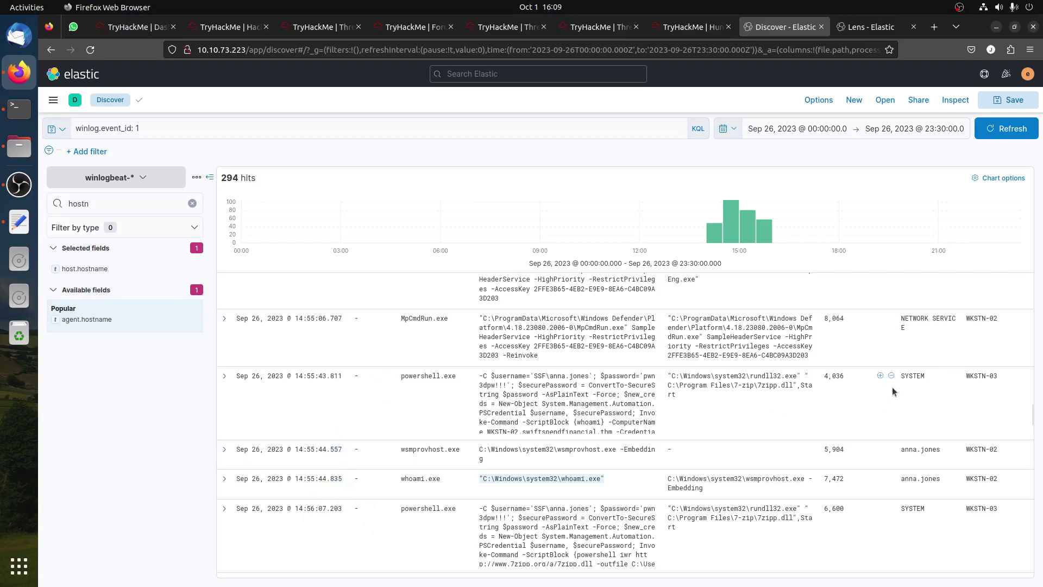
{"action": "left_click_drag", "start_coordinate": [528, 377], "coordinate": [634, 427]}
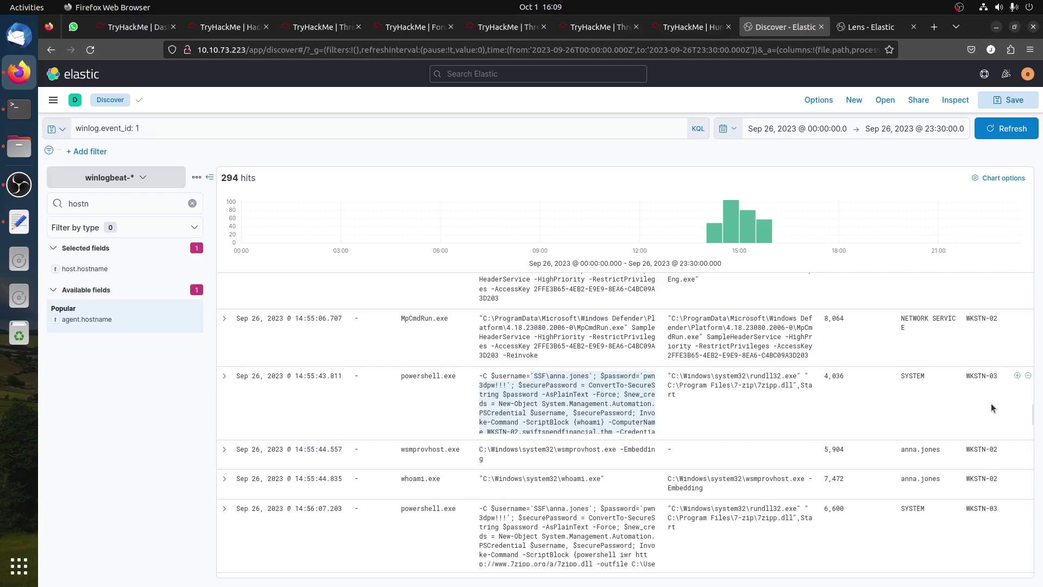
{"action": "scroll", "coordinate": [991, 408], "scroll_direction": "up", "scroll_amount": 2}
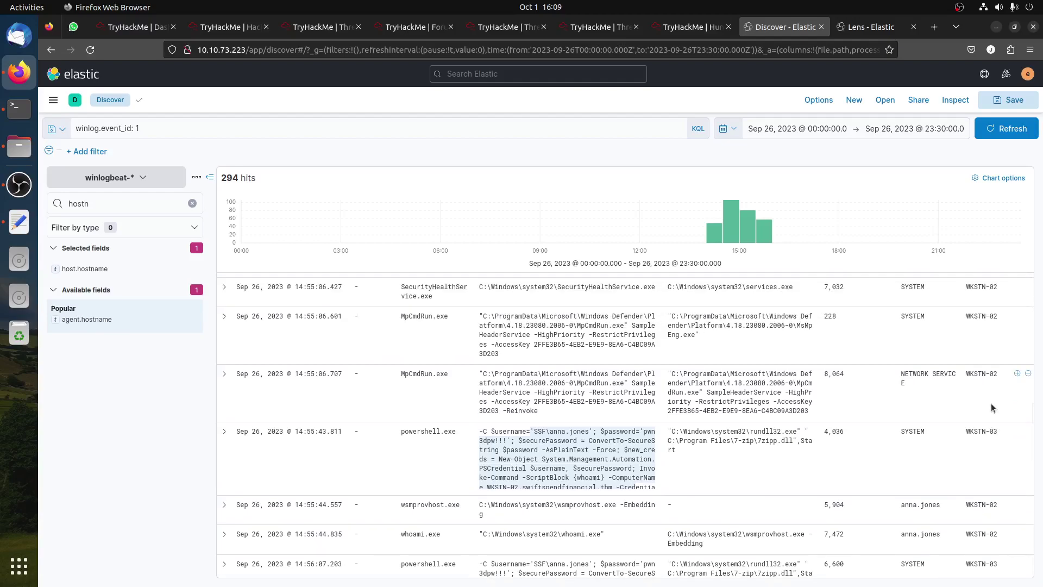
{"action": "scroll", "coordinate": [992, 408], "scroll_direction": "down", "scroll_amount": 2}
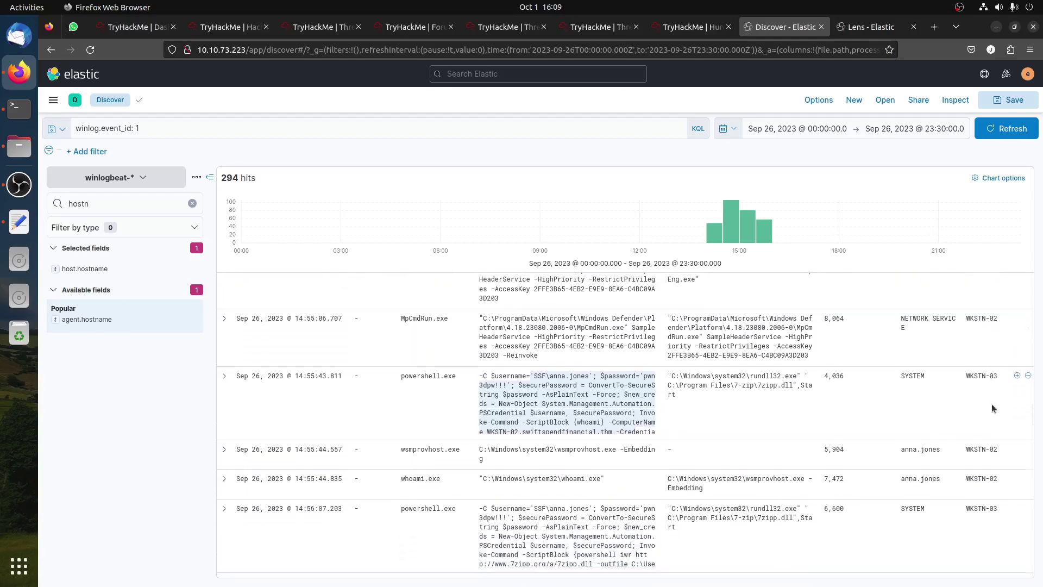
Copy the hostname WKSTN-02 from the 14:55:44.557 wsmprovhost.exe event and submit it as TryHackMe's workstation answer.
{"action": "double_click", "coordinate": [986, 449]}
{"action": "right_click", "coordinate": [986, 448]}
{"action": "left_click", "coordinate": [967, 459]}
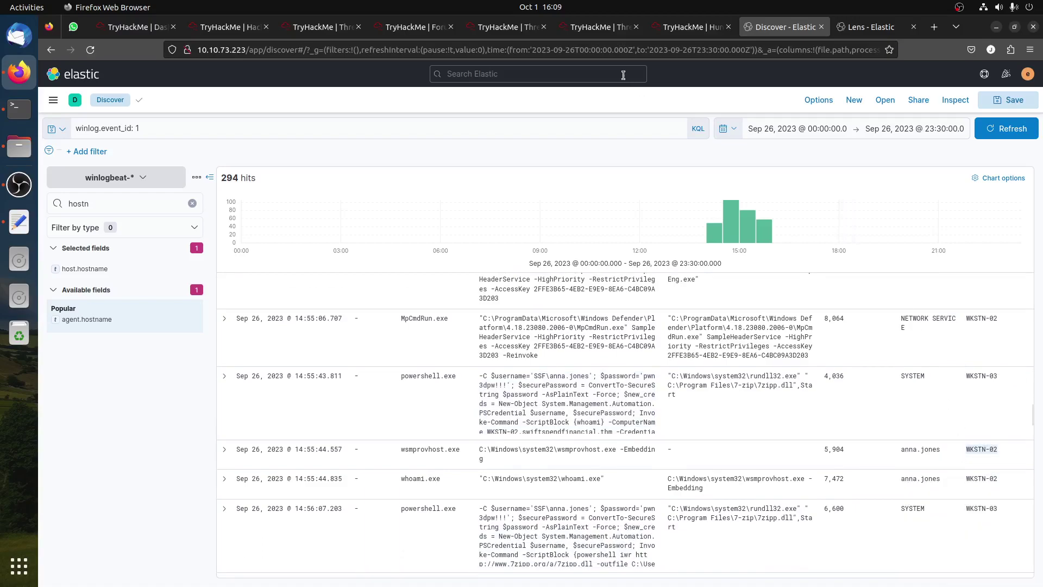
{"action": "left_click", "coordinate": [692, 26]}
{"action": "key", "text": "ctrl+v"}
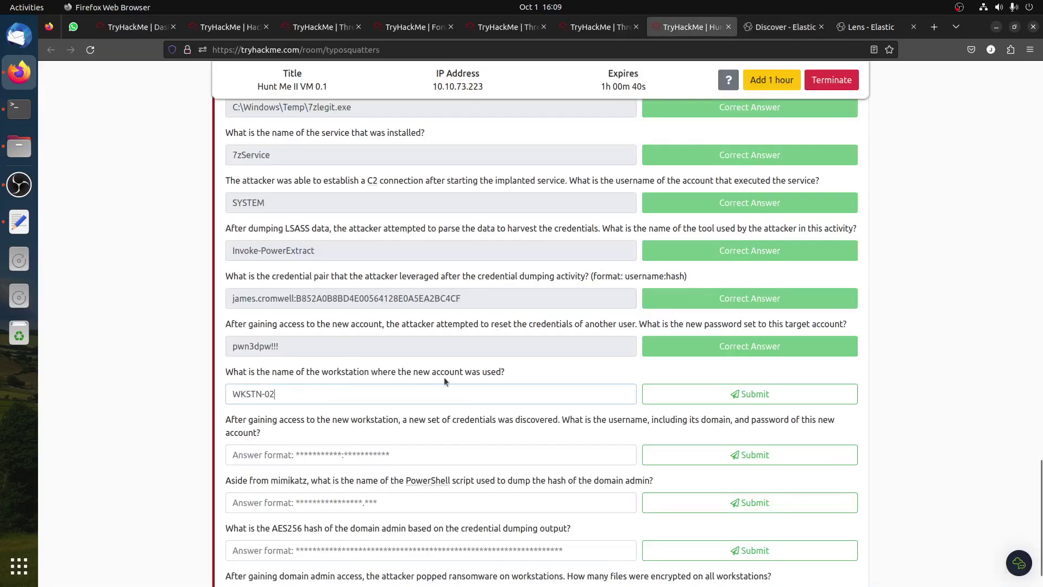
{"action": "left_click", "coordinate": [720, 405]}
Compare the hostnames of the credentialed PowerShell command and its whoami.exe event in Elastic, and read TryHackMe's question about the newly discovered credentials.
{"action": "left_click", "coordinate": [782, 27]}
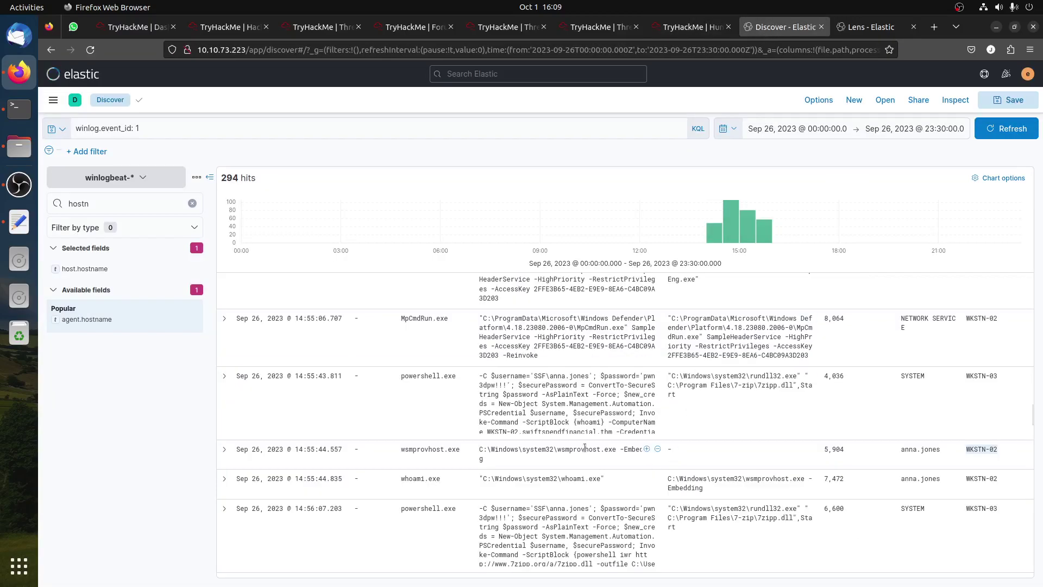
{"action": "left_click_drag", "start_coordinate": [997, 377], "coordinate": [901, 377]}
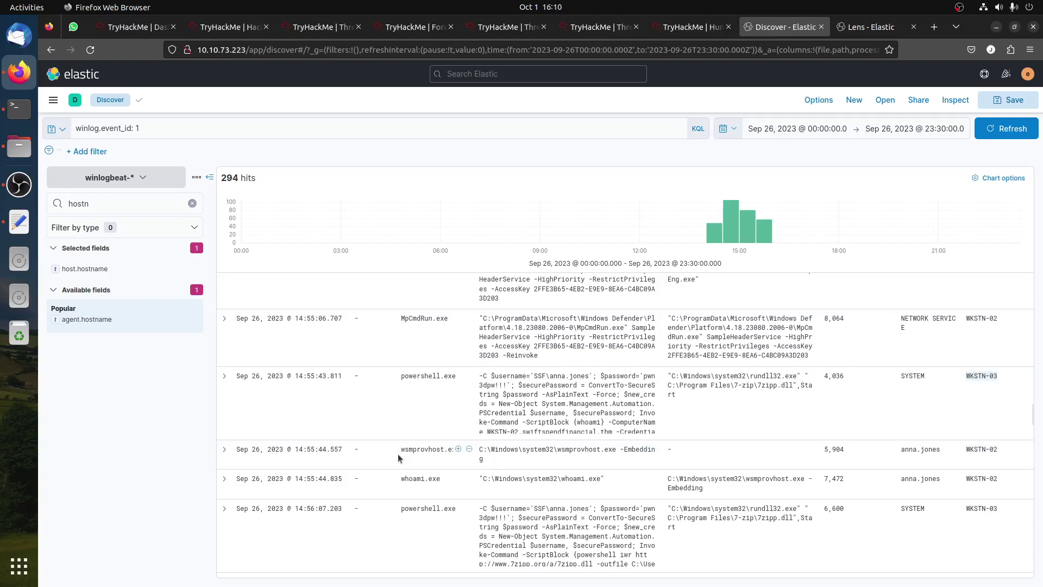
{"action": "left_click_drag", "start_coordinate": [520, 476], "coordinate": [617, 481]}
{"action": "left_click_drag", "start_coordinate": [996, 477], "coordinate": [965, 478]}
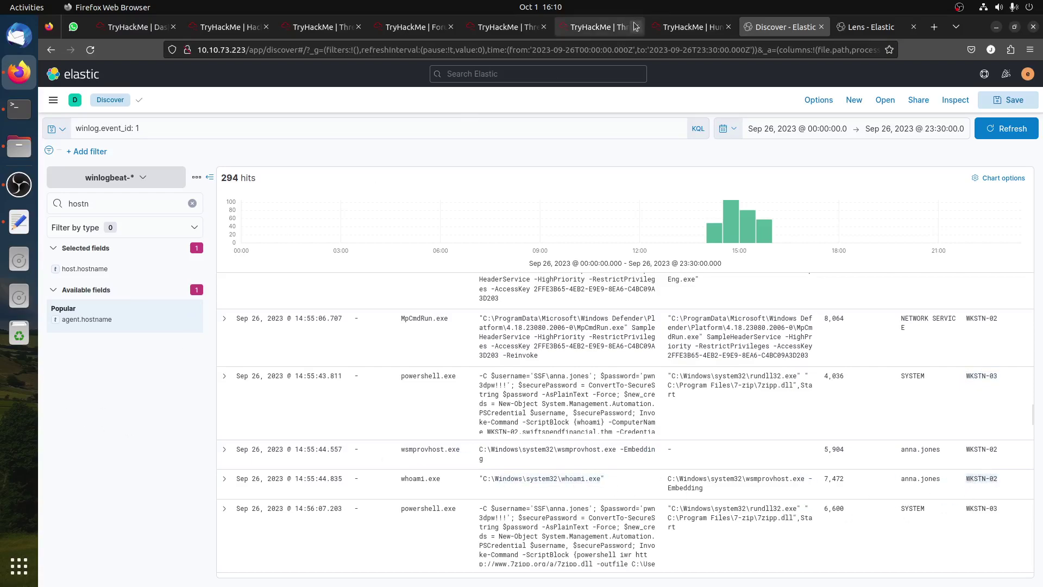
{"action": "left_click", "coordinate": [674, 27]}
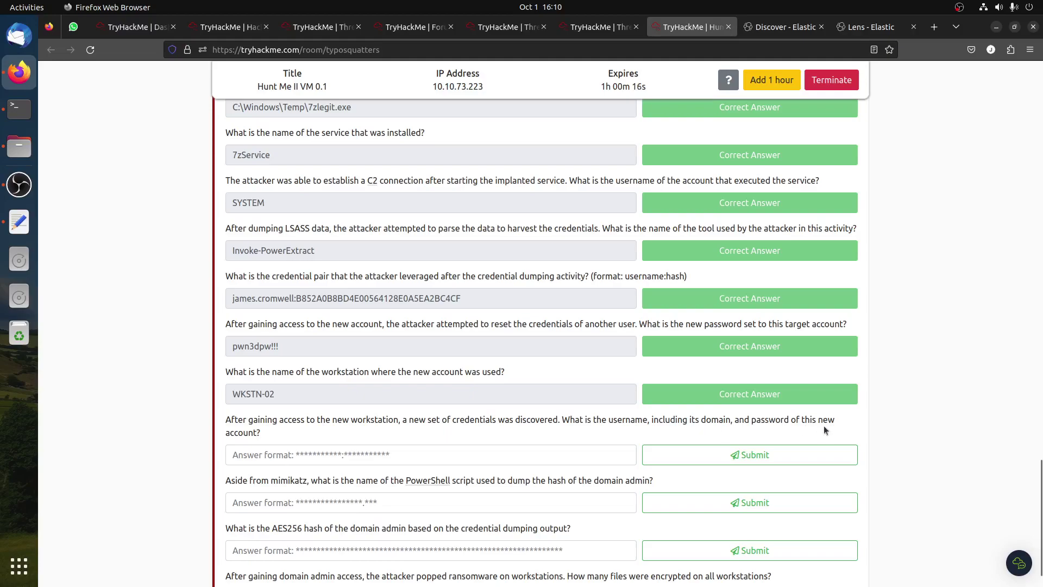
{"action": "scroll", "coordinate": [828, 431], "scroll_direction": "down", "scroll_amount": 1}
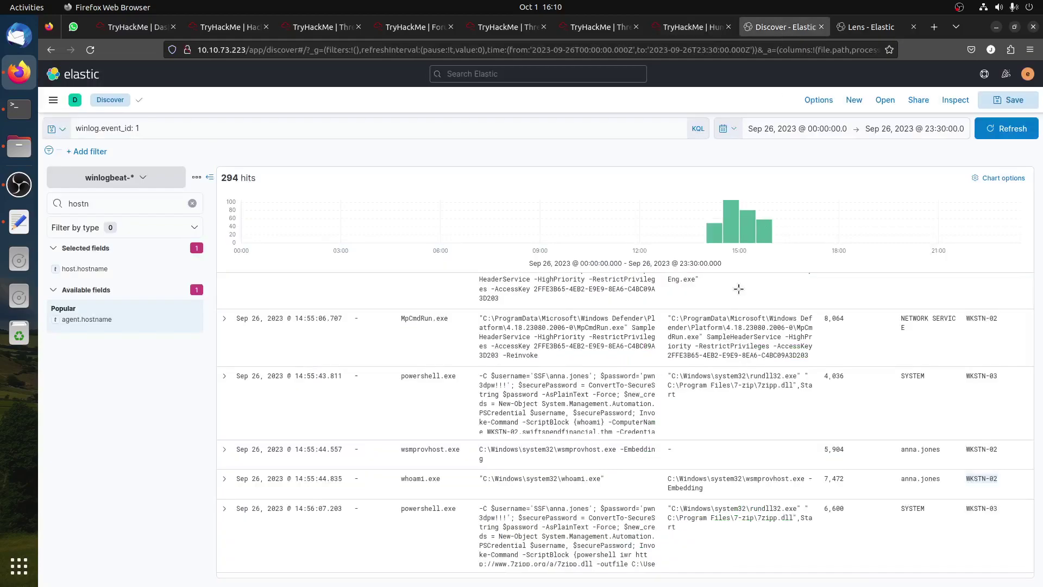
Examine the remote PowerShell downloads and rundll32.exe launches following the 14:55:44.835 whoami.exe event, comparing their hostnames.
{"action": "left_click", "coordinate": [785, 27]}
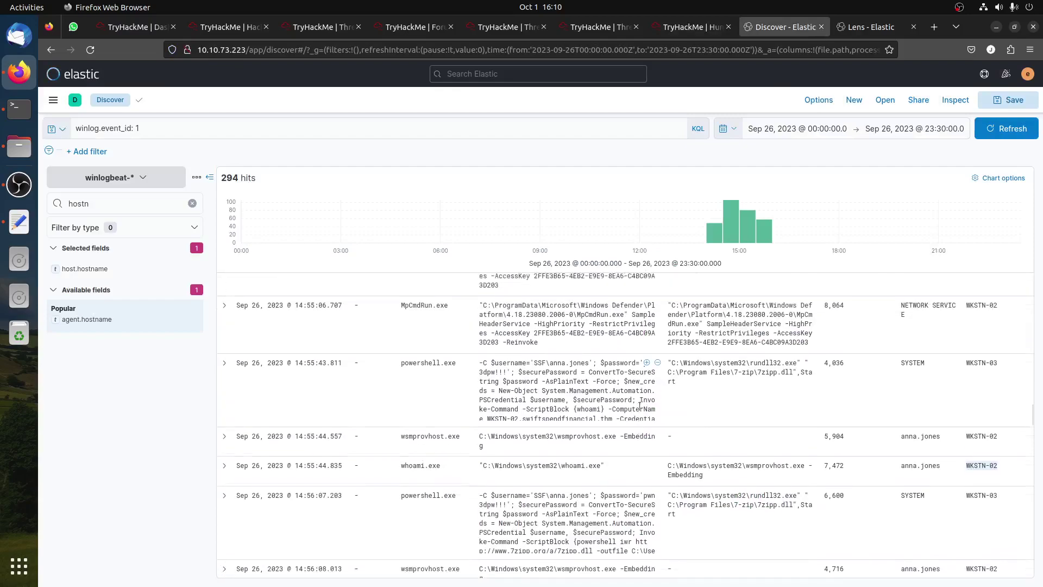
{"action": "scroll", "coordinate": [639, 405], "scroll_direction": "down", "scroll_amount": 3}
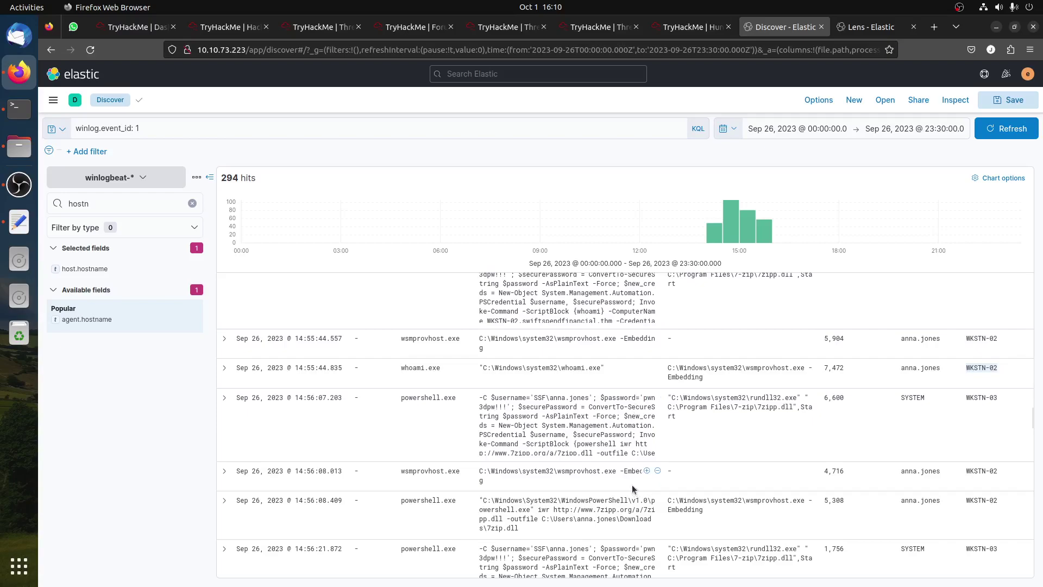
{"action": "scroll", "coordinate": [629, 473], "scroll_direction": "down", "scroll_amount": 3}
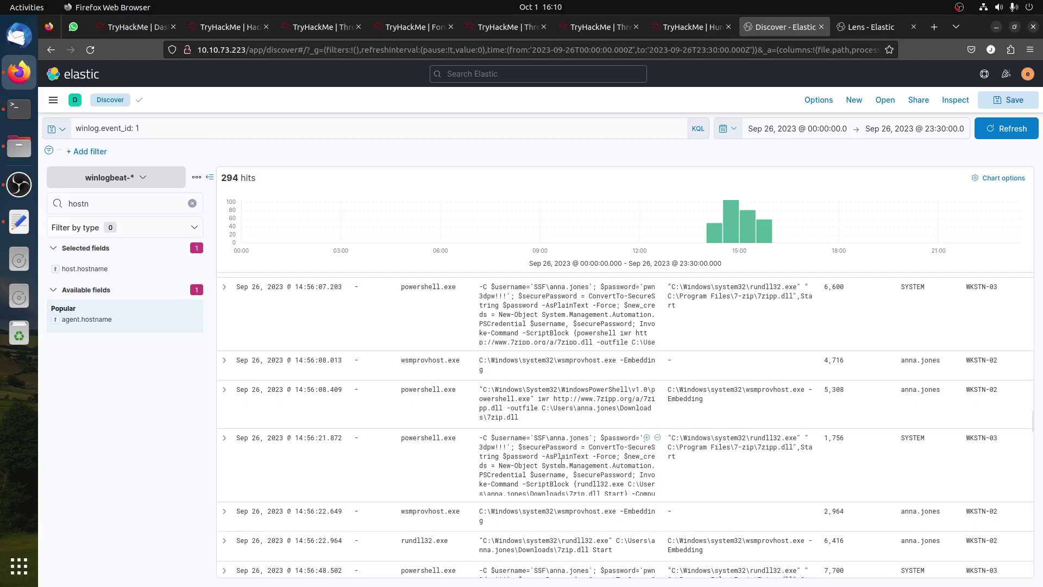
{"action": "scroll", "coordinate": [560, 458], "scroll_direction": "down", "scroll_amount": 1}
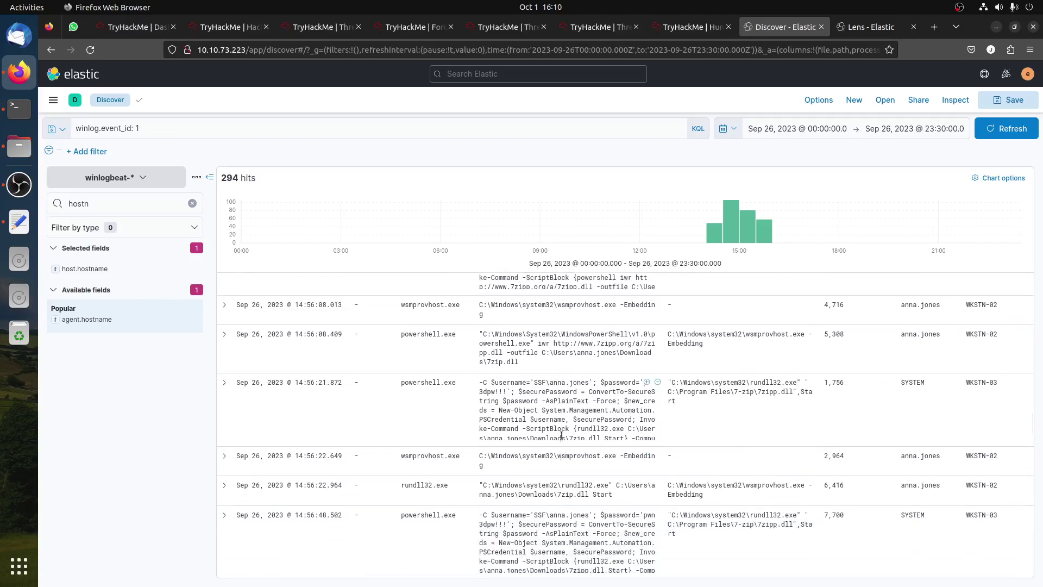
{"action": "scroll", "coordinate": [562, 416], "scroll_direction": "down", "scroll_amount": 2}
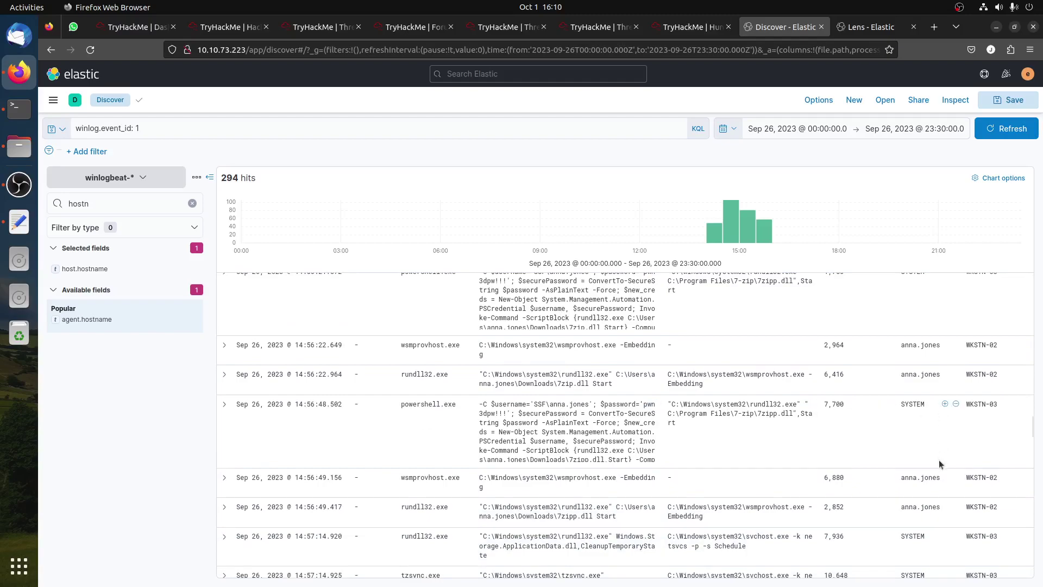
{"action": "scroll", "coordinate": [731, 438], "scroll_direction": "down", "scroll_amount": 1}
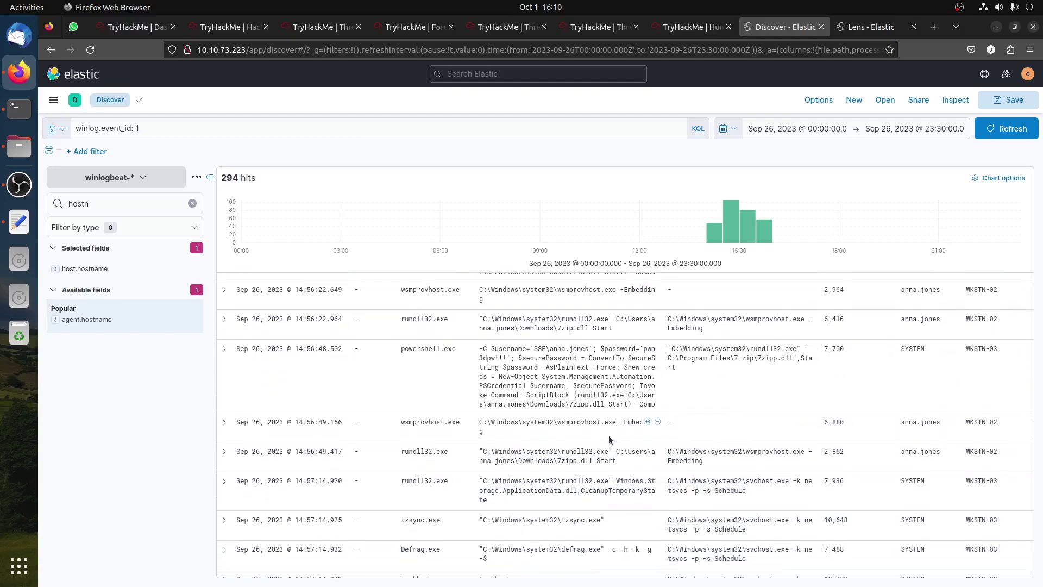
{"action": "scroll", "coordinate": [610, 431], "scroll_direction": "down", "scroll_amount": 2}
{"action": "scroll", "coordinate": [610, 431], "scroll_direction": "down", "scroll_amount": 1}
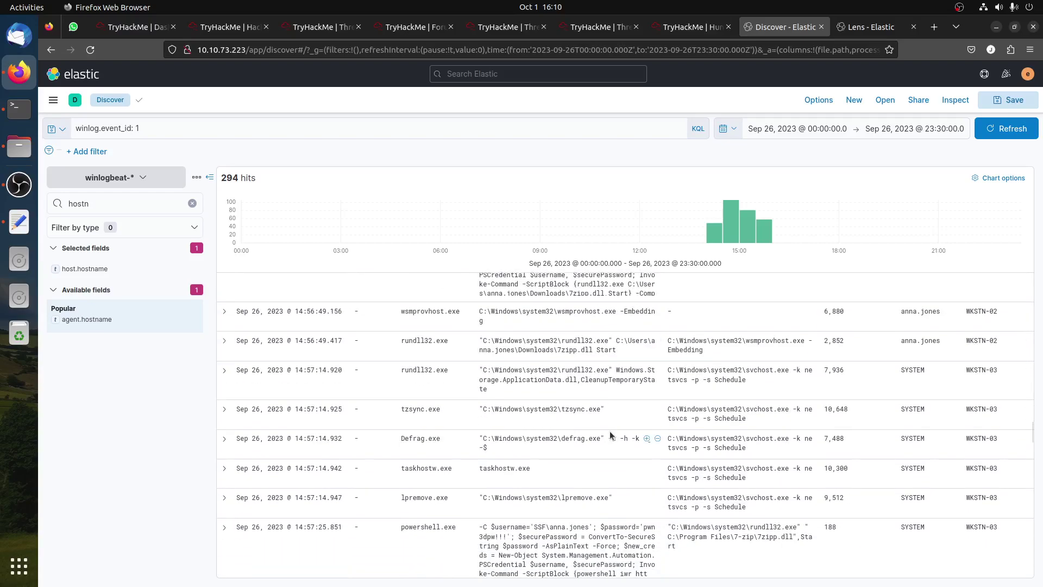
{"action": "scroll", "coordinate": [612, 428], "scroll_direction": "down", "scroll_amount": 2}
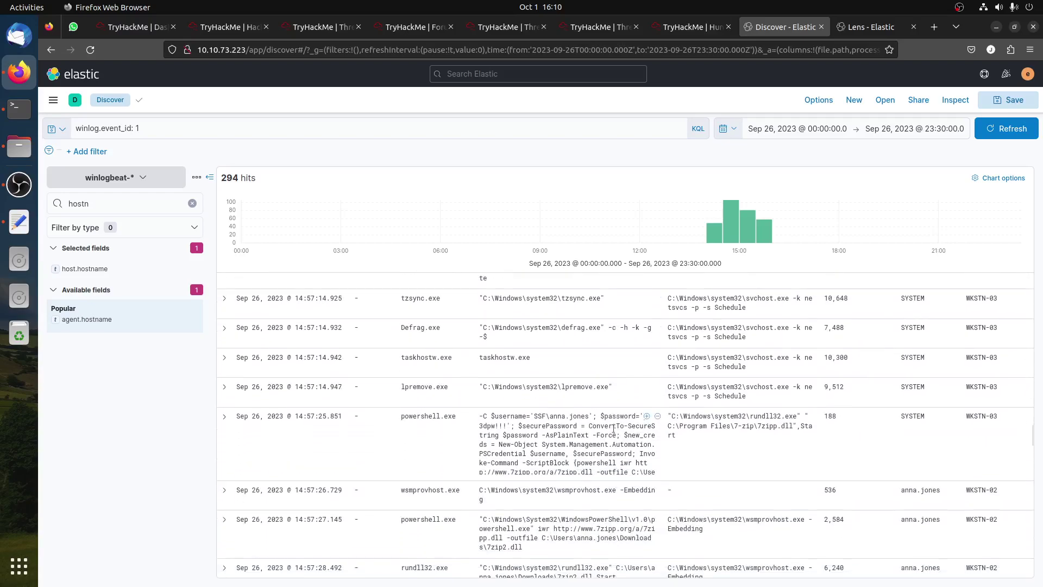
{"action": "scroll", "coordinate": [614, 428], "scroll_direction": "down", "scroll_amount": 4}
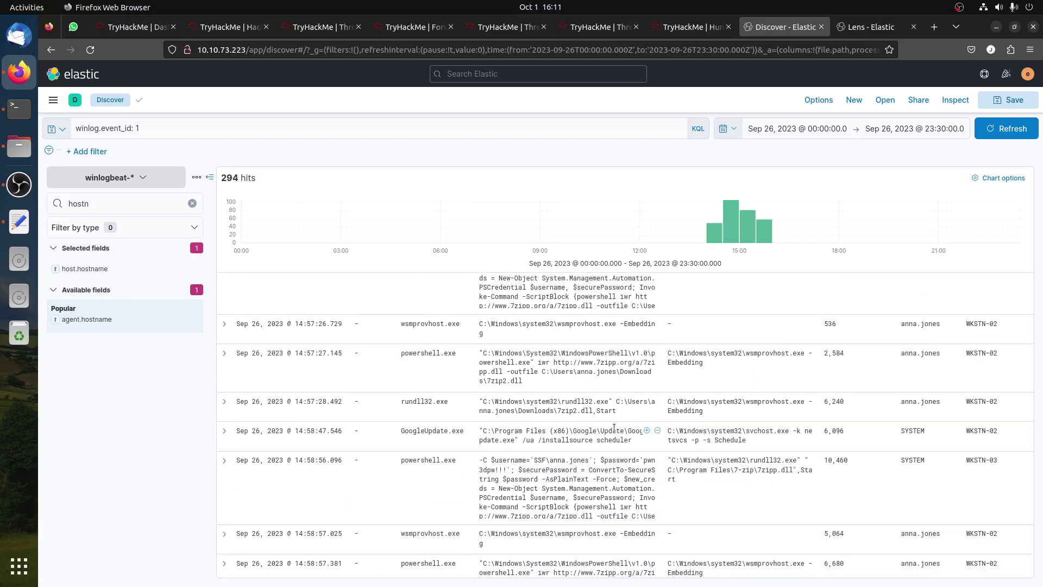
Filter the process creation events to host.hostname WKSTN-02.
{"action": "left_click", "coordinate": [1017, 402]}
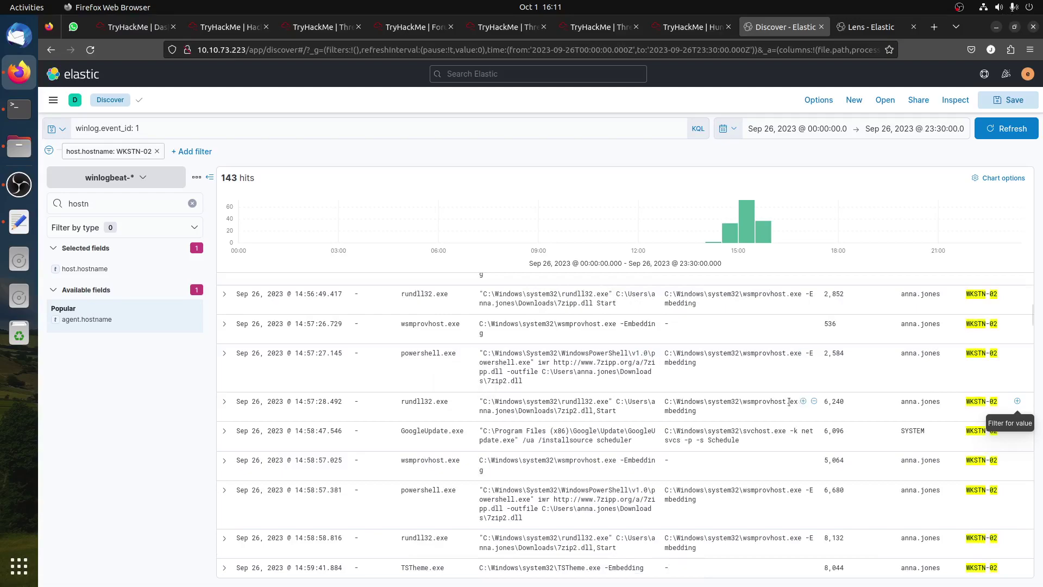
{"action": "scroll", "coordinate": [785, 394], "scroll_direction": "up", "scroll_amount": 10}
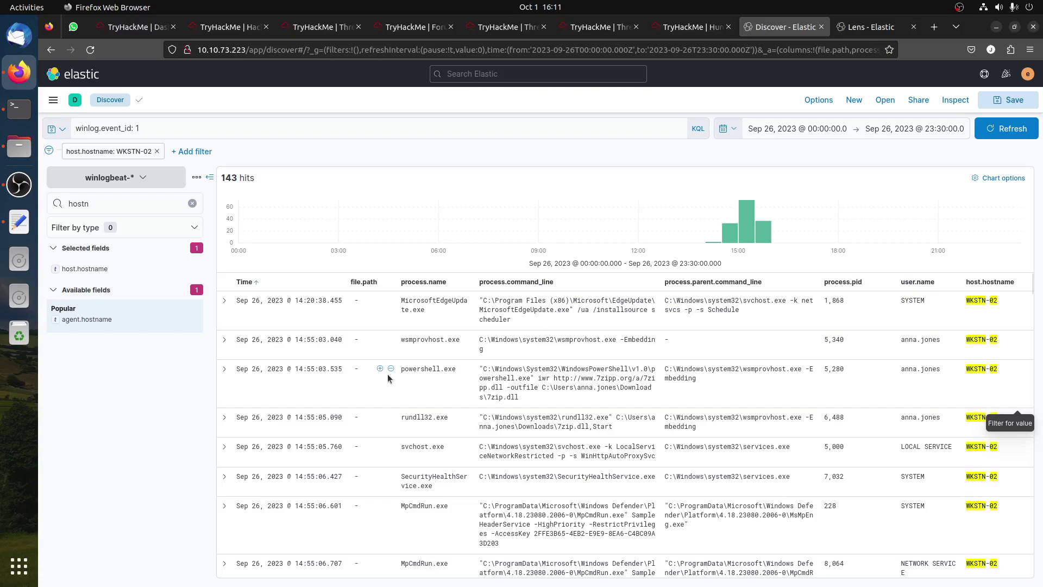
{"action": "left_click", "coordinate": [256, 282]}
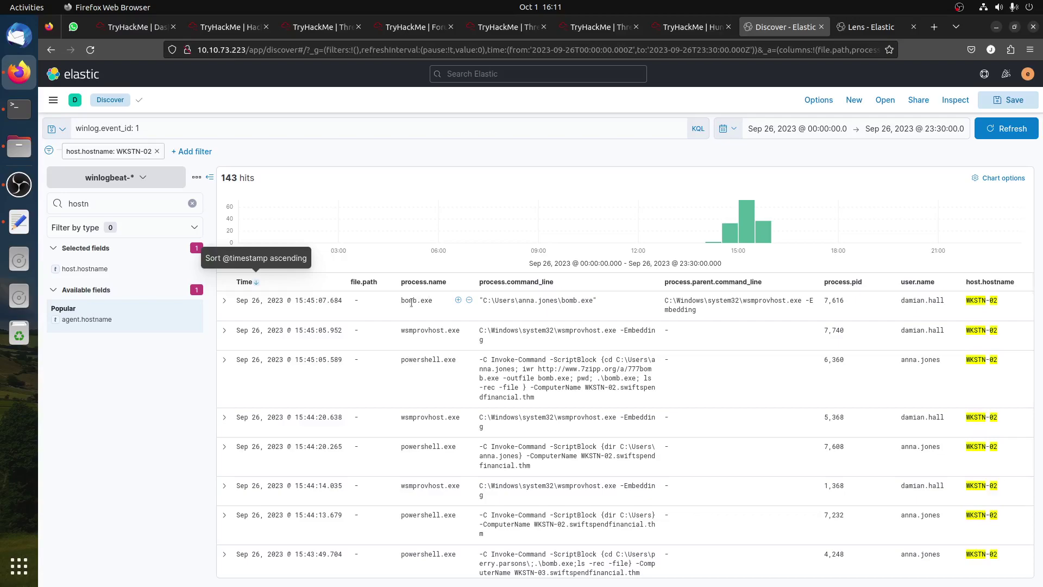
{"action": "scroll", "coordinate": [412, 302], "scroll_direction": "down", "scroll_amount": 3}
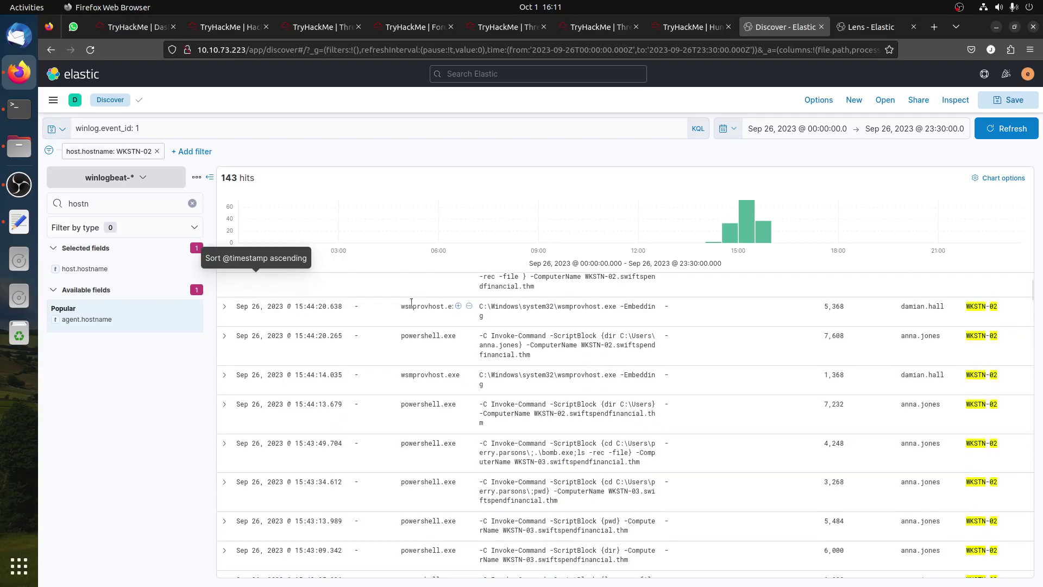
{"action": "scroll", "coordinate": [256, 294], "scroll_direction": "up", "scroll_amount": 3}
{"action": "left_click", "coordinate": [257, 283]}
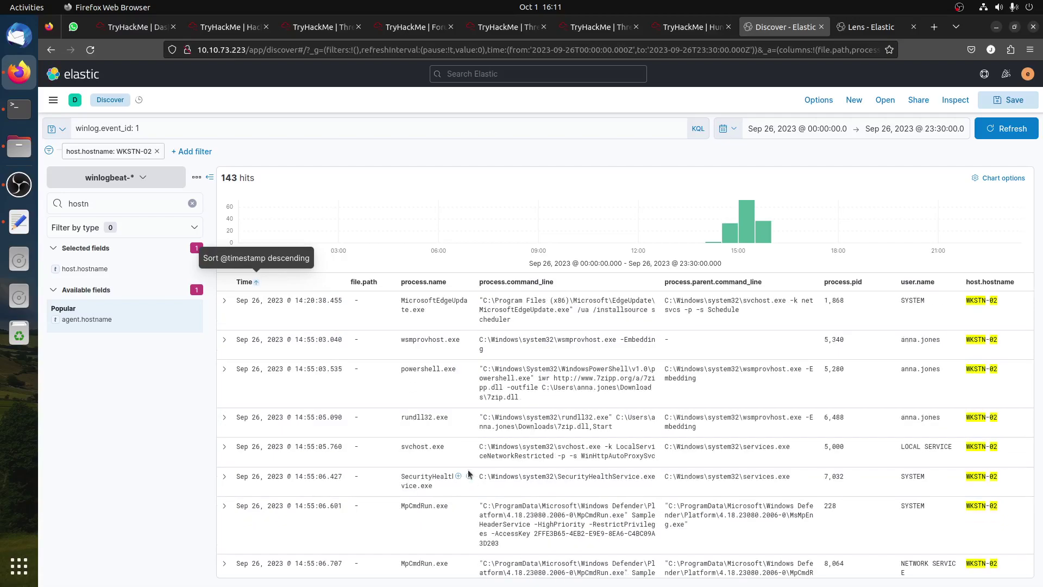
Examine WKSTN-02's DLL download and rundll32.exe events in time order, and check the investigation notes in Text Editor for the hunting query.
{"action": "scroll", "coordinate": [466, 460], "scroll_direction": "down", "scroll_amount": 3}
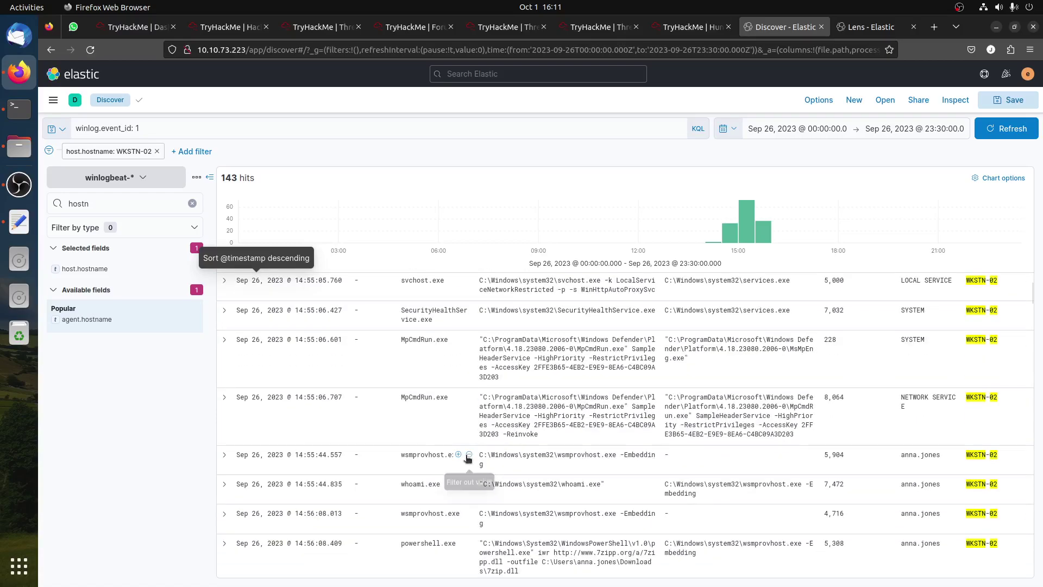
{"action": "scroll", "coordinate": [468, 459], "scroll_direction": "down", "scroll_amount": 1}
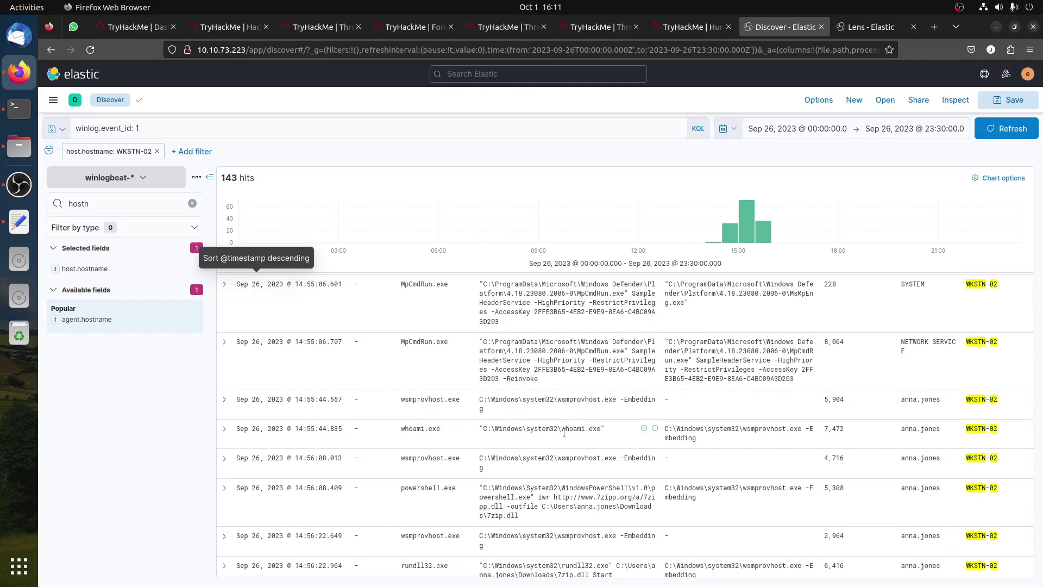
{"action": "scroll", "coordinate": [548, 434], "scroll_direction": "down", "scroll_amount": 2}
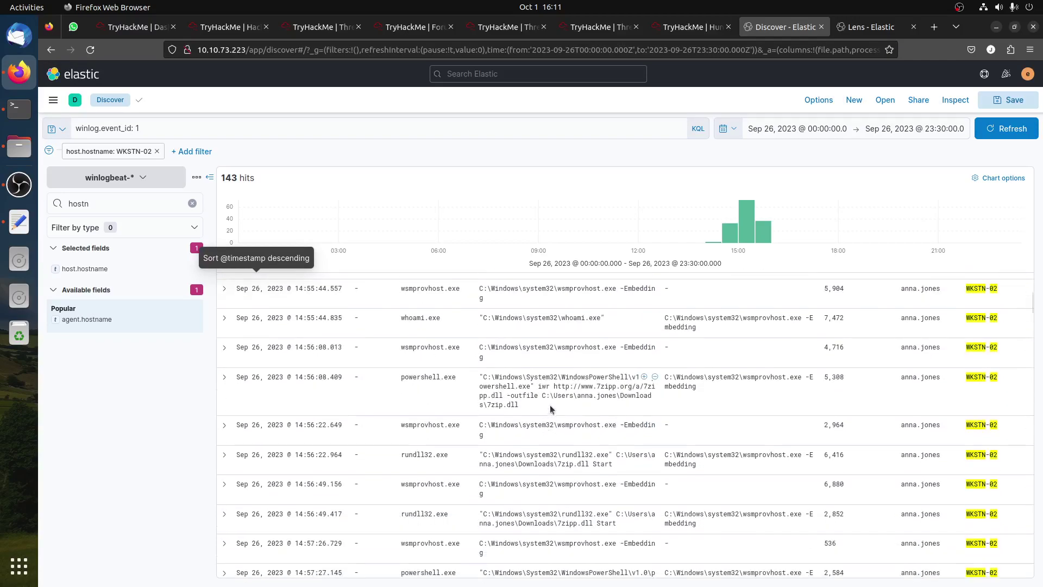
{"action": "scroll", "coordinate": [550, 406], "scroll_direction": "down", "scroll_amount": 2}
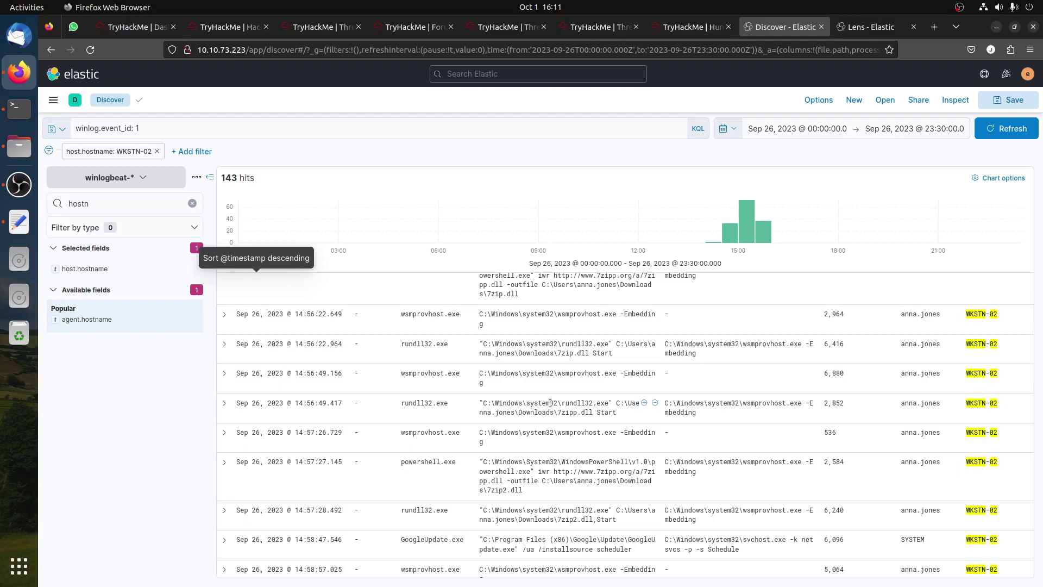
{"action": "scroll", "coordinate": [550, 402], "scroll_direction": "down", "scroll_amount": 3}
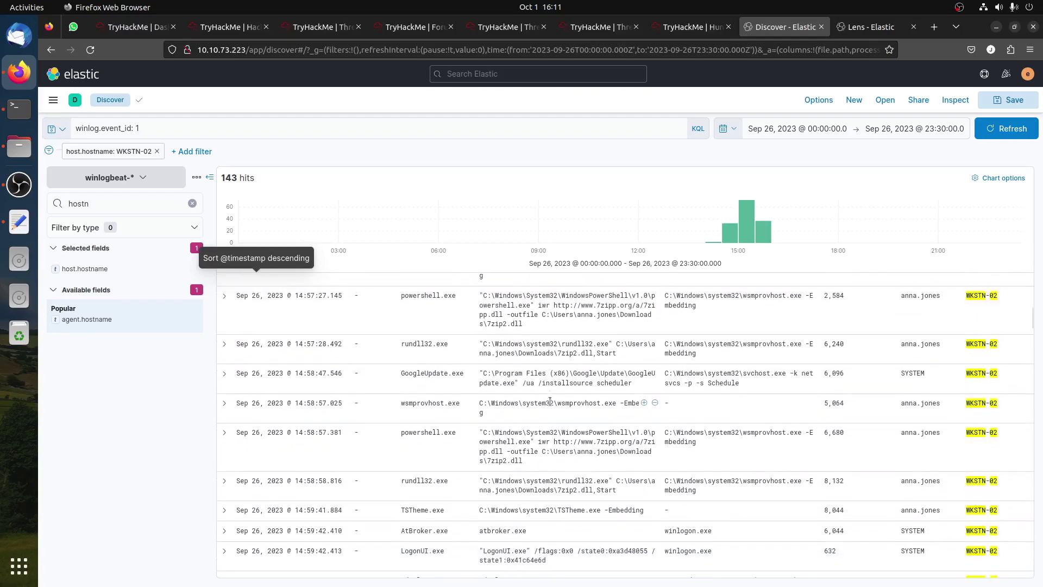
{"action": "scroll", "coordinate": [550, 402], "scroll_direction": "down", "scroll_amount": 2}
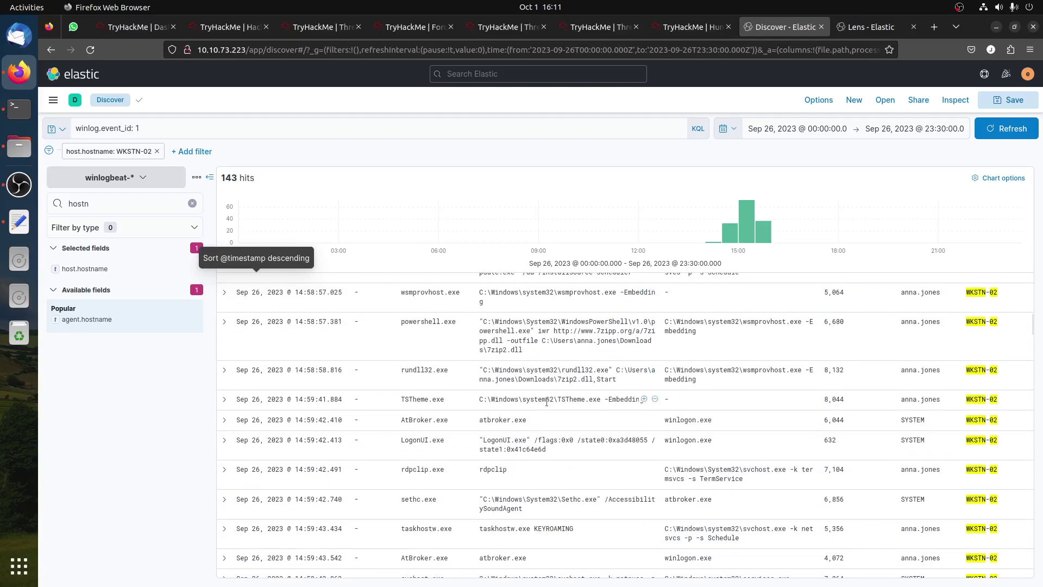
{"action": "left_click", "coordinate": [19, 221]}
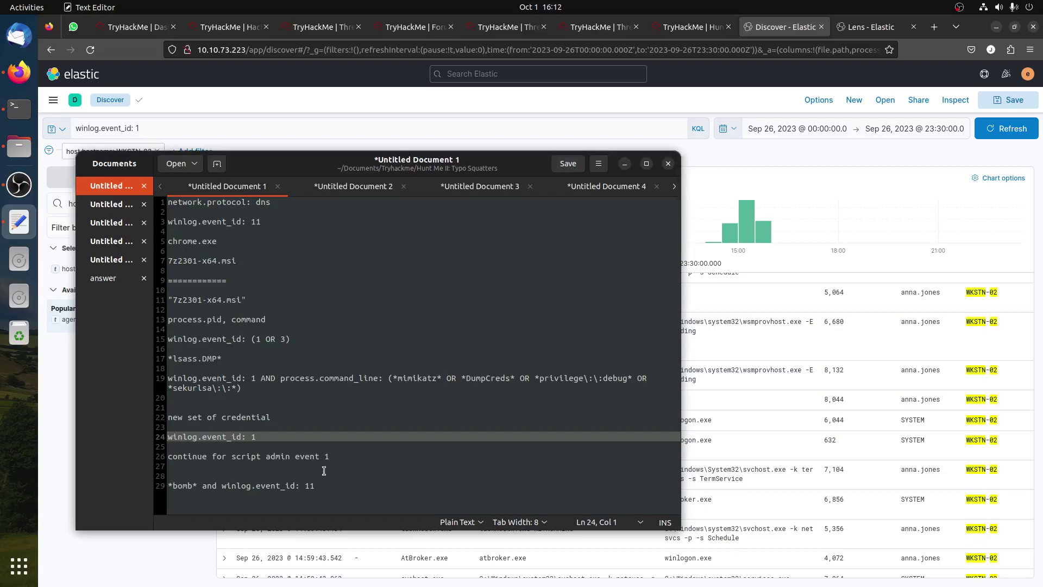
{"action": "left_click", "coordinate": [625, 163]}
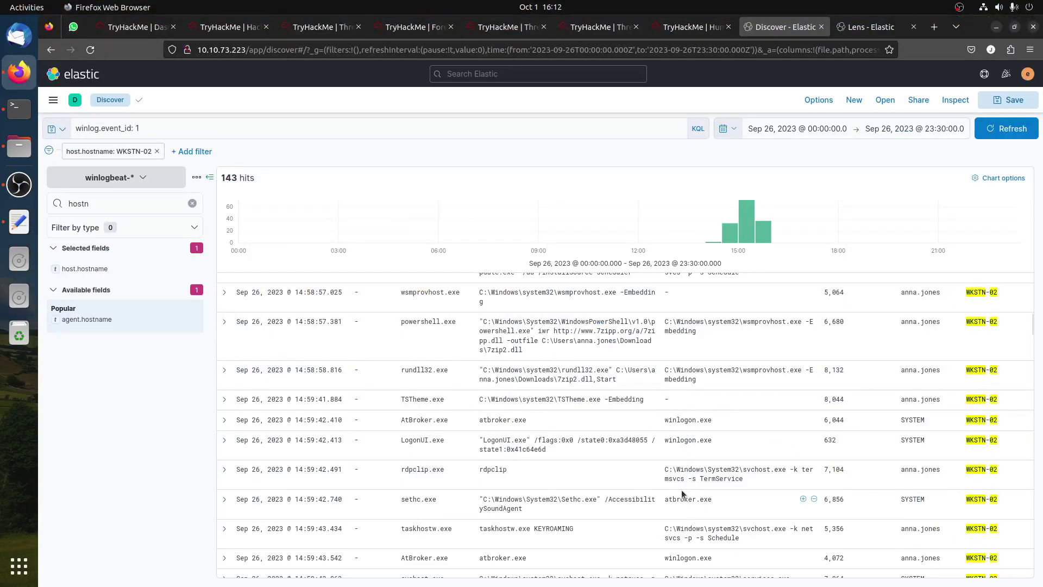
Examine the WKSTN-02 process events from 14:59 to 15:06 for remote logon activity and newly started PowerShell sessions.
{"action": "scroll", "coordinate": [684, 492], "scroll_direction": "down", "scroll_amount": 4}
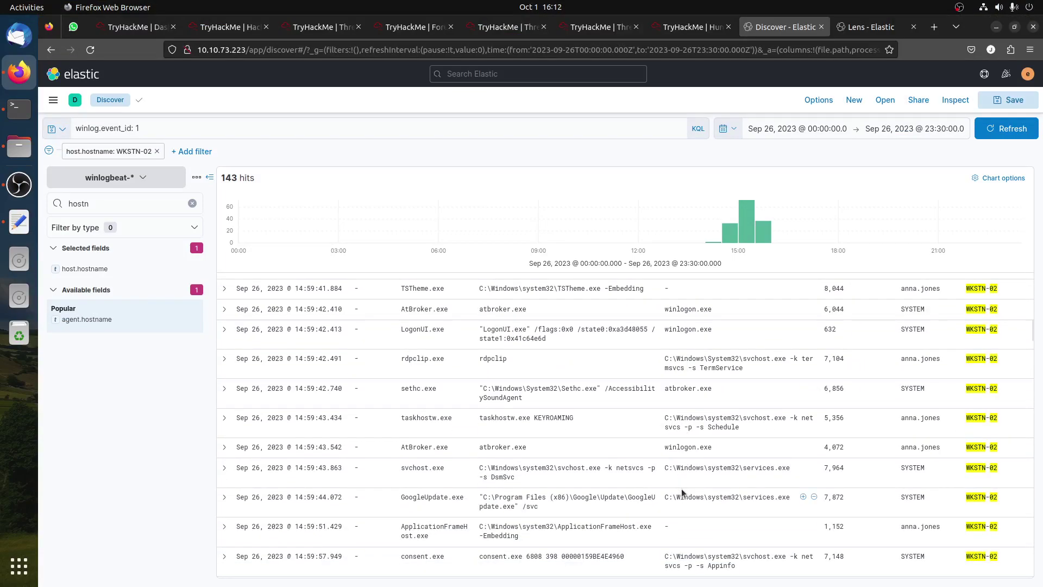
{"action": "scroll", "coordinate": [682, 492], "scroll_direction": "down", "scroll_amount": 6}
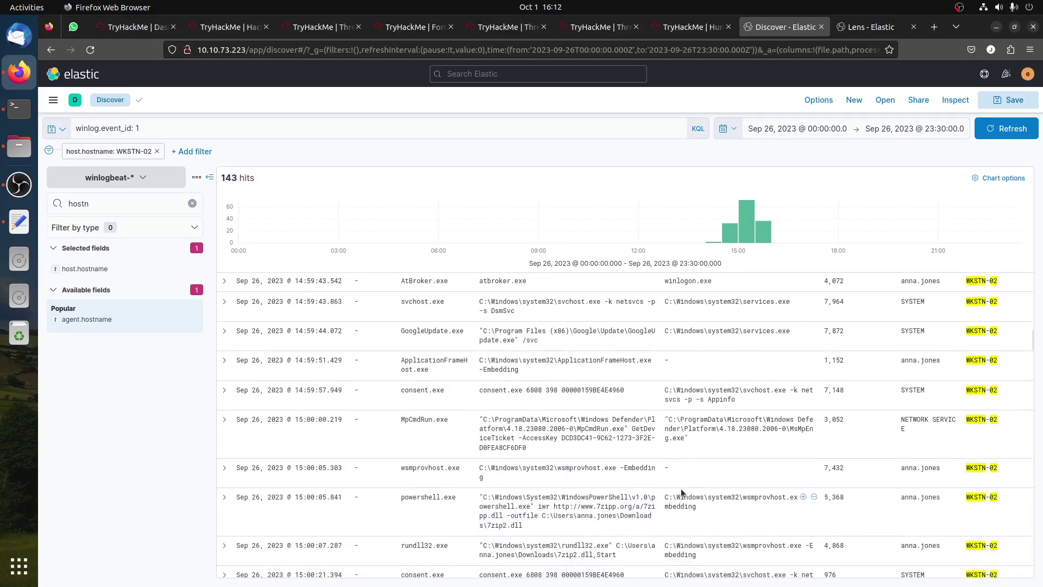
{"action": "scroll", "coordinate": [680, 488], "scroll_direction": "down", "scroll_amount": 6}
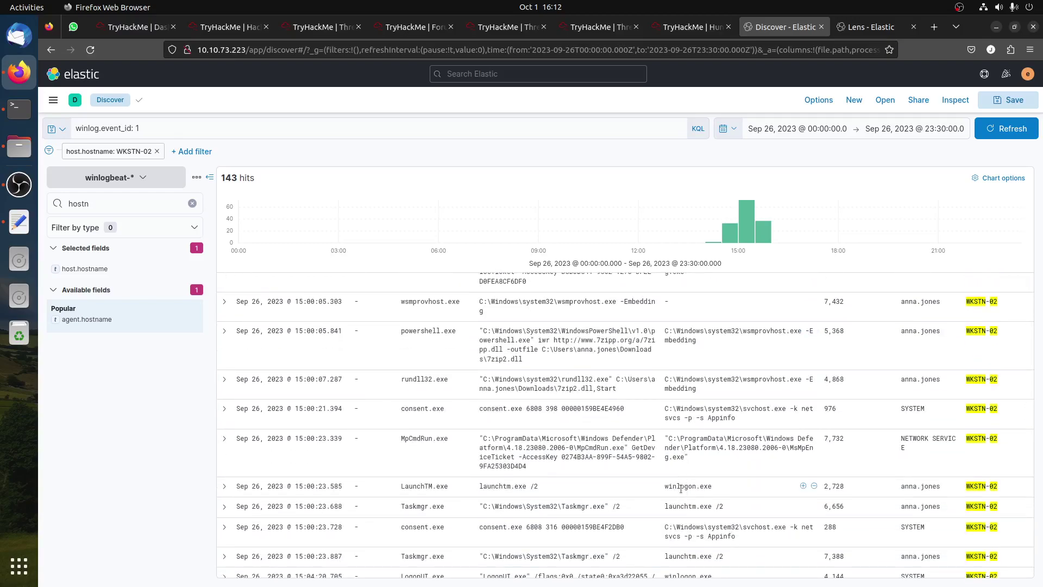
{"action": "scroll", "coordinate": [680, 488], "scroll_direction": "down", "scroll_amount": 6}
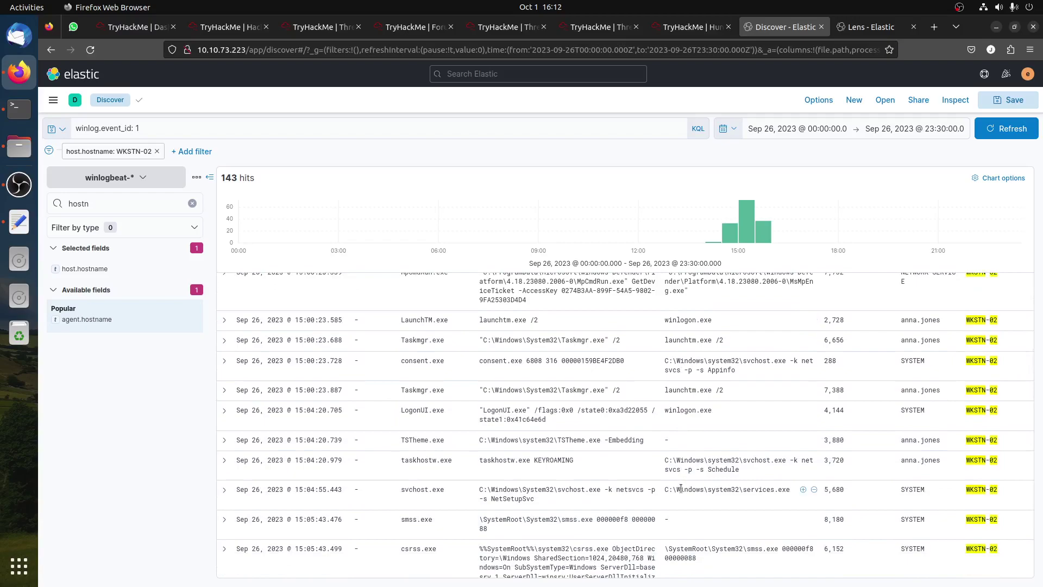
{"action": "scroll", "coordinate": [680, 488], "scroll_direction": "down", "scroll_amount": 4}
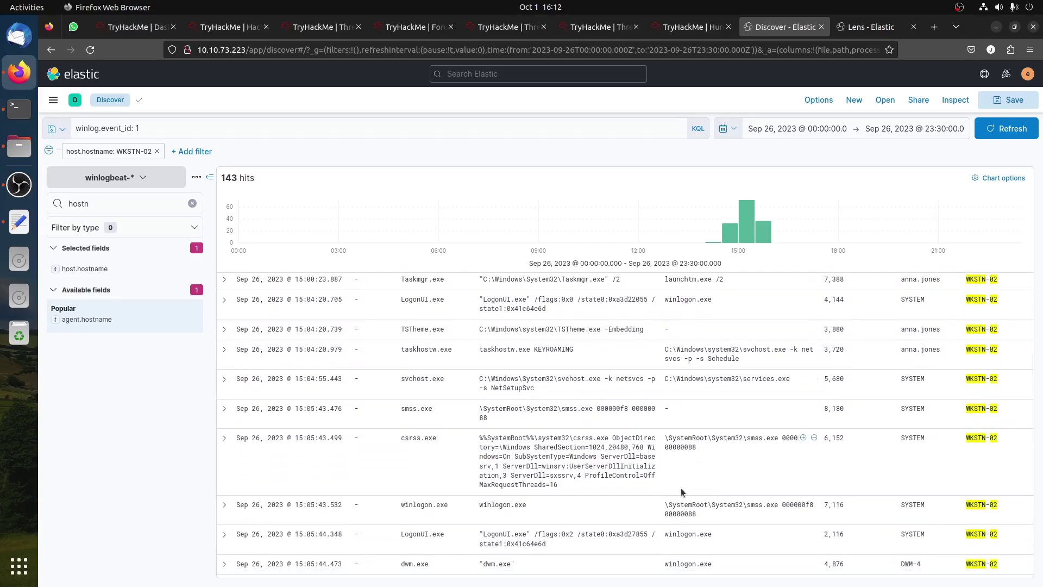
{"action": "scroll", "coordinate": [683, 491], "scroll_direction": "down", "scroll_amount": 6}
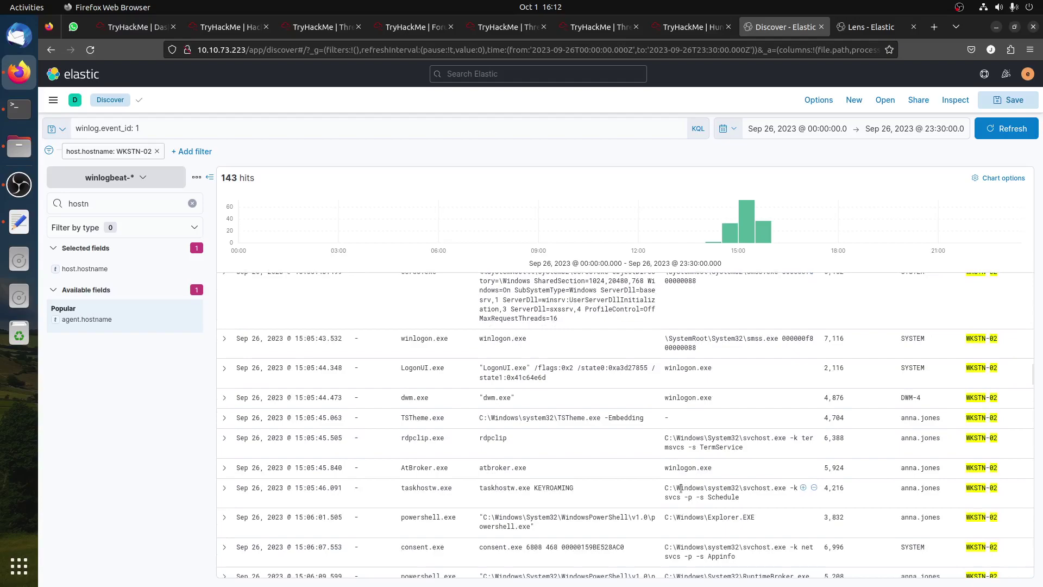
{"action": "scroll", "coordinate": [681, 488], "scroll_direction": "down", "scroll_amount": 2}
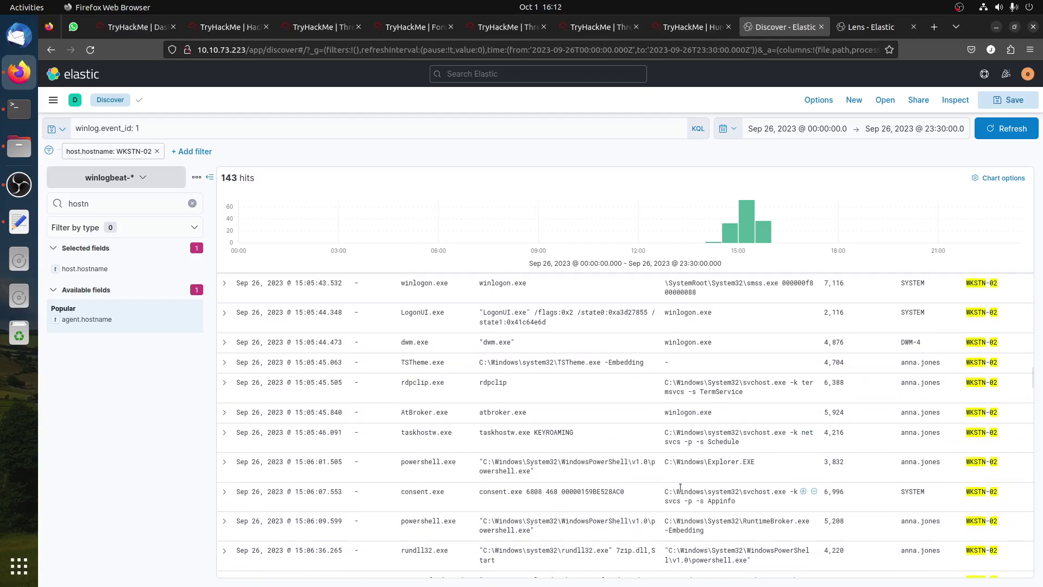
Examine the WKSTN-02 process events from 15:06 to 15:15 for credential discovery, domain group enumeration and PowerShell commands containing new credentials.
{"action": "scroll", "coordinate": [681, 488], "scroll_direction": "down", "scroll_amount": 10}
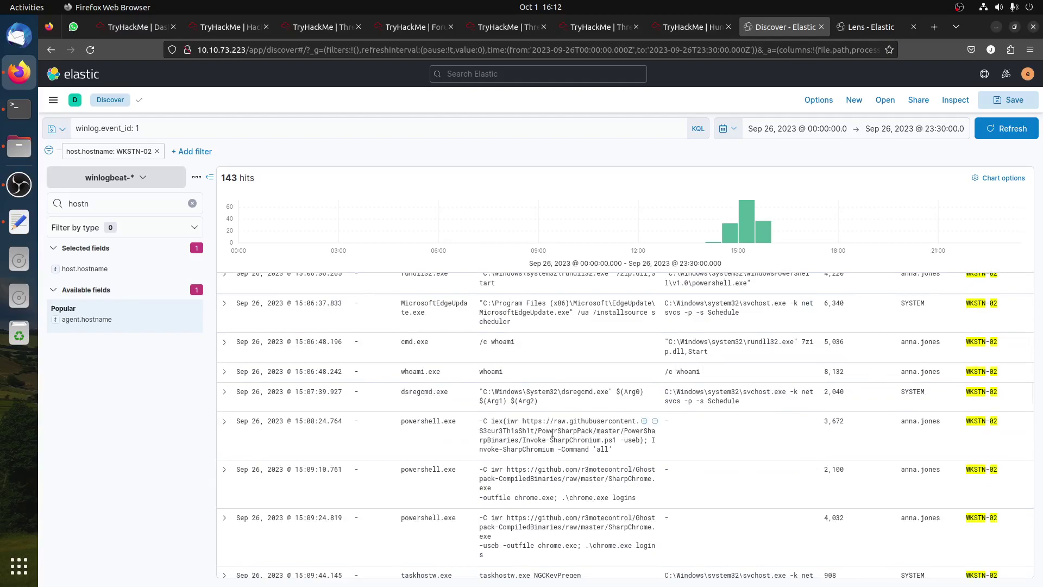
{"action": "scroll", "coordinate": [553, 432], "scroll_direction": "down", "scroll_amount": 8}
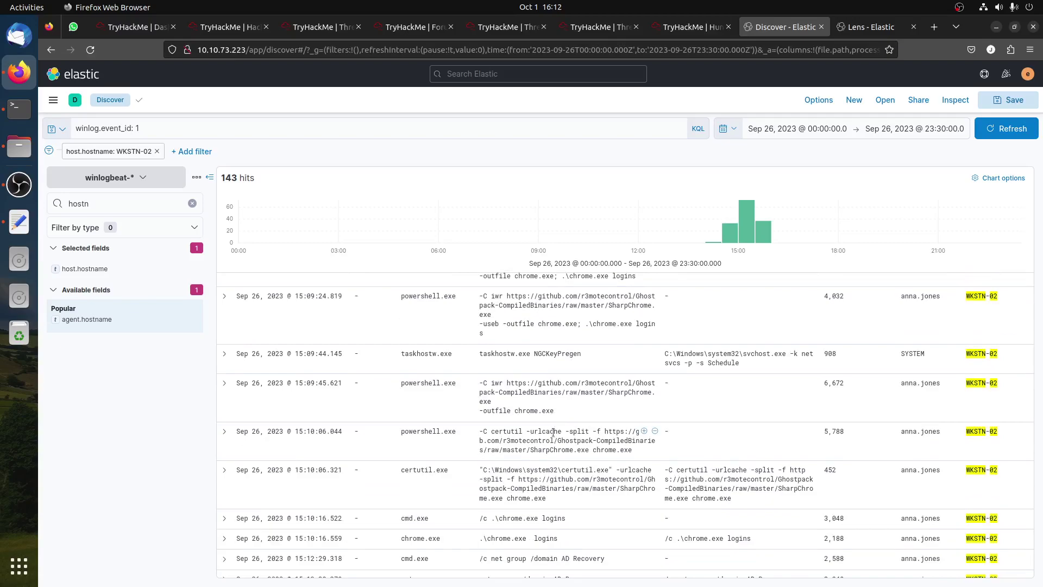
{"action": "scroll", "coordinate": [553, 432], "scroll_direction": "down", "scroll_amount": 8}
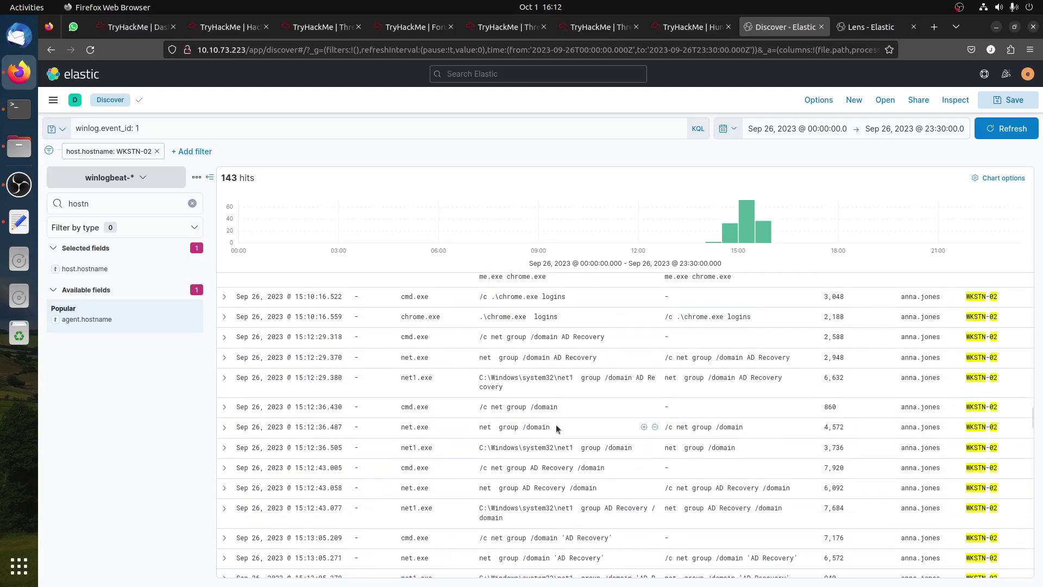
{"action": "scroll", "coordinate": [530, 381], "scroll_direction": "up", "scroll_amount": 2}
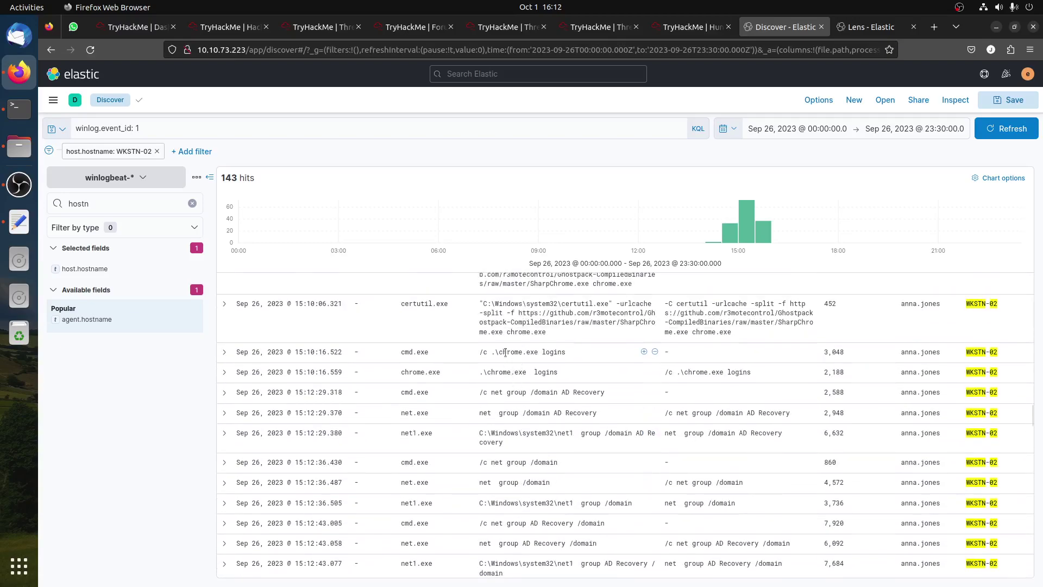
{"action": "scroll", "coordinate": [515, 393], "scroll_direction": "down", "scroll_amount": 2}
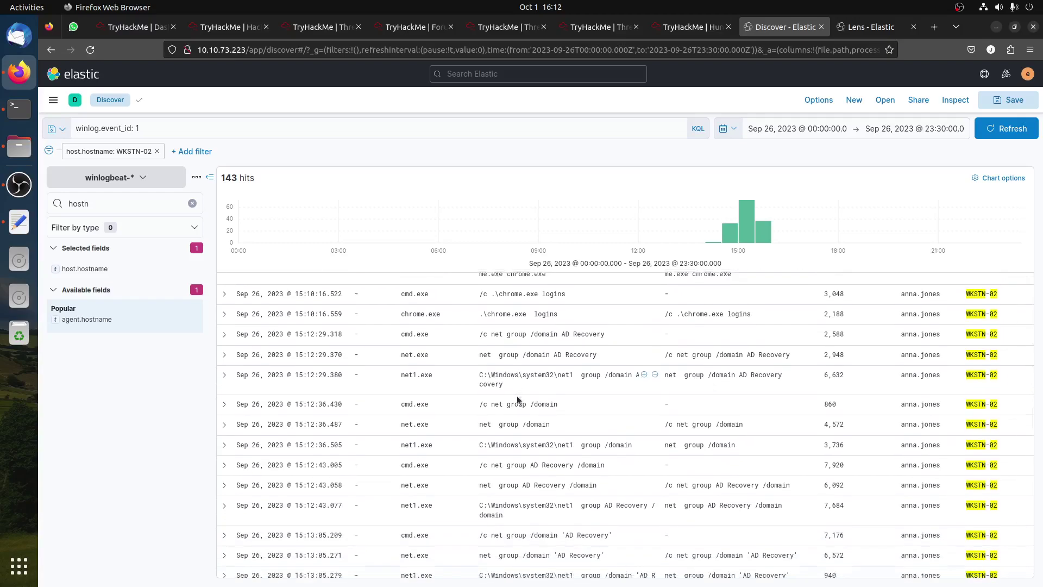
{"action": "scroll", "coordinate": [517, 398], "scroll_direction": "down", "scroll_amount": 6}
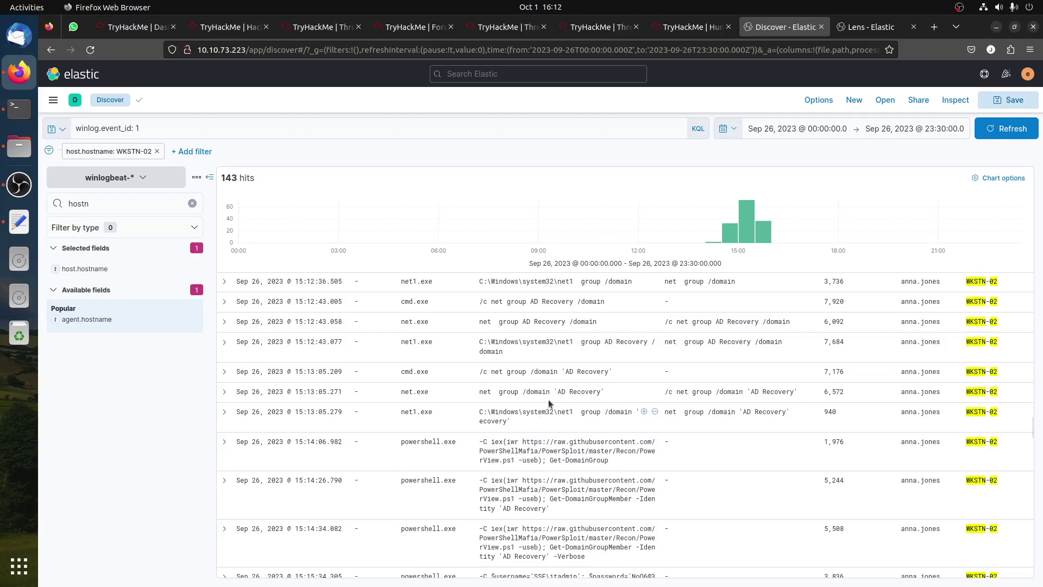
{"action": "scroll", "coordinate": [583, 401], "scroll_direction": "down", "scroll_amount": 6}
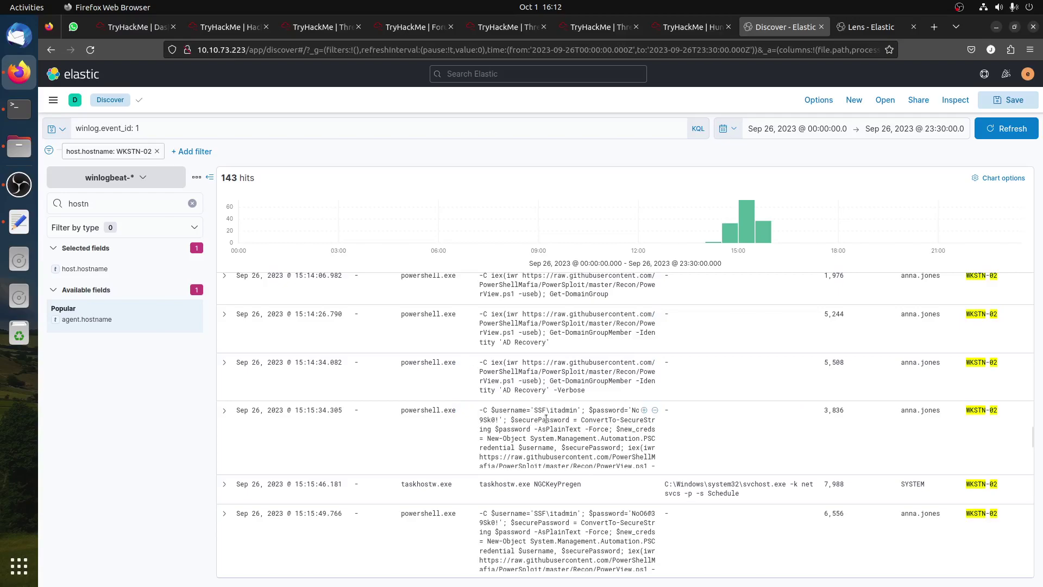
Copy the domain username from the 15:15:34.305 PowerShell command into TryHackMe's new-credentials answer, followed by a colon.
{"action": "left_click_drag", "start_coordinate": [534, 410], "coordinate": [579, 409]}
{"action": "key", "text": "ctrl+c"}
{"action": "left_click", "coordinate": [653, 33]}
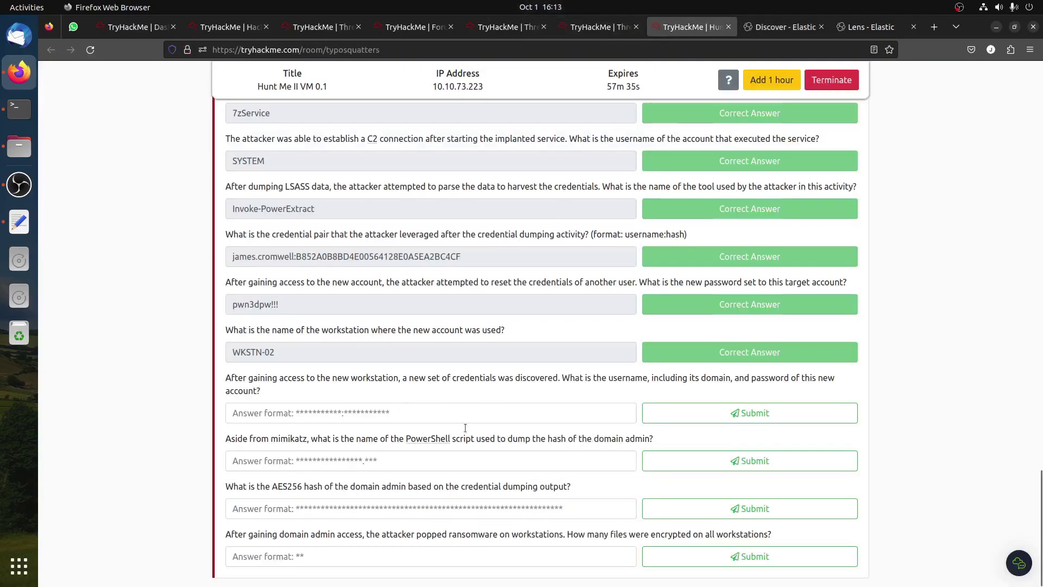
{"action": "left_click", "coordinate": [455, 414]}
{"action": "key", "text": "ctrl+v"}
{"action": "type", "text": ":"}
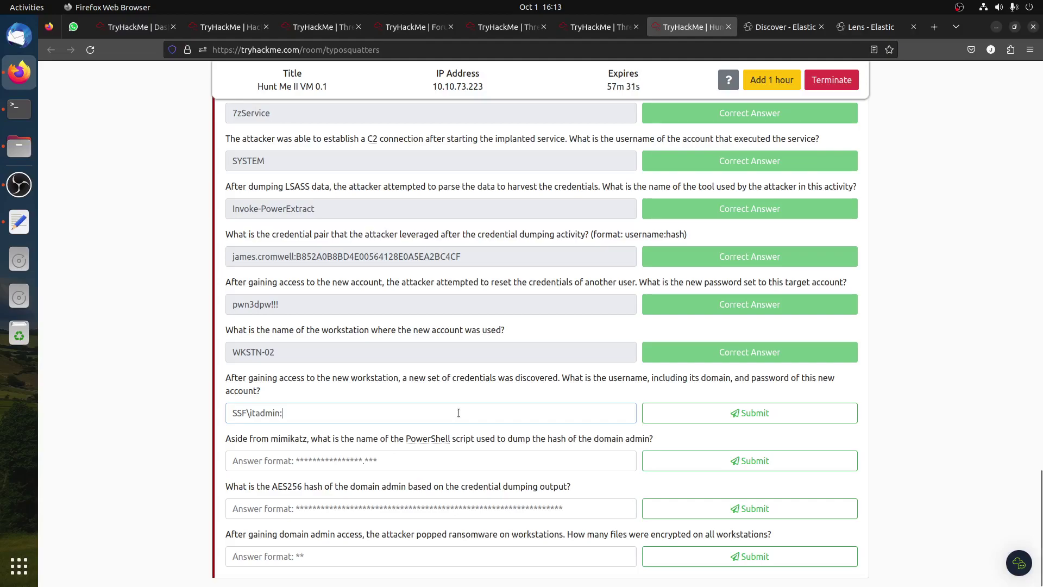
Append the account password from the same 15:15:34.305 PowerShell command to the new-credentials answer and submit it.
{"action": "left_click", "coordinate": [749, 28]}
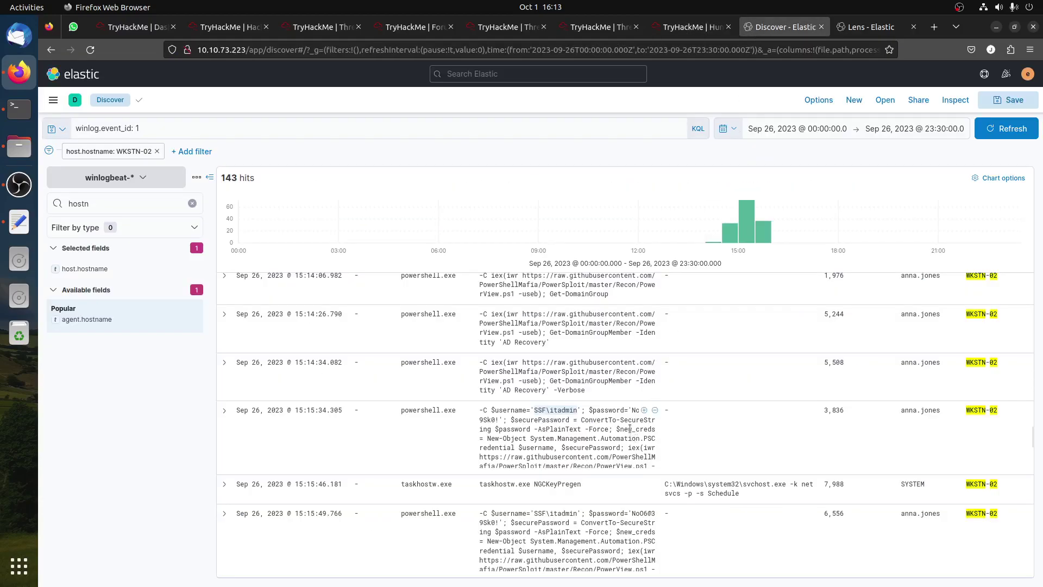
{"action": "left_click_drag", "start_coordinate": [631, 410], "coordinate": [497, 417]}
{"action": "key", "text": "ctrl+c"}
{"action": "key", "text": "ctrl+Page_Up"}
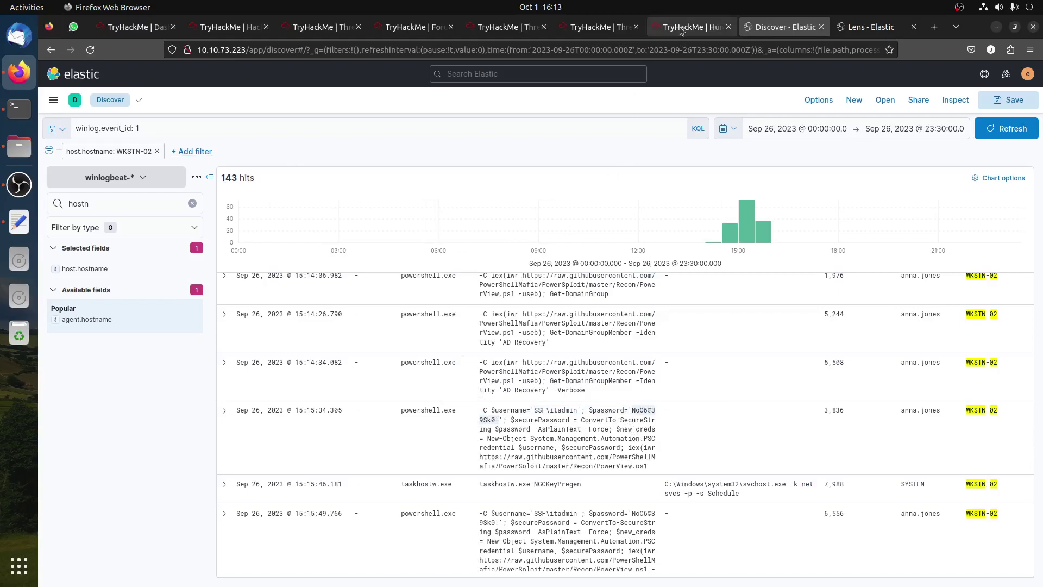
{"action": "key", "text": "ctrl+v"}
{"action": "left_click", "coordinate": [750, 417]}
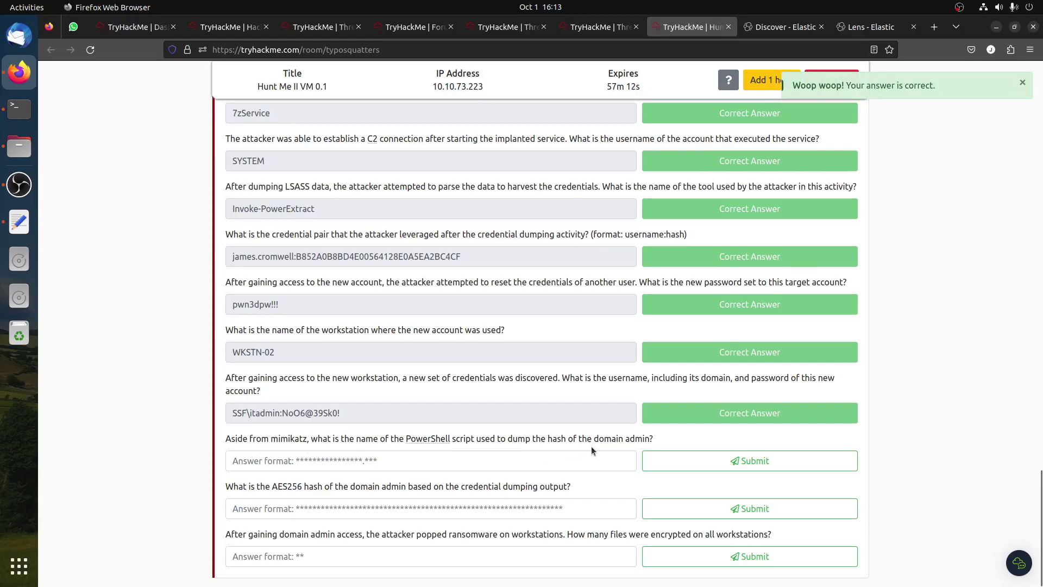
Examine WKSTN-02's PowerShell events from 15:15 to 15:22 for domain admin hash dumping, and check the hunting notes in Text Editor.
{"action": "left_click", "coordinate": [774, 31]}
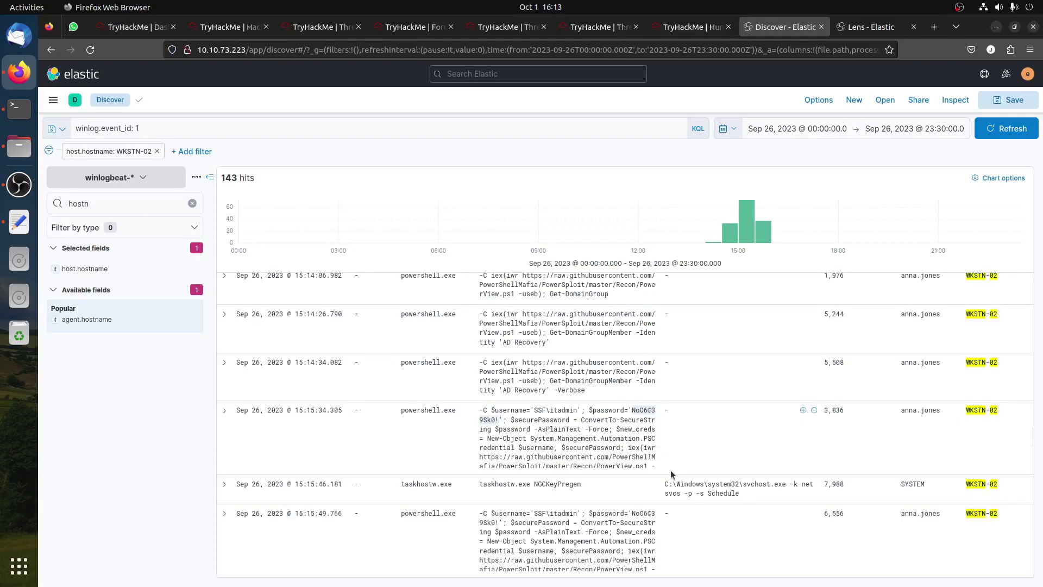
{"action": "scroll", "coordinate": [672, 473], "scroll_direction": "down", "scroll_amount": 2}
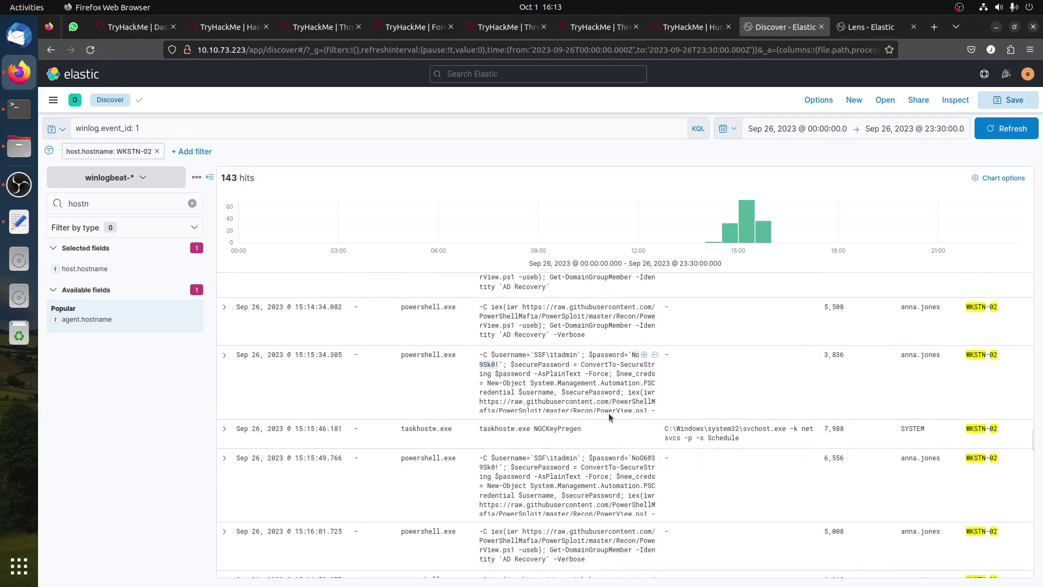
{"action": "scroll", "coordinate": [608, 401], "scroll_direction": "down", "scroll_amount": 4}
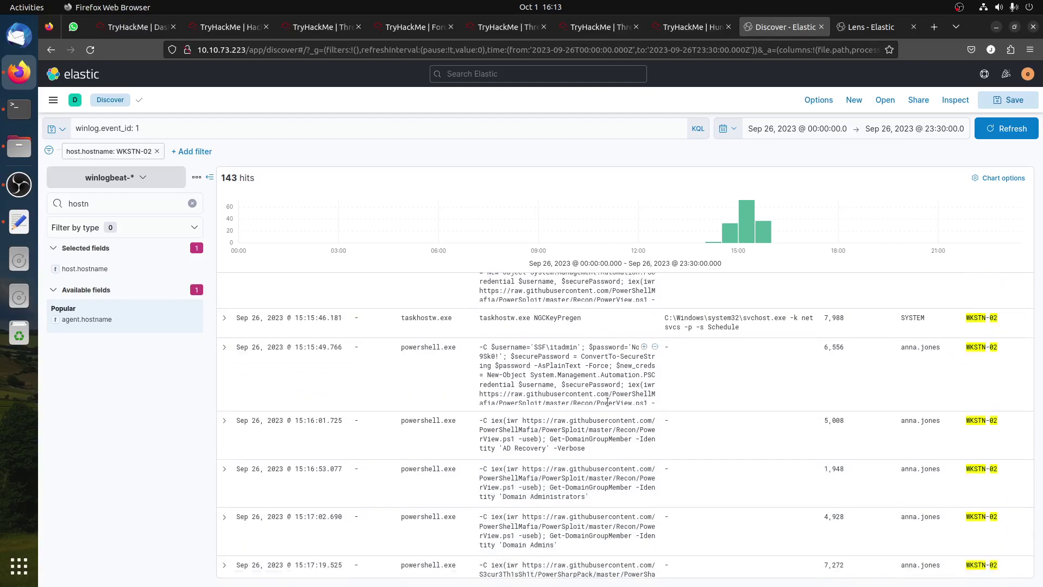
{"action": "scroll", "coordinate": [593, 372], "scroll_direction": "down", "scroll_amount": 4}
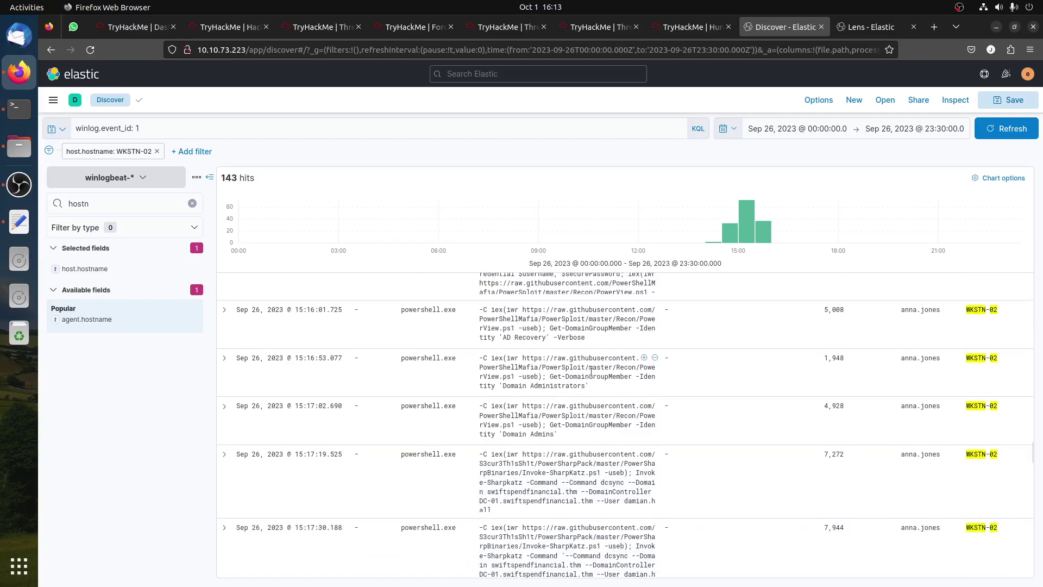
{"action": "left_click", "coordinate": [19, 222]}
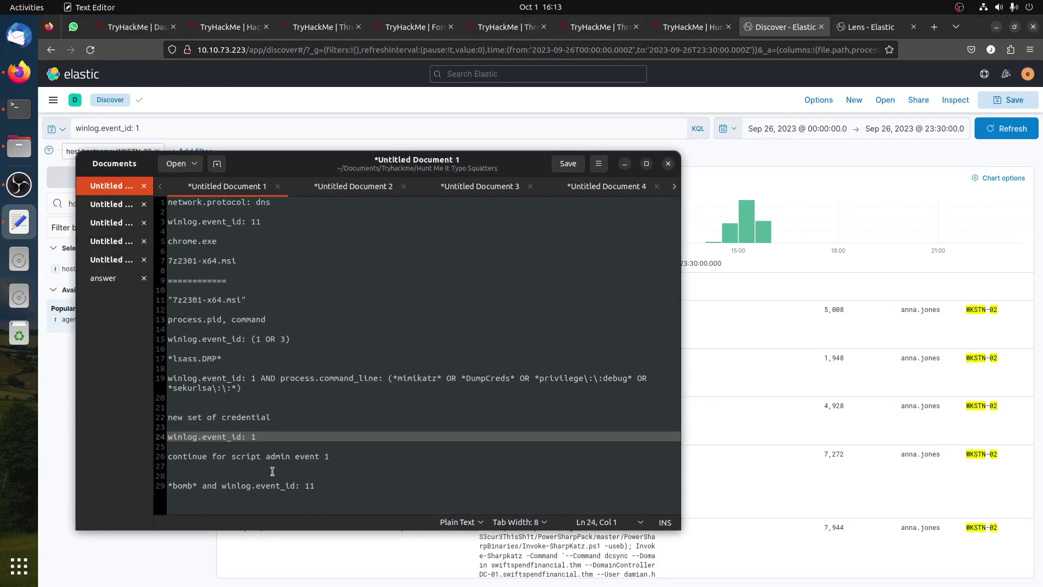
{"action": "left_click", "coordinate": [624, 163]}
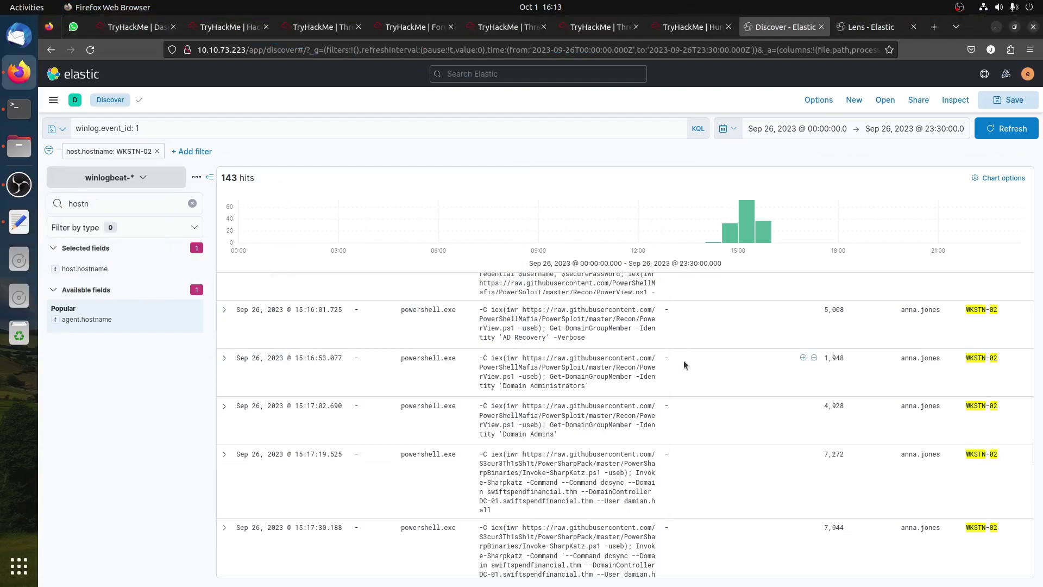
{"action": "scroll", "coordinate": [684, 361], "scroll_direction": "down", "scroll_amount": 3}
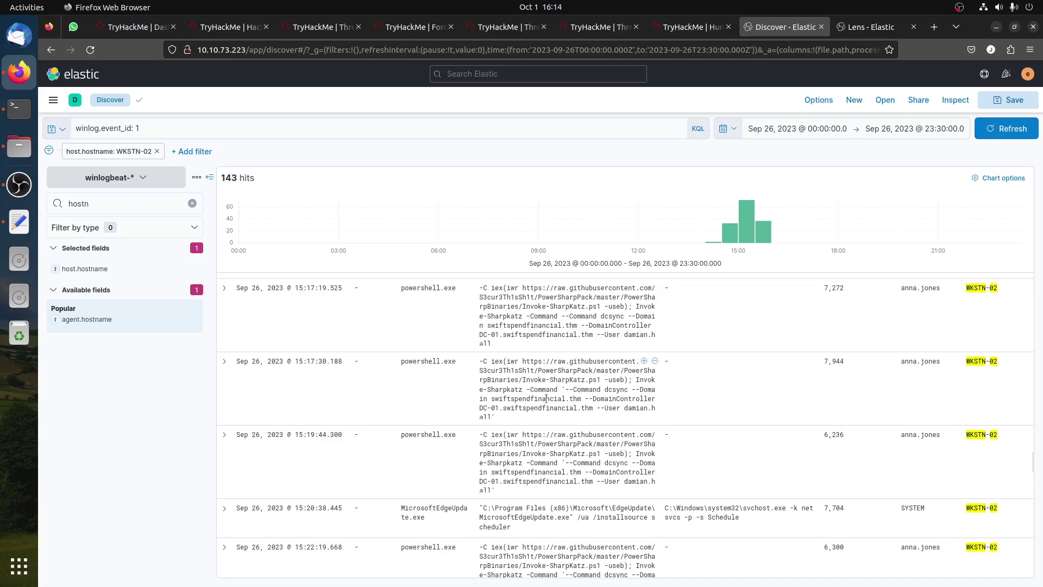
{"action": "scroll", "coordinate": [556, 393], "scroll_direction": "up", "scroll_amount": 2}
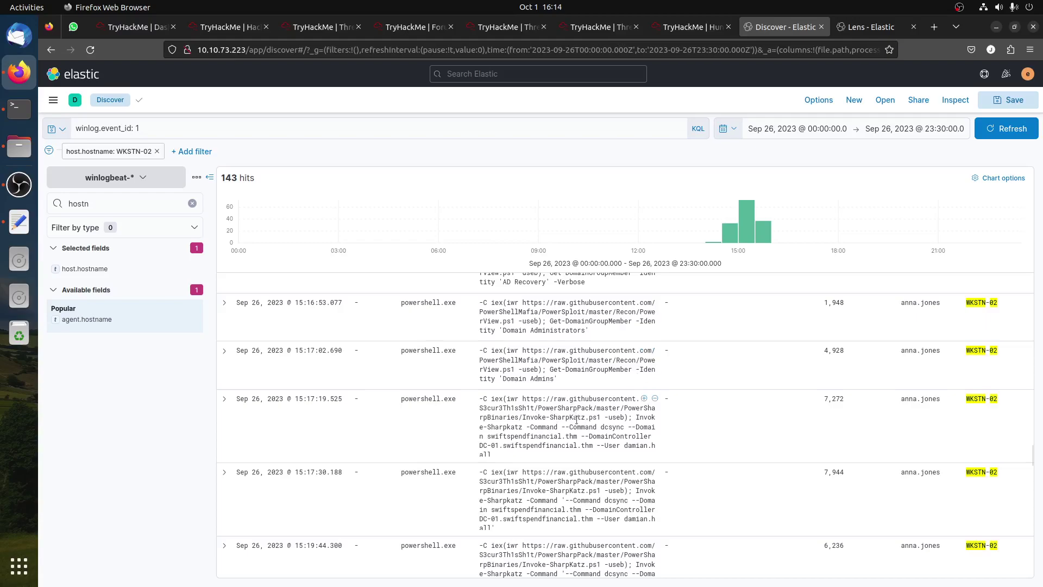
Expand the 15:17:19.525 PowerShell event and its full message, and copy the script name Invoke-SharpKatz from the command line.
{"action": "left_click", "coordinate": [224, 399]}
{"action": "scroll", "coordinate": [619, 435], "scroll_direction": "down", "scroll_amount": 15}
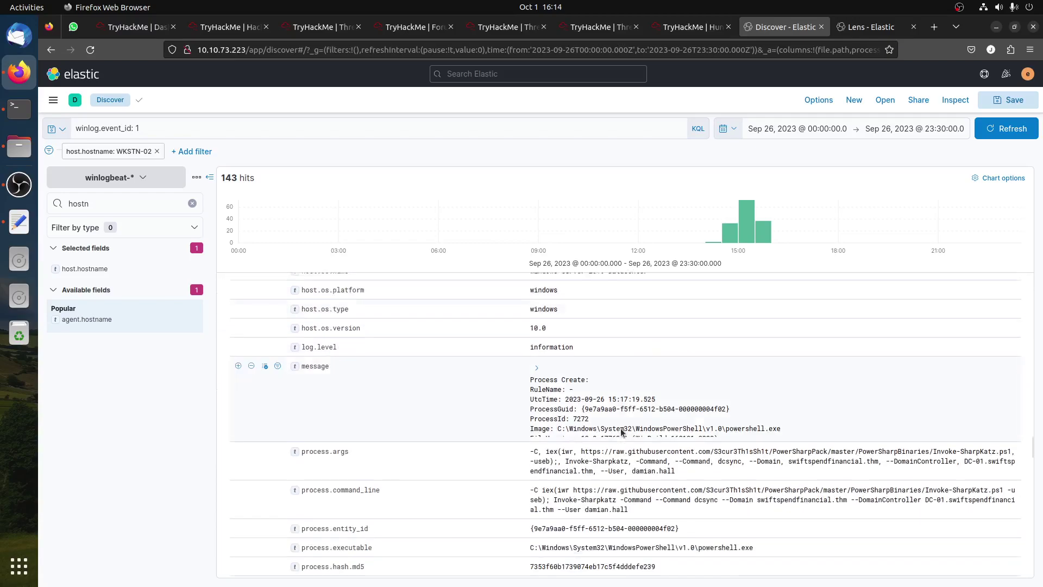
{"action": "left_click", "coordinate": [537, 338]}
{"action": "scroll", "coordinate": [810, 407], "scroll_direction": "down", "scroll_amount": 2}
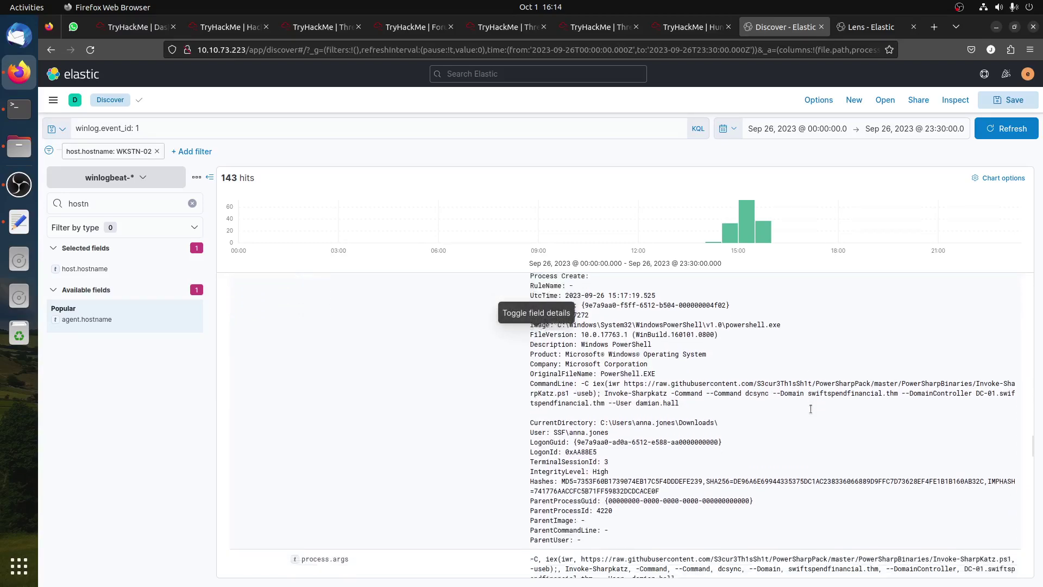
{"action": "scroll", "coordinate": [810, 408], "scroll_direction": "down", "scroll_amount": 1}
{"action": "left_click_drag", "start_coordinate": [657, 347], "coordinate": [977, 346]}
{"action": "left_click", "coordinate": [980, 373]}
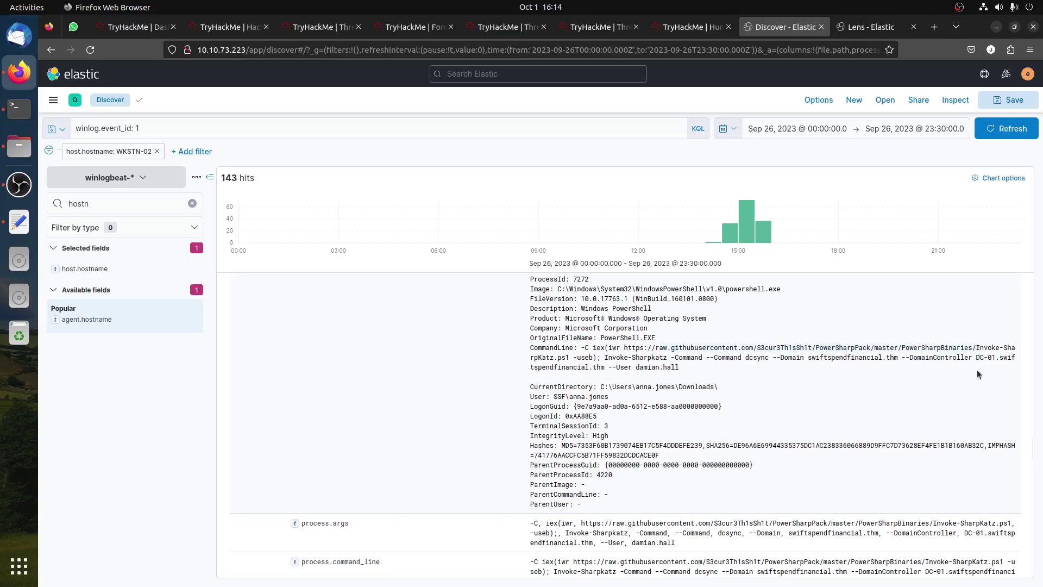
{"action": "left_click_drag", "start_coordinate": [975, 346], "coordinate": [552, 358]}
{"action": "right_click", "coordinate": [545, 356]}
{"action": "left_click", "coordinate": [582, 367]}
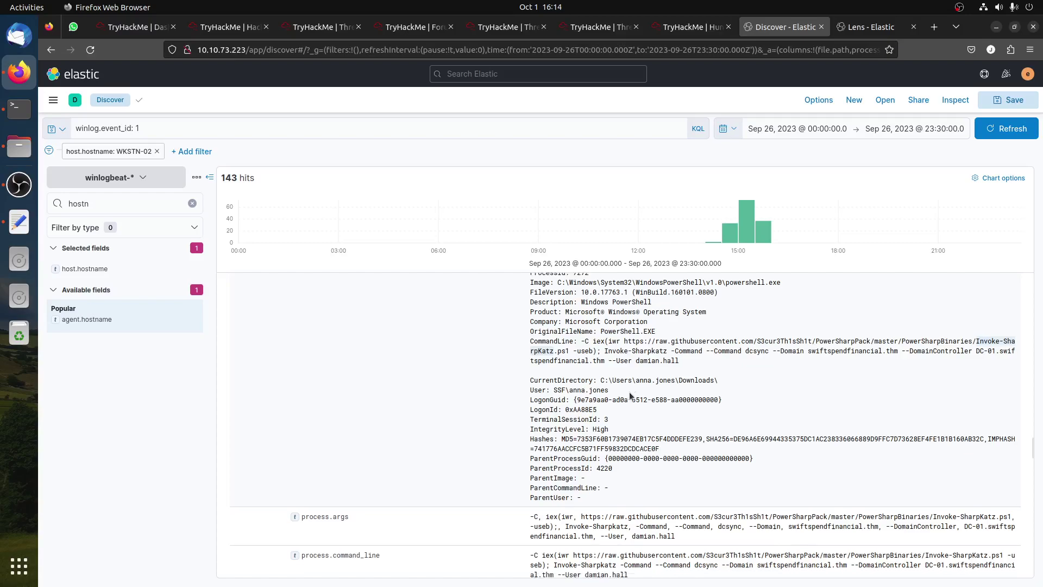
Review the remaining process fields of the expanded 15:17:19.525 event, and collapse its details.
{"action": "scroll", "coordinate": [629, 392], "scroll_direction": "down", "scroll_amount": 3}
{"action": "scroll", "coordinate": [630, 392], "scroll_direction": "down", "scroll_amount": 14}
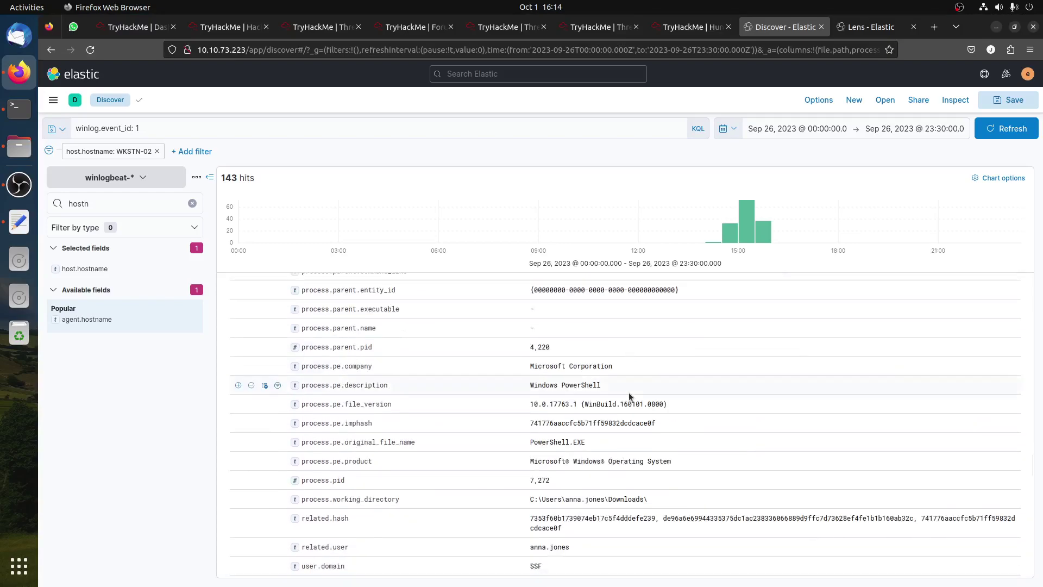
{"action": "scroll", "coordinate": [629, 399], "scroll_direction": "up", "scroll_amount": 5}
{"action": "scroll", "coordinate": [630, 392], "scroll_direction": "up", "scroll_amount": 5}
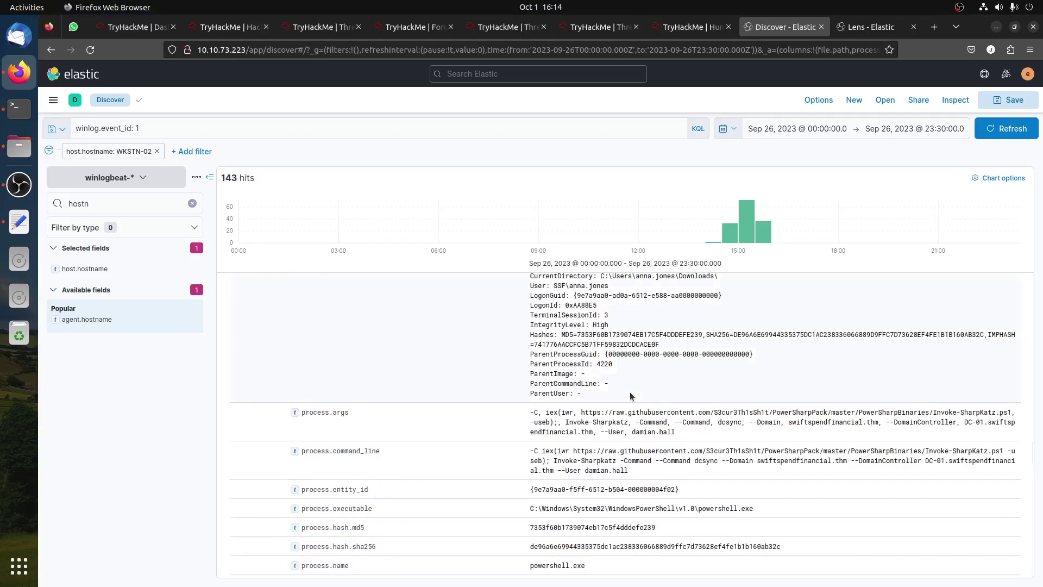
{"action": "scroll", "coordinate": [410, 367], "scroll_direction": "up", "scroll_amount": 10}
{"action": "scroll", "coordinate": [396, 372], "scroll_direction": "up", "scroll_amount": 8}
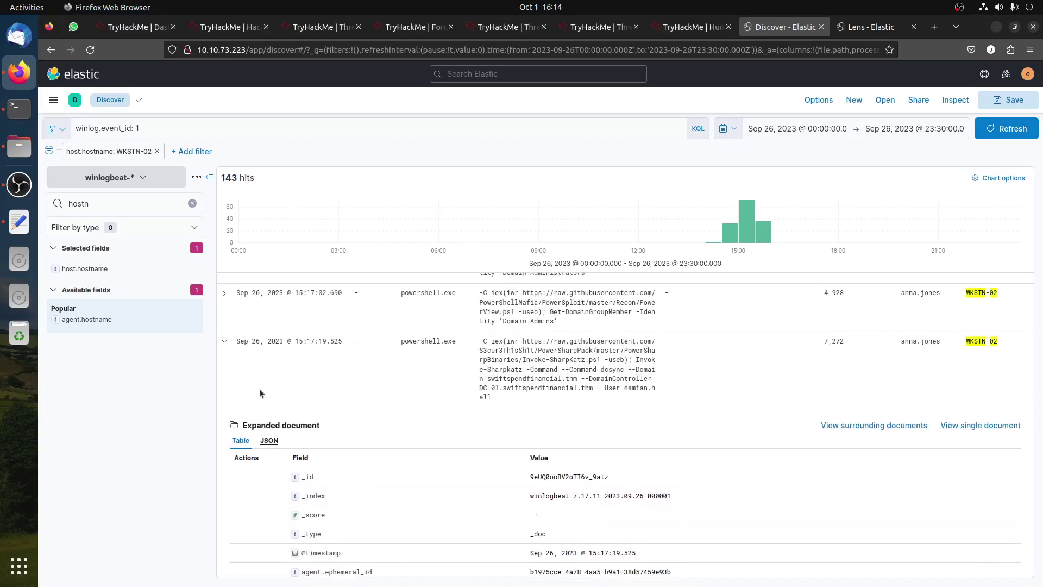
{"action": "left_click", "coordinate": [224, 344]}
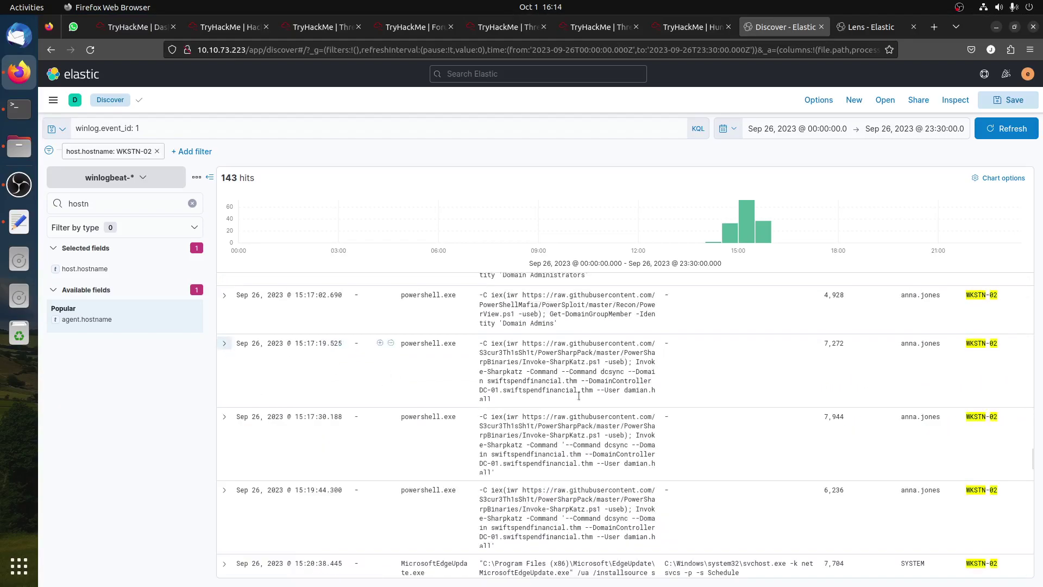
Submit Invoke-SharpKatz.ps1 on TryHackMe as the PowerShell script used to dump the domain admin's hash.
{"action": "left_click", "coordinate": [691, 27]}
{"action": "left_click", "coordinate": [362, 459]}
{"action": "key", "text": "ctrl+v"}
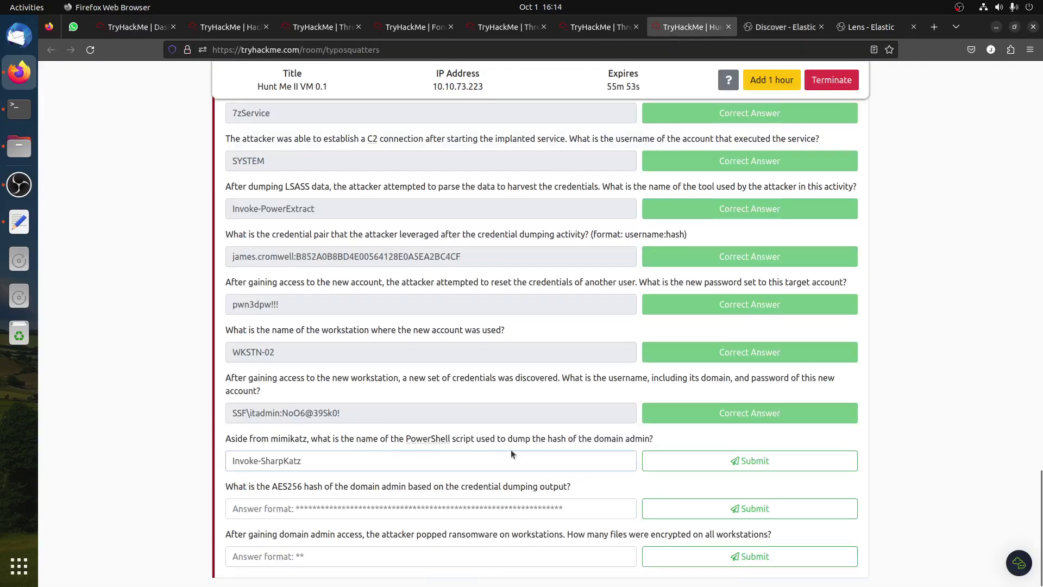
{"action": "key", "text": "ctrl+z"}
{"action": "key", "text": "ctrl+v"}
{"action": "type", "text": ".ps1"}
{"action": "left_click", "coordinate": [767, 461]}
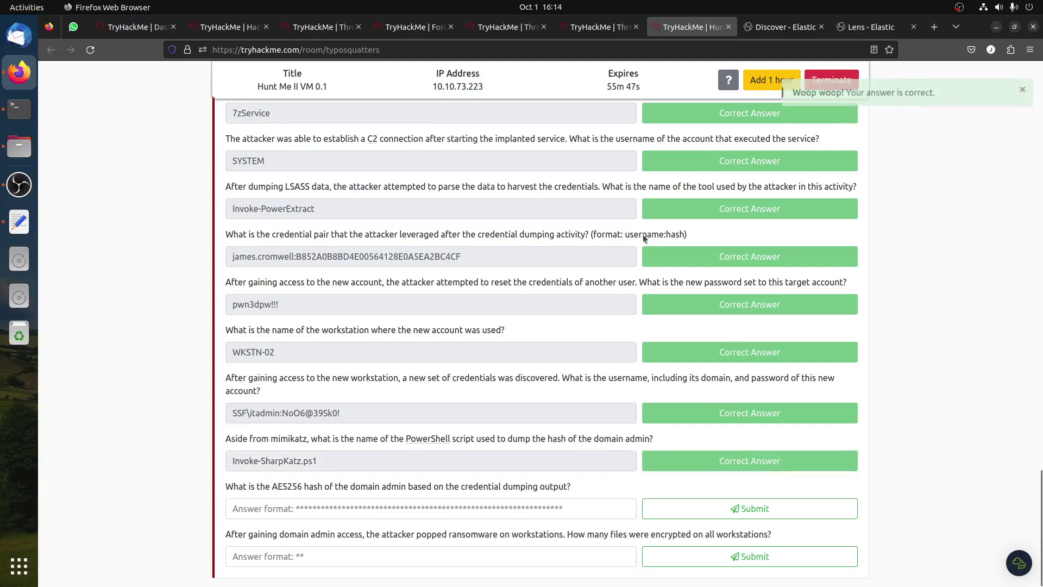
Examine the repeated Invoke-SharpKatz events on WKSTN-02 up to 15:23:36, checking the script path and dcsync arguments of the 15:22:19.668 command.
{"action": "left_click", "coordinate": [771, 28]}
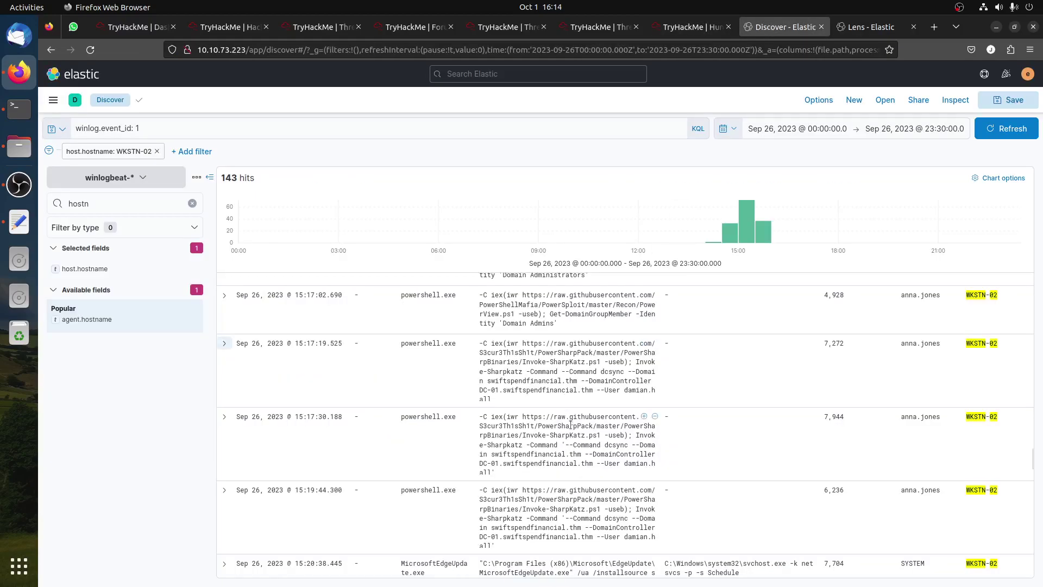
{"action": "scroll", "coordinate": [570, 424], "scroll_direction": "down", "scroll_amount": 2}
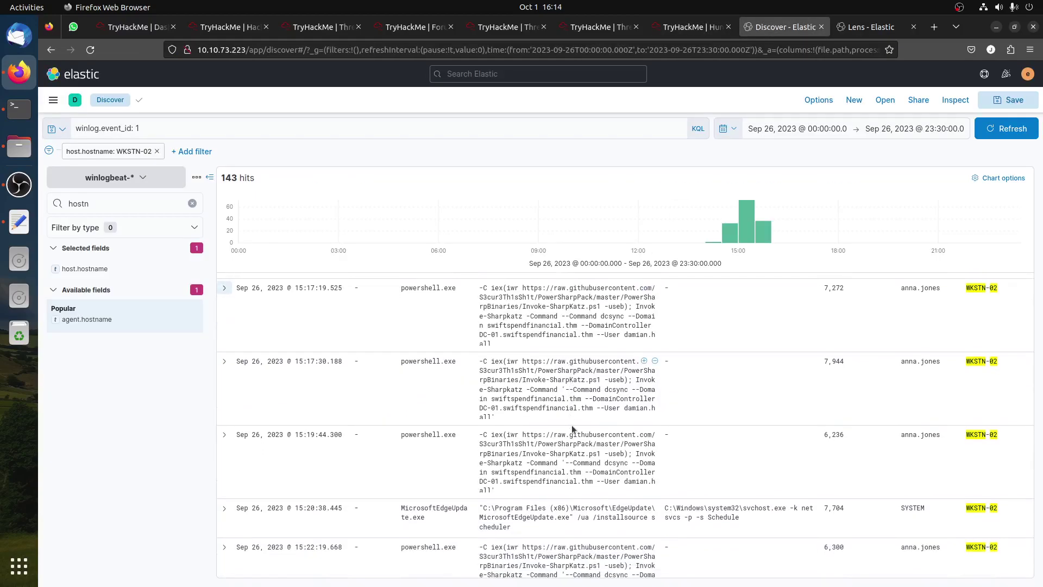
{"action": "scroll", "coordinate": [571, 429], "scroll_direction": "down", "scroll_amount": 3}
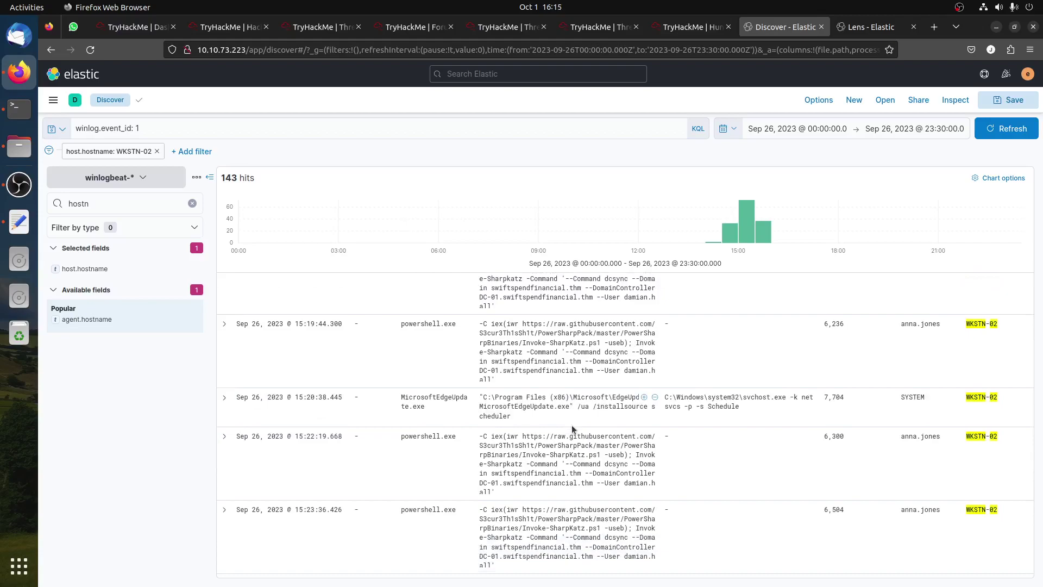
{"action": "left_click_drag", "start_coordinate": [625, 444], "coordinate": [553, 446]}
{"action": "left_click_drag", "start_coordinate": [579, 450], "coordinate": [638, 455]}
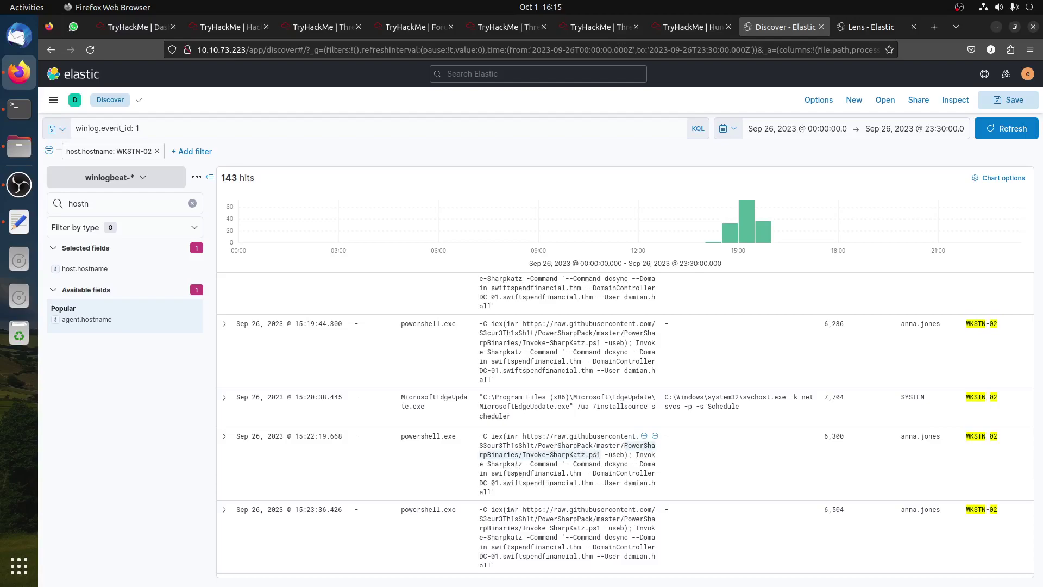
{"action": "left_click_drag", "start_coordinate": [612, 465], "coordinate": [663, 467]}
{"action": "left_click", "coordinate": [529, 481]}
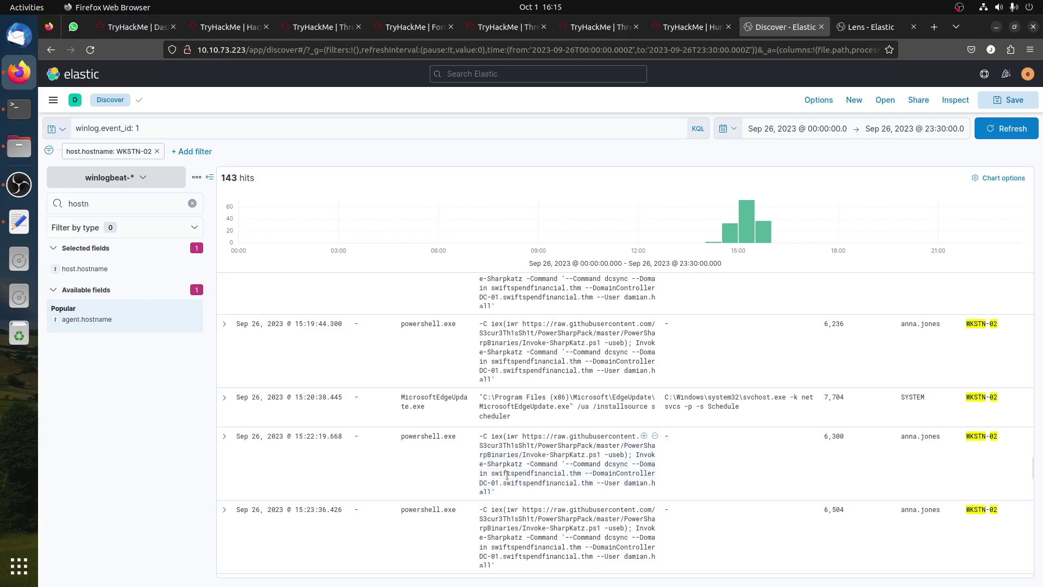
Examine the WKSTN-02 process events from 15:22 to 15:38, checking the SharpKatz, SharpHound and mimikatz command lines.
{"action": "scroll", "coordinate": [507, 474], "scroll_direction": "down", "scroll_amount": 4}
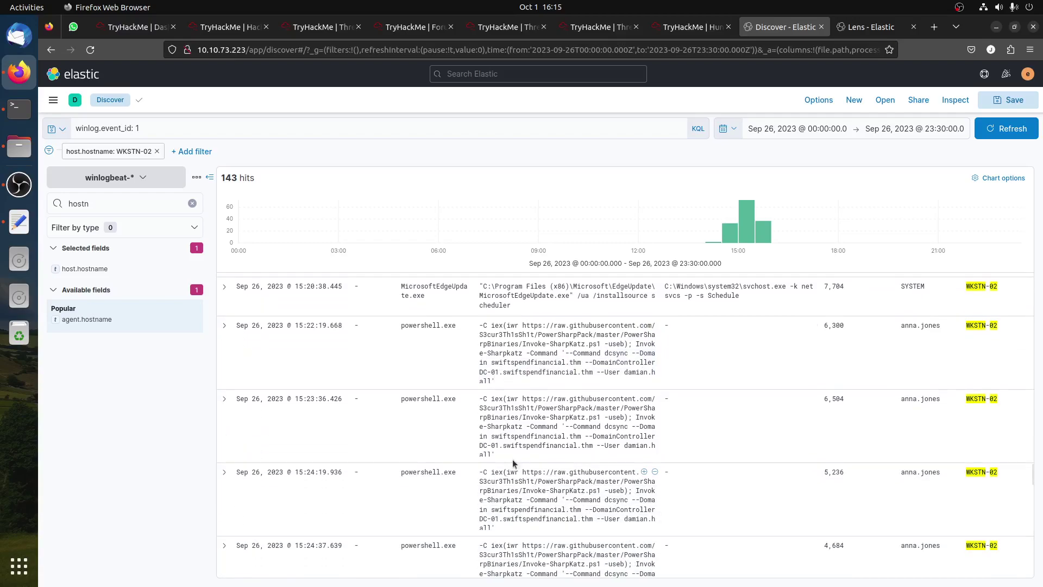
{"action": "scroll", "coordinate": [567, 413], "scroll_direction": "down", "scroll_amount": 3}
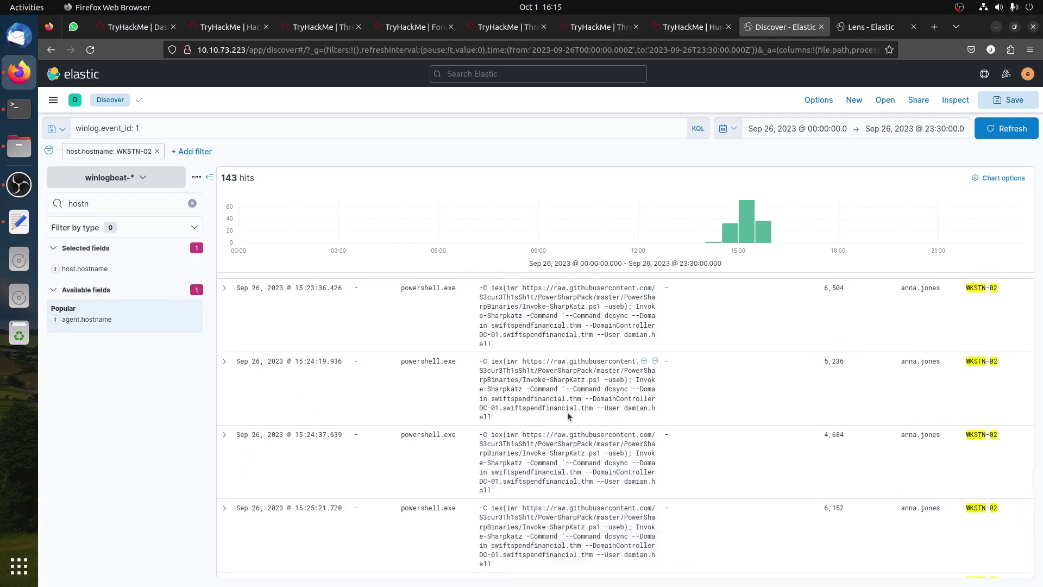
{"action": "scroll", "coordinate": [569, 416], "scroll_direction": "down", "scroll_amount": 5}
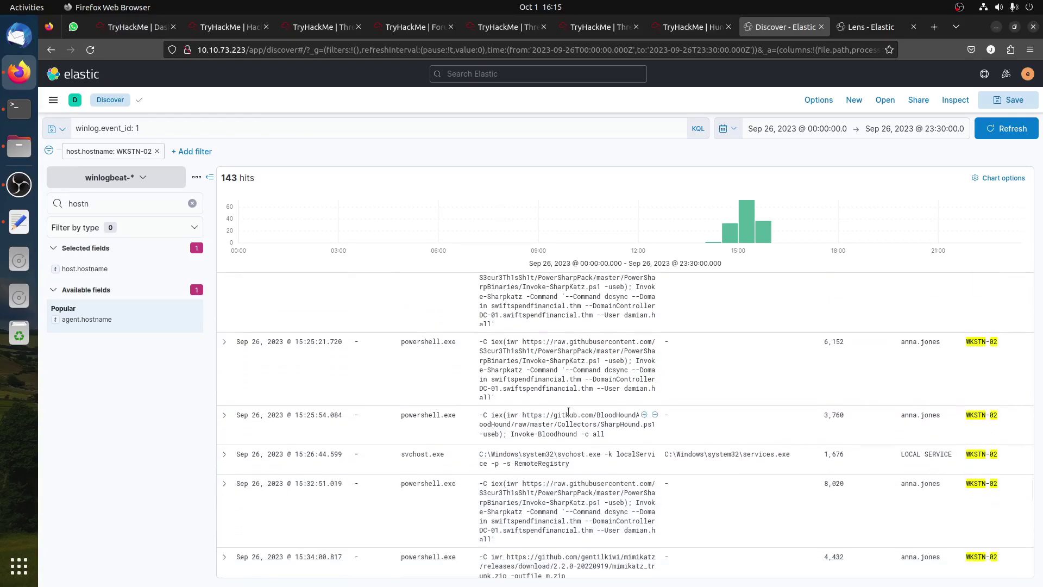
{"action": "scroll", "coordinate": [586, 438], "scroll_direction": "down", "scroll_amount": 5}
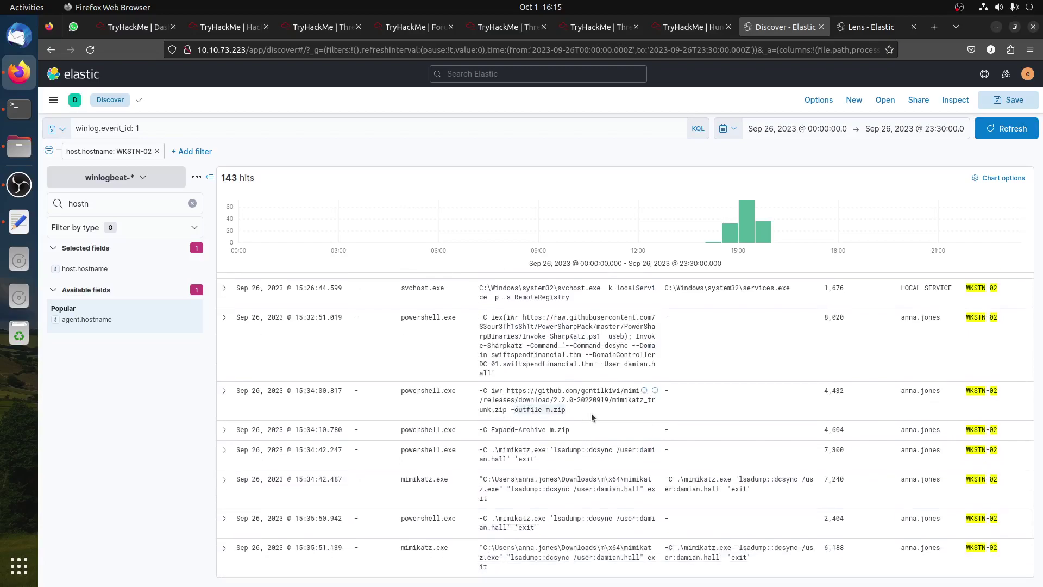
{"action": "left_click_drag", "start_coordinate": [612, 400], "coordinate": [654, 400]}
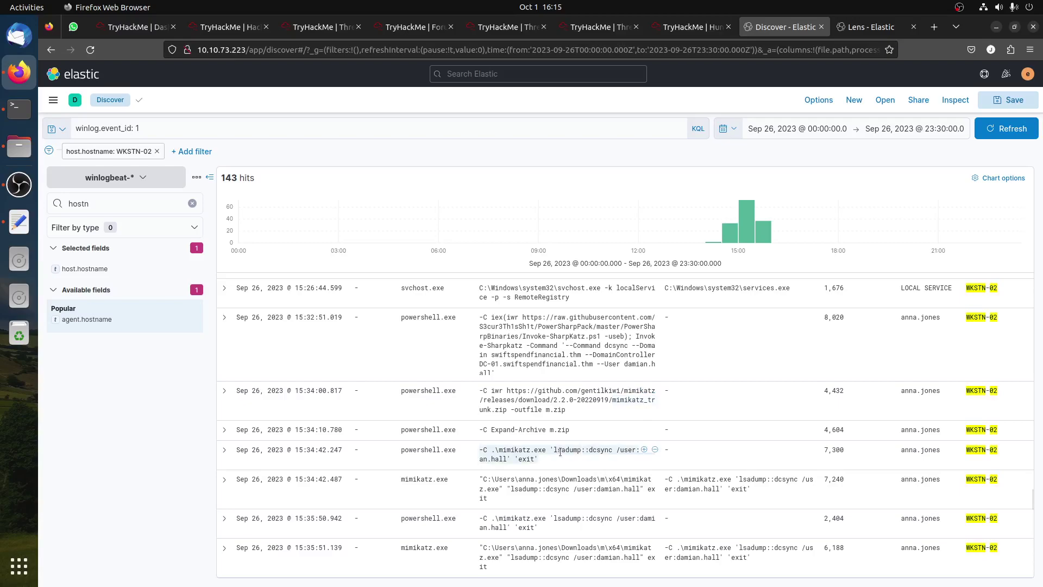
{"action": "scroll", "coordinate": [560, 451], "scroll_direction": "down", "scroll_amount": 5}
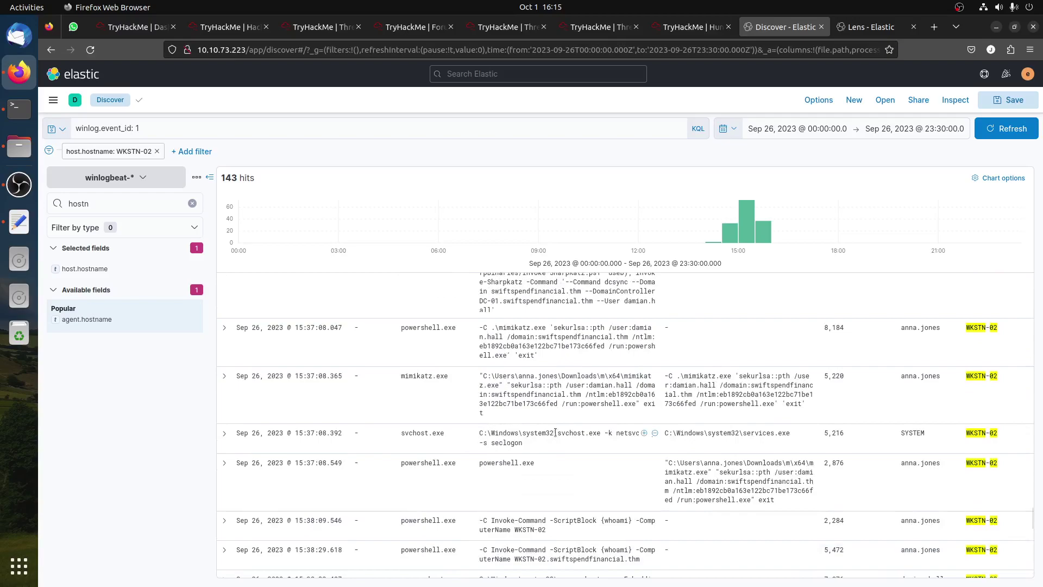
{"action": "scroll", "coordinate": [560, 447], "scroll_direction": "down", "scroll_amount": 3}
Reread the TryHackMe question about the domain admin's AES256 hash in the credential dumping output, and return to Elastic Discover.
{"action": "left_click", "coordinate": [690, 26]}
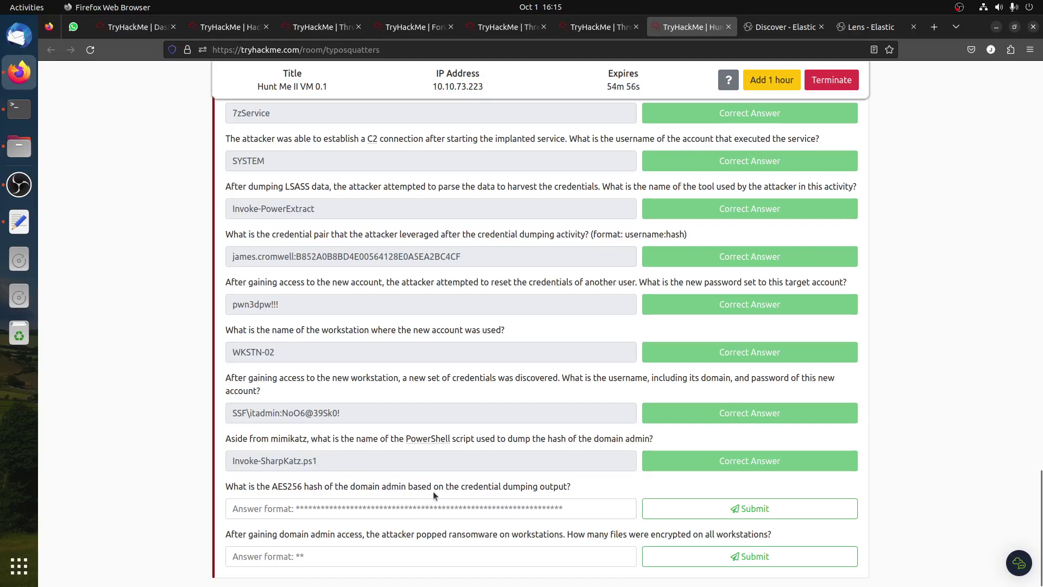
{"action": "left_click_drag", "start_coordinate": [455, 486], "coordinate": [599, 490]}
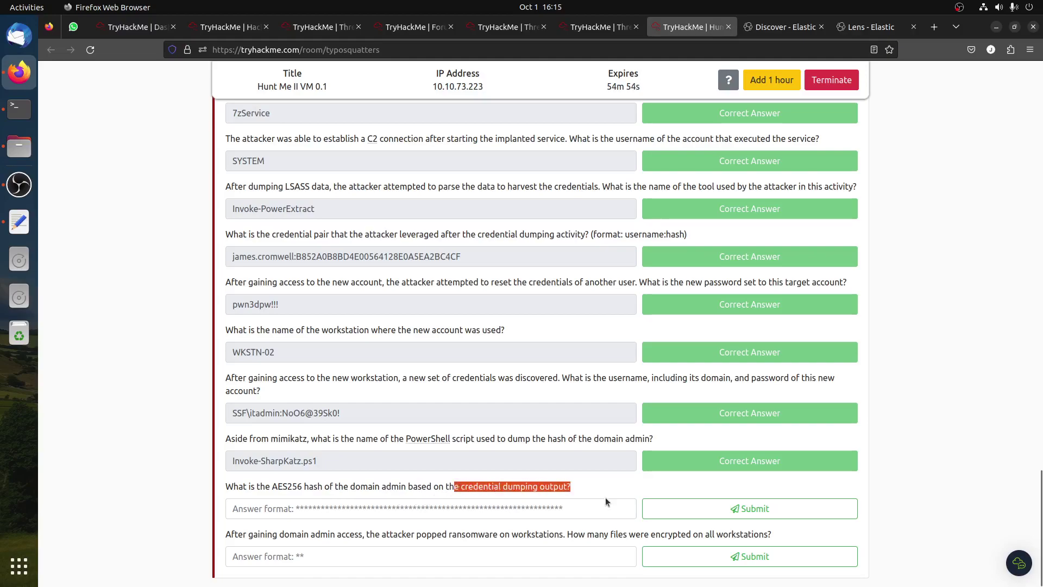
{"action": "left_click", "coordinate": [777, 28]}
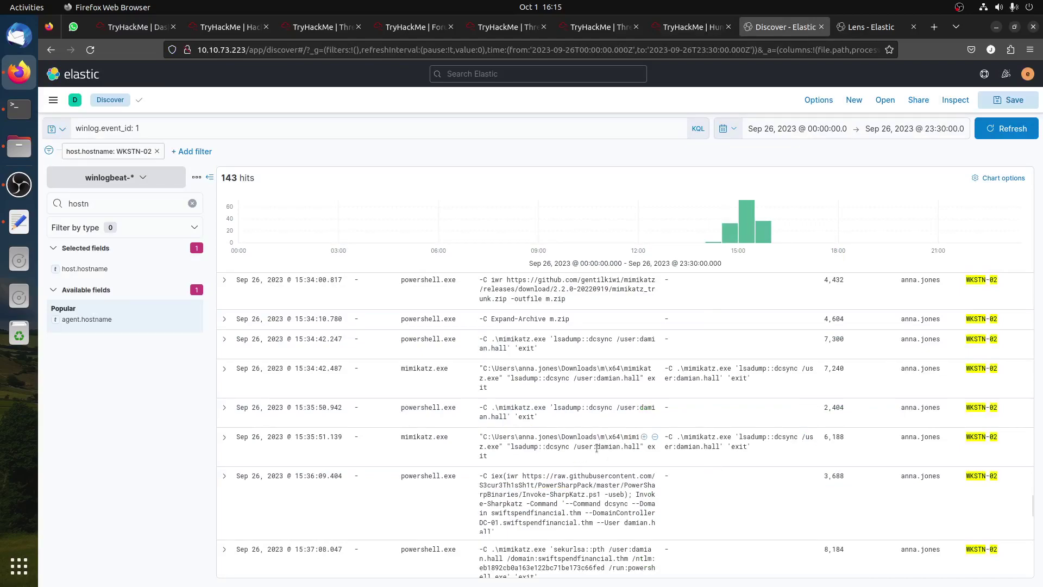
Copy the domain admin's username from the 15:34:42.487 mimikatz command and search for it between asterisks, replacing the event ID query.
{"action": "left_click_drag", "start_coordinate": [597, 379], "coordinate": [640, 377]}
{"action": "right_click", "coordinate": [620, 379]}
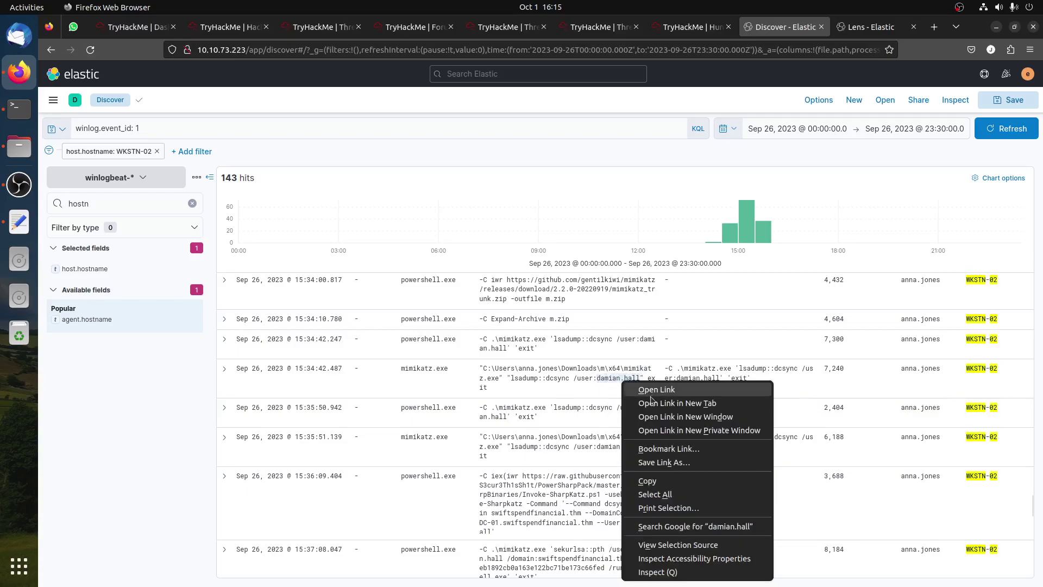
{"action": "left_click", "coordinate": [647, 477]}
{"action": "left_click", "coordinate": [137, 118]}
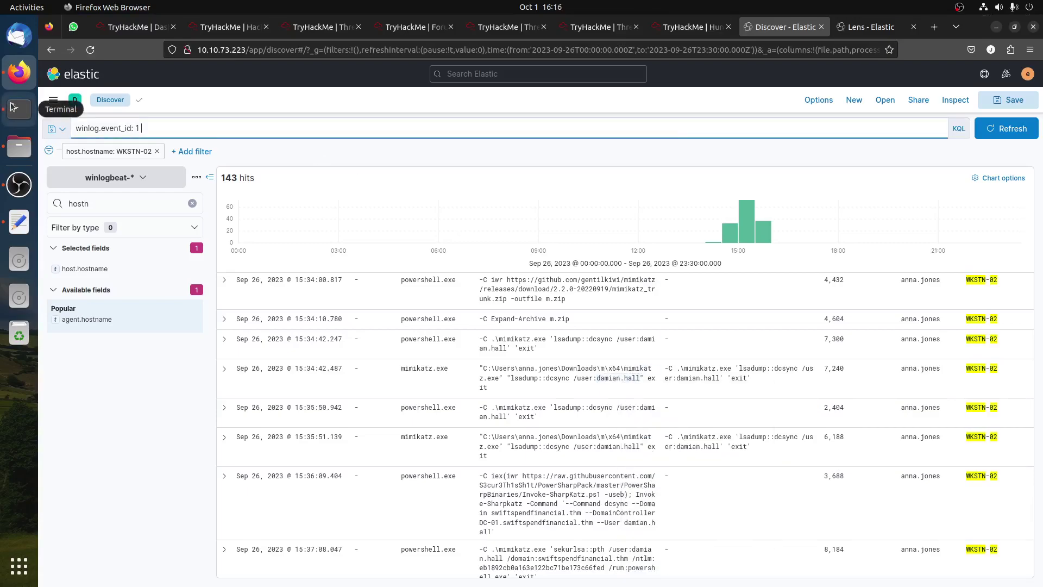
{"action": "key", "text": "ctrl+a"}
{"action": "type", "text": "*"}
{"action": "key", "text": "ctrl+v"}
{"action": "key", "text": "Return"}
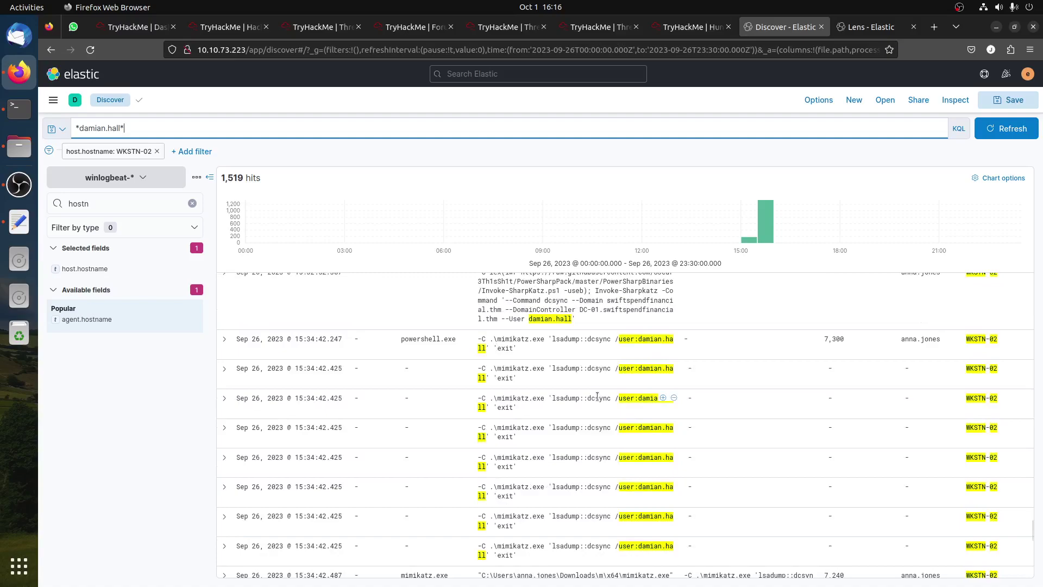
Scan the username search results from the earliest PowerView events at 15:17:06 through the Invoke-SharpKatz events at 15:17:31.
{"action": "scroll", "coordinate": [611, 405], "scroll_direction": "up", "scroll_amount": 5}
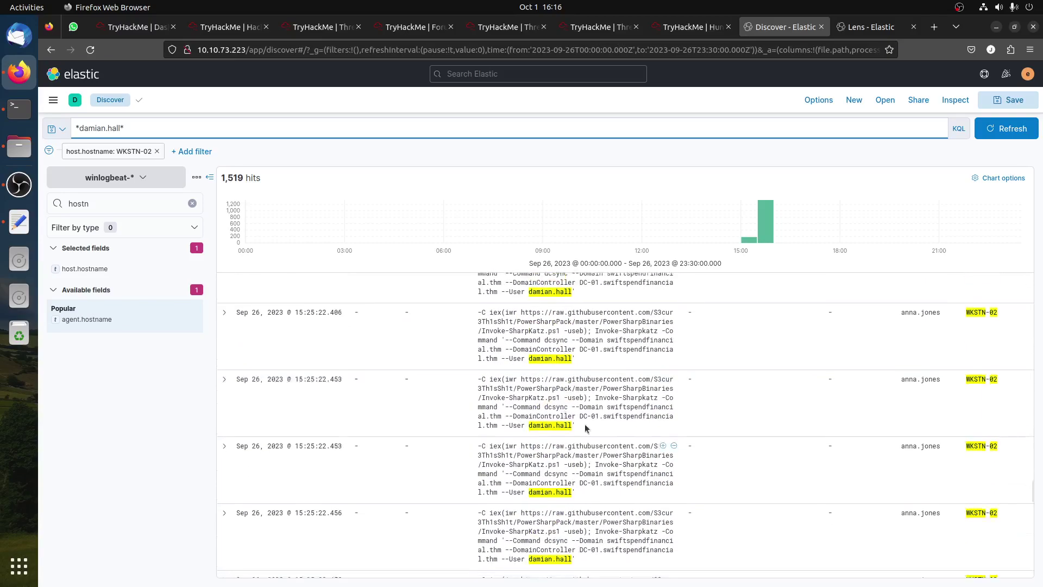
{"action": "scroll", "coordinate": [1027, 493], "scroll_direction": "up", "scroll_amount": 10}
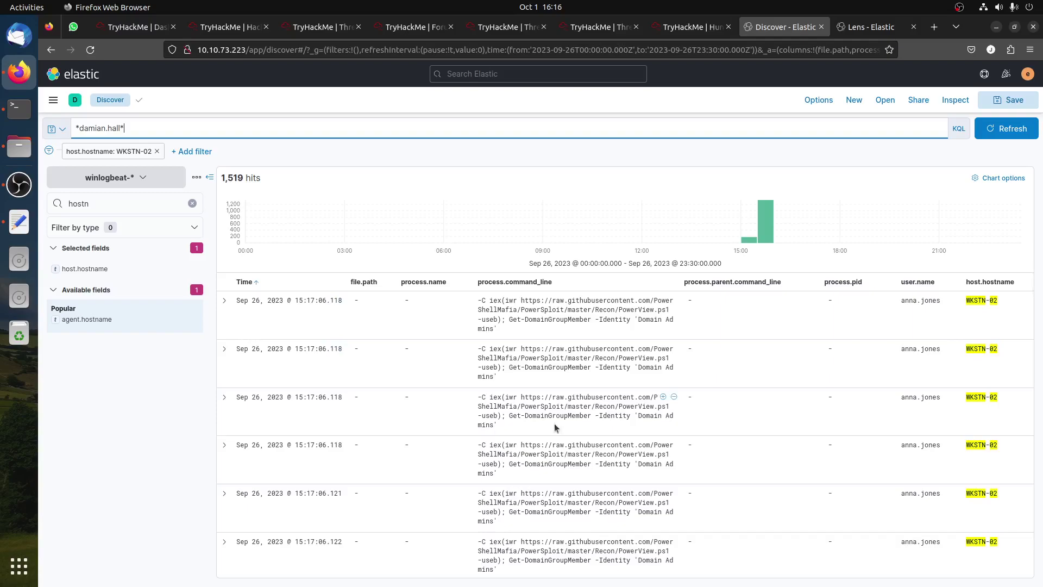
{"action": "scroll", "coordinate": [554, 422], "scroll_direction": "down", "scroll_amount": 10}
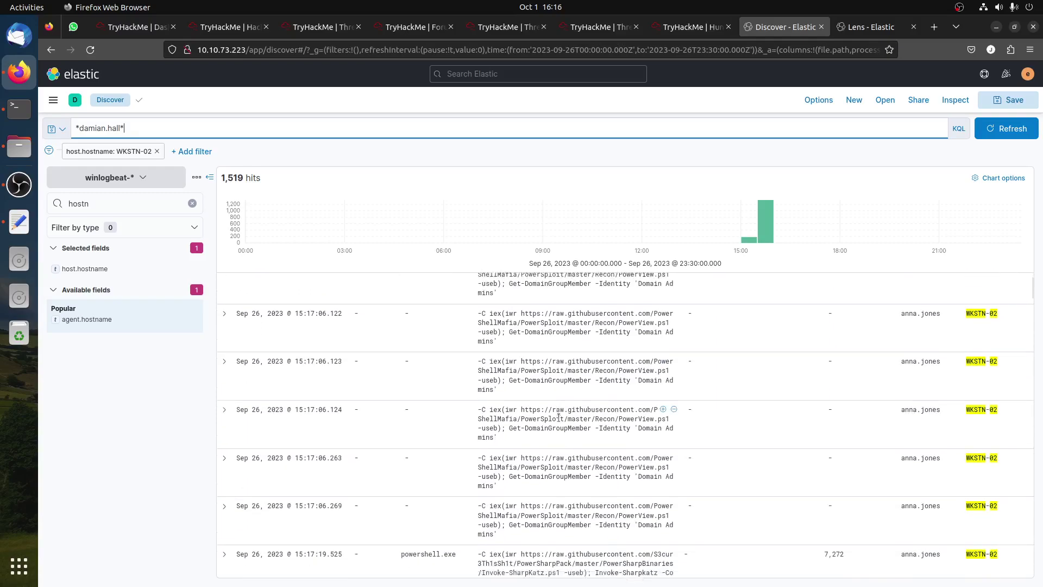
{"action": "scroll", "coordinate": [559, 414], "scroll_direction": "down", "scroll_amount": 5}
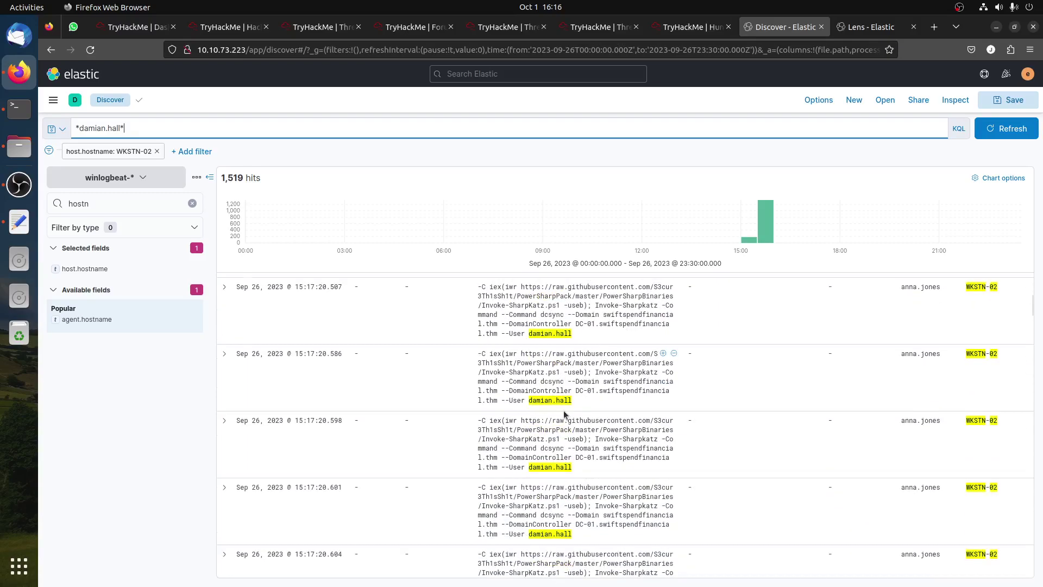
{"action": "scroll", "coordinate": [563, 409], "scroll_direction": "down", "scroll_amount": 5}
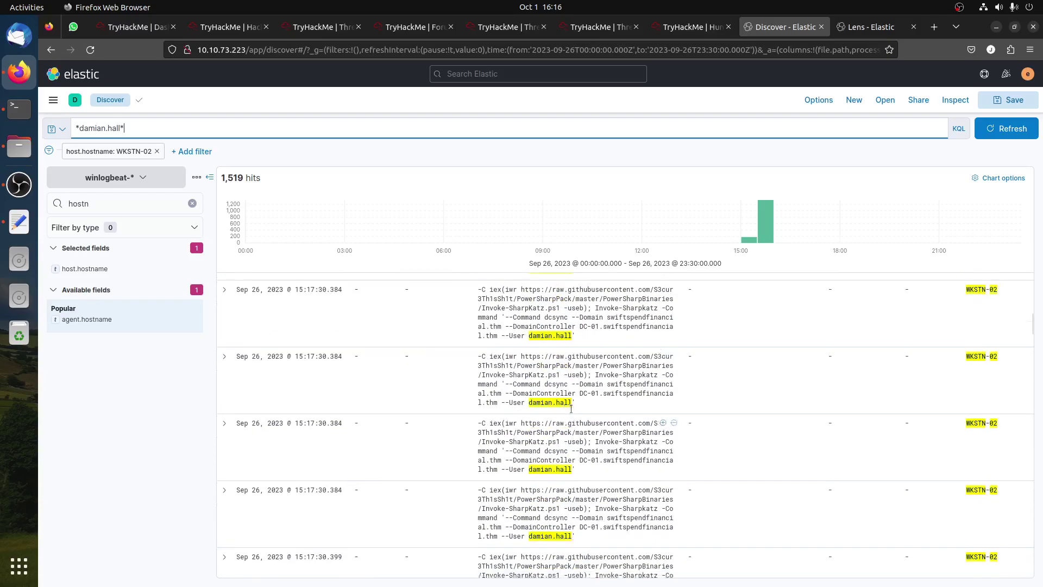
{"action": "scroll", "coordinate": [567, 411], "scroll_direction": "down", "scroll_amount": 5}
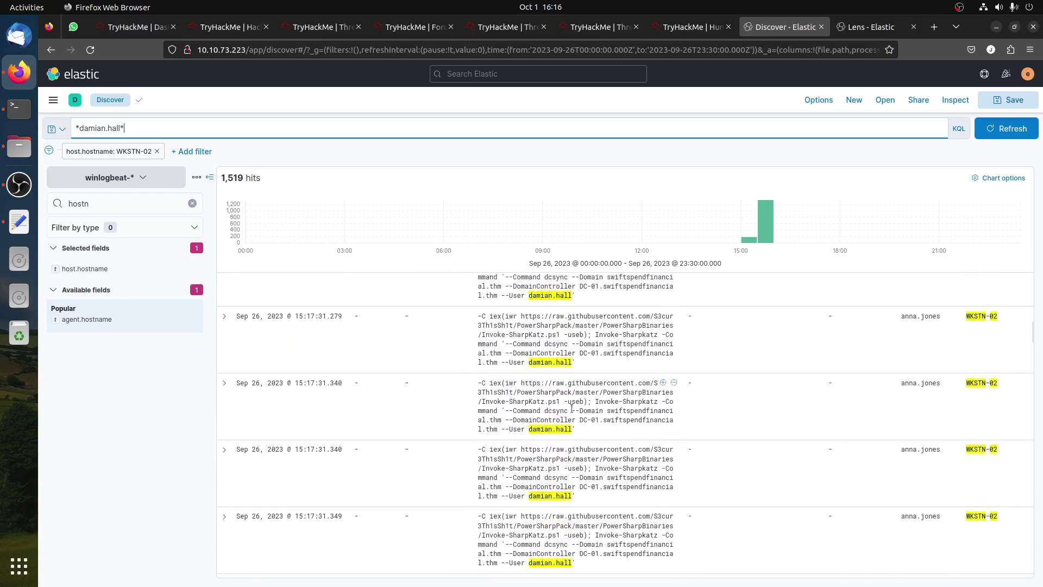
Expand the second-listed Invoke-SharpKatz event around 15:17:31.340, read its full message, and collapse its details.
{"action": "left_click", "coordinate": [224, 383]}
{"action": "scroll", "coordinate": [628, 430], "scroll_direction": "down", "scroll_amount": 5}
{"action": "scroll", "coordinate": [629, 431], "scroll_direction": "down", "scroll_amount": 6}
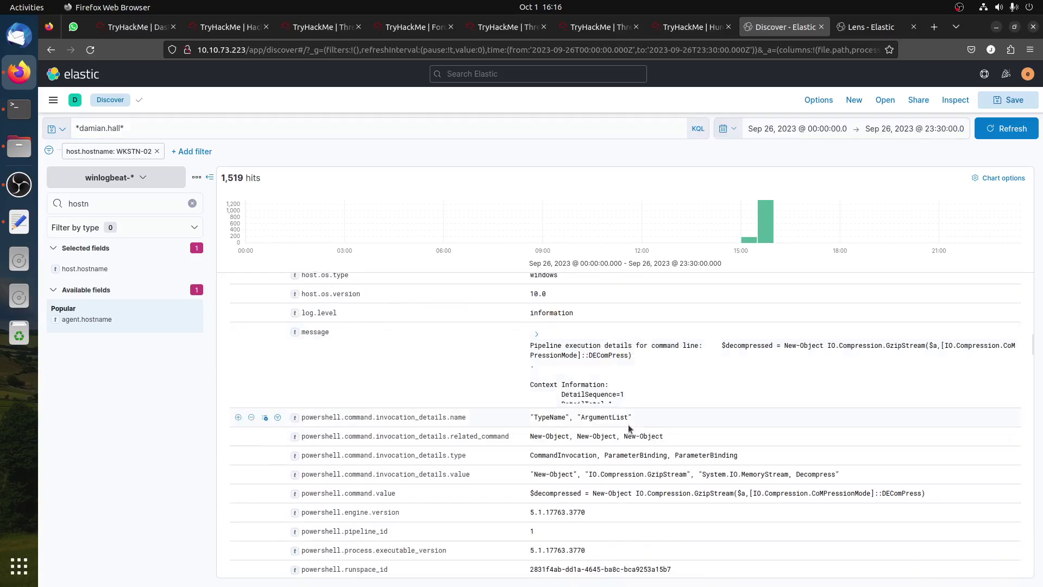
{"action": "scroll", "coordinate": [549, 361], "scroll_direction": "down", "scroll_amount": 3}
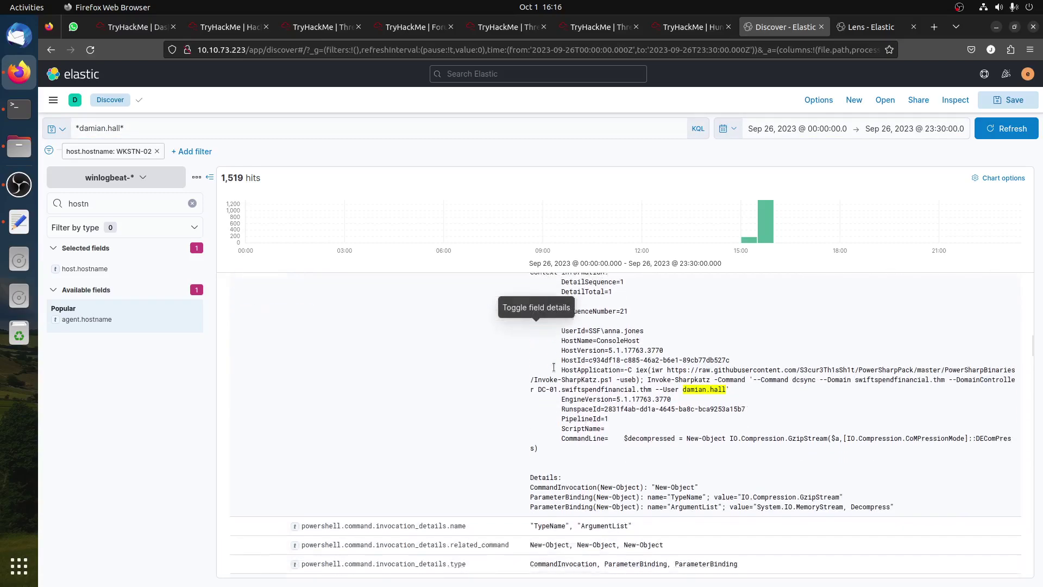
{"action": "scroll", "coordinate": [549, 367], "scroll_direction": "up", "scroll_amount": 10}
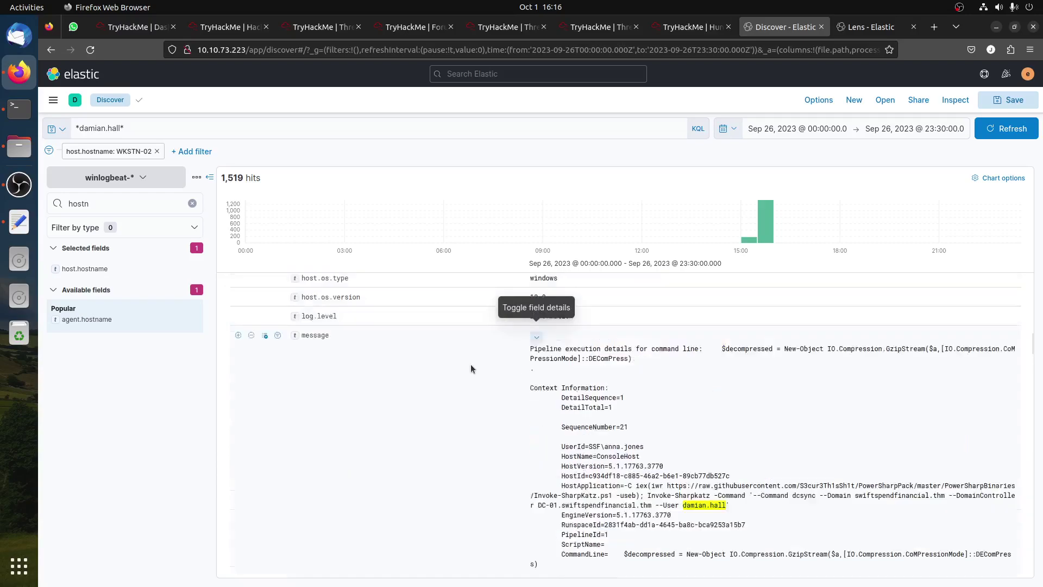
{"action": "scroll", "coordinate": [300, 359], "scroll_direction": "up", "scroll_amount": 10}
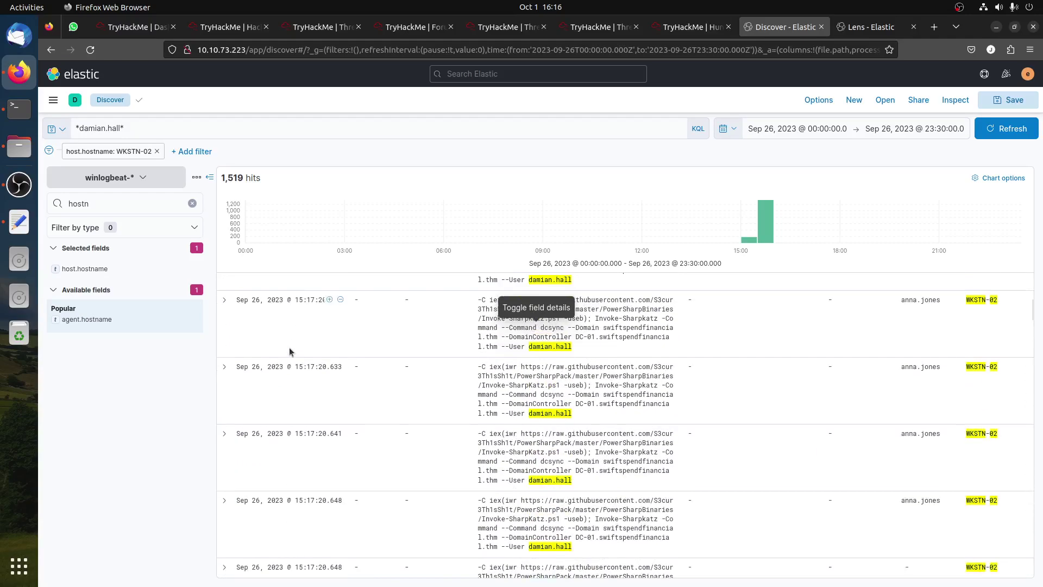
{"action": "scroll", "coordinate": [327, 374], "scroll_direction": "down", "scroll_amount": 8}
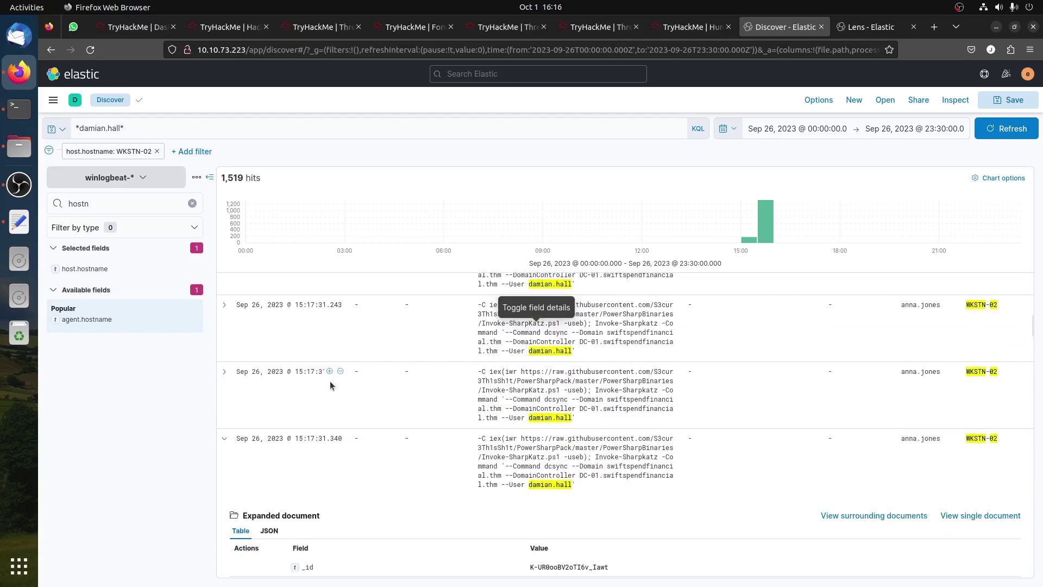
{"action": "scroll", "coordinate": [265, 386], "scroll_direction": "up", "scroll_amount": 5}
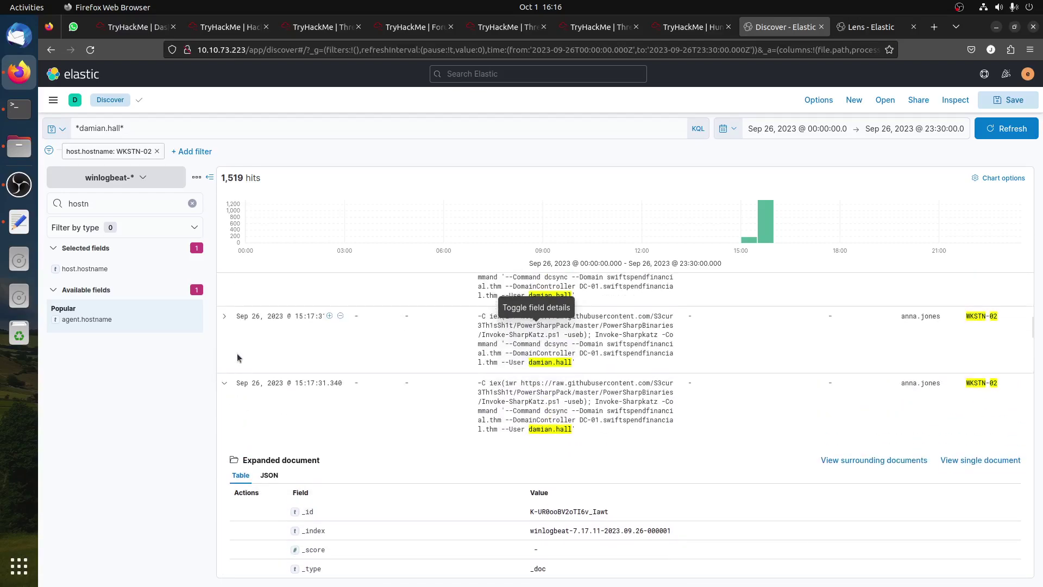
{"action": "left_click", "coordinate": [222, 383]}
Look through the Invoke-SharpKatz search results from 15:17:31 onward to the mimikatz dcsync events at 15:34:42.
{"action": "scroll", "coordinate": [731, 454], "scroll_direction": "down", "scroll_amount": 5}
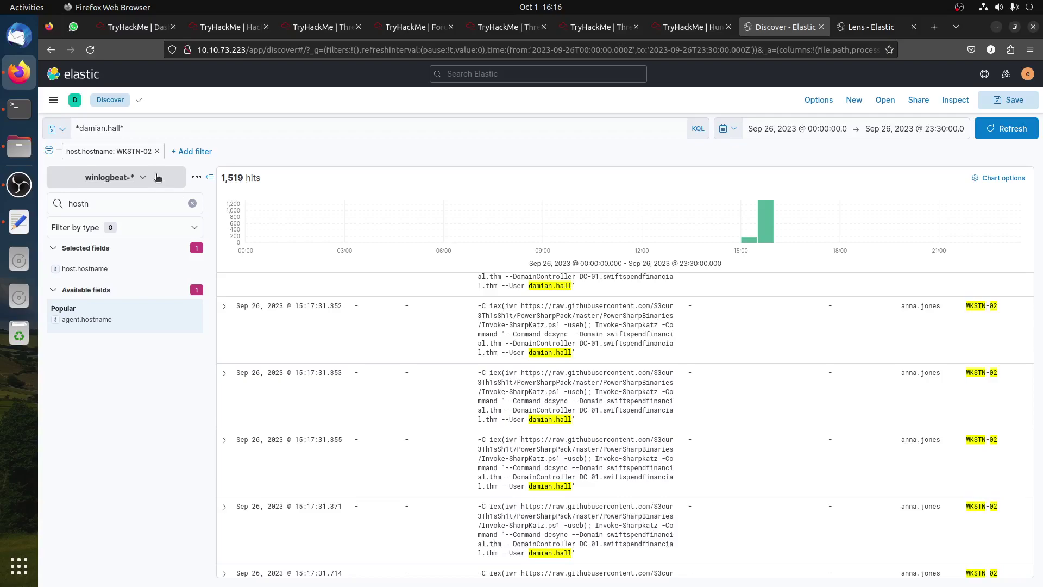
{"action": "scroll", "coordinate": [710, 409], "scroll_direction": "down", "scroll_amount": 10}
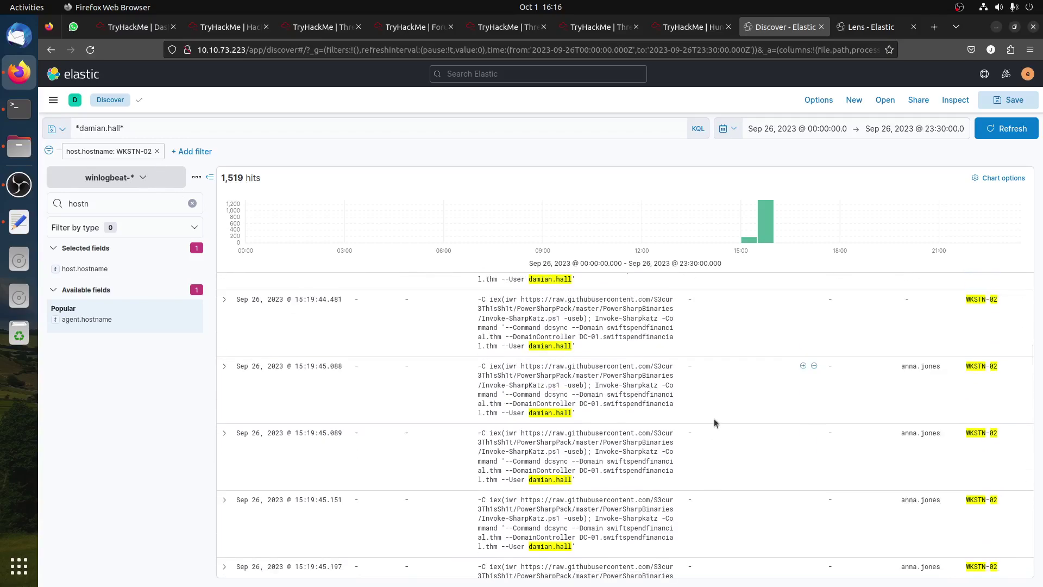
{"action": "scroll", "coordinate": [683, 413], "scroll_direction": "down", "scroll_amount": 10}
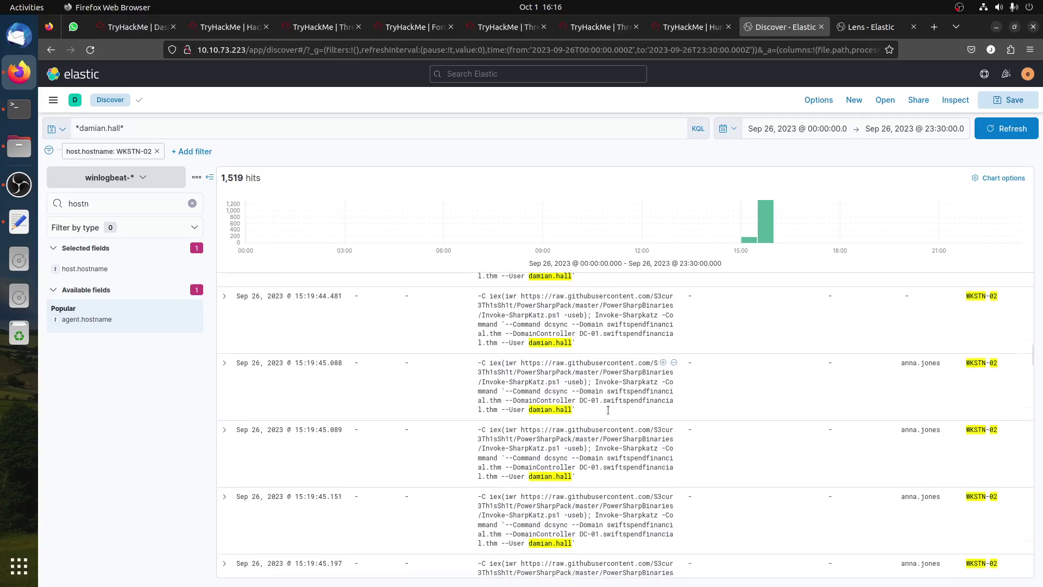
{"action": "scroll", "coordinate": [683, 413], "scroll_direction": "down", "scroll_amount": 10}
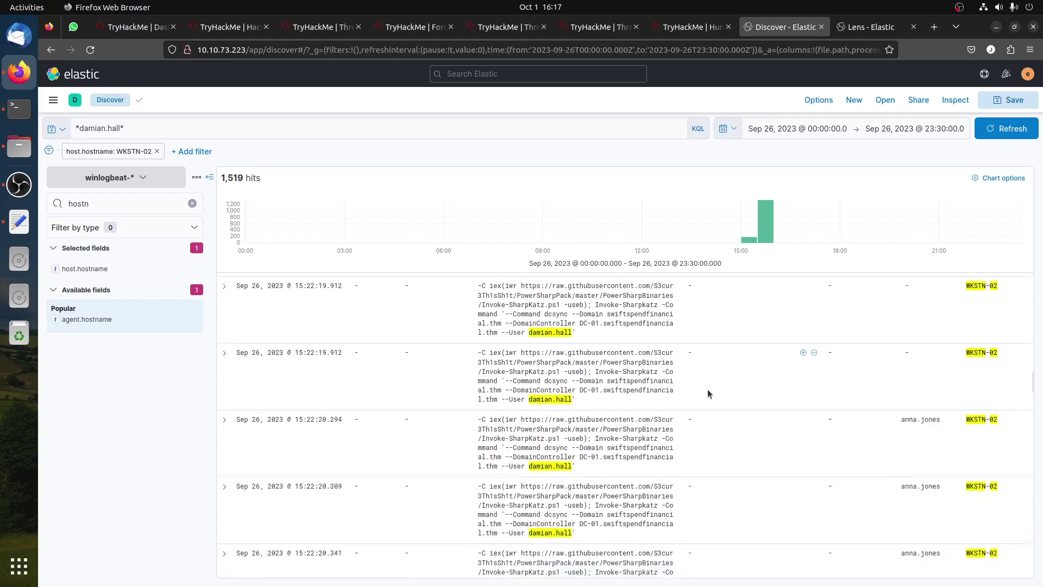
{"action": "scroll", "coordinate": [728, 397], "scroll_direction": "down", "scroll_amount": 5}
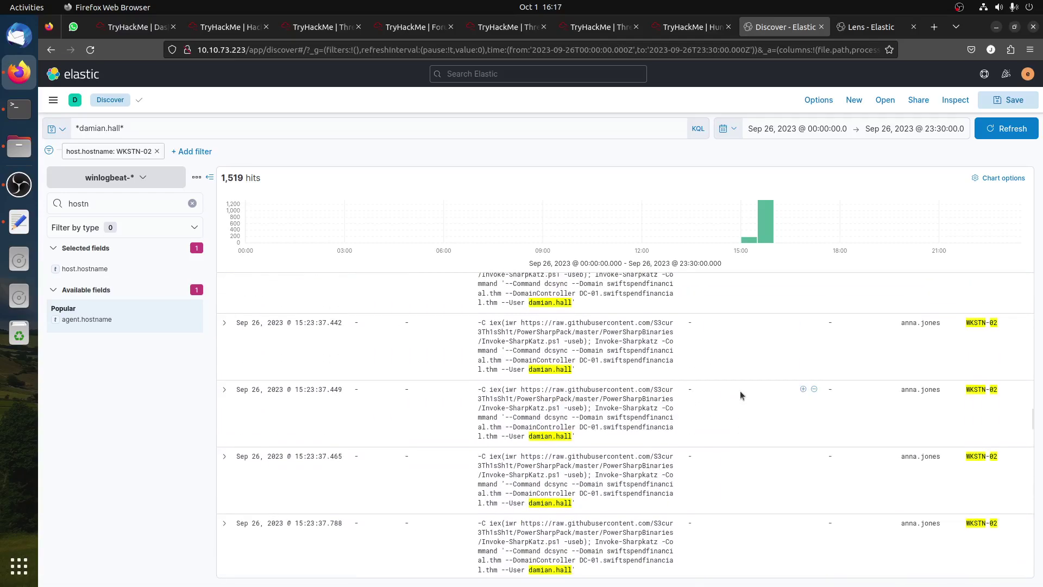
{"action": "scroll", "coordinate": [742, 415], "scroll_direction": "down", "scroll_amount": 5}
{"action": "scroll", "coordinate": [772, 405], "scroll_direction": "down", "scroll_amount": 5}
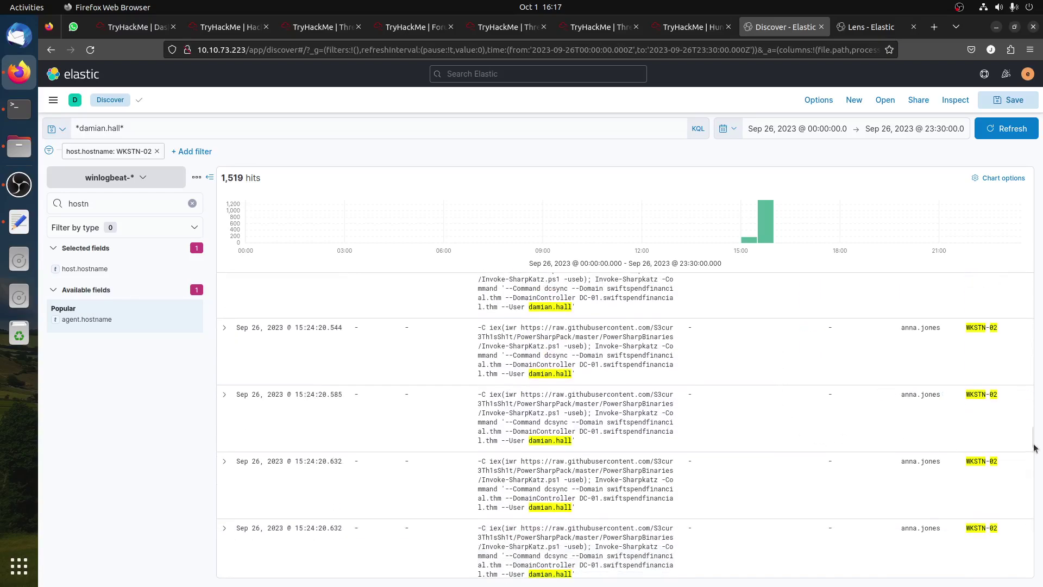
{"action": "left_click_drag", "start_coordinate": [1033, 443], "coordinate": [1012, 519]}
{"action": "scroll", "coordinate": [683, 387], "scroll_direction": "down", "scroll_amount": 5}
{"action": "scroll", "coordinate": [686, 387], "scroll_direction": "up", "scroll_amount": 2}
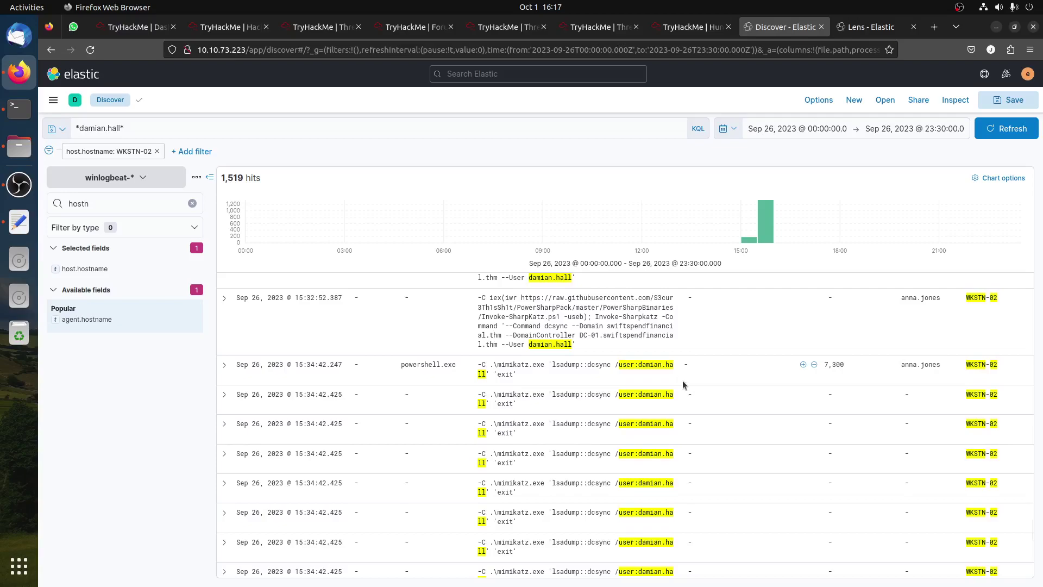
Expand the 15:34:42.247 powershell.exe event and its full message, and examine the mimikatz dcsync process details.
{"action": "scroll", "coordinate": [664, 383], "scroll_direction": "down", "scroll_amount": 15}
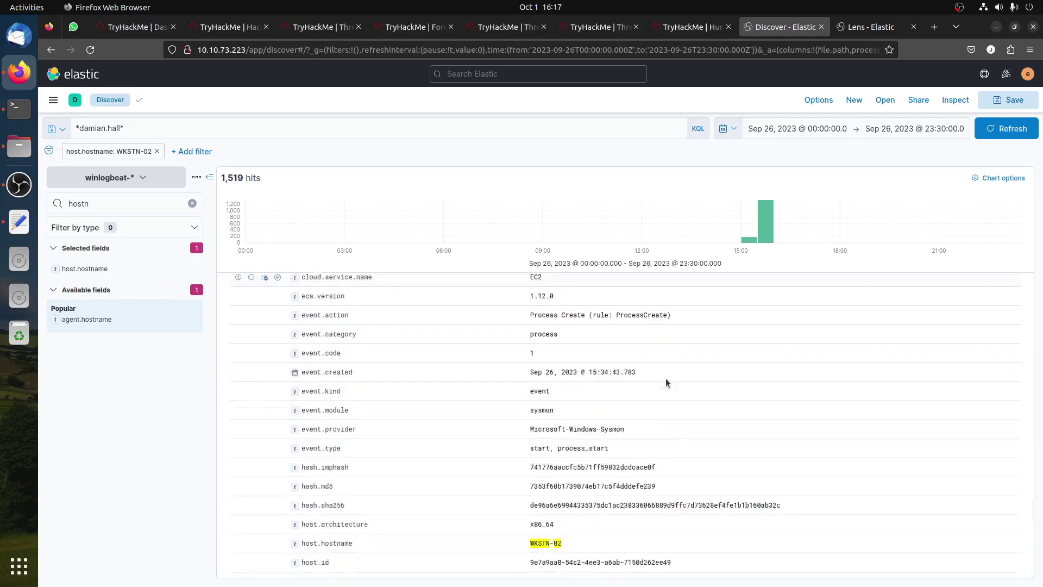
{"action": "scroll", "coordinate": [663, 379], "scroll_direction": "up", "scroll_amount": 2}
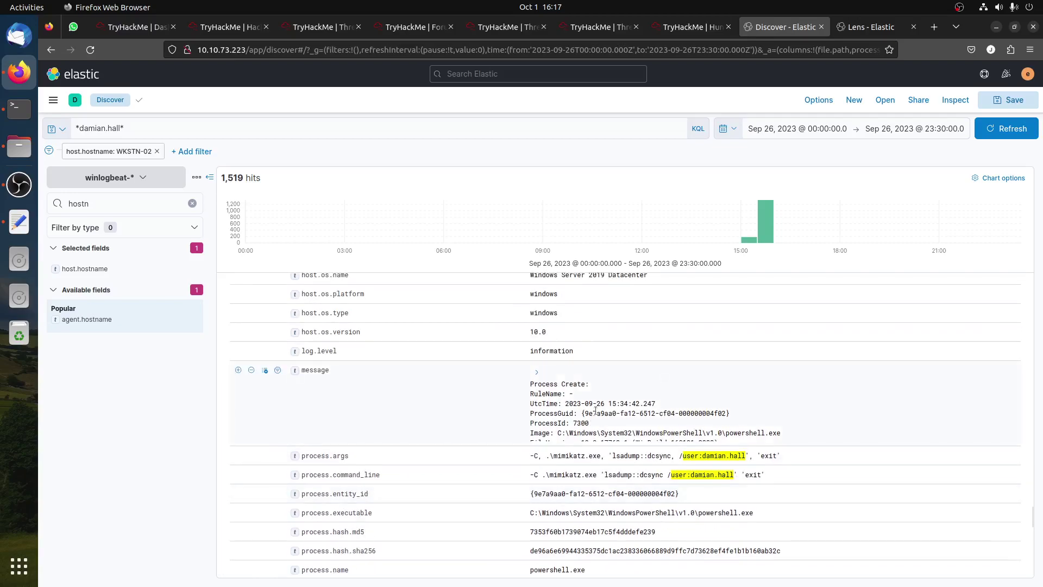
{"action": "left_click", "coordinate": [536, 371]}
{"action": "scroll", "coordinate": [780, 415], "scroll_direction": "down", "scroll_amount": 5}
{"action": "scroll", "coordinate": [780, 415], "scroll_direction": "up", "scroll_amount": 2}
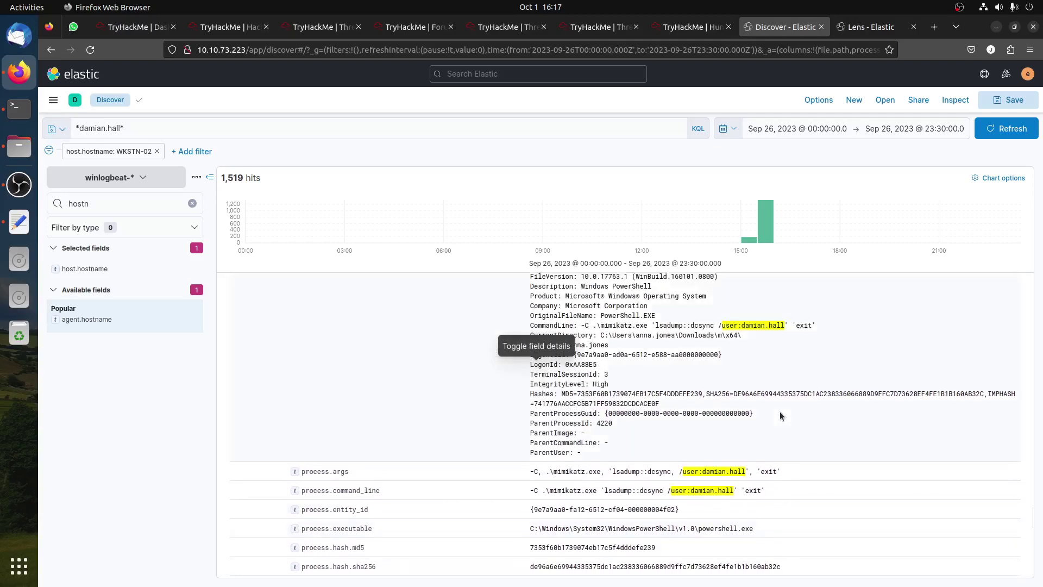
{"action": "scroll", "coordinate": [780, 416], "scroll_direction": "up", "scroll_amount": 1}
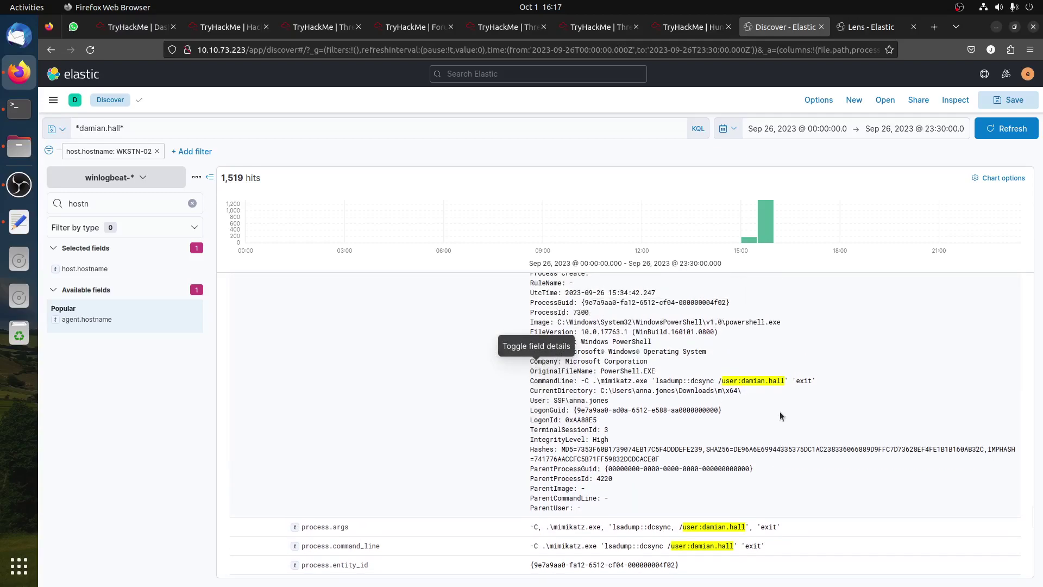
Collapse the expanded 15:34:42.247 powershell.exe event to return to the results list.
{"action": "scroll", "coordinate": [436, 327], "scroll_direction": "up", "scroll_amount": 10}
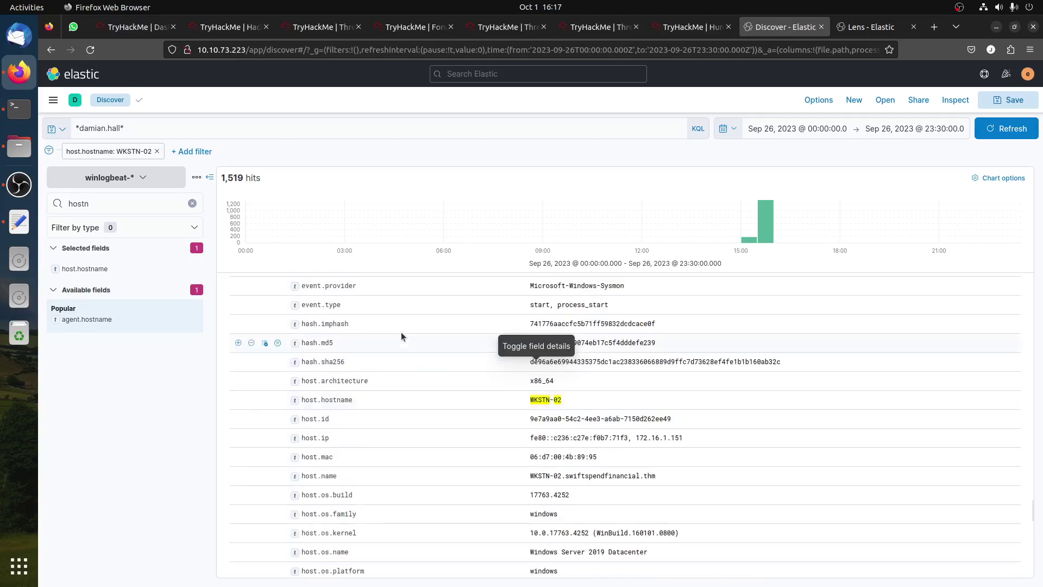
{"action": "scroll", "coordinate": [233, 331], "scroll_direction": "up", "scroll_amount": 1}
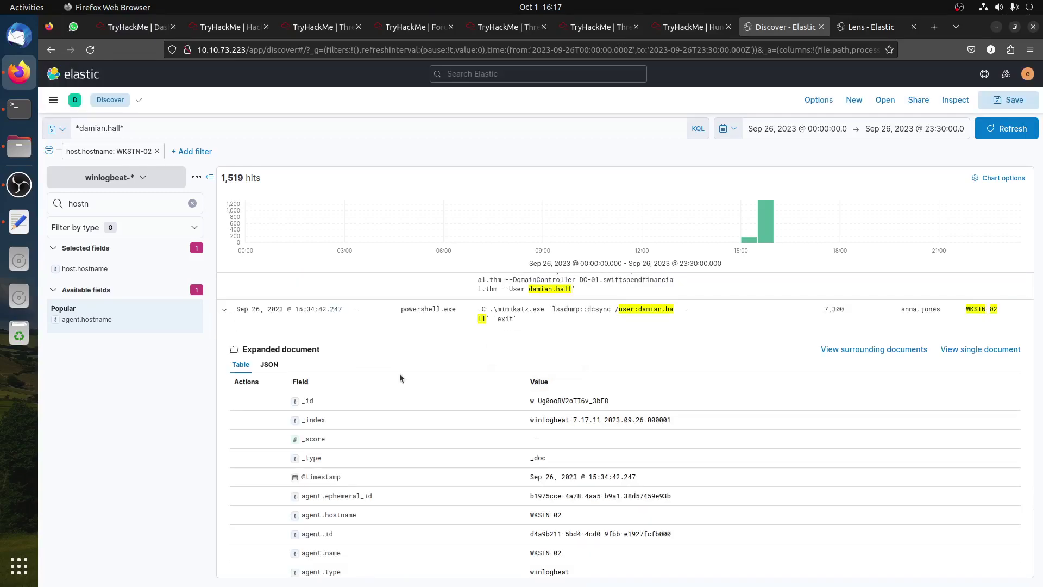
{"action": "scroll", "coordinate": [405, 374], "scroll_direction": "up", "scroll_amount": 2}
{"action": "left_click", "coordinate": [225, 422]}
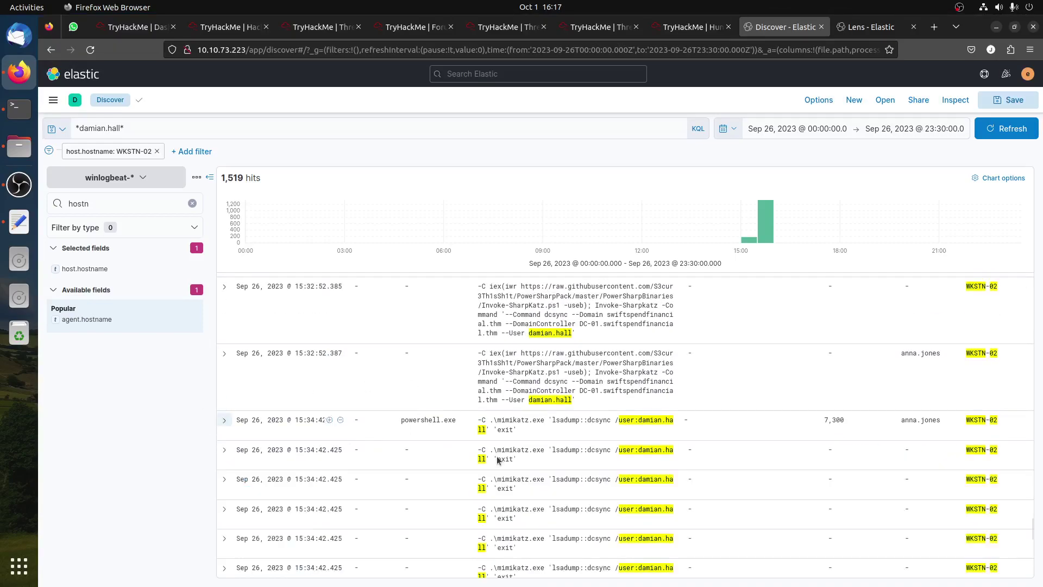
Expand the 15:34:42.487 mimikatz.exe event, read its full message with the dcsync process details, and collapse the event.
{"action": "scroll", "coordinate": [699, 476], "scroll_direction": "down", "scroll_amount": 3}
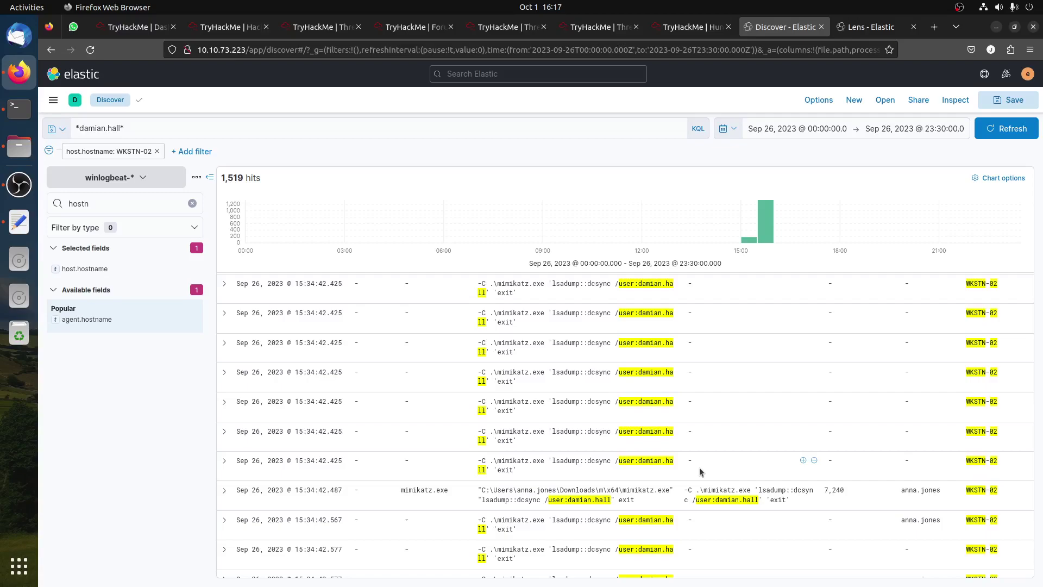
{"action": "scroll", "coordinate": [699, 472], "scroll_direction": "down", "scroll_amount": 4}
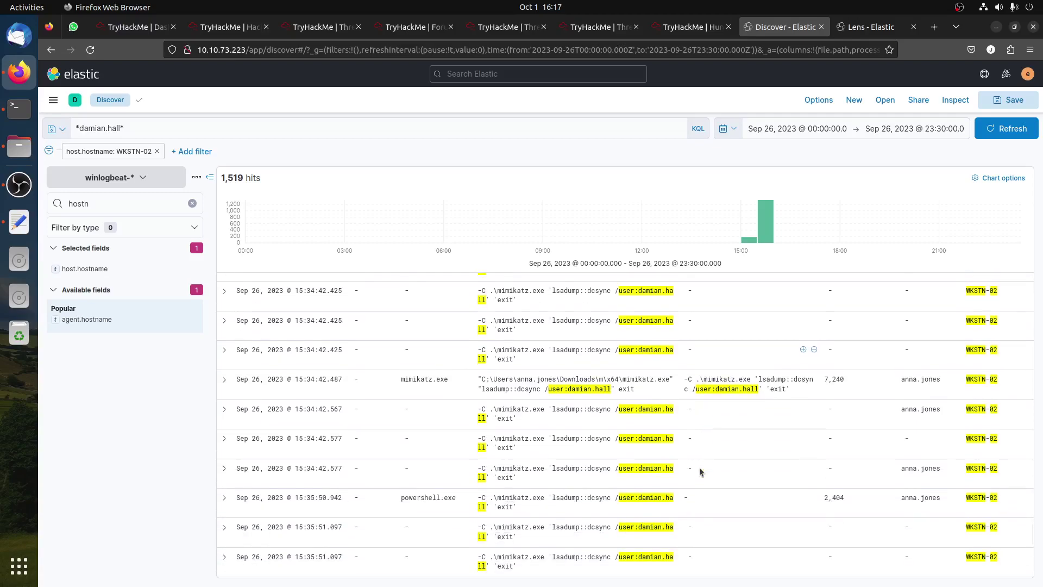
{"action": "left_click", "coordinate": [225, 382]}
{"action": "scroll", "coordinate": [603, 430], "scroll_direction": "down", "scroll_amount": 10}
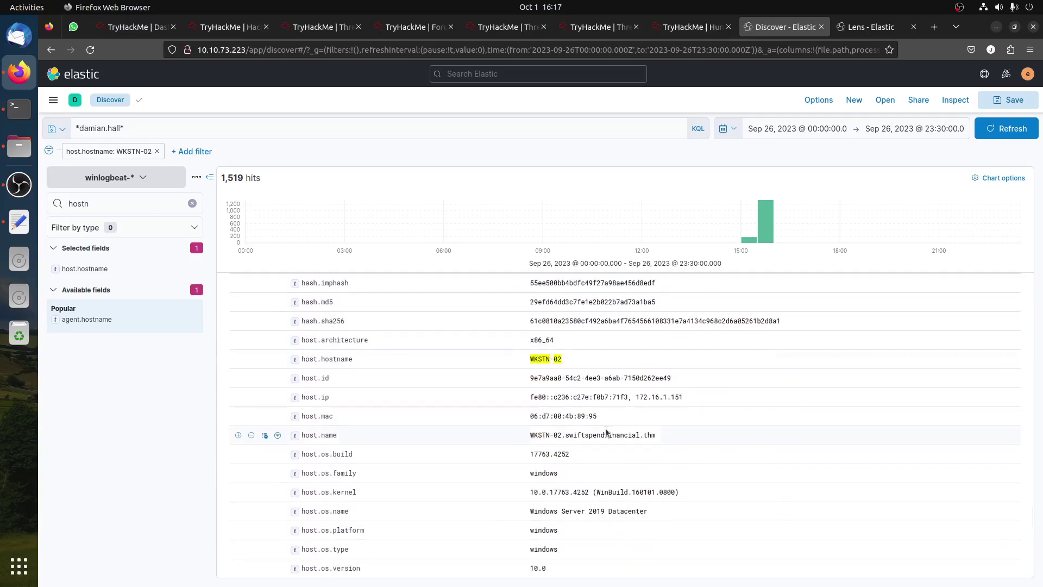
{"action": "scroll", "coordinate": [607, 432], "scroll_direction": "down", "scroll_amount": 5}
{"action": "left_click", "coordinate": [537, 331]}
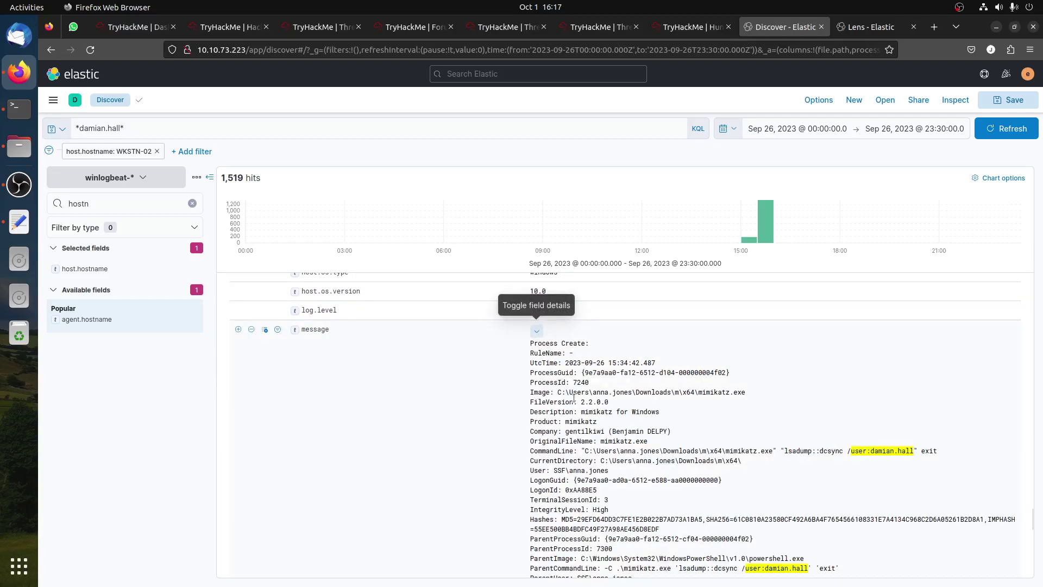
{"action": "scroll", "coordinate": [576, 398], "scroll_direction": "down", "scroll_amount": 4}
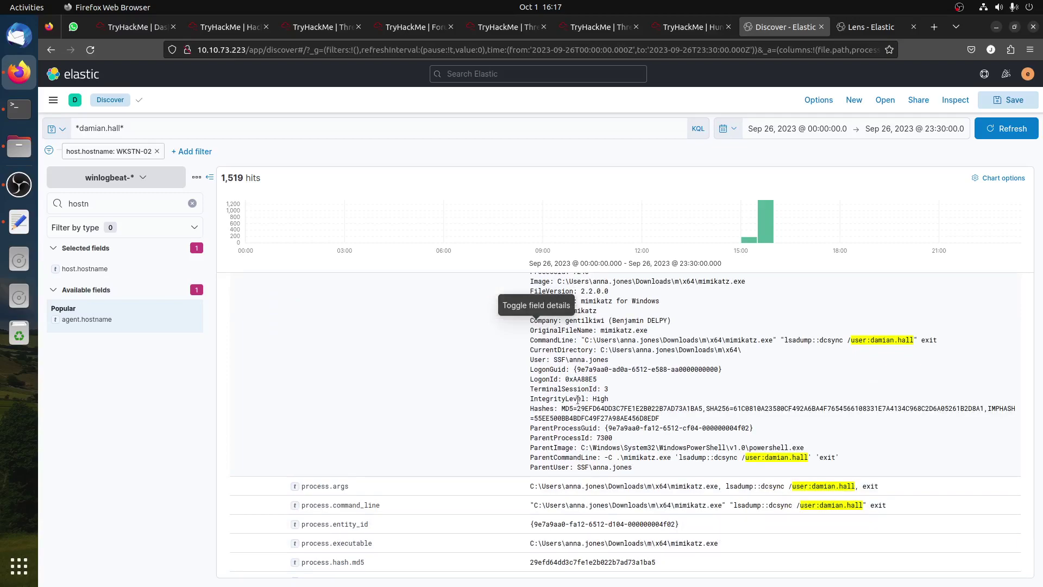
{"action": "scroll", "coordinate": [578, 400], "scroll_direction": "up", "scroll_amount": 15}
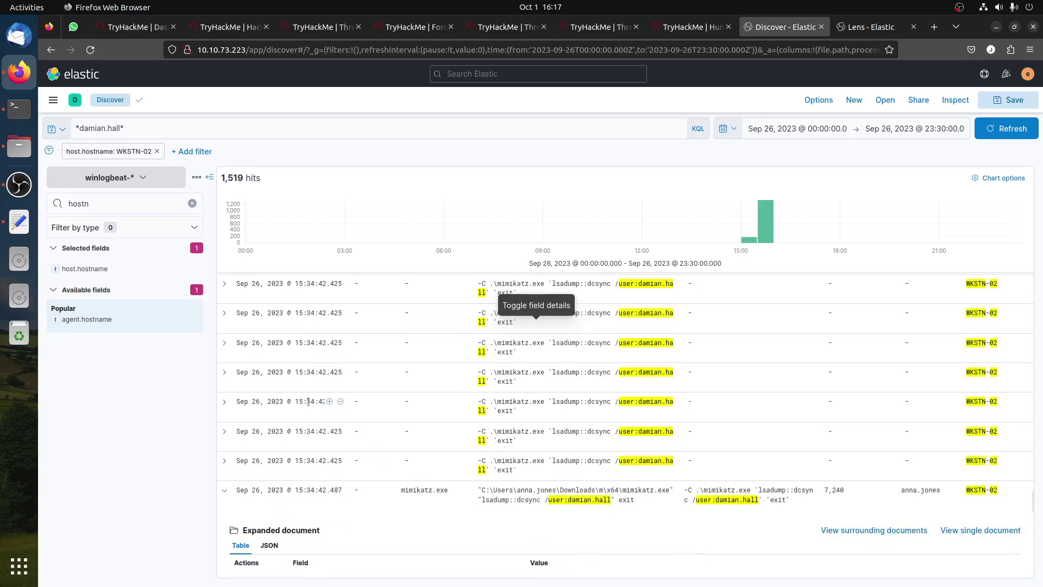
{"action": "left_click", "coordinate": [223, 490]}
Scan the results between the 15:34:42 mimikatz dcsync events and the 15:37:08 sekurlsa::pth events for credential dumping output.
{"action": "scroll", "coordinate": [486, 480], "scroll_direction": "down", "scroll_amount": 5}
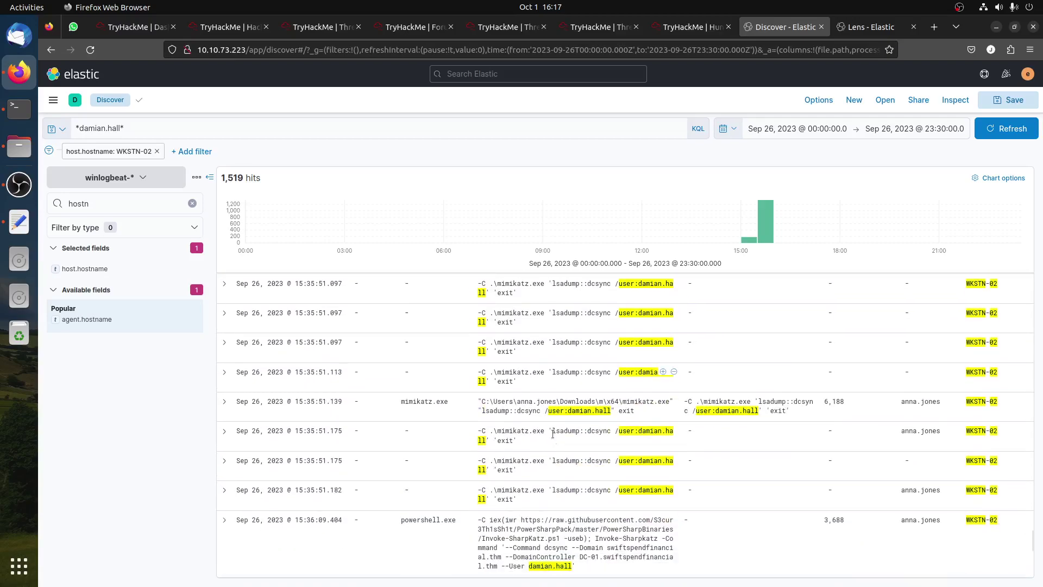
{"action": "scroll", "coordinate": [582, 343], "scroll_direction": "down", "scroll_amount": 5}
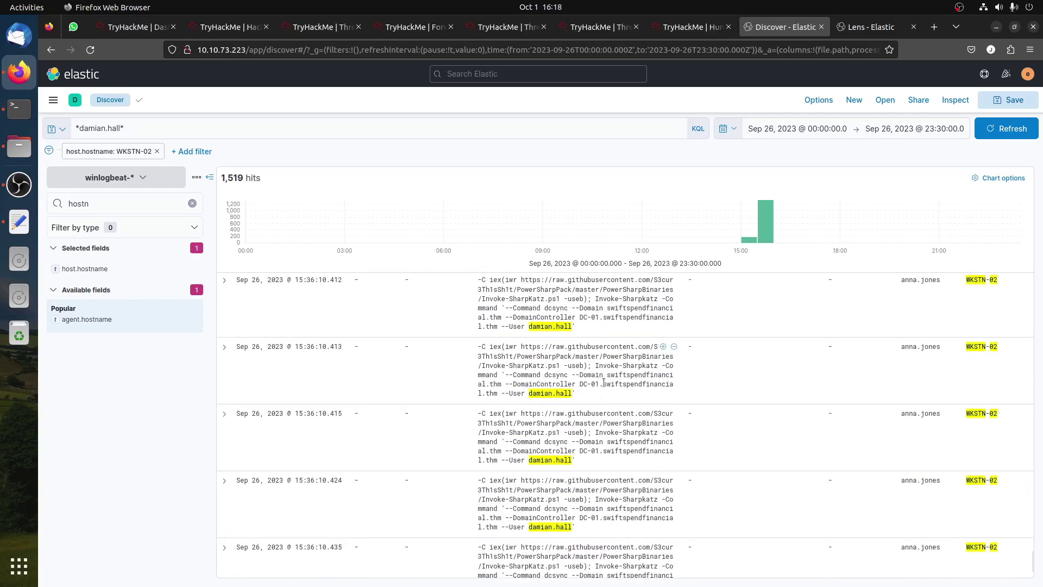
{"action": "scroll", "coordinate": [612, 411], "scroll_direction": "down", "scroll_amount": 5}
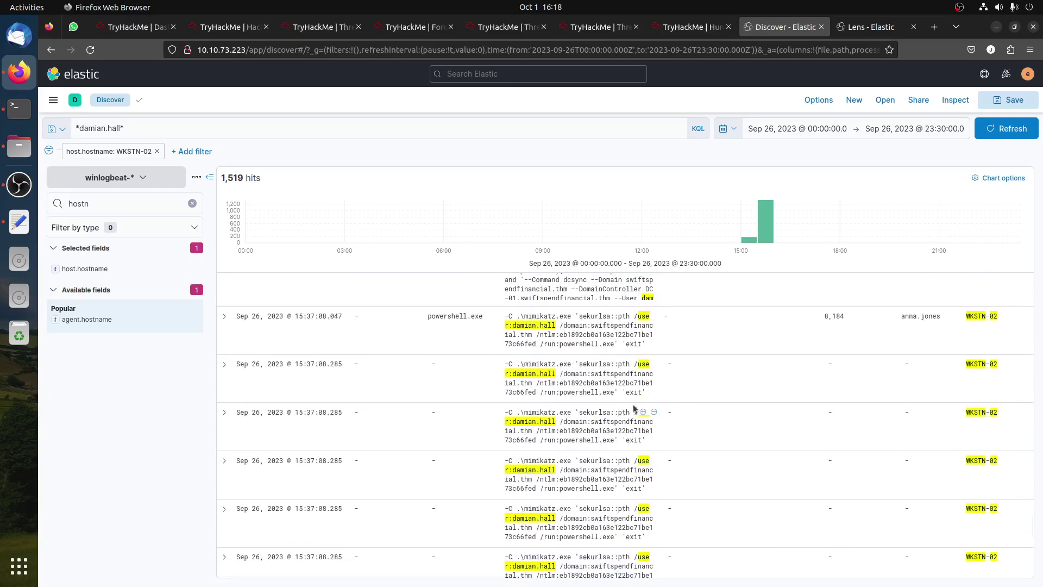
{"action": "scroll", "coordinate": [771, 399], "scroll_direction": "up", "scroll_amount": 5}
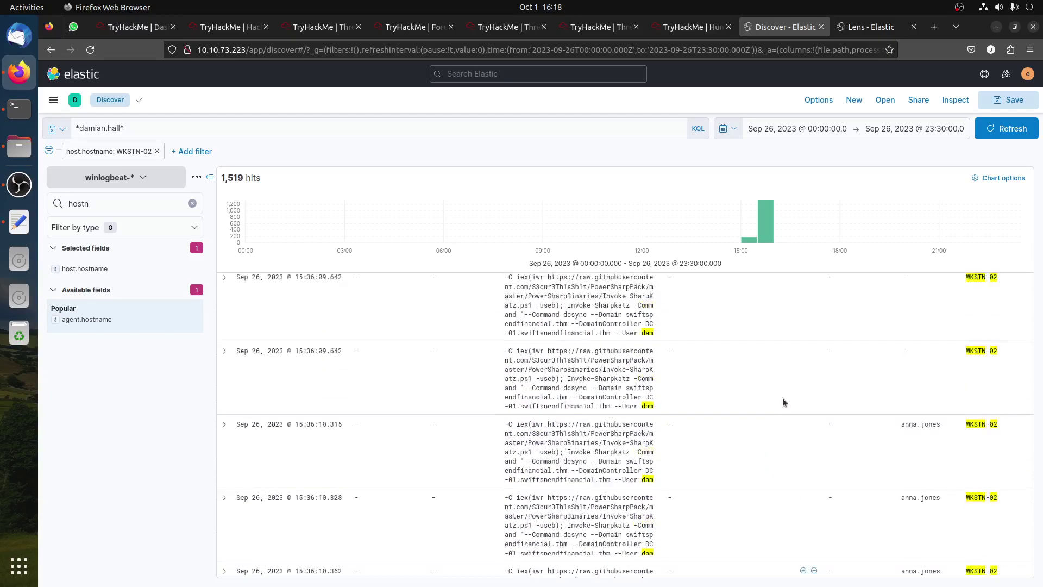
{"action": "scroll", "coordinate": [762, 399], "scroll_direction": "up", "scroll_amount": 3}
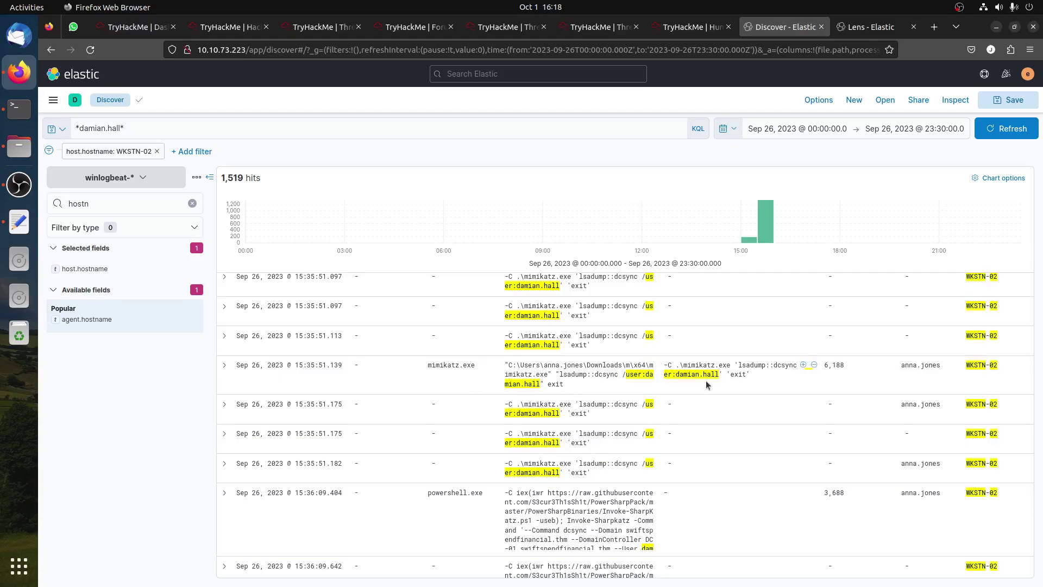
{"action": "scroll", "coordinate": [705, 380], "scroll_direction": "up", "scroll_amount": 4}
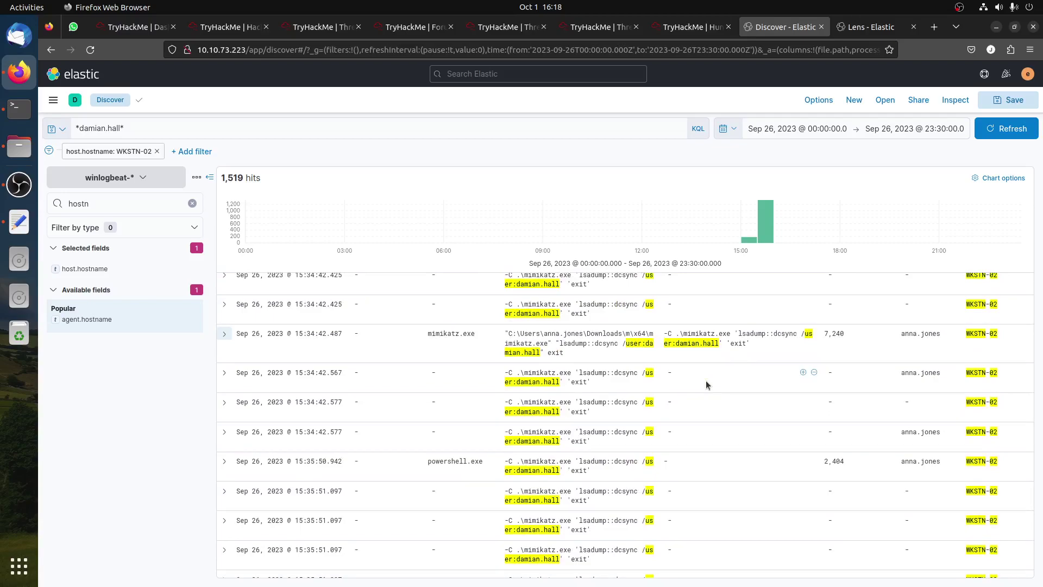
{"action": "scroll", "coordinate": [706, 380], "scroll_direction": "up", "scroll_amount": 5}
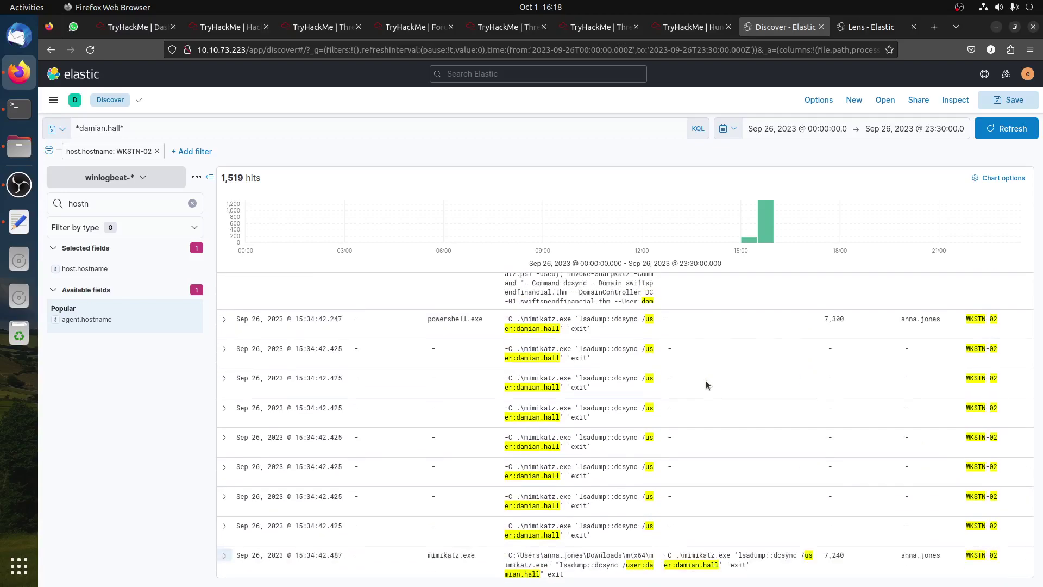
{"action": "scroll", "coordinate": [706, 385], "scroll_direction": "down", "scroll_amount": 1}
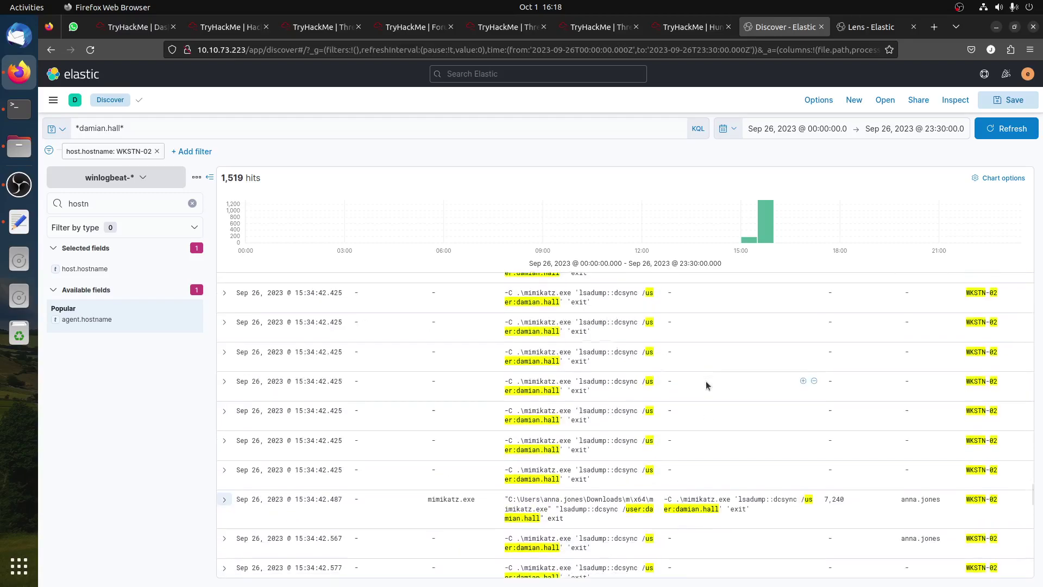
{"action": "scroll", "coordinate": [707, 383], "scroll_direction": "down", "scroll_amount": 3}
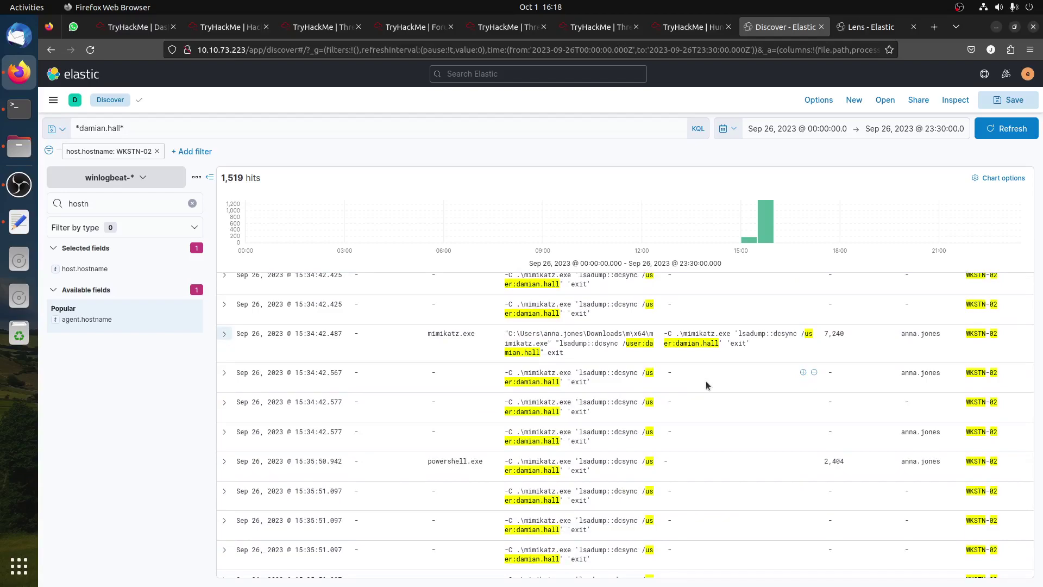
Switch to the TryHackMe room and copy Invoke-SharpKatz, without the .ps1 extension, from the PowerShell script answer.
{"action": "left_click", "coordinate": [690, 27]}
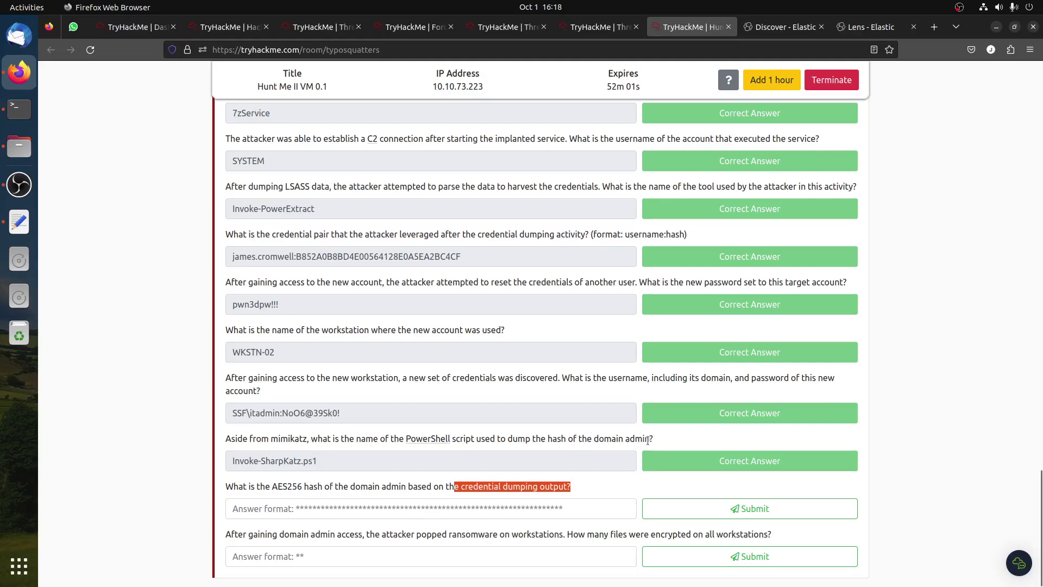
{"action": "left_click", "coordinate": [300, 465]}
{"action": "left_click_drag", "start_coordinate": [301, 464], "coordinate": [233, 462]}
{"action": "right_click", "coordinate": [234, 462]}
{"action": "left_click", "coordinate": [266, 308]}
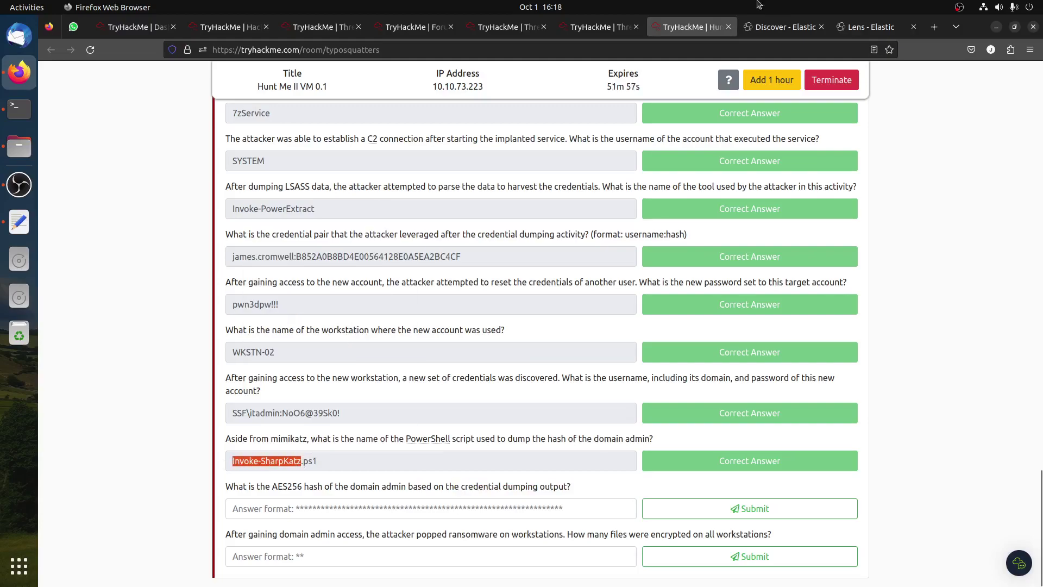
Return to Elastic Discover, search for *Invoke-SharpKatz*, and remove the host.hostname WKSTN-02 filter.
{"action": "left_click", "coordinate": [771, 27]}
{"action": "left_click", "coordinate": [95, 129]}
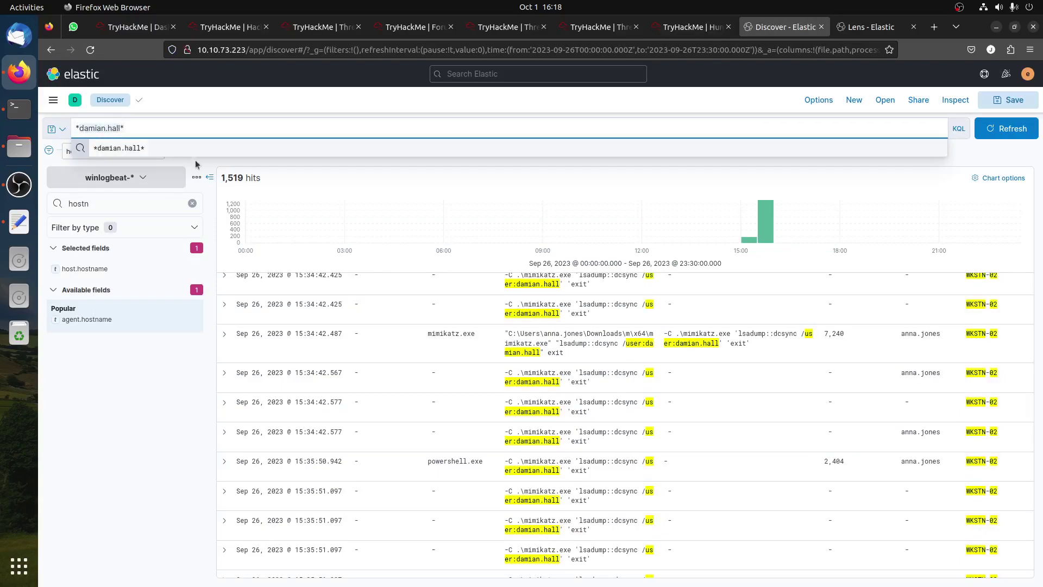
{"action": "key", "text": "ctrl+v"}
{"action": "key", "text": "Return"}
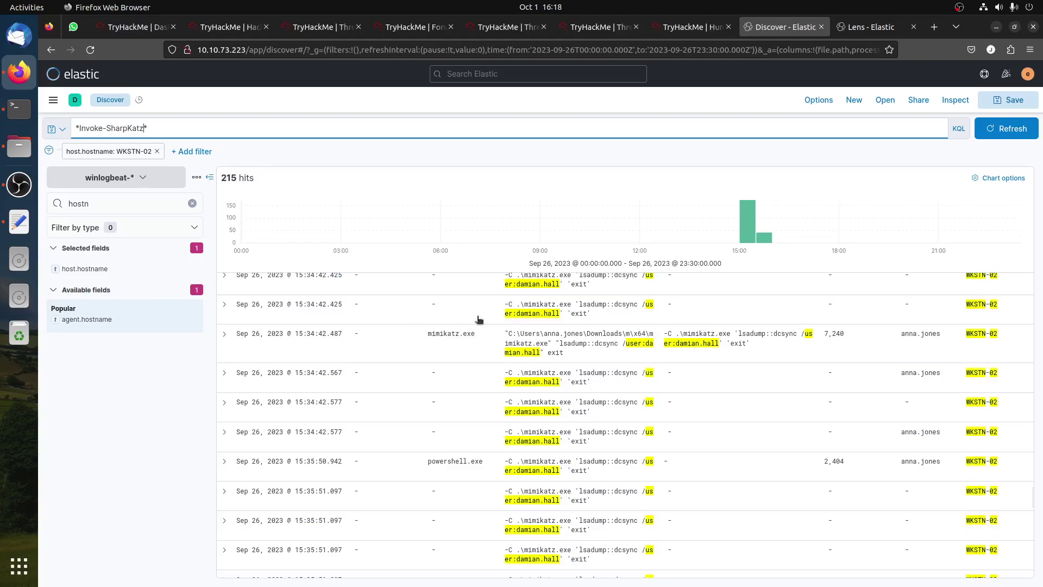
{"action": "left_click", "coordinate": [156, 153]}
Look through the Invoke-SharpKatz results and sort them by time with the newest events first.
{"action": "scroll", "coordinate": [621, 315], "scroll_direction": "down", "scroll_amount": 10}
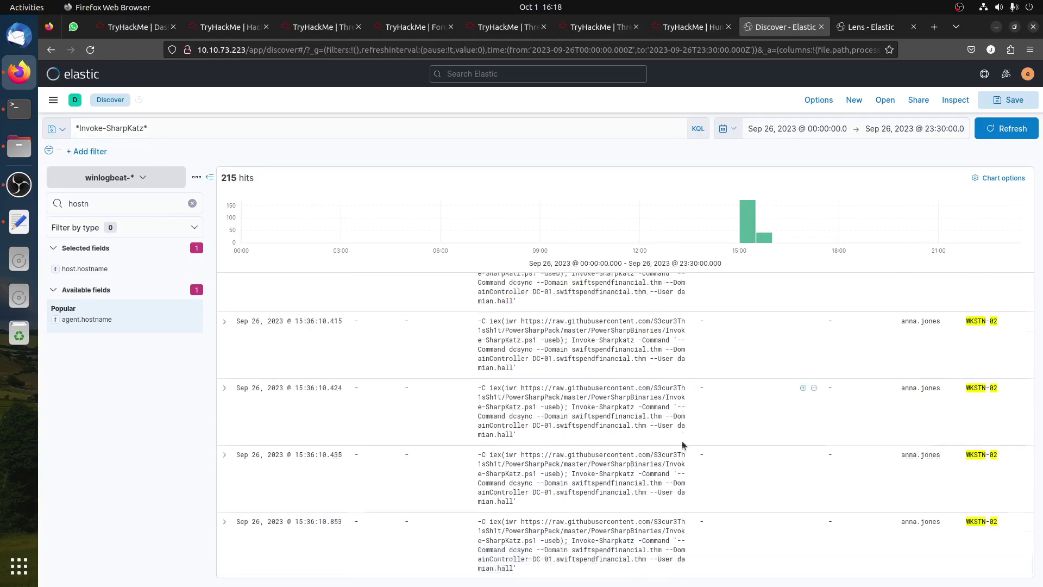
{"action": "scroll", "coordinate": [601, 402], "scroll_direction": "down", "scroll_amount": 10}
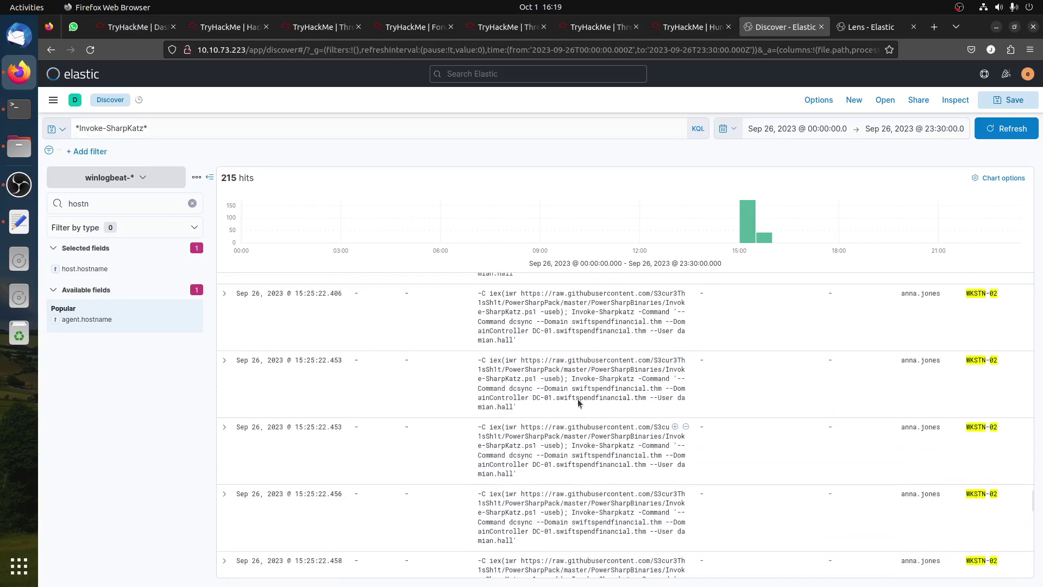
{"action": "scroll", "coordinate": [567, 395], "scroll_direction": "down", "scroll_amount": 10}
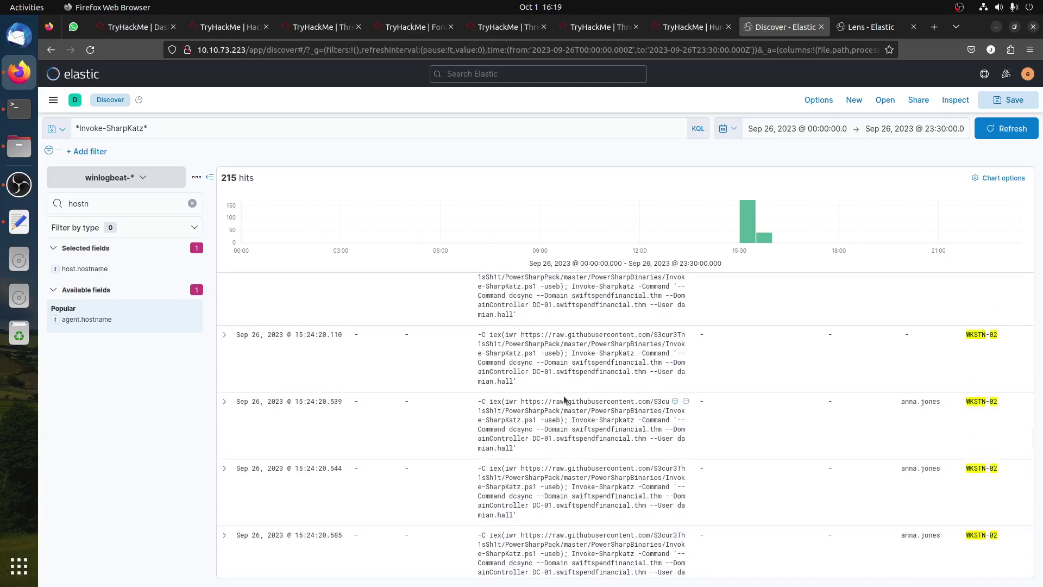
{"action": "scroll", "coordinate": [544, 400], "scroll_direction": "down", "scroll_amount": 10}
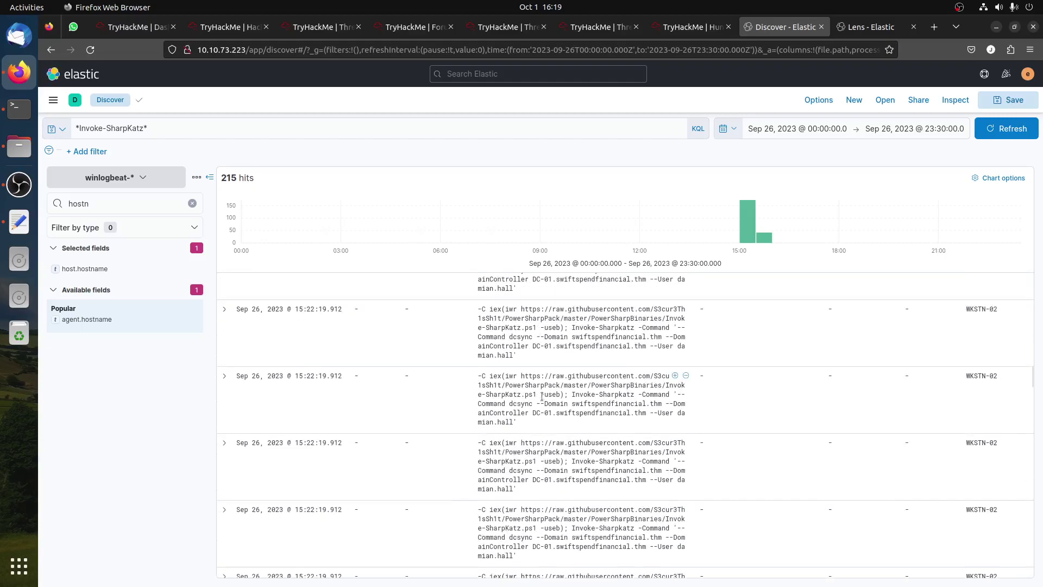
{"action": "left_click_drag", "start_coordinate": [1032, 383], "coordinate": [1026, 279]}
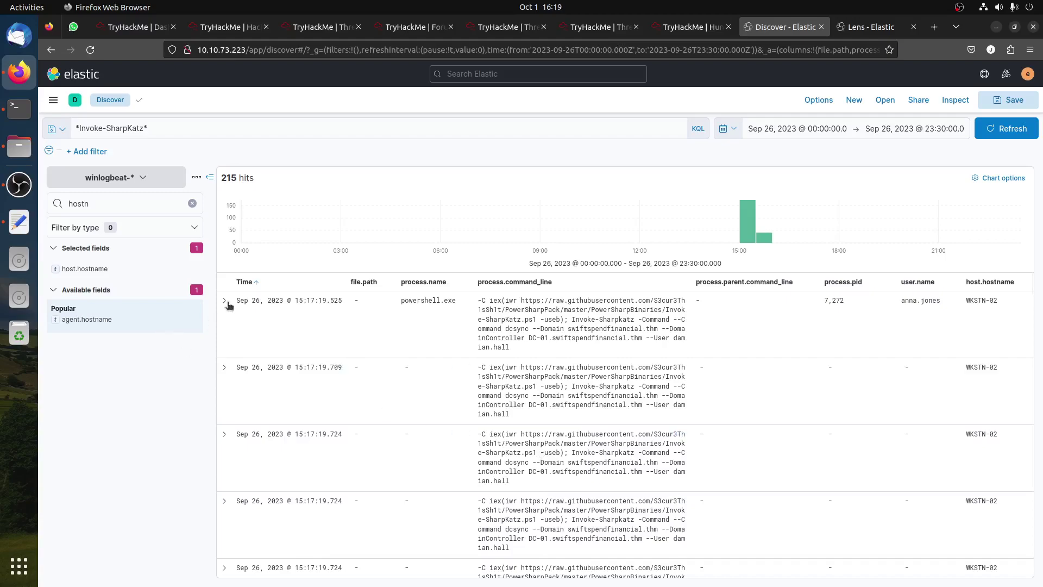
{"action": "left_click", "coordinate": [256, 282]}
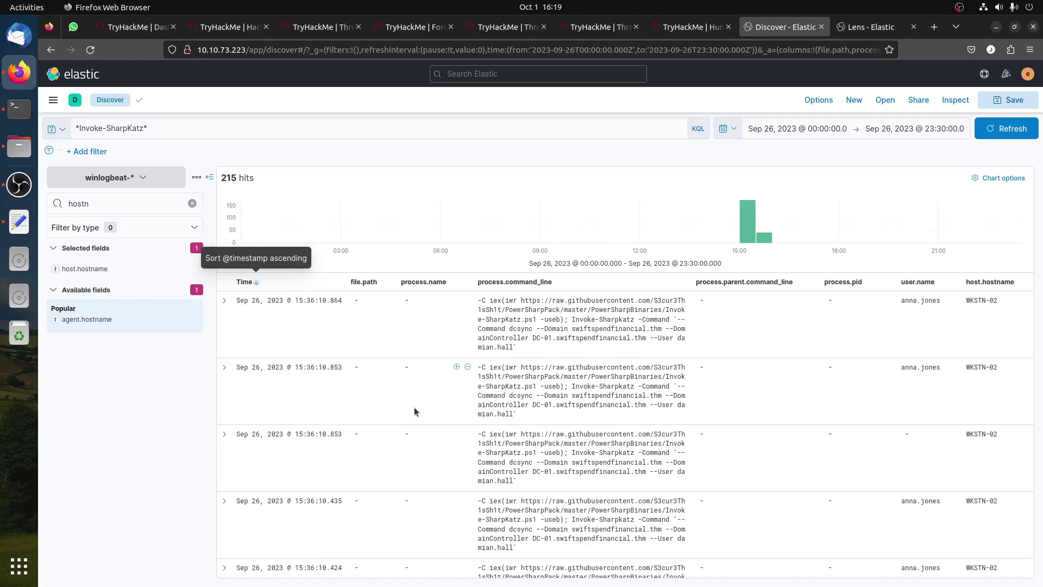
Expand the newest event at 15:36:10.864 and its full powershell.command.invocation_details.value, and examine the dumped credentials and the message field.
{"action": "left_click", "coordinate": [224, 303]}
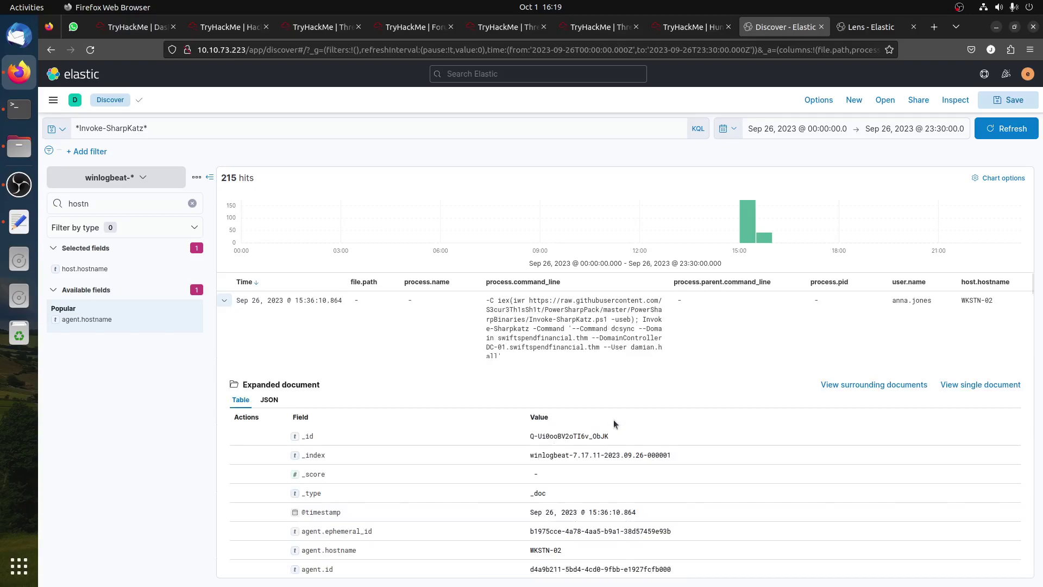
{"action": "scroll", "coordinate": [614, 444], "scroll_direction": "down", "scroll_amount": 10}
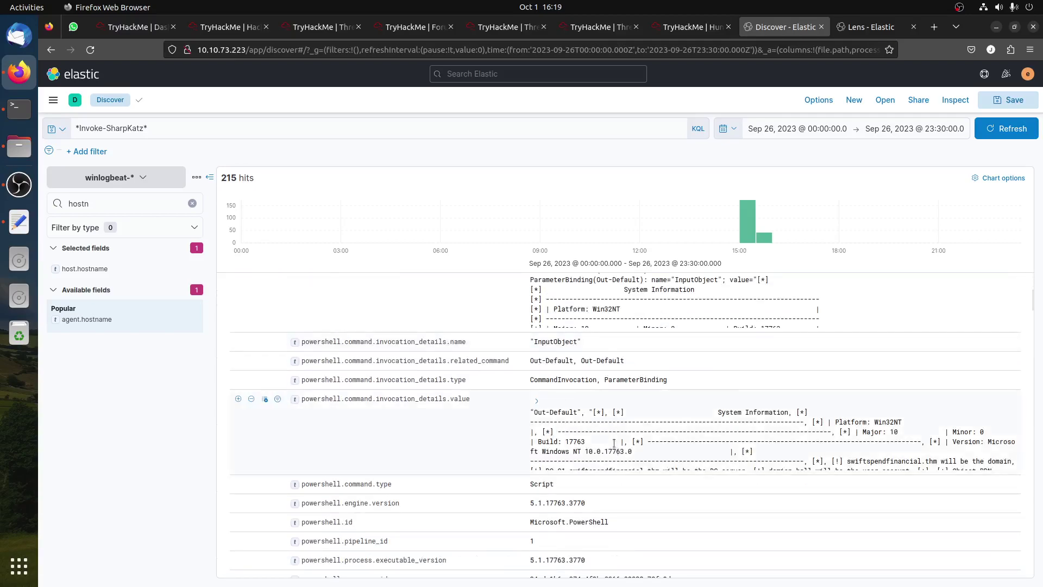
{"action": "left_click", "coordinate": [537, 402]}
{"action": "scroll", "coordinate": [563, 447], "scroll_direction": "down", "scroll_amount": 2}
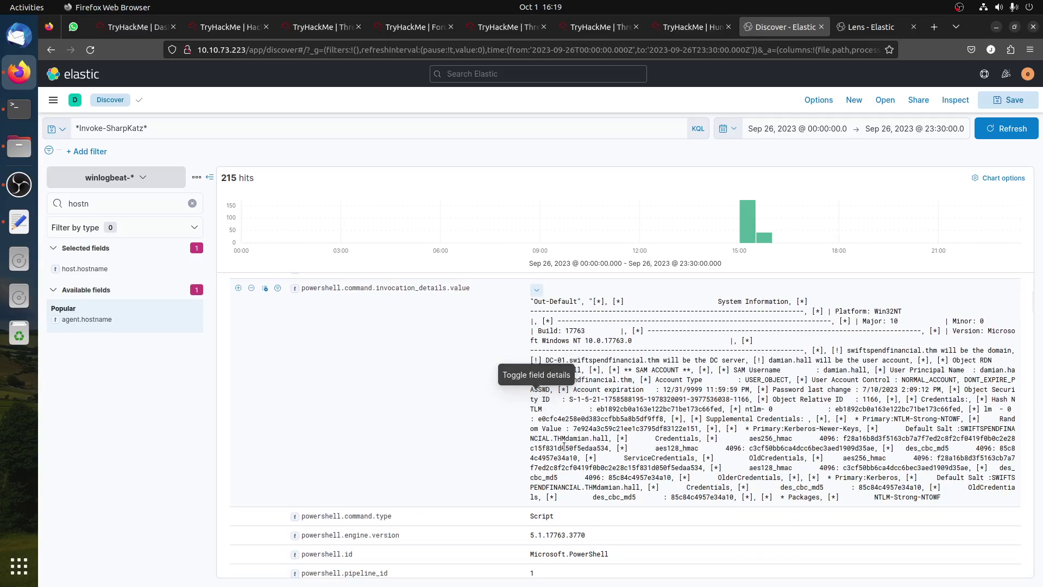
{"action": "scroll", "coordinate": [563, 447], "scroll_direction": "up", "scroll_amount": 2}
{"action": "scroll", "coordinate": [565, 450], "scroll_direction": "up", "scroll_amount": 3}
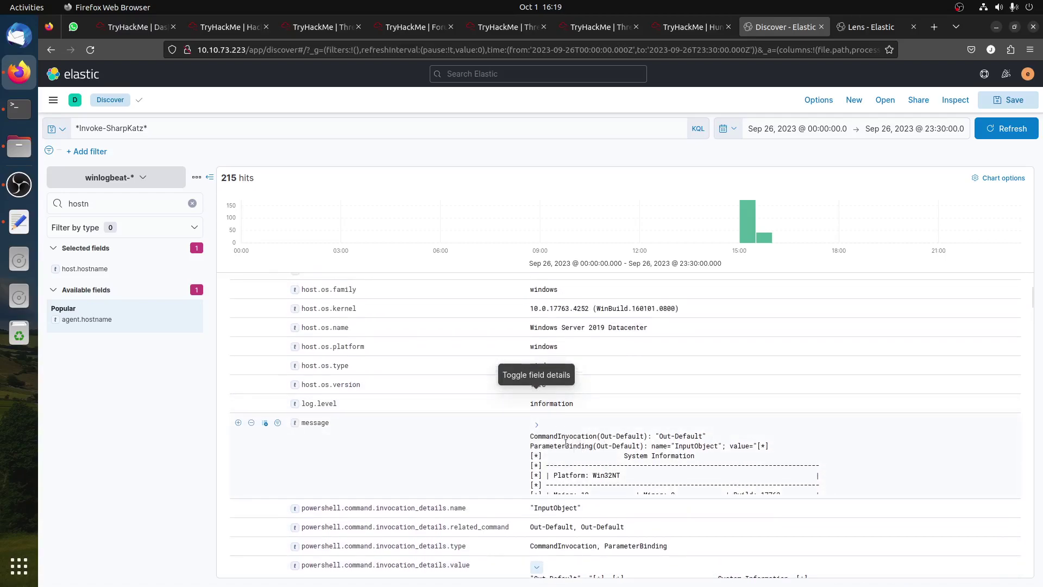
{"action": "scroll", "coordinate": [651, 475], "scroll_direction": "down", "scroll_amount": 1}
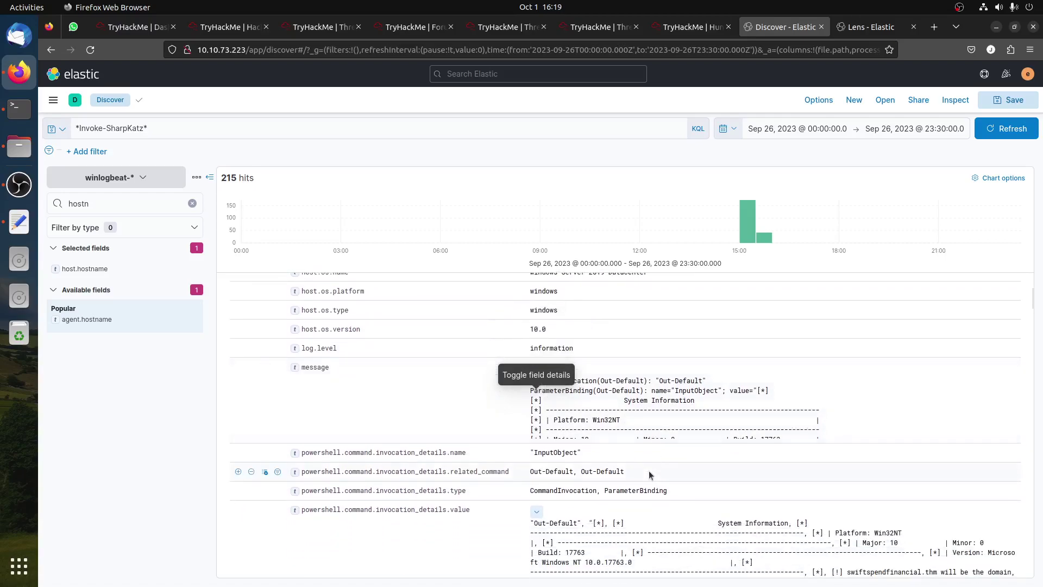
{"action": "scroll", "coordinate": [647, 464], "scroll_direction": "down", "scroll_amount": 1}
{"action": "scroll", "coordinate": [647, 464], "scroll_direction": "up", "scroll_amount": 1}
{"action": "scroll", "coordinate": [647, 464], "scroll_direction": "down", "scroll_amount": 2}
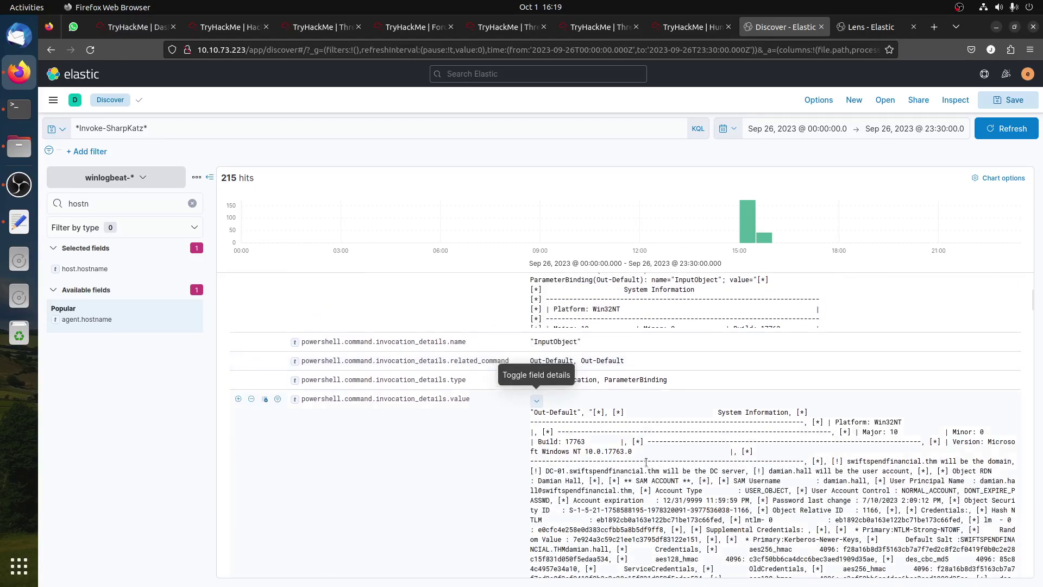
{"action": "scroll", "coordinate": [646, 462], "scroll_direction": "up", "scroll_amount": 2}
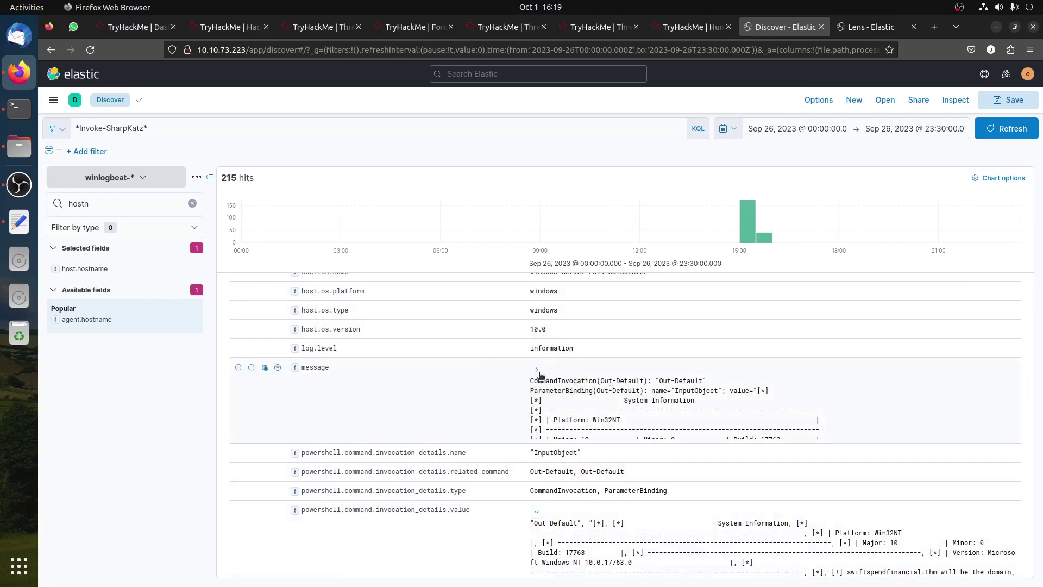
Expand the event's full message field and examine the dumped SAM account details, supplemental credentials and execution context.
{"action": "left_click", "coordinate": [536, 369]}
{"action": "scroll", "coordinate": [654, 413], "scroll_direction": "down", "scroll_amount": 1}
{"action": "scroll", "coordinate": [653, 413], "scroll_direction": "up", "scroll_amount": 3}
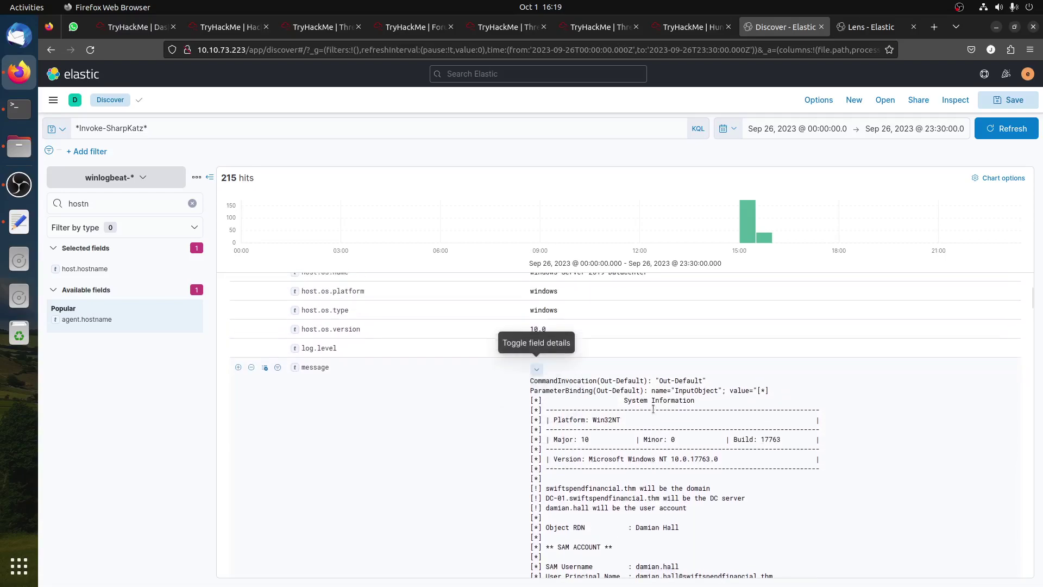
{"action": "scroll", "coordinate": [654, 413], "scroll_direction": "down", "scroll_amount": 2}
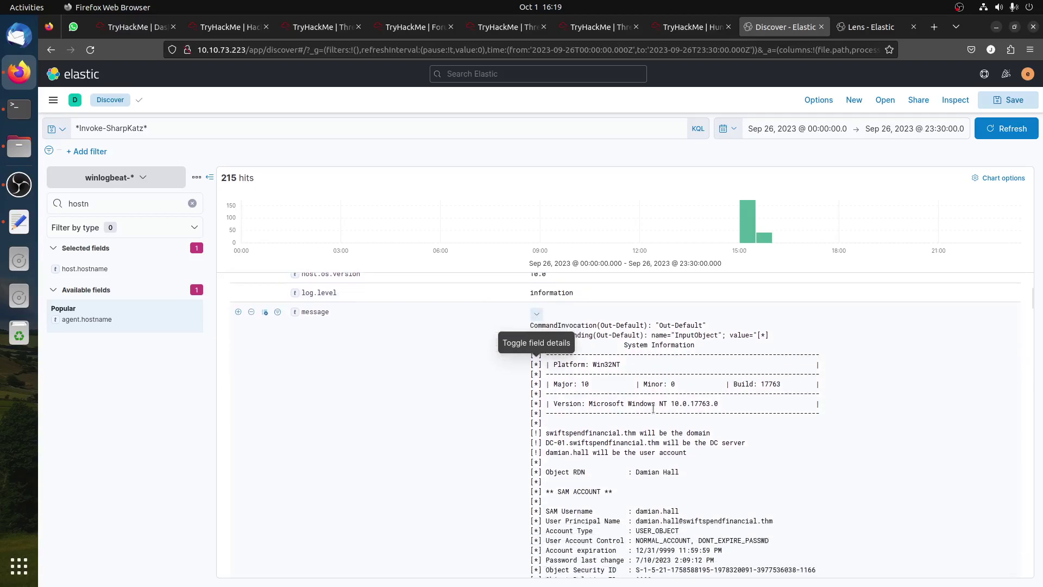
{"action": "scroll", "coordinate": [653, 409], "scroll_direction": "down", "scroll_amount": 12}
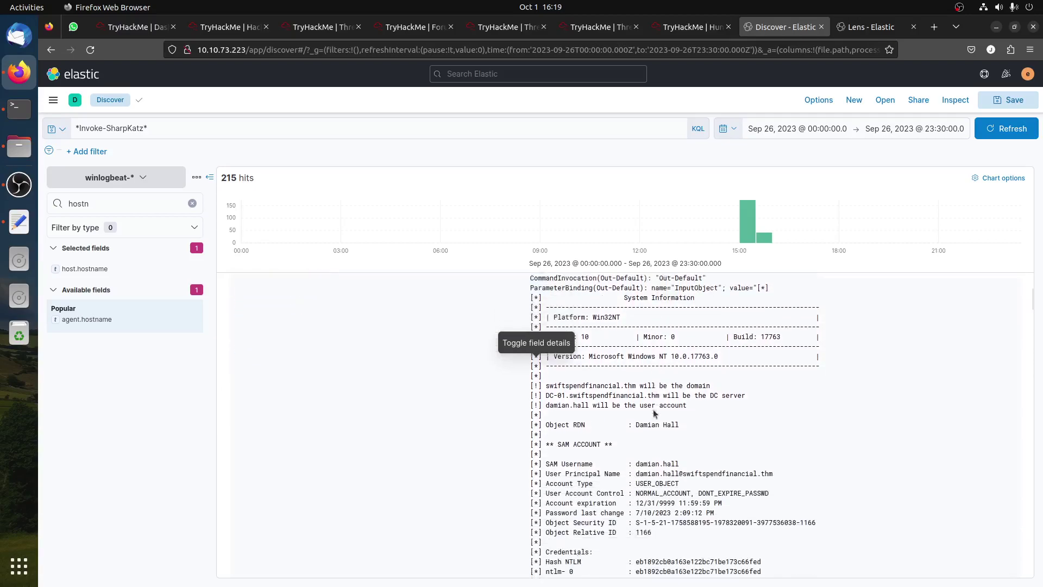
{"action": "scroll", "coordinate": [654, 409], "scroll_direction": "up", "scroll_amount": 3}
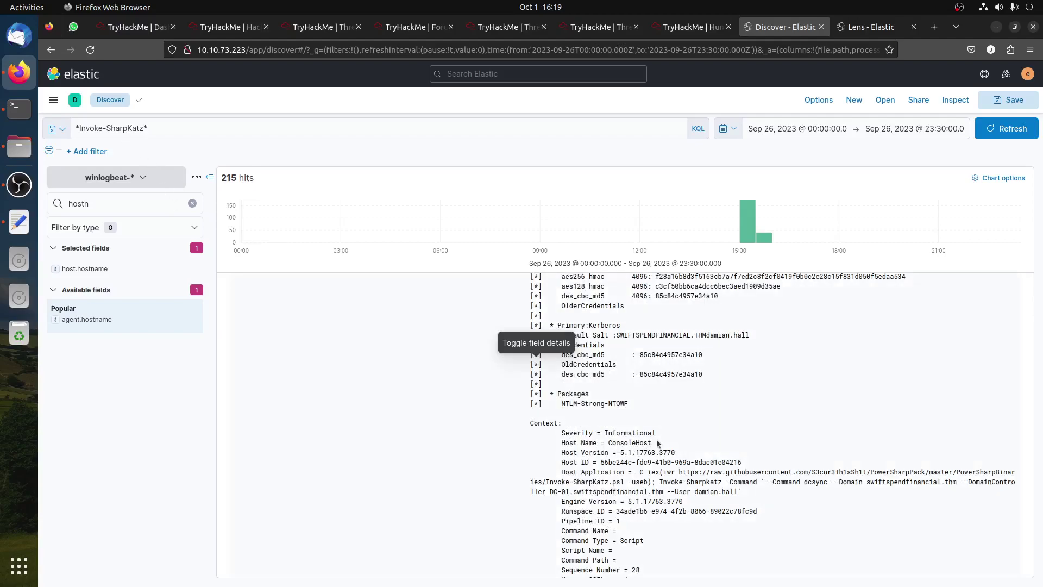
{"action": "scroll", "coordinate": [657, 443], "scroll_direction": "up", "scroll_amount": 2}
{"action": "scroll", "coordinate": [676, 450], "scroll_direction": "up", "scroll_amount": 2}
{"action": "scroll", "coordinate": [677, 449], "scroll_direction": "up", "scroll_amount": 1}
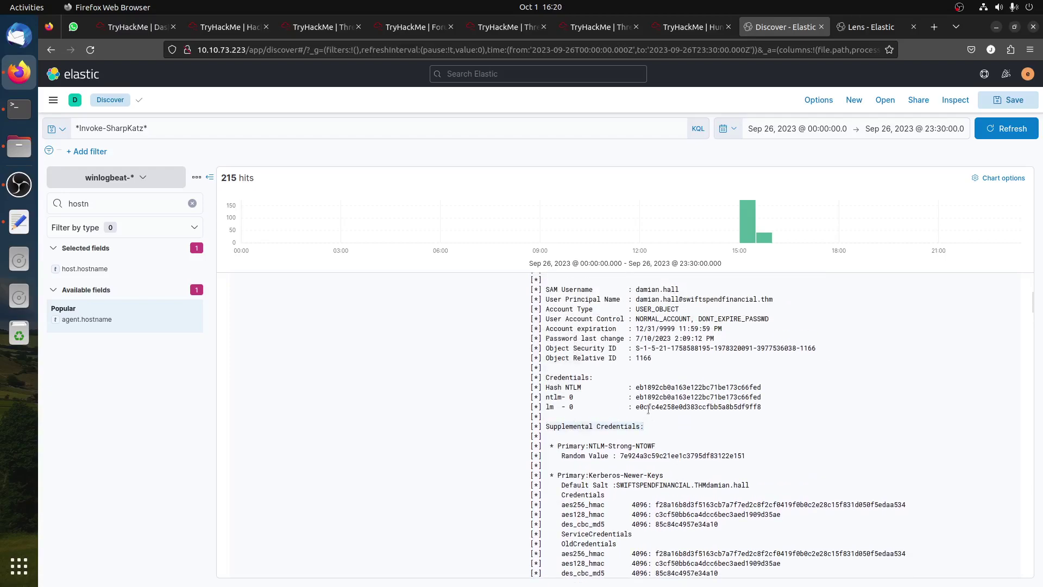
{"action": "scroll", "coordinate": [721, 330], "scroll_direction": "up", "scroll_amount": 1}
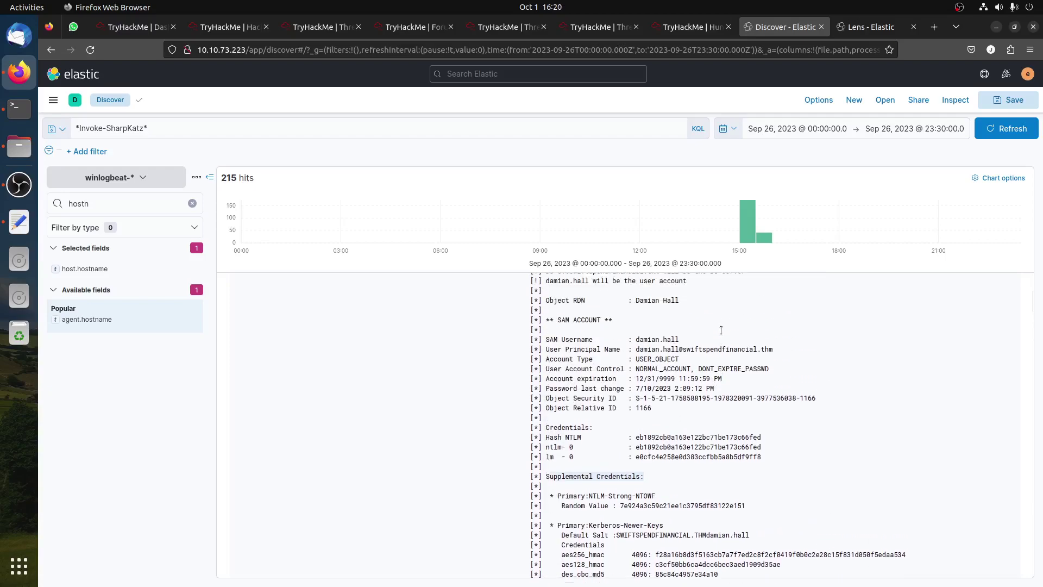
Check which SAM username the dump belongs to in both the message field and powershell.command.invocation_details.value.
{"action": "left_click_drag", "start_coordinate": [680, 347], "coordinate": [637, 341]}
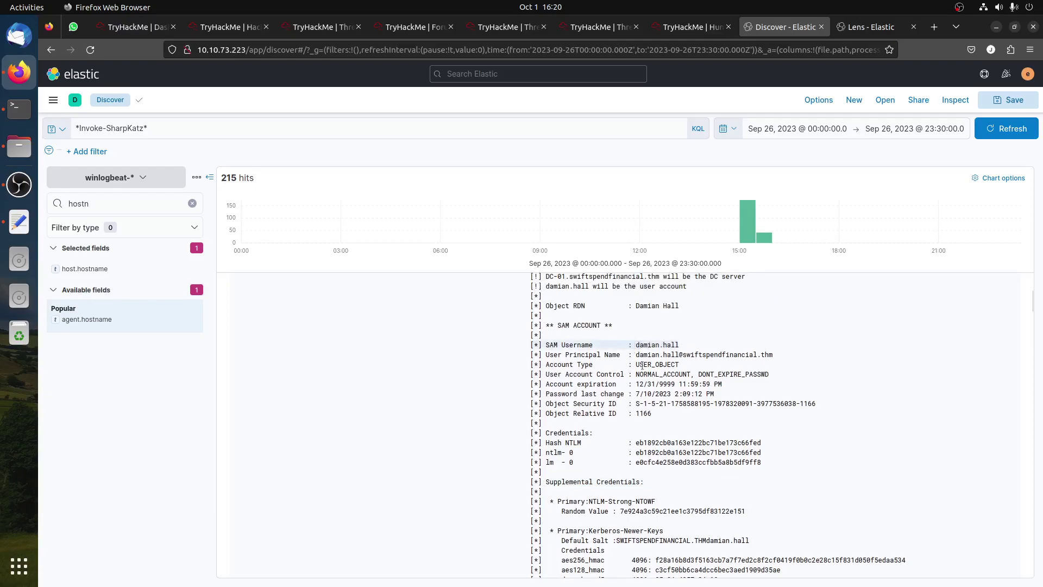
{"action": "scroll", "coordinate": [658, 384], "scroll_direction": "up", "scroll_amount": 2}
{"action": "scroll", "coordinate": [658, 384], "scroll_direction": "up", "scroll_amount": 2}
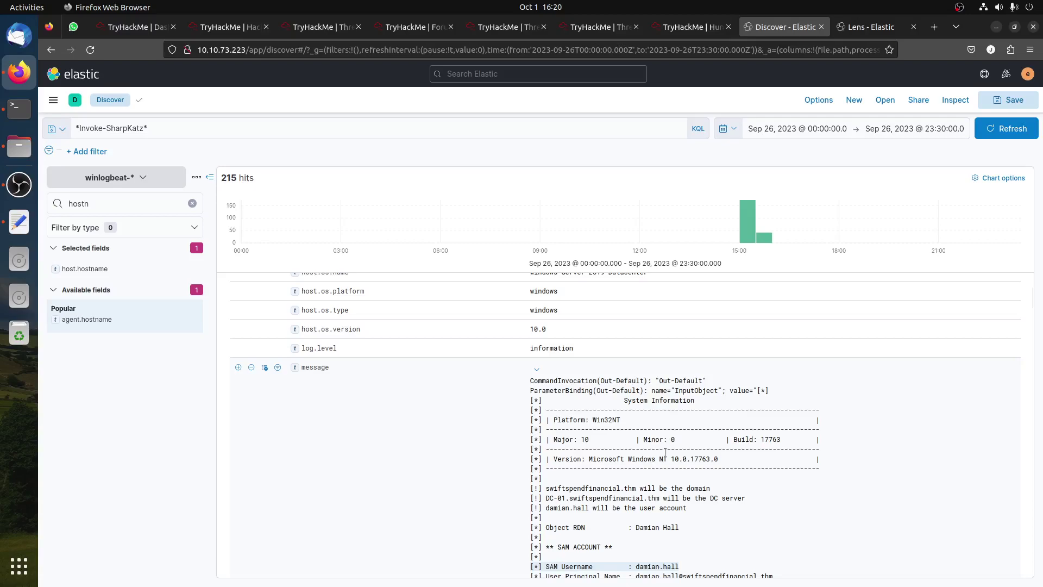
{"action": "scroll", "coordinate": [665, 453], "scroll_direction": "down", "scroll_amount": 5}
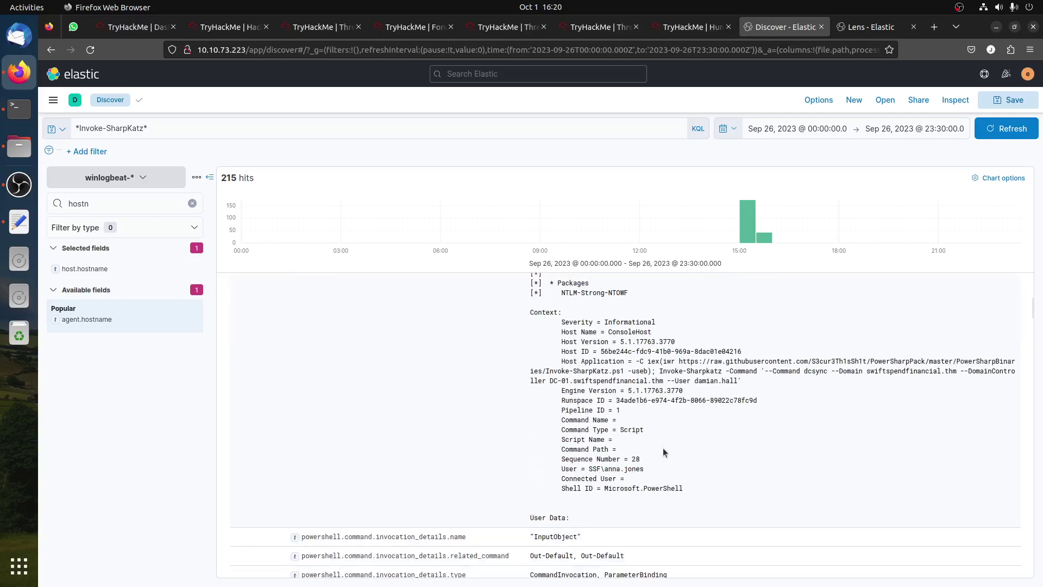
{"action": "scroll", "coordinate": [663, 448], "scroll_direction": "down", "scroll_amount": 4}
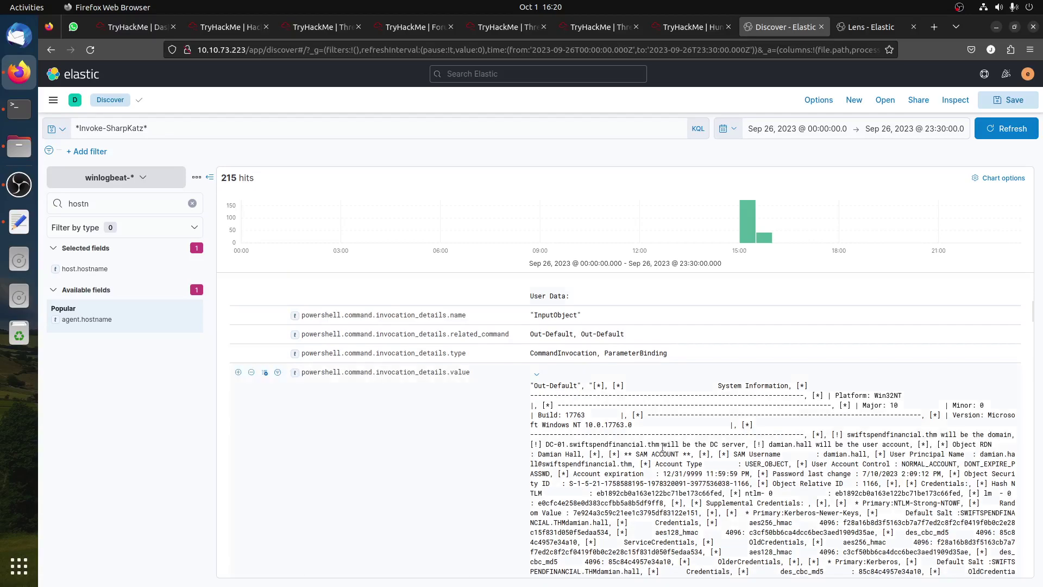
{"action": "scroll", "coordinate": [663, 448], "scroll_direction": "up", "scroll_amount": 5}
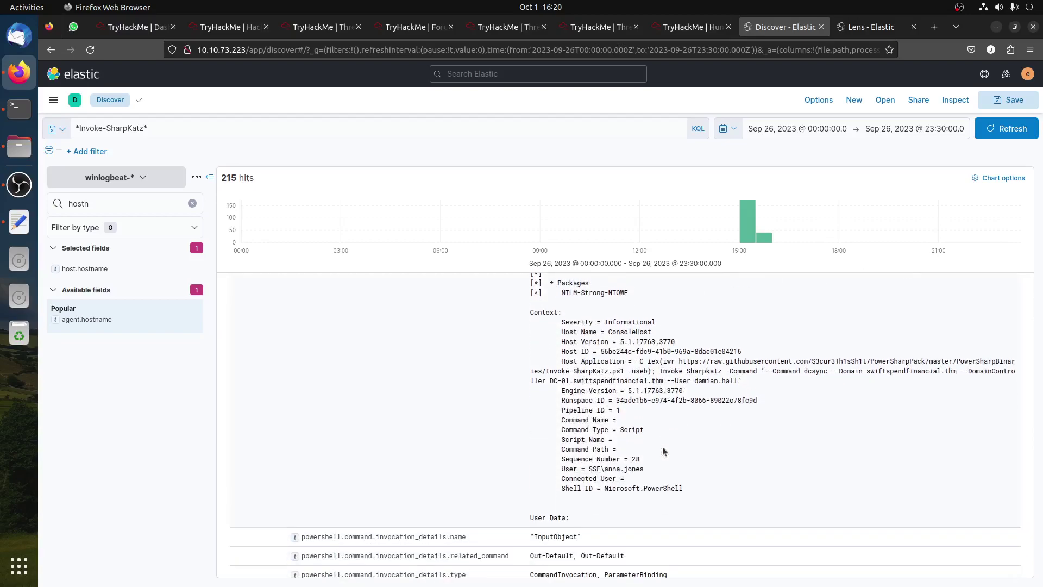
{"action": "scroll", "coordinate": [662, 452], "scroll_direction": "down", "scroll_amount": 3}
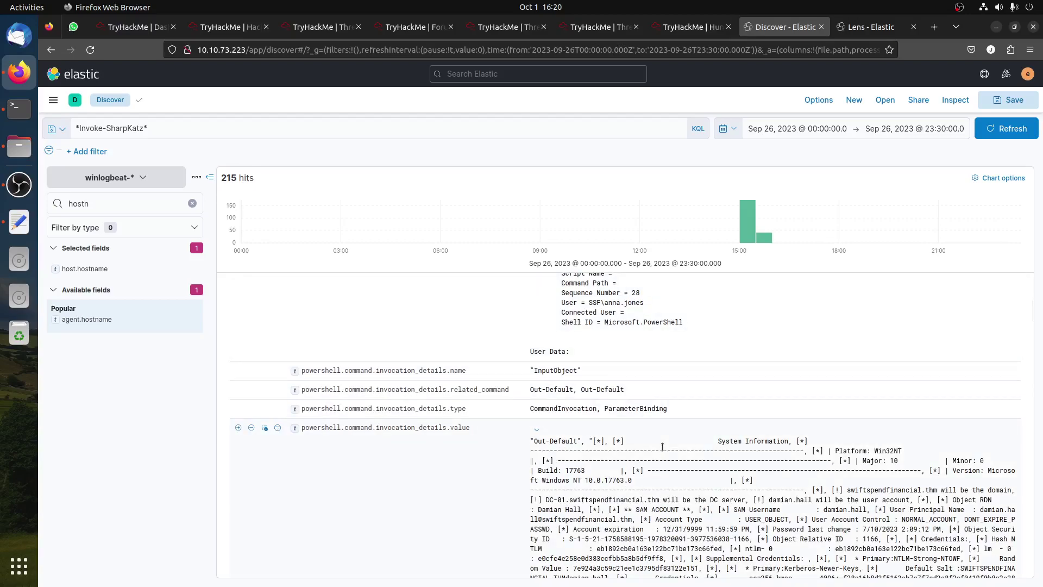
{"action": "scroll", "coordinate": [662, 446], "scroll_direction": "down", "scroll_amount": 2}
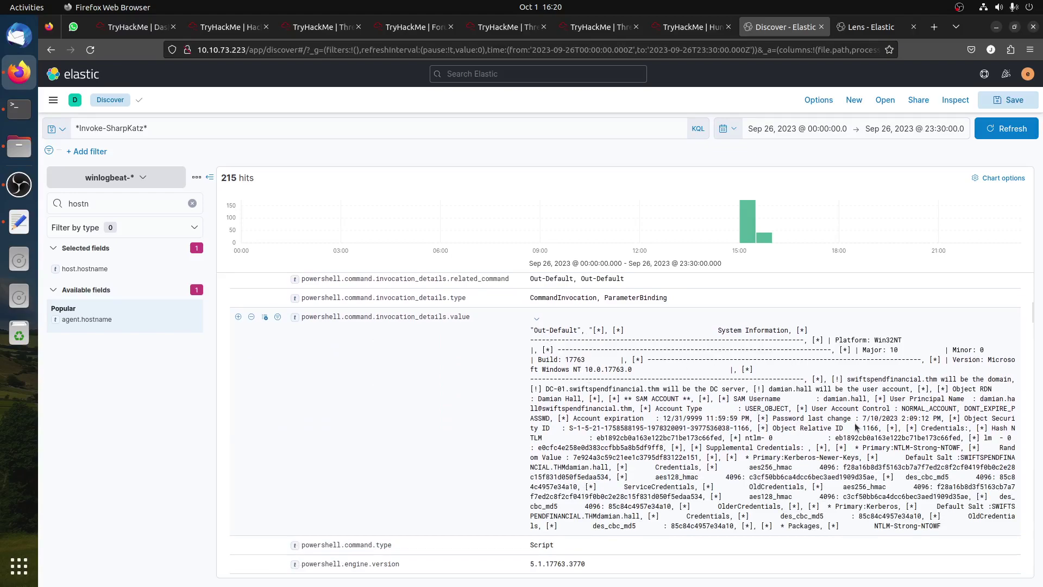
{"action": "left_click_drag", "start_coordinate": [824, 397], "coordinate": [870, 399]}
Copy the domain admin's aes256_hmac hash from the event and submit it as TryHackMe's AES256 hash answer.
{"action": "left_click", "coordinate": [686, 27]}
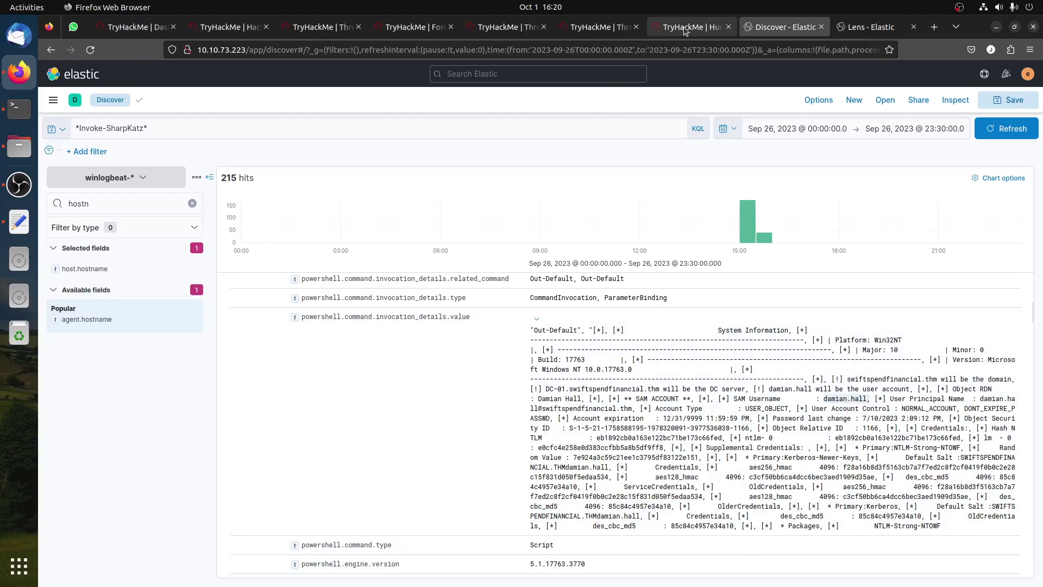
{"action": "left_click_drag", "start_coordinate": [298, 485], "coordinate": [266, 483]}
{"action": "left_click", "coordinate": [783, 27]}
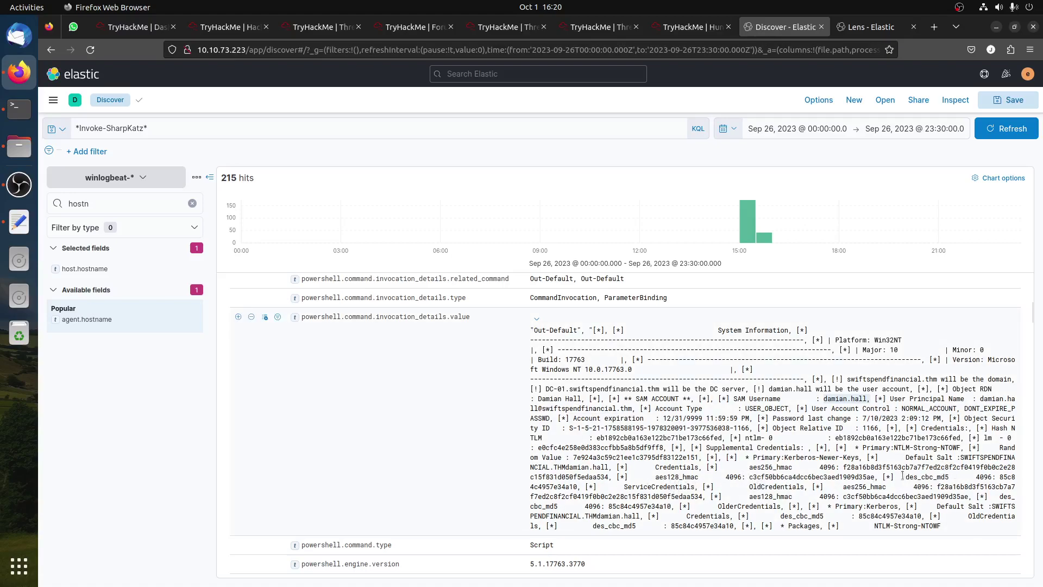
{"action": "left_click_drag", "start_coordinate": [749, 467], "coordinate": [610, 476]}
{"action": "key", "text": "ctrl+c"}
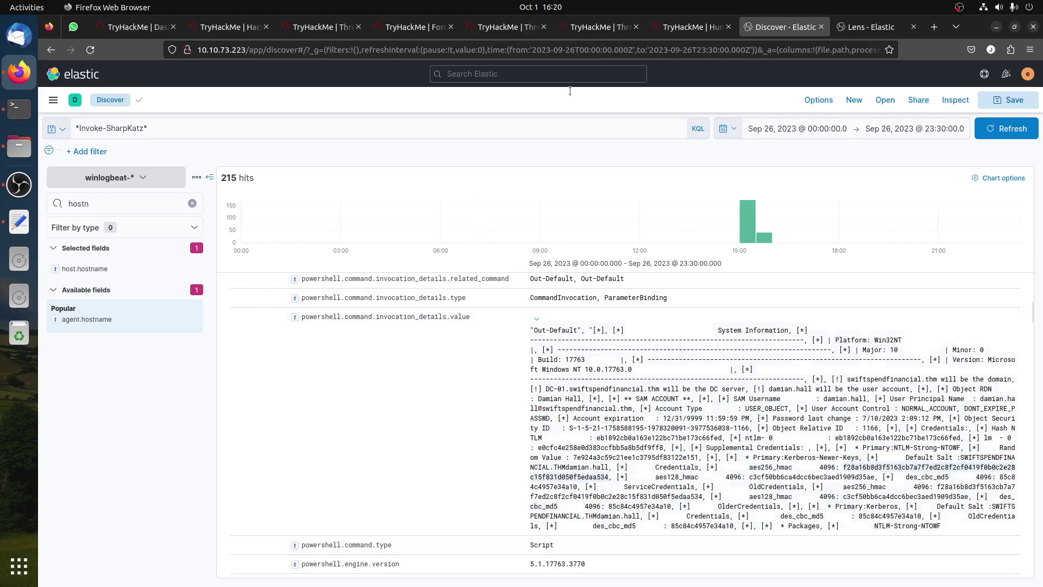
{"action": "left_click", "coordinate": [691, 27]}
{"action": "left_click", "coordinate": [329, 502]}
{"action": "key", "text": "ctrl+v"}
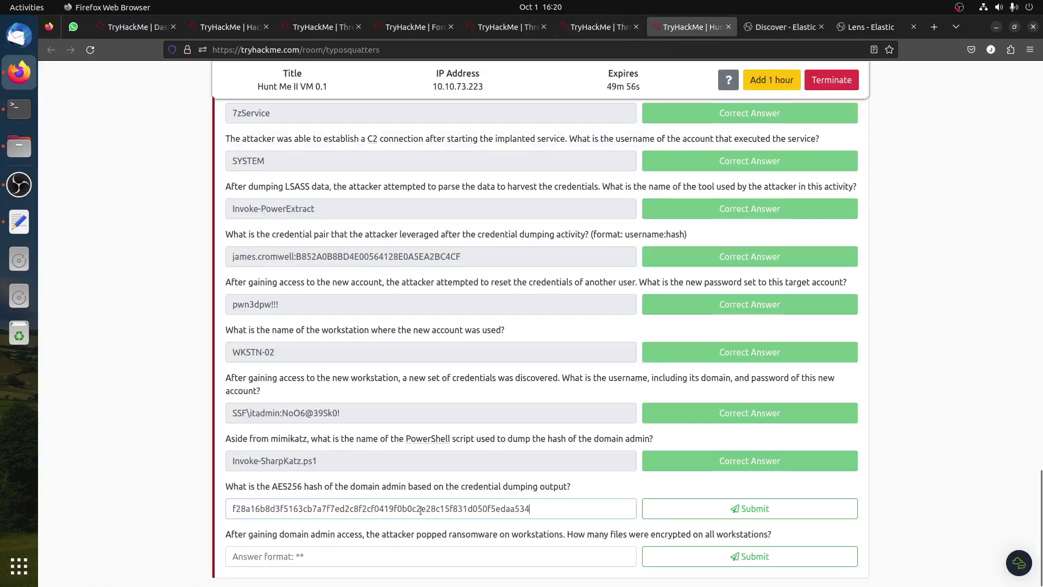
{"action": "left_click", "coordinate": [746, 511]}
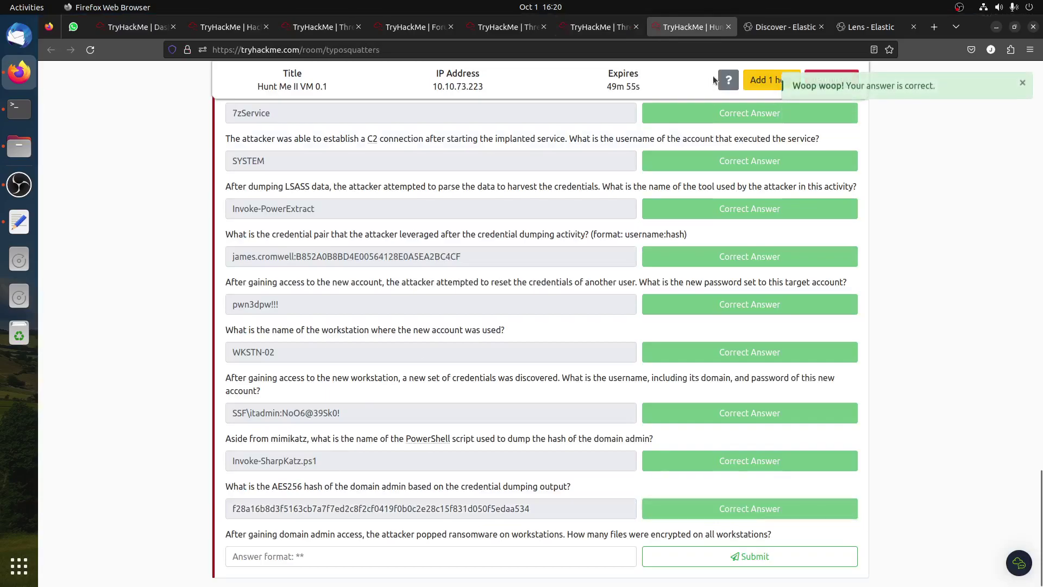
Return to Elastic Discover and go back to the earlier search for the domain admin's username, filtered to host.hostname WKSTN-02.
{"action": "left_click", "coordinate": [785, 27]}
{"action": "scroll", "coordinate": [657, 439], "scroll_direction": "up", "scroll_amount": 10}
{"action": "scroll", "coordinate": [571, 445], "scroll_direction": "up", "scroll_amount": 2}
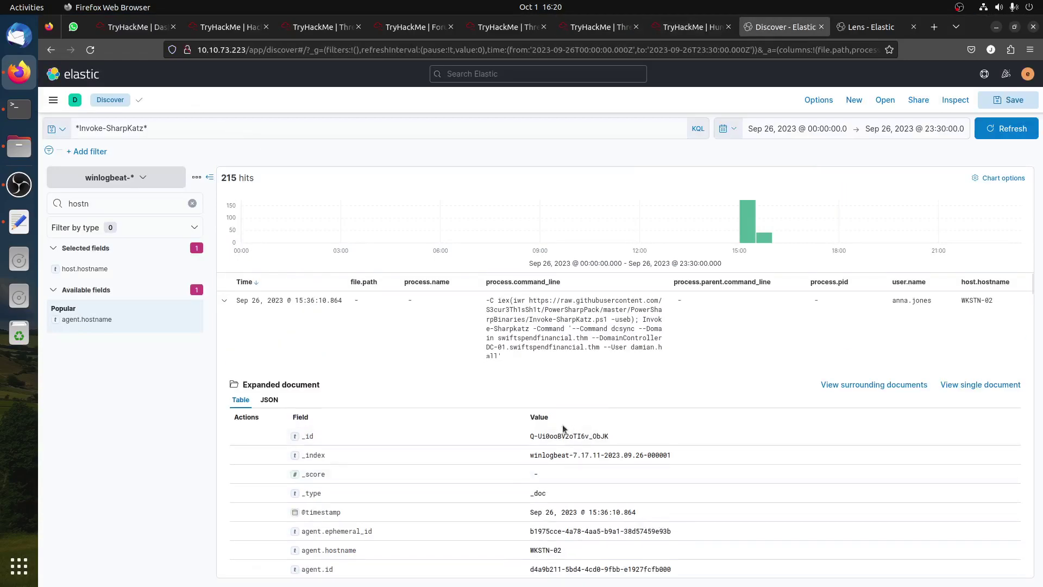
{"action": "left_click", "coordinate": [671, 28]}
{"action": "left_click", "coordinate": [748, 34]}
{"action": "left_click", "coordinate": [51, 50]}
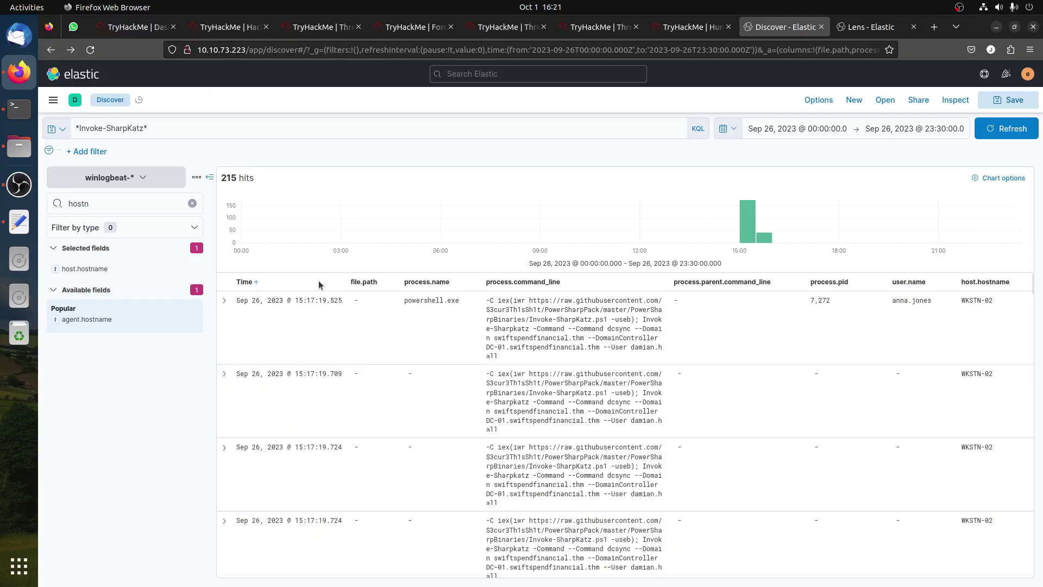
{"action": "left_click", "coordinate": [50, 52]}
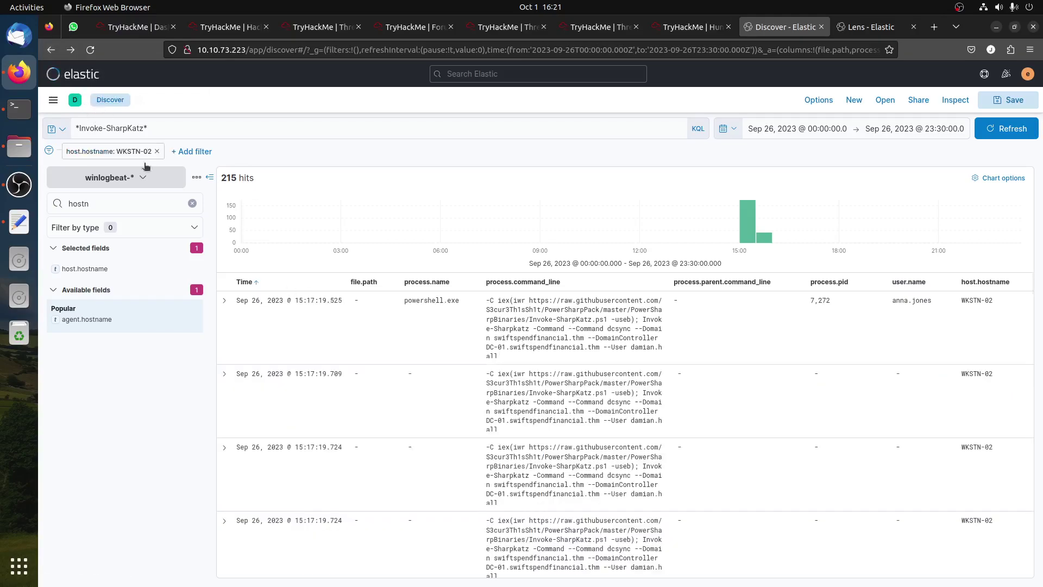
{"action": "left_click", "coordinate": [50, 52]}
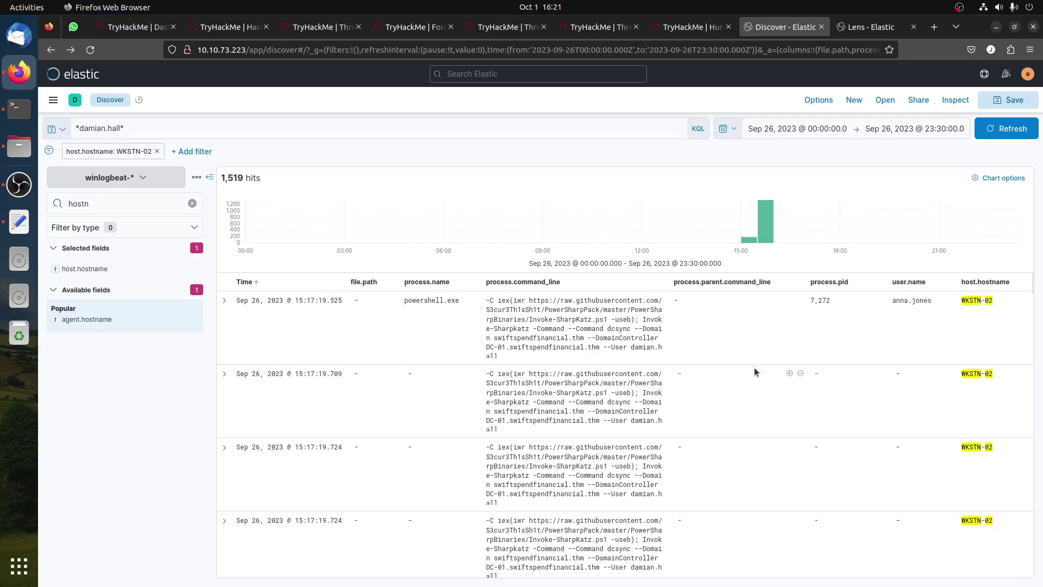
Look through the domain admin search results and remove the host.hostname WKSTN-02 filter.
{"action": "scroll", "coordinate": [755, 366], "scroll_direction": "down", "scroll_amount": 2}
{"action": "scroll", "coordinate": [661, 346], "scroll_direction": "up", "scroll_amount": 2}
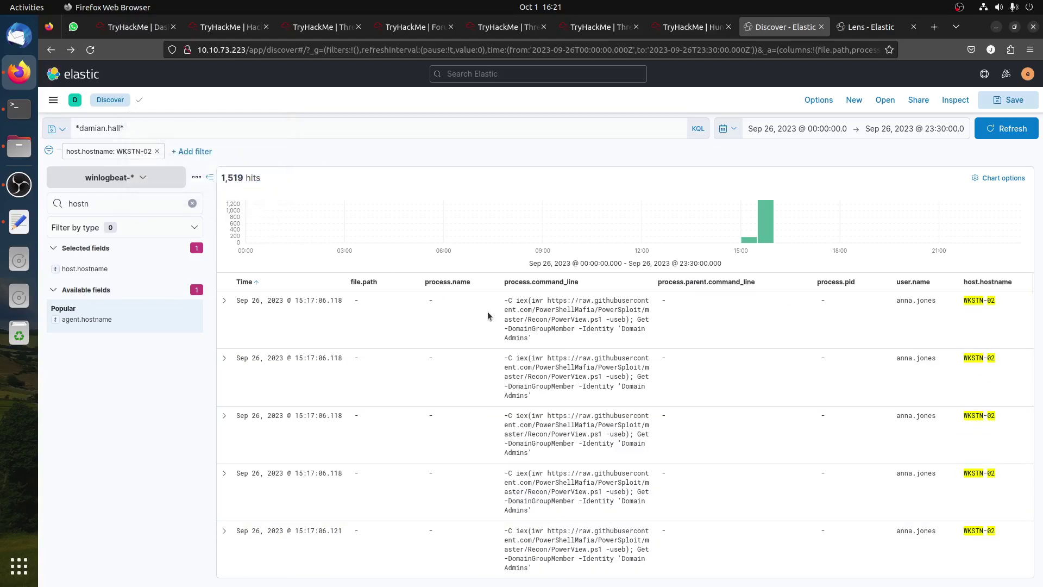
{"action": "scroll", "coordinate": [634, 386], "scroll_direction": "down", "scroll_amount": 5}
{"action": "scroll", "coordinate": [630, 380], "scroll_direction": "up", "scroll_amount": 5}
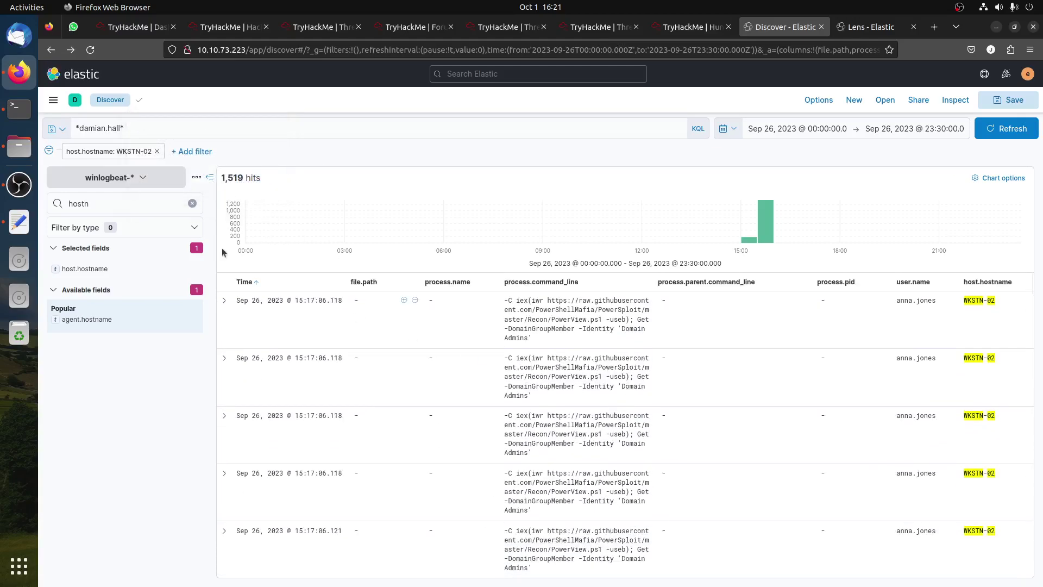
{"action": "left_click", "coordinate": [157, 151]}
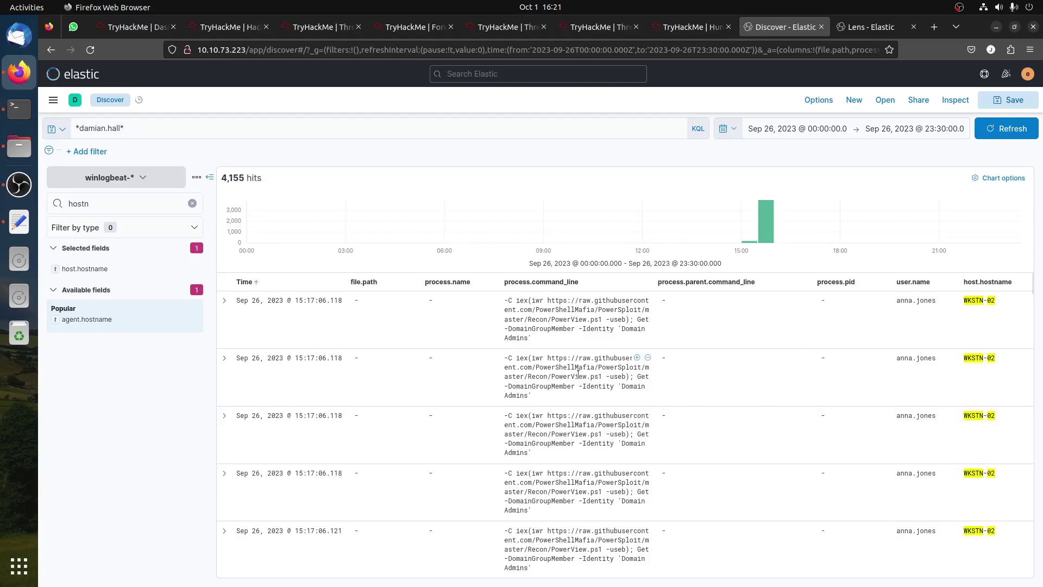
Find the Invoke-SharpKatz event at 15:36:10.864 in the unfiltered results and expand its details.
{"action": "scroll", "coordinate": [664, 425], "scroll_direction": "down", "scroll_amount": 10}
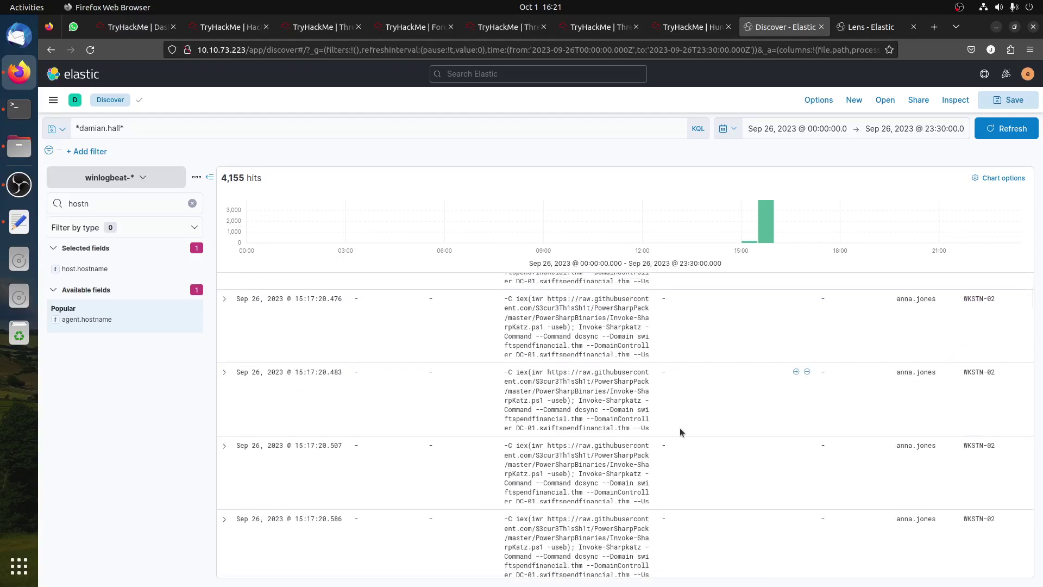
{"action": "left_click_drag", "start_coordinate": [1031, 301], "coordinate": [1005, 490]}
{"action": "scroll", "coordinate": [664, 454], "scroll_direction": "up", "scroll_amount": 10}
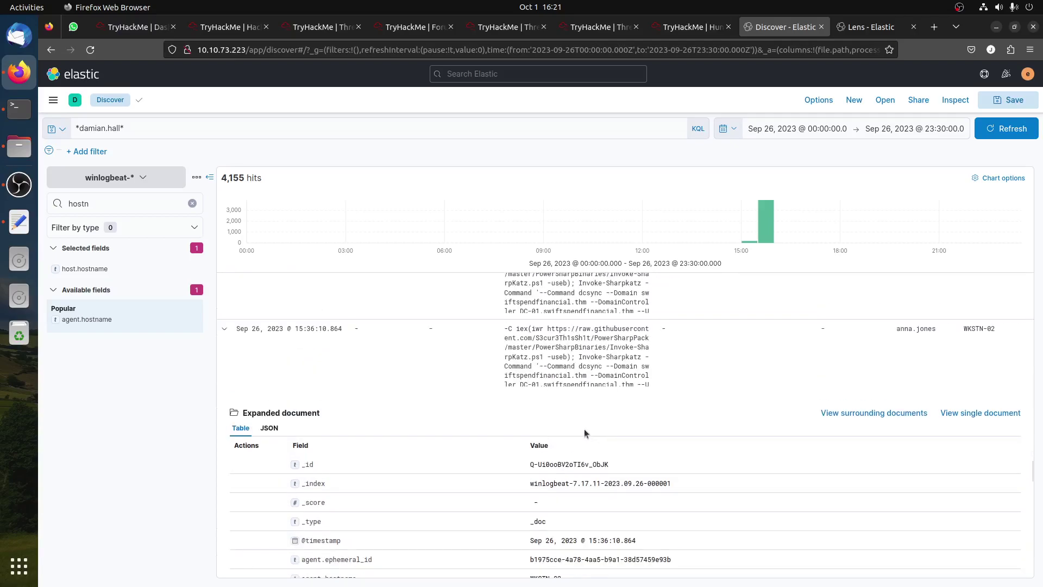
{"action": "left_click", "coordinate": [224, 328]}
{"action": "scroll", "coordinate": [471, 406], "scroll_direction": "up", "scroll_amount": 2}
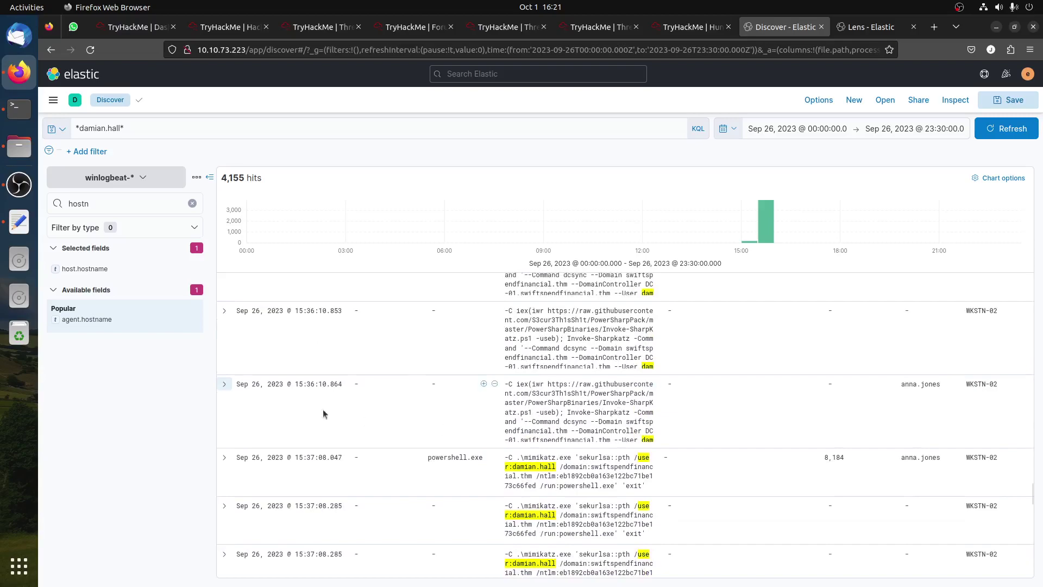
{"action": "left_click", "coordinate": [223, 384]}
Expand the event's full message and powershell.command.invocation_details.value fields and examine the dumped credentials in both.
{"action": "scroll", "coordinate": [759, 468], "scroll_direction": "down", "scroll_amount": 5}
{"action": "scroll", "coordinate": [760, 468], "scroll_direction": "down", "scroll_amount": 10}
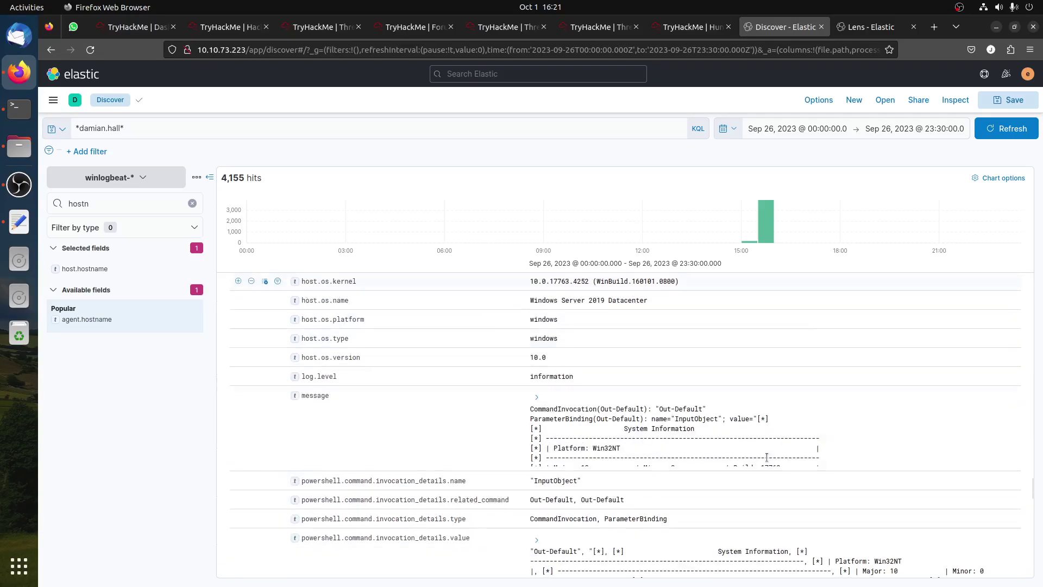
{"action": "scroll", "coordinate": [766, 446], "scroll_direction": "down", "scroll_amount": 10}
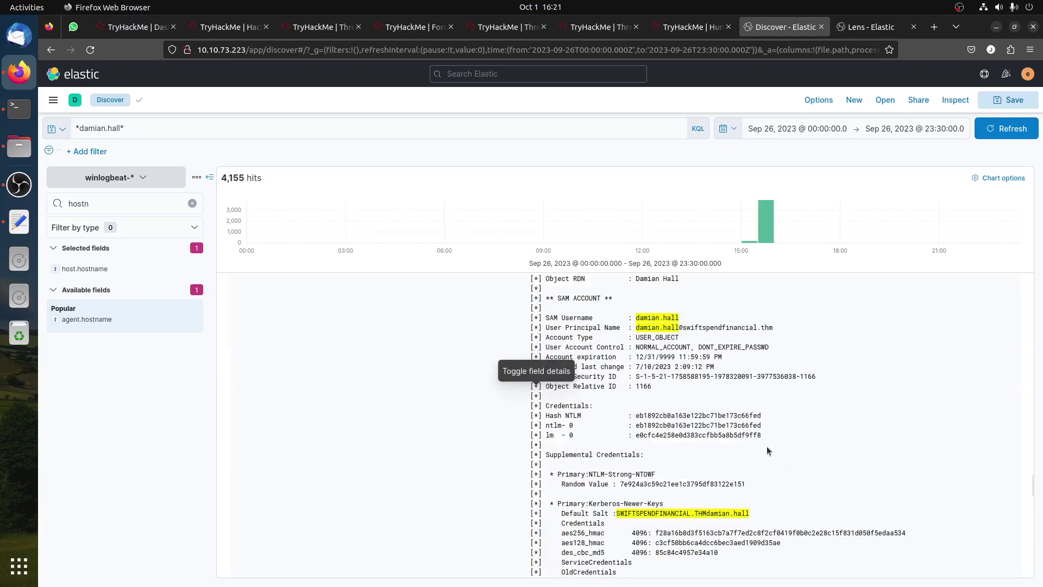
{"action": "scroll", "coordinate": [768, 447], "scroll_direction": "down", "scroll_amount": 10}
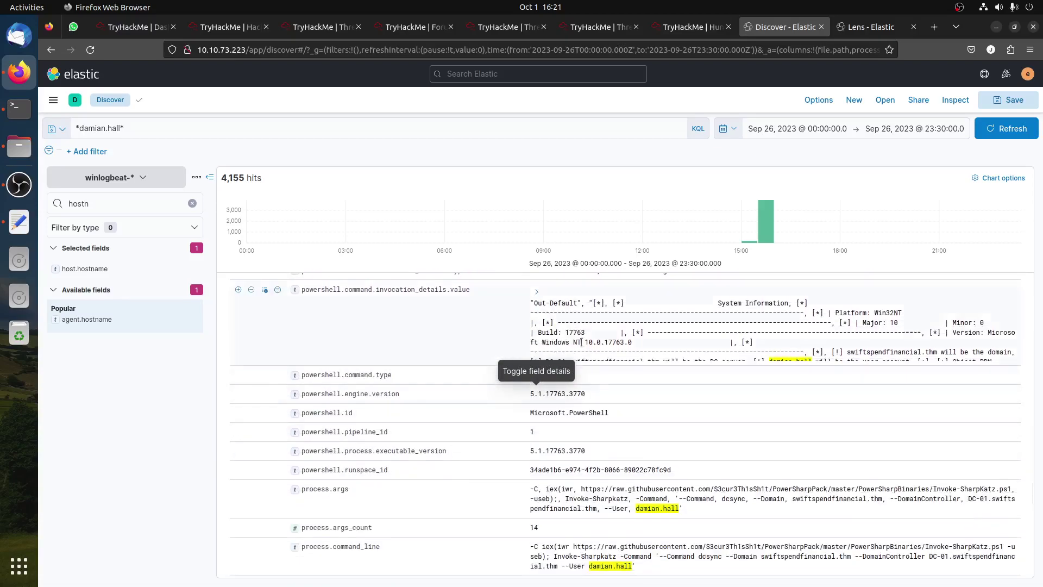
{"action": "left_click", "coordinate": [536, 291]}
{"action": "left_click_drag", "start_coordinate": [708, 354], "coordinate": [709, 491]}
{"action": "left_click", "coordinate": [708, 492]}
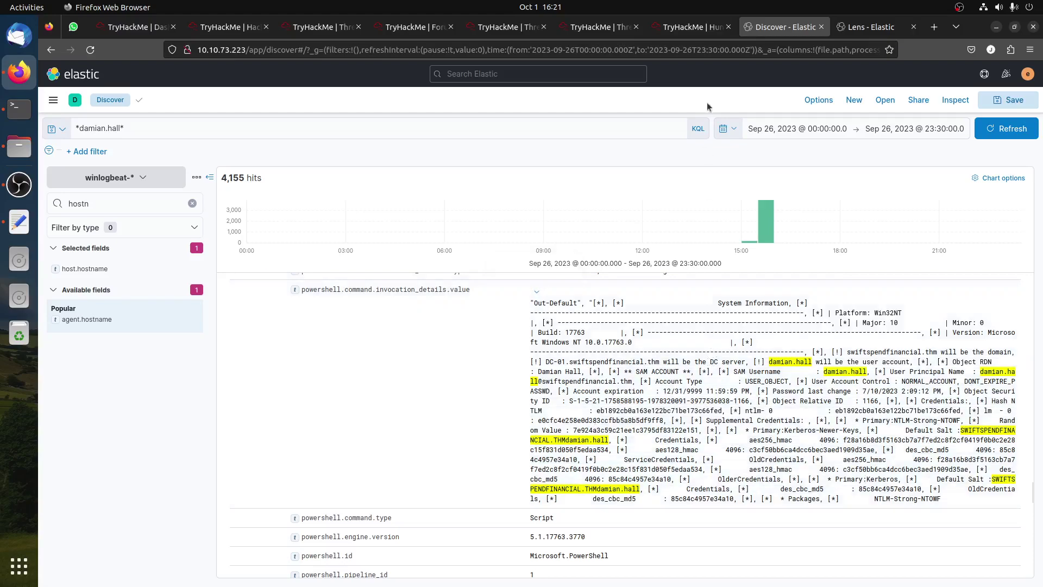
Switch to the TryHackMe room and read the question on how many files the ransomware encrypted on all workstations.
{"action": "left_click", "coordinate": [686, 27]}
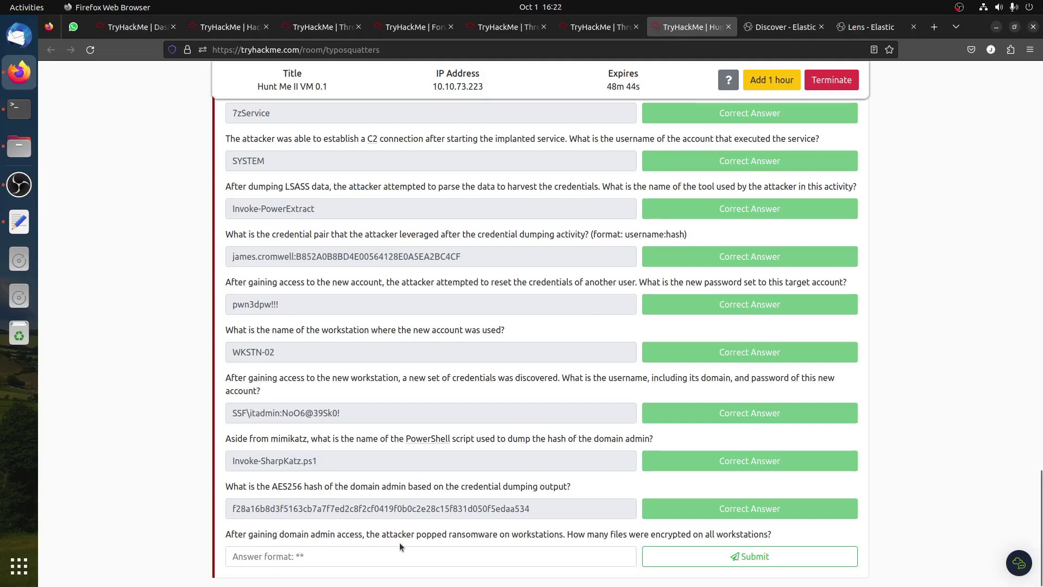
{"action": "left_click_drag", "start_coordinate": [412, 533], "coordinate": [820, 538]}
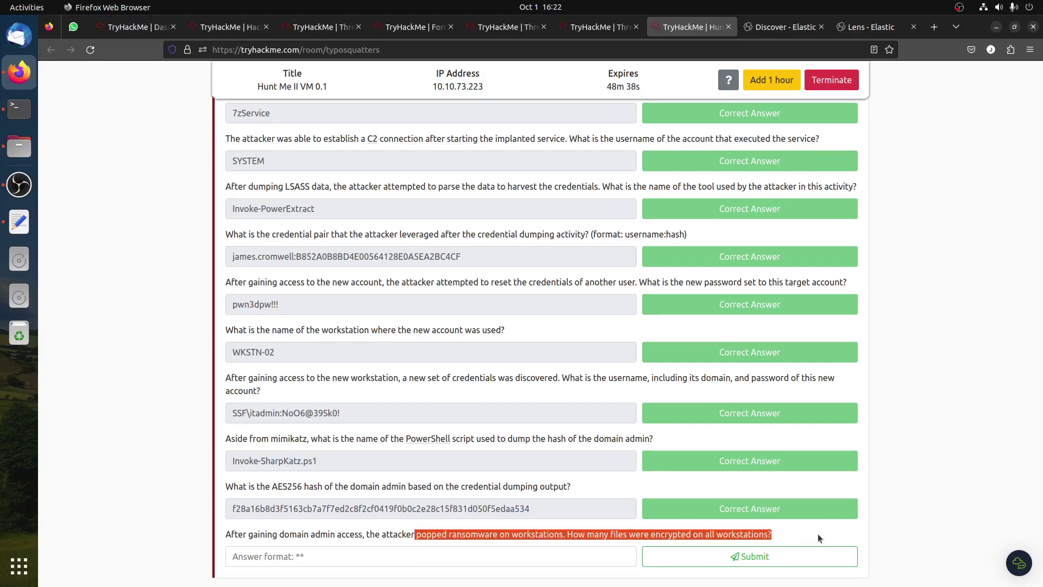
{"action": "left_click", "coordinate": [565, 235]}
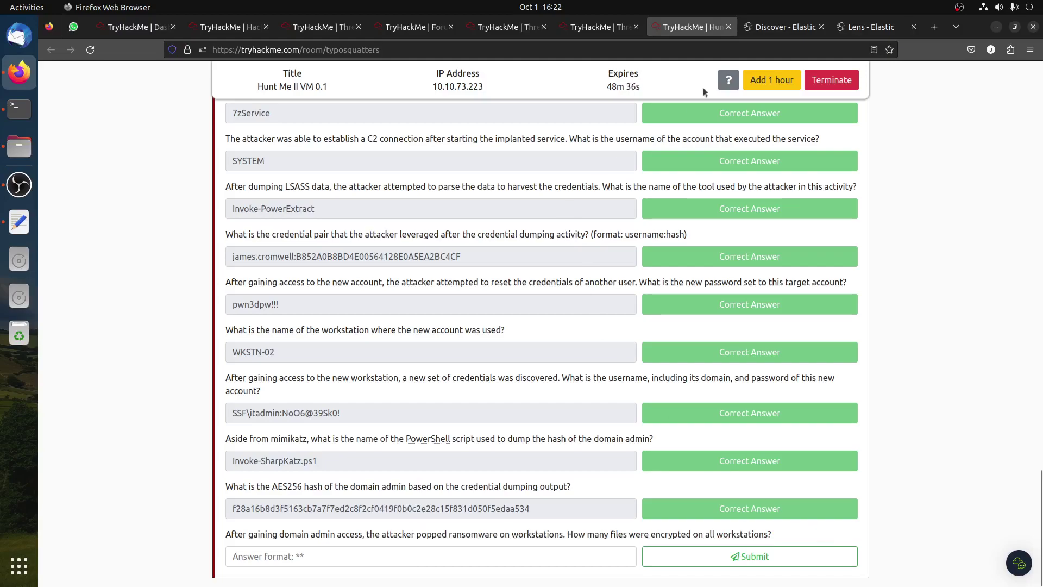
Copy the winlog.event_id: 1 query from the text editor notes and run it in Elastic Discover.
{"action": "left_click", "coordinate": [763, 29]}
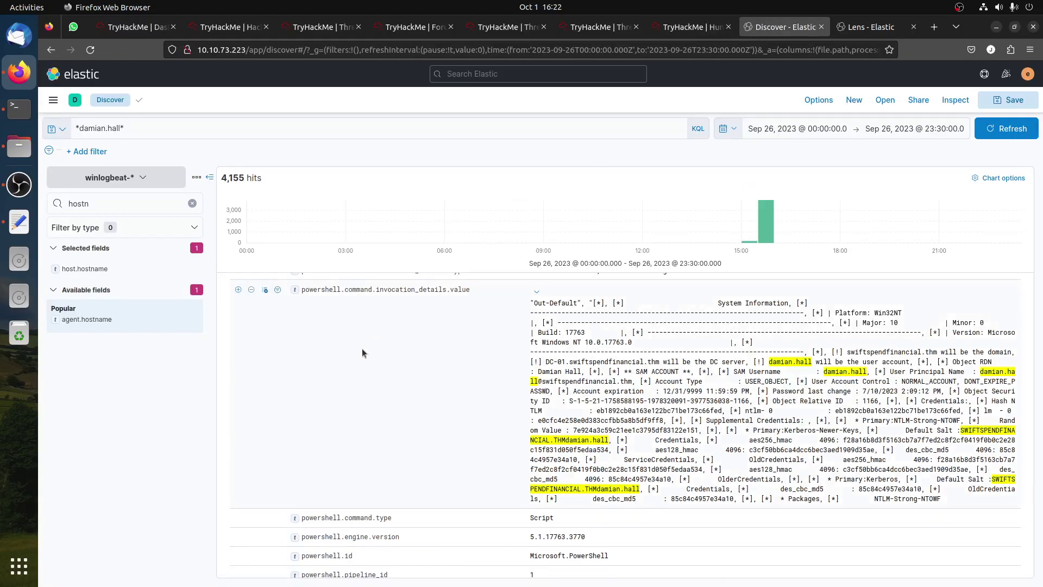
{"action": "scroll", "coordinate": [362, 348], "scroll_direction": "up", "scroll_amount": 5}
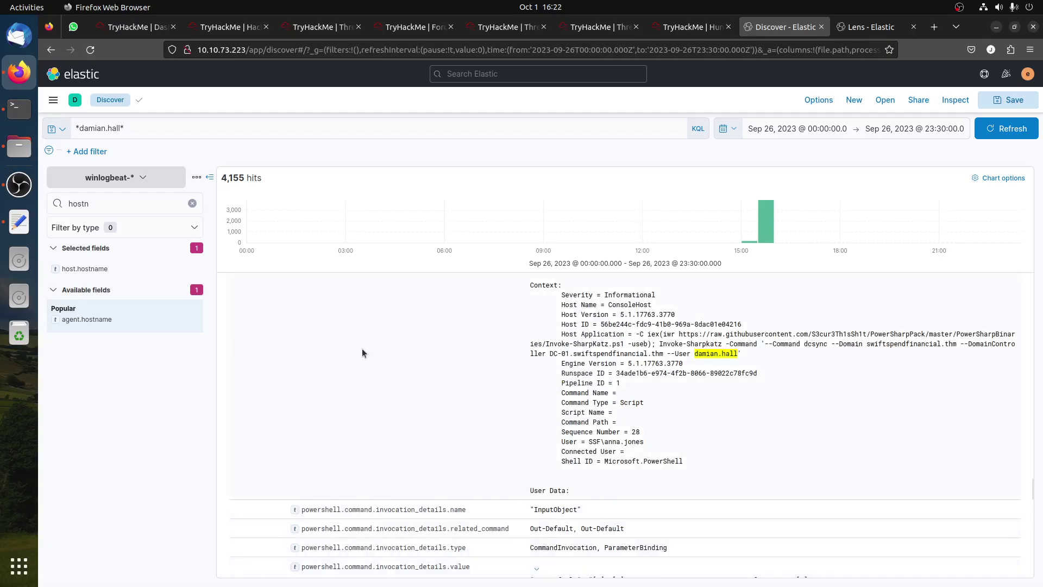
{"action": "left_click", "coordinate": [19, 222]}
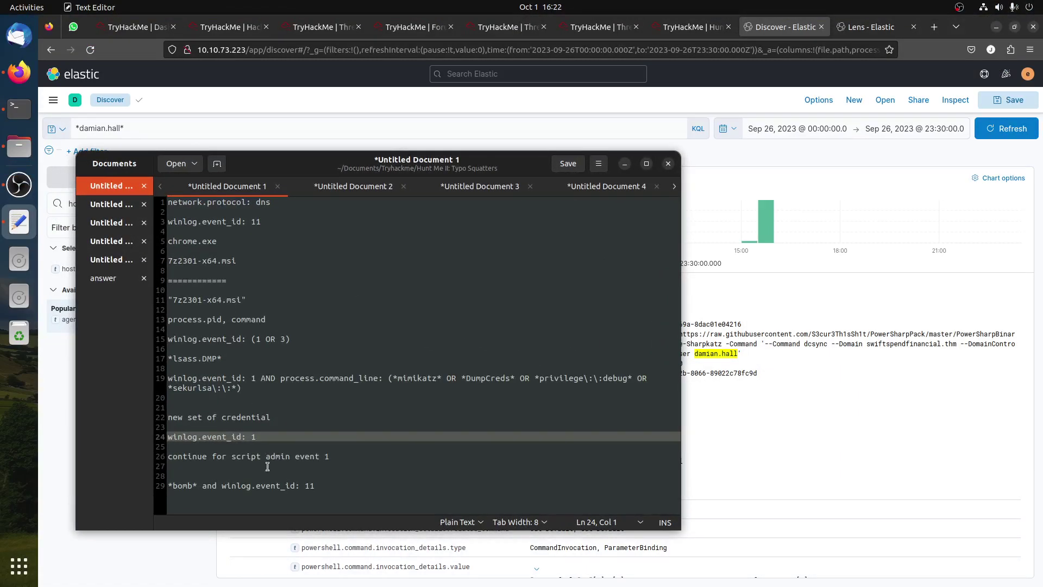
{"action": "left_click", "coordinate": [255, 221]}
{"action": "key", "text": "ctrl+c"}
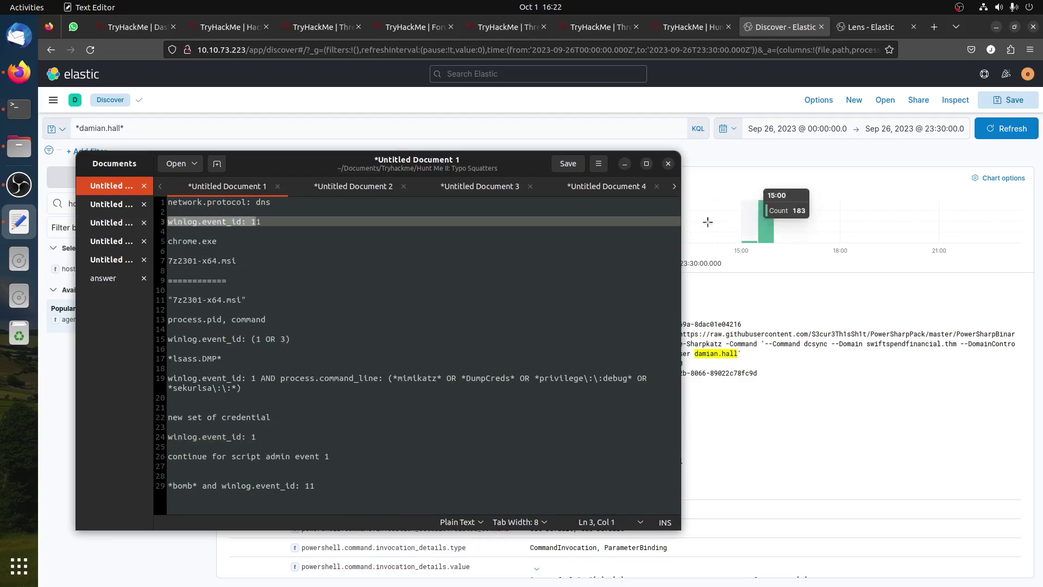
{"action": "left_click", "coordinate": [568, 123]}
{"action": "key", "text": "ctrl+a"}
{"action": "key", "text": "ctrl+v"}
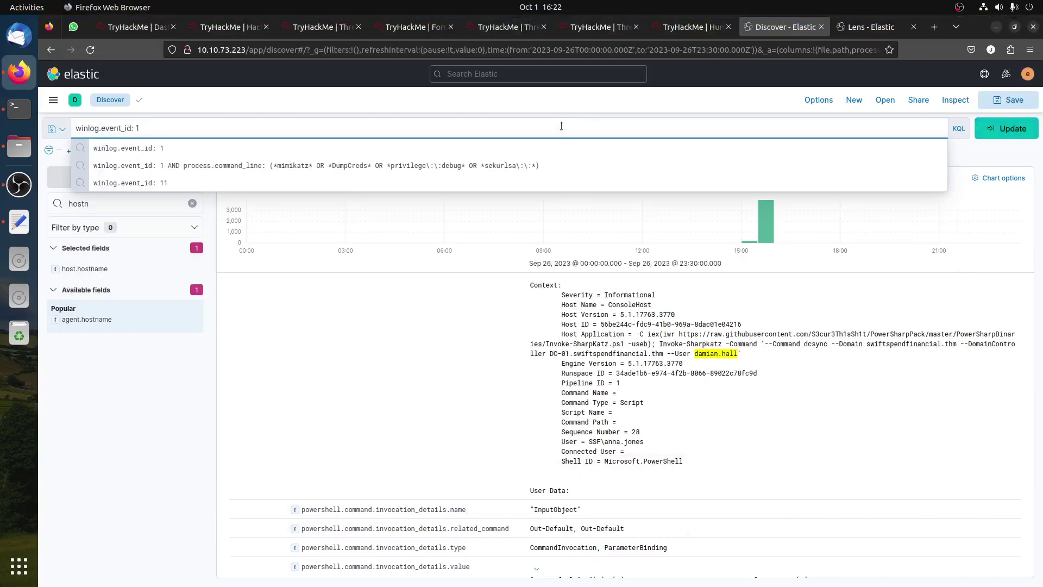
{"action": "key", "text": "Return"}
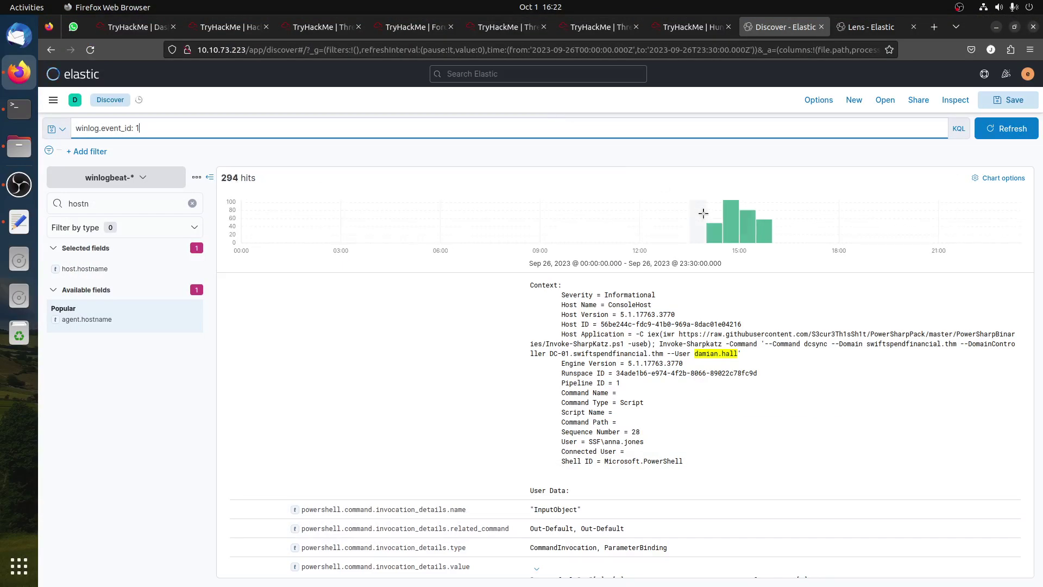
Reread the TryHackMe question on ransomware-encrypted files across all workstations, then return to the Discover results.
{"action": "left_click", "coordinate": [691, 27]}
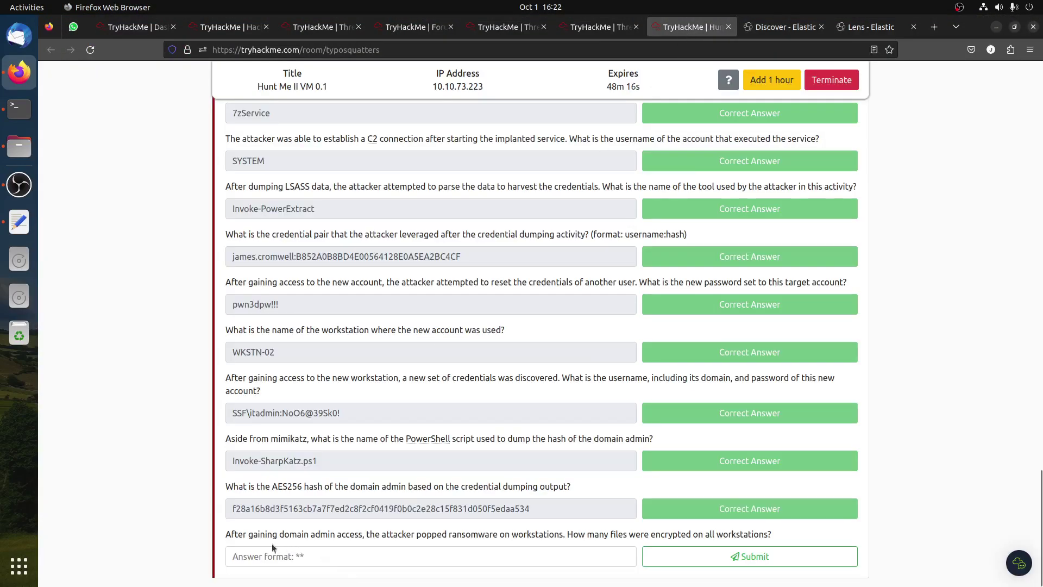
{"action": "left_click_drag", "start_coordinate": [371, 533], "coordinate": [636, 534]}
{"action": "left_click", "coordinate": [518, 541]}
{"action": "left_click_drag", "start_coordinate": [512, 534], "coordinate": [556, 530]}
{"action": "left_click", "coordinate": [771, 28]}
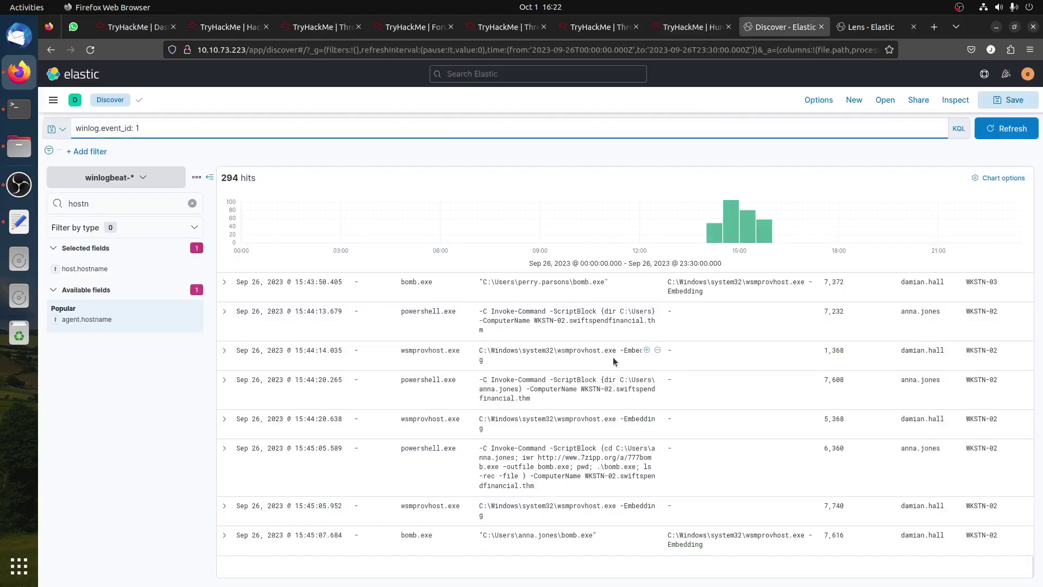
Sort the process creation events by time with the newest first.
{"action": "scroll", "coordinate": [611, 357], "scroll_direction": "up", "scroll_amount": 5}
{"action": "scroll", "coordinate": [609, 358], "scroll_direction": "up", "scroll_amount": 10}
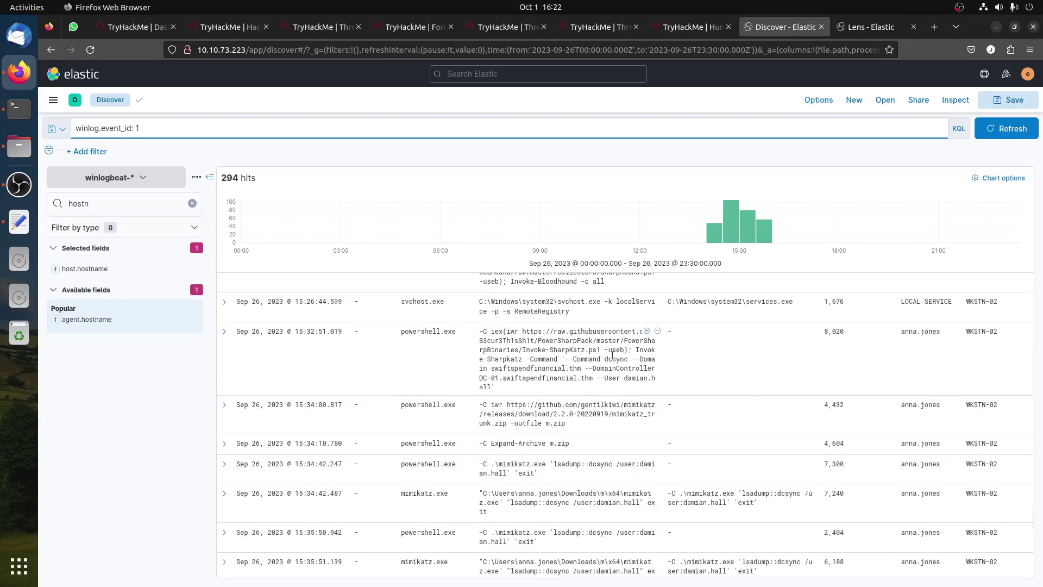
{"action": "left_click_drag", "start_coordinate": [1032, 494], "coordinate": [1032, 296]}
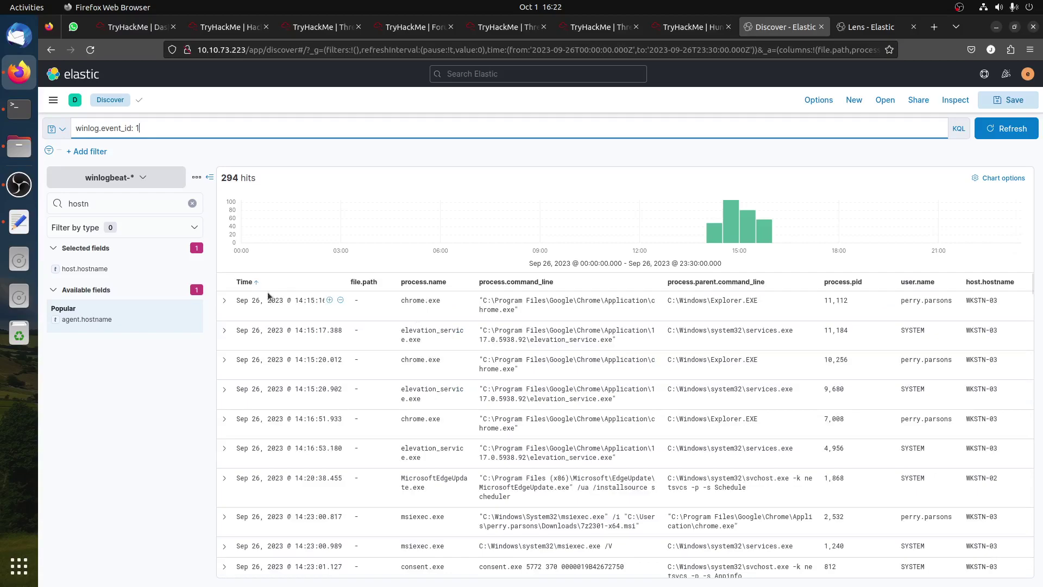
{"action": "left_click", "coordinate": [256, 284]}
{"action": "left_click", "coordinate": [257, 283]}
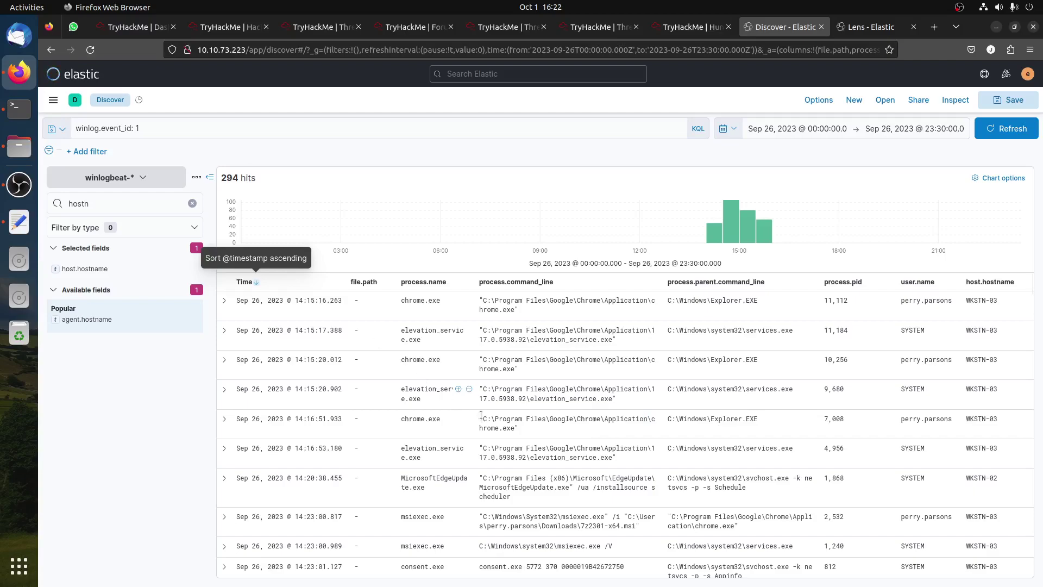
Copy the process name bomb.exe from the newest event and check the Lens table of file names.
{"action": "double_click", "coordinate": [423, 300]}
{"action": "key", "text": "ctrl+c"}
{"action": "left_click", "coordinate": [857, 30]}
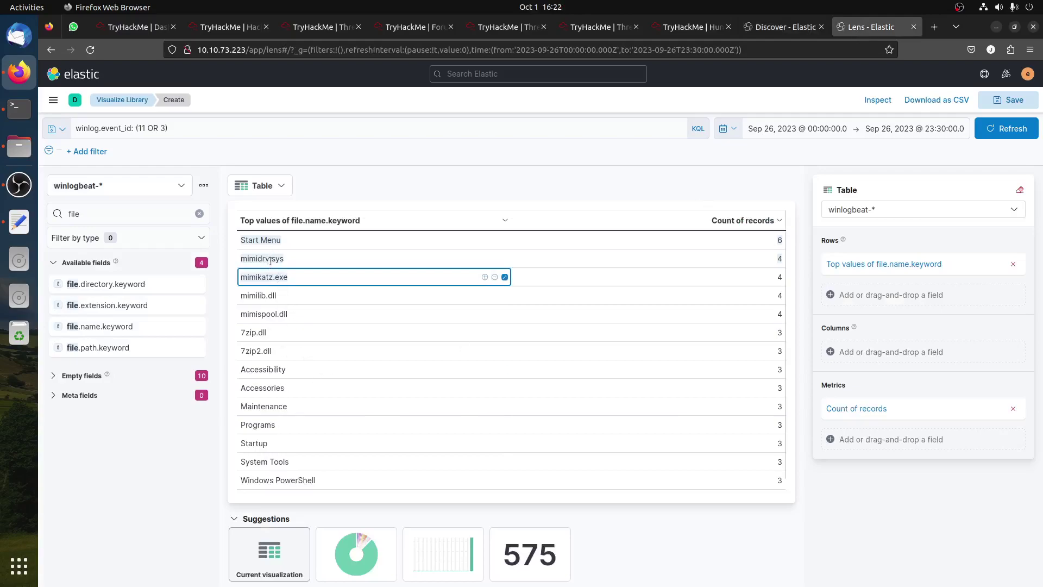
{"action": "left_click", "coordinate": [782, 27]}
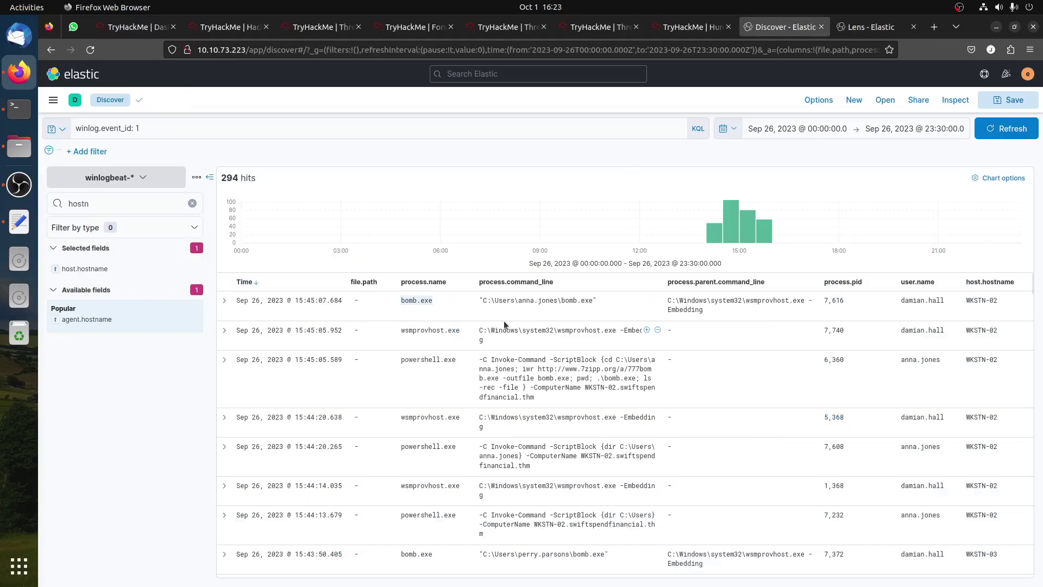
Expand the newest bomb.exe event on WKSTN-02, examine its full message field, and collapse the event.
{"action": "left_click", "coordinate": [224, 300]}
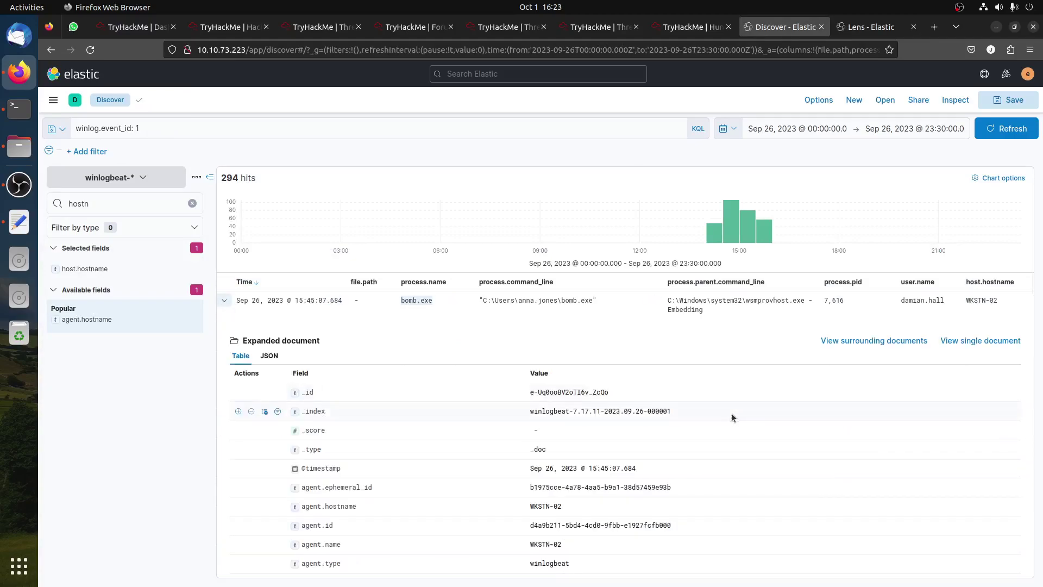
{"action": "scroll", "coordinate": [733, 413], "scroll_direction": "down", "scroll_amount": 10}
{"action": "scroll", "coordinate": [726, 413], "scroll_direction": "down", "scroll_amount": 4}
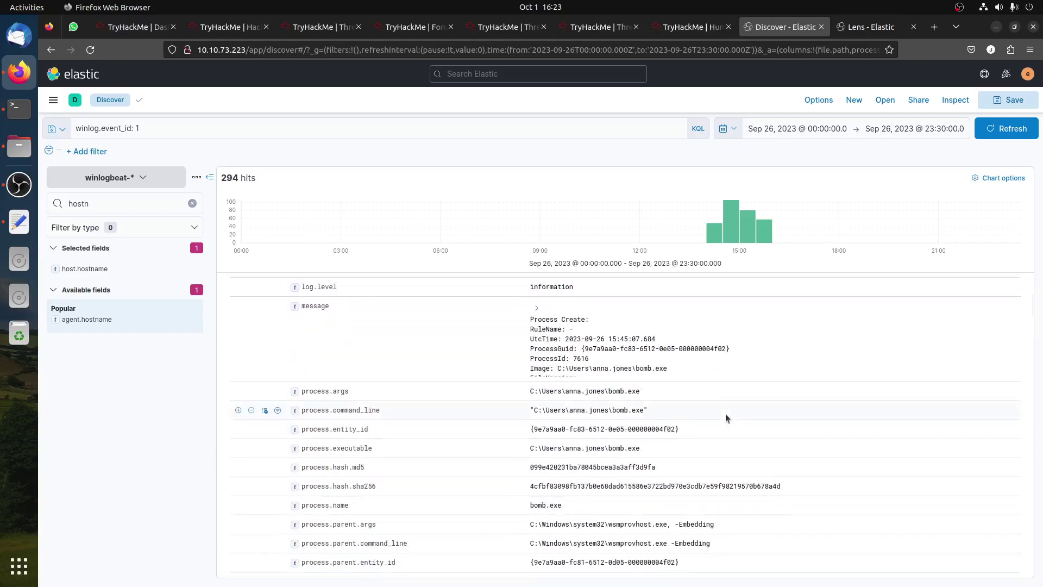
{"action": "left_click", "coordinate": [537, 308]}
{"action": "scroll", "coordinate": [794, 419], "scroll_direction": "down", "scroll_amount": 2}
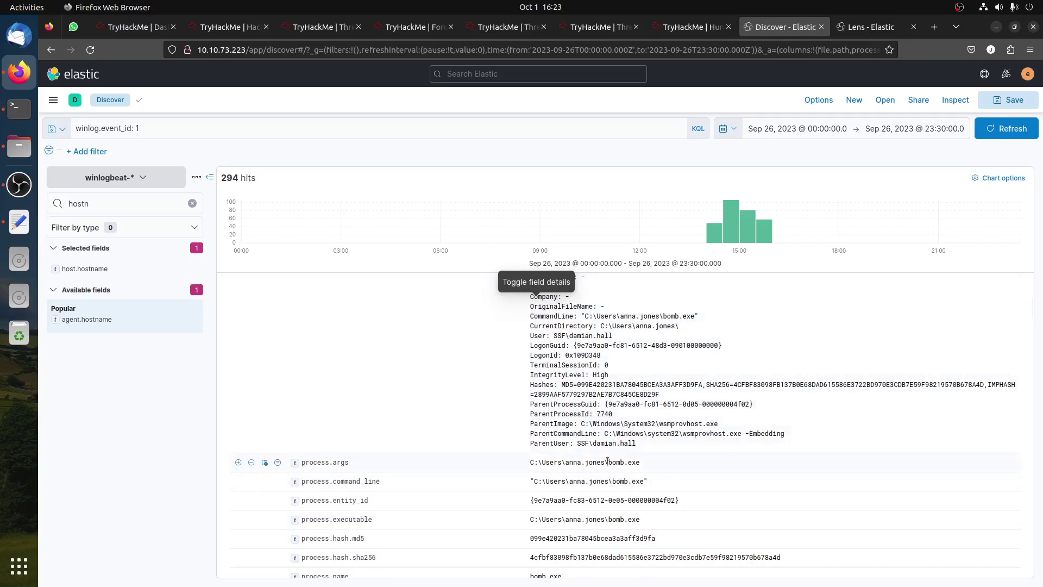
{"action": "scroll", "coordinate": [475, 428], "scroll_direction": "up", "scroll_amount": 15}
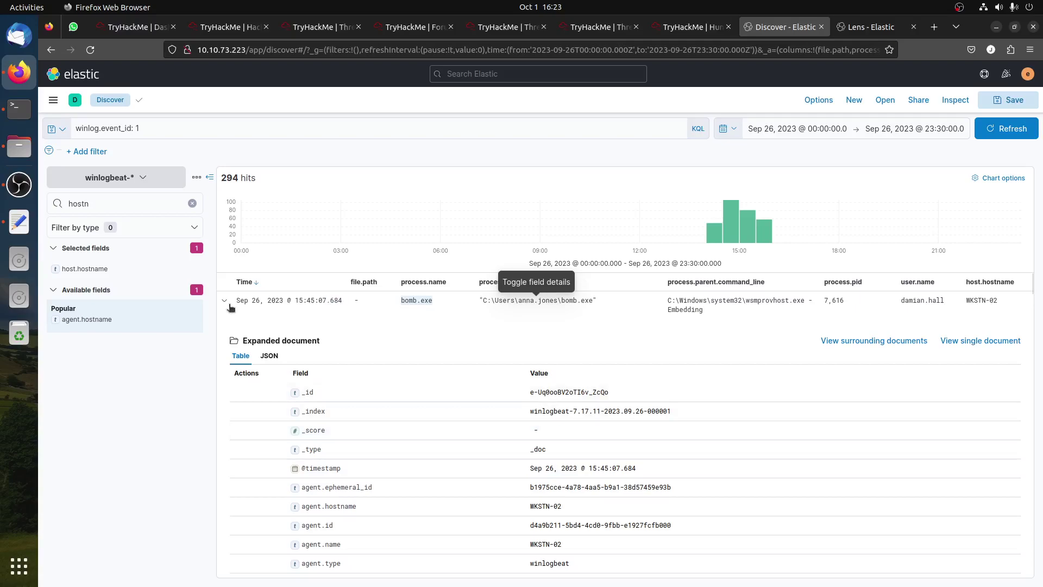
{"action": "left_click", "coordinate": [228, 305]}
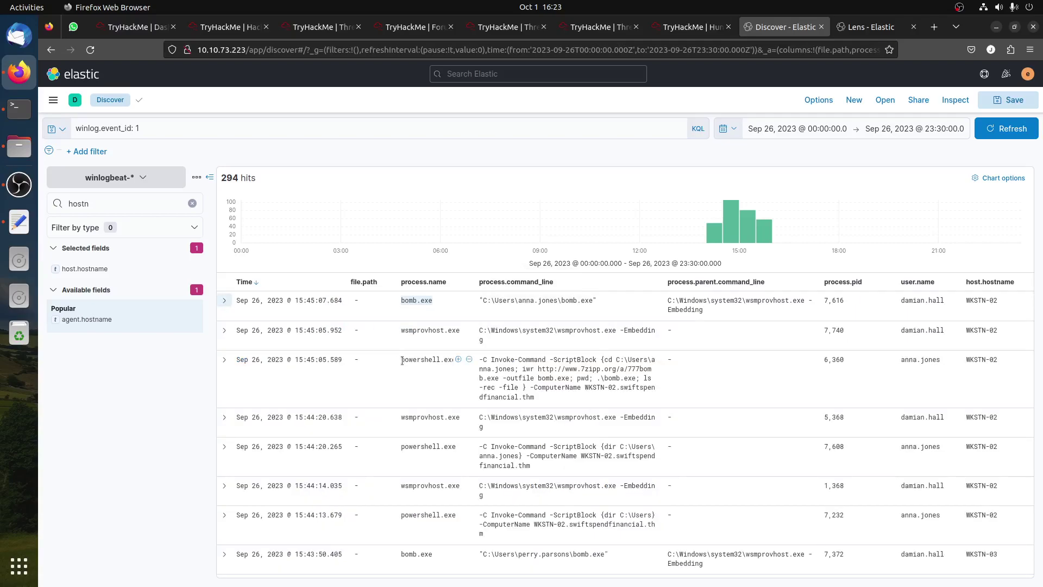
Expand the bomb.exe event at 15:43:50.405 on WKSTN-03 and examine its full message field.
{"action": "scroll", "coordinate": [403, 371], "scroll_direction": "down", "scroll_amount": 3}
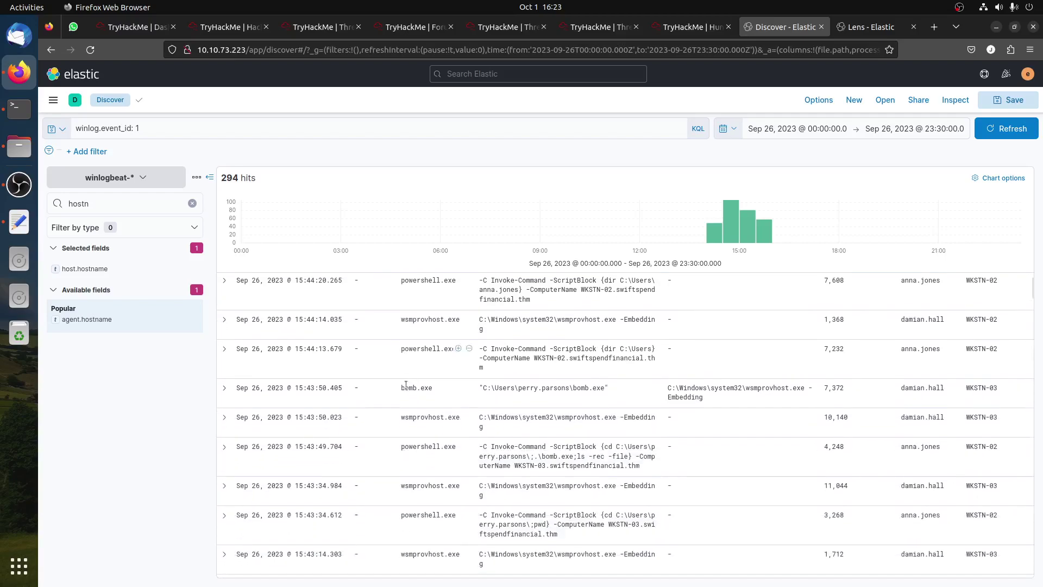
{"action": "left_click", "coordinate": [225, 389]}
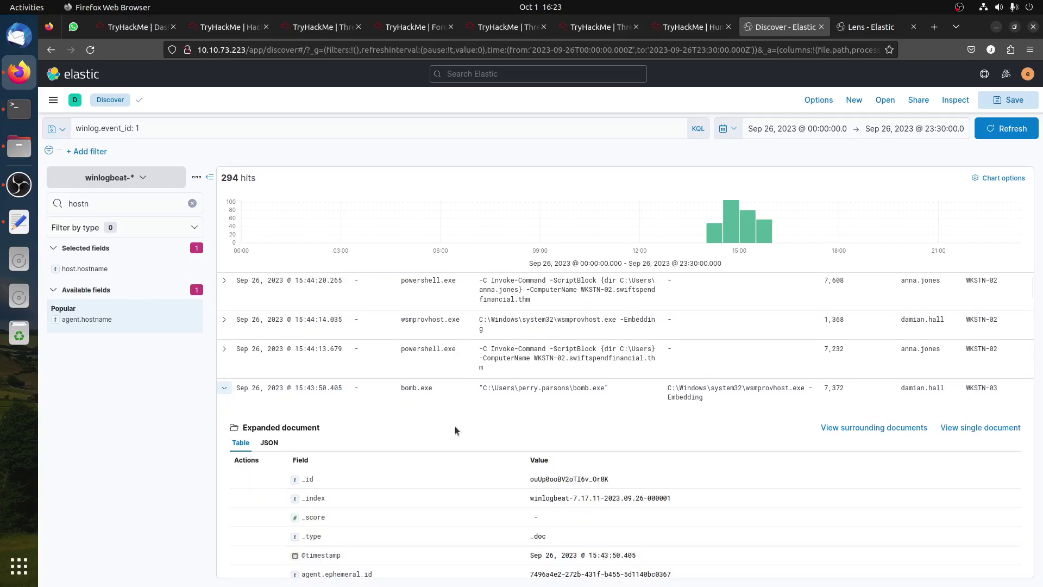
{"action": "left_click_drag", "start_coordinate": [566, 387], "coordinate": [516, 385]}
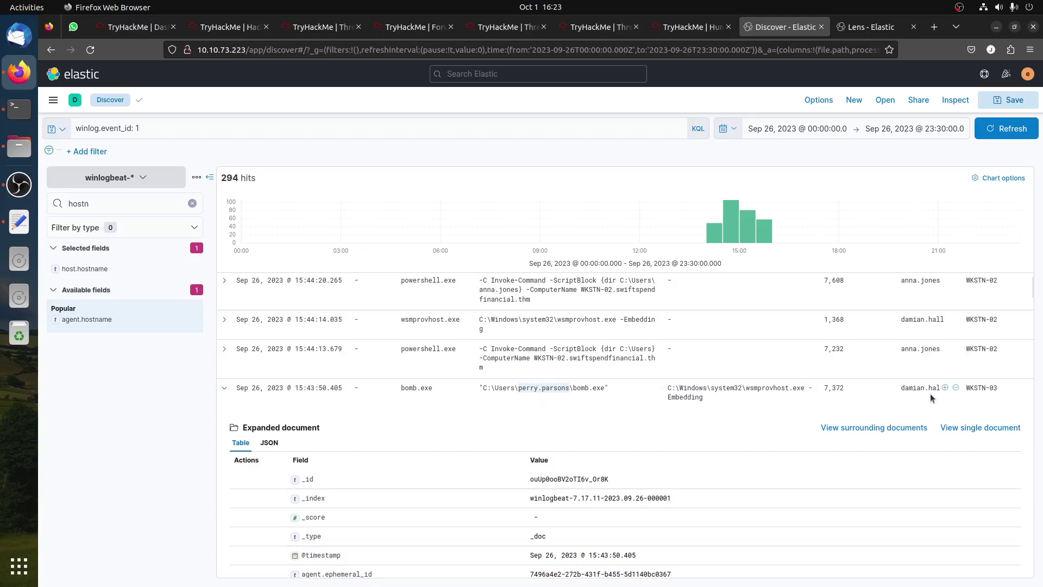
{"action": "scroll", "coordinate": [466, 410], "scroll_direction": "up", "scroll_amount": 3}
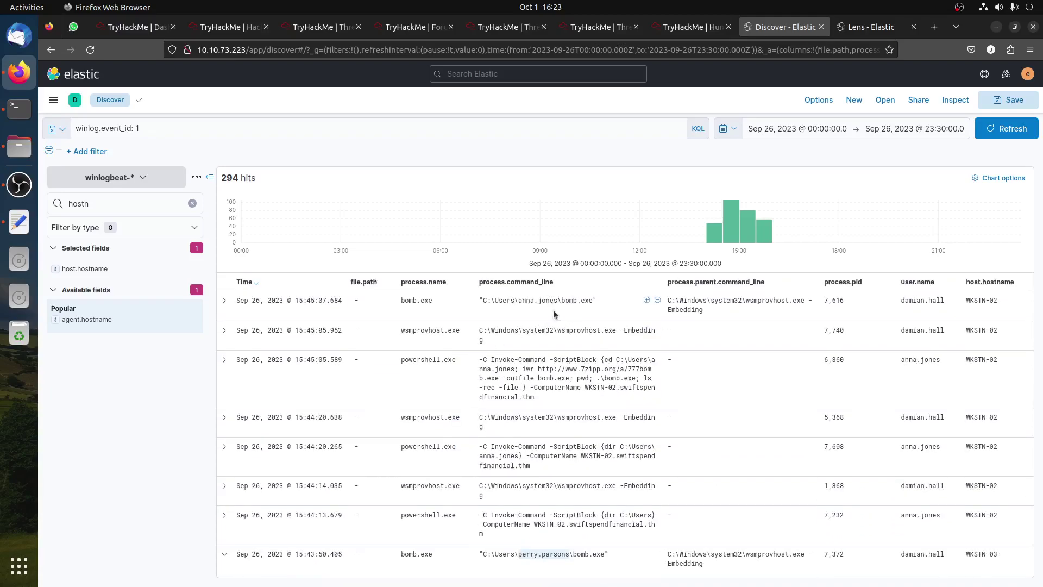
{"action": "scroll", "coordinate": [555, 353], "scroll_direction": "down", "scroll_amount": 5}
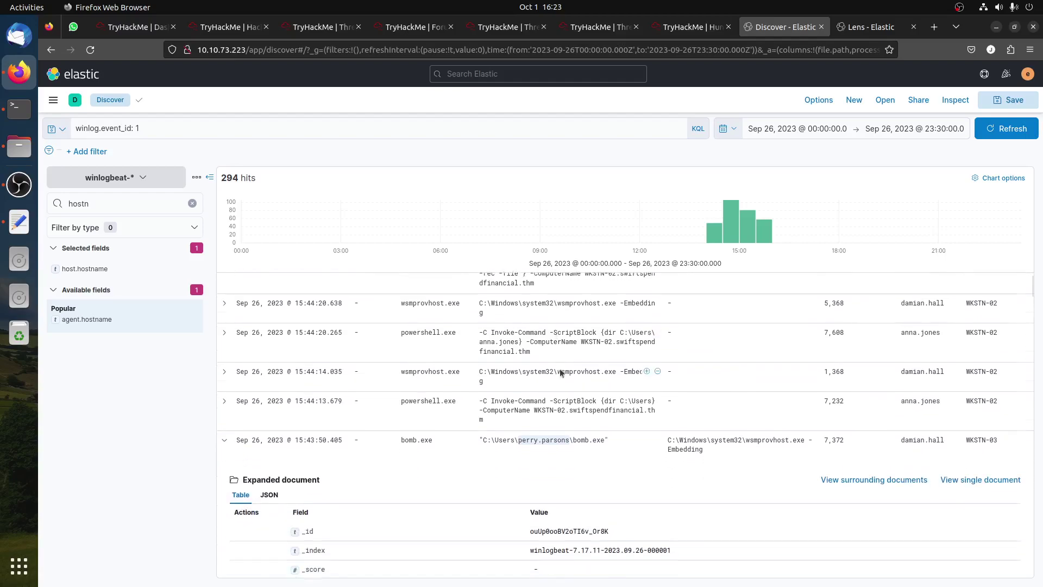
{"action": "scroll", "coordinate": [559, 375], "scroll_direction": "down", "scroll_amount": 13}
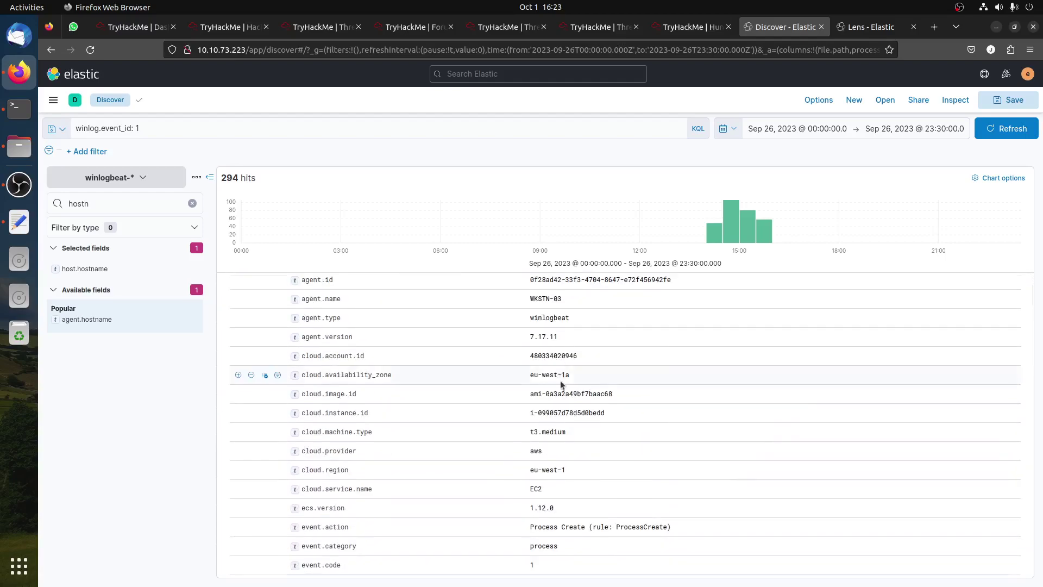
{"action": "scroll", "coordinate": [565, 384], "scroll_direction": "down", "scroll_amount": 3}
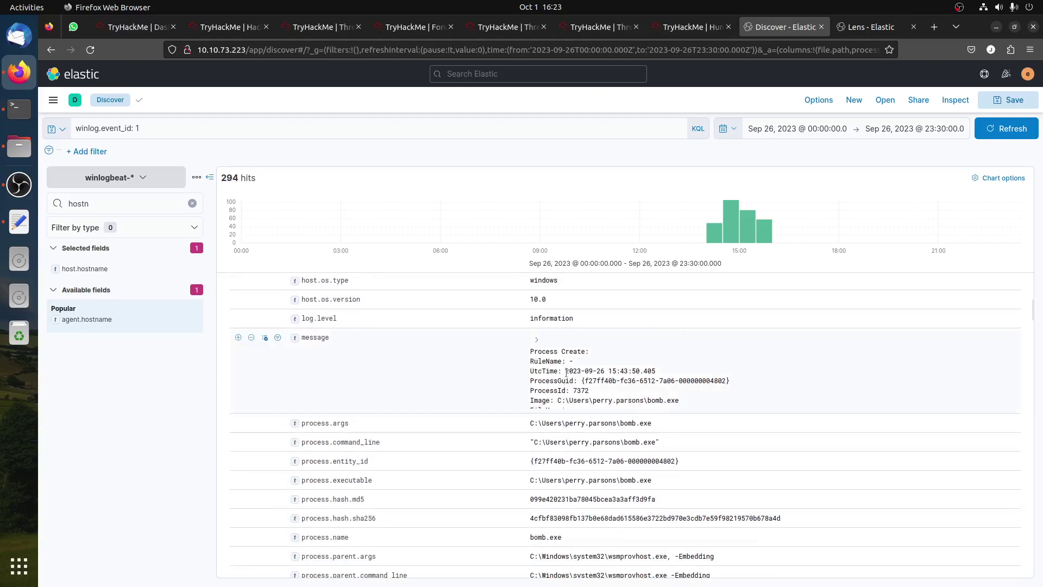
{"action": "left_click_drag", "start_coordinate": [530, 350], "coordinate": [604, 354]}
{"action": "left_click", "coordinate": [536, 339]}
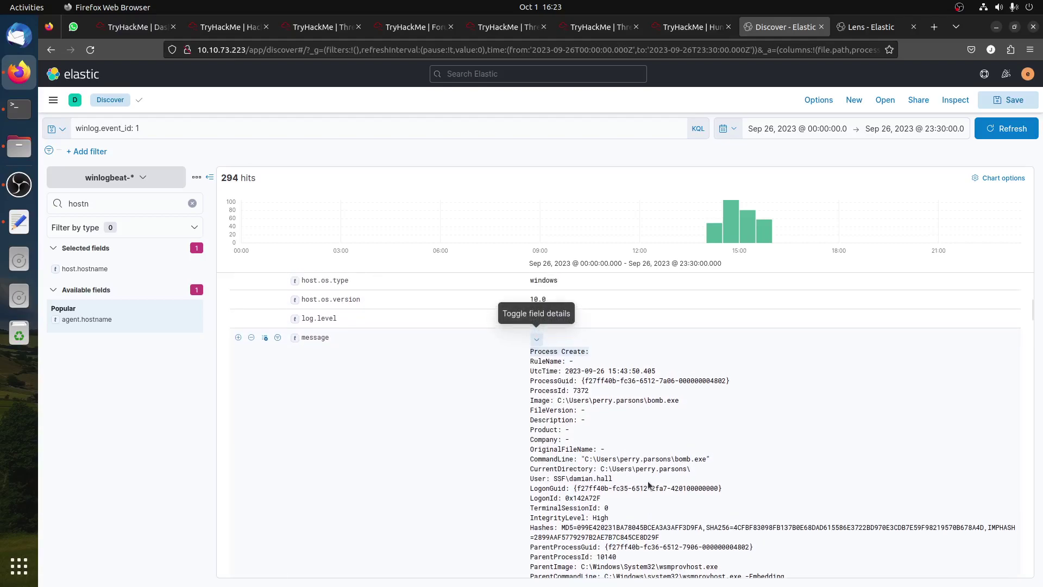
Take bomb.exe from the message's command line and search all events for *bomb.exe*.
{"action": "left_click_drag", "start_coordinate": [674, 460], "coordinate": [700, 460]}
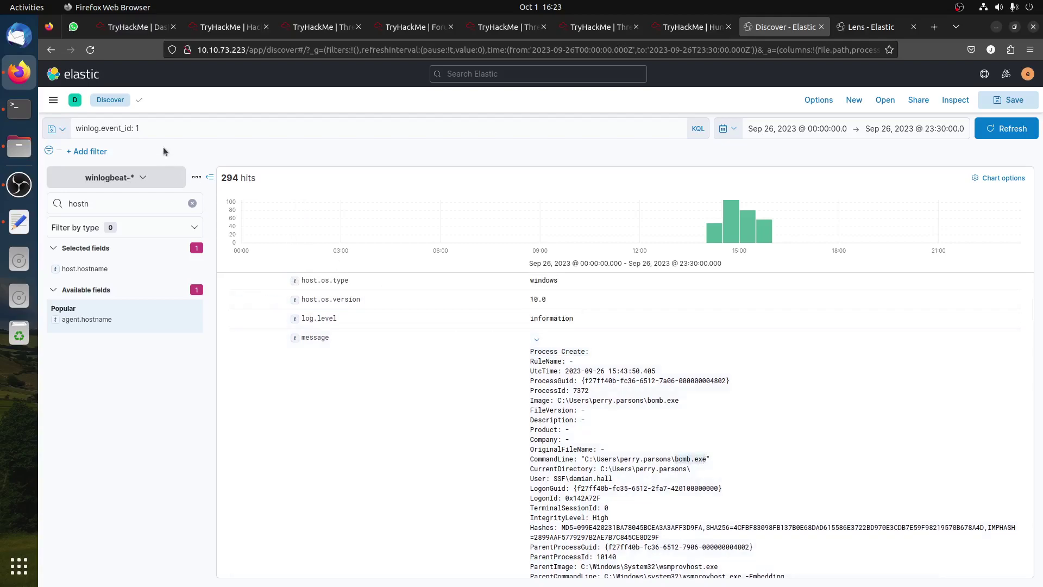
{"action": "left_click", "coordinate": [167, 132]}
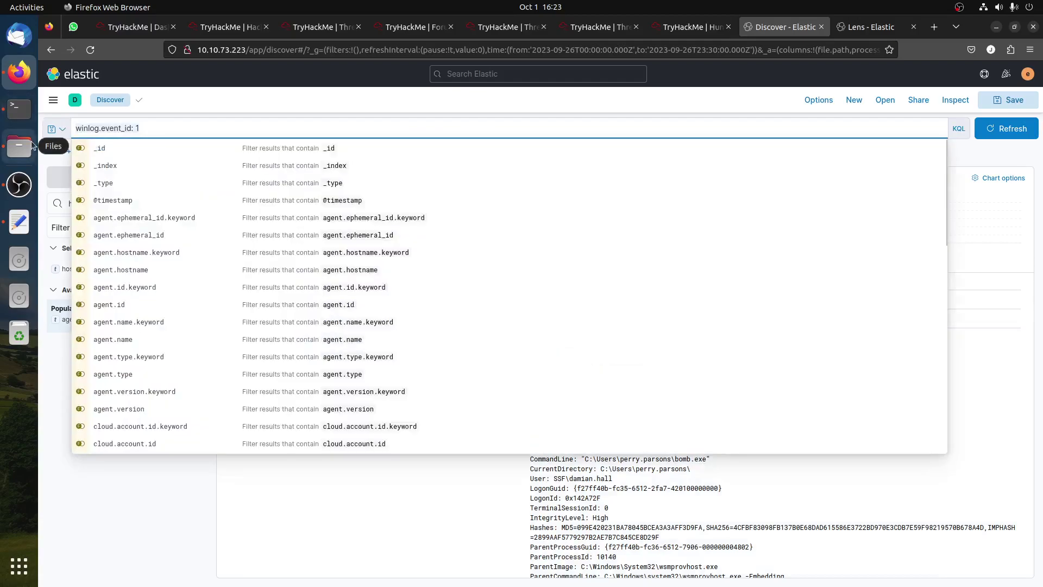
{"action": "type", "text": "*"}
{"action": "key", "text": "ctrl+v"}
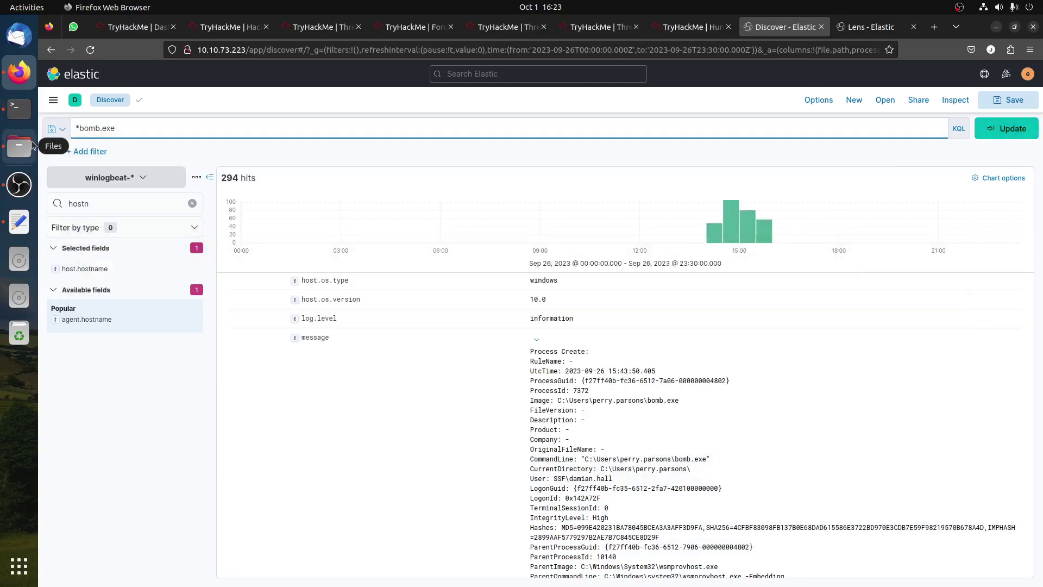
{"action": "type", "text": "*"}
{"action": "key", "text": "Return"}
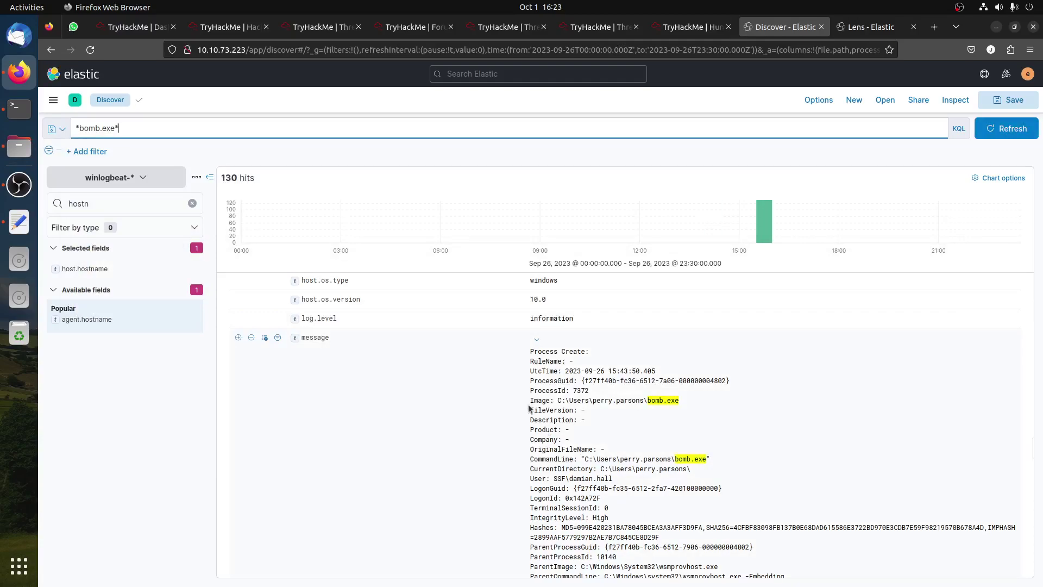
Collapse the expanded WKSTN-03 event and look through the *bomb.exe* results up to the newest event.
{"action": "scroll", "coordinate": [282, 329], "scroll_direction": "up", "scroll_amount": 15}
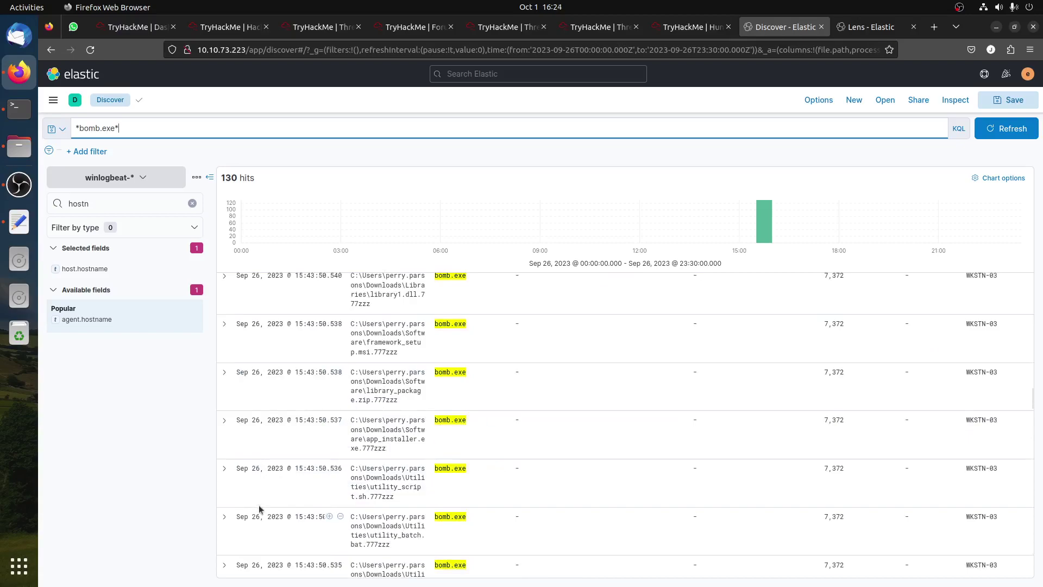
{"action": "scroll", "coordinate": [246, 476], "scroll_direction": "down", "scroll_amount": 3}
{"action": "left_click", "coordinate": [225, 388]}
{"action": "scroll", "coordinate": [480, 441], "scroll_direction": "up", "scroll_amount": 10}
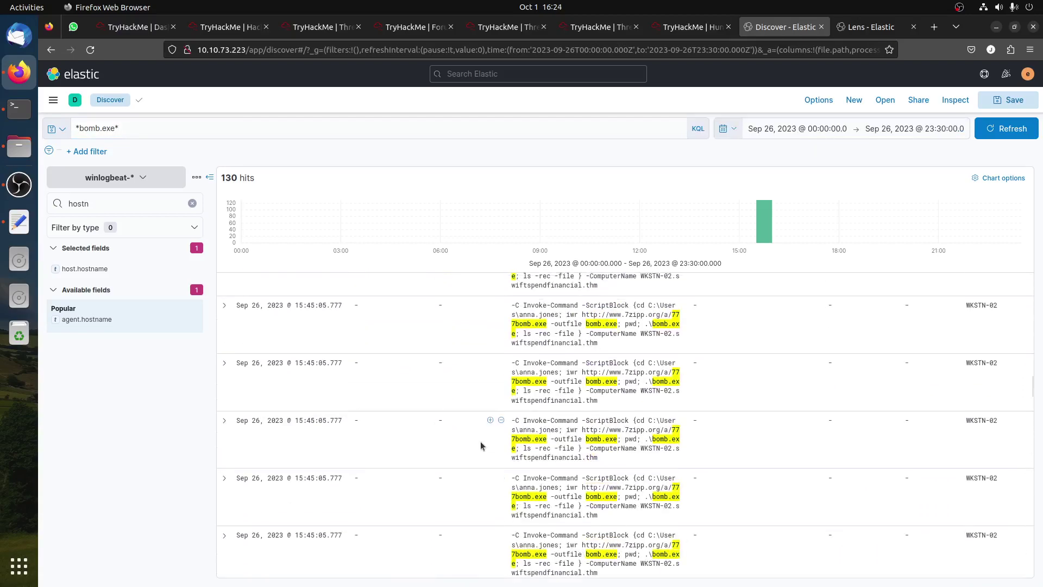
{"action": "scroll", "coordinate": [466, 451], "scroll_direction": "up", "scroll_amount": 5}
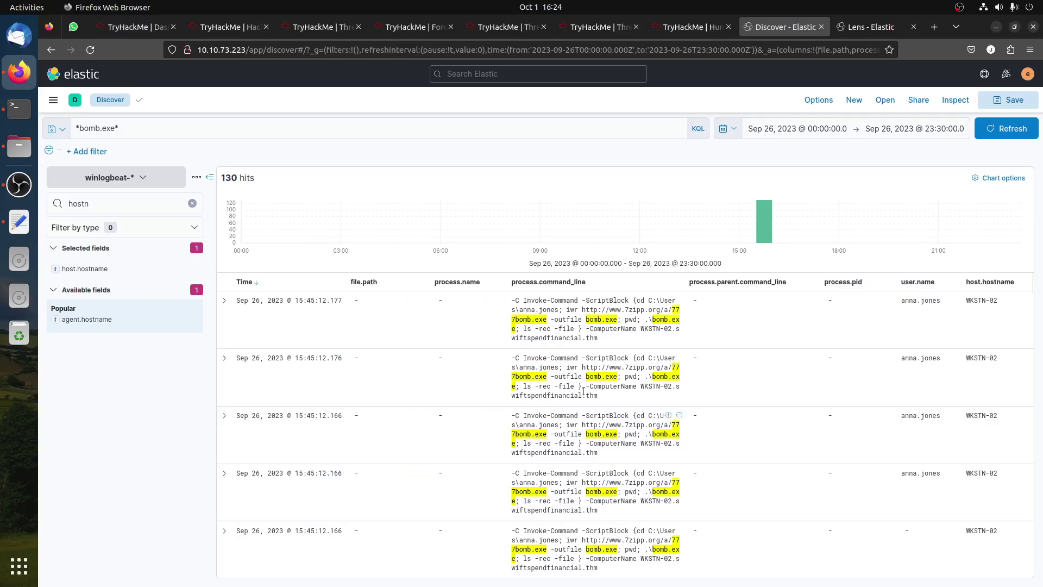
Expand the newest event at 15:45:12.177 on WKSTN-02 and examine the encrypted files listed in its full message.
{"action": "left_click", "coordinate": [224, 301]}
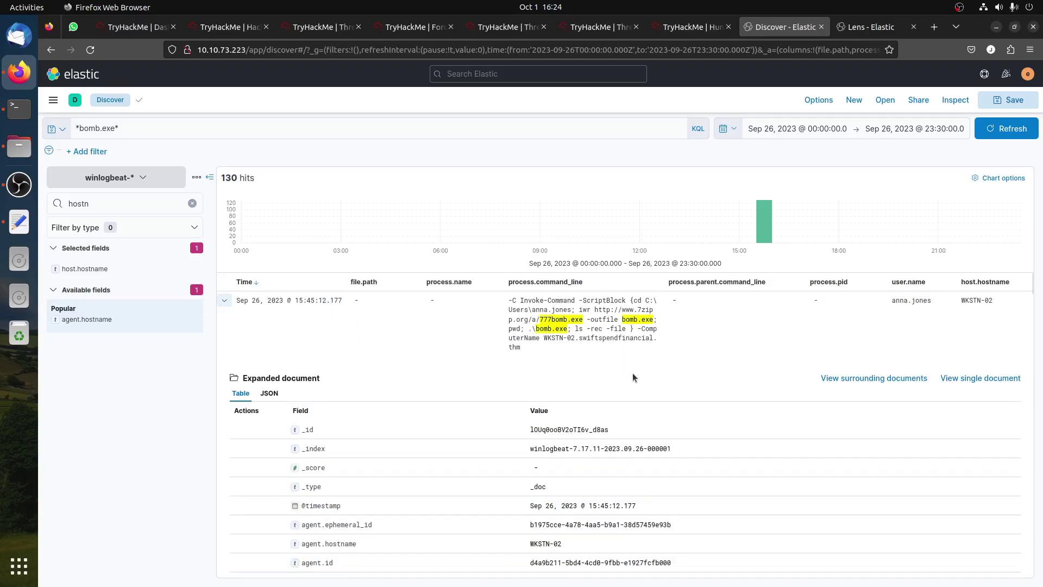
{"action": "scroll", "coordinate": [632, 374], "scroll_direction": "down", "scroll_amount": 20}
{"action": "scroll", "coordinate": [632, 387], "scroll_direction": "up", "scroll_amount": 5}
{"action": "left_click", "coordinate": [536, 473]}
{"action": "scroll", "coordinate": [648, 392], "scroll_direction": "down", "scroll_amount": 5}
{"action": "scroll", "coordinate": [652, 392], "scroll_direction": "up", "scroll_amount": 3}
{"action": "left_click_drag", "start_coordinate": [774, 380], "coordinate": [829, 516]}
{"action": "scroll", "coordinate": [760, 468], "scroll_direction": "up", "scroll_amount": 4}
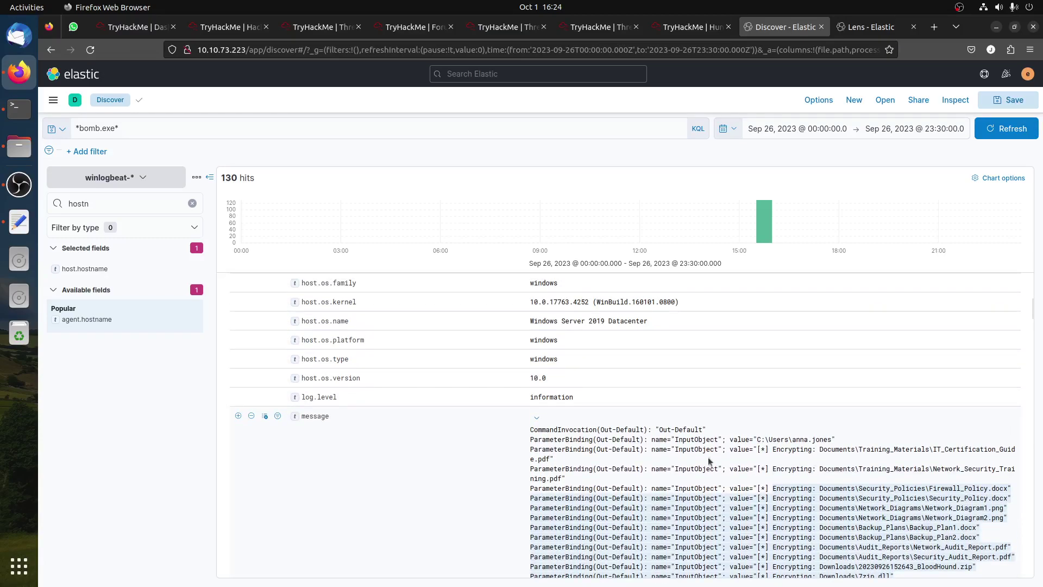
Read the encrypted file list and command context in the 15:45:12.177 WKSTN-02 event's message, and collapse the event.
{"action": "left_click", "coordinate": [676, 439]}
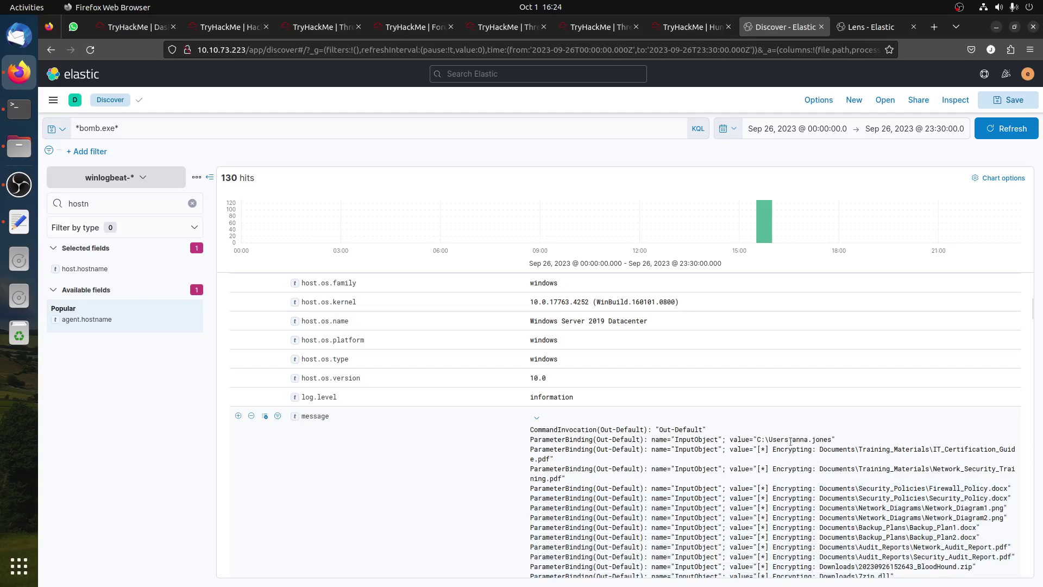
{"action": "left_click_drag", "start_coordinate": [832, 439], "coordinate": [779, 439]}
{"action": "scroll", "coordinate": [791, 447], "scroll_direction": "down", "scroll_amount": 8}
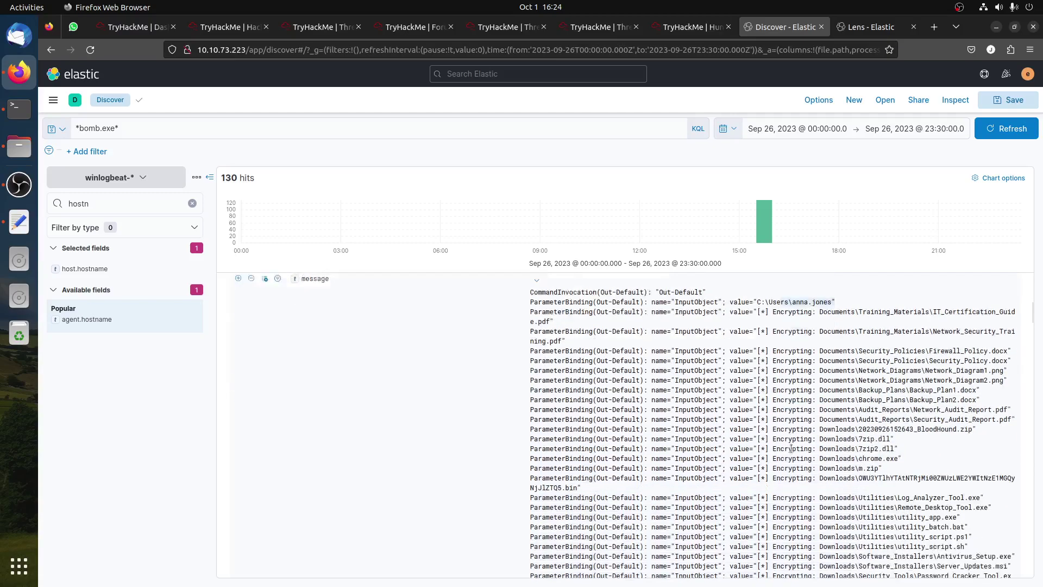
{"action": "left_click_drag", "start_coordinate": [818, 335], "coordinate": [959, 333]}
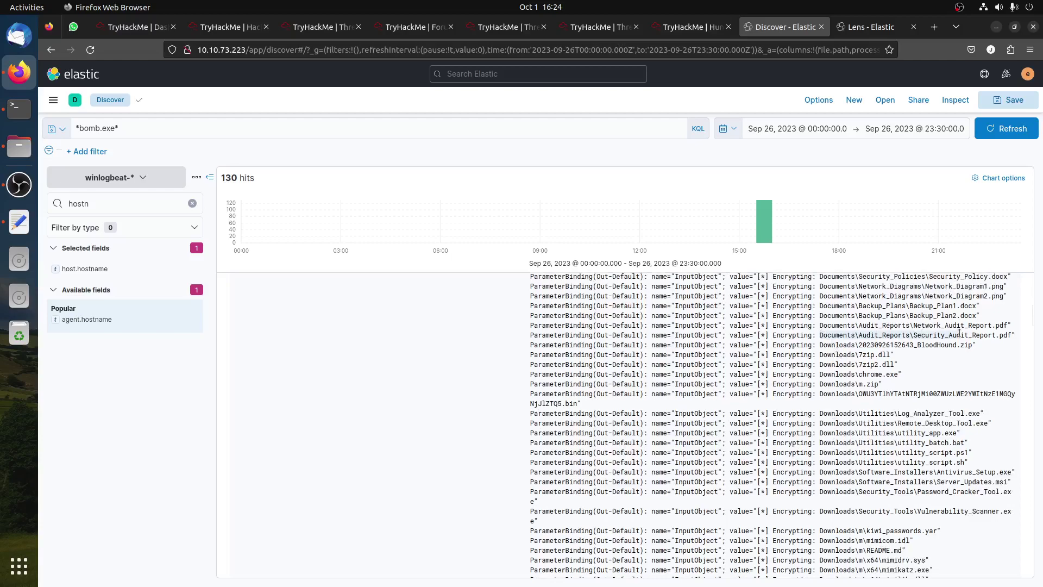
{"action": "left_click_drag", "start_coordinate": [858, 355], "coordinate": [891, 355]}
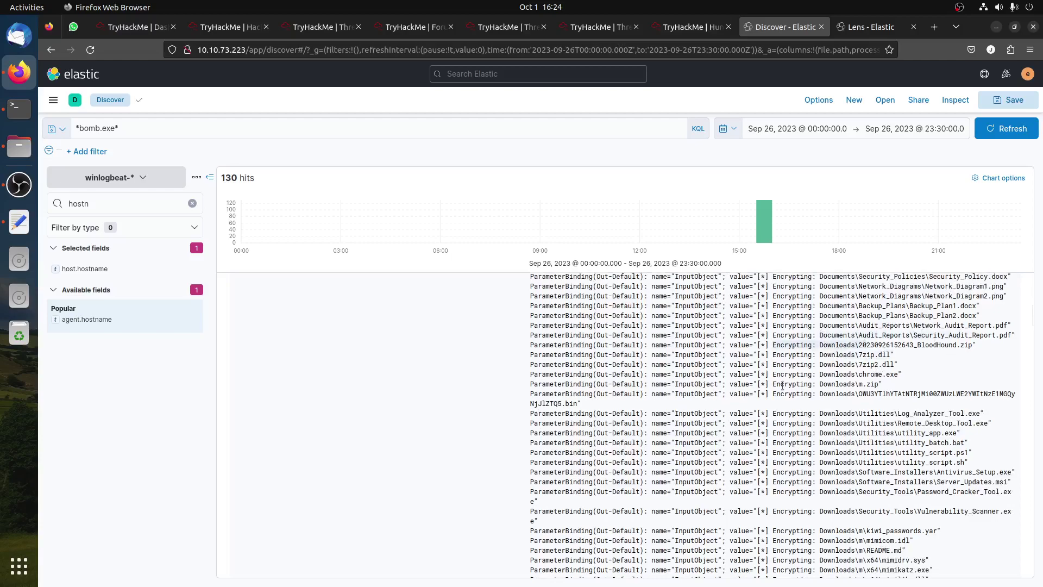
{"action": "left_click_drag", "start_coordinate": [717, 461], "coordinate": [814, 461]}
{"action": "scroll", "coordinate": [731, 436], "scroll_direction": "down", "scroll_amount": 6}
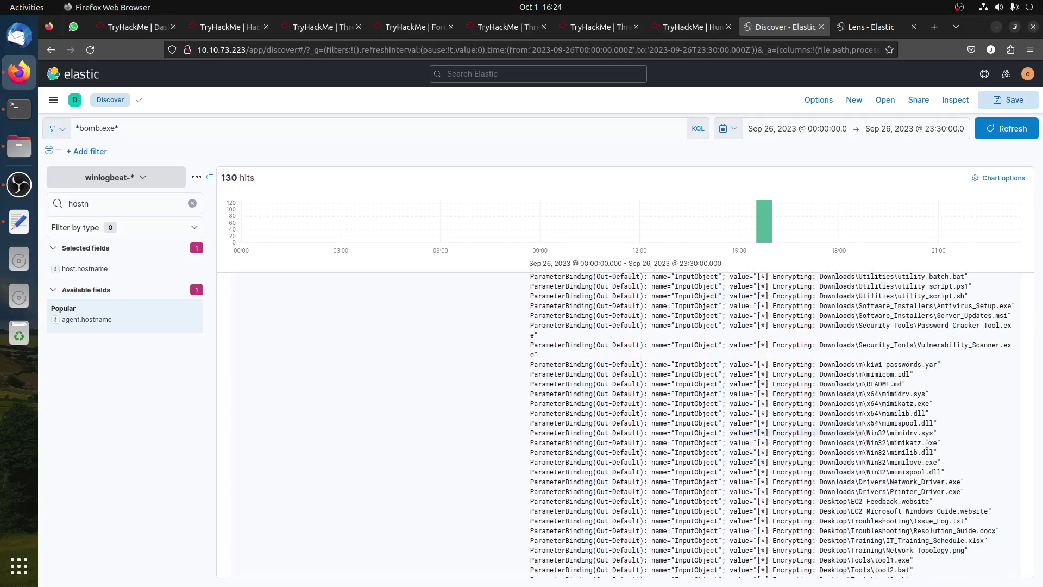
{"action": "scroll", "coordinate": [932, 443], "scroll_direction": "down", "scroll_amount": 10}
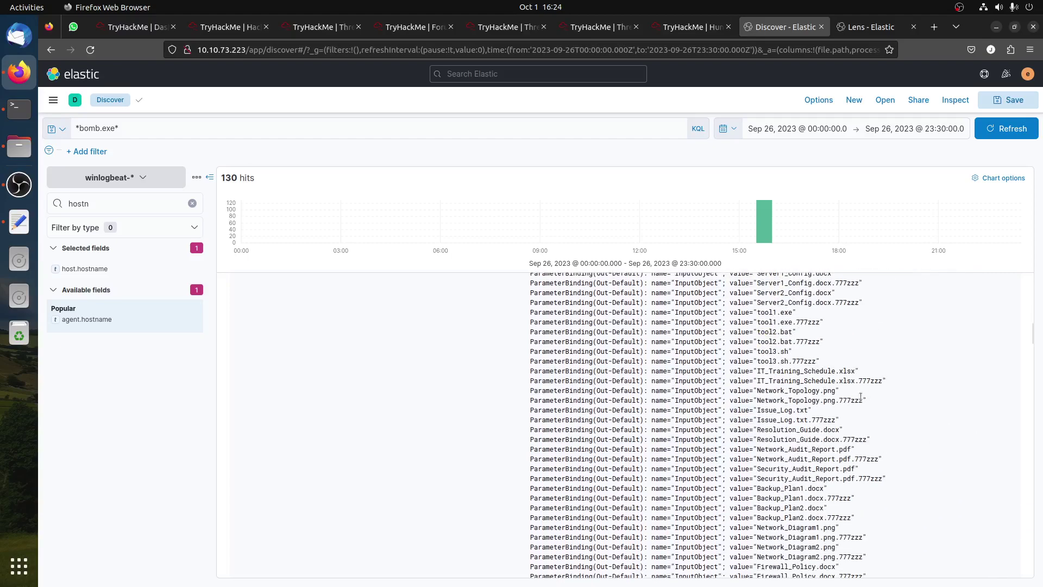
{"action": "scroll", "coordinate": [902, 429], "scroll_direction": "down", "scroll_amount": 8}
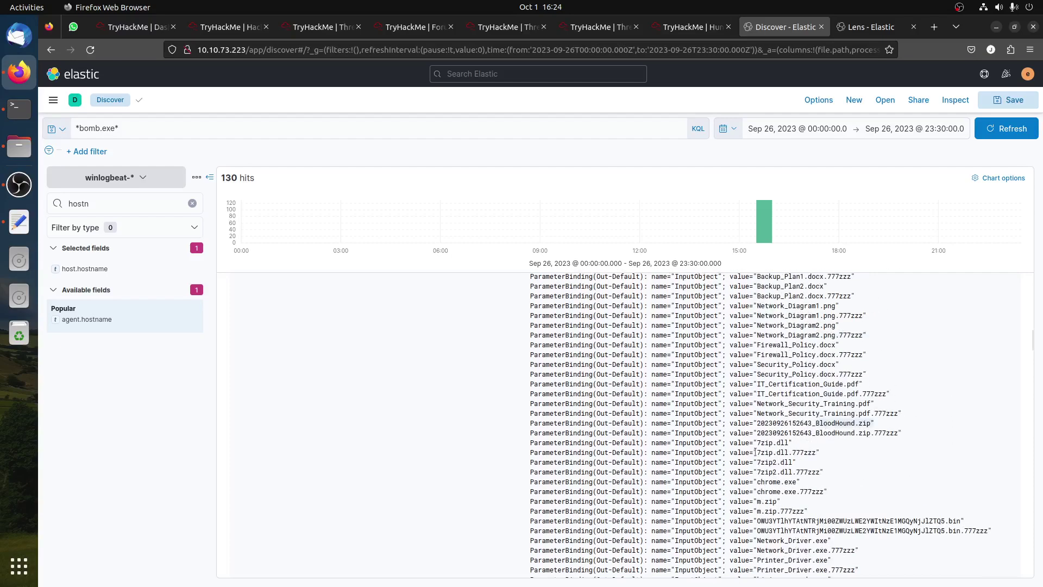
{"action": "scroll", "coordinate": [769, 449], "scroll_direction": "down", "scroll_amount": 15}
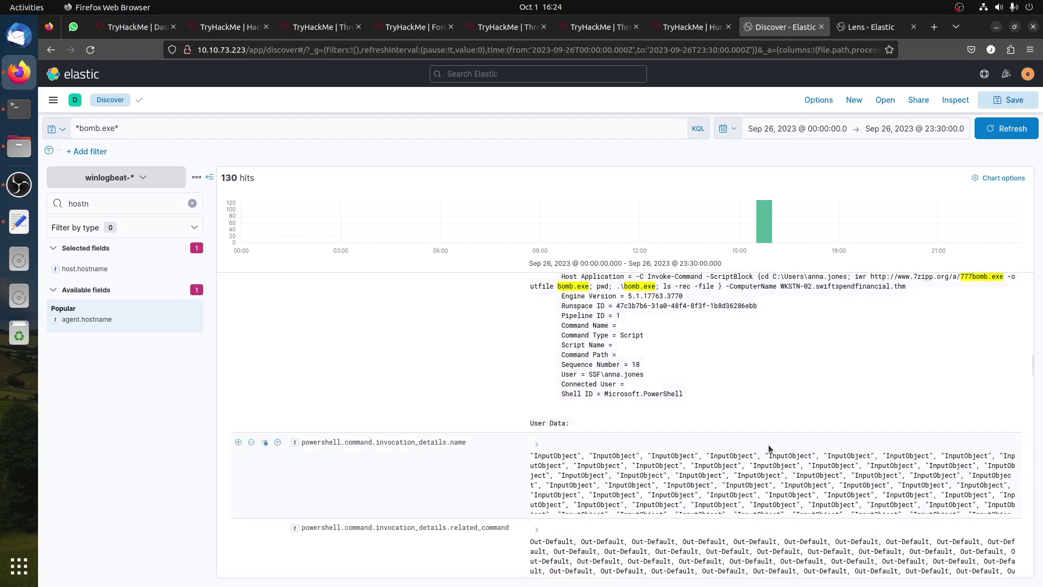
{"action": "scroll", "coordinate": [322, 383], "scroll_direction": "up", "scroll_amount": 15}
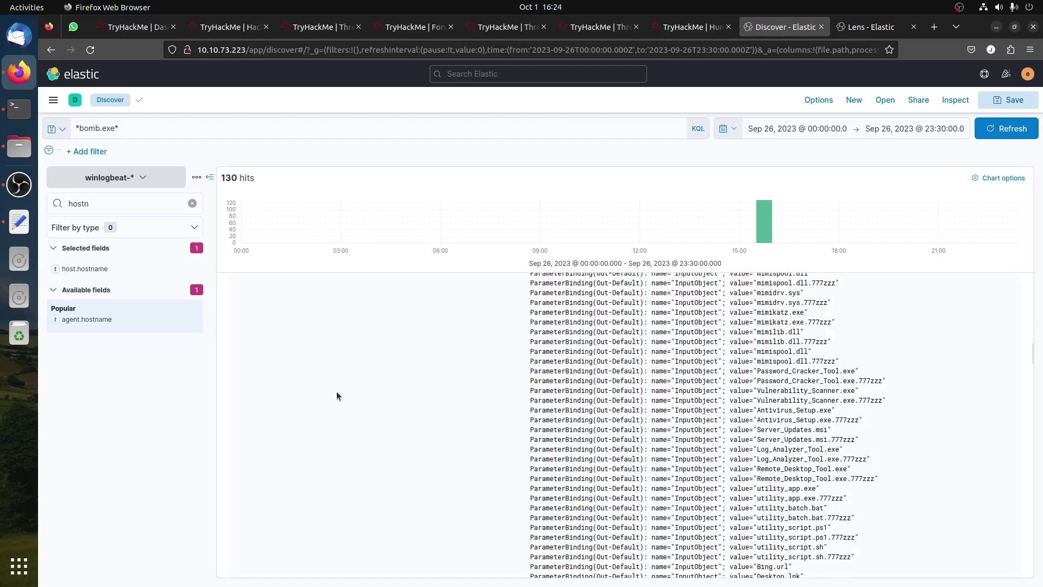
{"action": "scroll", "coordinate": [246, 416], "scroll_direction": "up", "scroll_amount": 10}
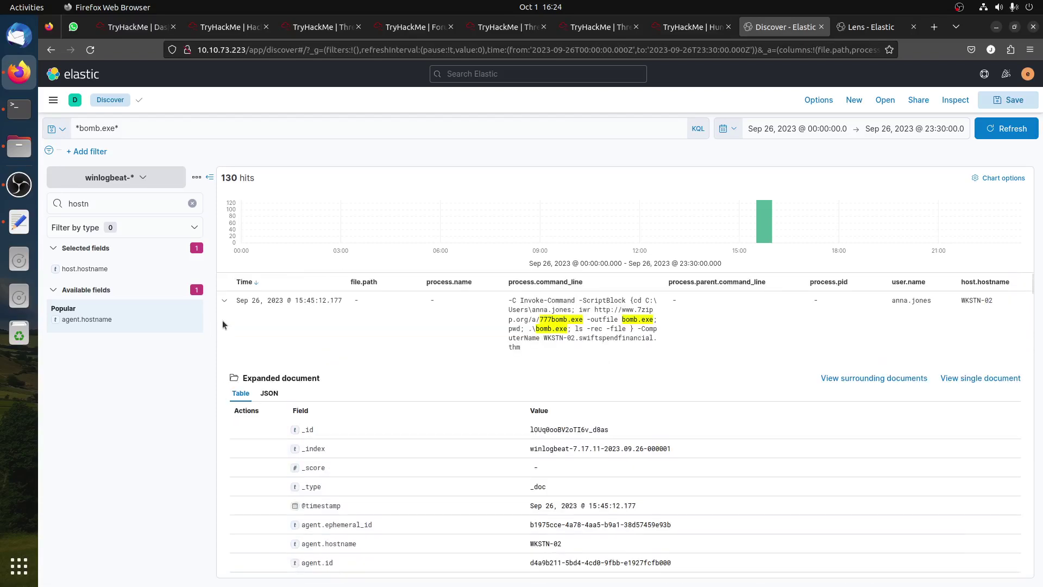
{"action": "left_click", "coordinate": [224, 301]}
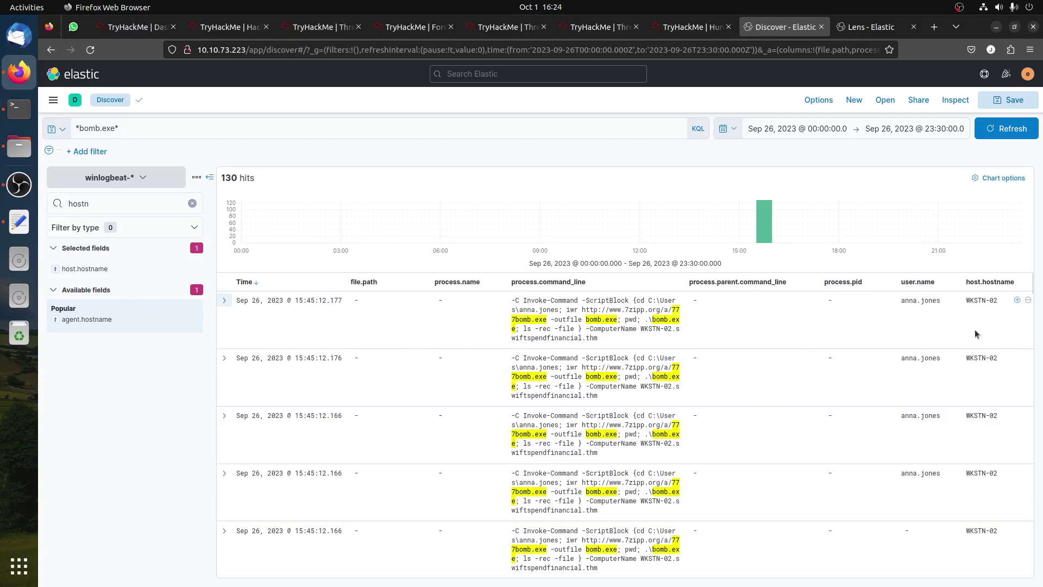
Expand the 15:45:12.119 event on WKSTN-02 and examine the bomb.exe command line in its full message.
{"action": "scroll", "coordinate": [898, 472], "scroll_direction": "down", "scroll_amount": 5}
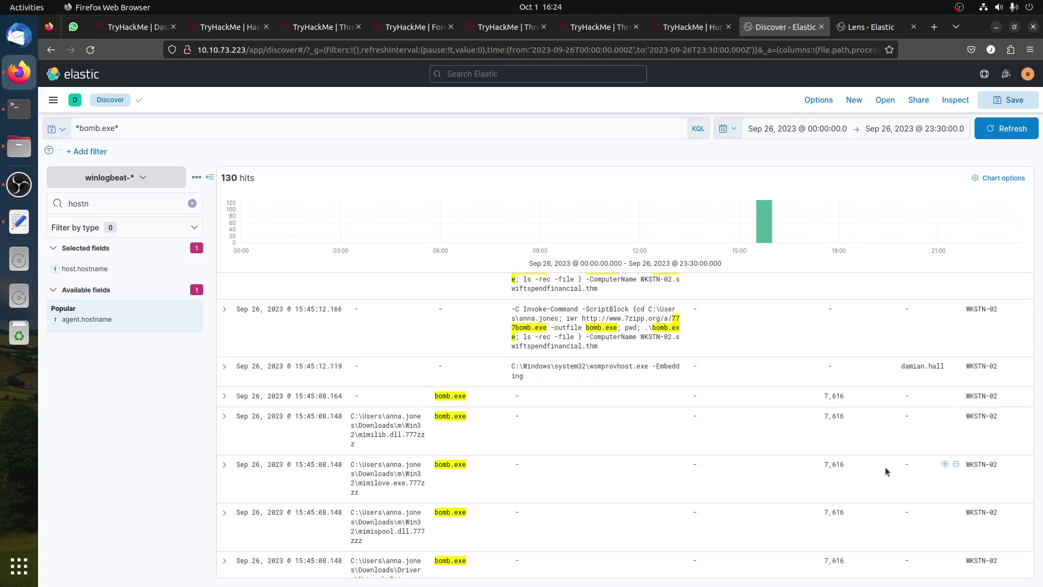
{"action": "left_click", "coordinate": [225, 367]}
{"action": "scroll", "coordinate": [602, 439], "scroll_direction": "down", "scroll_amount": 15}
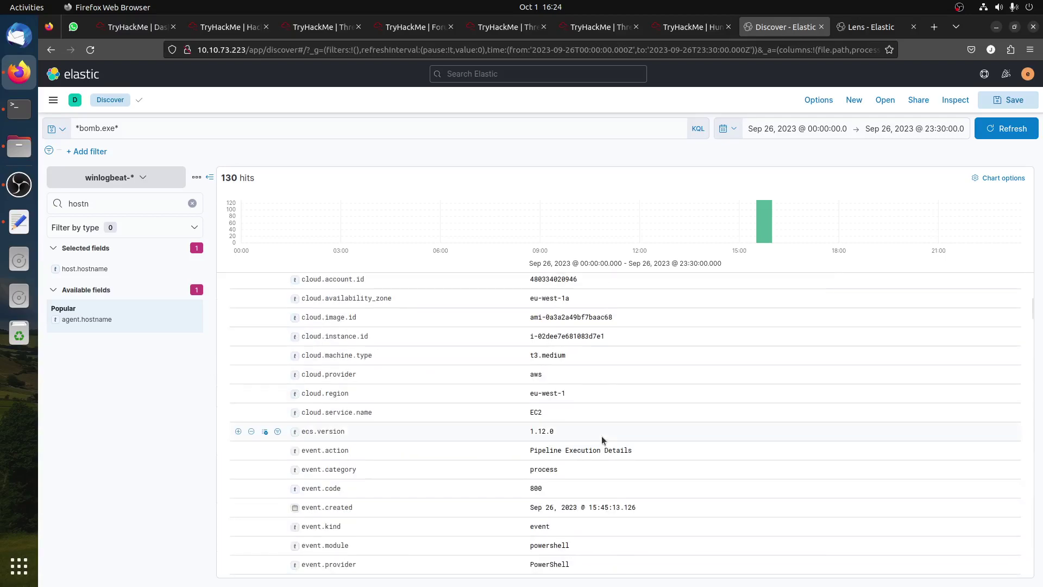
{"action": "left_click", "coordinate": [536, 392]}
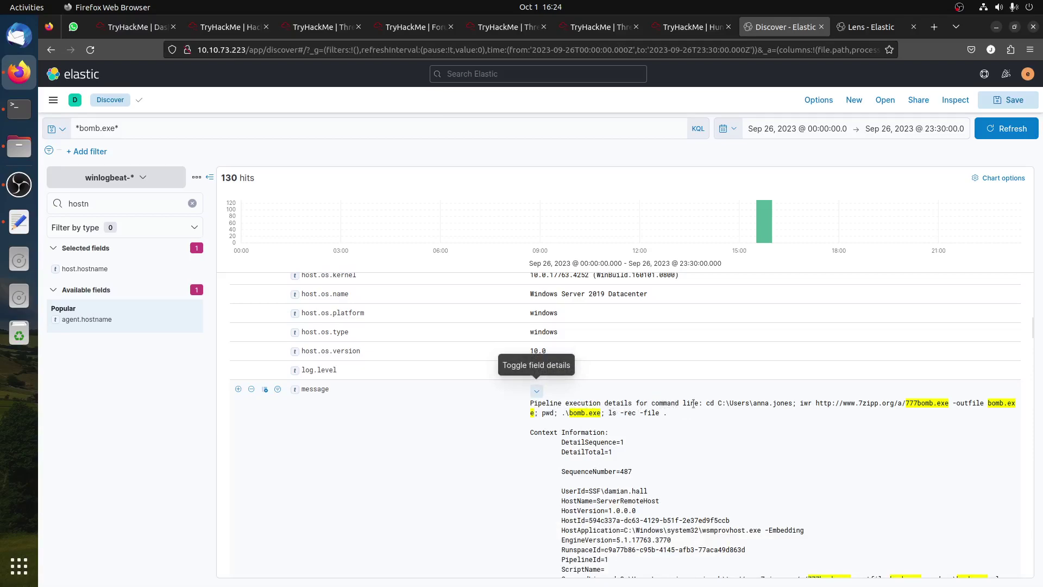
{"action": "left_click_drag", "start_coordinate": [720, 405], "coordinate": [794, 412]}
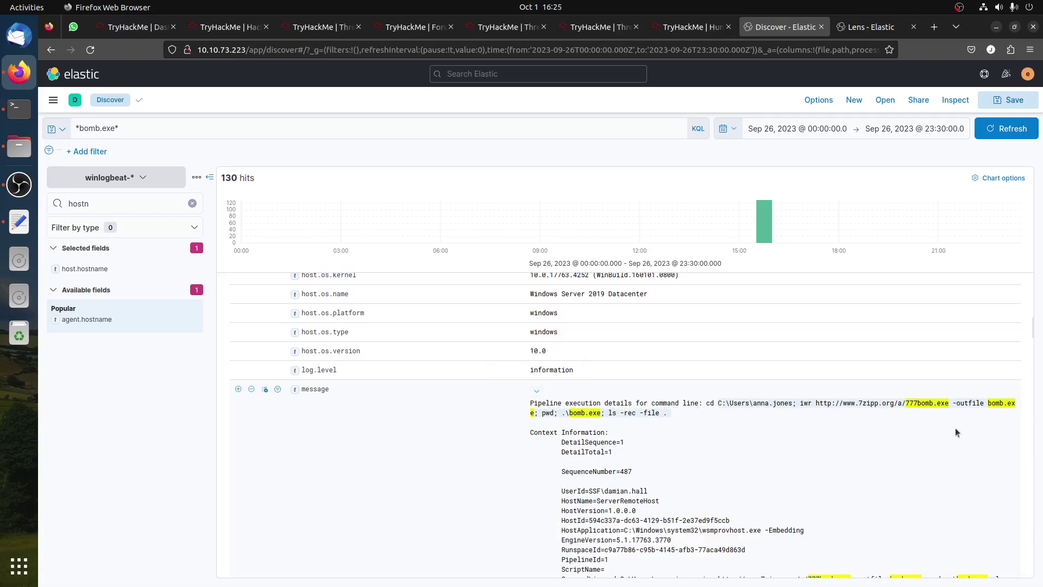
{"action": "left_click", "coordinate": [947, 415]}
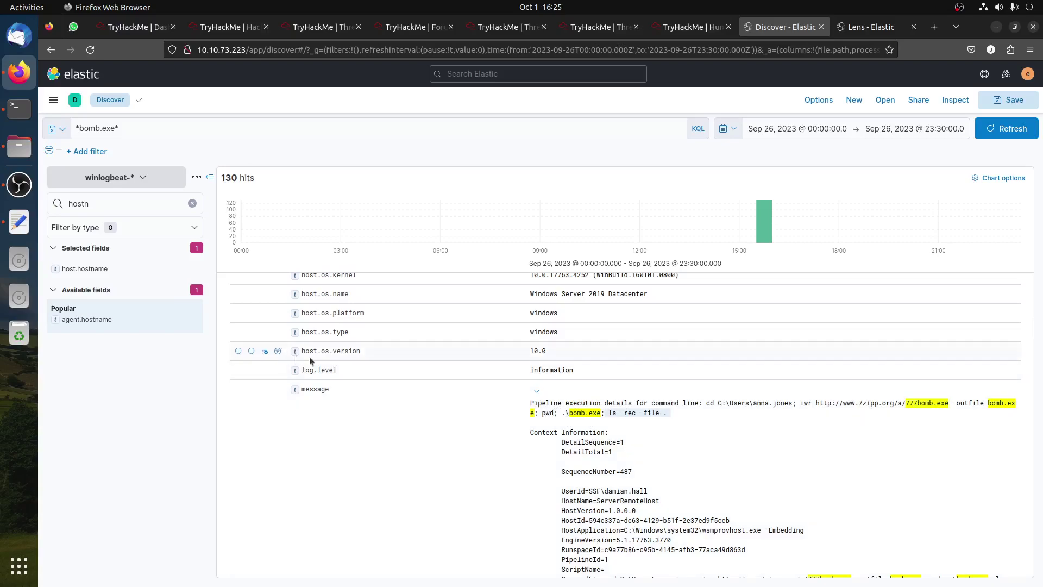
Collapse the 15:45:12.119 event and look through the *bomb.exe* results down to the events around 15:41:29.
{"action": "scroll", "coordinate": [334, 379], "scroll_direction": "up", "scroll_amount": 10}
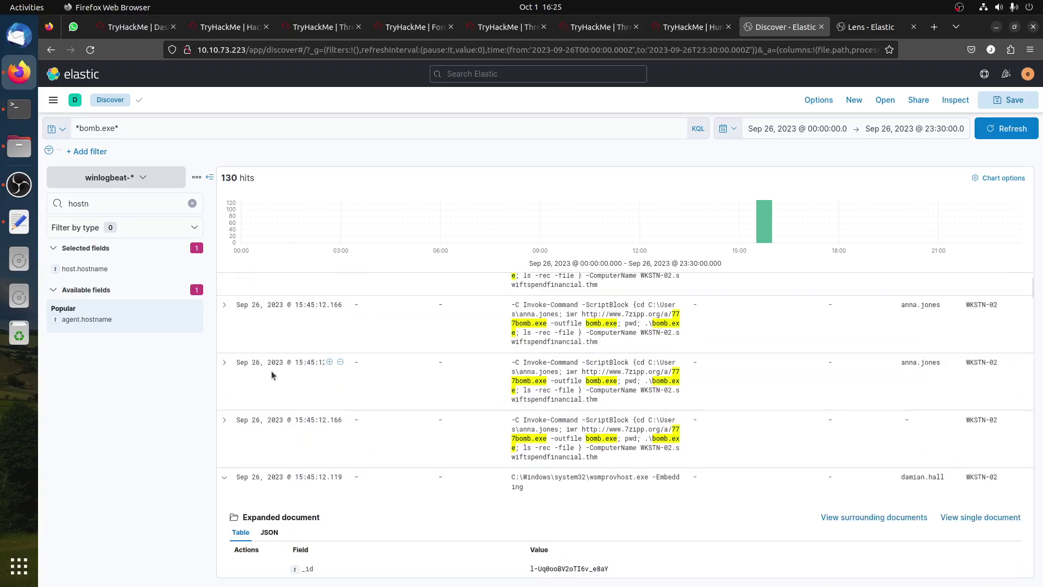
{"action": "left_click", "coordinate": [225, 476]}
{"action": "scroll", "coordinate": [370, 429], "scroll_direction": "down", "scroll_amount": 5}
{"action": "scroll", "coordinate": [375, 428], "scroll_direction": "down", "scroll_amount": 8}
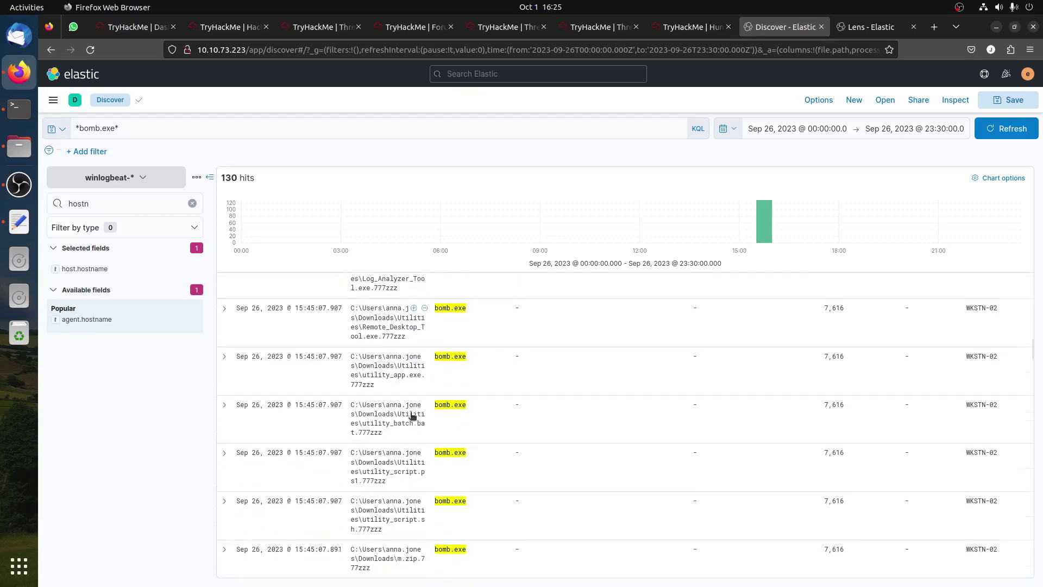
{"action": "scroll", "coordinate": [426, 410], "scroll_direction": "down", "scroll_amount": 10}
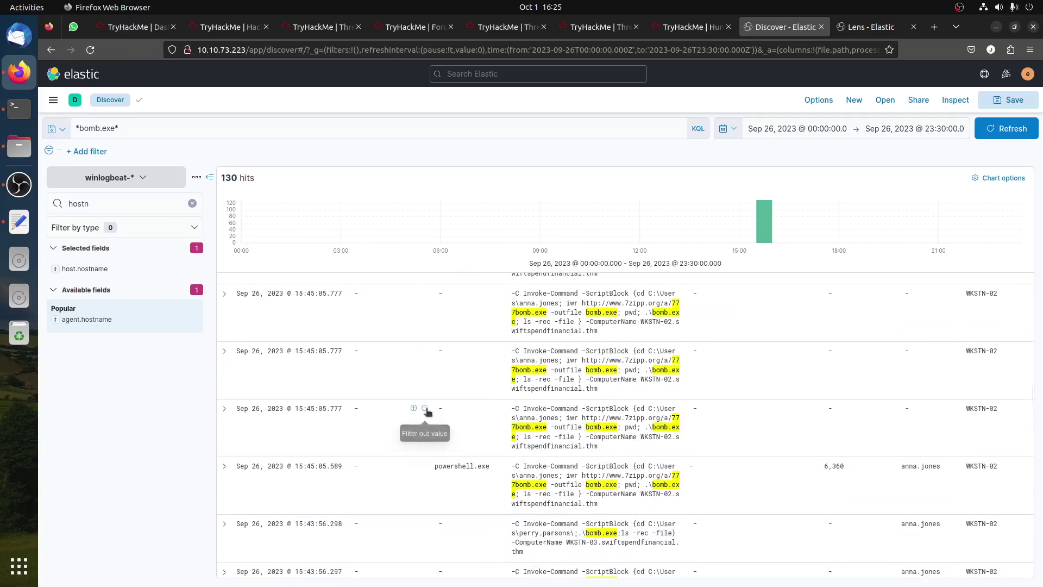
{"action": "scroll", "coordinate": [430, 410], "scroll_direction": "down", "scroll_amount": 10}
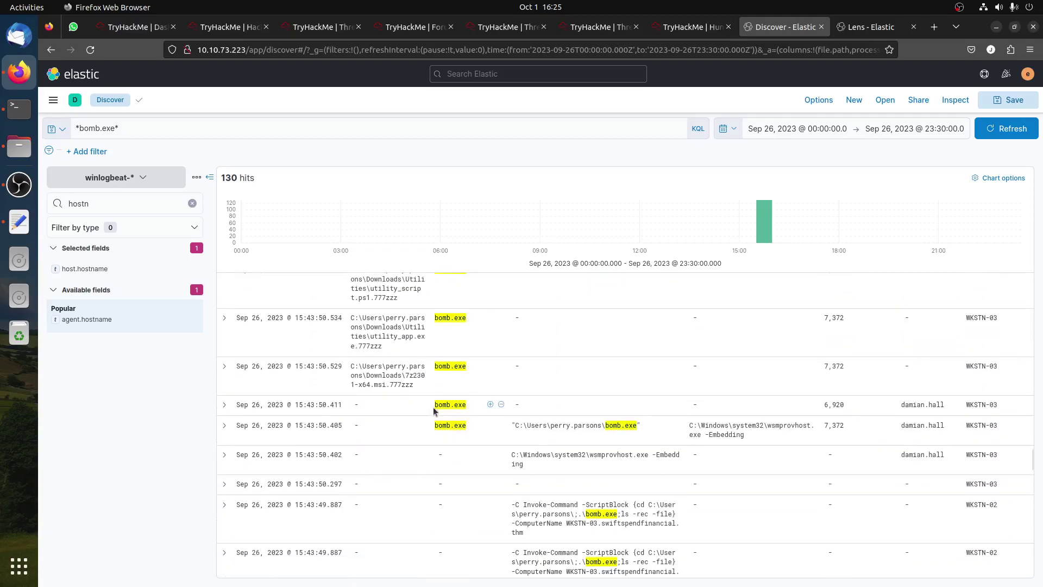
{"action": "scroll", "coordinate": [441, 409], "scroll_direction": "down", "scroll_amount": 10}
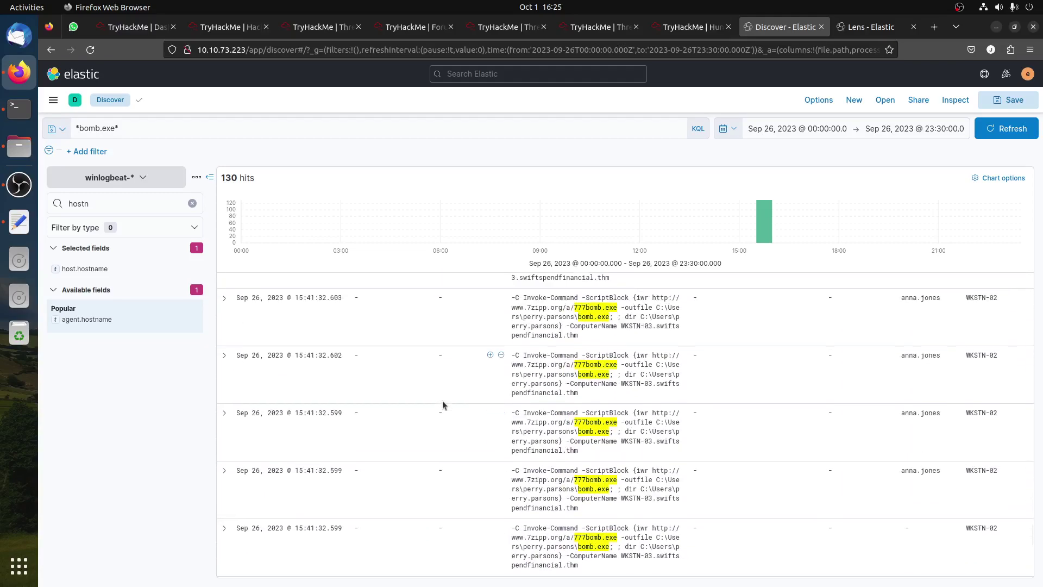
{"action": "scroll", "coordinate": [468, 406], "scroll_direction": "down", "scroll_amount": 2}
{"action": "scroll", "coordinate": [485, 406], "scroll_direction": "up", "scroll_amount": 5}
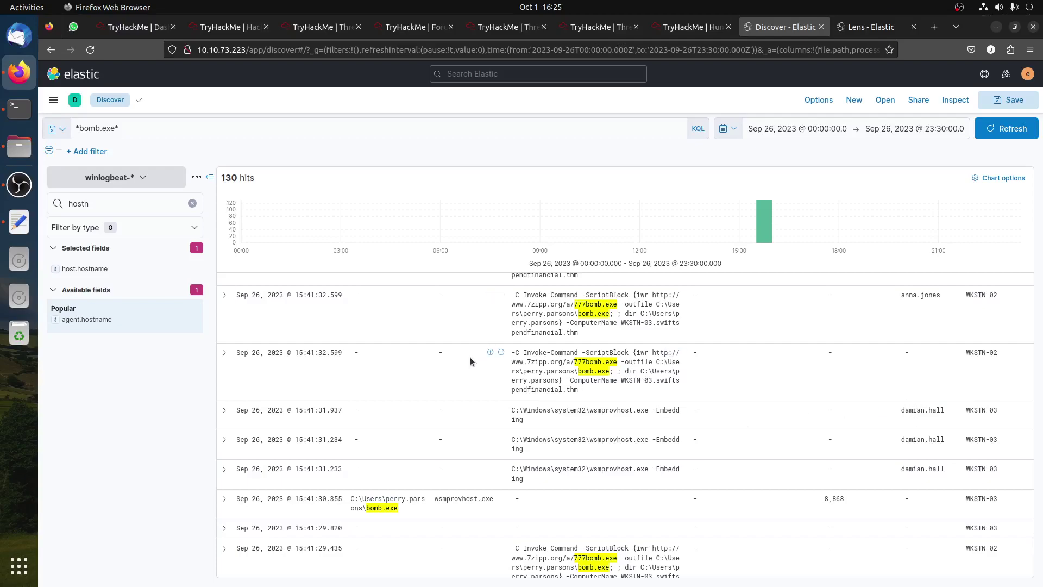
Check TryHackMe's question on the number of encrypted files and return to Elastic to review the oldest *bomb.exe* events.
{"action": "left_click", "coordinate": [681, 27]}
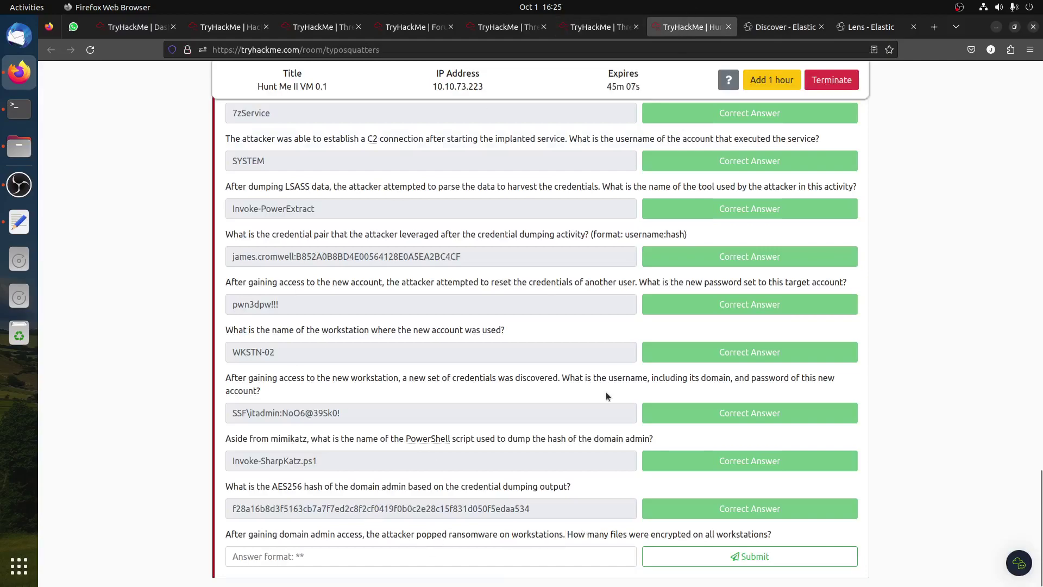
{"action": "left_click", "coordinate": [782, 28]}
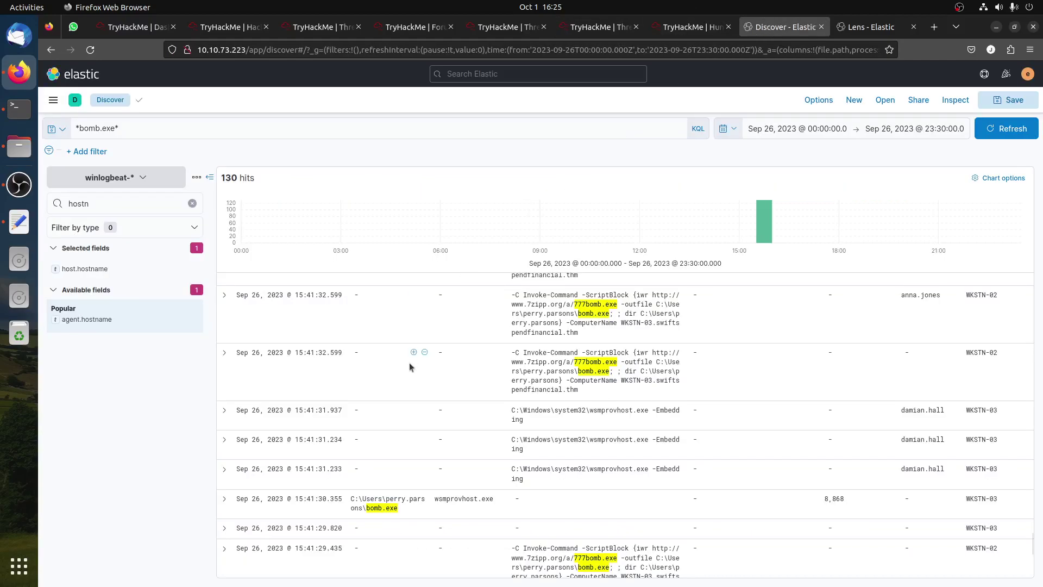
{"action": "scroll", "coordinate": [410, 365], "scroll_direction": "down", "scroll_amount": 5}
{"action": "scroll", "coordinate": [416, 374], "scroll_direction": "down", "scroll_amount": 2}
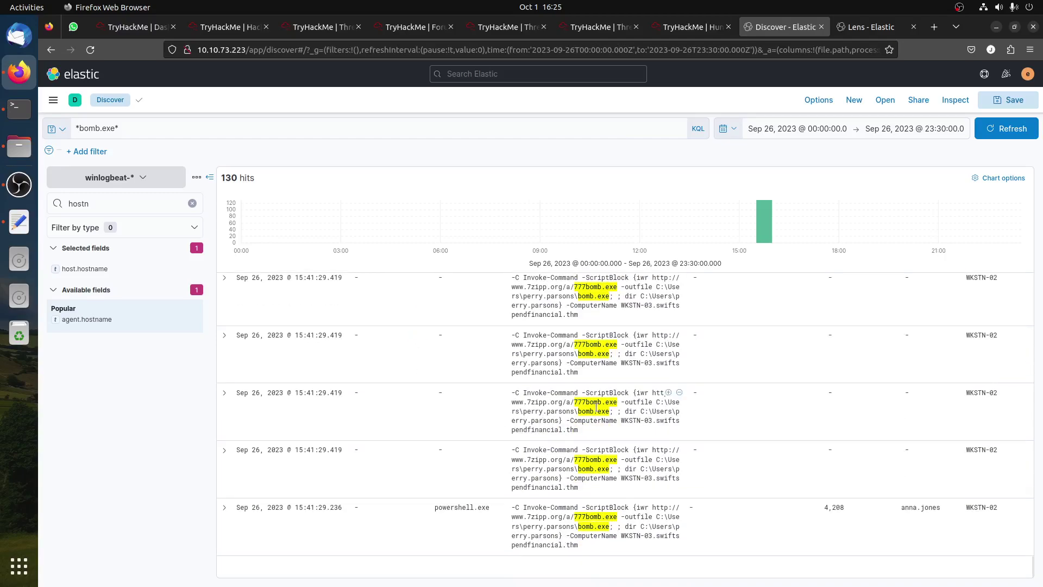
{"action": "scroll", "coordinate": [555, 394], "scroll_direction": "up", "scroll_amount": 5}
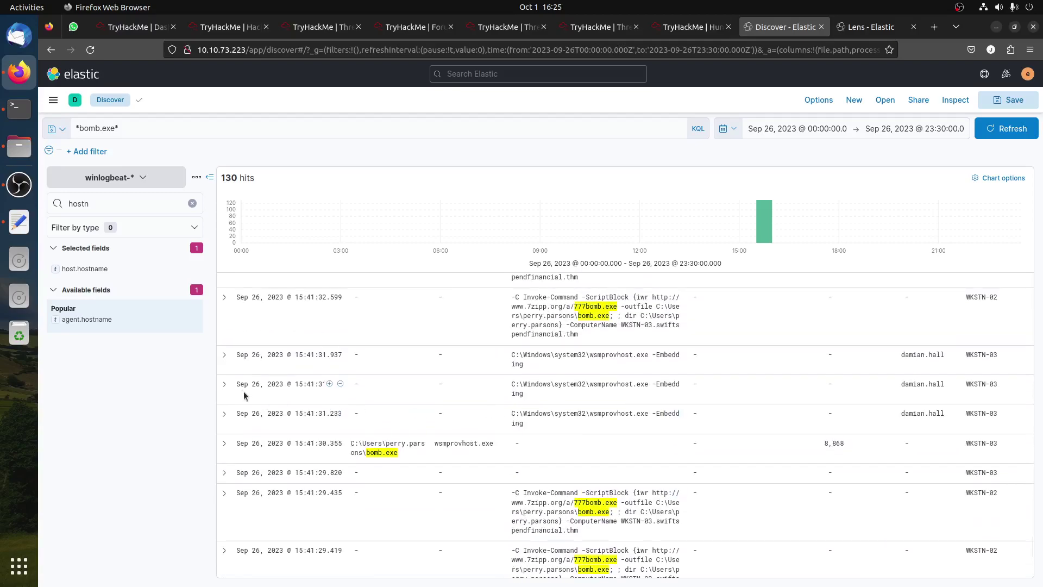
Expand the 15:41:31.234 event on WKSTN-03 and examine the Invoke-WebRequest details in its full message.
{"action": "left_click", "coordinate": [224, 385]}
{"action": "scroll", "coordinate": [648, 446], "scroll_direction": "down", "scroll_amount": 3}
{"action": "scroll", "coordinate": [649, 445], "scroll_direction": "down", "scroll_amount": 10}
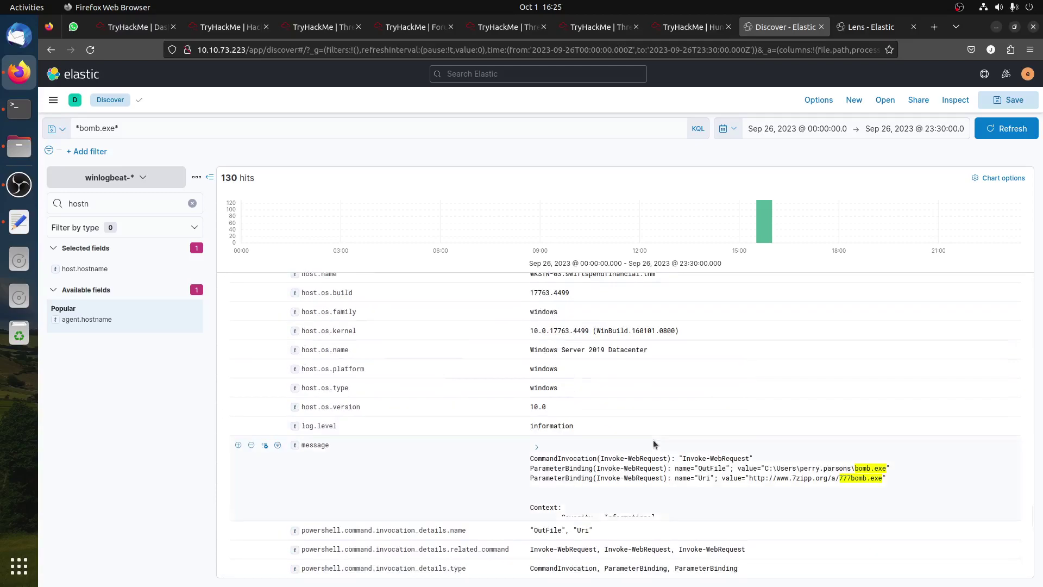
{"action": "left_click", "coordinate": [537, 447]}
{"action": "scroll", "coordinate": [546, 445], "scroll_direction": "down", "scroll_amount": 5}
{"action": "scroll", "coordinate": [546, 444], "scroll_direction": "up", "scroll_amount": 1}
{"action": "scroll", "coordinate": [546, 444], "scroll_direction": "up", "scroll_amount": 1}
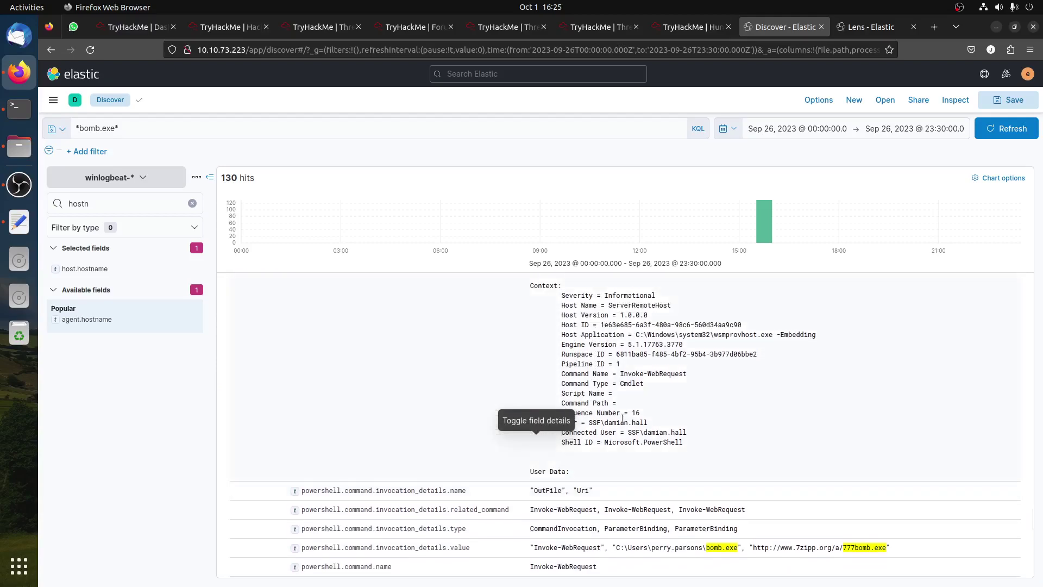
Collapse the 15:41:31.234 event and look through the bomb.exe executions on WKSTN-03 around 15:41:51.
{"action": "scroll", "coordinate": [662, 430], "scroll_direction": "up", "scroll_amount": 15}
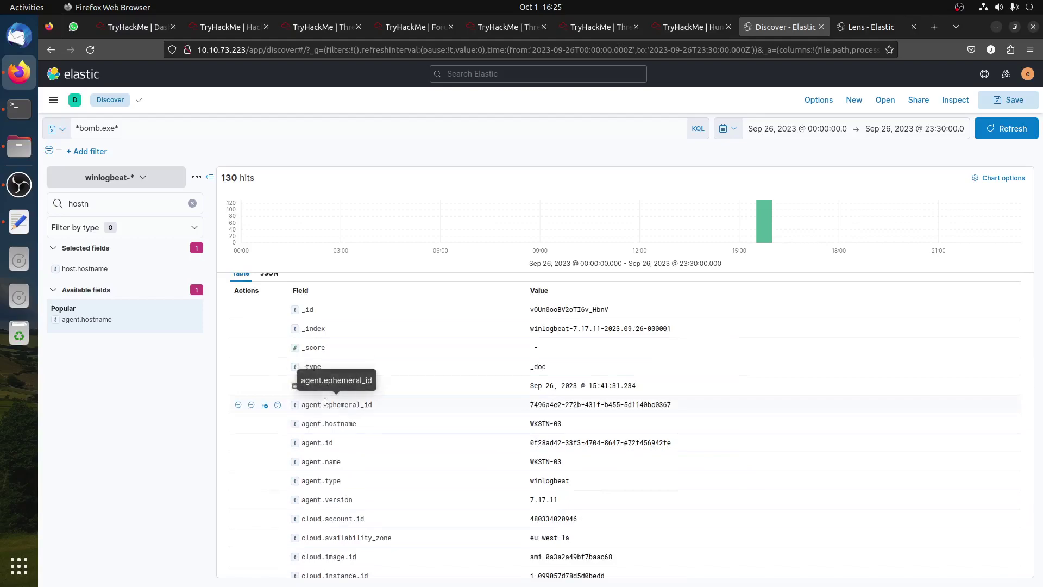
{"action": "scroll", "coordinate": [283, 383], "scroll_direction": "up", "scroll_amount": 1}
{"action": "scroll", "coordinate": [283, 384], "scroll_direction": "up", "scroll_amount": 3}
{"action": "left_click", "coordinate": [224, 391]}
{"action": "scroll", "coordinate": [602, 447], "scroll_direction": "down", "scroll_amount": 3}
{"action": "scroll", "coordinate": [602, 446], "scroll_direction": "down", "scroll_amount": 1}
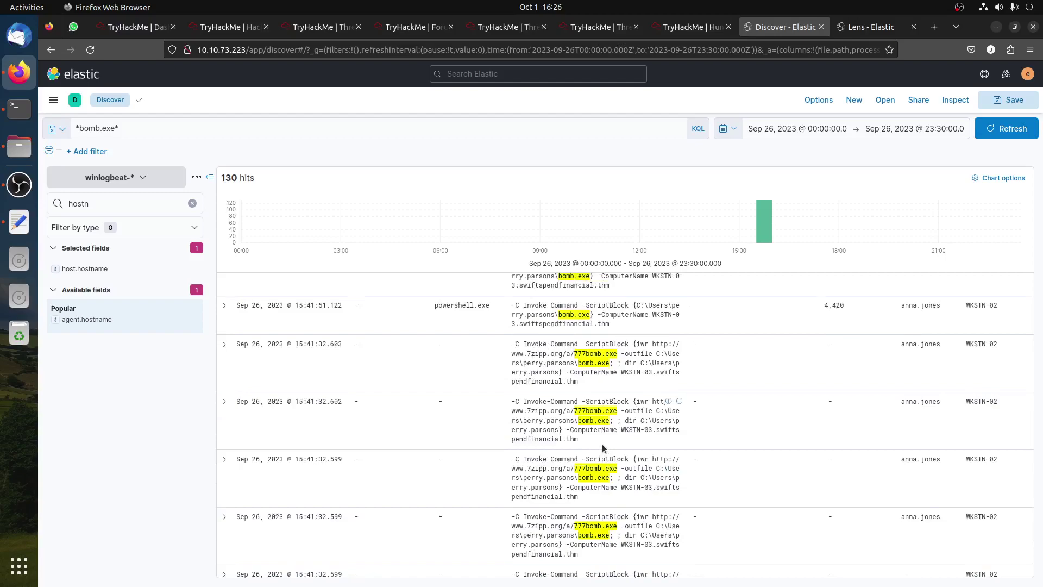
{"action": "scroll", "coordinate": [602, 444], "scroll_direction": "up", "scroll_amount": 5}
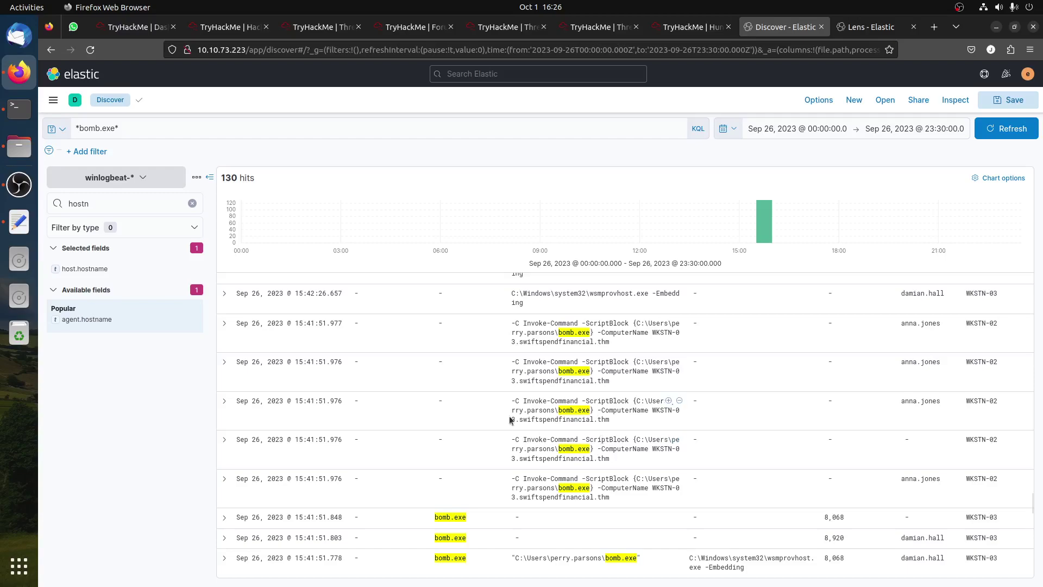
Switch to TryHackMe to reread the question on files encrypted on all workstations, and consult the notes in the text editor.
{"action": "left_click", "coordinate": [688, 28]}
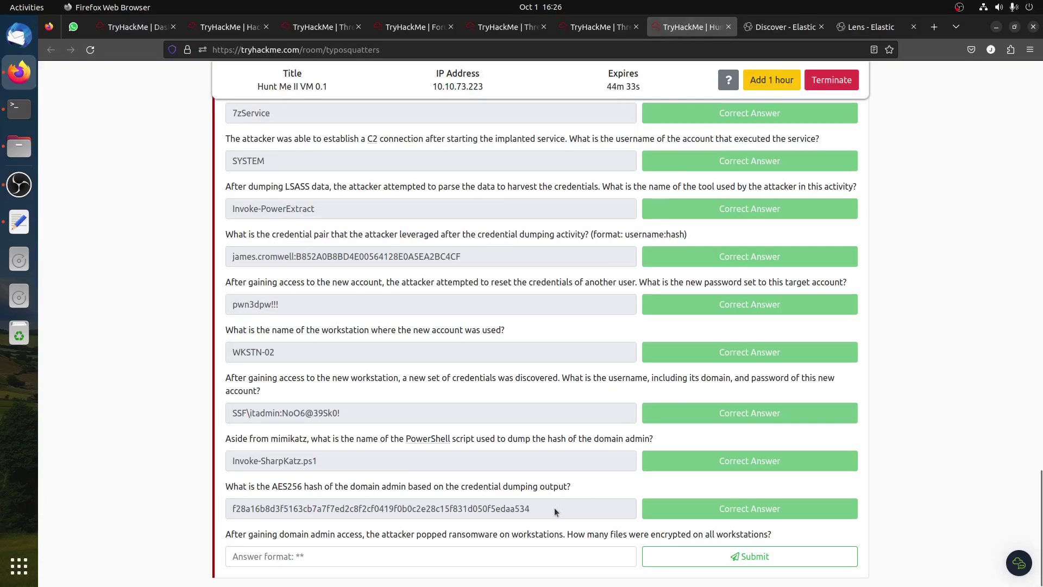
{"action": "left_click_drag", "start_coordinate": [610, 534], "coordinate": [801, 542]}
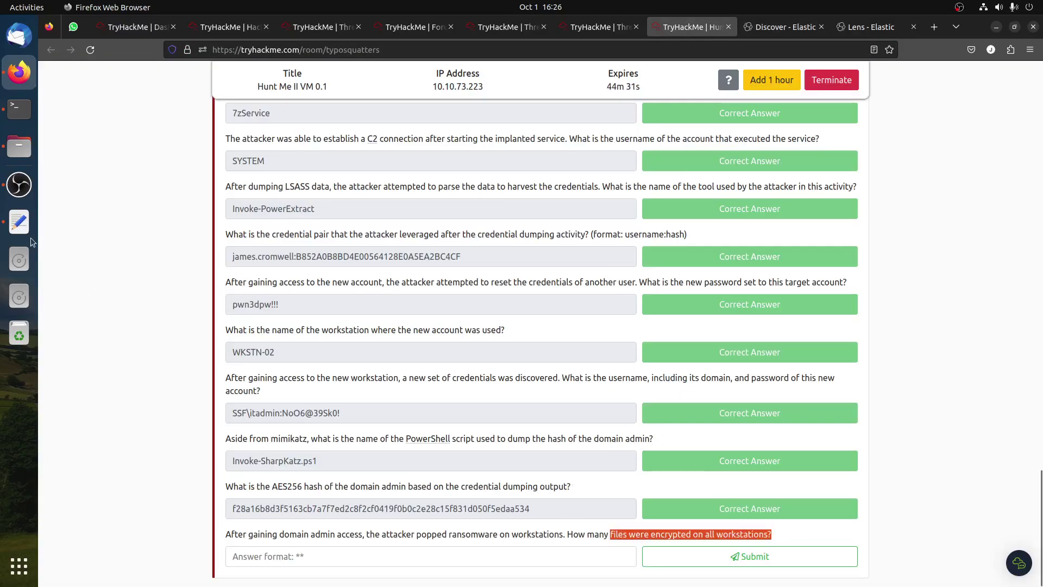
{"action": "left_click", "coordinate": [19, 222]}
{"action": "left_click_drag", "start_coordinate": [256, 224], "coordinate": [169, 211]}
Return to Elastic and narrow the search to *bomb.exe* AND winlog.event_id: 11.
{"action": "left_click", "coordinate": [765, 29]}
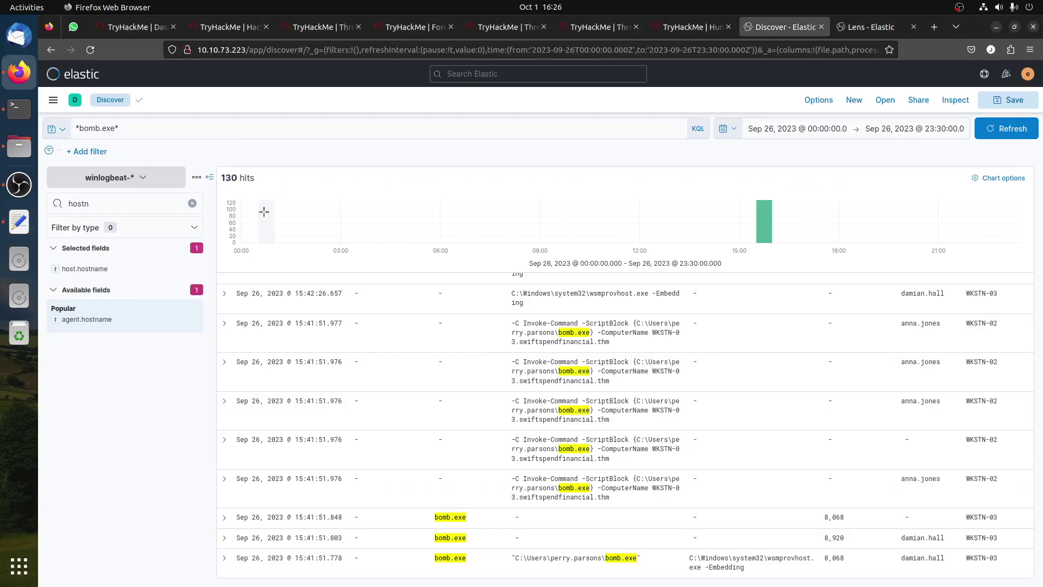
{"action": "left_click", "coordinate": [160, 124]}
{"action": "type", "text": "AND winlog.event_id: 11"}
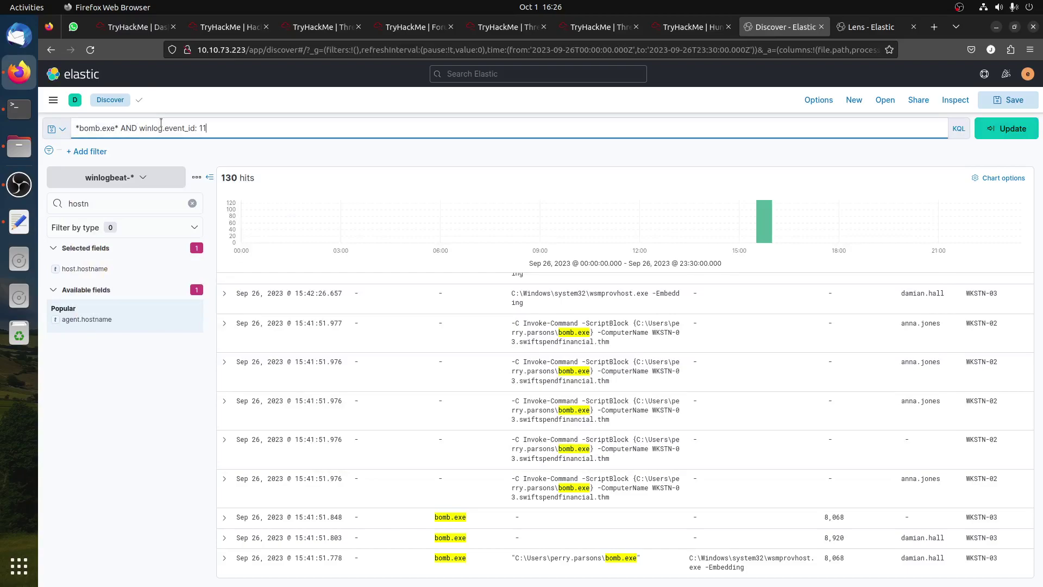
{"action": "key", "text": "Return"}
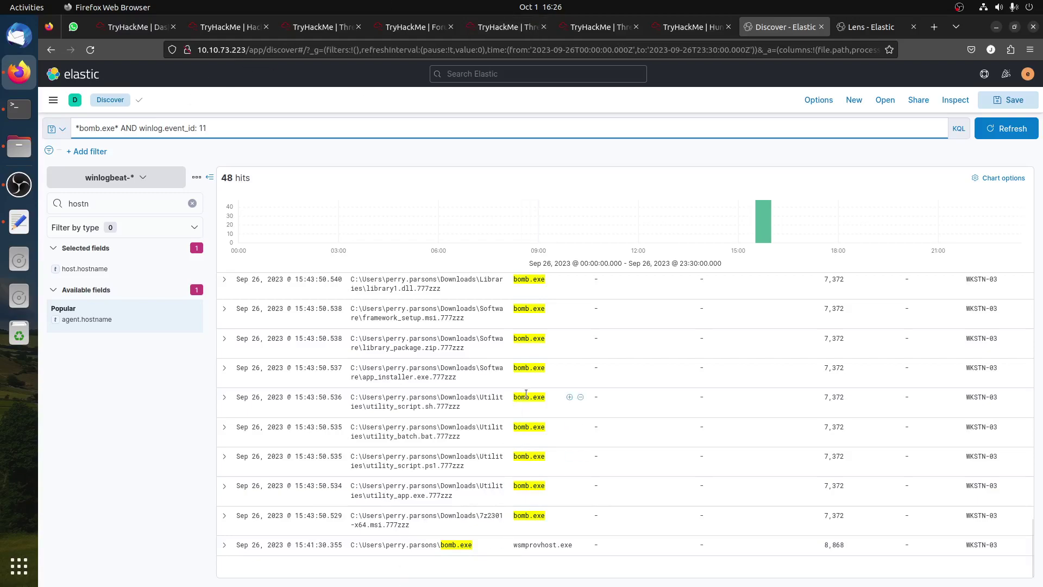
Look through the filtered file-creation events, comparing the file paths and hostnames for WKSTN-02 and WKSTN-03.
{"action": "scroll", "coordinate": [753, 399], "scroll_direction": "up", "scroll_amount": 5}
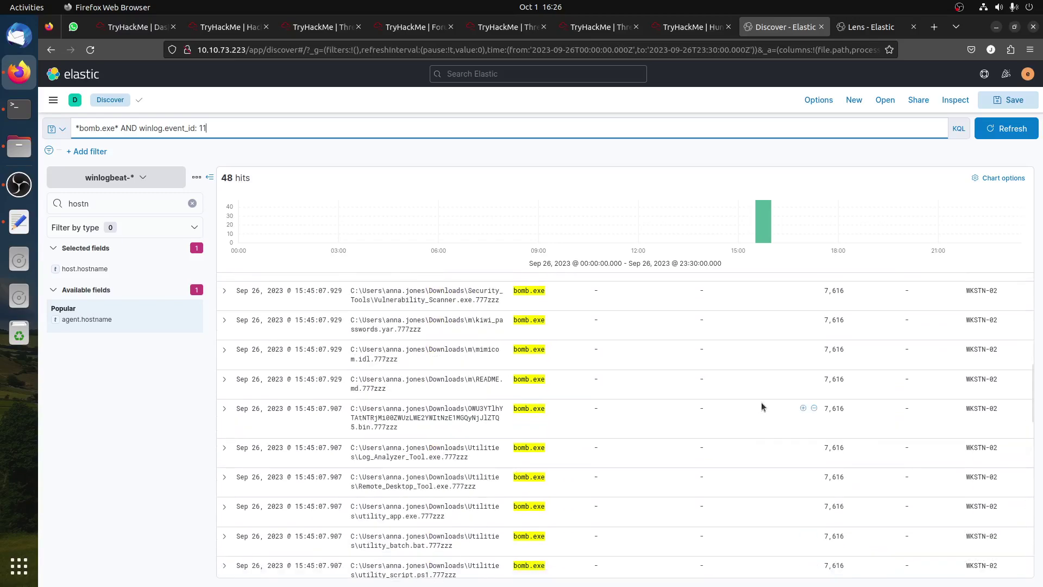
{"action": "scroll", "coordinate": [762, 402], "scroll_direction": "up", "scroll_amount": 5}
{"action": "left_click_drag", "start_coordinate": [996, 328], "coordinate": [966, 328]}
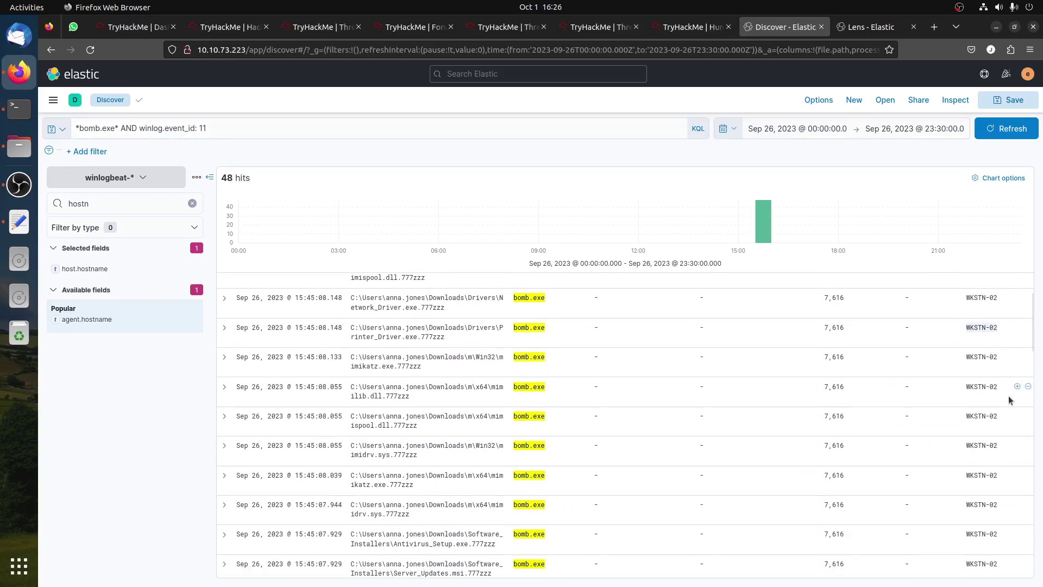
{"action": "scroll", "coordinate": [1002, 410], "scroll_direction": "down", "scroll_amount": 6}
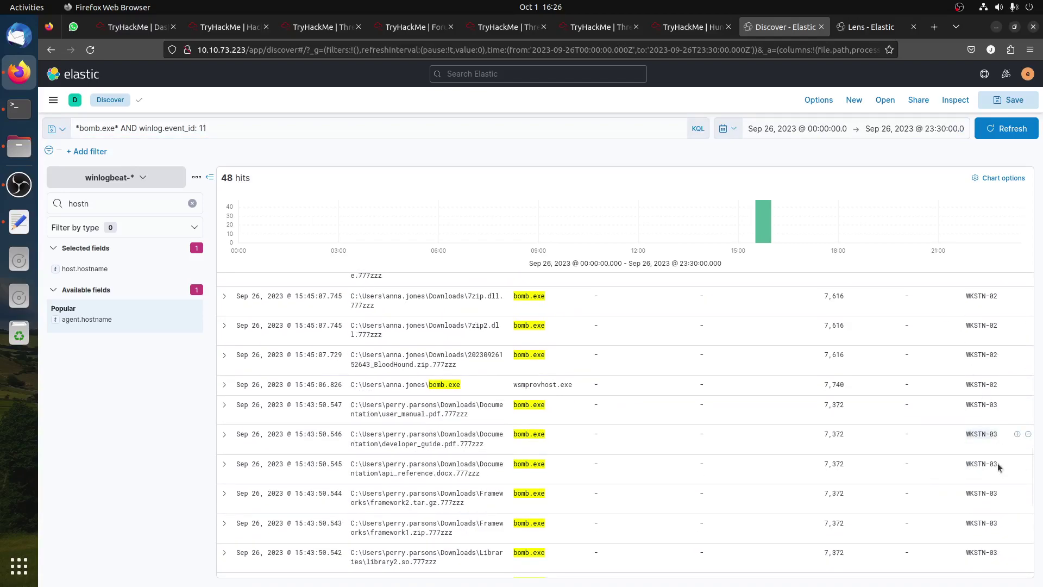
{"action": "scroll", "coordinate": [954, 413], "scroll_direction": "down", "scroll_amount": 5}
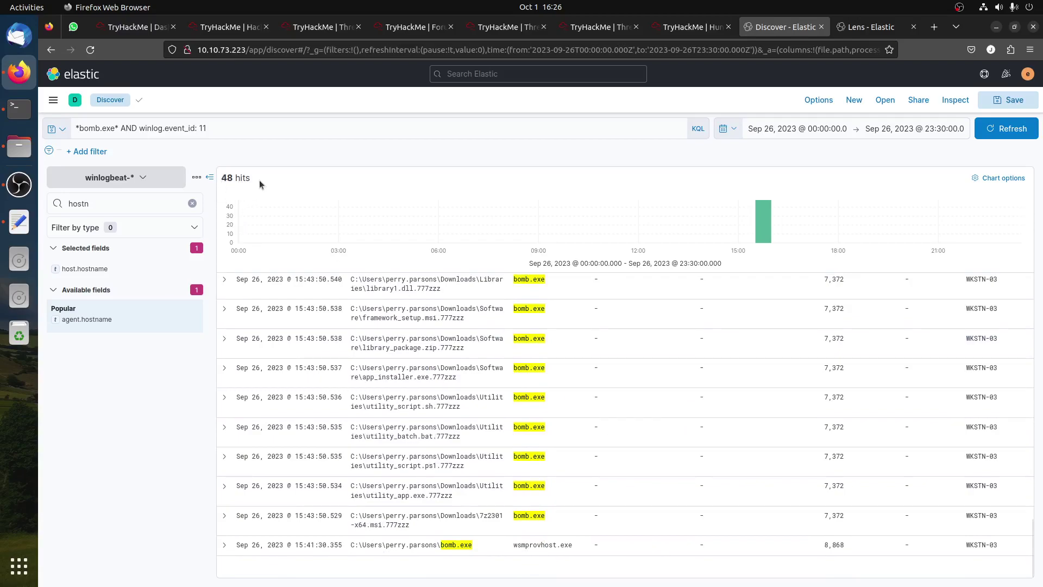
Expand the 15:41:30.355 wsmprovhost.exe event on WKSTN-03, examine its file-creation message, and collapse it.
{"action": "left_click", "coordinate": [224, 546]}
{"action": "scroll", "coordinate": [242, 524], "scroll_direction": "down", "scroll_amount": 10}
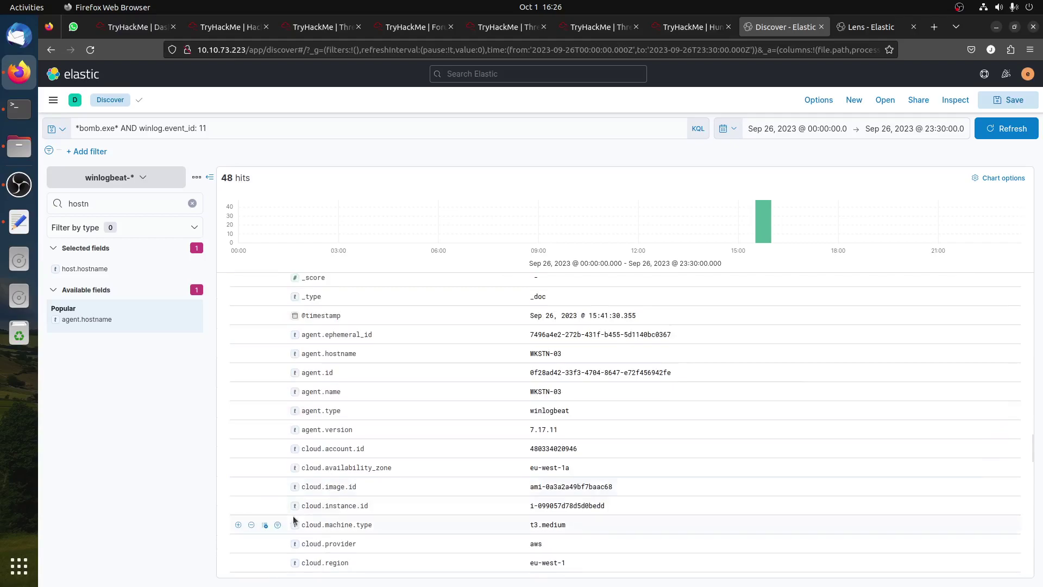
{"action": "scroll", "coordinate": [526, 500], "scroll_direction": "down", "scroll_amount": 10}
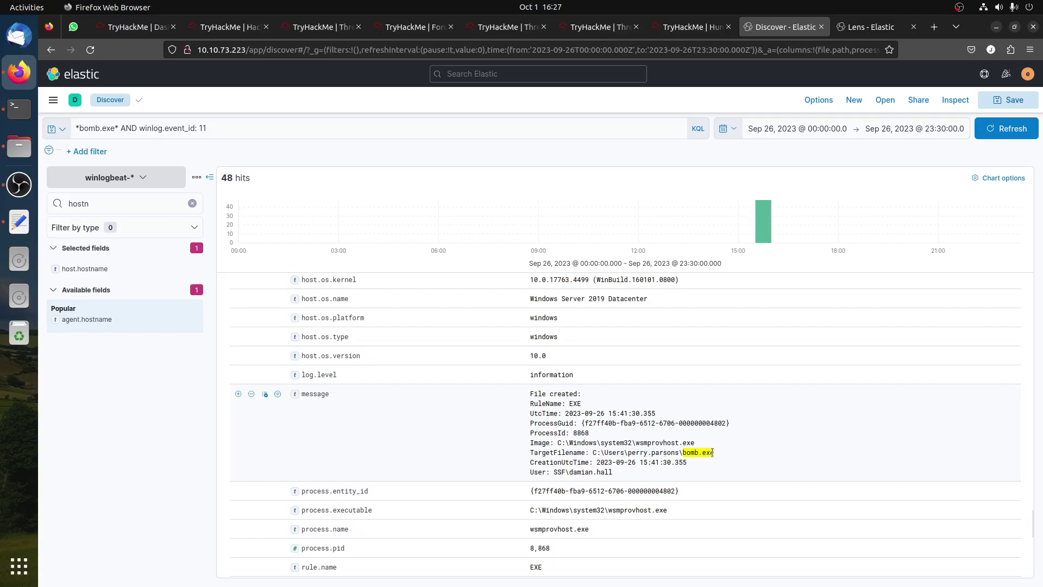
{"action": "scroll", "coordinate": [325, 432], "scroll_direction": "up", "scroll_amount": 15}
{"action": "scroll", "coordinate": [325, 434], "scroll_direction": "up", "scroll_amount": 10}
{"action": "scroll", "coordinate": [277, 467], "scroll_direction": "down", "scroll_amount": 10}
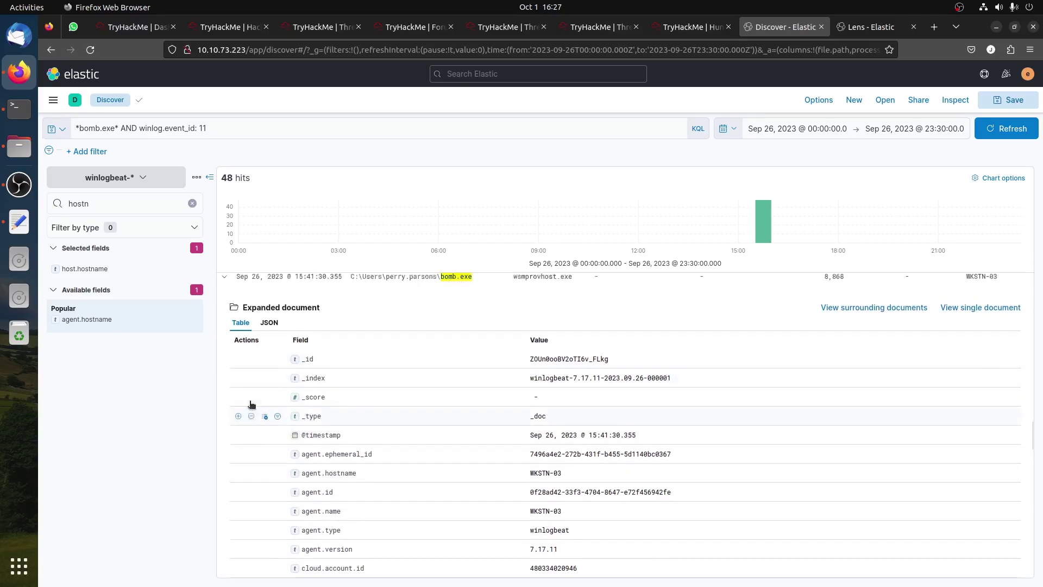
{"action": "scroll", "coordinate": [251, 405], "scroll_direction": "up", "scroll_amount": 3}
{"action": "left_click", "coordinate": [224, 379]}
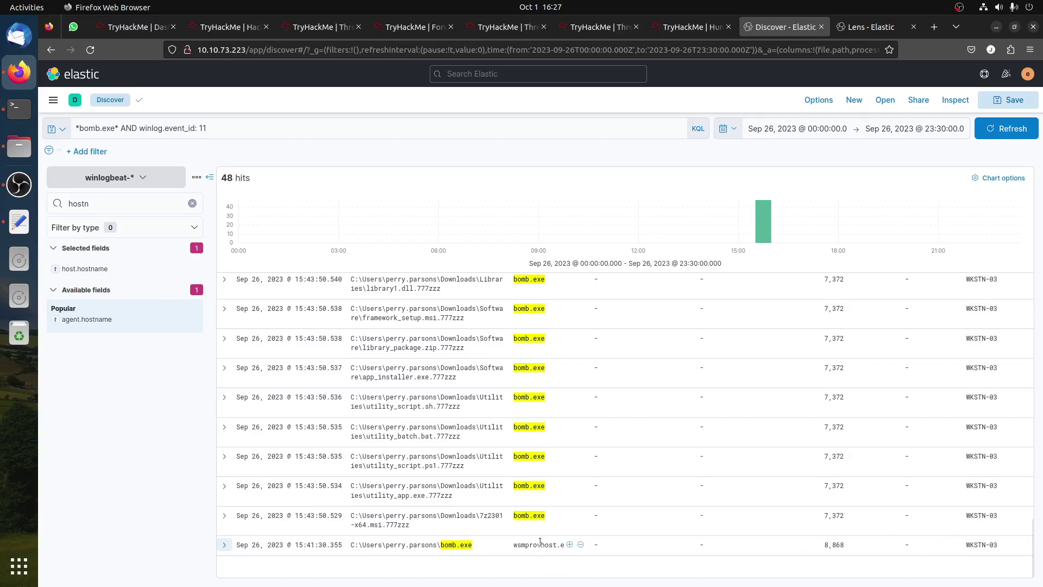
Scan the process names across the whole result list for other file creations made by wsmprovhost.exe.
{"action": "scroll", "coordinate": [541, 543], "scroll_direction": "up", "scroll_amount": 10}
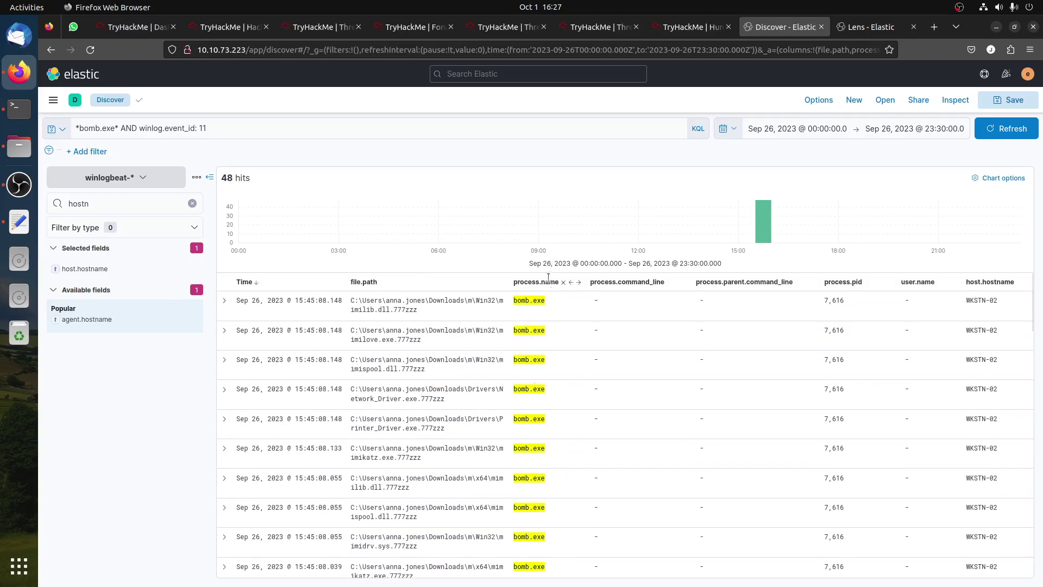
{"action": "scroll", "coordinate": [522, 451], "scroll_direction": "down", "scroll_amount": 5}
{"action": "scroll", "coordinate": [532, 475], "scroll_direction": "down", "scroll_amount": 10}
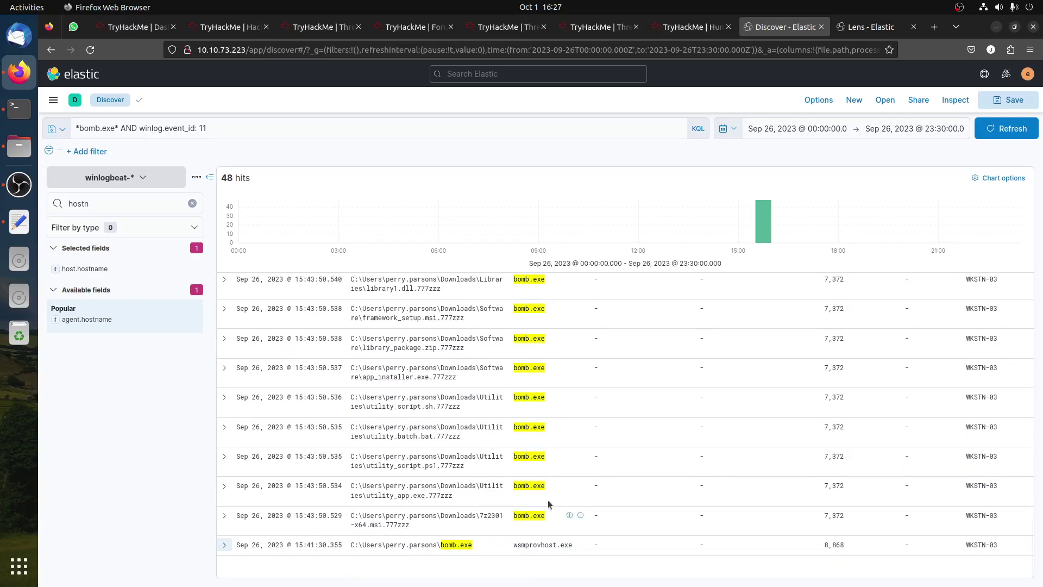
{"action": "scroll", "coordinate": [489, 435], "scroll_direction": "up", "scroll_amount": 5}
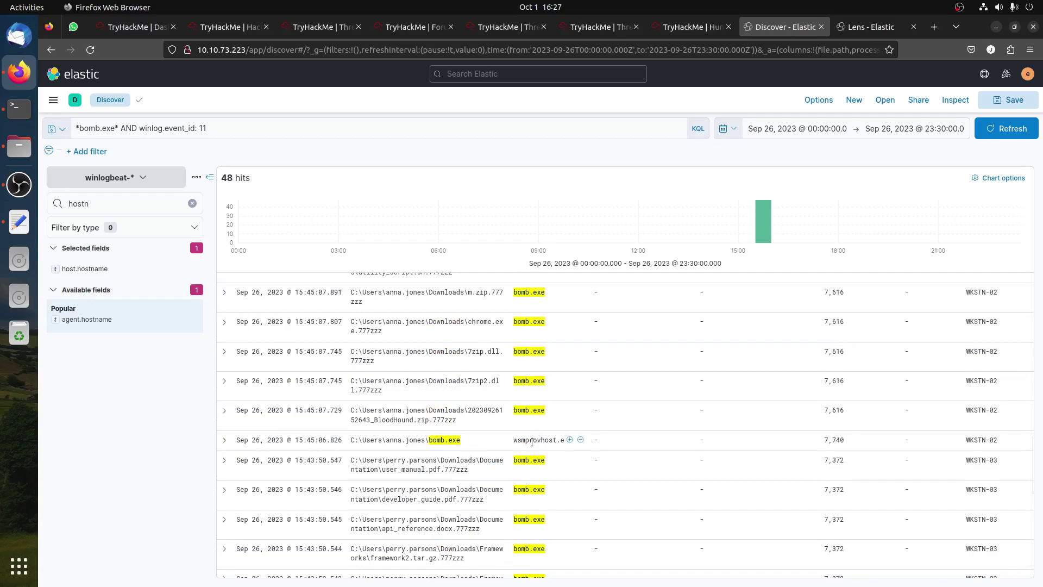
Expand the 15:45:06.826 event on WKSTN-02, examine the target filename in its message, and collapse it.
{"action": "left_click", "coordinate": [224, 440]}
{"action": "scroll", "coordinate": [630, 483], "scroll_direction": "down", "scroll_amount": 5}
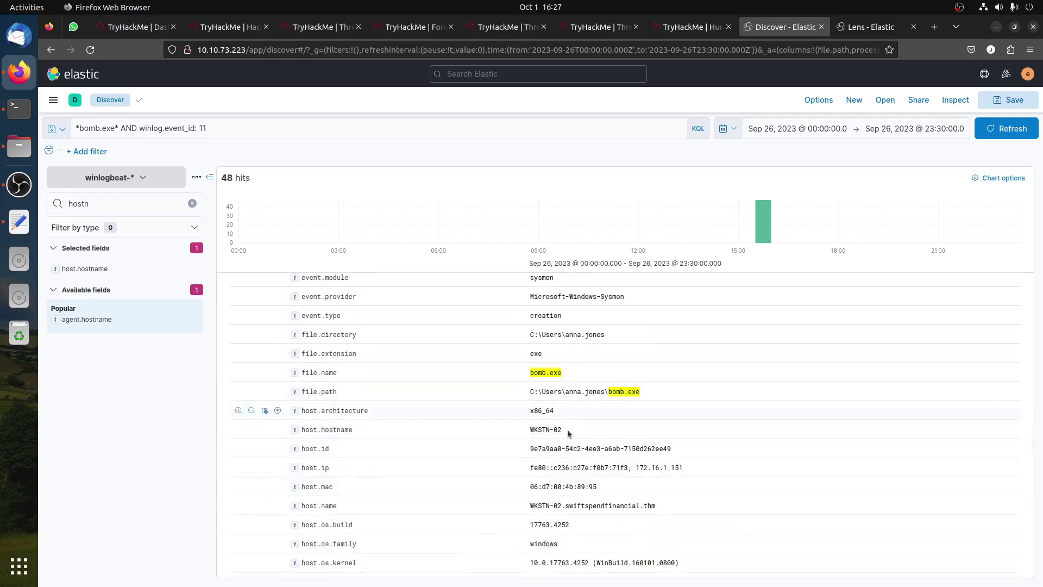
{"action": "scroll", "coordinate": [584, 443], "scroll_direction": "down", "scroll_amount": 8}
{"action": "scroll", "coordinate": [584, 444], "scroll_direction": "up", "scroll_amount": 1}
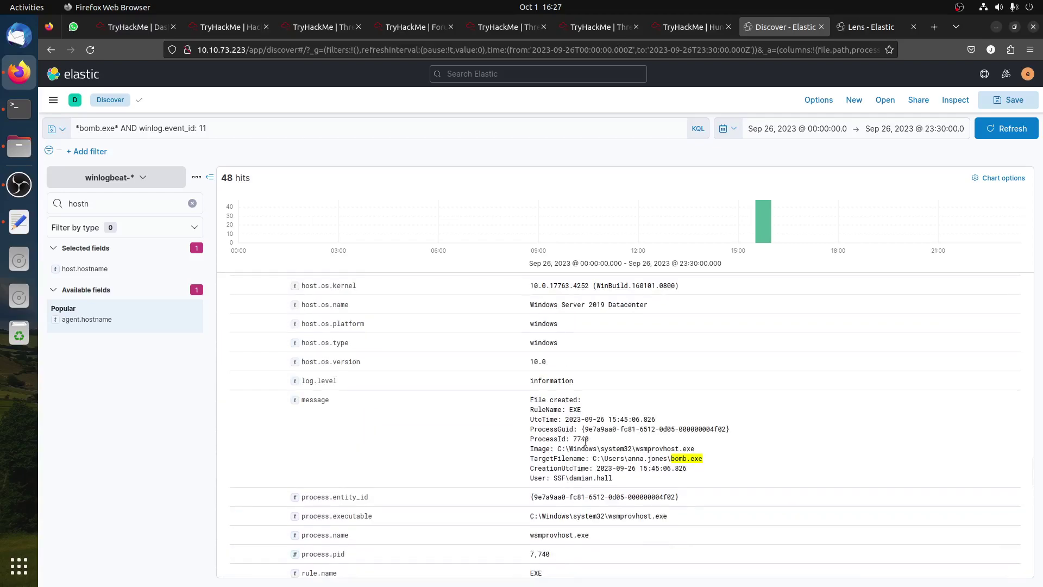
{"action": "scroll", "coordinate": [576, 429], "scroll_direction": "down", "scroll_amount": 5}
{"action": "scroll", "coordinate": [573, 420], "scroll_direction": "up", "scroll_amount": 5}
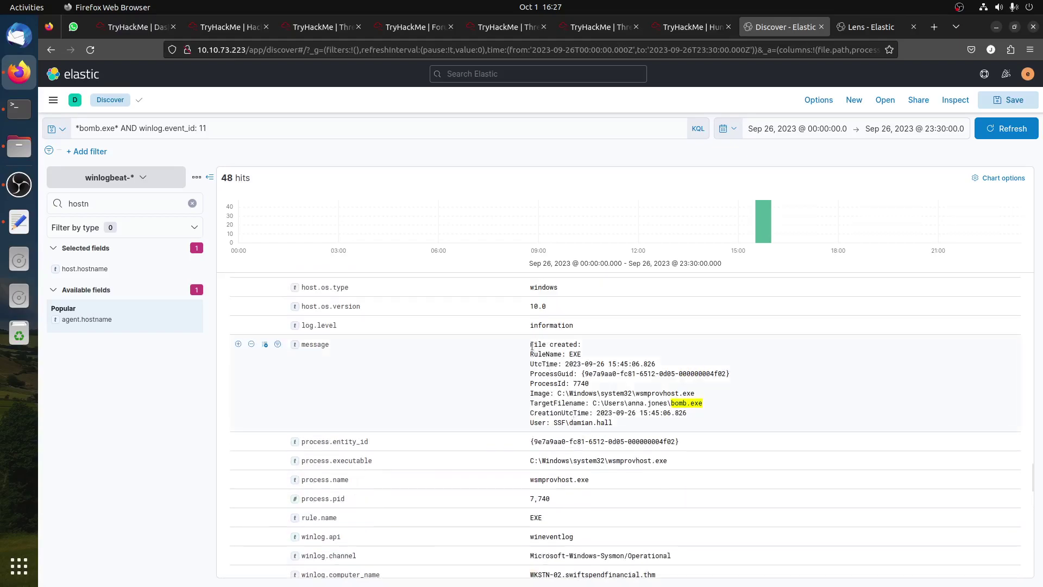
{"action": "left_click_drag", "start_coordinate": [628, 403], "coordinate": [668, 404]}
{"action": "scroll", "coordinate": [666, 406], "scroll_direction": "up", "scroll_amount": 15}
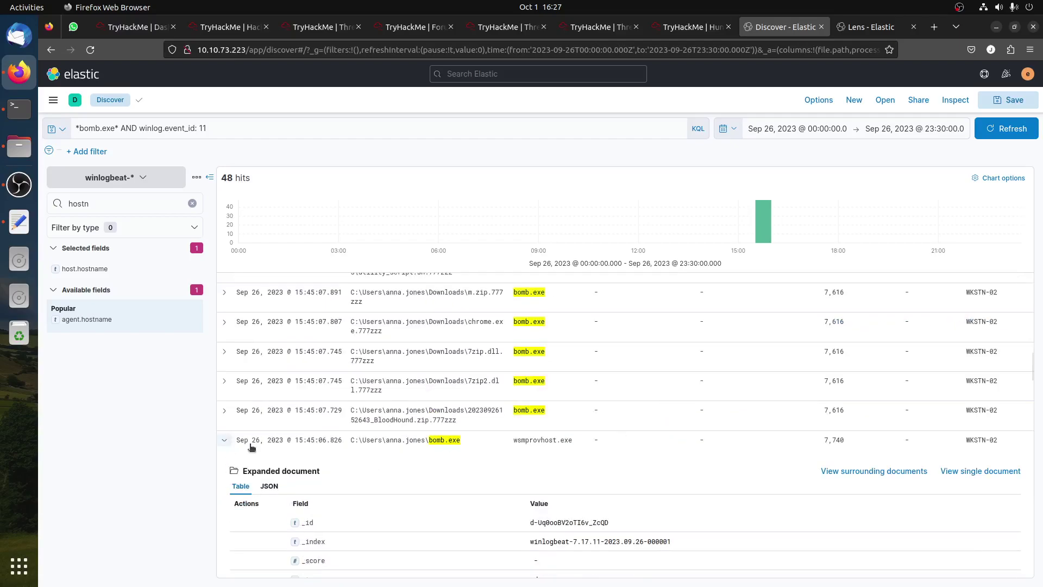
{"action": "left_click", "coordinate": [225, 441]}
Filter out events whose process.name is wsmprovhost.exe and review the remaining results up to the newest.
{"action": "scroll", "coordinate": [712, 499], "scroll_direction": "down", "scroll_amount": 10}
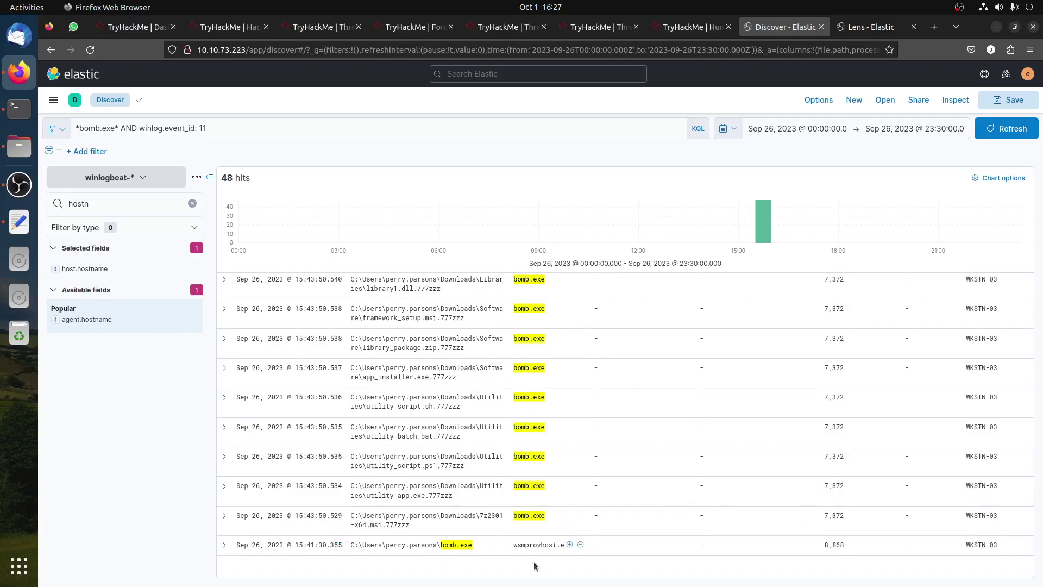
{"action": "left_click", "coordinate": [581, 545]}
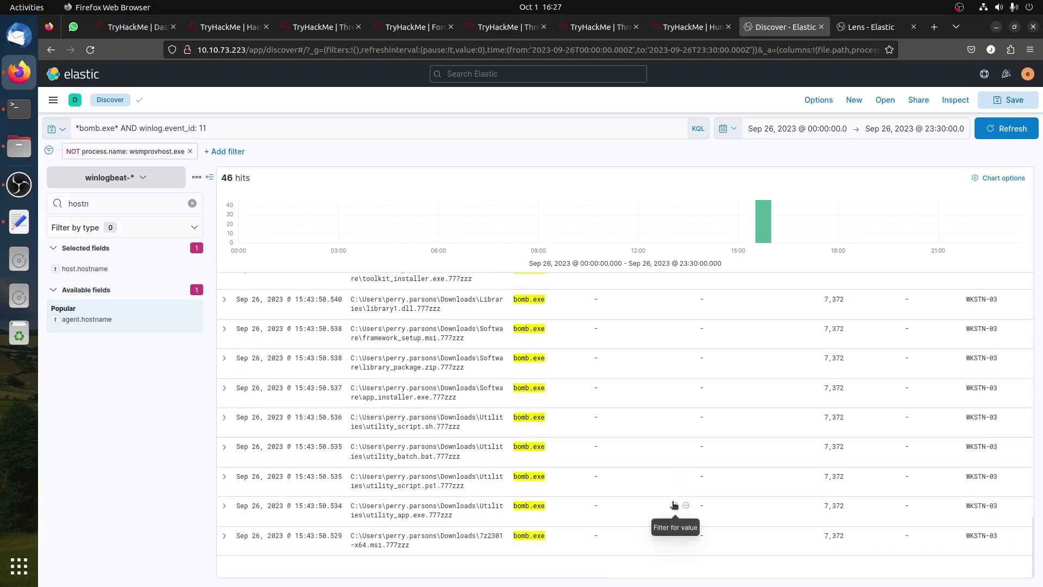
{"action": "scroll", "coordinate": [673, 504], "scroll_direction": "up", "scroll_amount": 6}
{"action": "scroll", "coordinate": [671, 505], "scroll_direction": "up", "scroll_amount": 4}
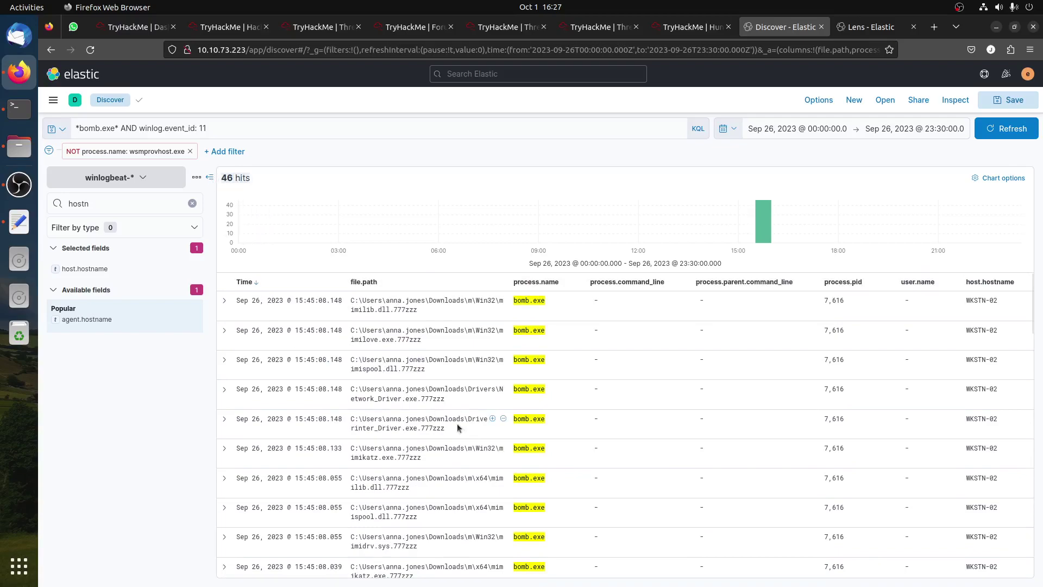
Examine the file details and message of the 15:45:08.148 mimilib.dll.777zzz event on WKSTN-02, and collapse it.
{"action": "scroll", "coordinate": [688, 415], "scroll_direction": "down", "scroll_amount": 10}
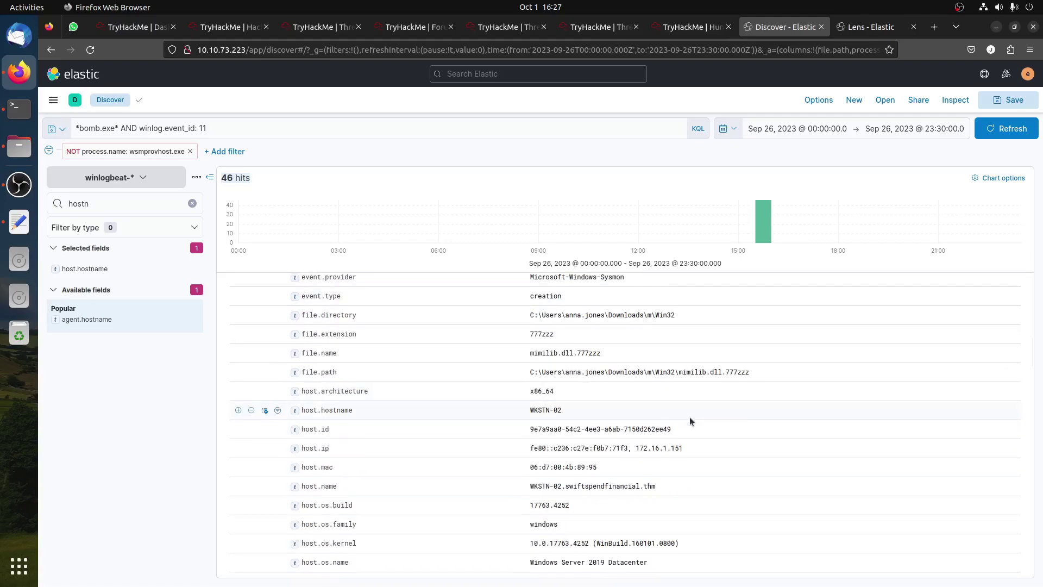
{"action": "scroll", "coordinate": [685, 414], "scroll_direction": "up", "scroll_amount": 1}
{"action": "left_click_drag", "start_coordinate": [530, 324], "coordinate": [594, 327]}
{"action": "left_click_drag", "start_coordinate": [531, 374], "coordinate": [592, 374]}
{"action": "left_click_drag", "start_coordinate": [819, 386], "coordinate": [475, 363]}
{"action": "scroll", "coordinate": [373, 360], "scroll_direction": "up", "scroll_amount": 5}
{"action": "scroll", "coordinate": [282, 348], "scroll_direction": "up", "scroll_amount": 5}
{"action": "left_click", "coordinate": [225, 302]}
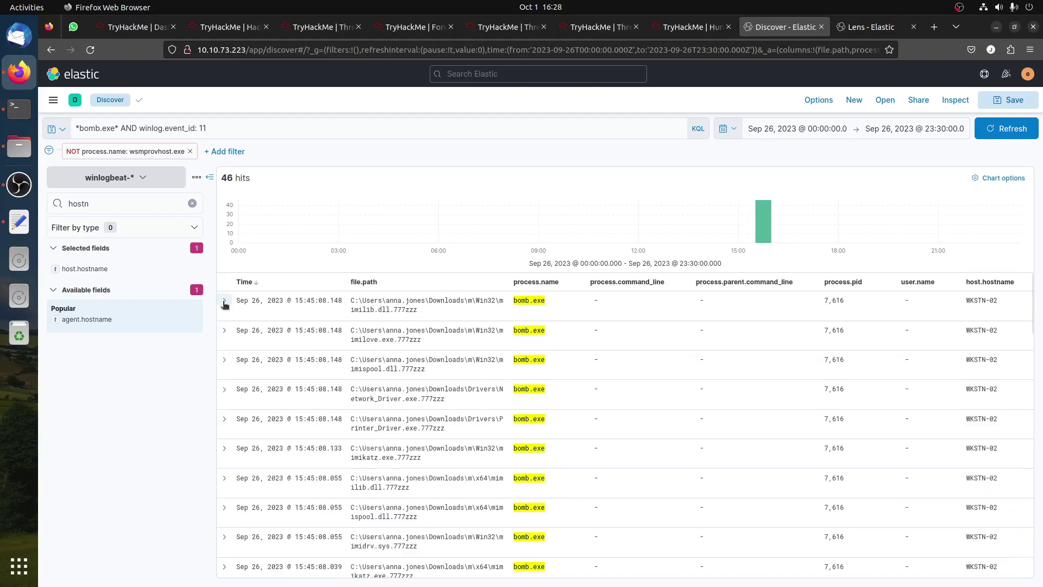
Expand the mimilove.exe.777zzz event on WKSTN-02, examine its file path and message, and collapse it.
{"action": "left_click", "coordinate": [225, 332]}
{"action": "scroll", "coordinate": [684, 414], "scroll_direction": "down", "scroll_amount": 10}
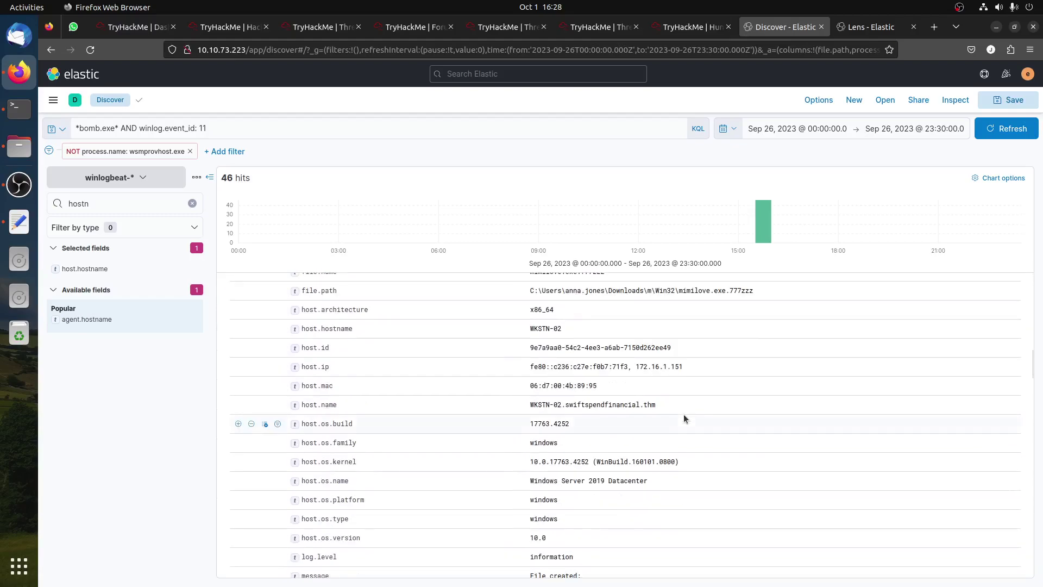
{"action": "scroll", "coordinate": [597, 381], "scroll_direction": "down", "scroll_amount": 3}
{"action": "scroll", "coordinate": [543, 342], "scroll_direction": "up", "scroll_amount": 5}
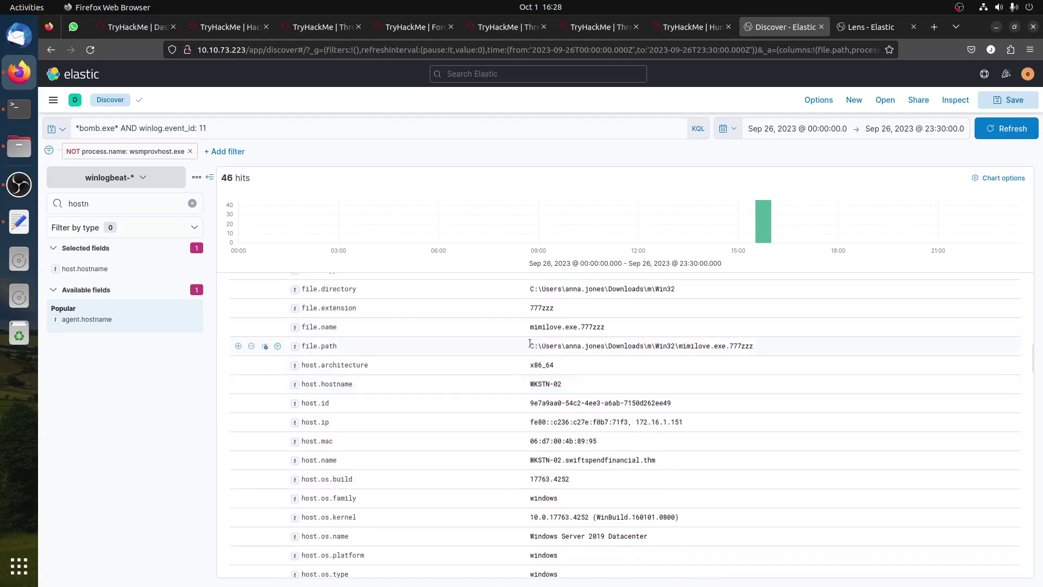
{"action": "scroll", "coordinate": [701, 413], "scroll_direction": "down", "scroll_amount": 7}
{"action": "scroll", "coordinate": [561, 379], "scroll_direction": "up", "scroll_amount": 2}
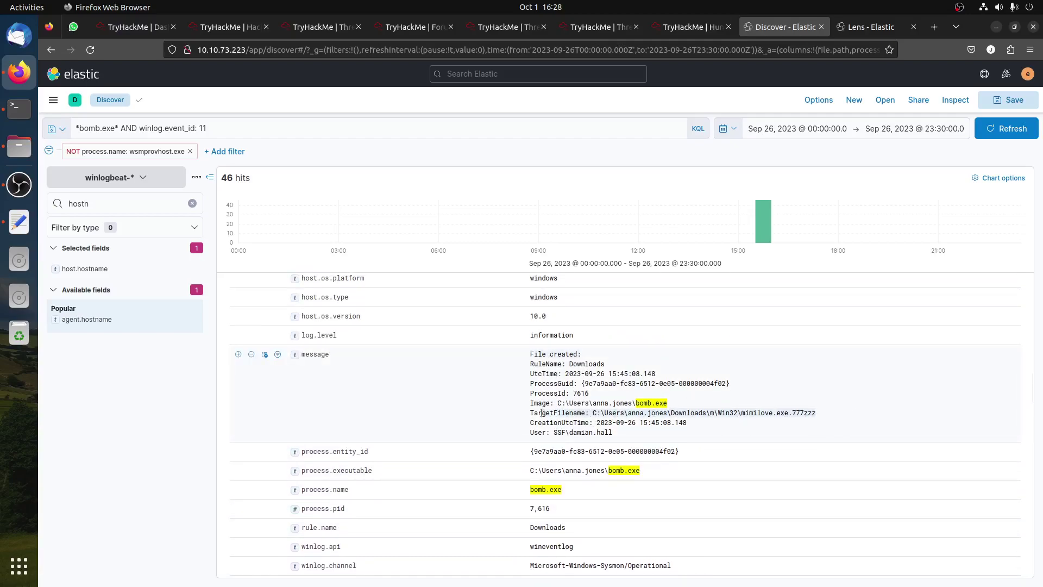
{"action": "scroll", "coordinate": [524, 413], "scroll_direction": "up", "scroll_amount": 10}
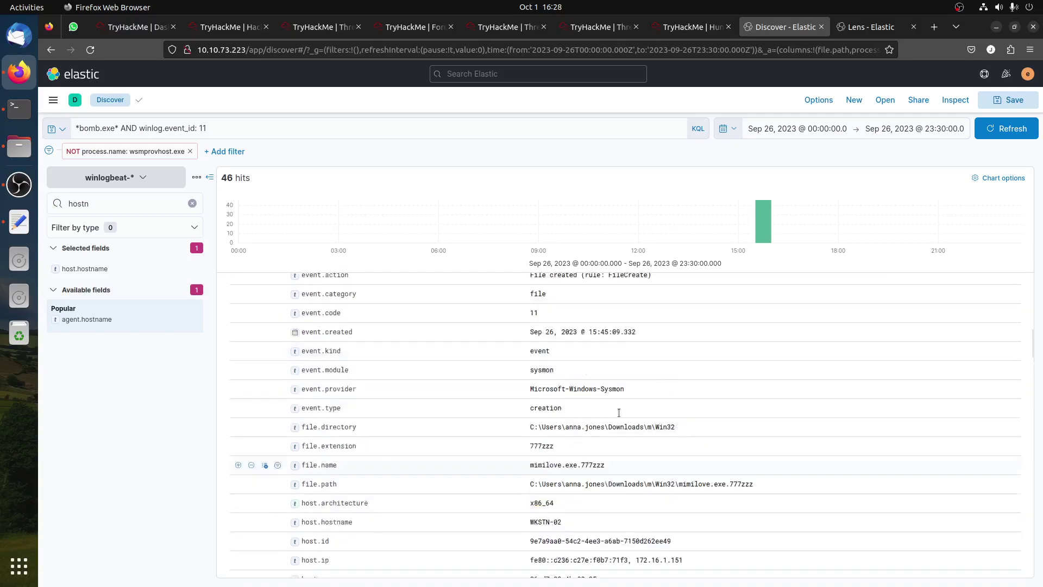
{"action": "scroll", "coordinate": [262, 381], "scroll_direction": "up", "scroll_amount": 2}
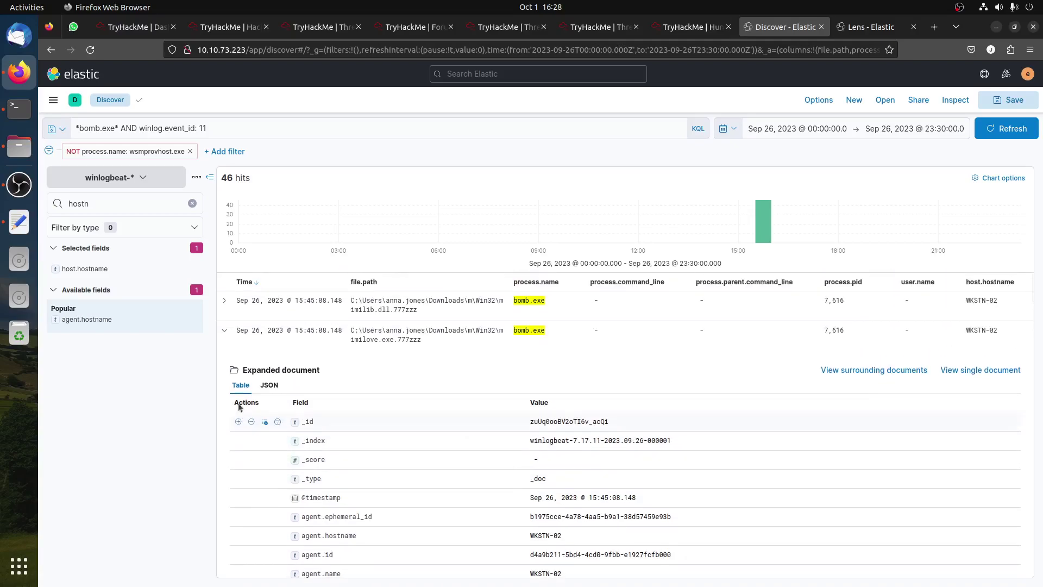
{"action": "left_click", "coordinate": [224, 331]}
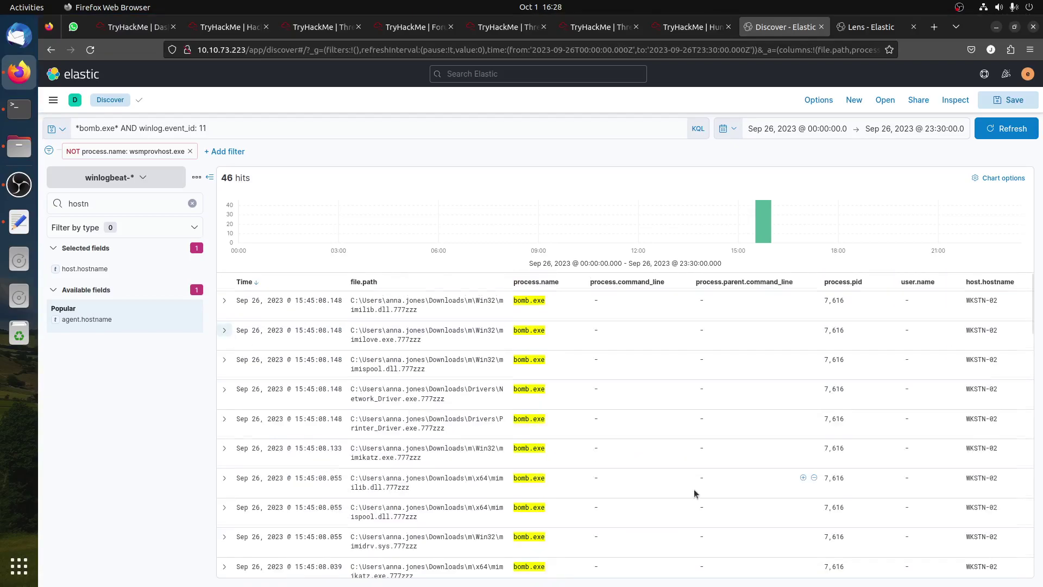
Check the filtered hit count, submit 46 as TryHackMe's number of encrypted files, and return to the Elastic results.
{"action": "scroll", "coordinate": [694, 489], "scroll_direction": "down", "scroll_amount": 10}
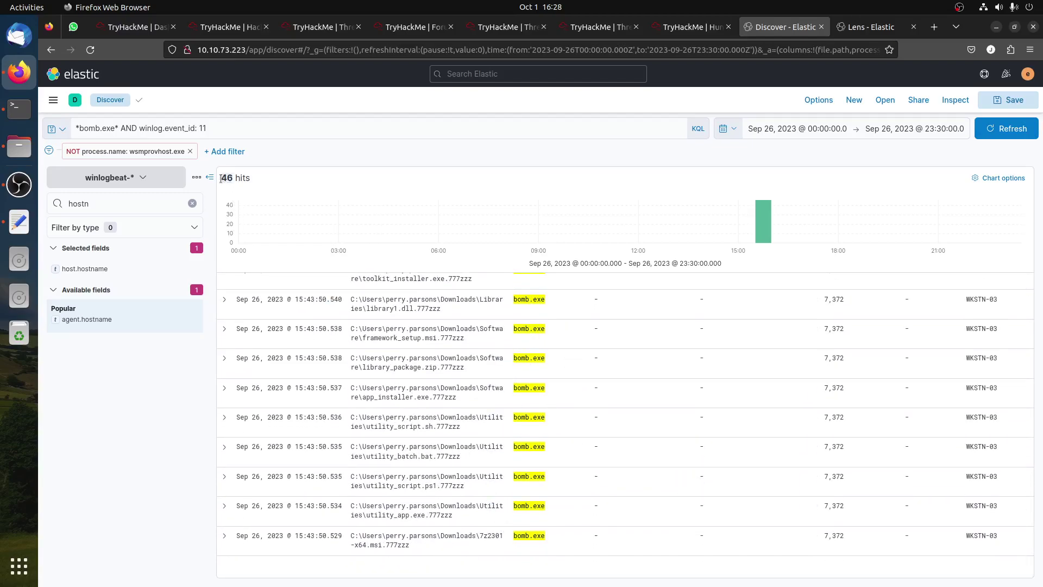
{"action": "left_click", "coordinate": [688, 27]}
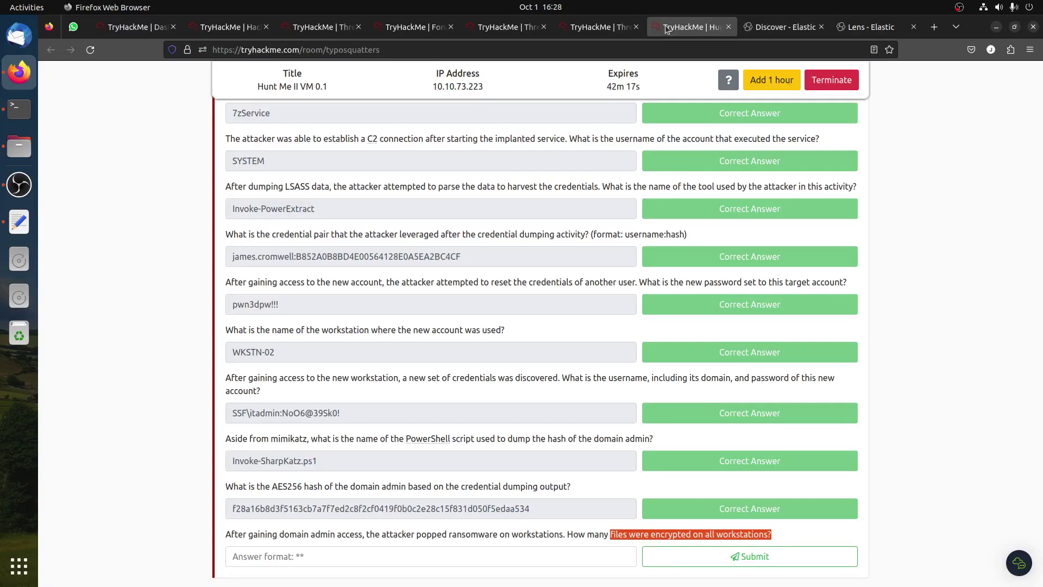
{"action": "left_click", "coordinate": [323, 552]}
{"action": "type", "text": "4"}
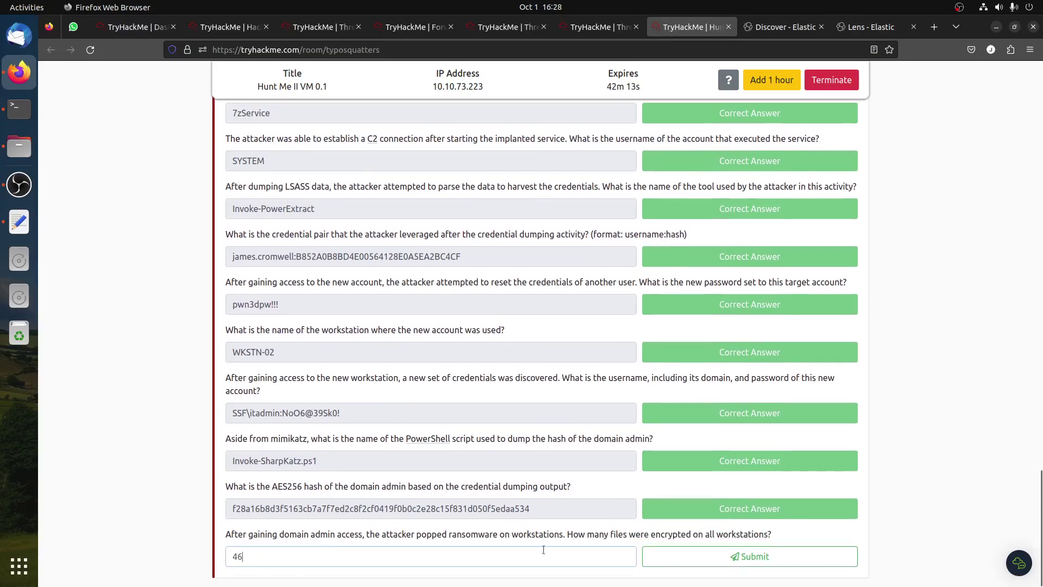
{"action": "type", "text": "6"}
{"action": "key", "text": "Return"}
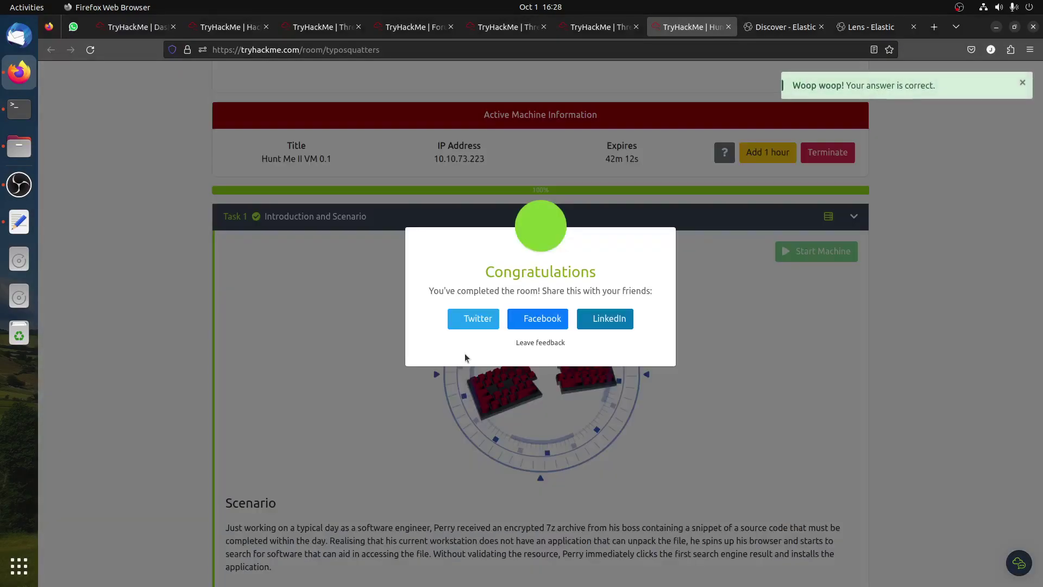
{"action": "left_click", "coordinate": [777, 27]}
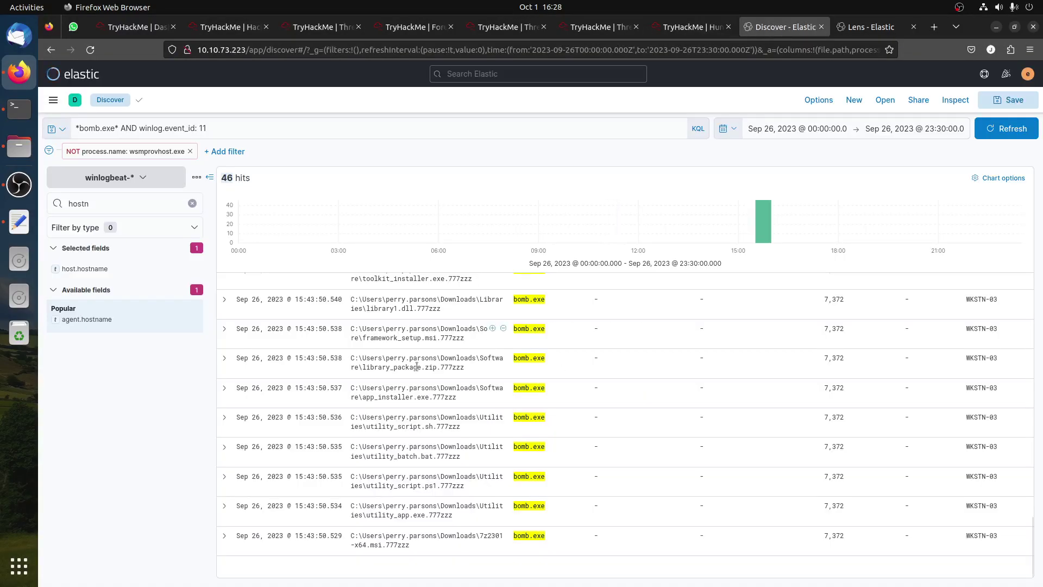